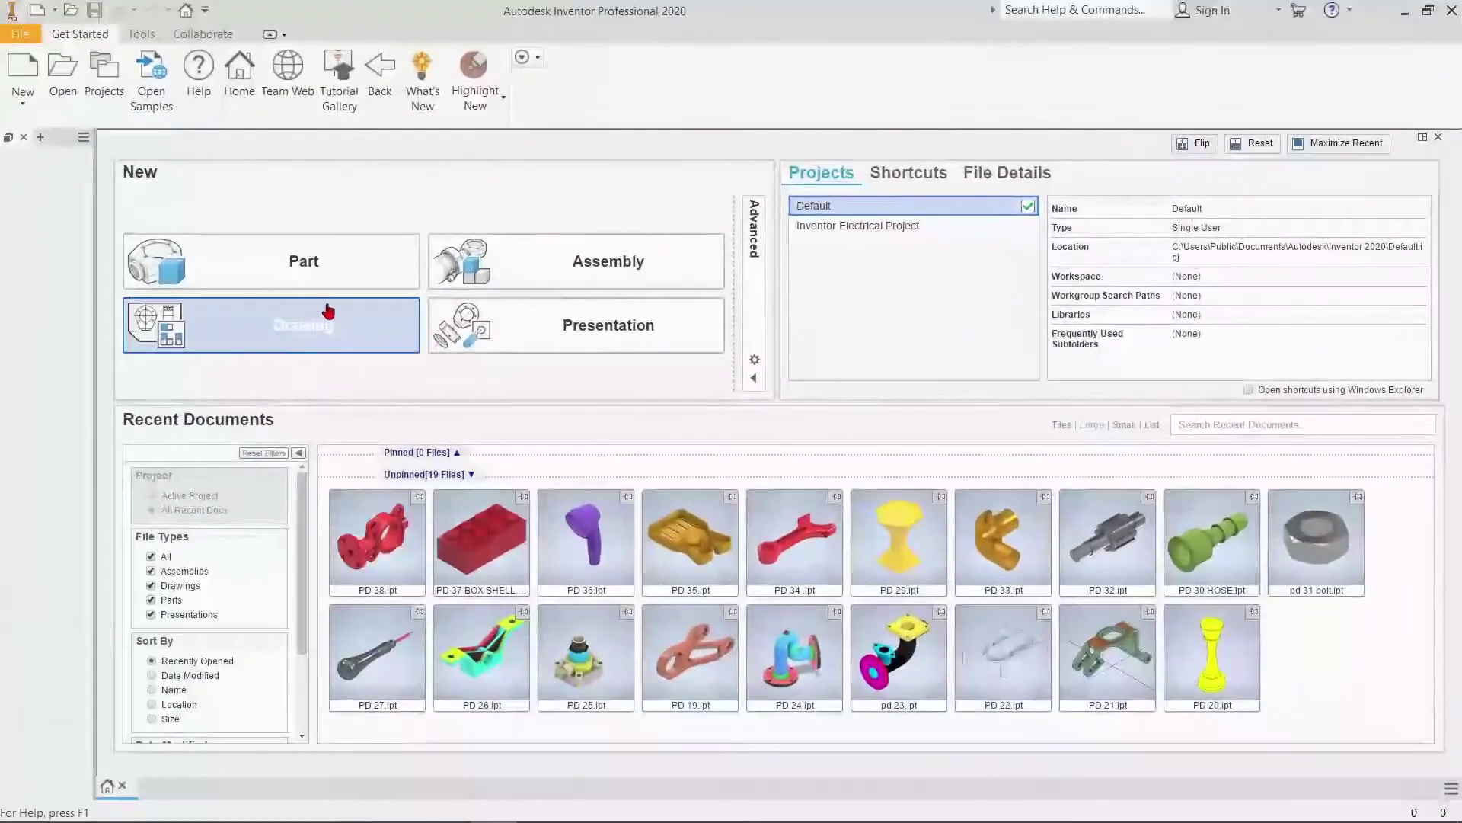
Create a new part and draw a circle centred on the origin in a YZ-plane sketch
left_click(316, 258)
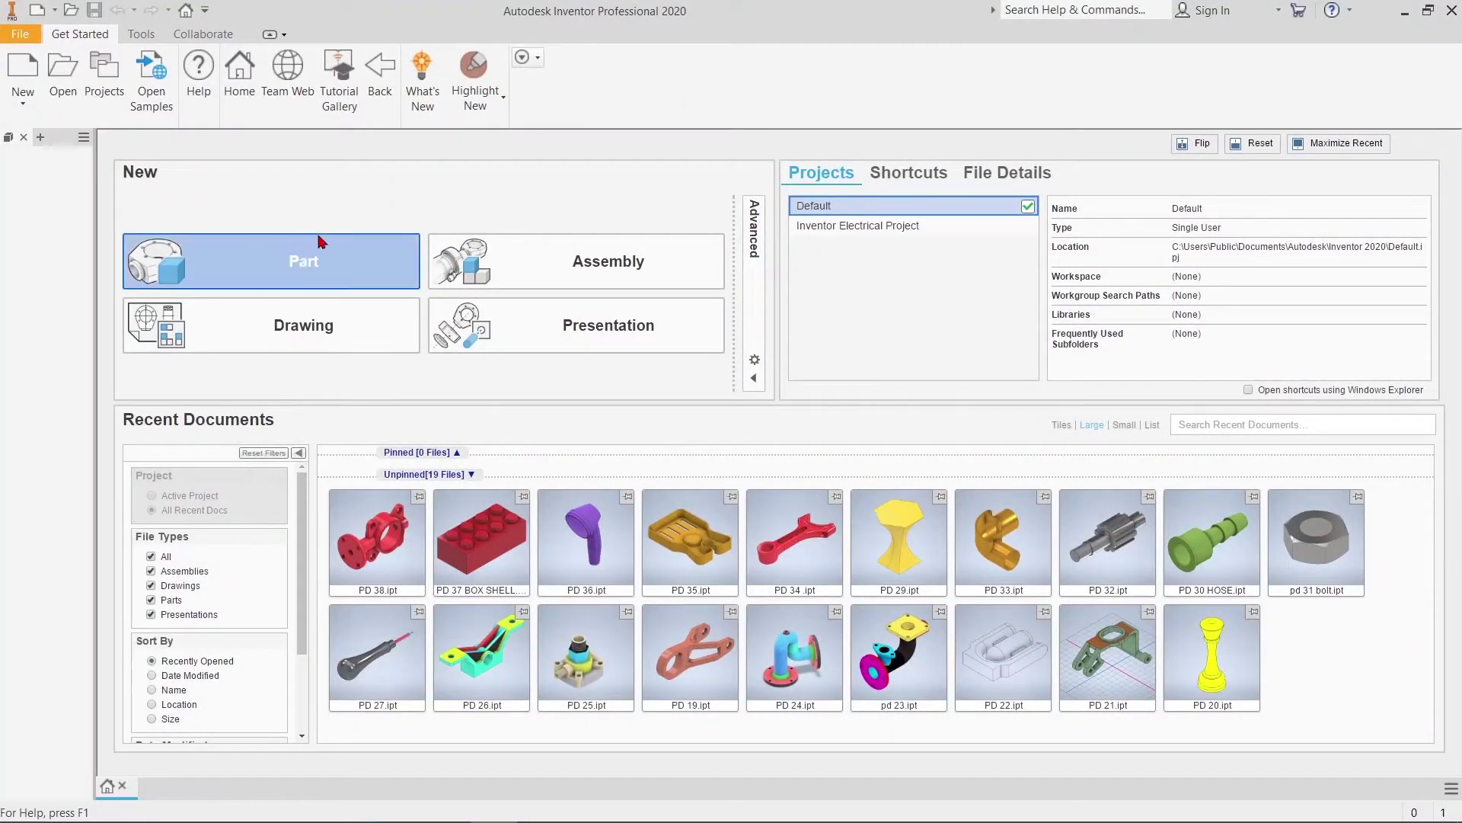
left_click(37, 78)
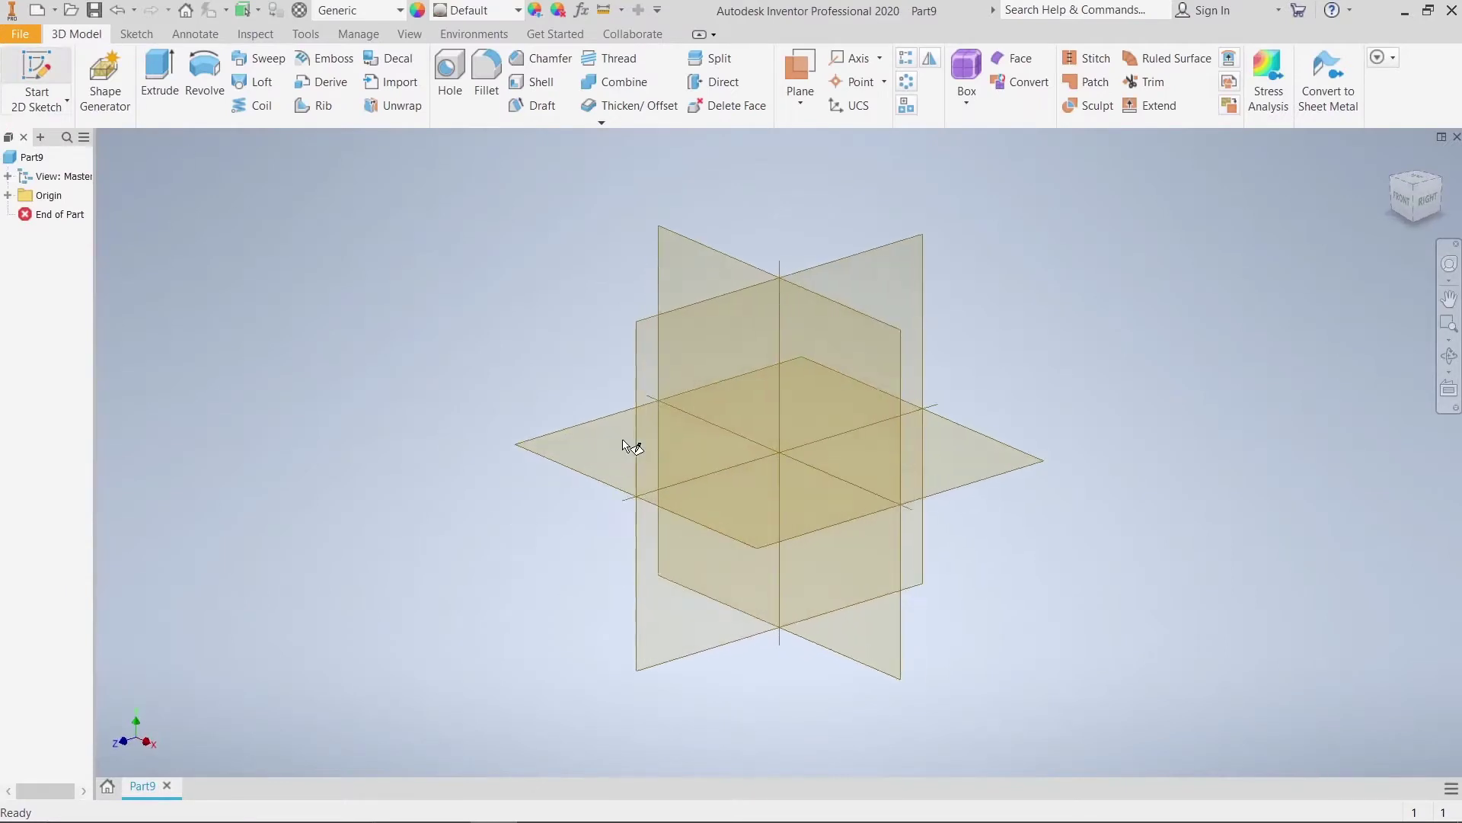
left_click(208, 77)
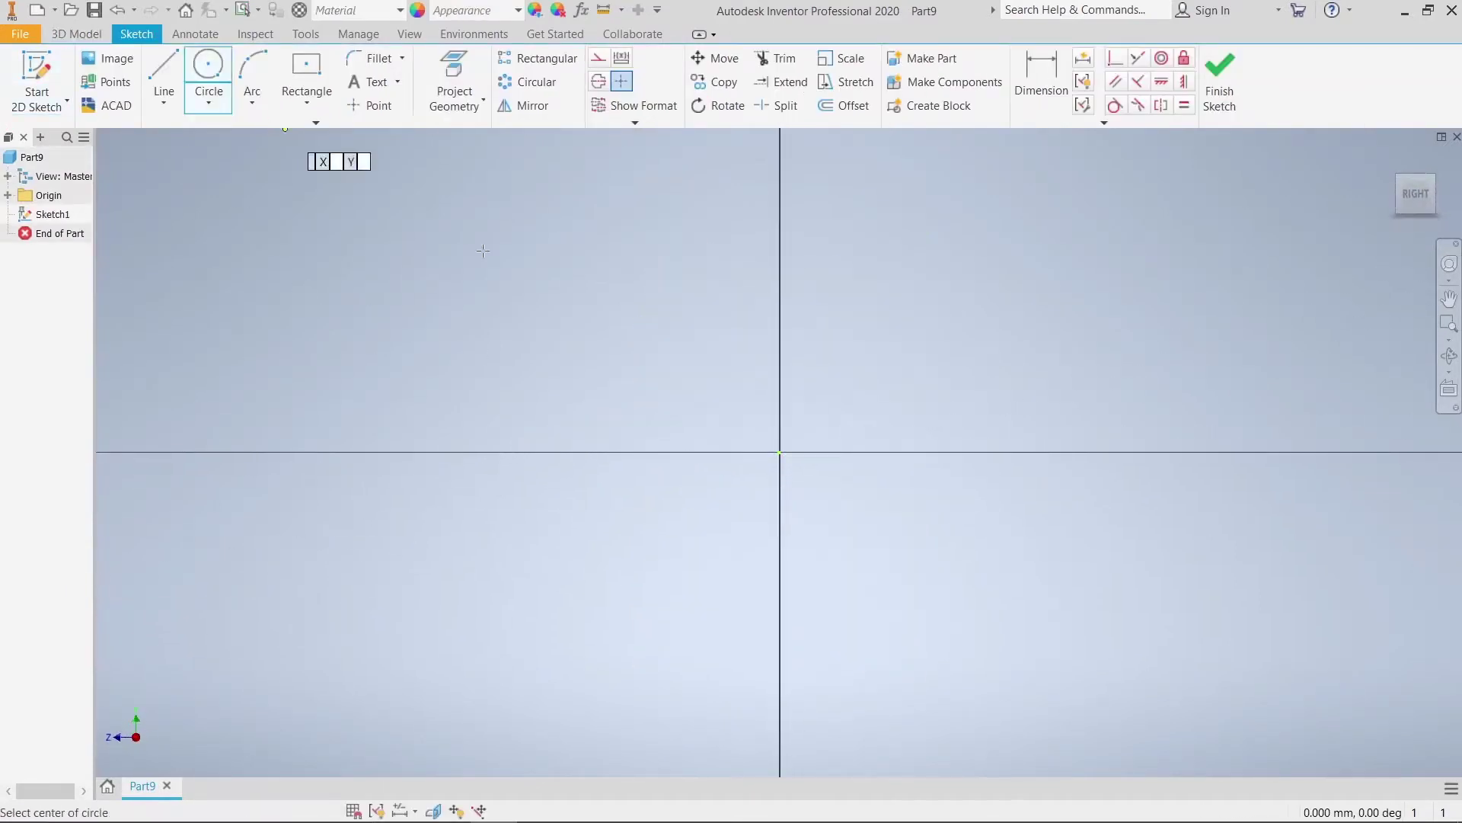
left_click(779, 453)
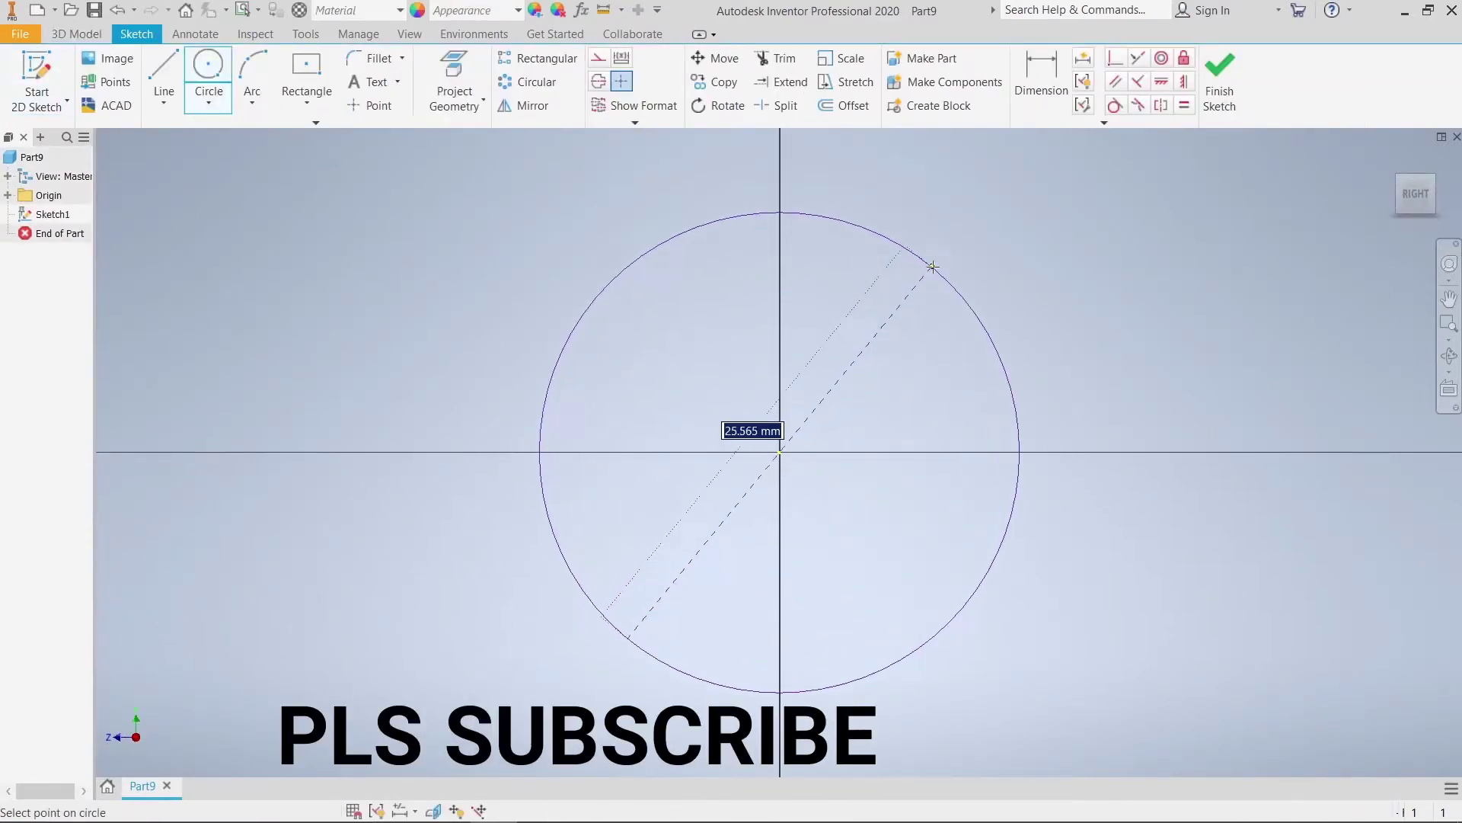
left_click(934, 264)
right_click(934, 264)
left_click(1105, 211)
Dimension the circle to 90 mm diameter and finish the sketch
key("d")
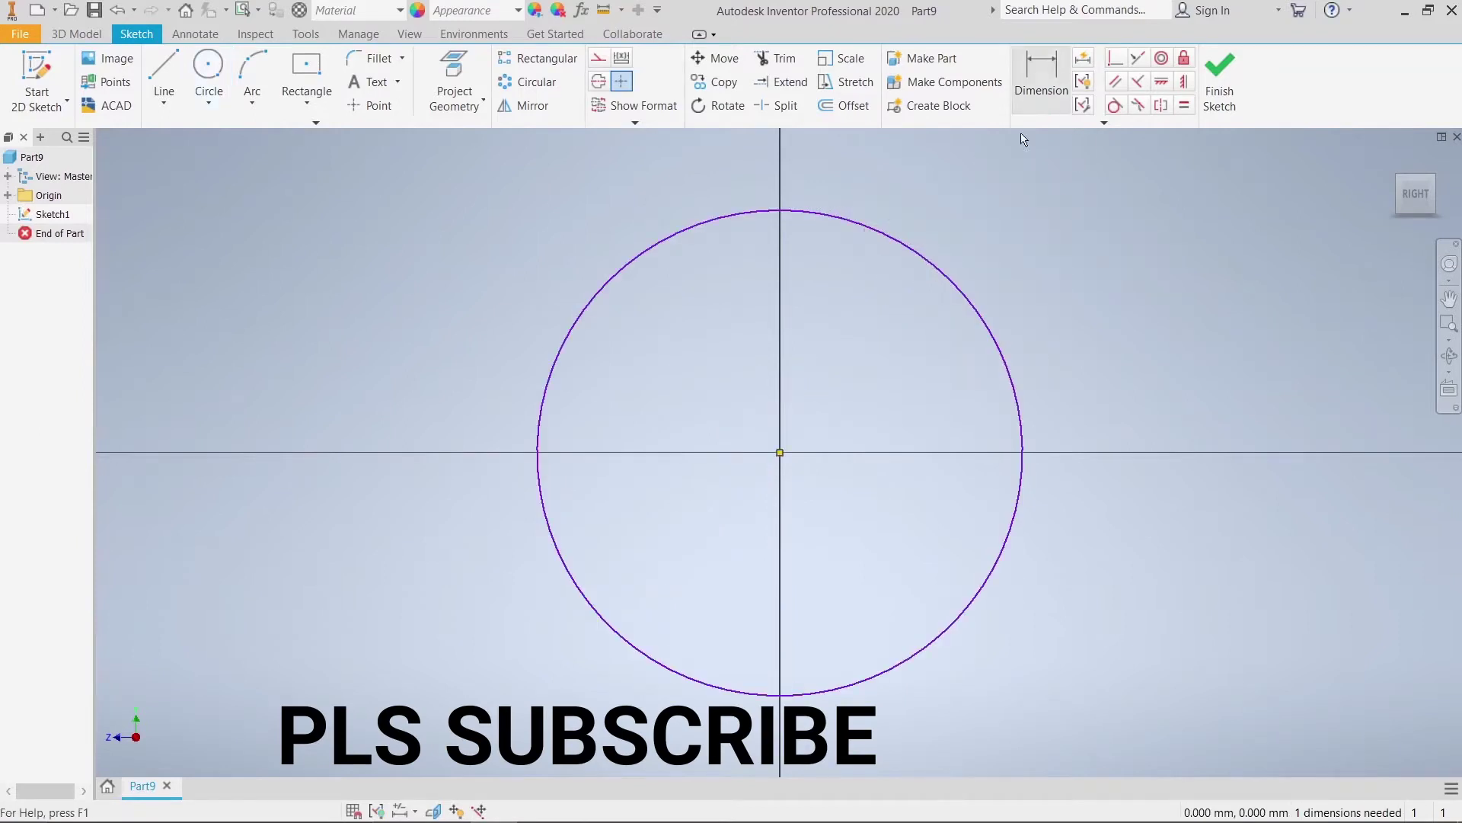
left_click(954, 279)
left_click(1002, 217)
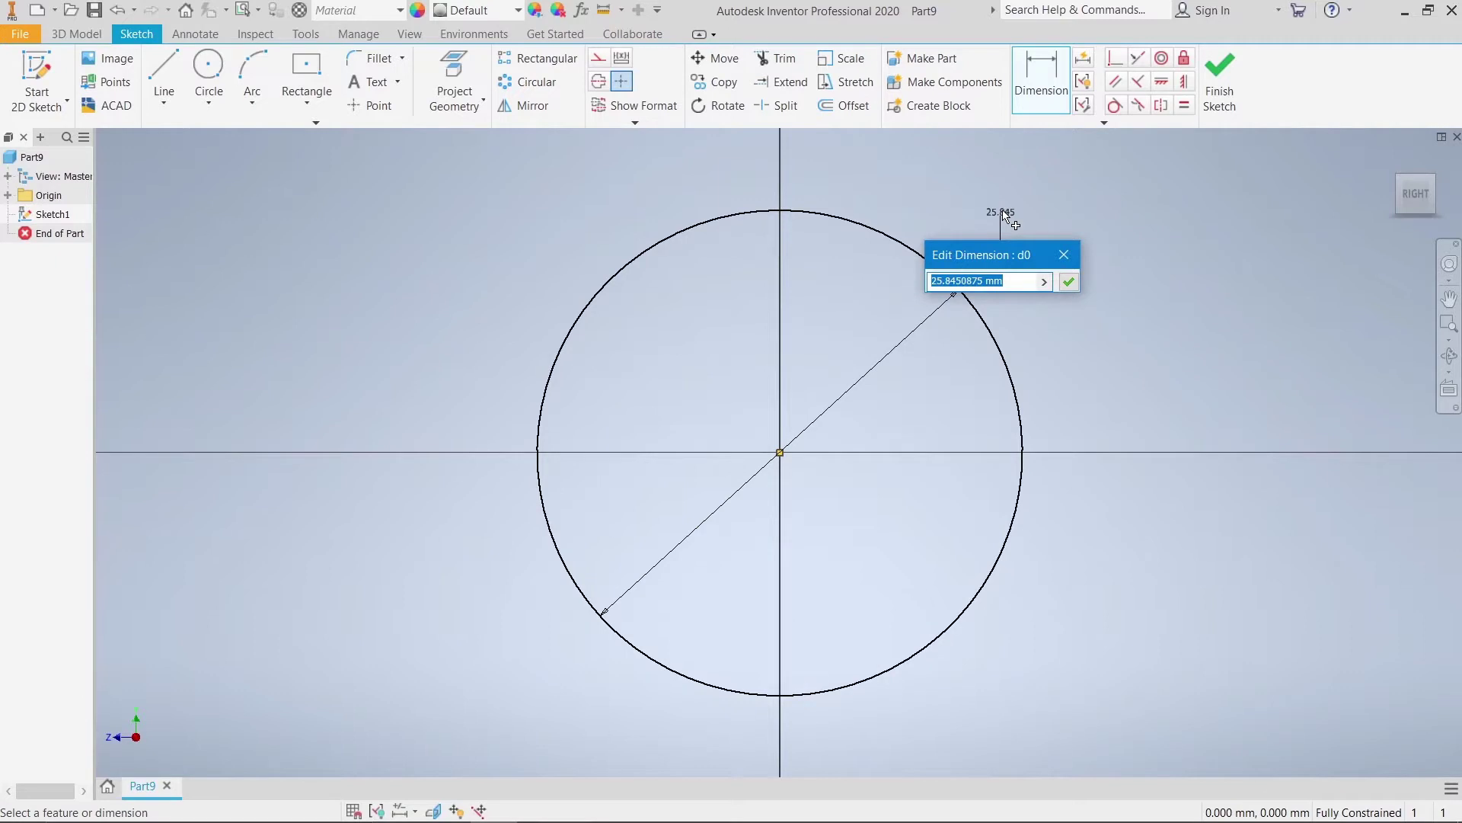
type("60")
key("Return")
scroll(990, 226, "up", 3)
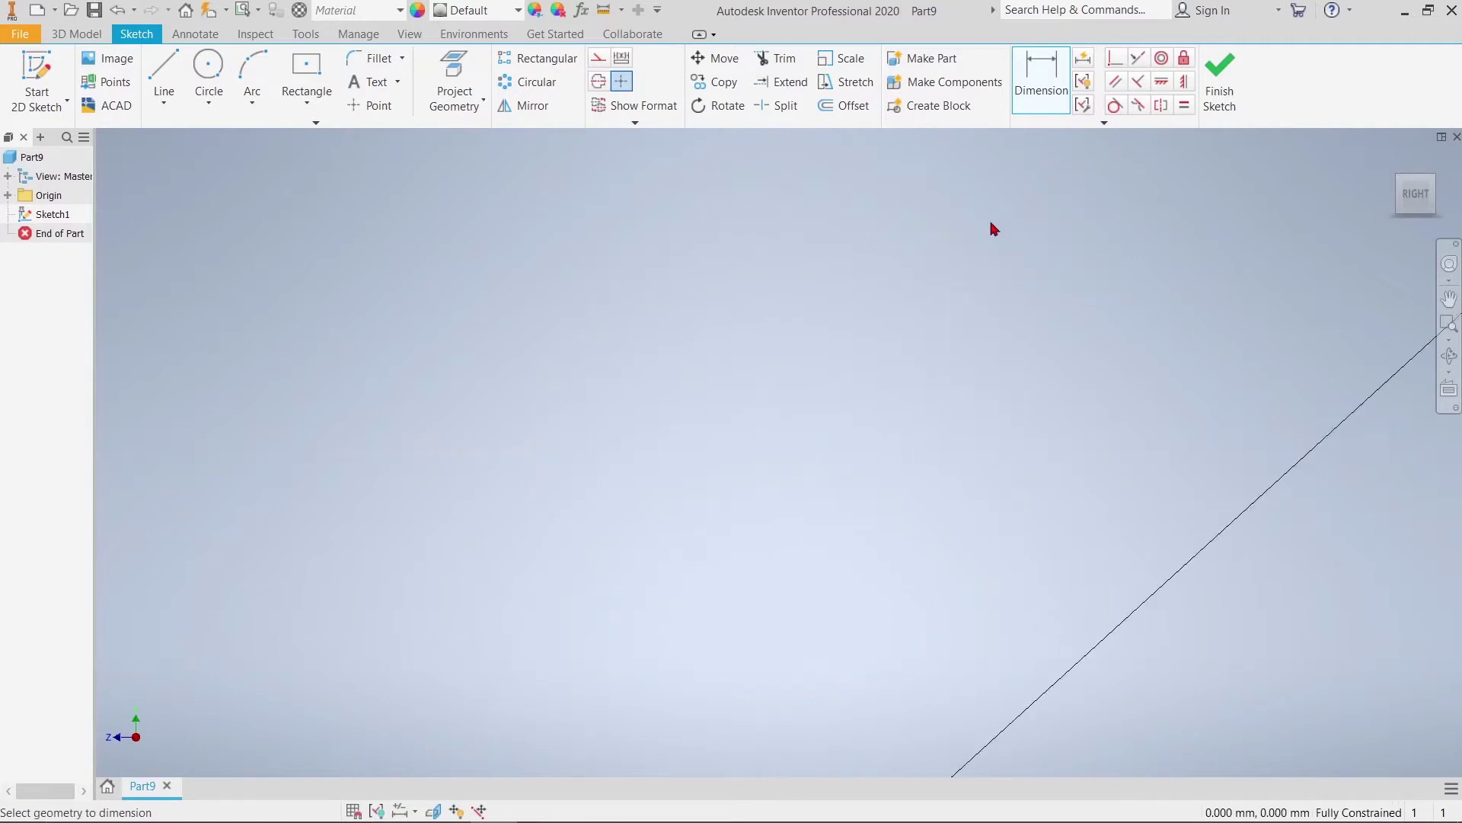
left_click(1217, 92)
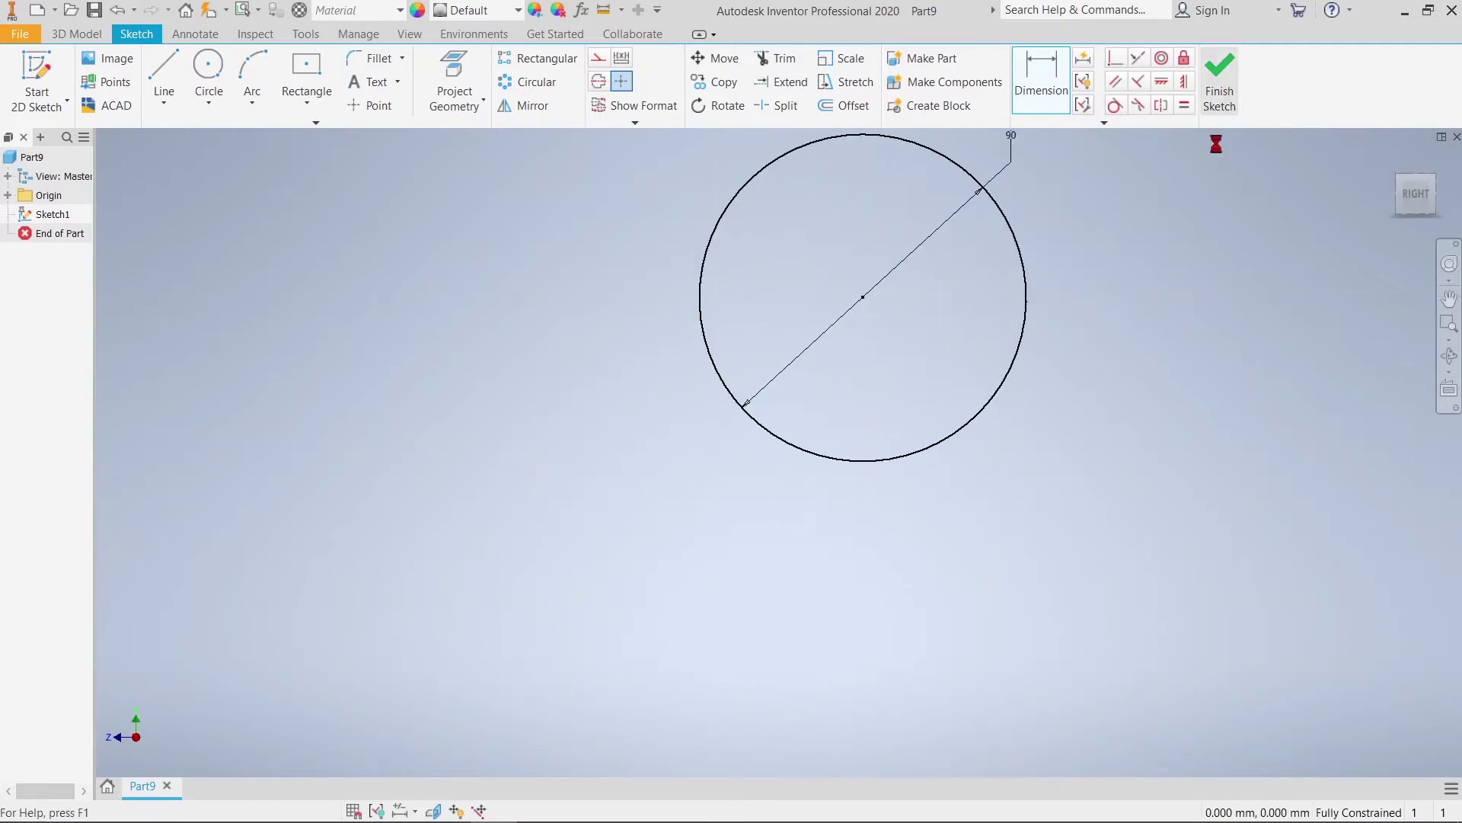
middle_click_drag(789, 398, 581, 425)
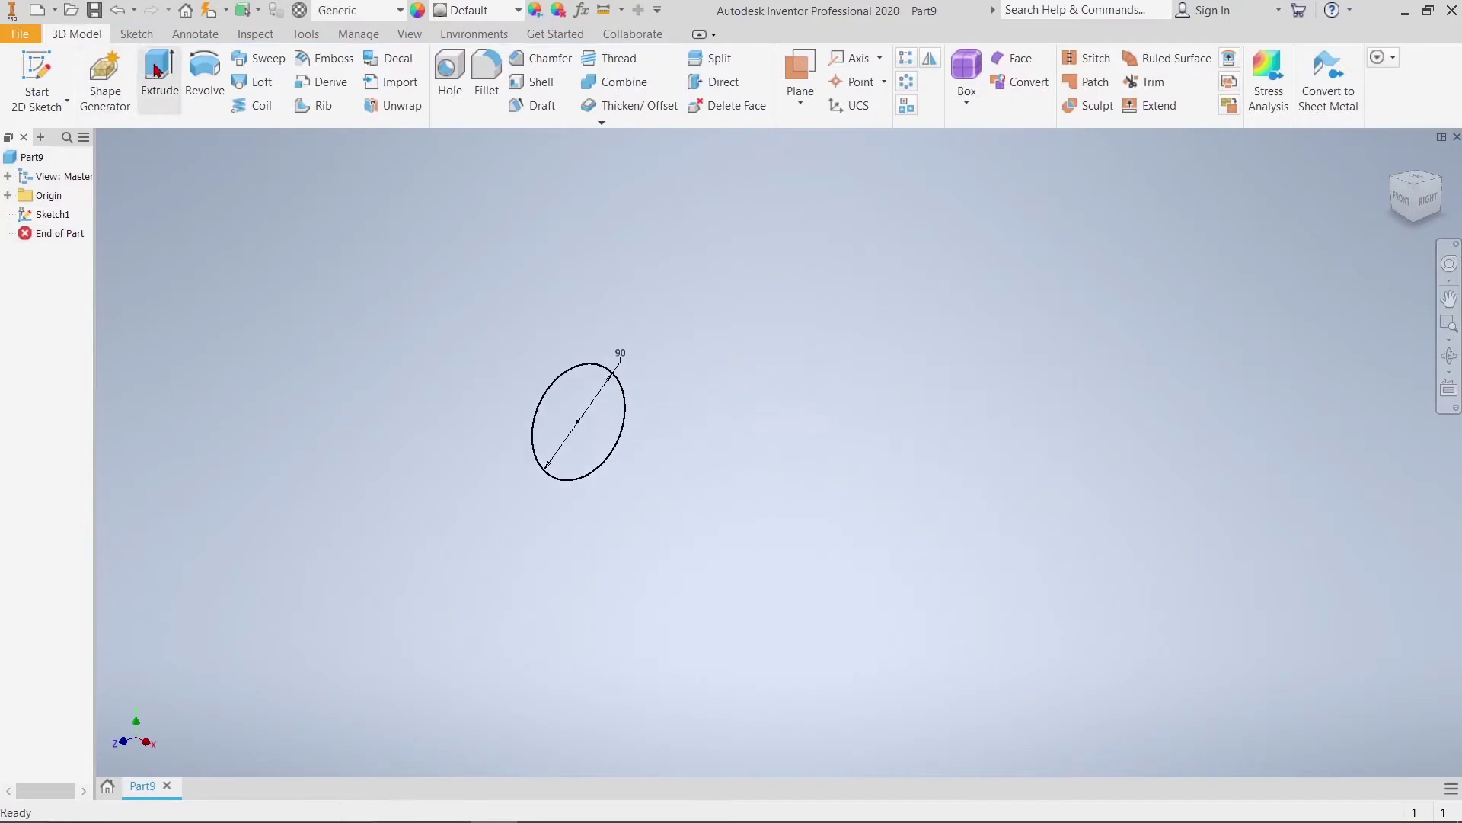
Extrude the 90 mm circle 48 mm in the reversed direction into a solid cylinder
left_click(160, 76)
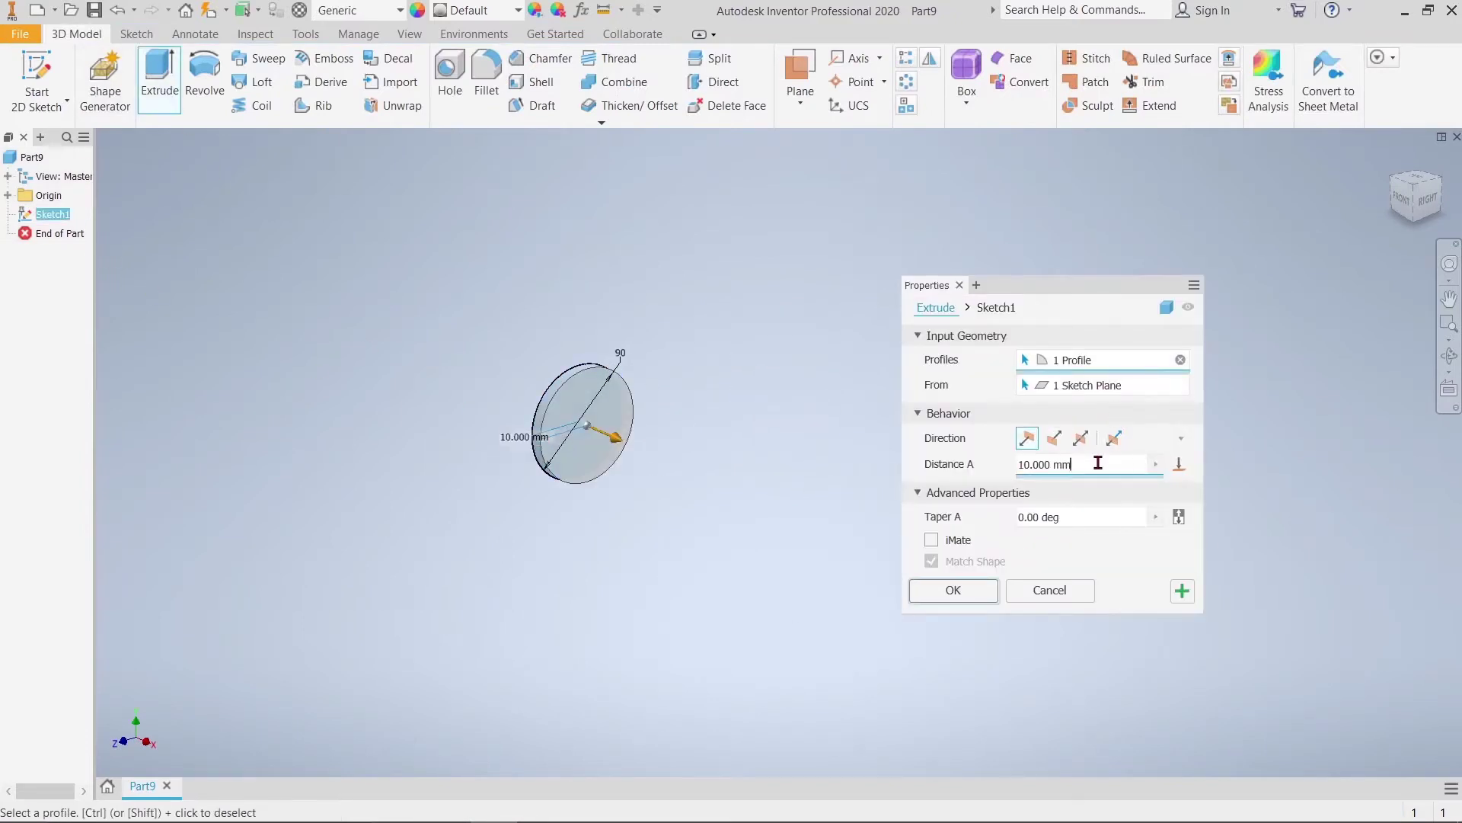
type("48")
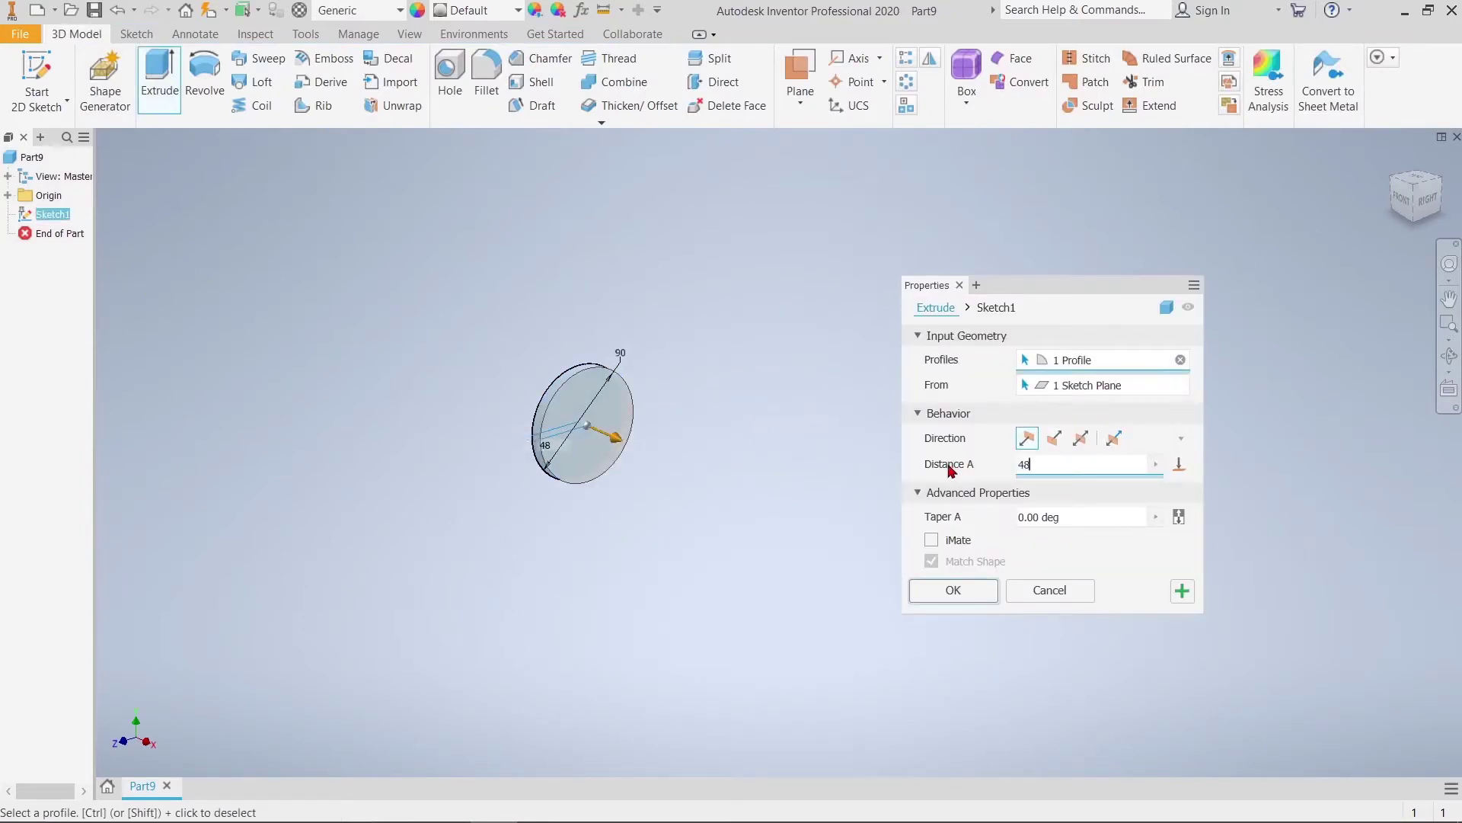
left_click(1064, 439)
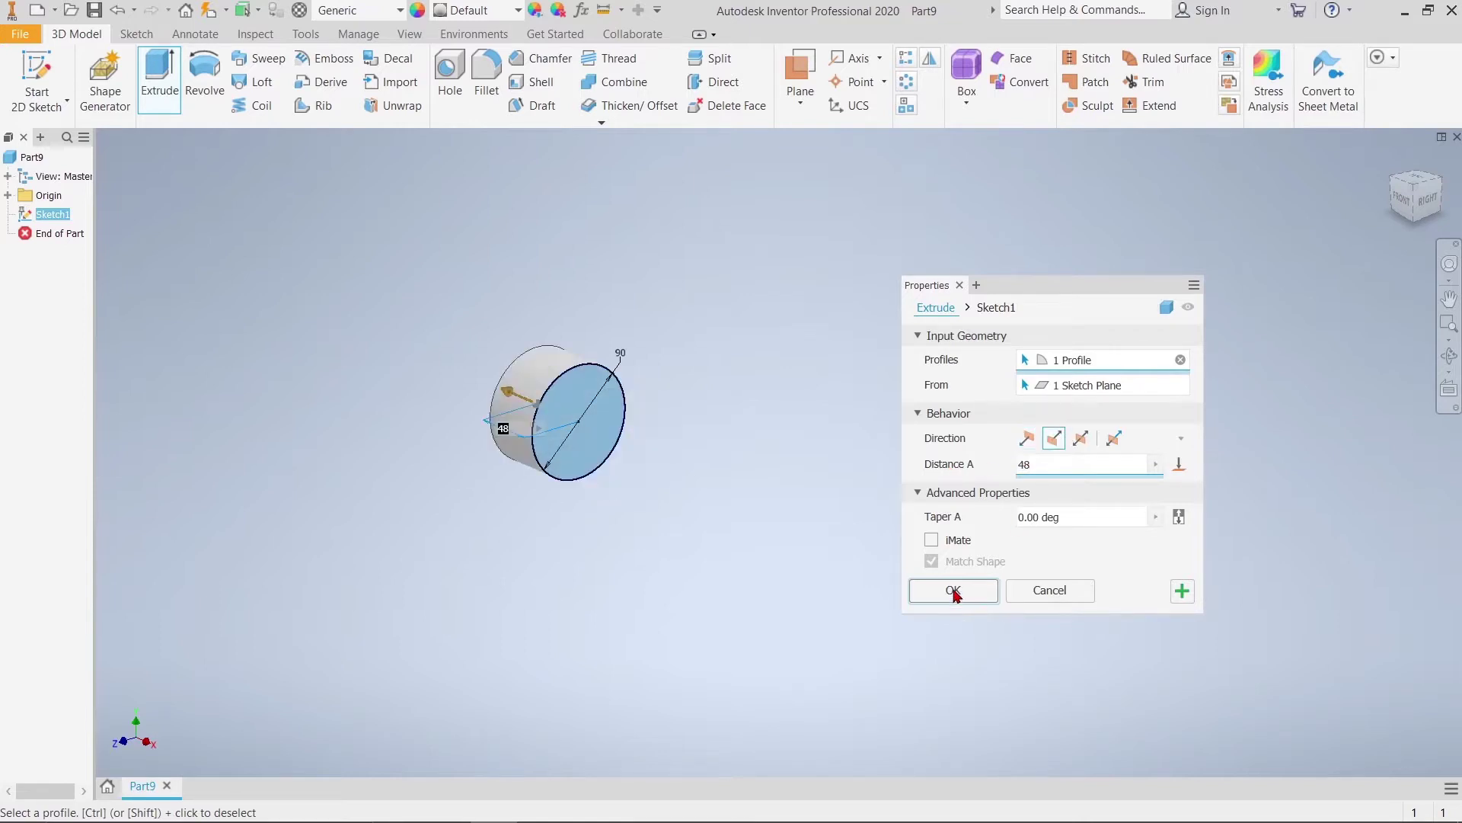
left_click(955, 592)
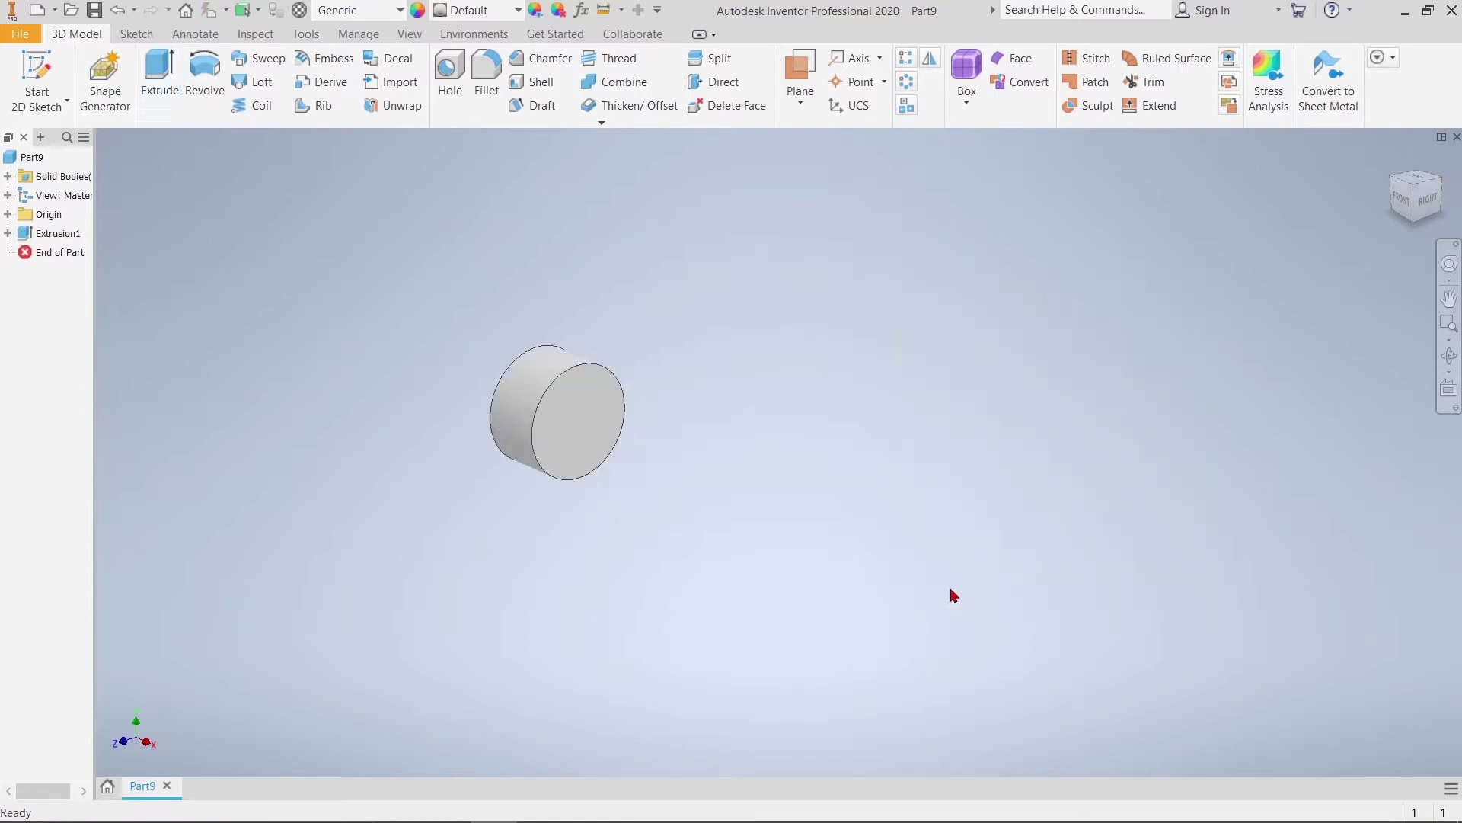
left_click(8, 214)
Start a sketch on the XZ Plane and project the cylinder's edges into it
left_click(61, 255)
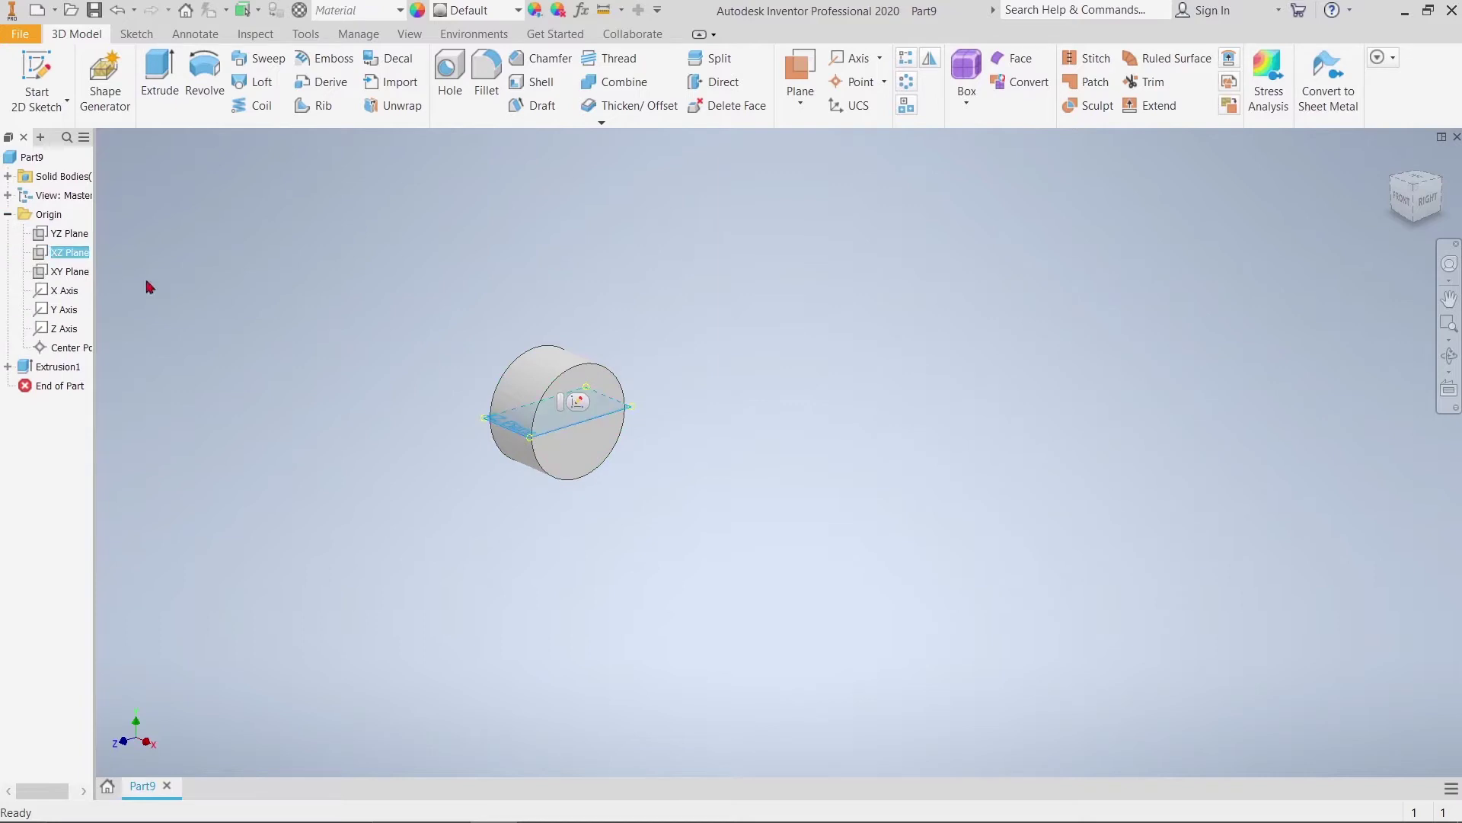
left_click(578, 401)
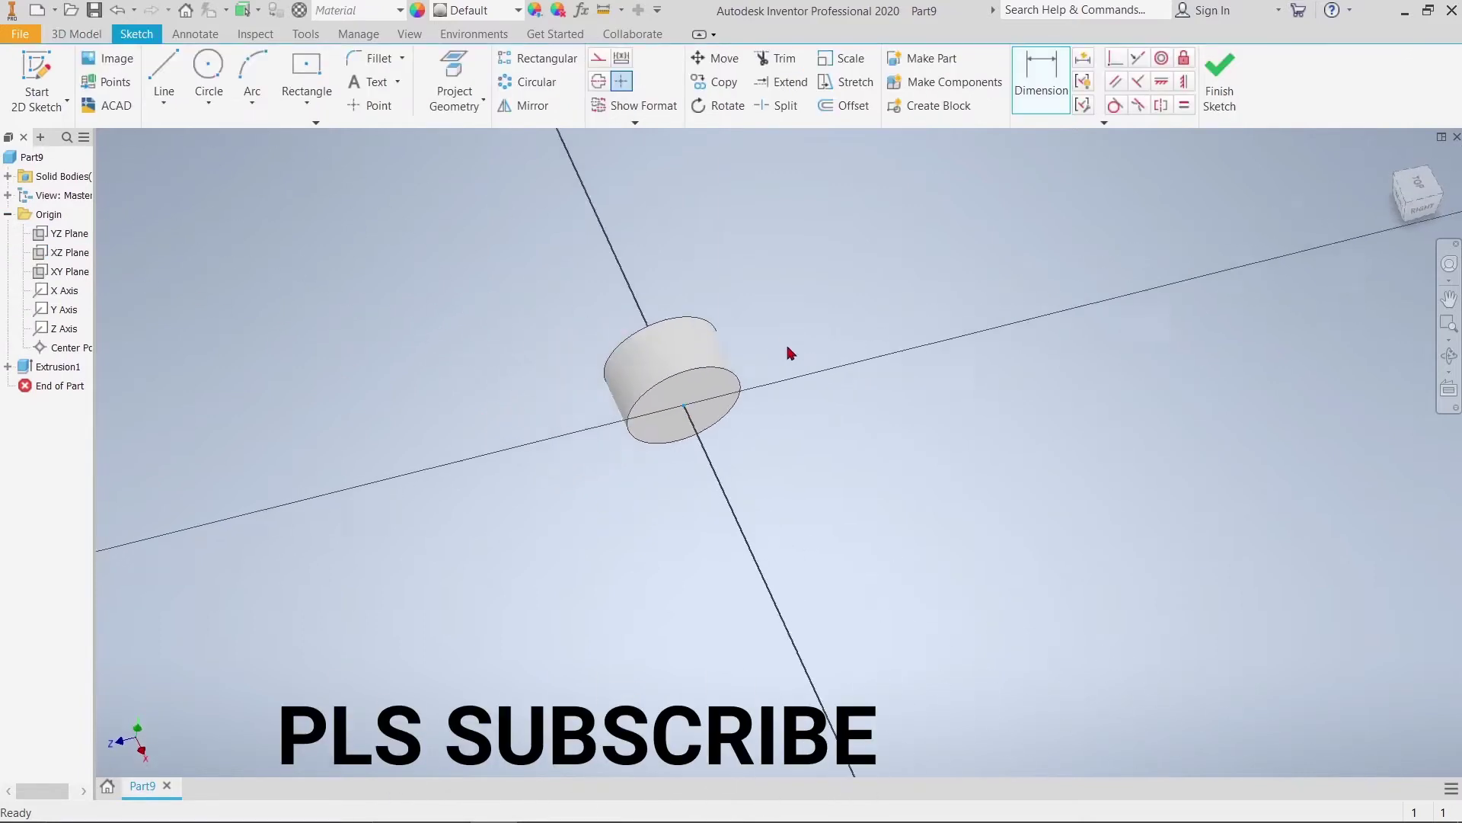
scroll(931, 415, "down", 3)
scroll(909, 408, "down", 3)
middle_click_drag(909, 409, 1072, 393)
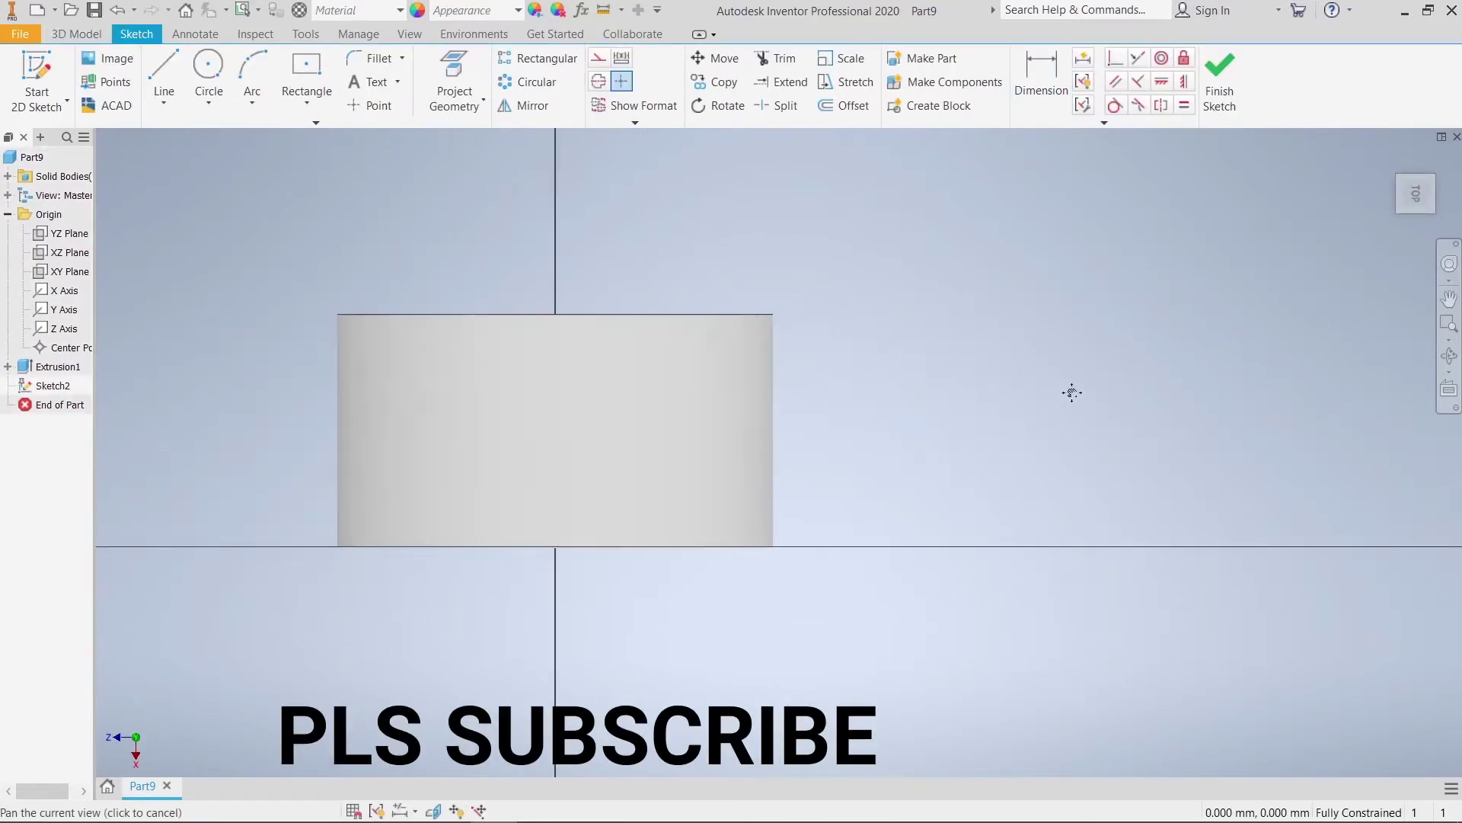
left_click(454, 82)
left_click(574, 368)
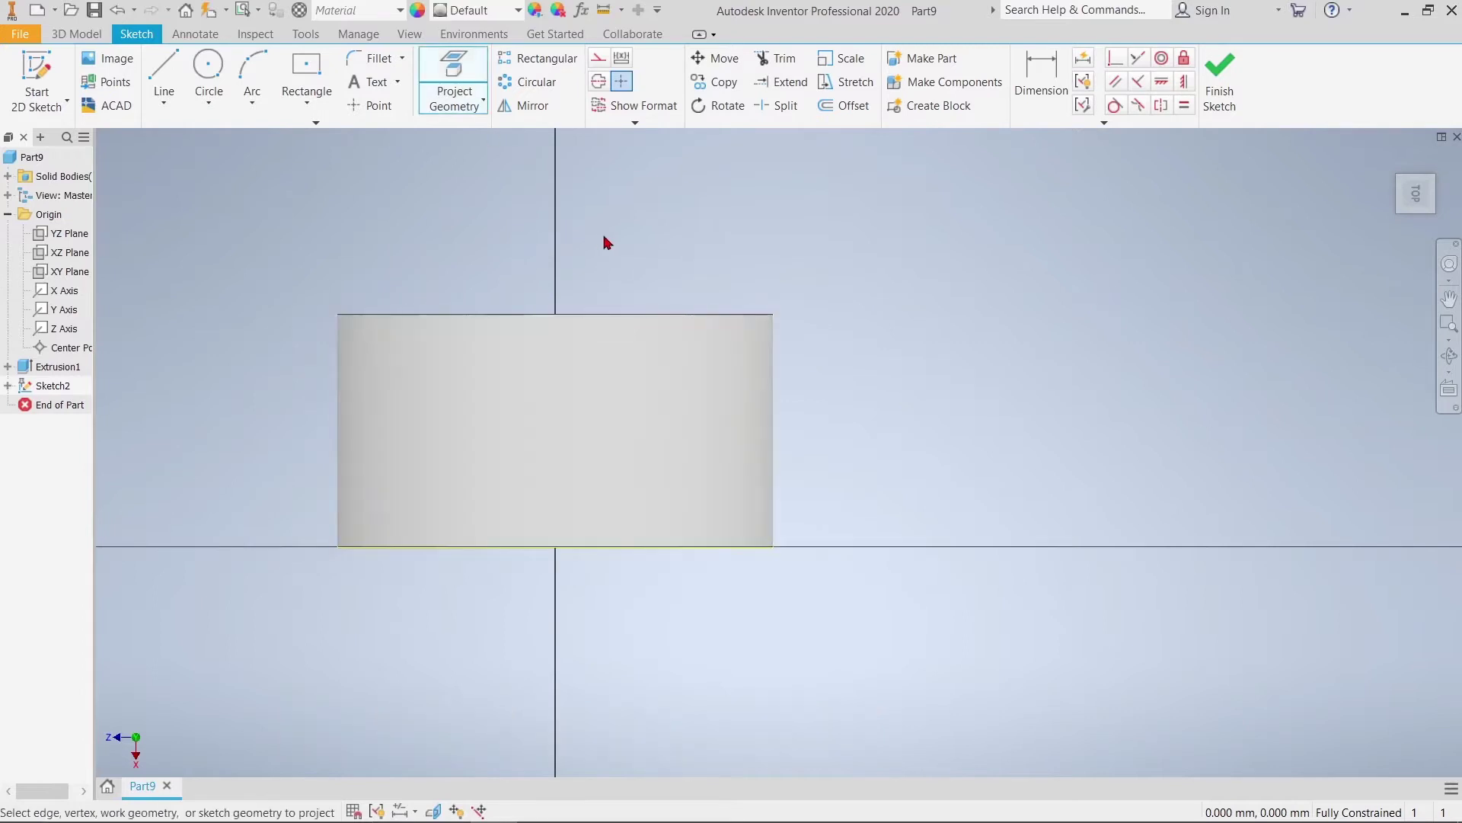
key("Escape")
Draw a horizontal line starting from the vertical axis through the origin
left_click(163, 80)
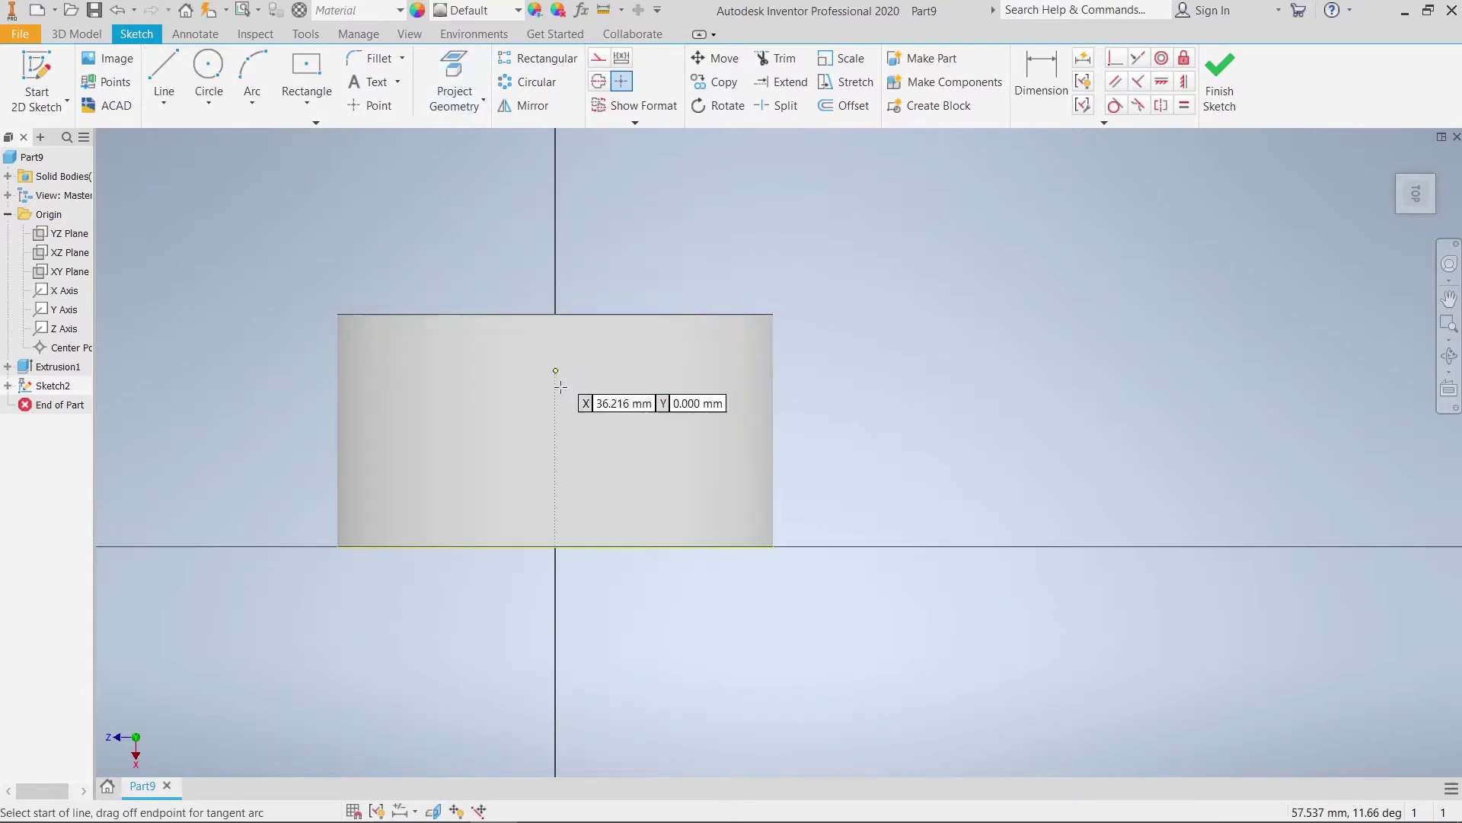
left_click(556, 545)
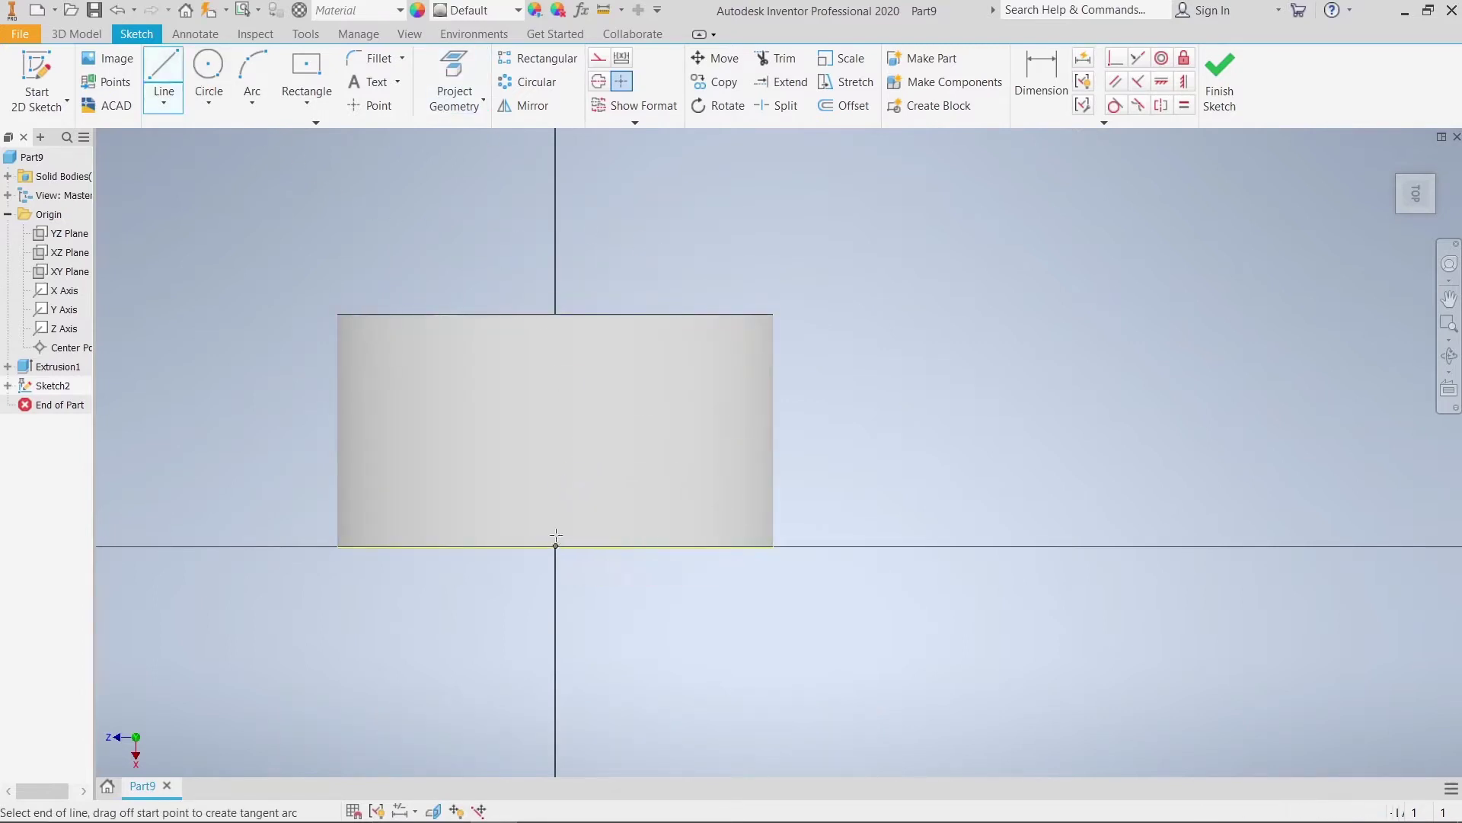
key("Escape")
right_click(555, 314)
key("Escape")
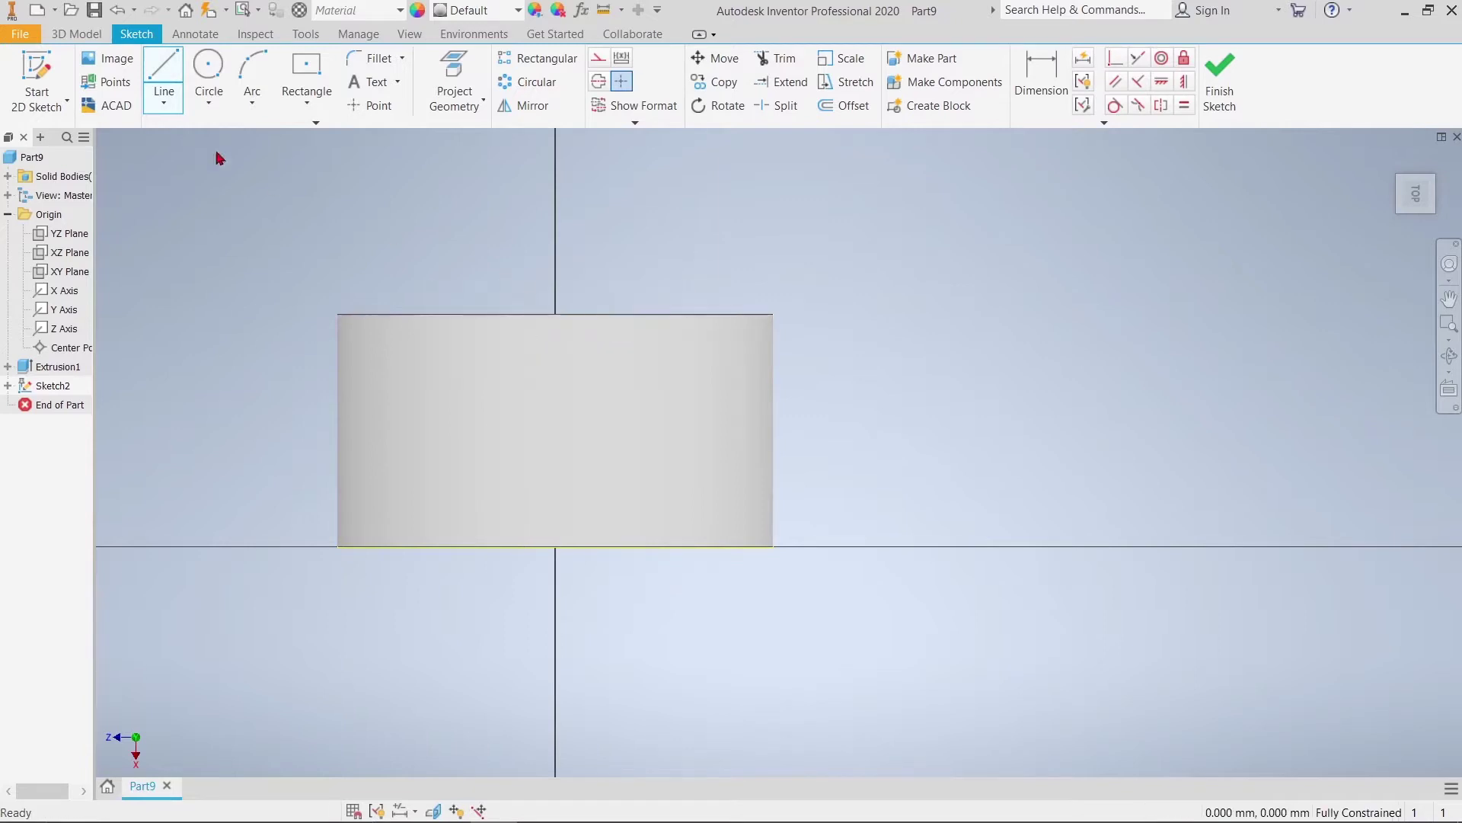
left_click(163, 80)
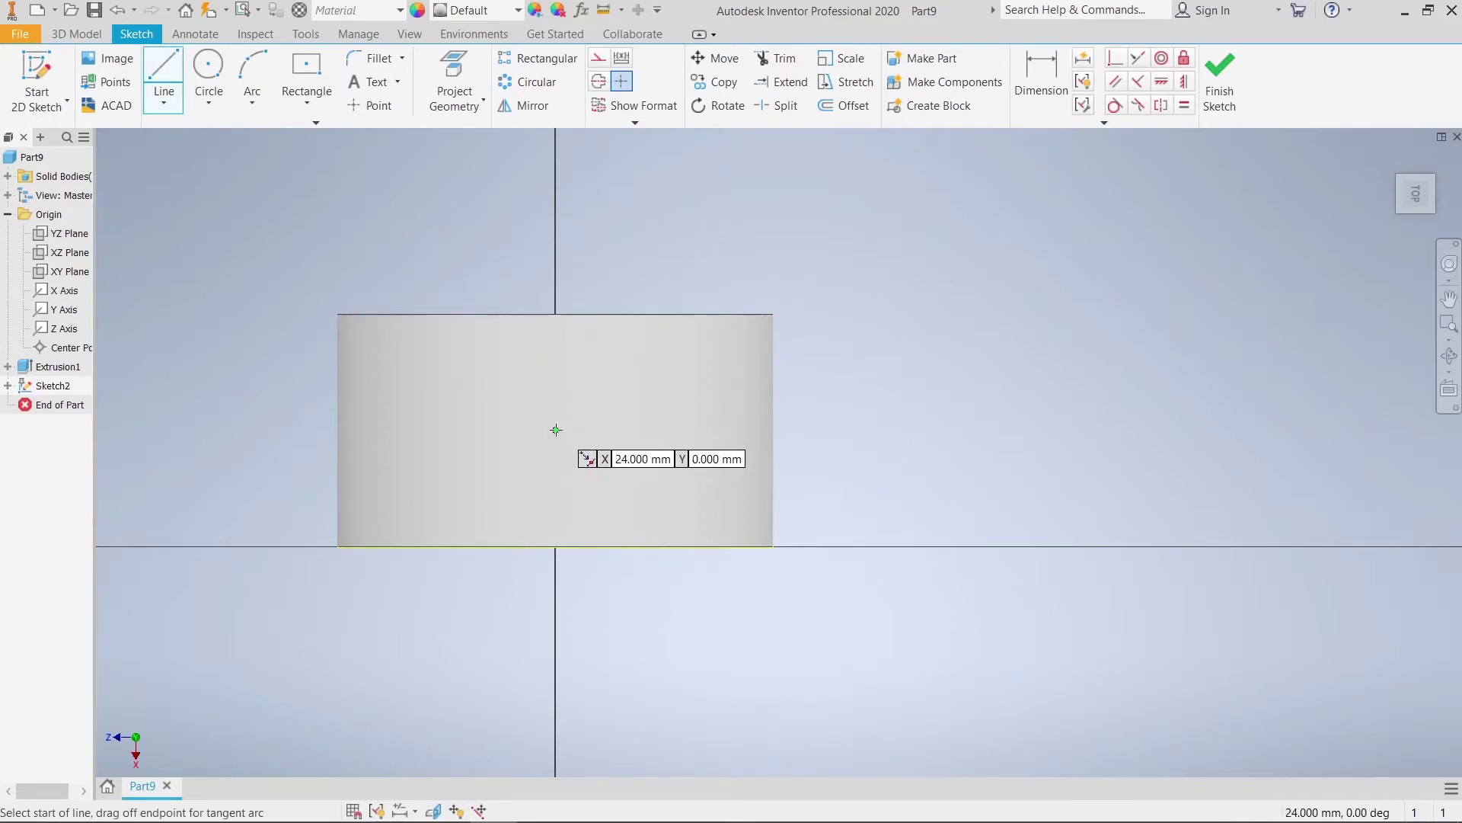
left_click(555, 430)
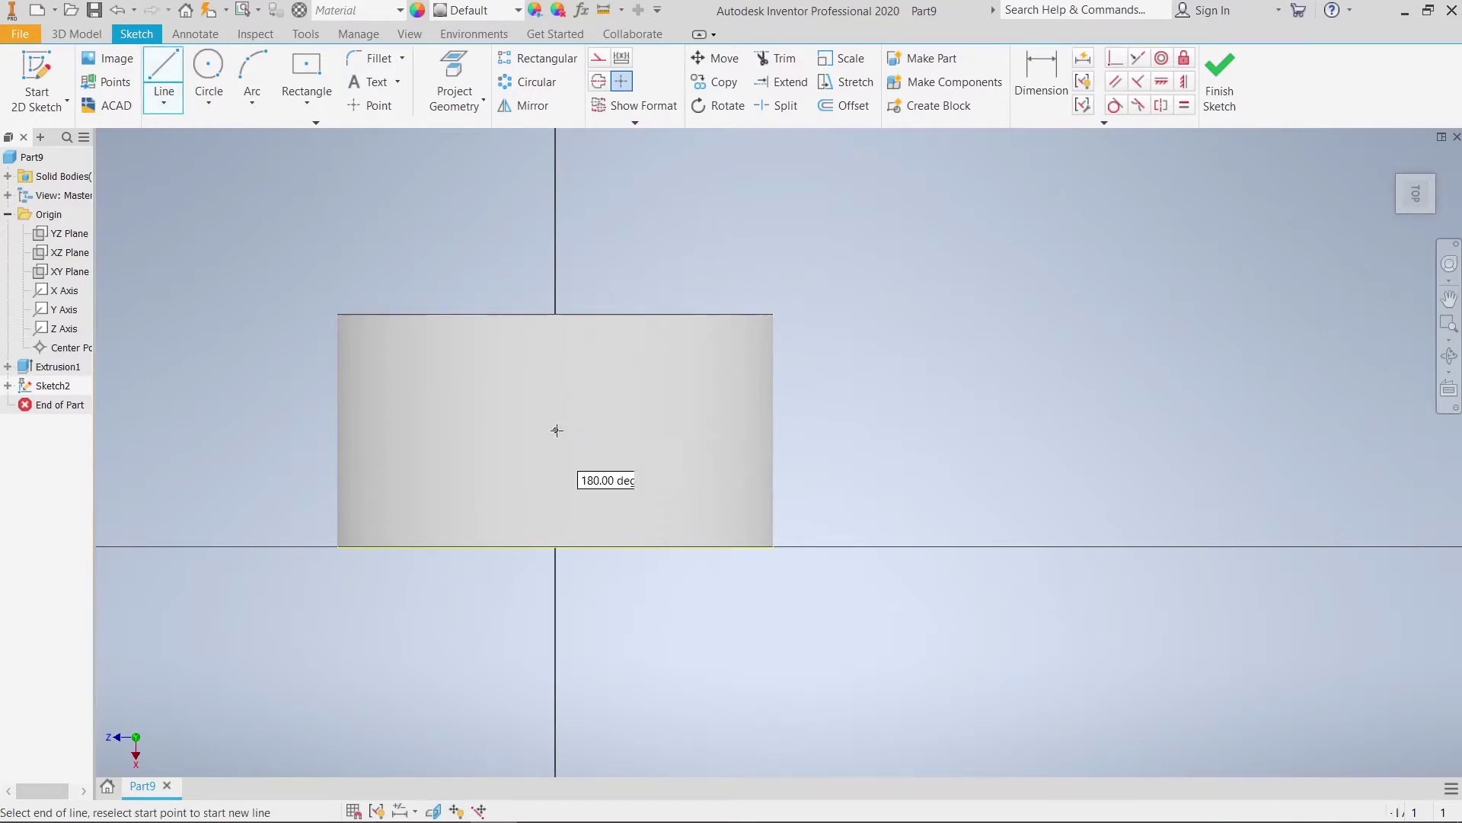
left_click(837, 430)
right_click(838, 430)
left_click(892, 434)
Convert the horizontal and vertical lines into centerlines
right_click(826, 415)
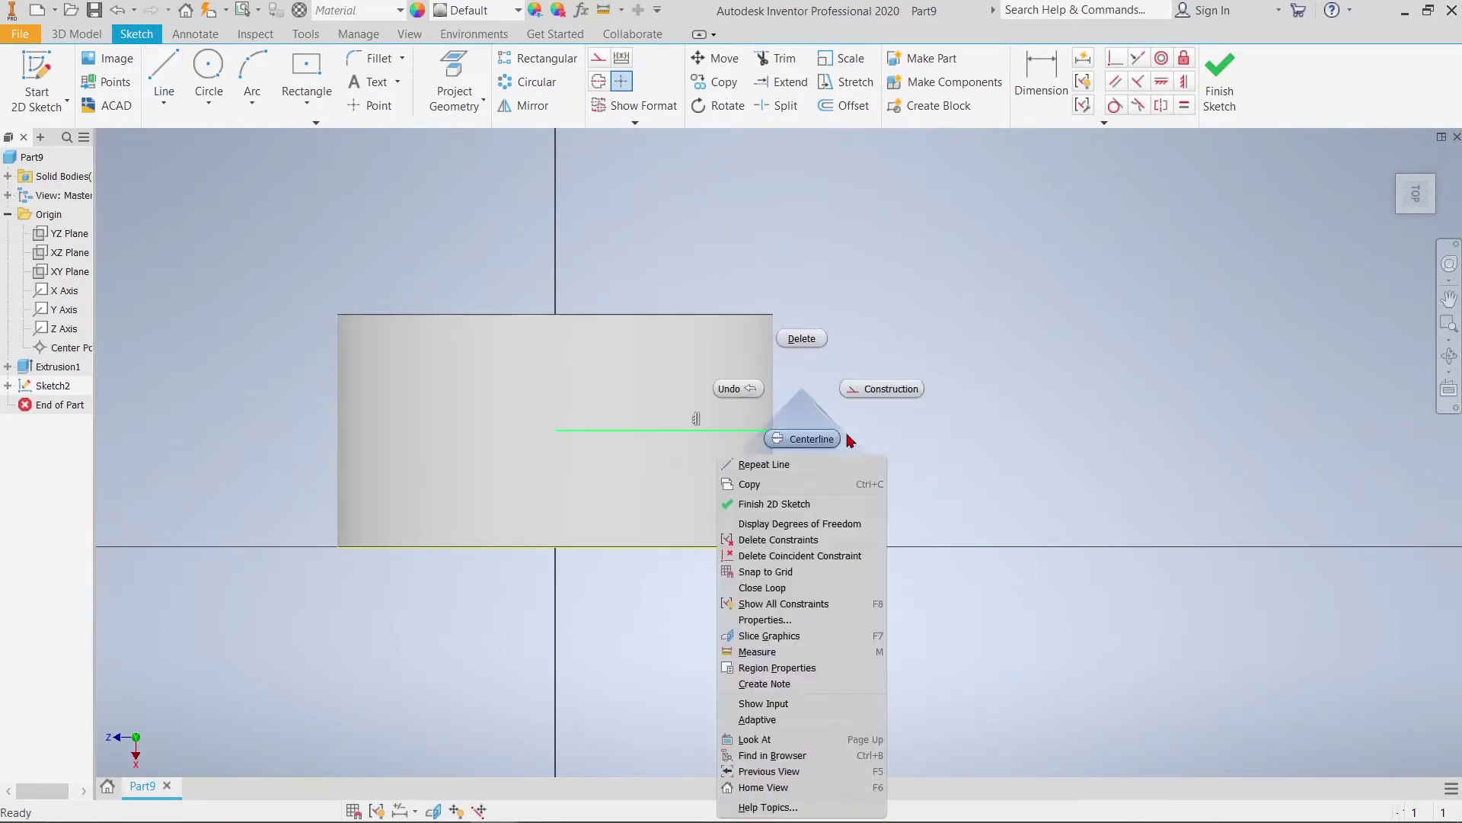
left_click(844, 427)
right_click(826, 436)
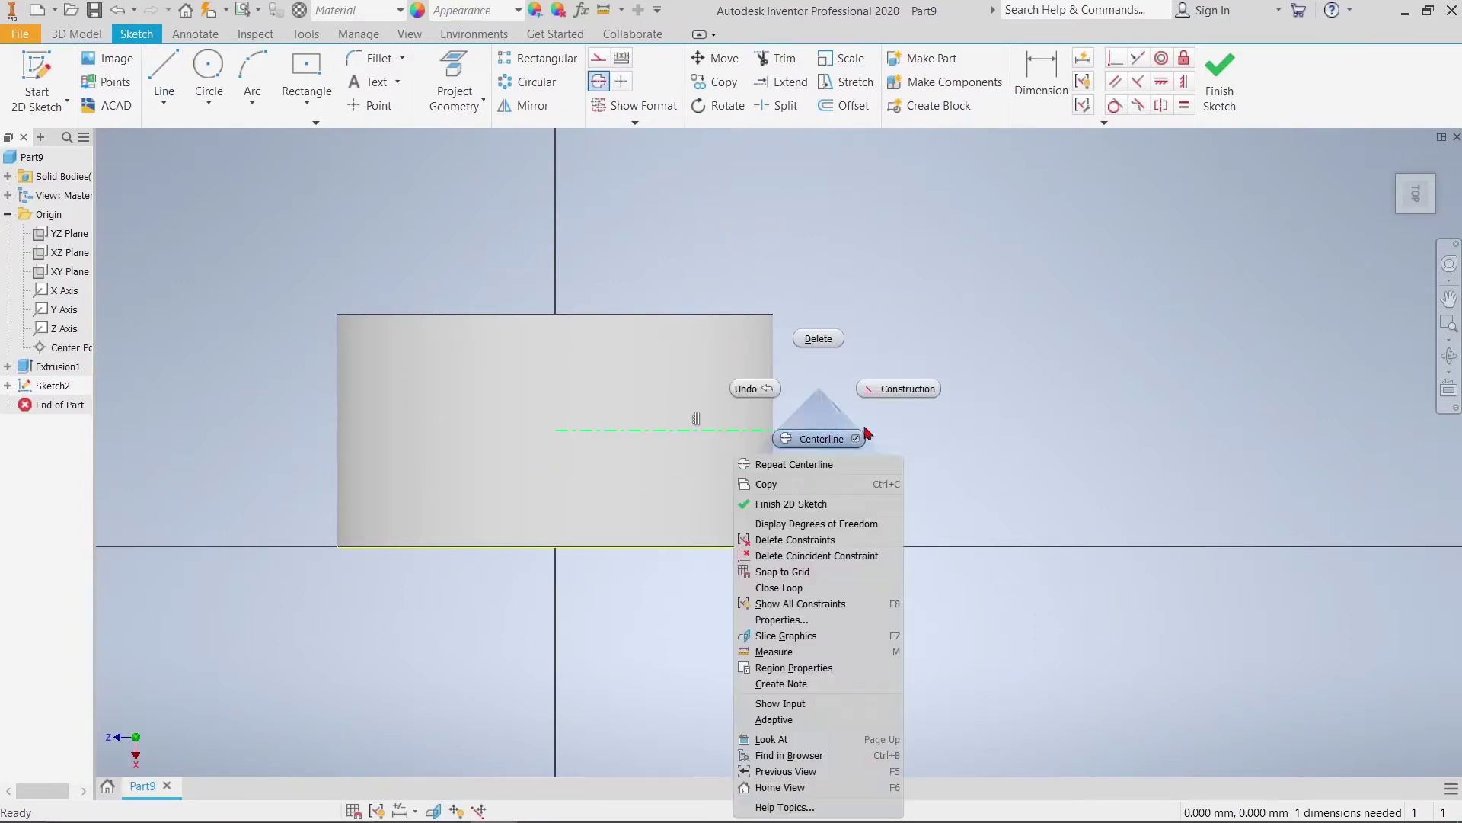
left_click(841, 440)
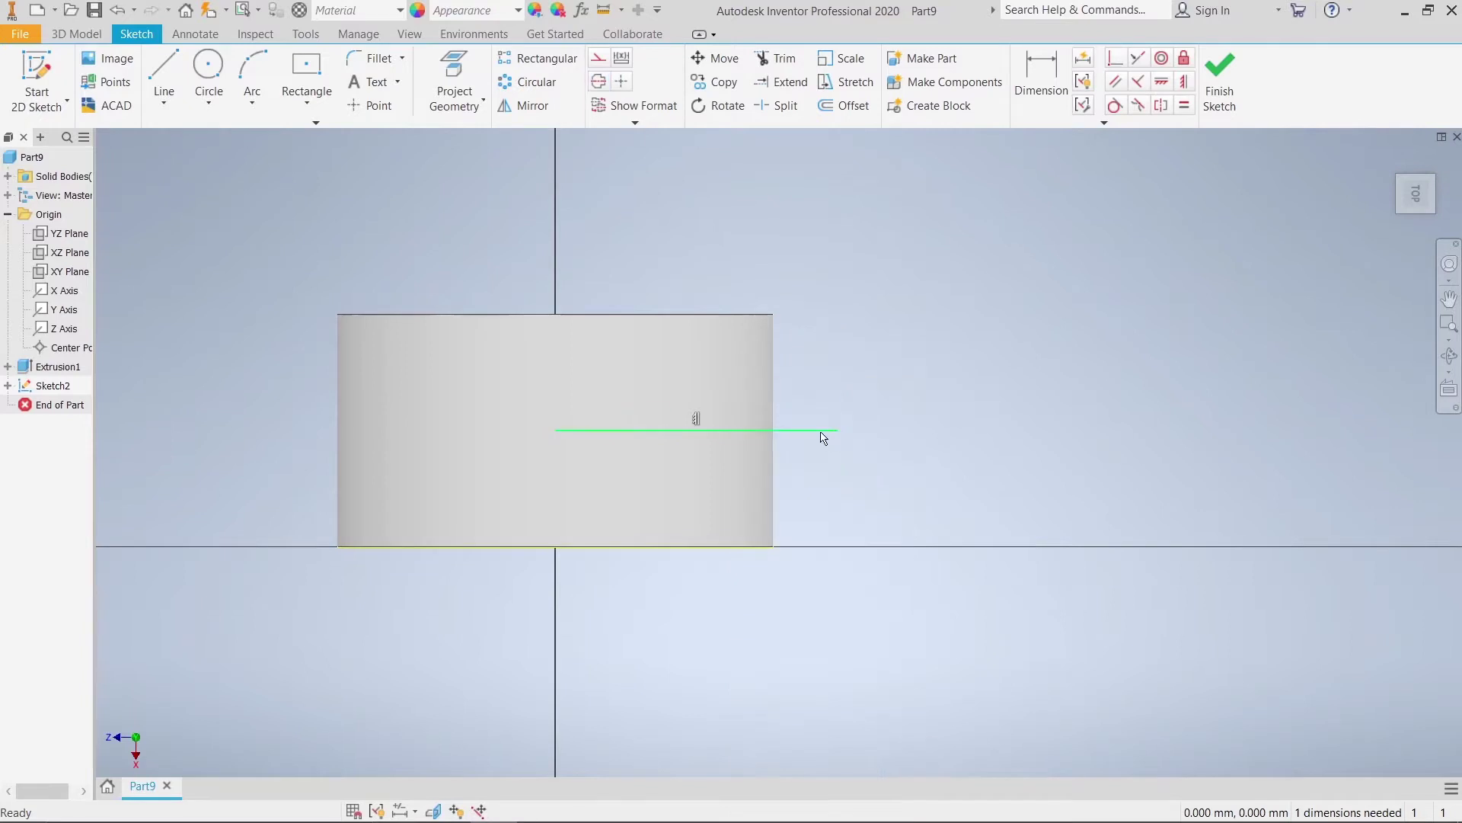
right_click(824, 438)
left_click(876, 389)
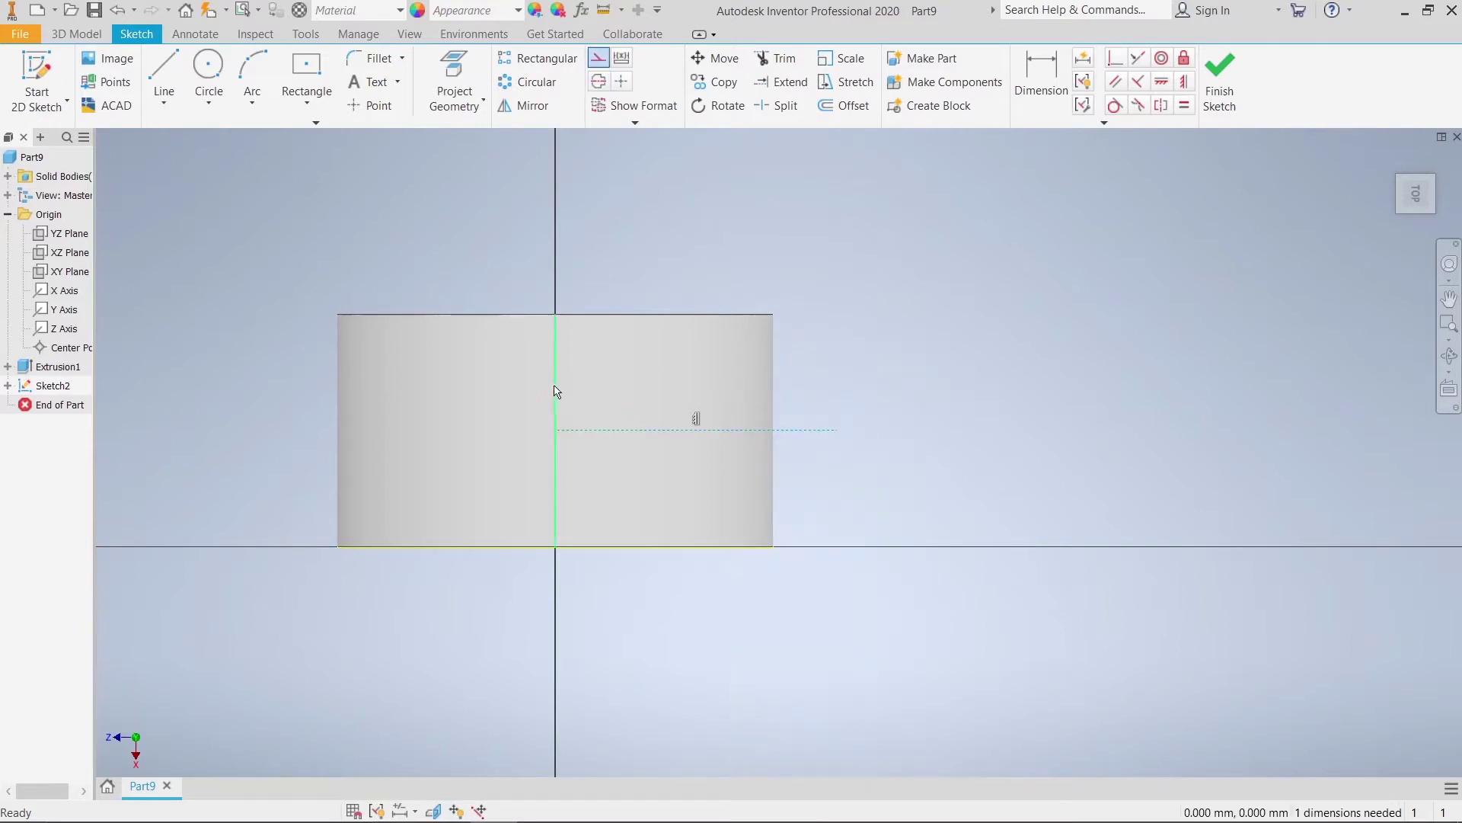
right_click(556, 387)
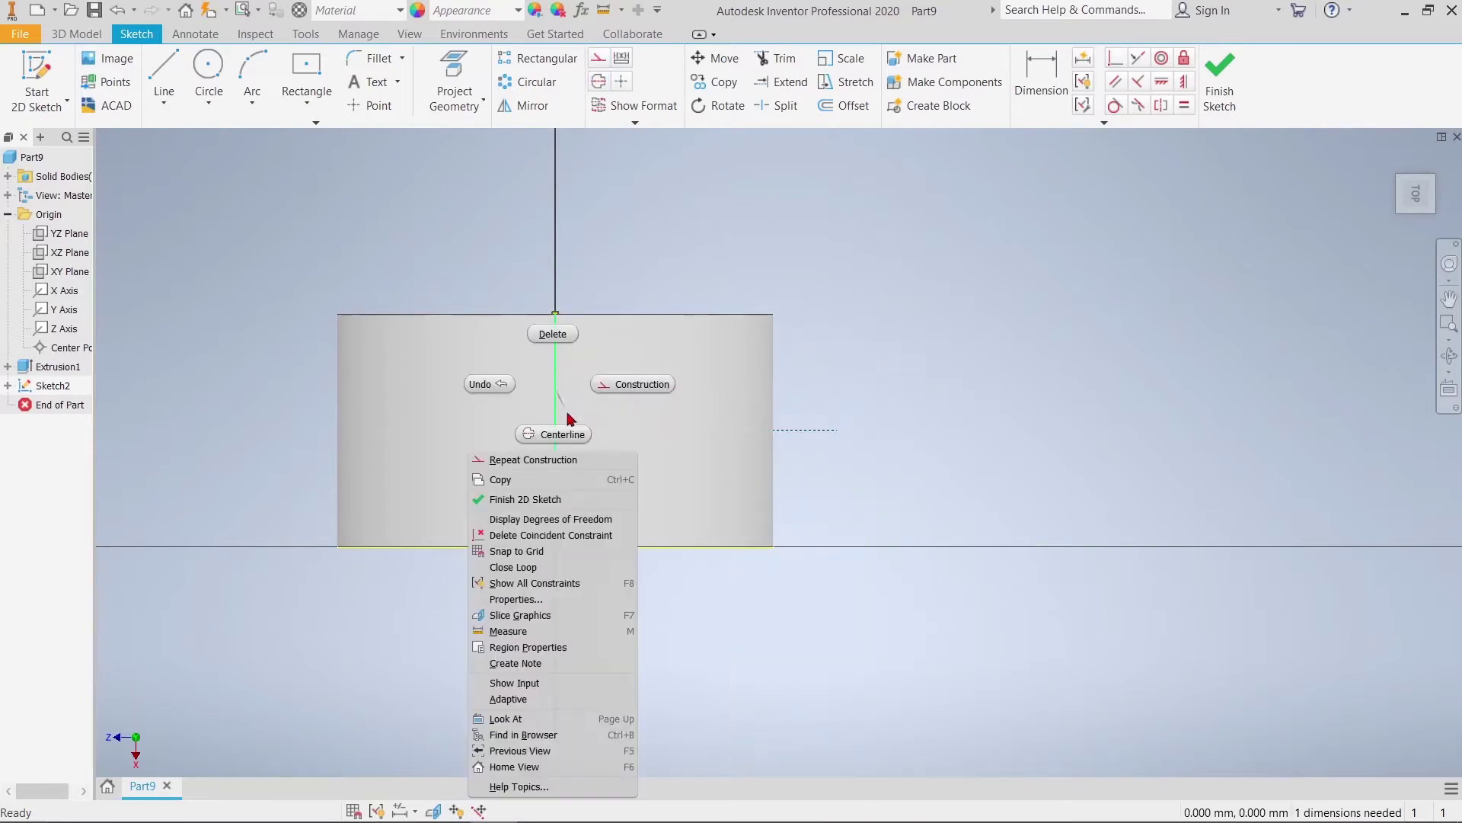
left_click(598, 387)
right_click(557, 389)
left_click(612, 396)
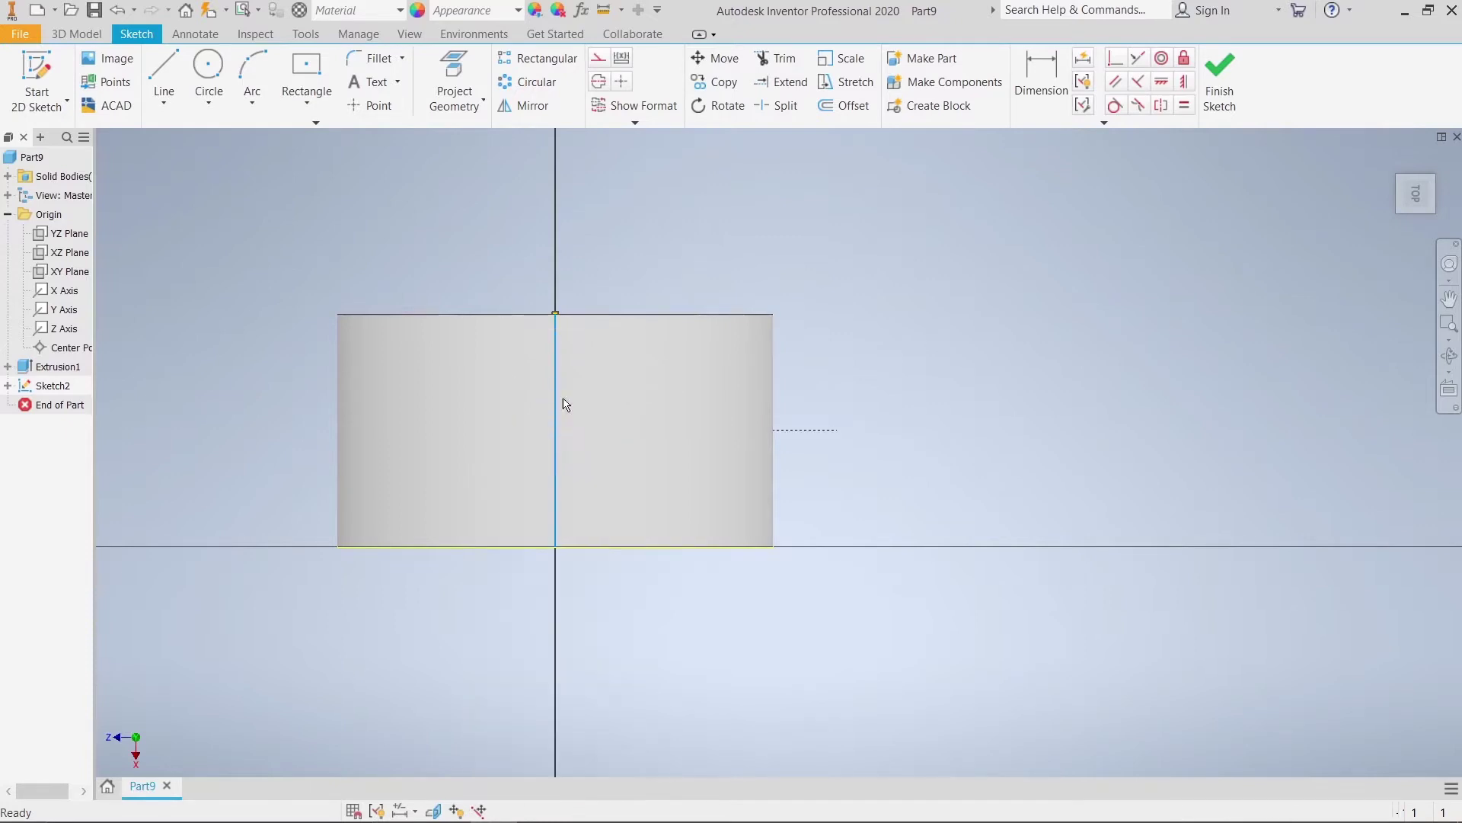
Draw a closed stepped inverted-L profile from the axis along the cylinder's top edge
left_click(433, 810)
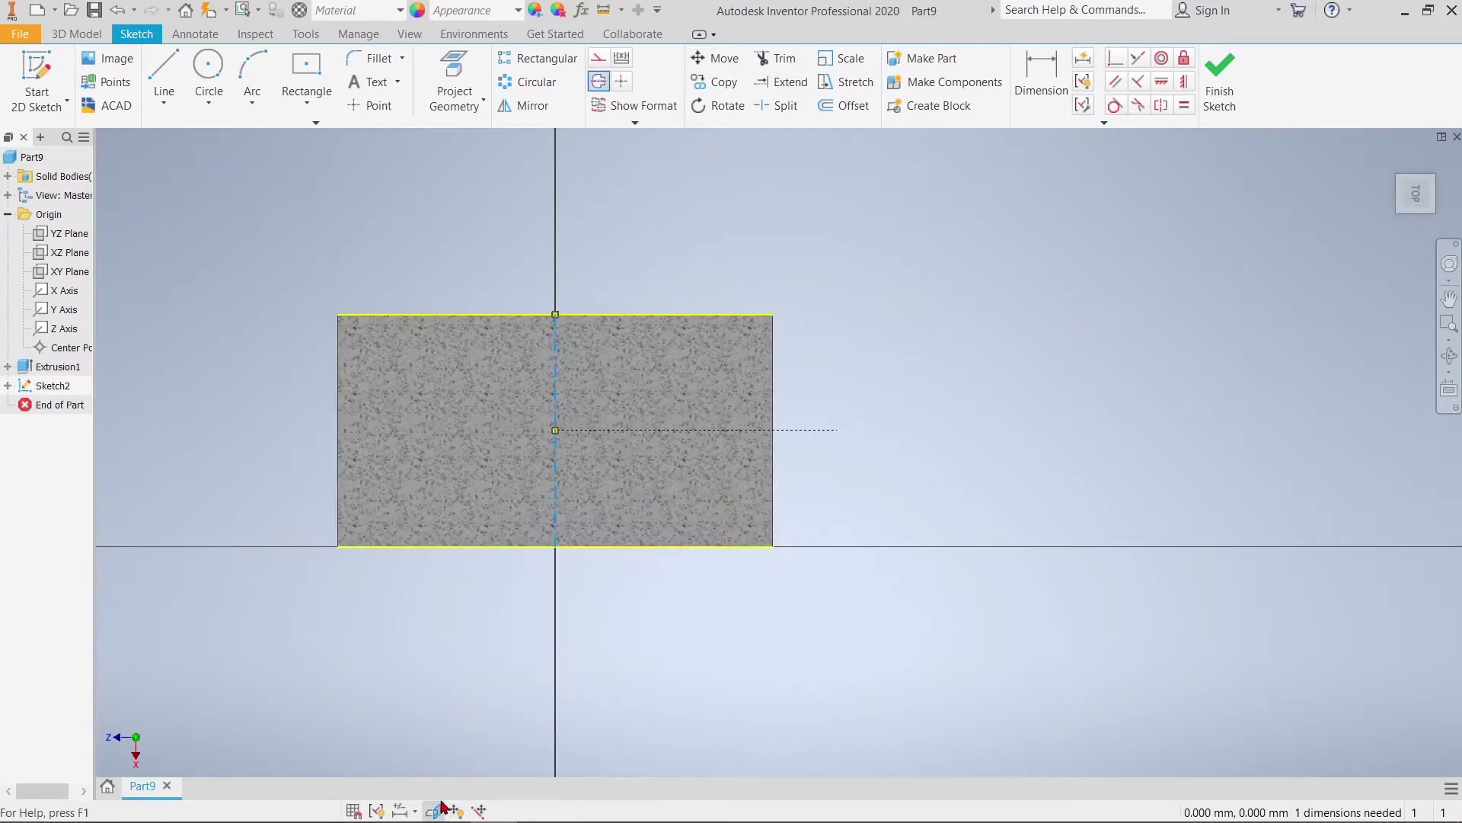
scroll(666, 268, "down", 3)
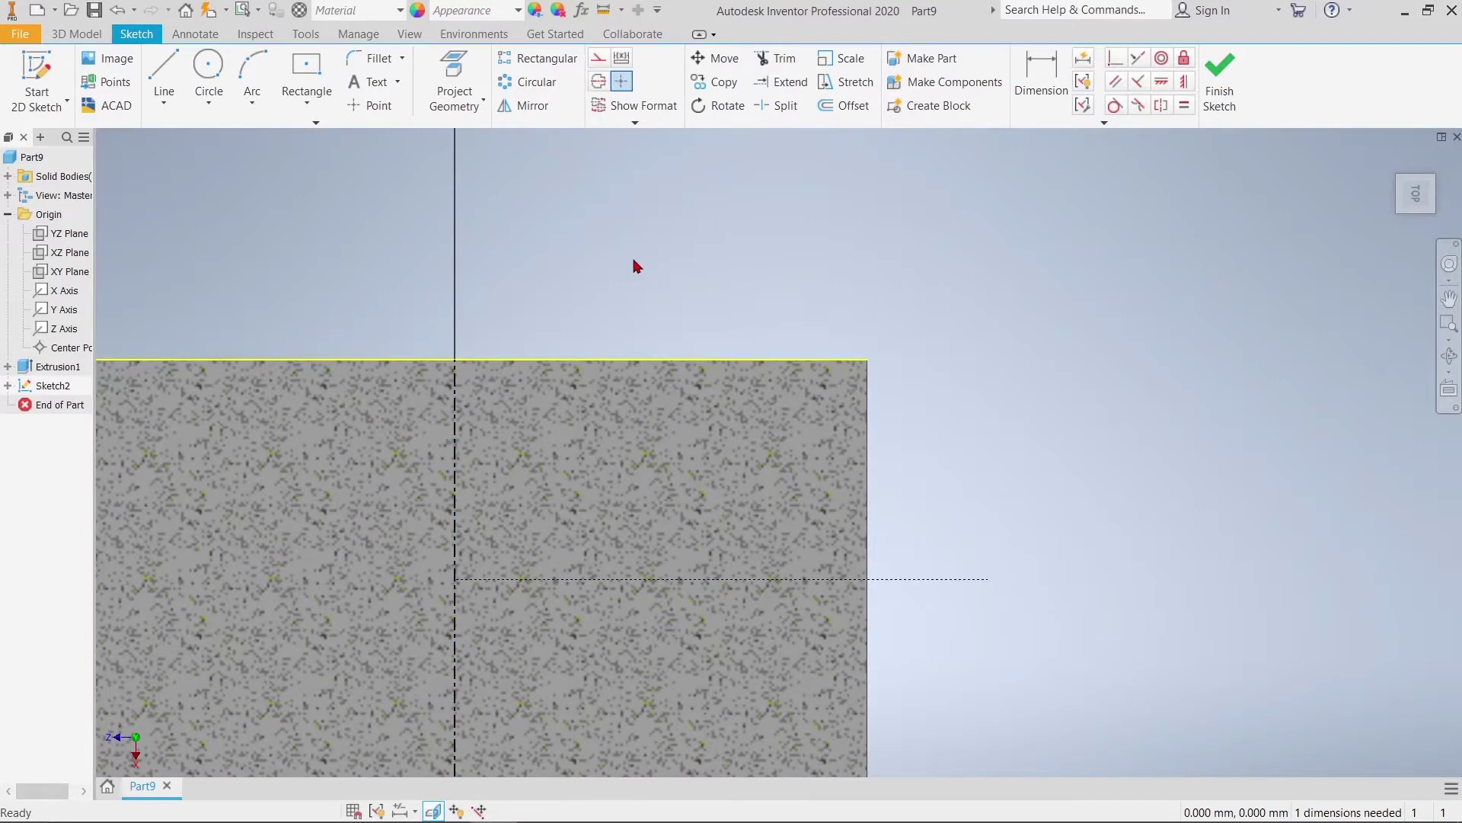
middle_click_drag(632, 264, 657, 255)
left_click(163, 76)
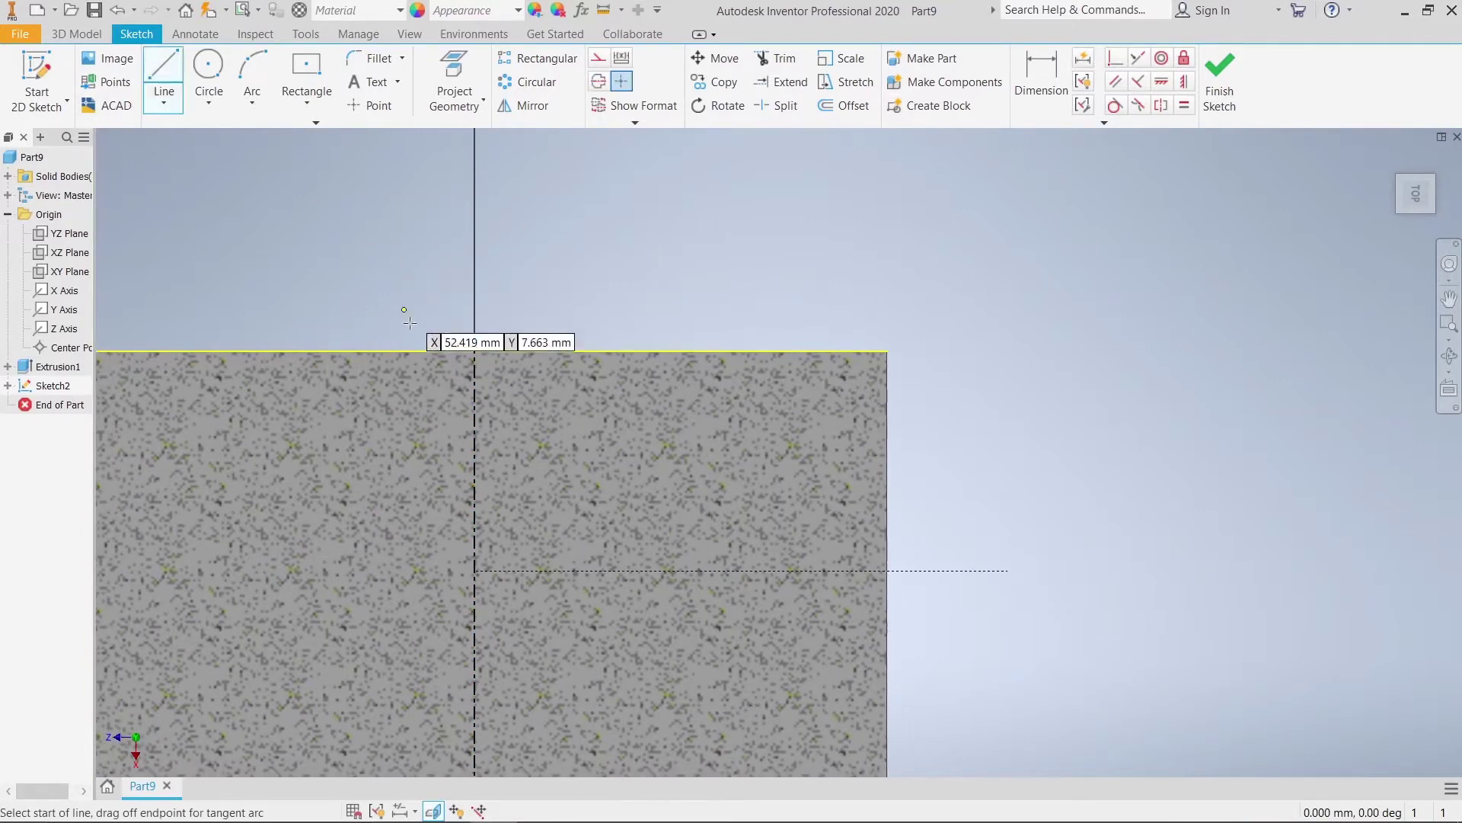
left_click(475, 351)
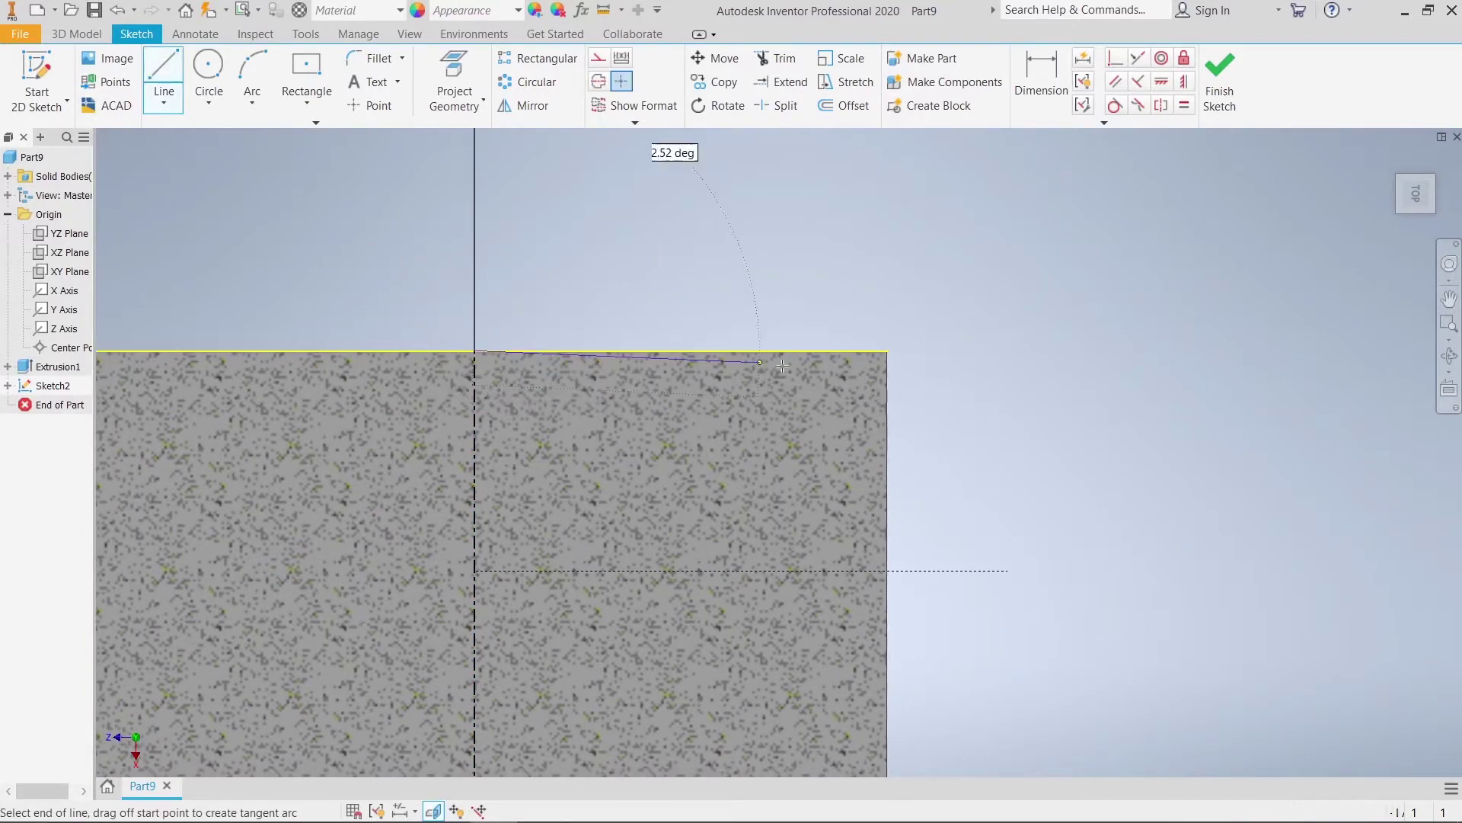
double_click(844, 352)
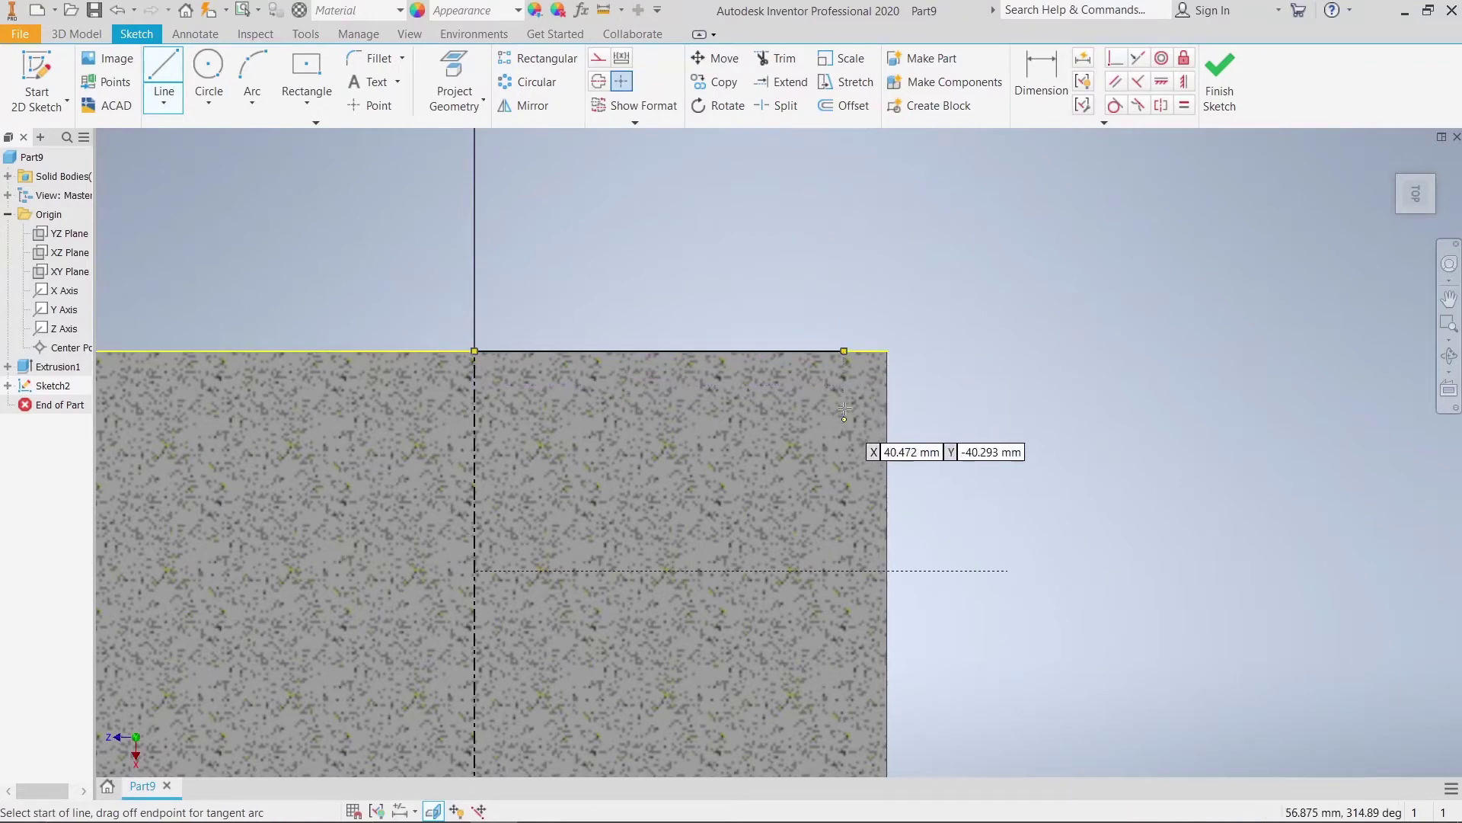
left_click(844, 351)
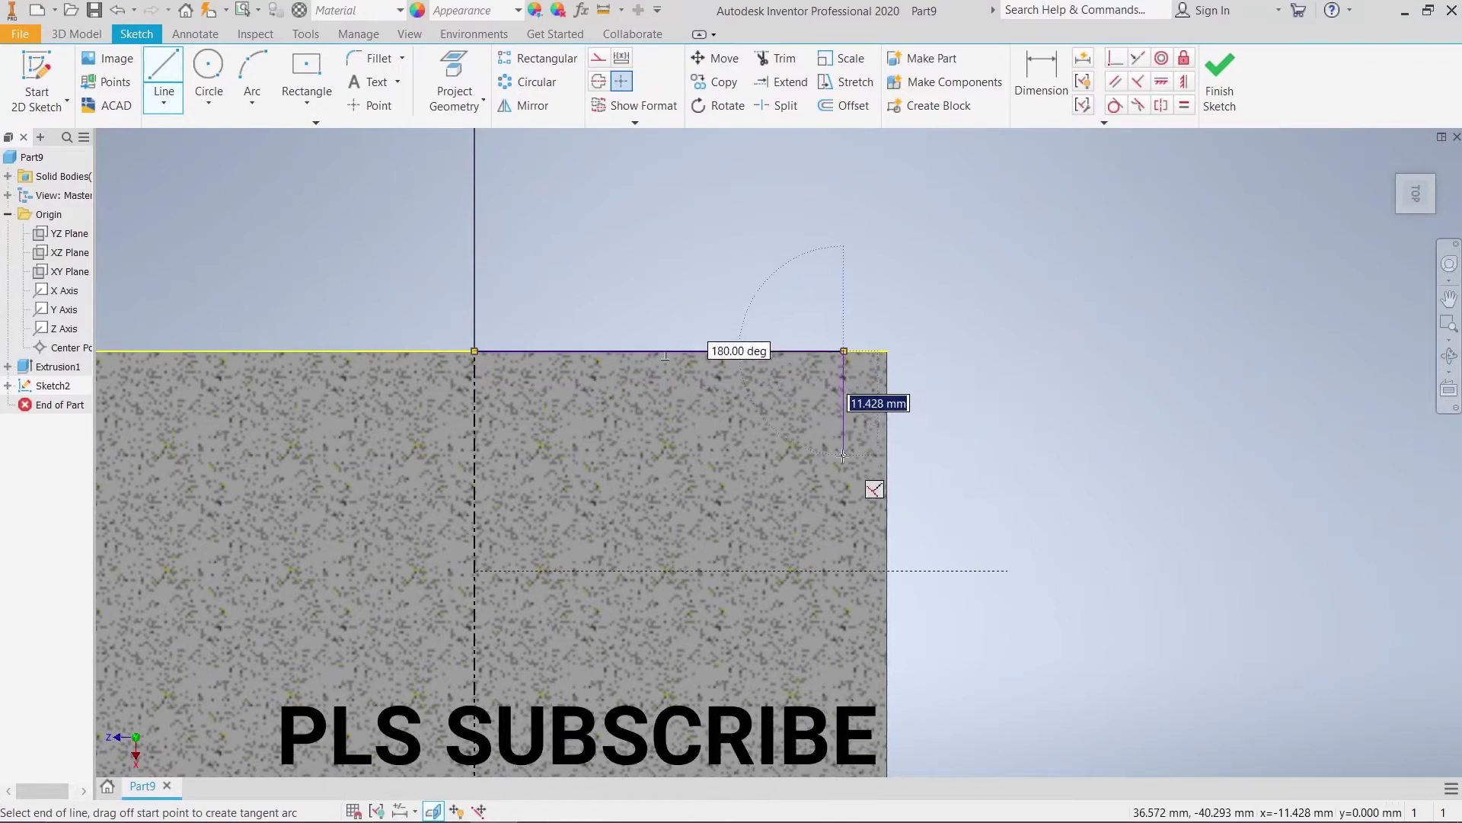
left_click(844, 454)
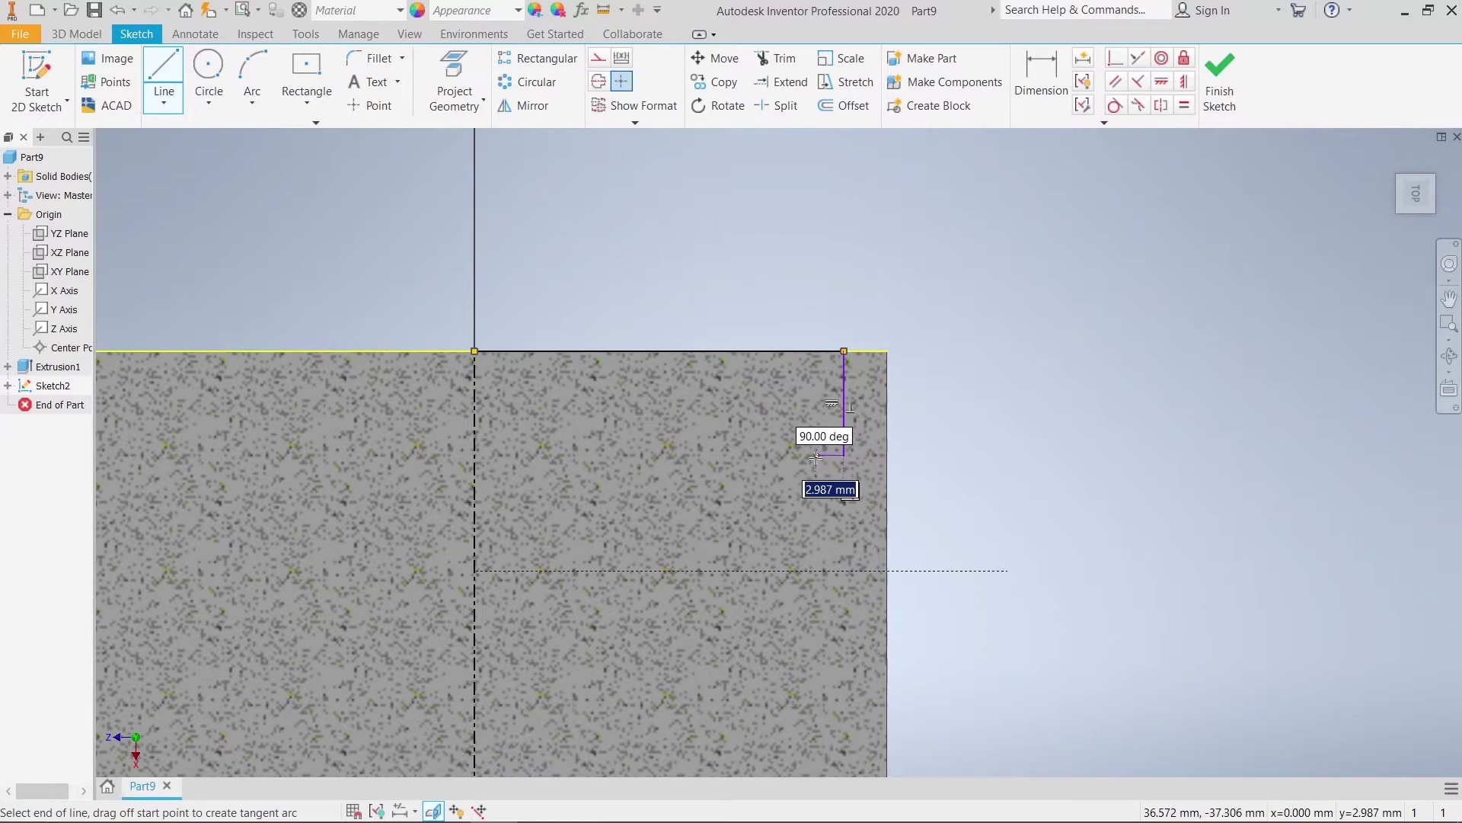
left_click(816, 454)
left_click(815, 388)
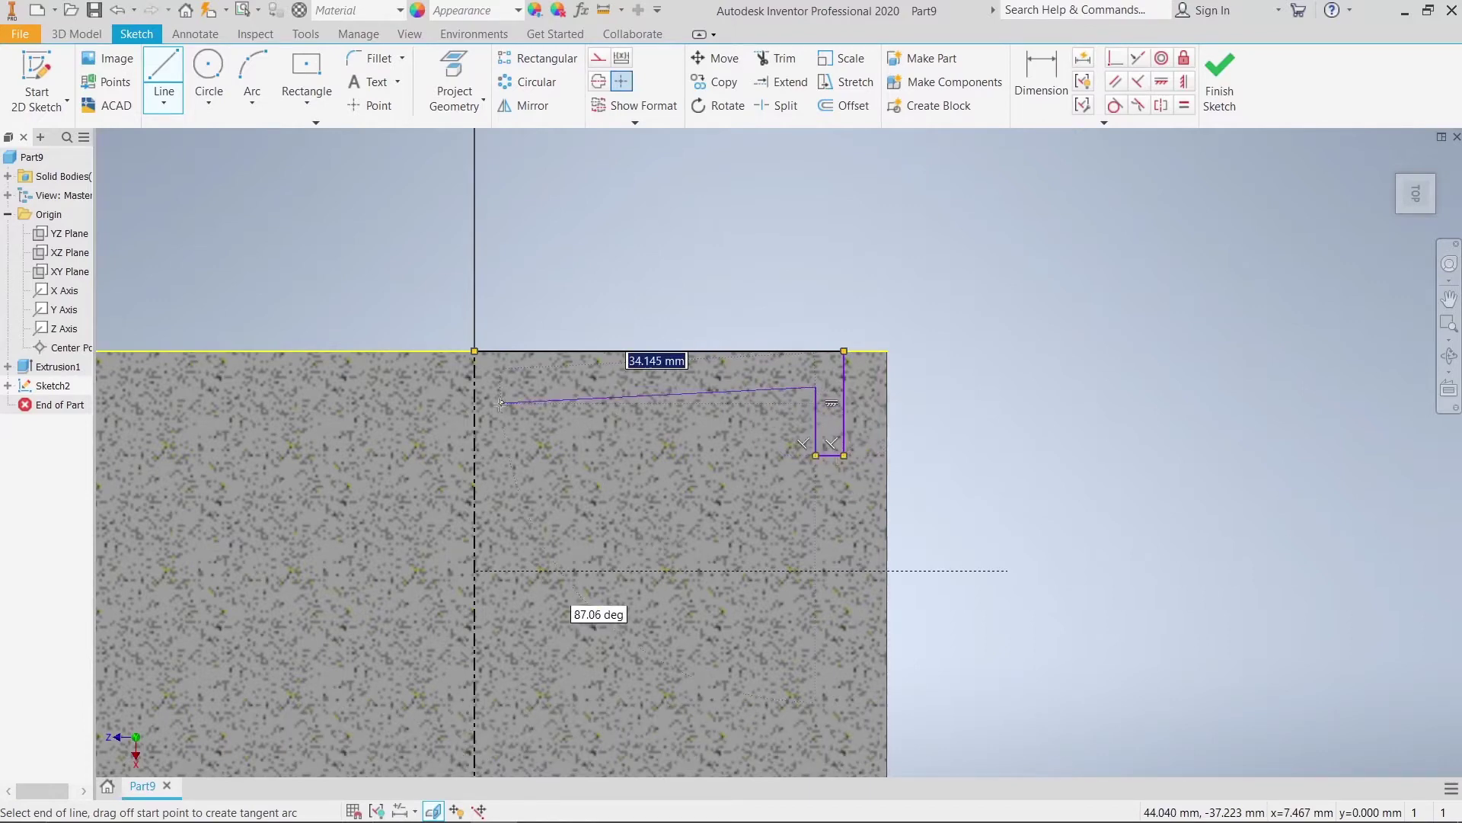
double_click(475, 387)
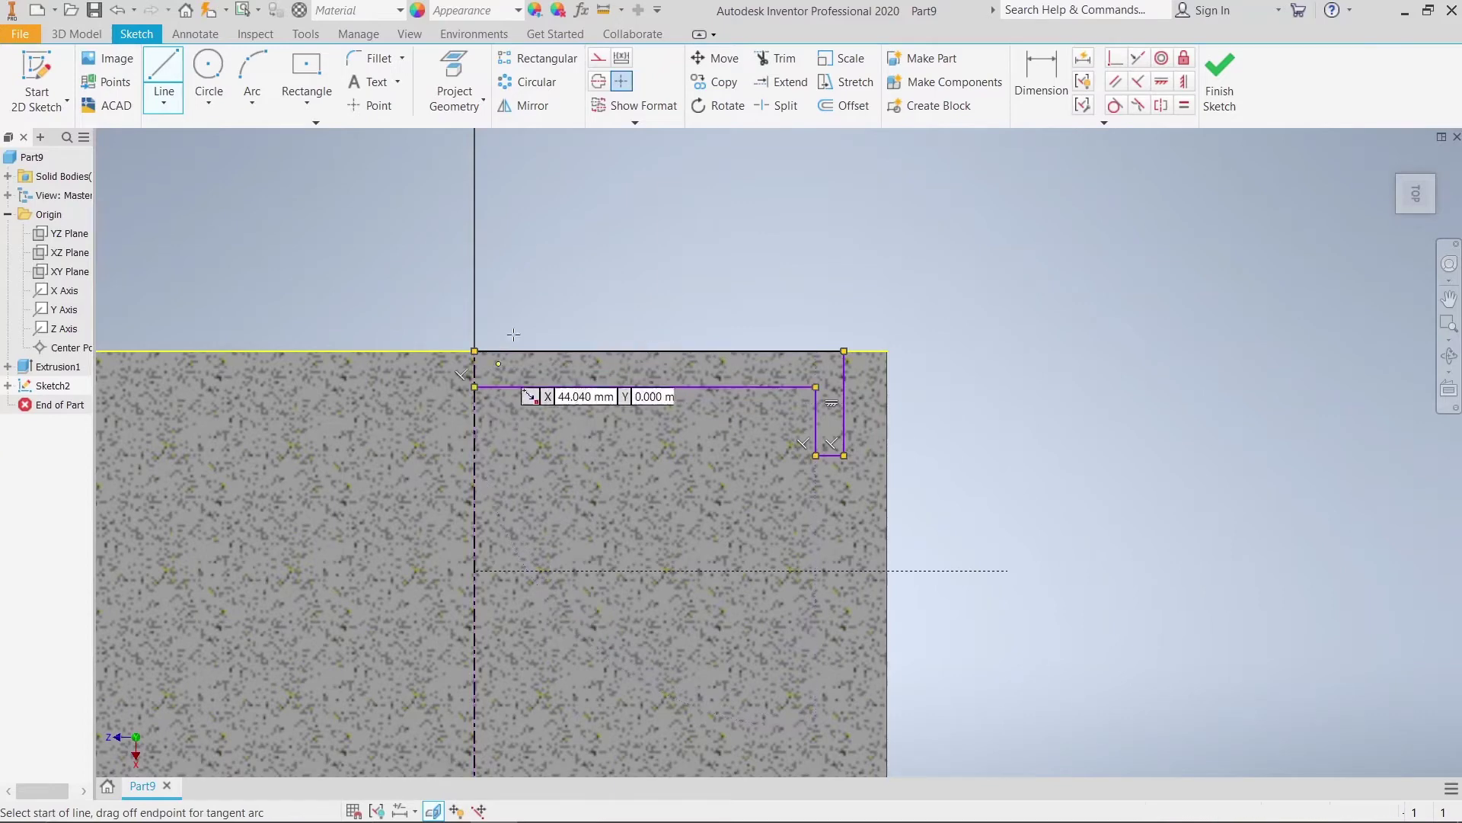
right_click(512, 288)
left_click(573, 290)
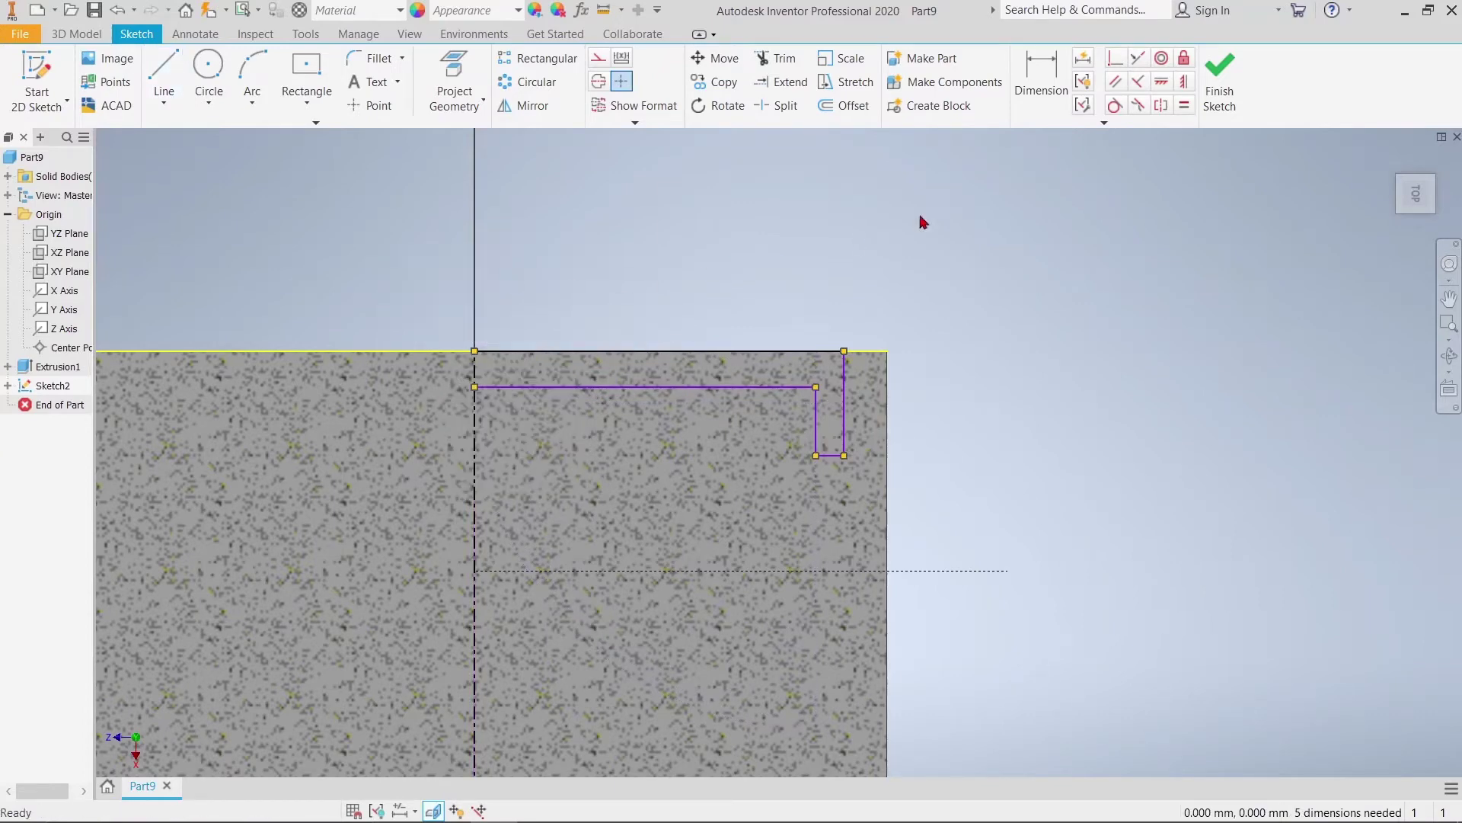
Dimension the profile's outer and inner diameters to Ø85 and Ø75
left_click(1042, 79)
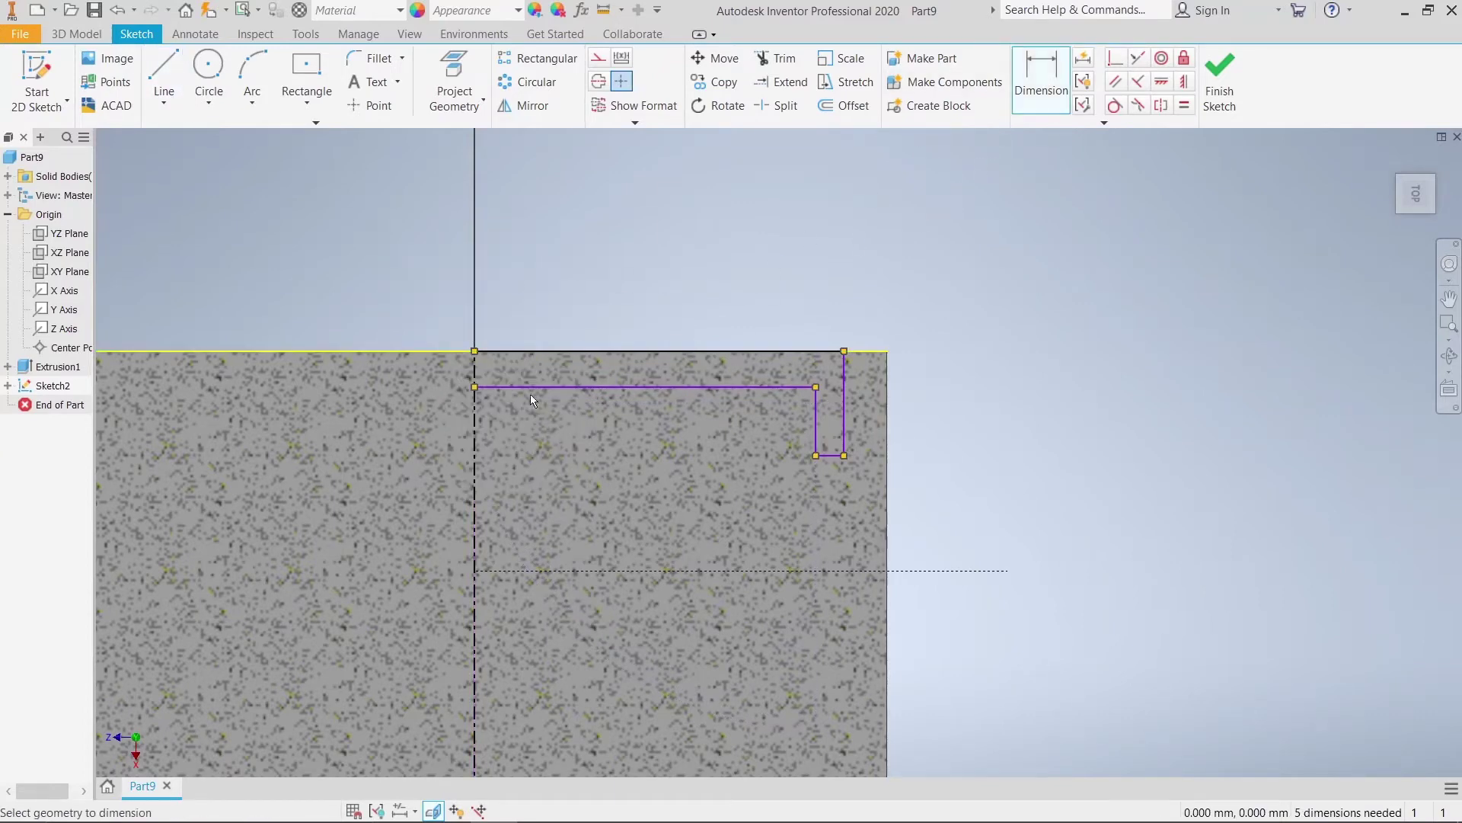
left_click(479, 376)
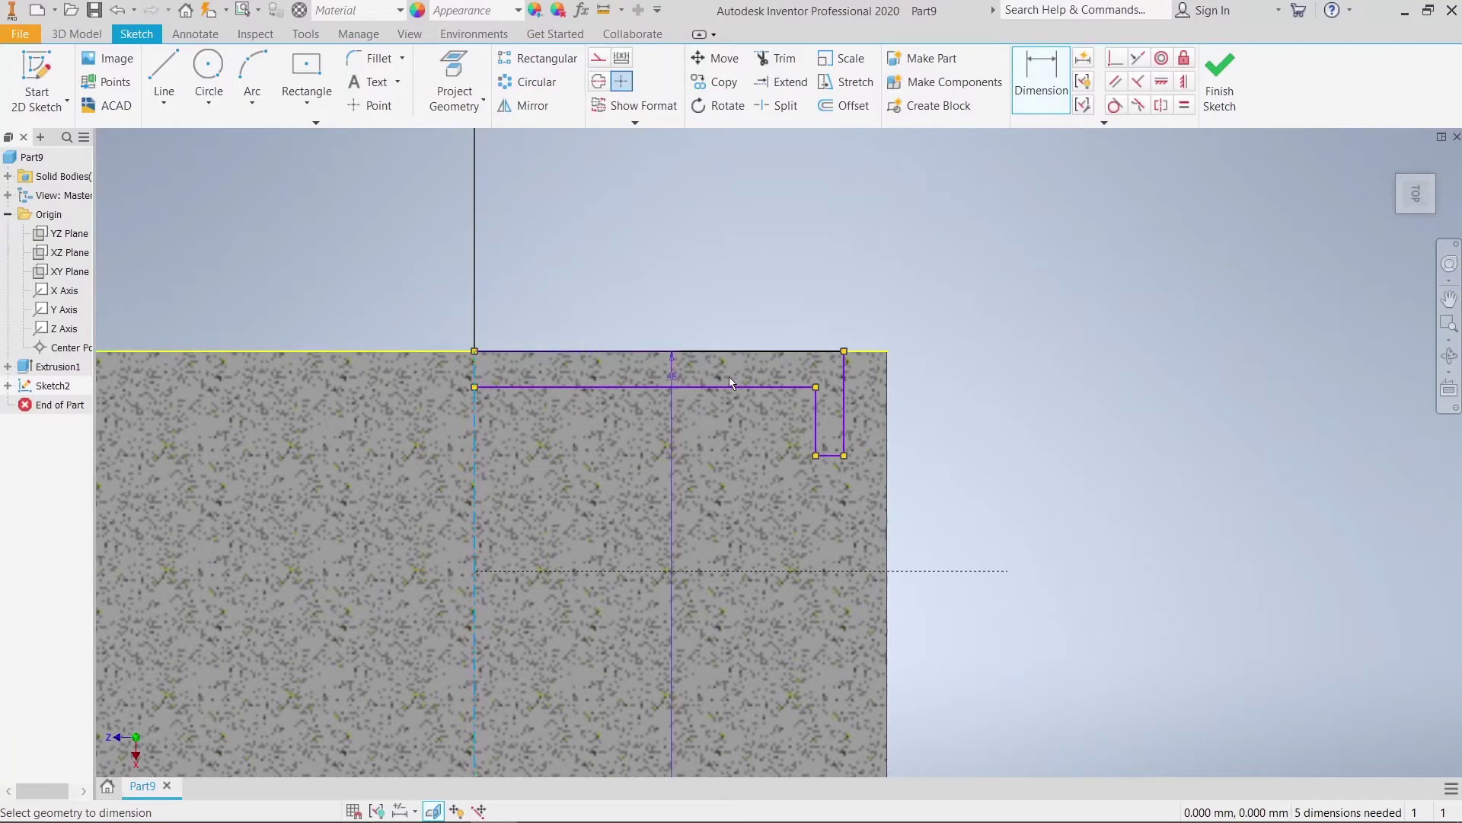
left_click(844, 384)
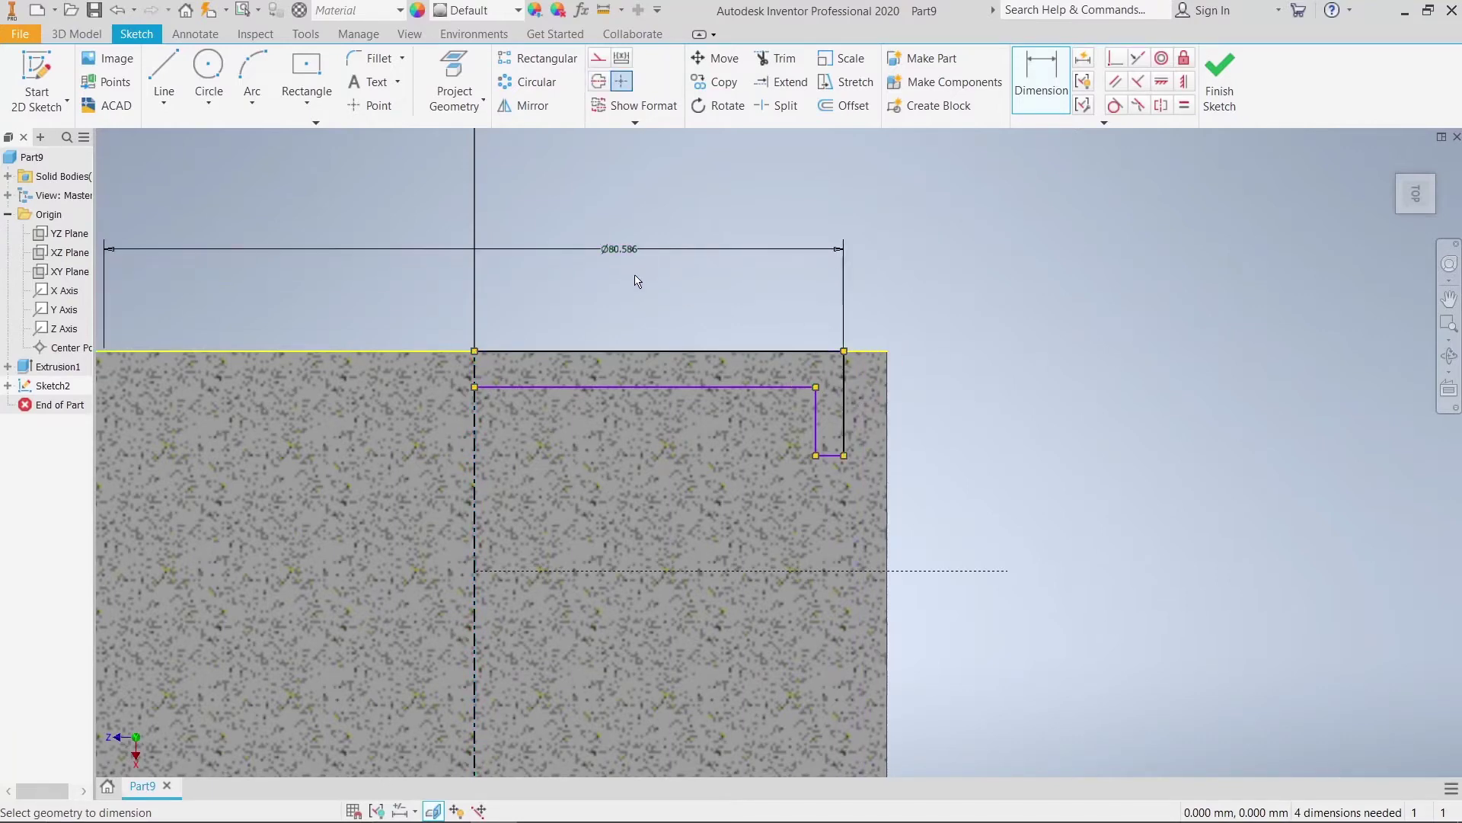
left_click(629, 251)
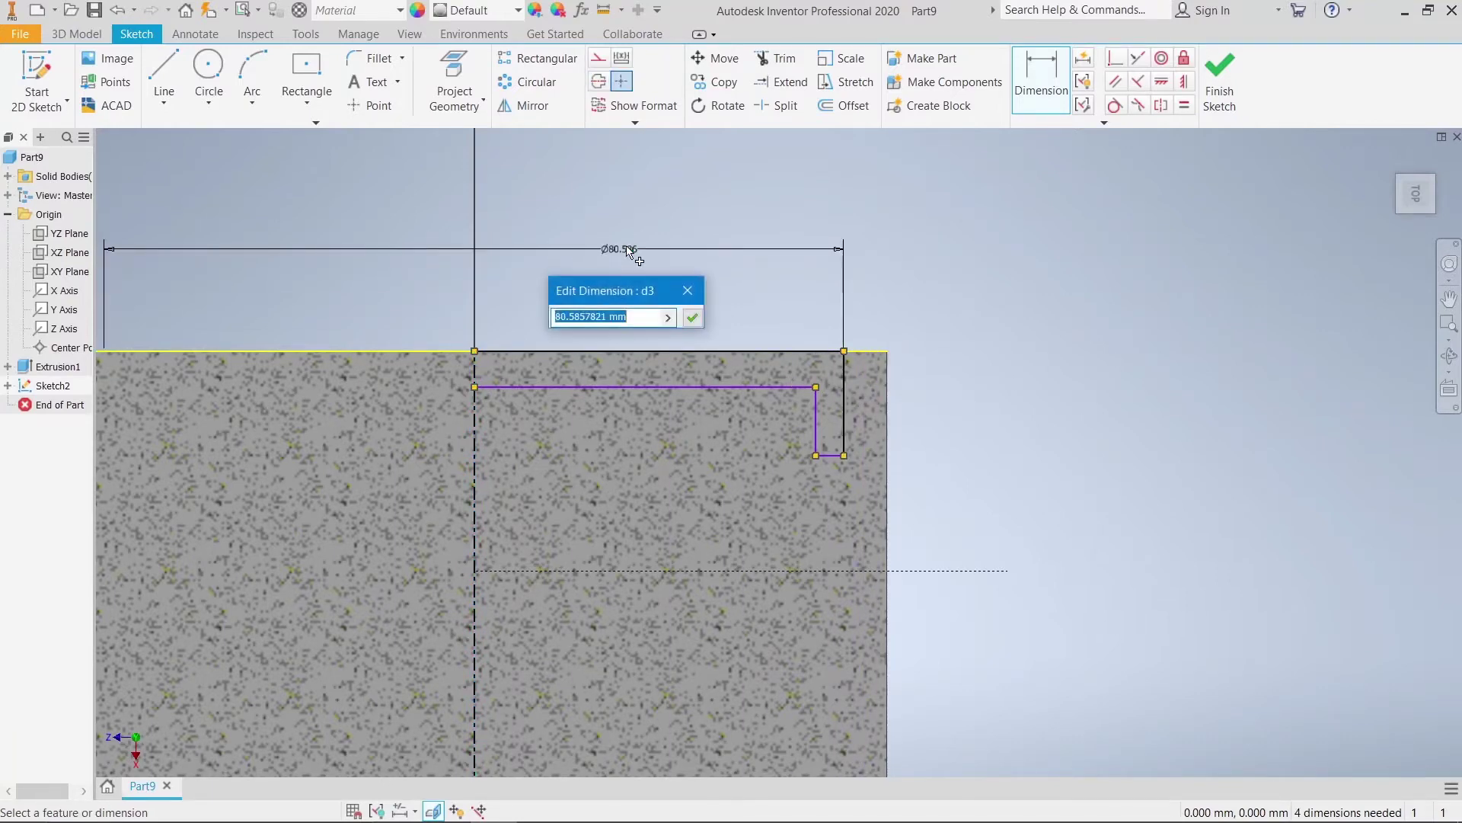
type("85")
key("Return")
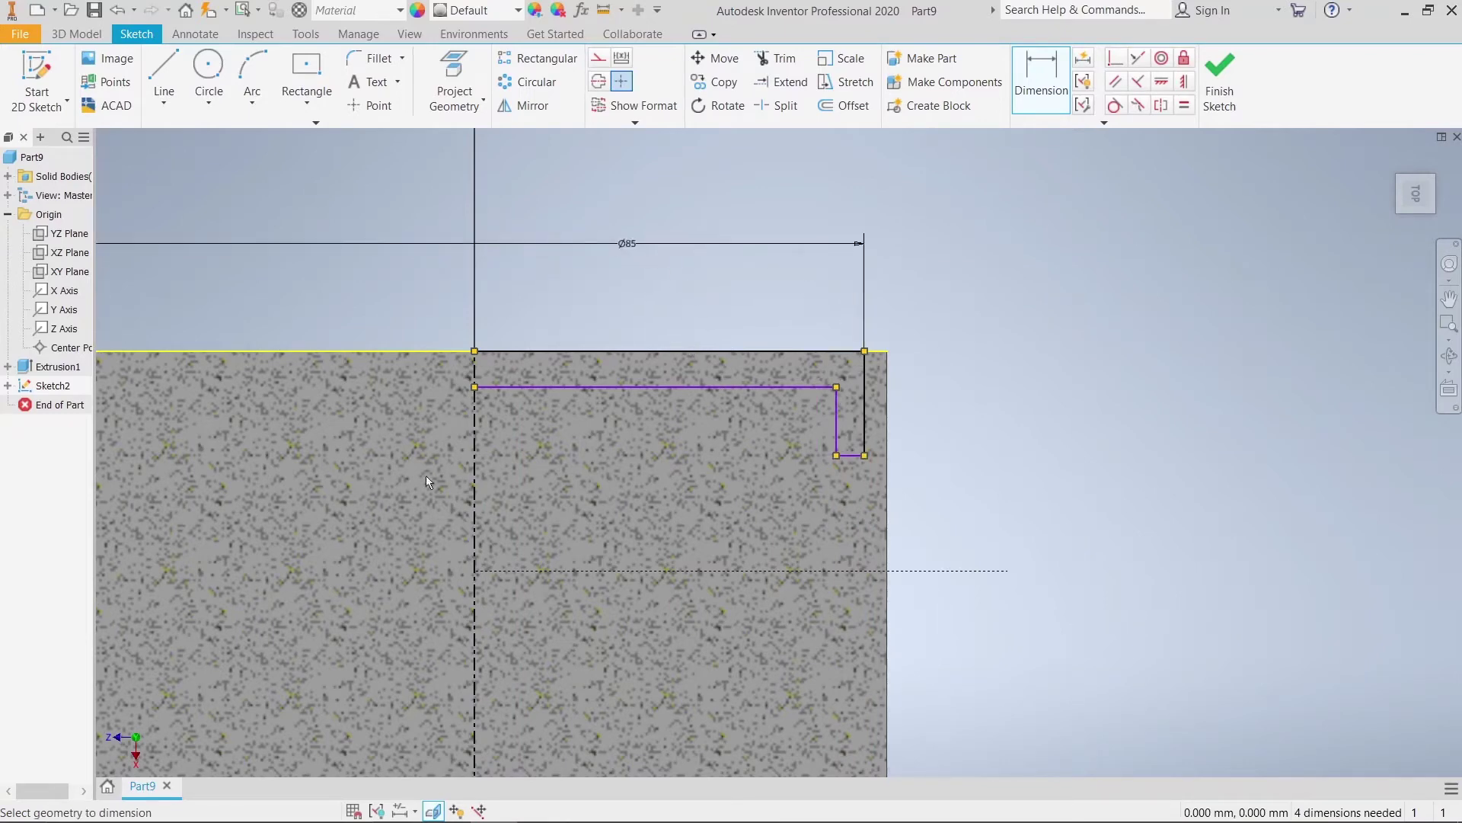
left_click(474, 451)
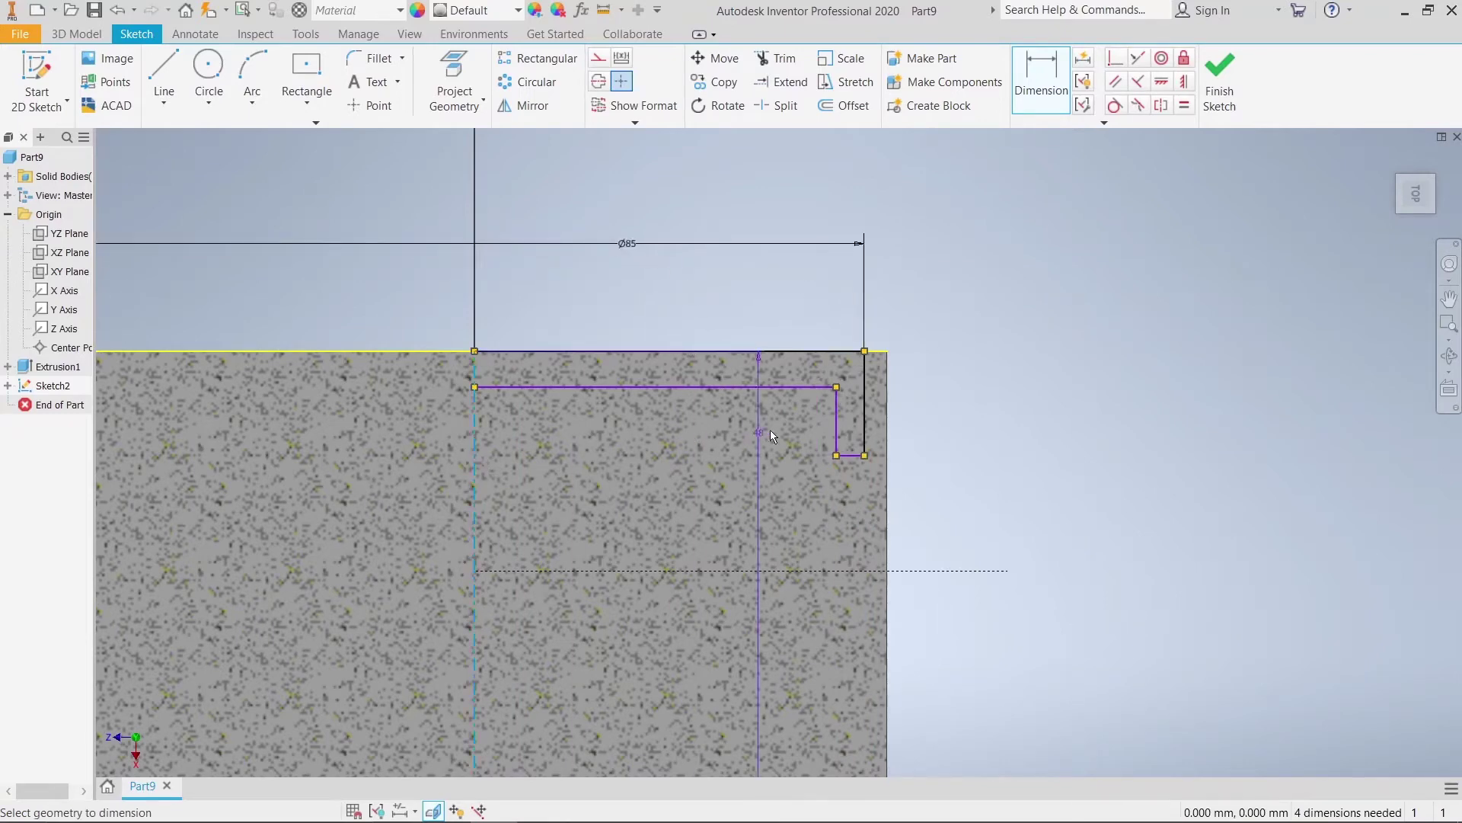
left_click(837, 427)
left_click(618, 303)
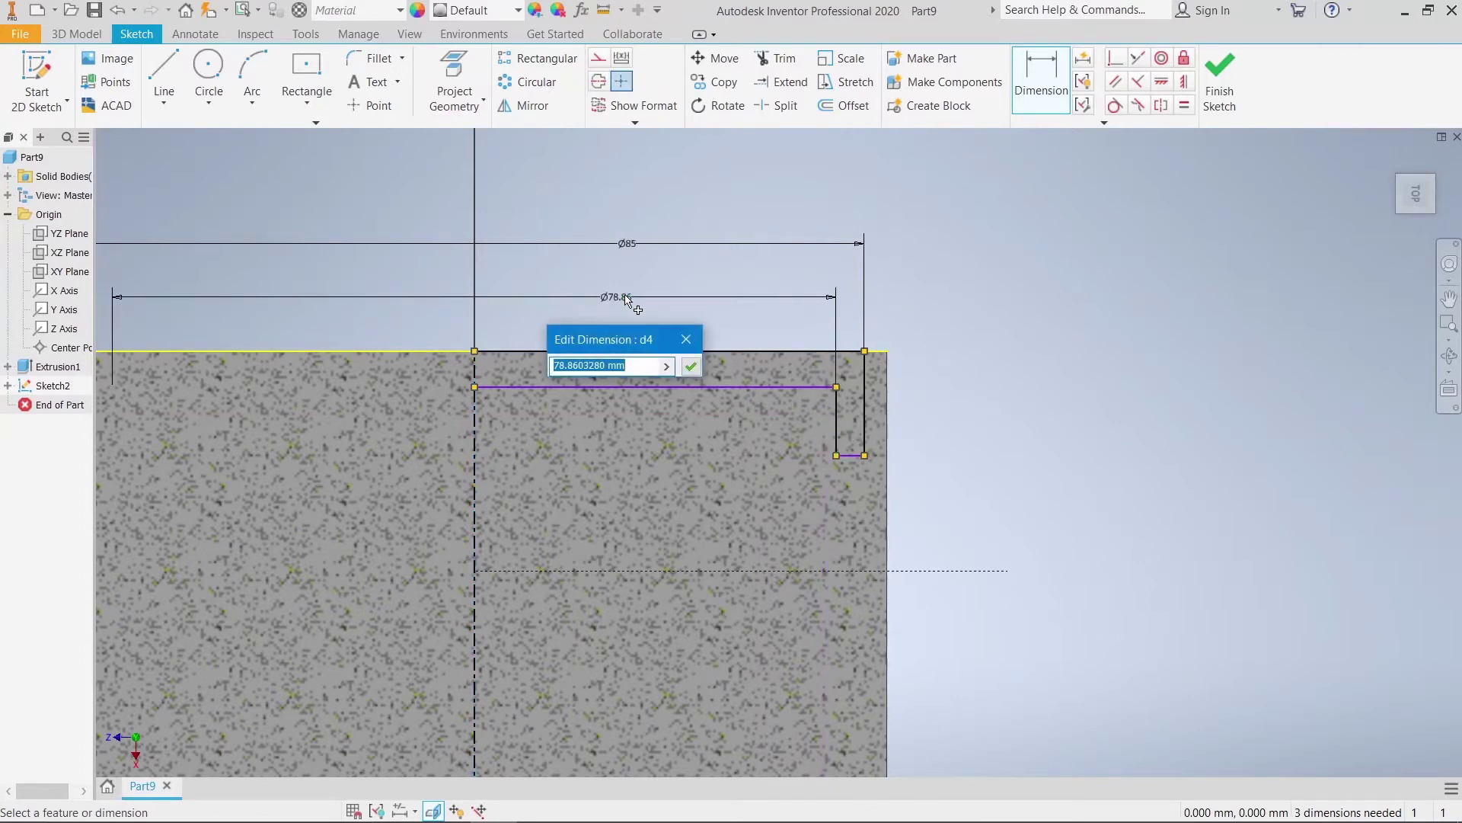
type("75")
key("Return")
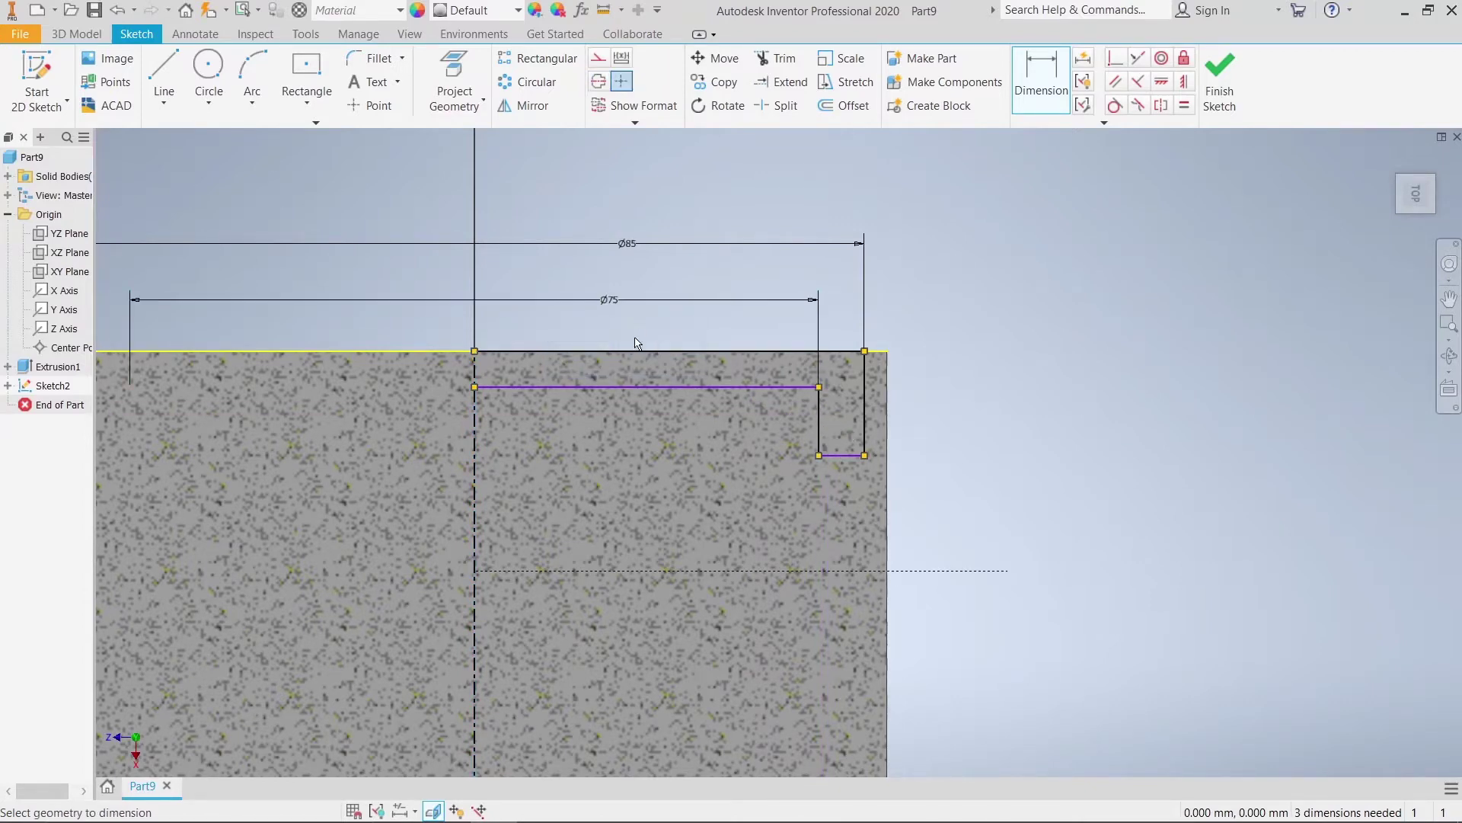
Add the profile's 19 mm and 14 mm height dimensions
left_click(606, 573)
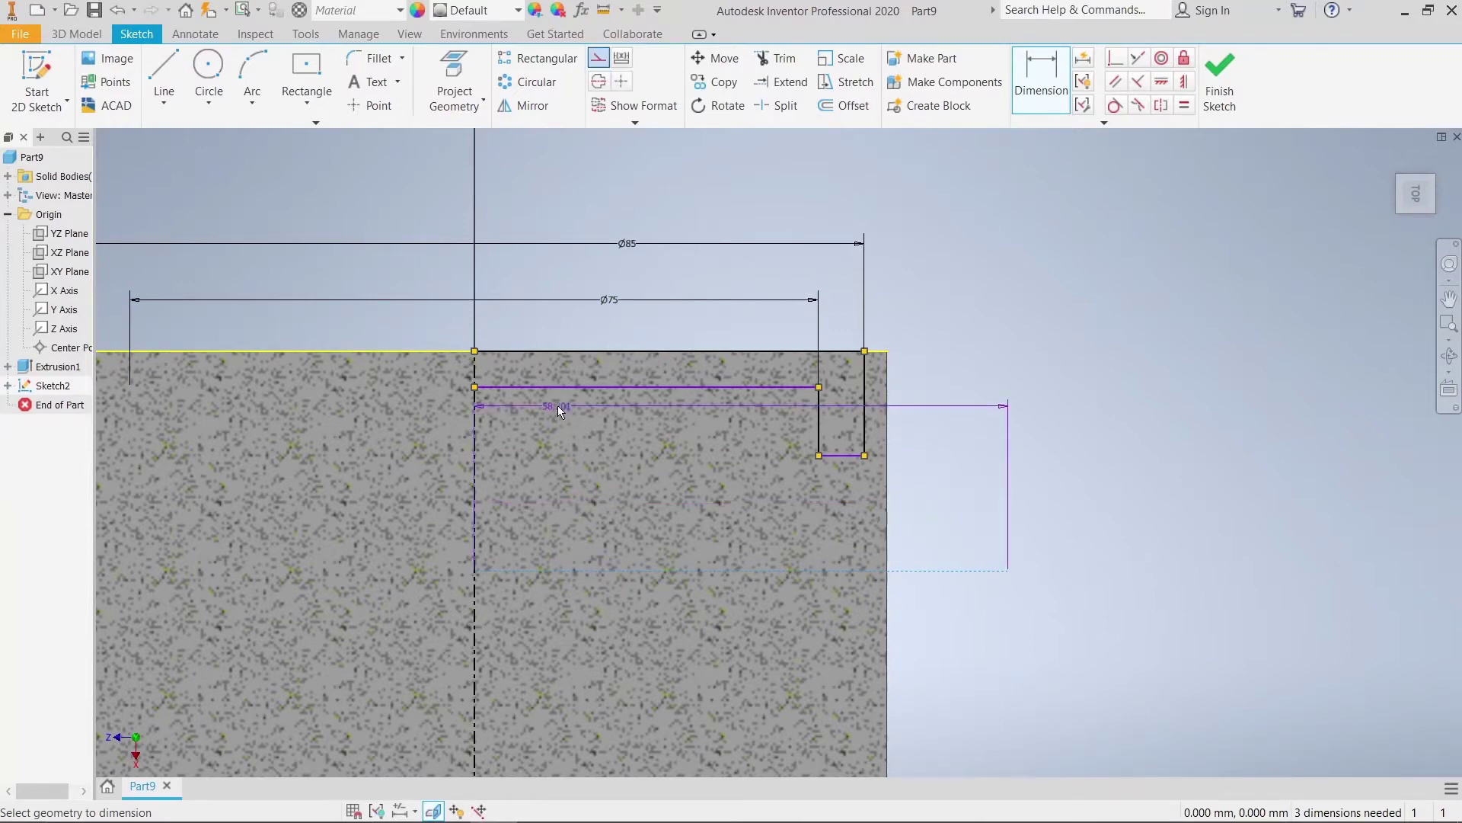
left_click(559, 387)
left_click(409, 447)
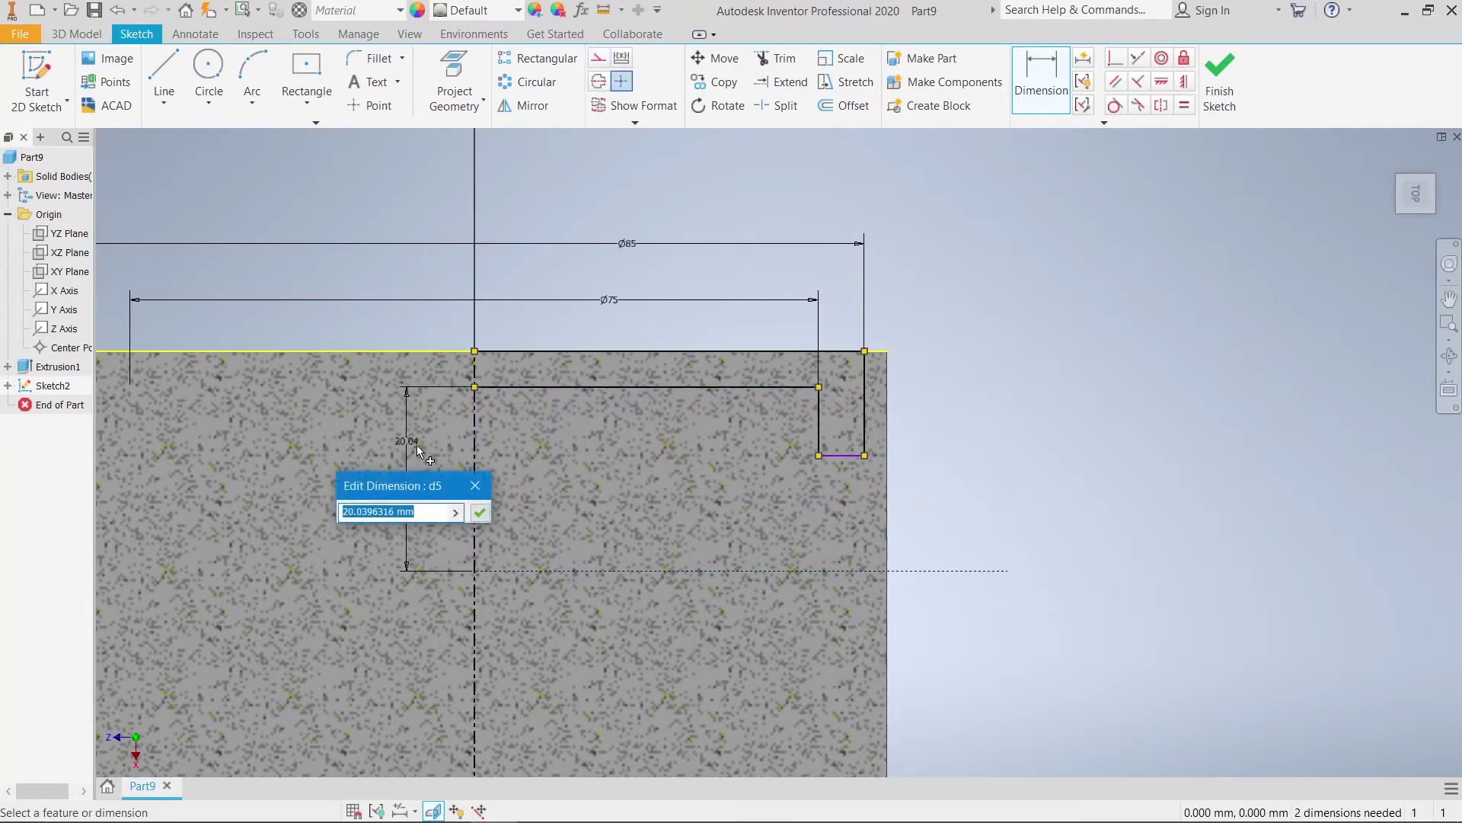
type("19")
key("Return")
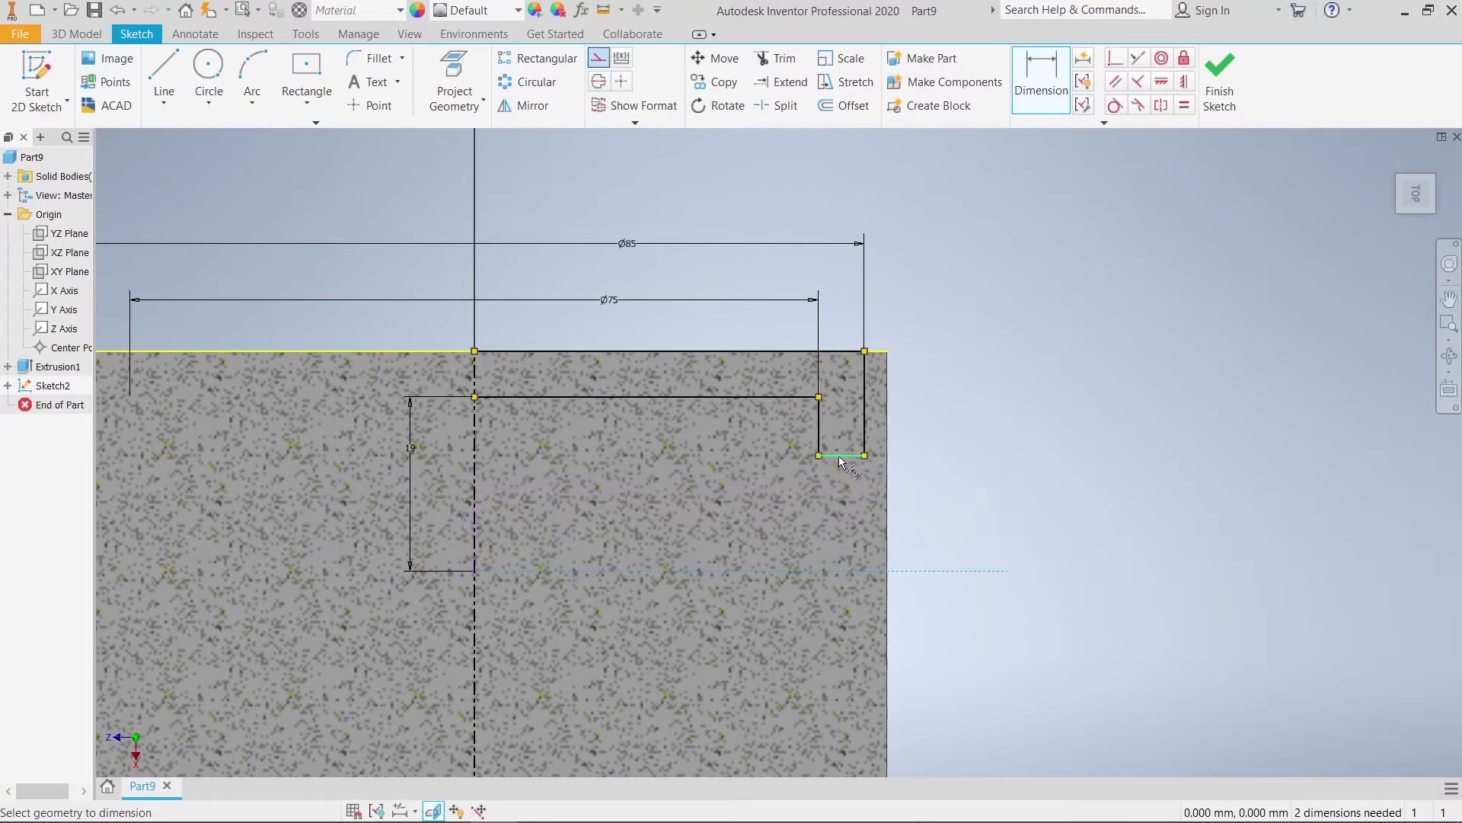
left_click(849, 505)
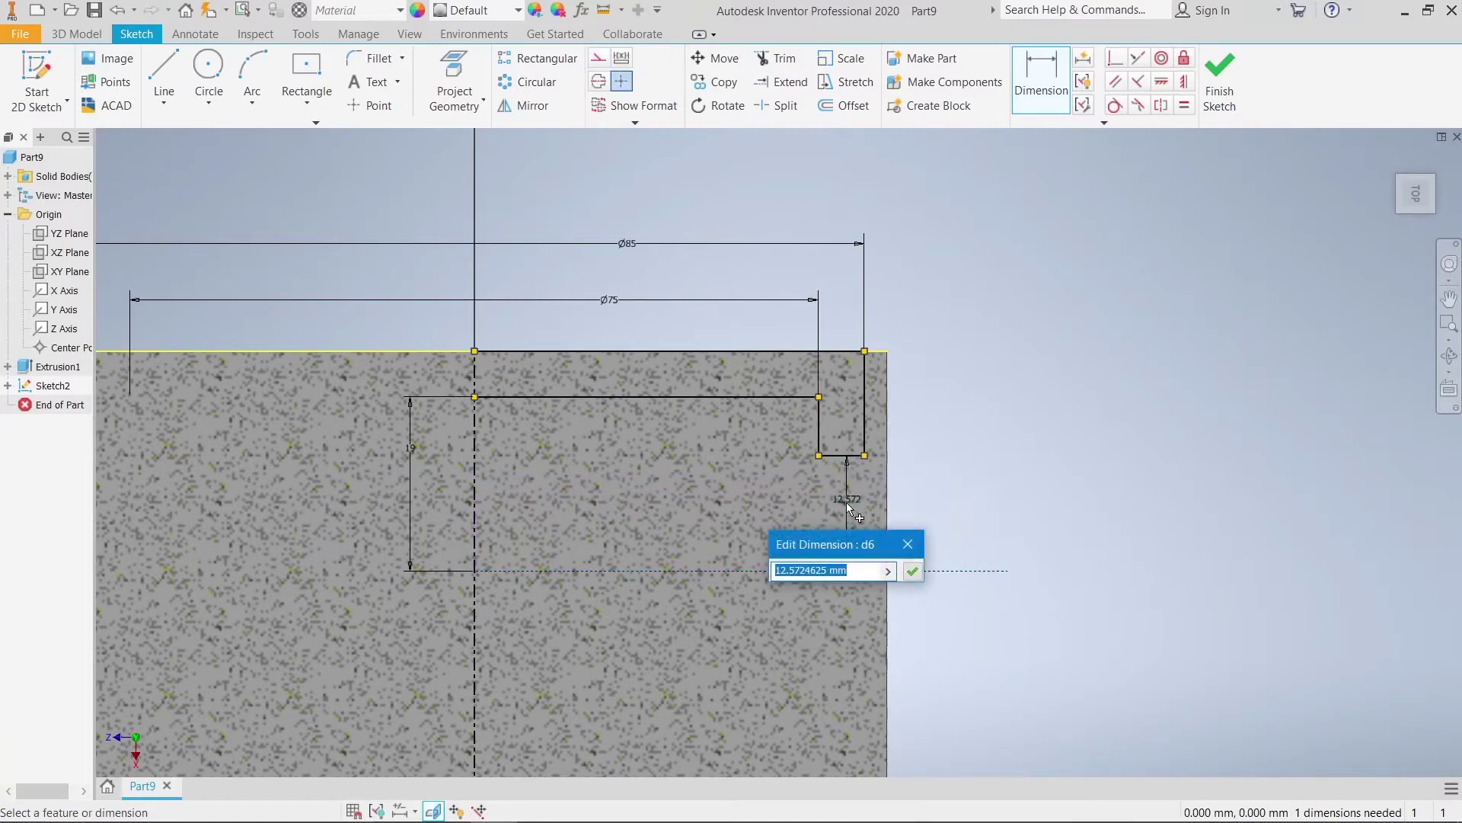
type("14")
key("Return")
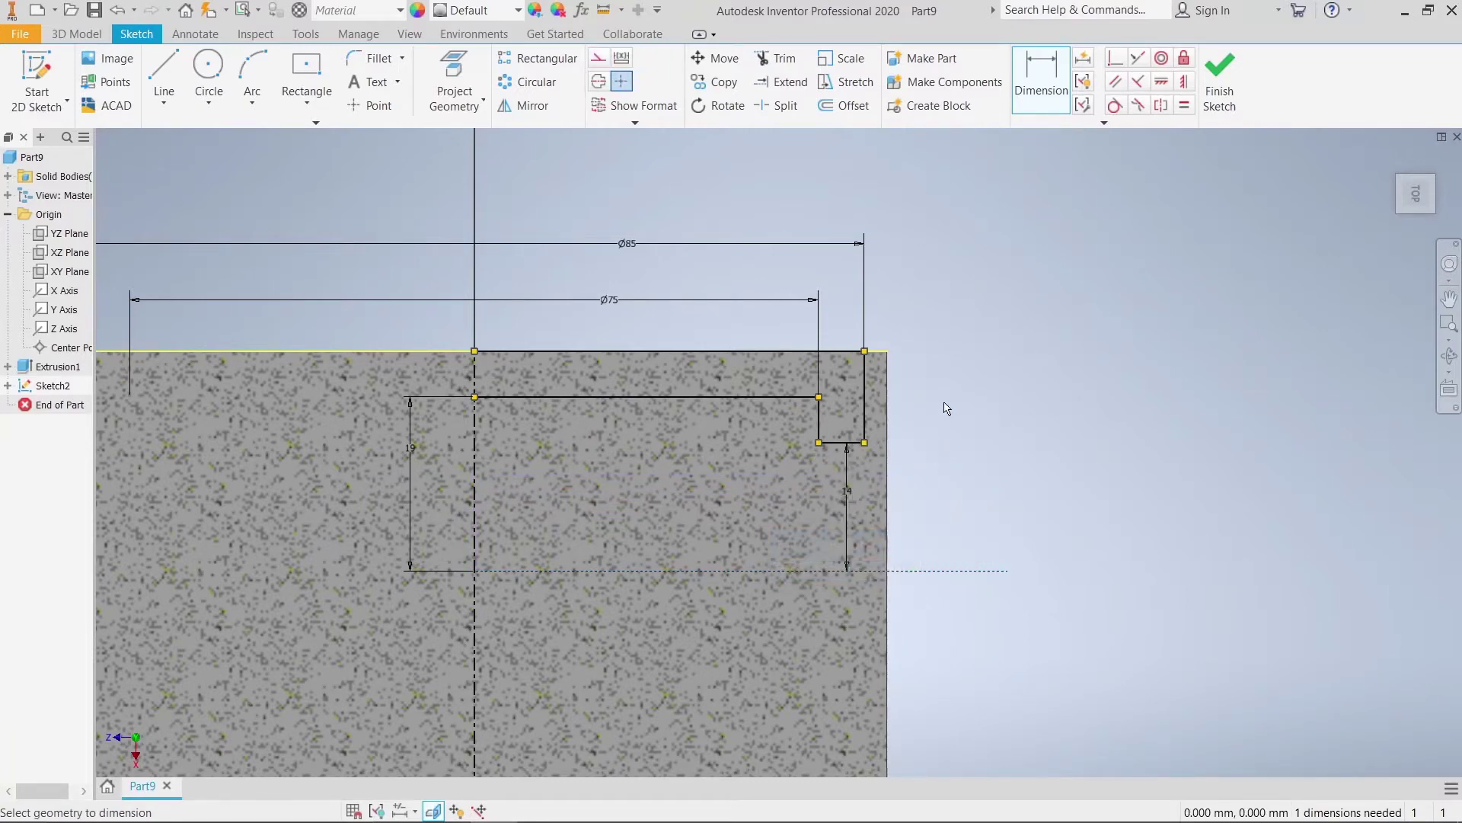
right_click(947, 409)
left_click(1004, 402)
scroll(1011, 494, "down", 3)
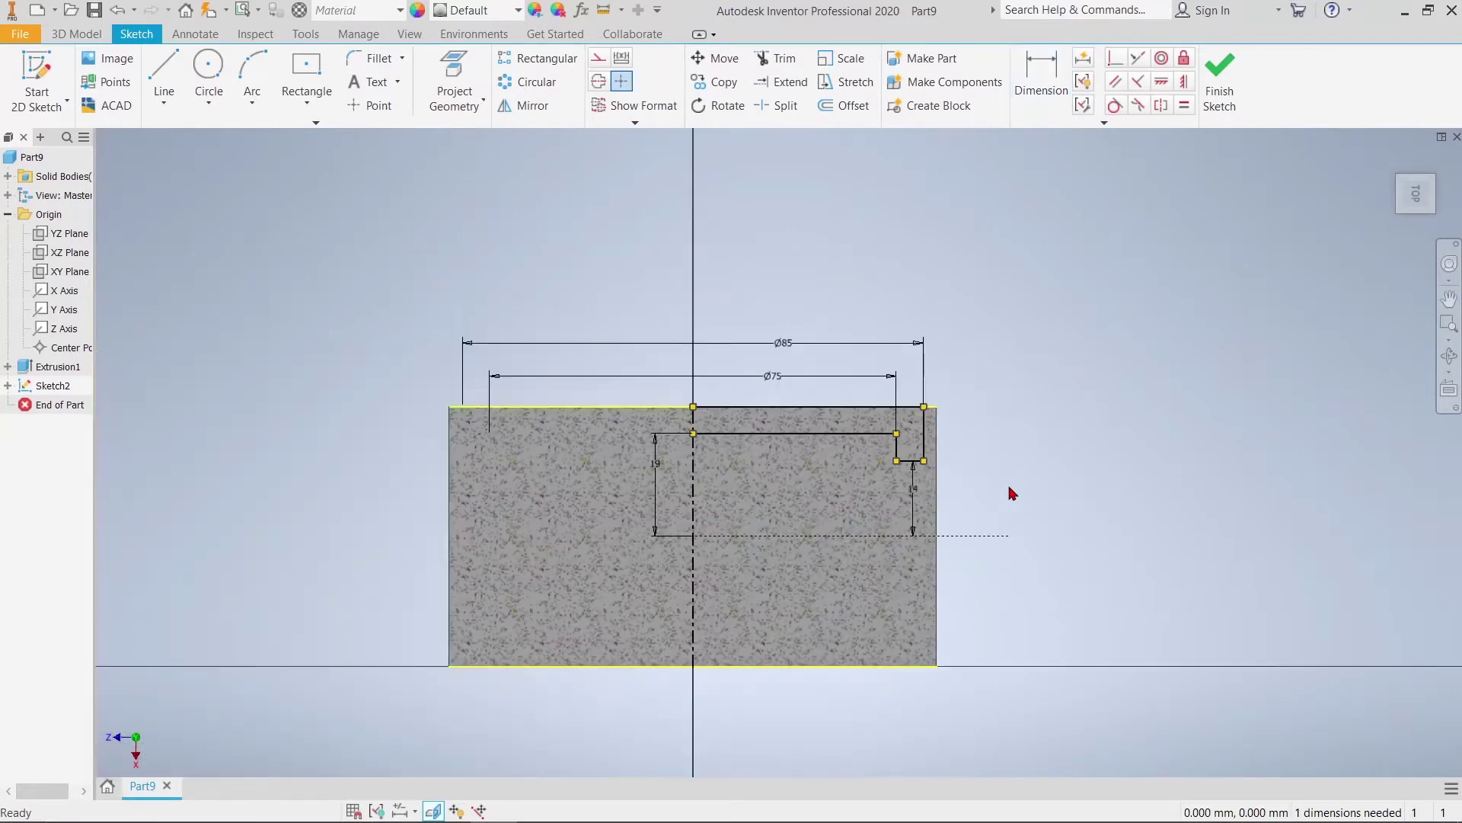
Revolve the profile 360° as a cut to recess the cylinder's end, then inspect it
left_click(1219, 80)
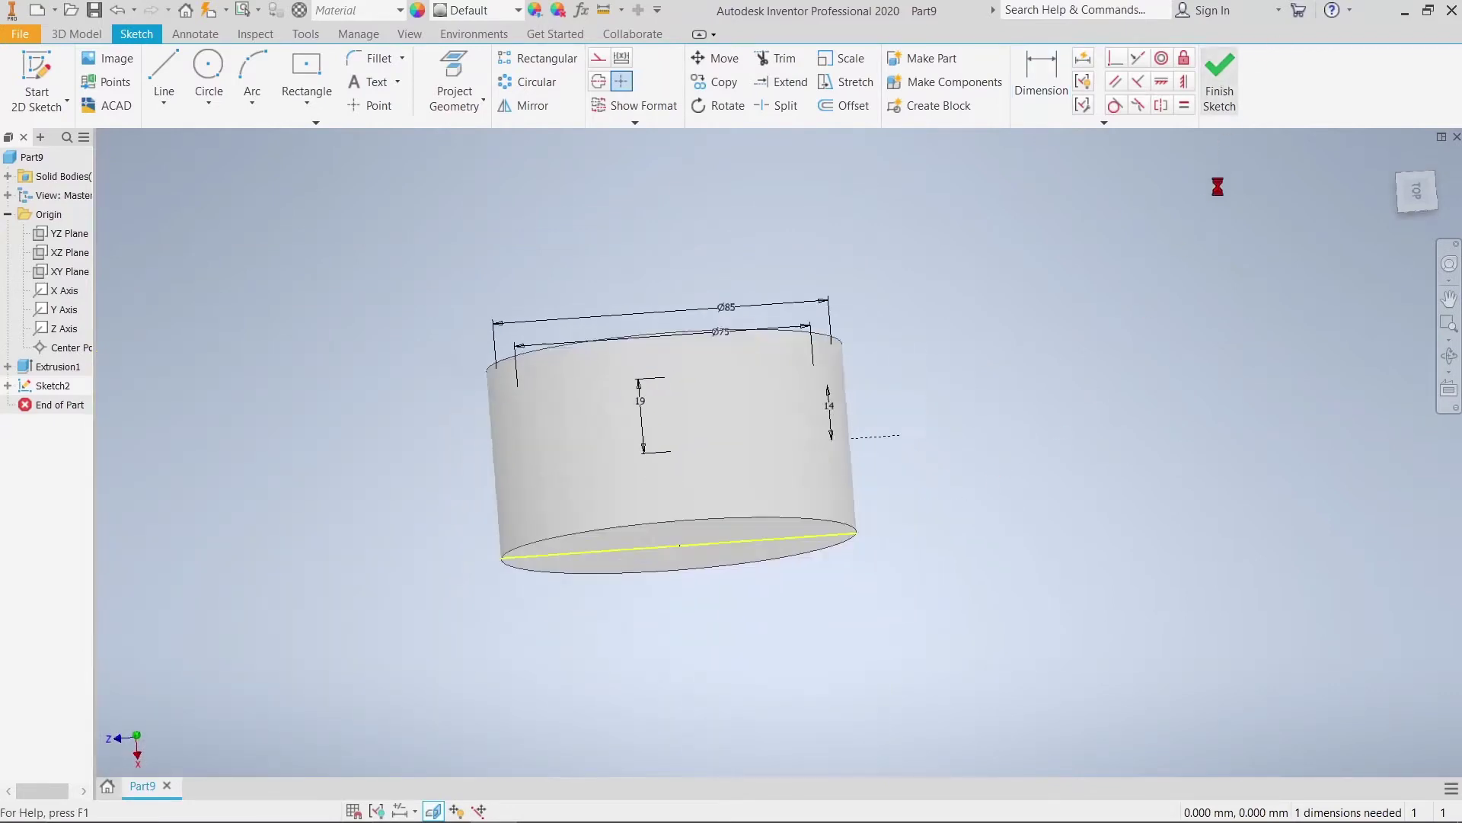
left_click(204, 76)
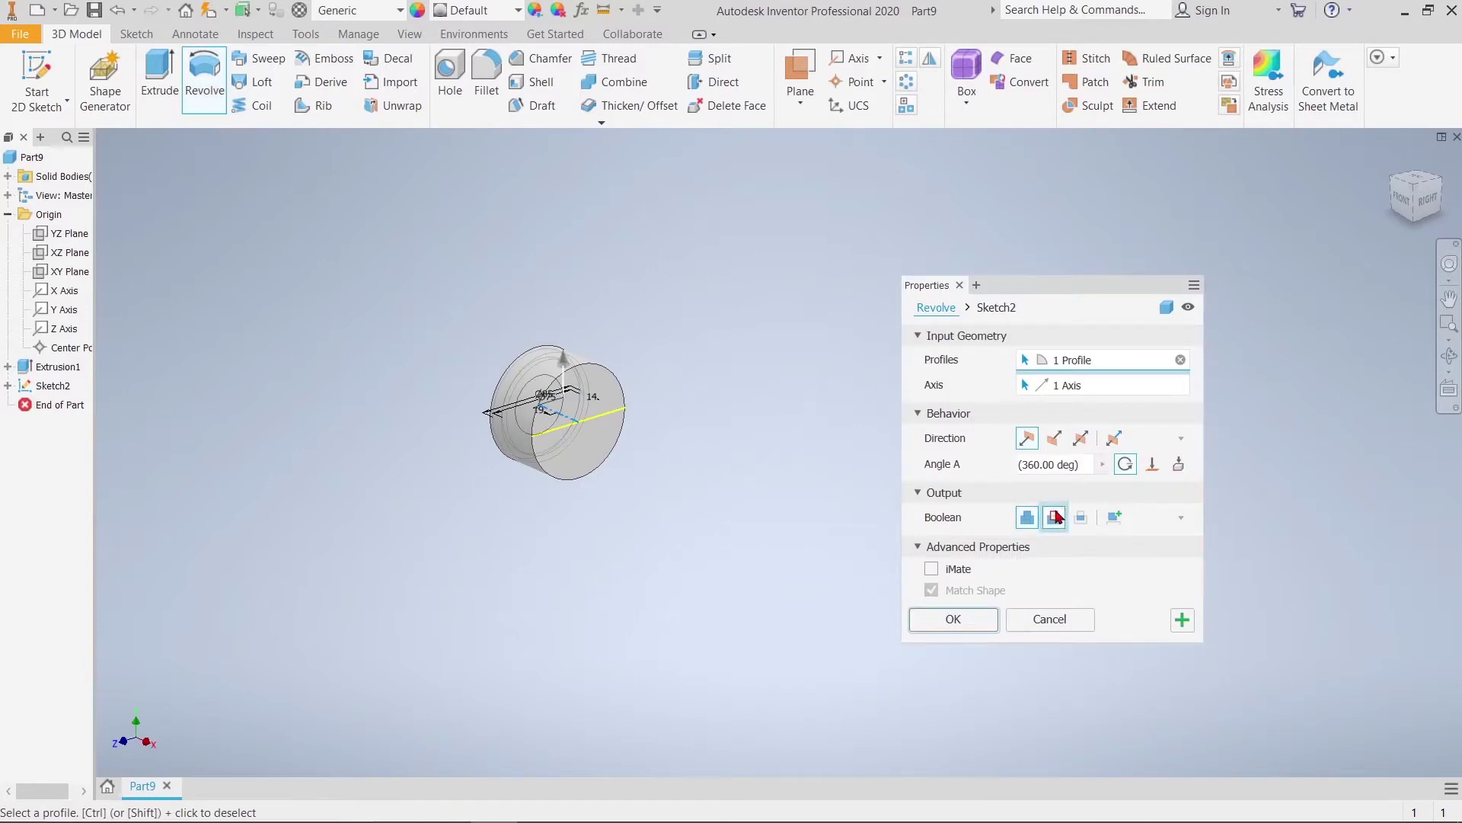
left_click(1055, 517)
left_click(954, 620)
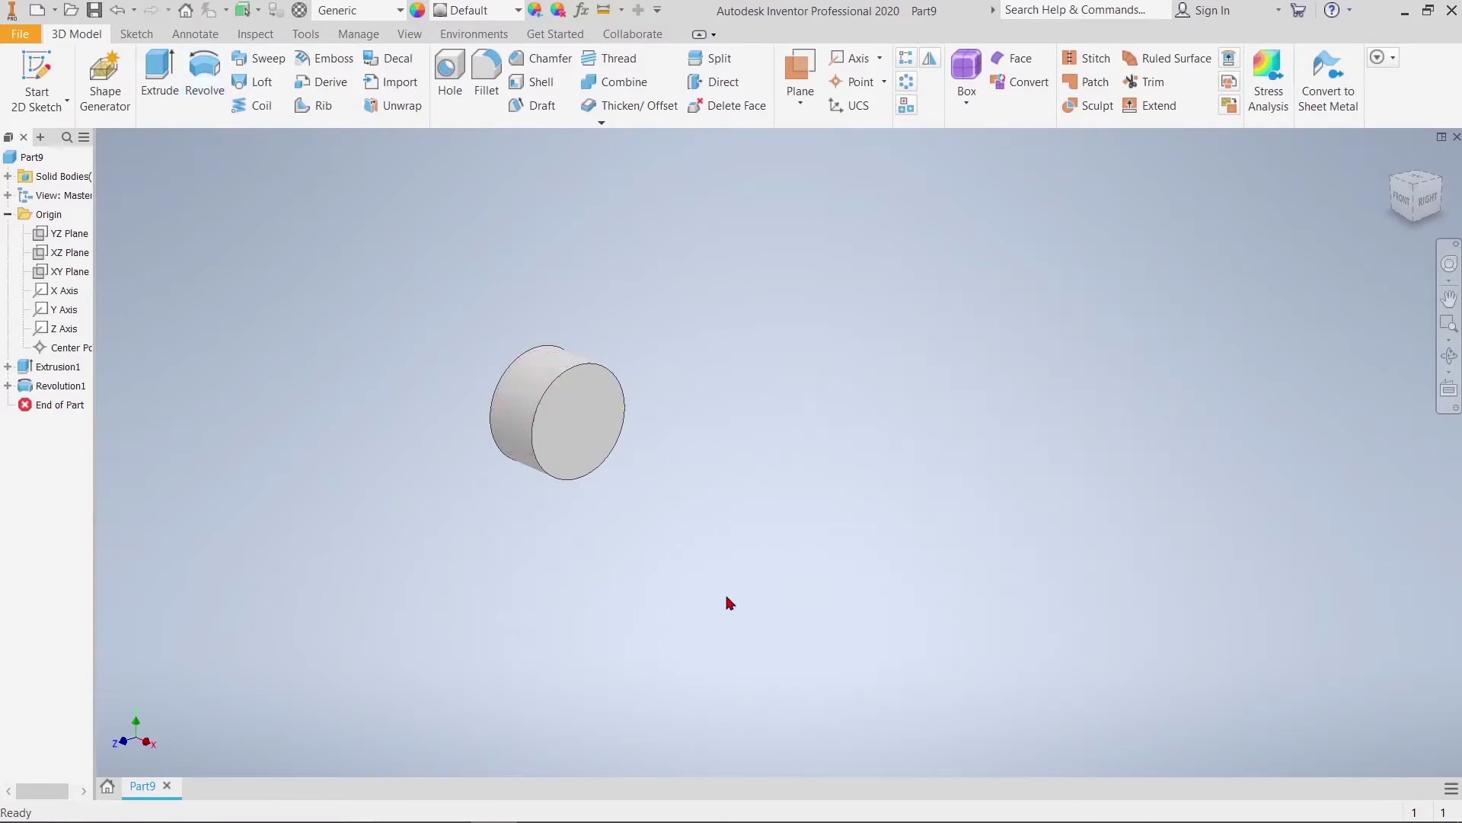
scroll(693, 563, "up", 3)
middle_click_drag(564, 473, 728, 604)
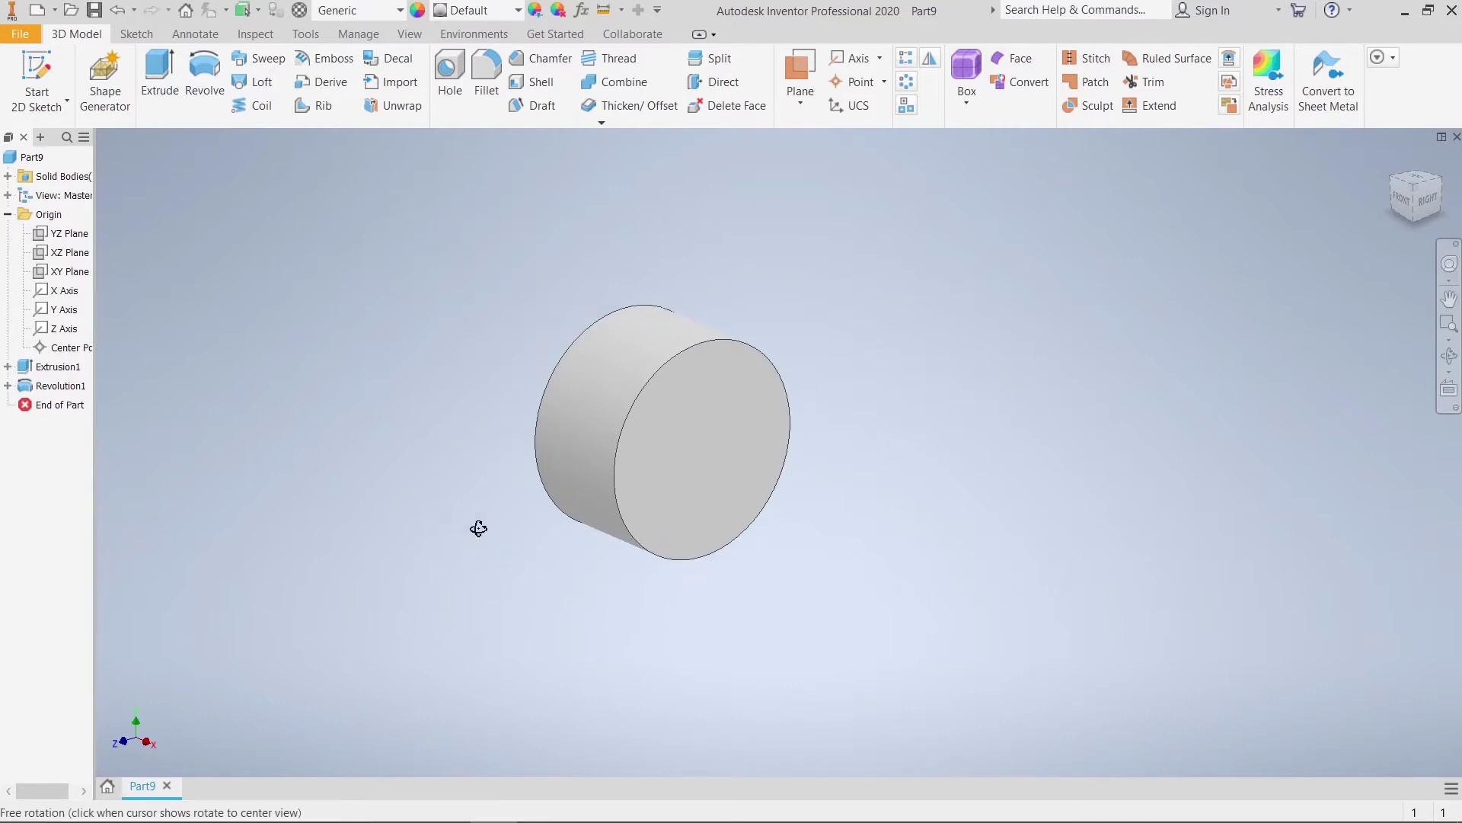
mouse_move(477, 526)
middle_mouse_down("shift")
mouse_move(650, 536)
mouse_move(656, 608)
mouse_move(542, 570)
middle_mouse_up("shift")
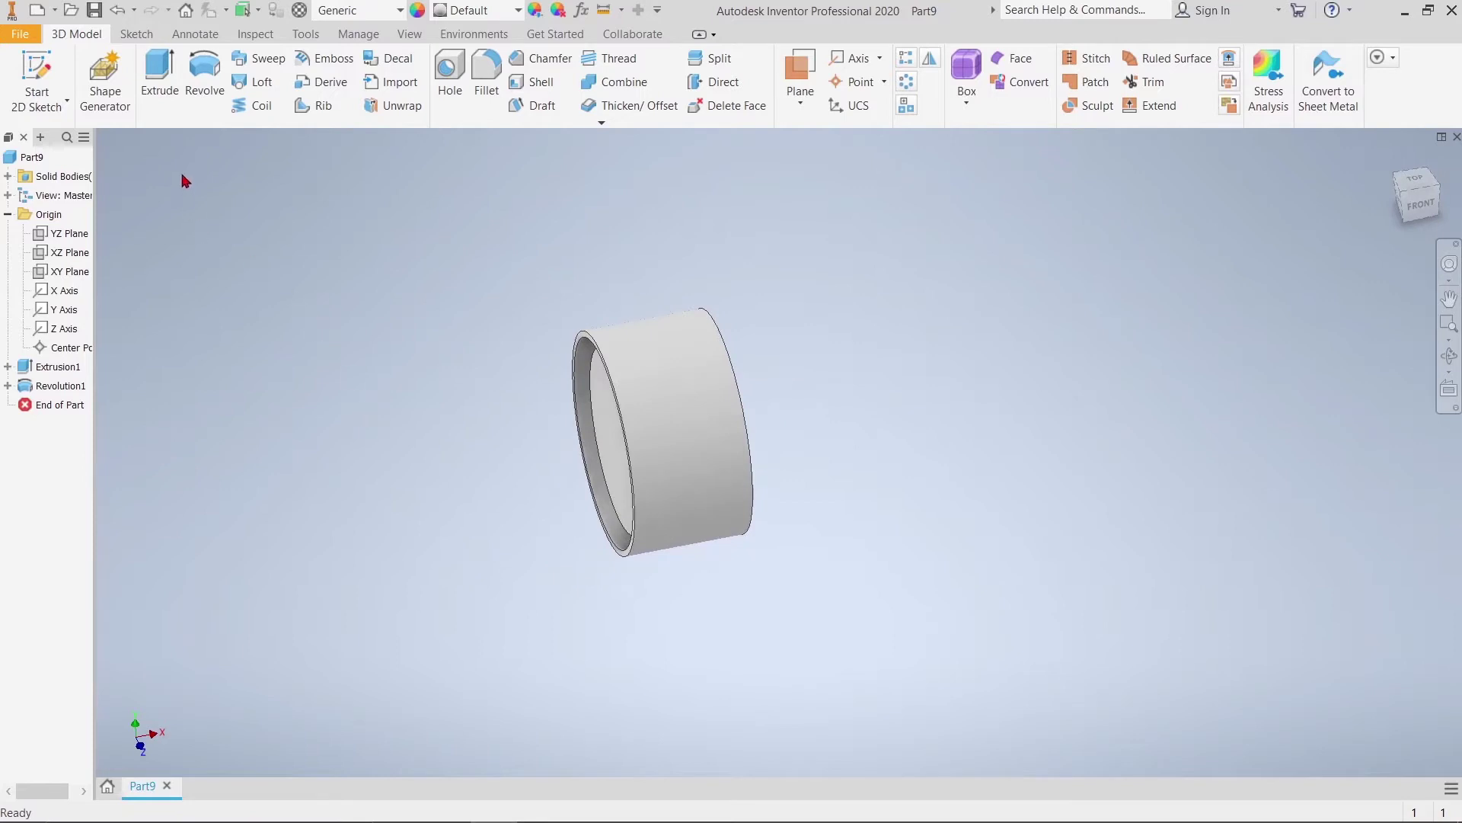
Begin mirroring Revolution1, then cancel the mirror
left_click(931, 66)
left_click(55, 385)
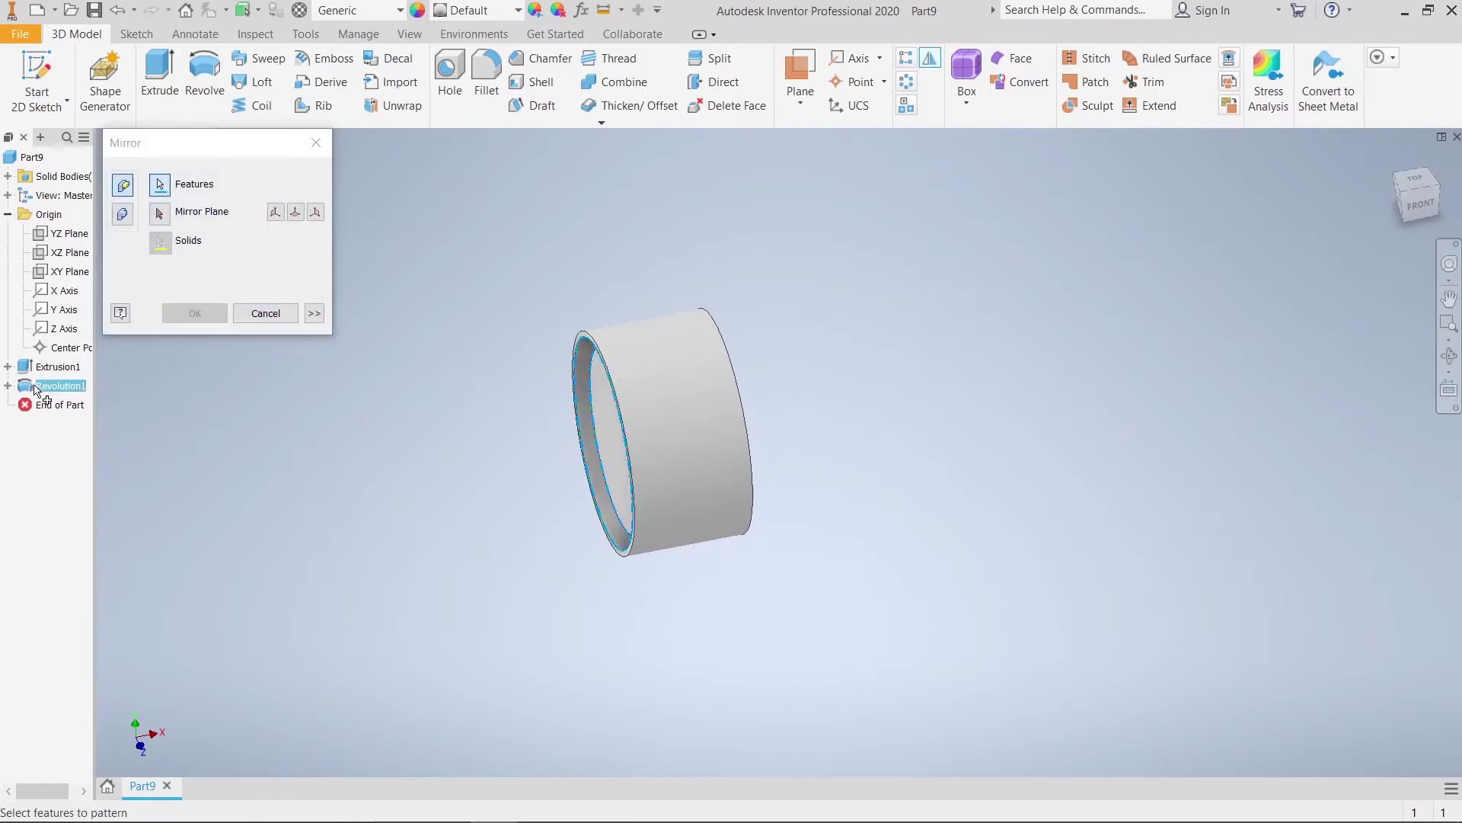
left_click(162, 214)
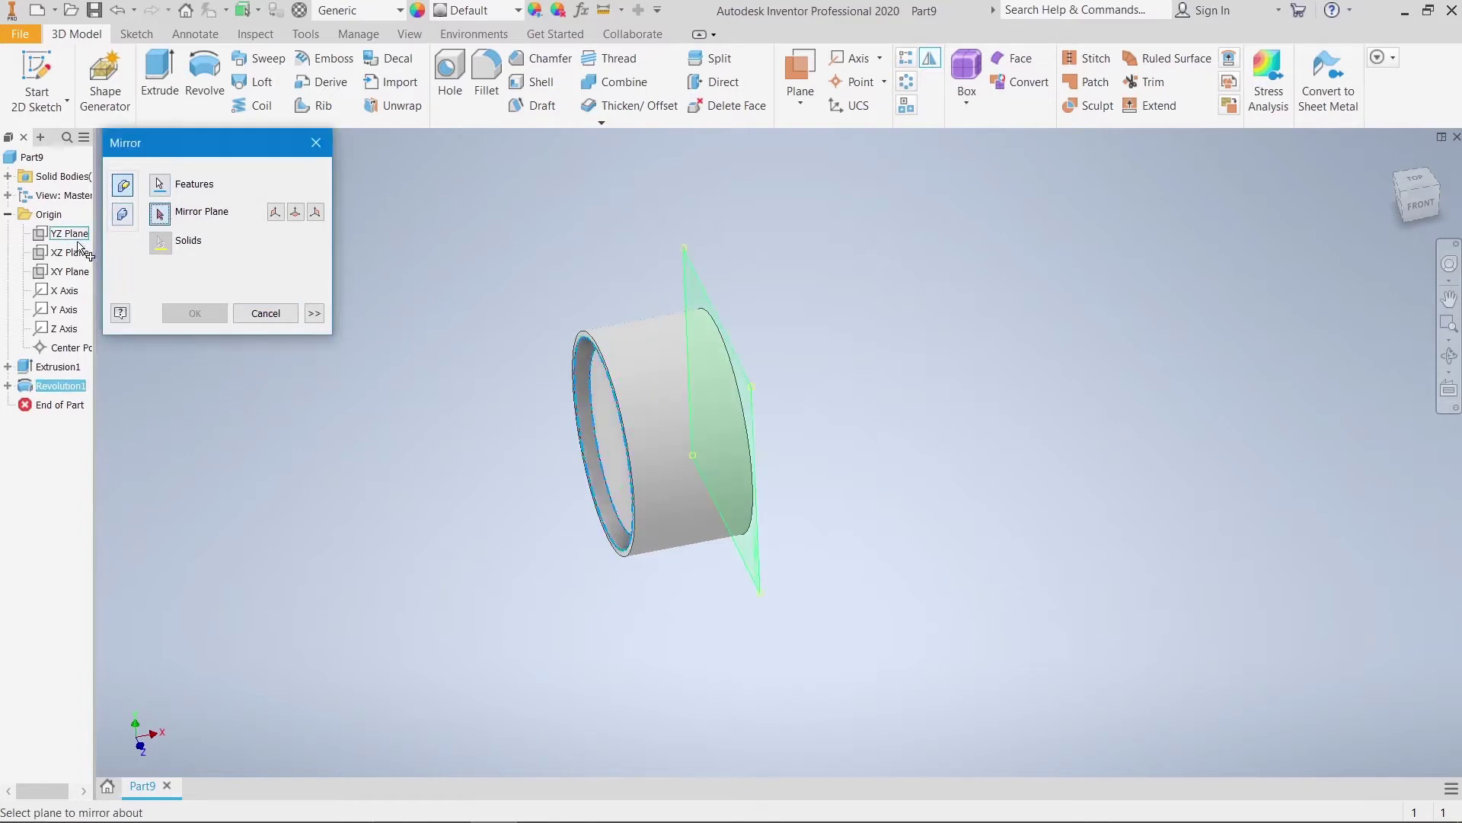
left_click(259, 319)
Create Work Plane1 offset from the cylinder's end face to its mid-length
left_click(819, 102)
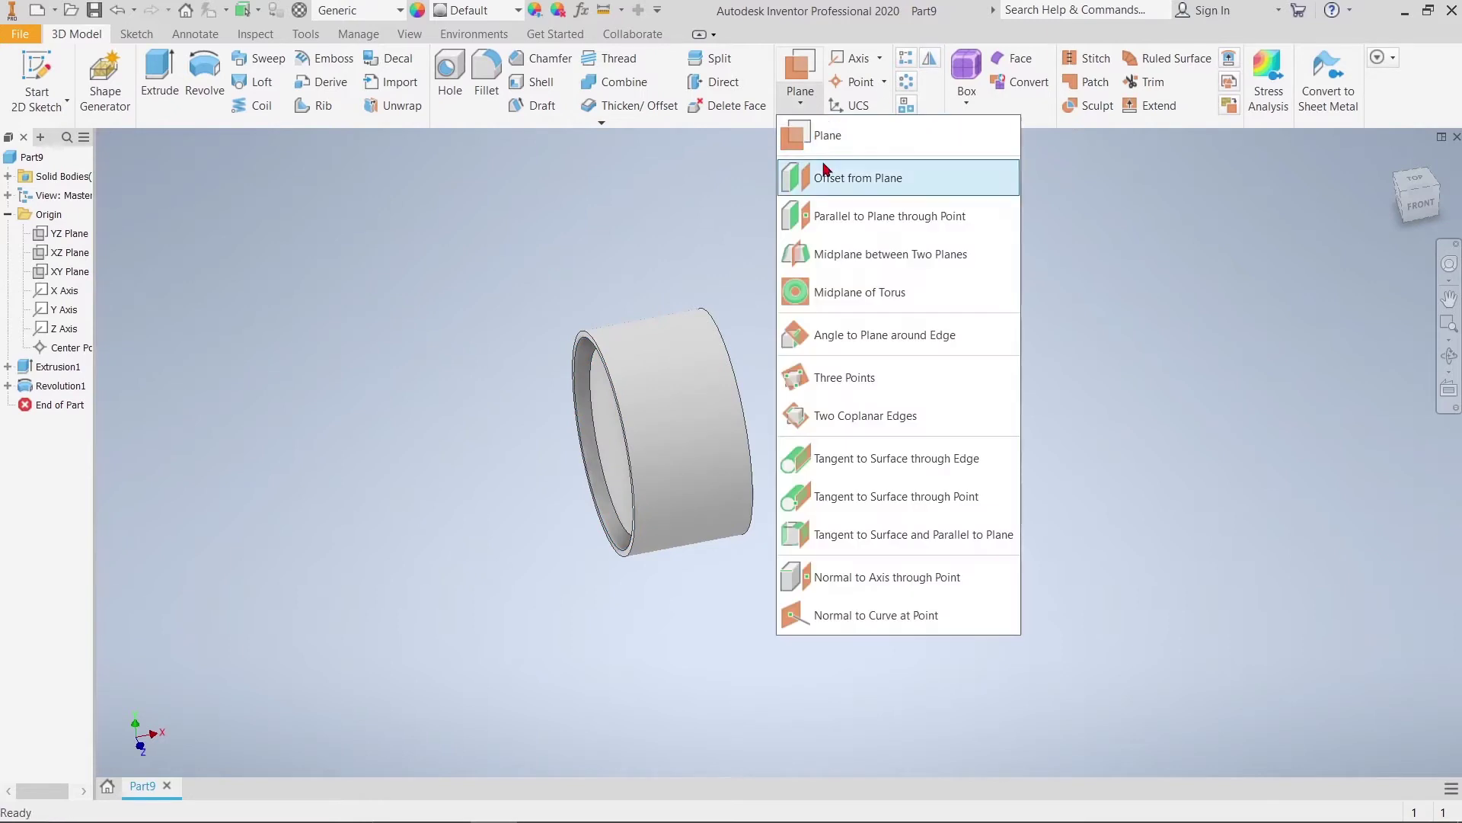
left_click(829, 180)
middle_click_drag(971, 444, 822, 464, "shift")
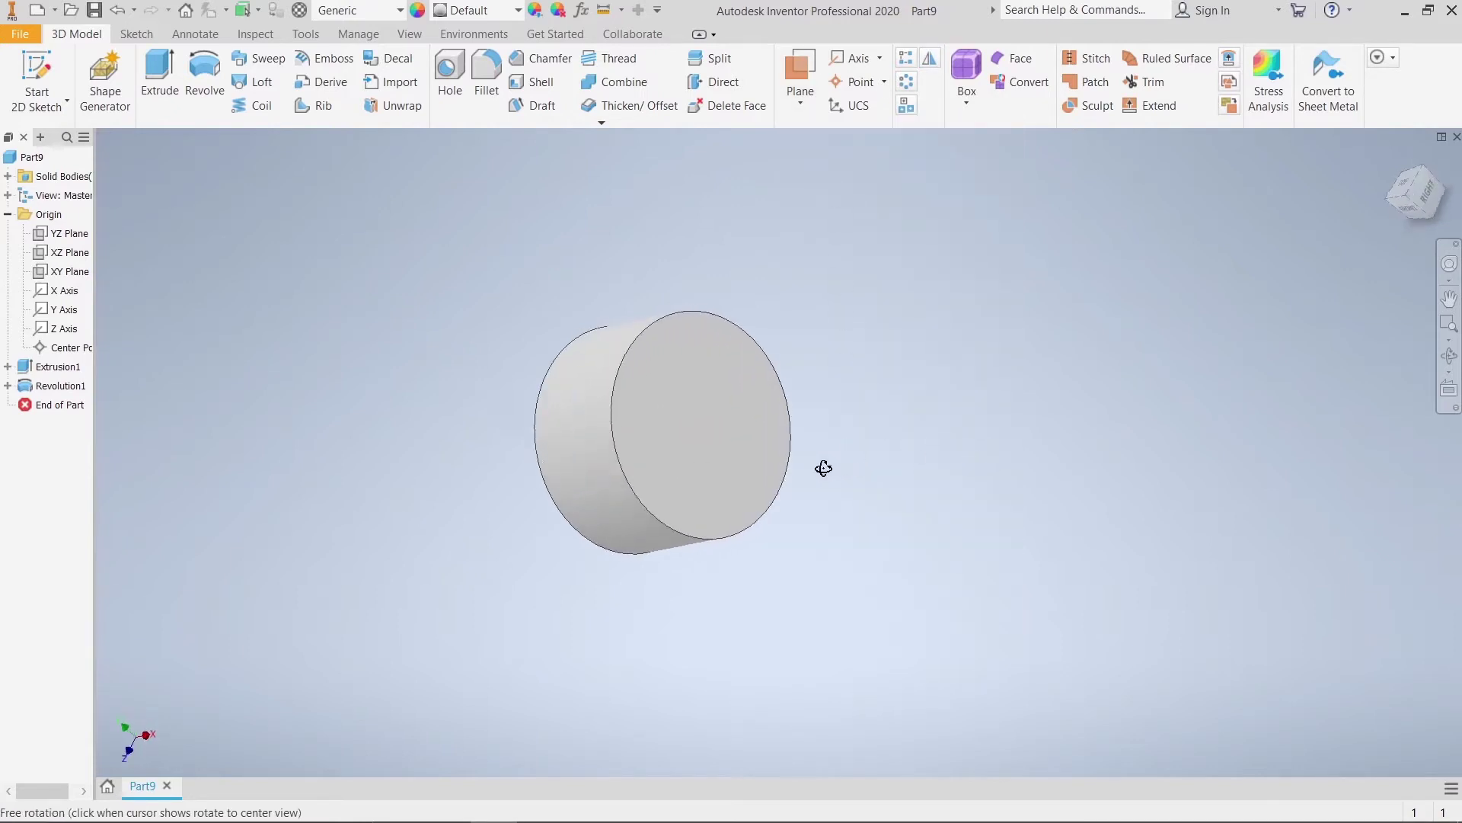
left_click(773, 449)
type("-48/2")
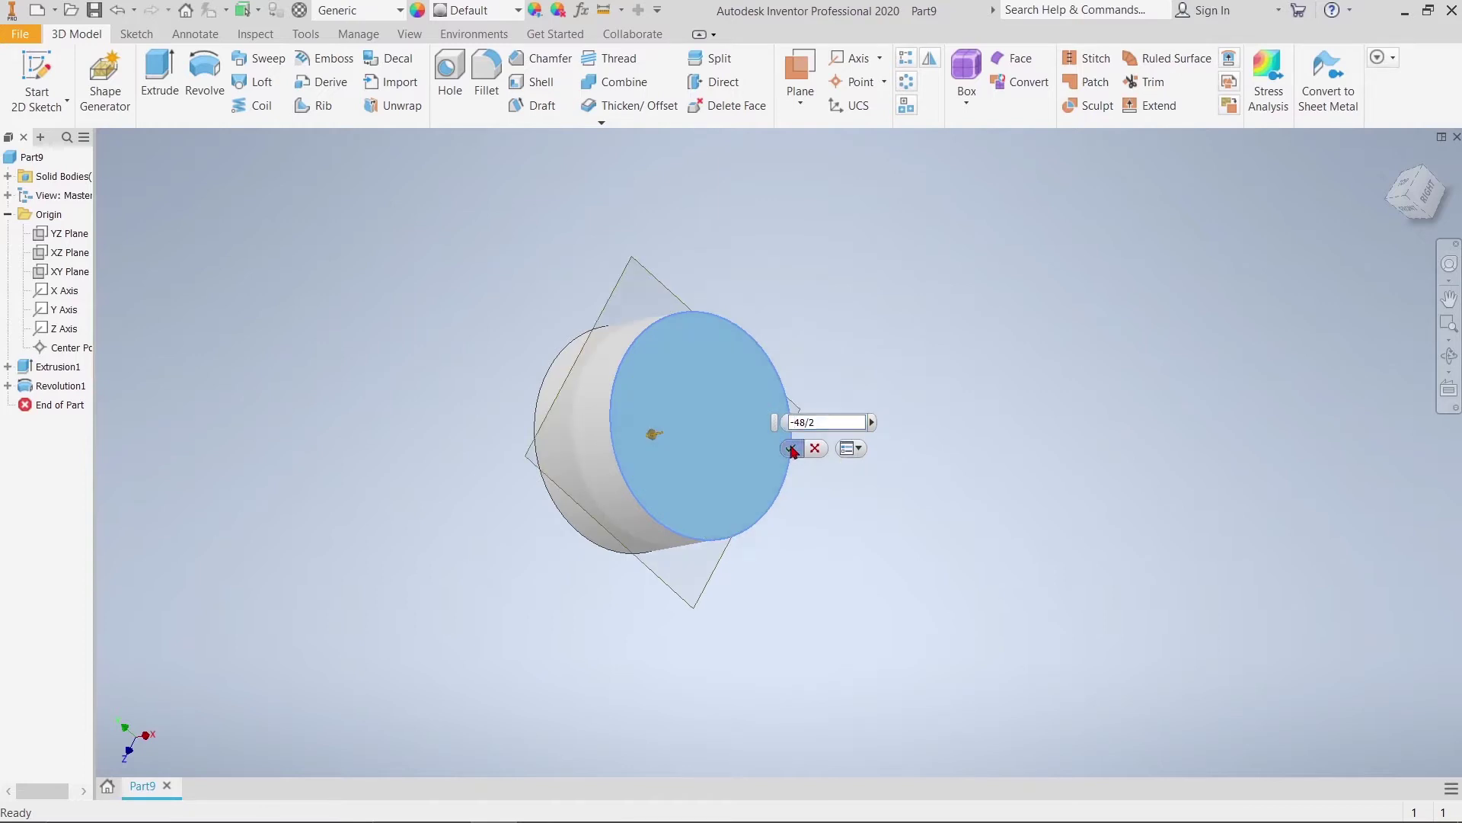
left_click(793, 449)
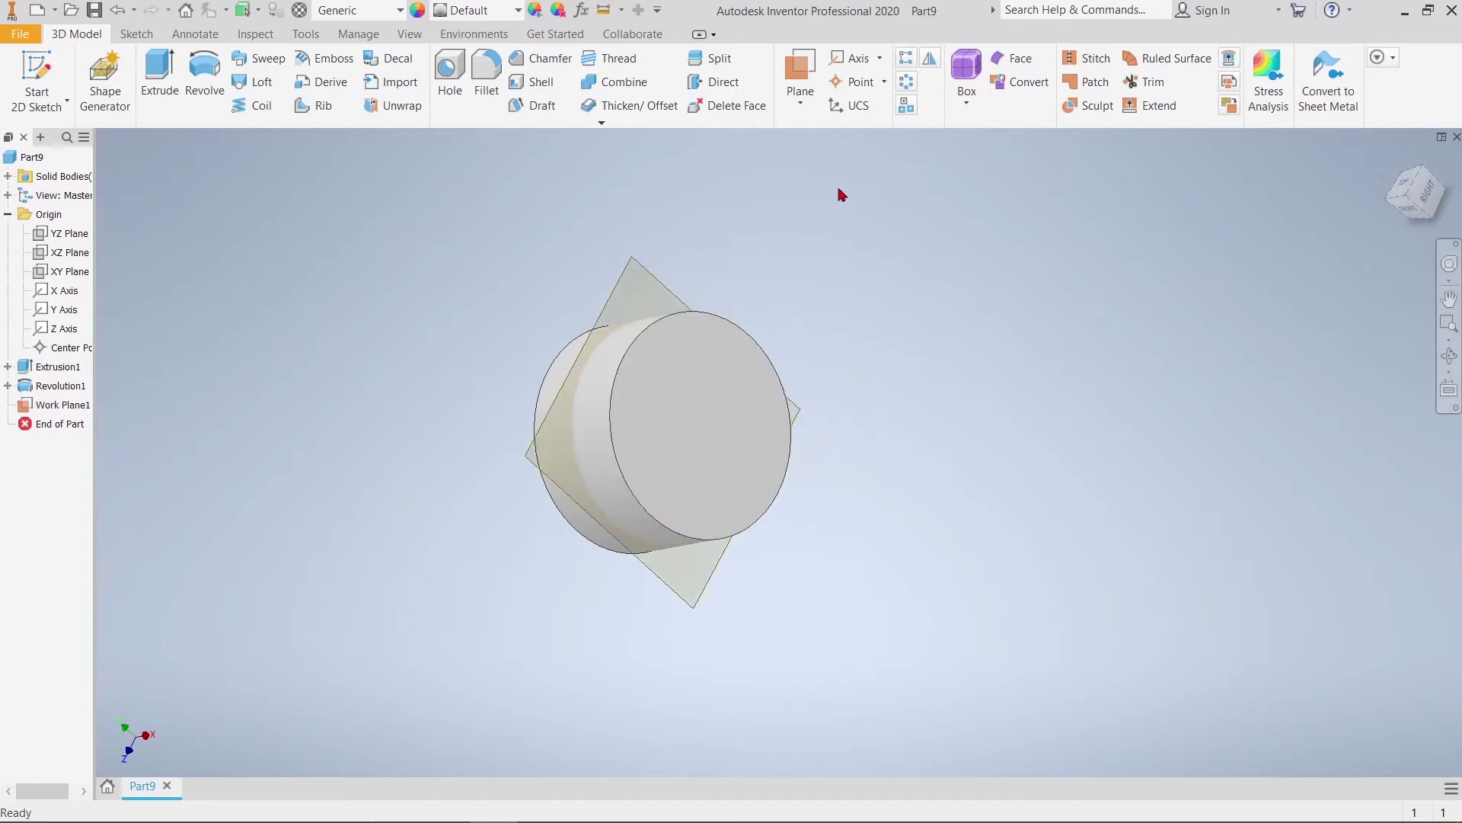
left_click(926, 61)
Mirror Revolution1 across Work Plane1 and start a sketch on that plane
left_click(68, 388)
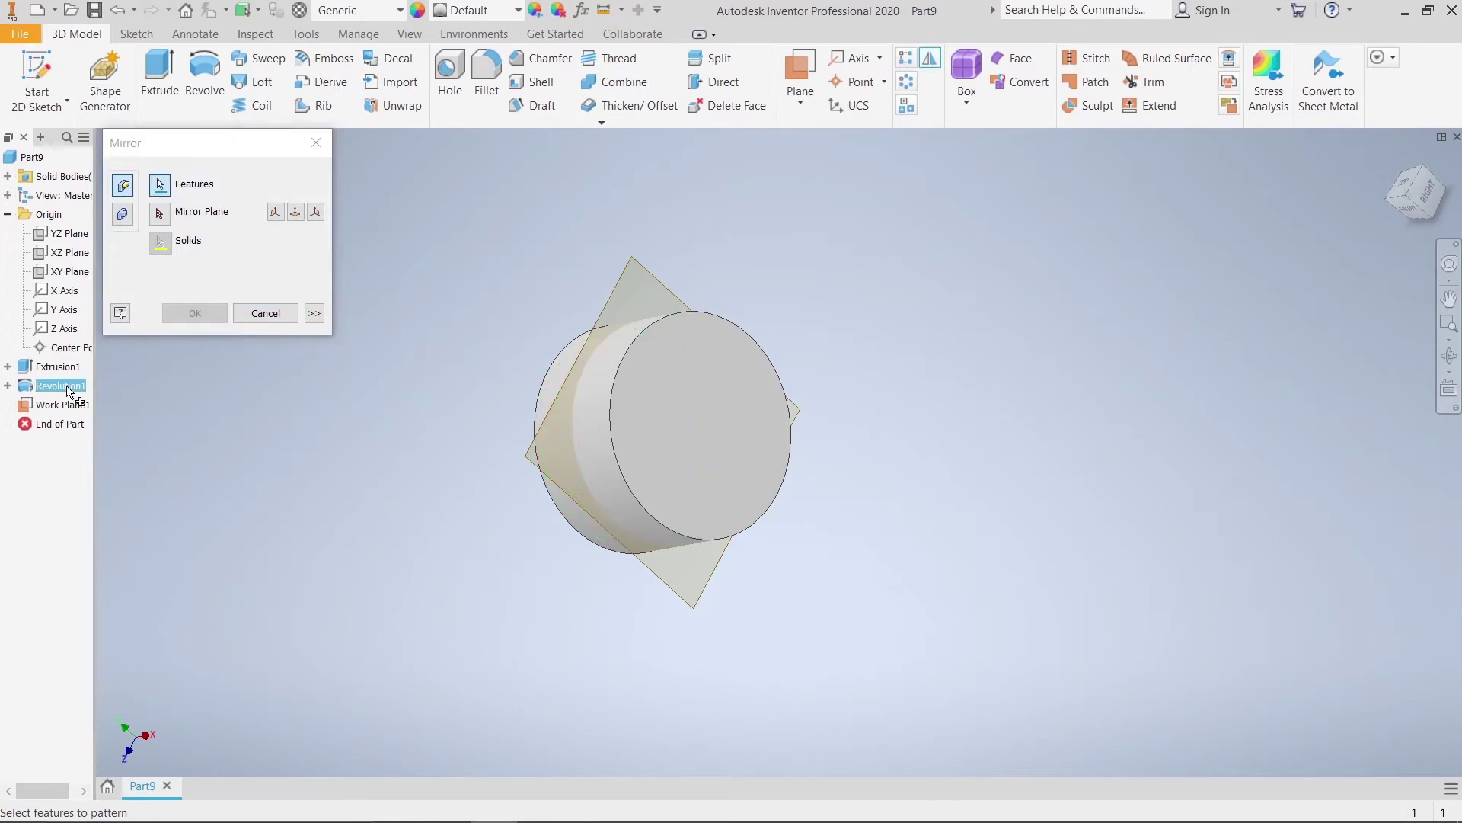
left_click(160, 214)
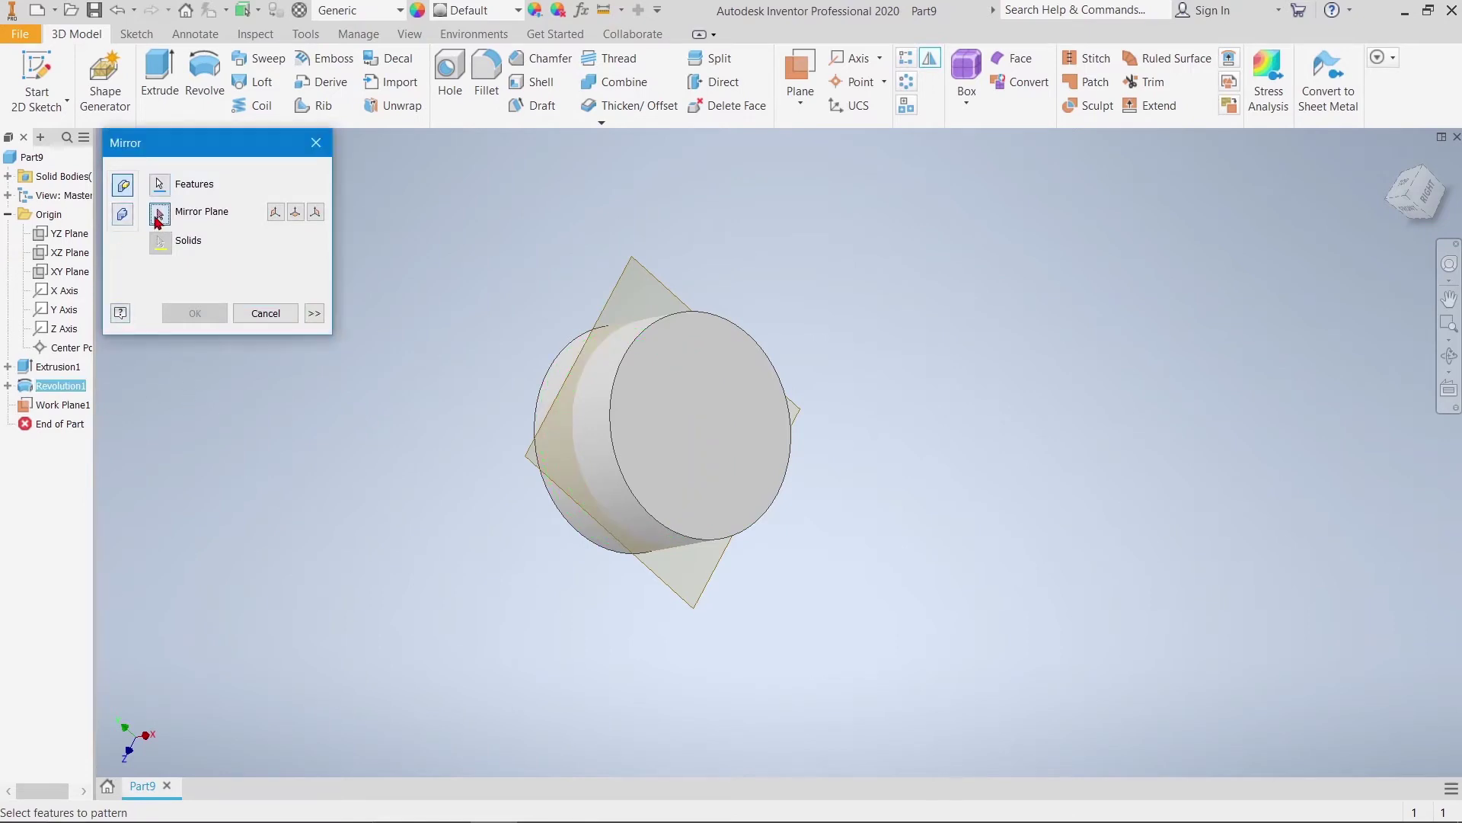
left_click(702, 594)
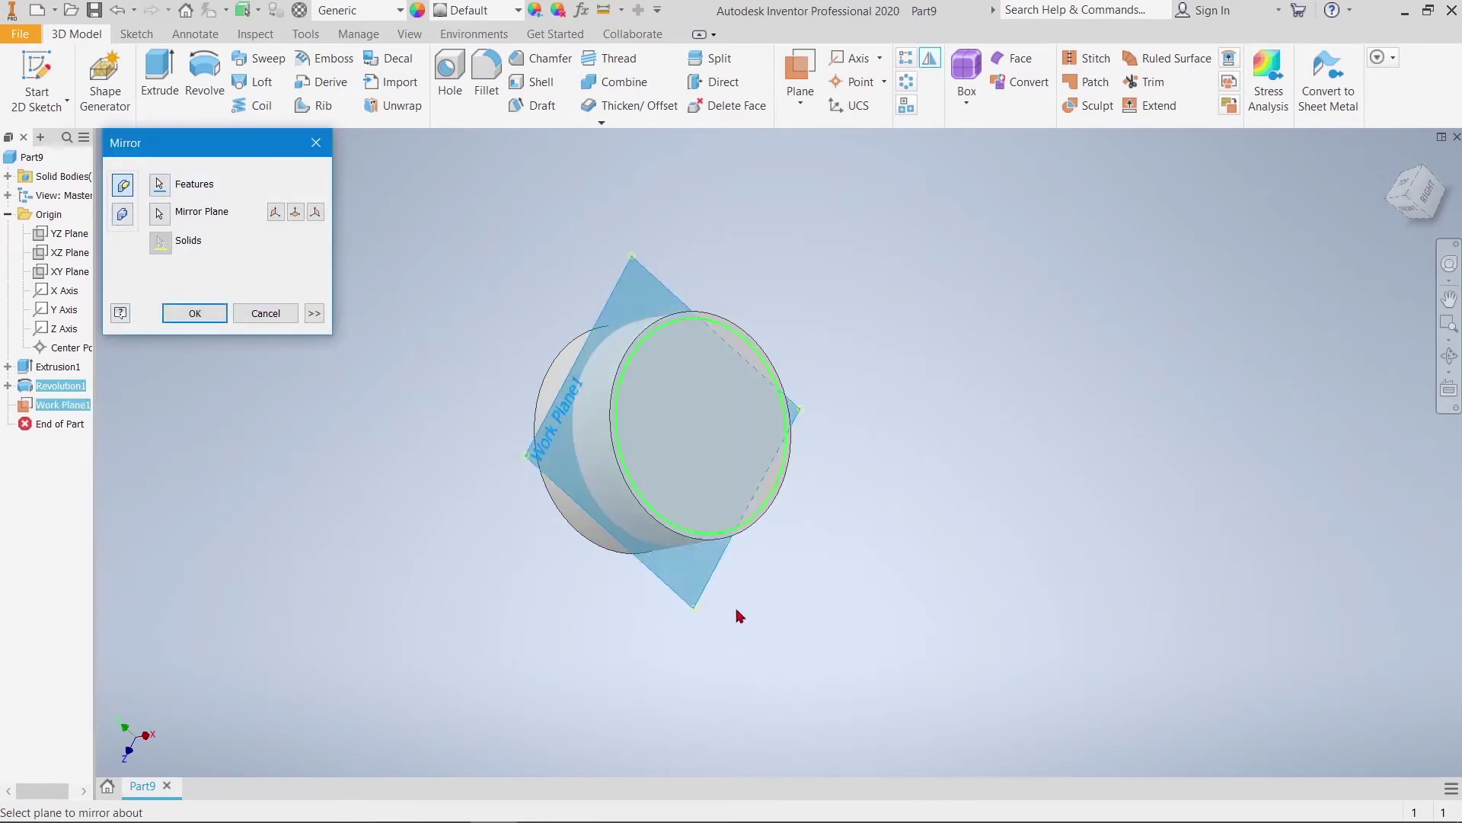
left_click(202, 314)
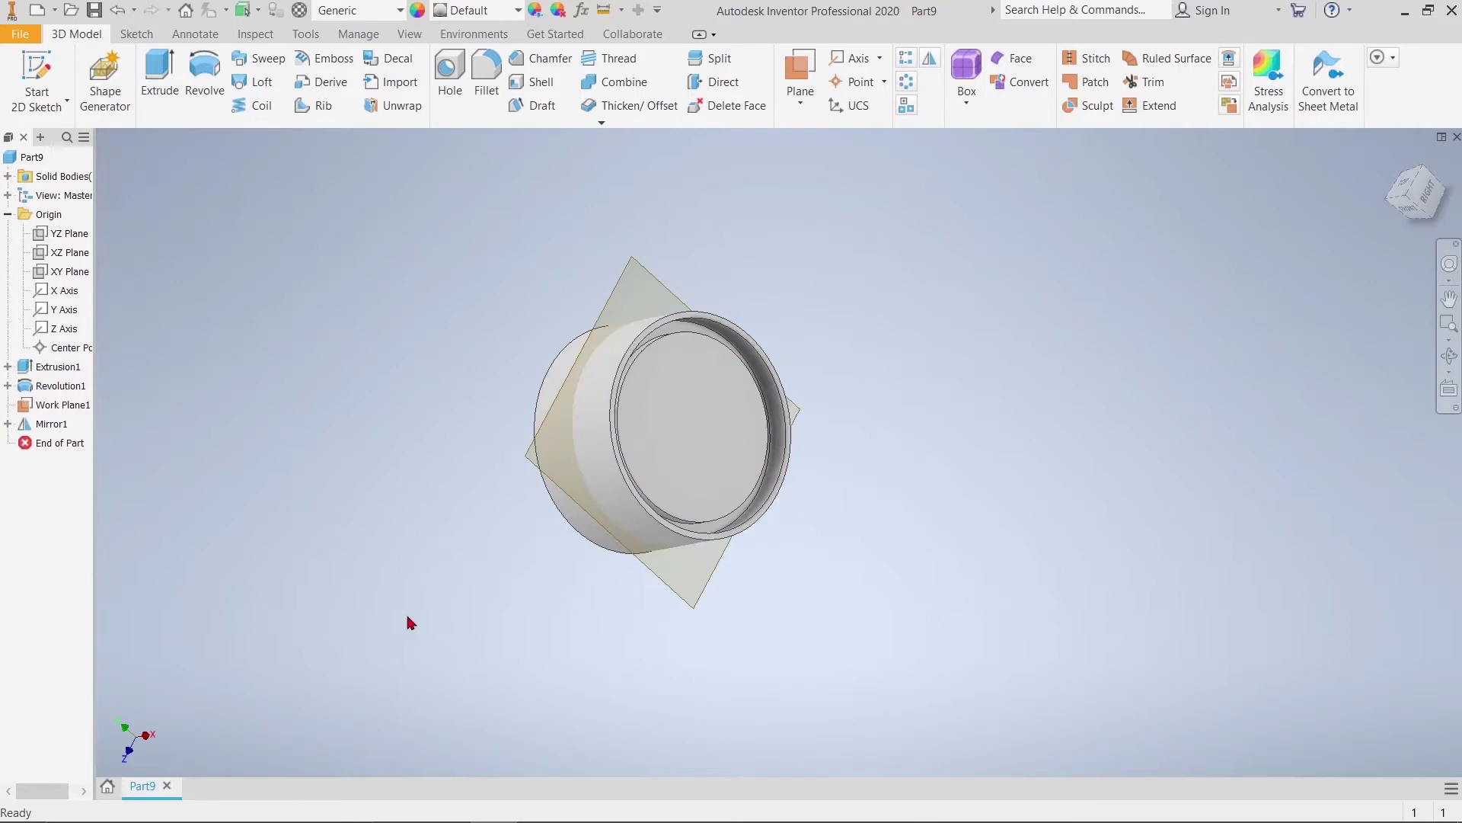
mouse_move(409, 623)
middle_mouse_down("shift")
mouse_move(636, 591)
mouse_move(614, 621)
mouse_move(649, 669)
mouse_move(832, 587)
mouse_move(777, 666)
mouse_move(793, 671)
middle_mouse_up("shift")
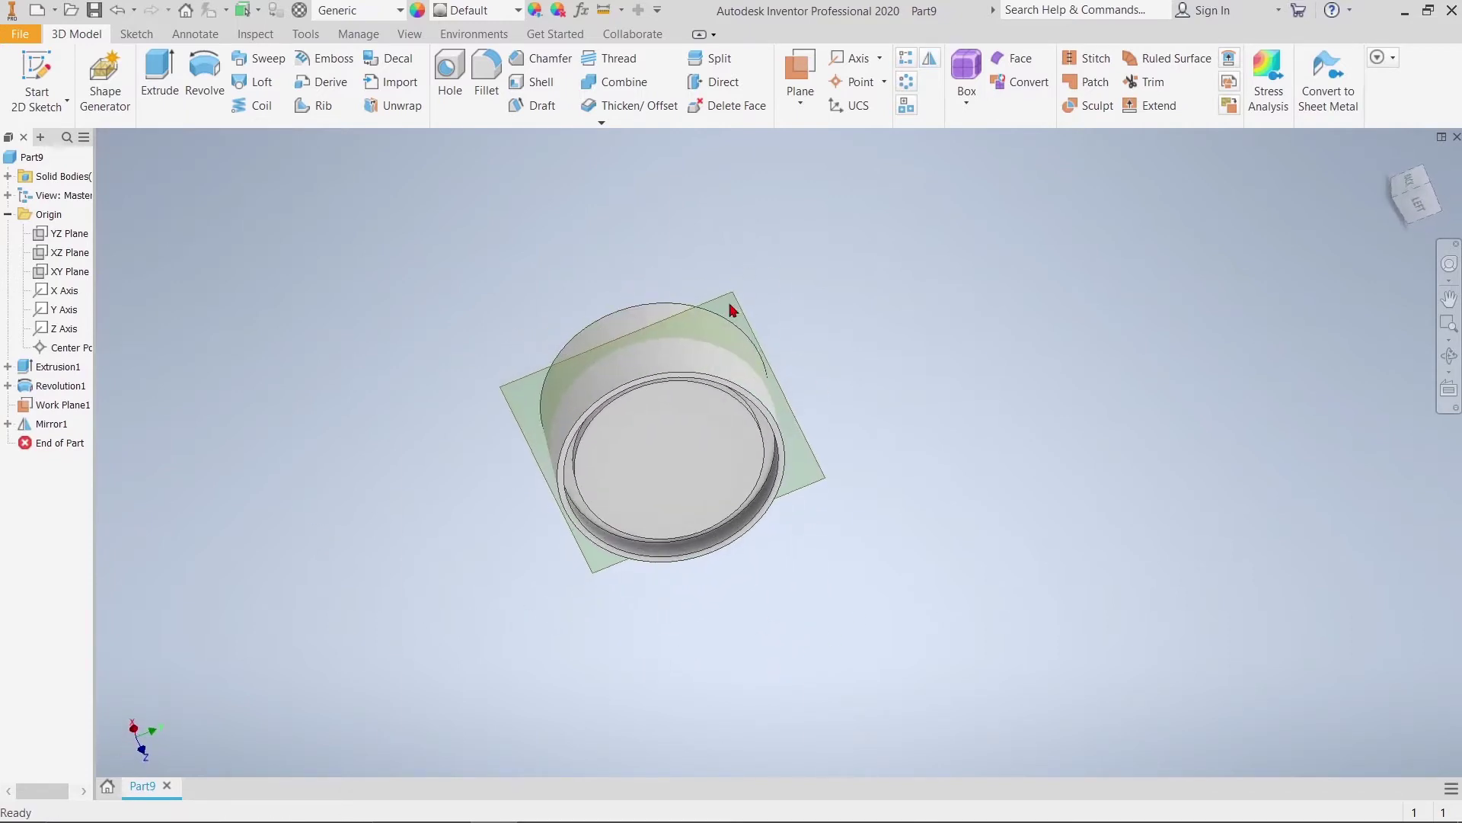
left_click(780, 296)
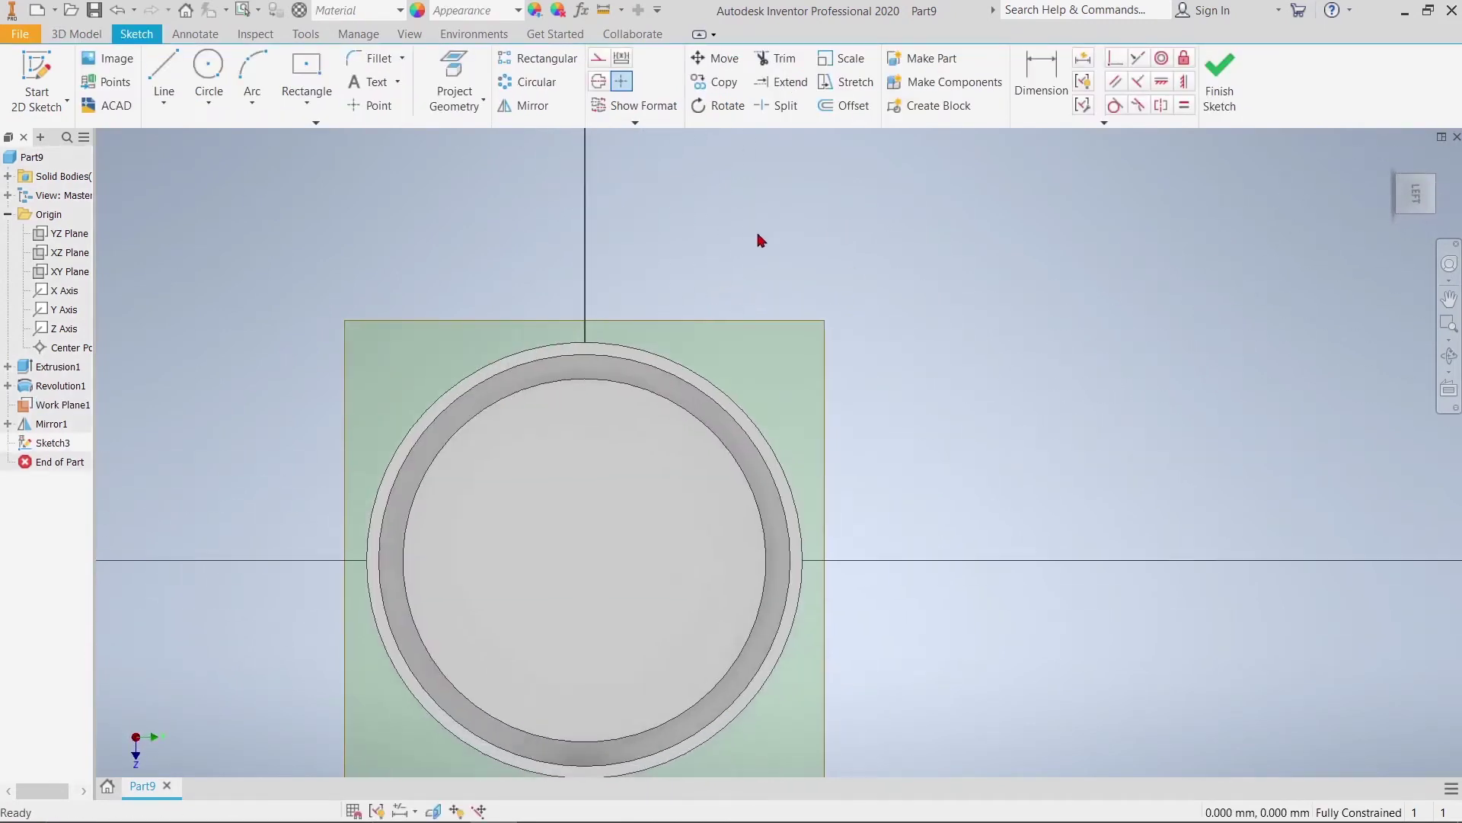
Draw horizontal and vertical reference lines from the sketch origin
left_click(164, 76)
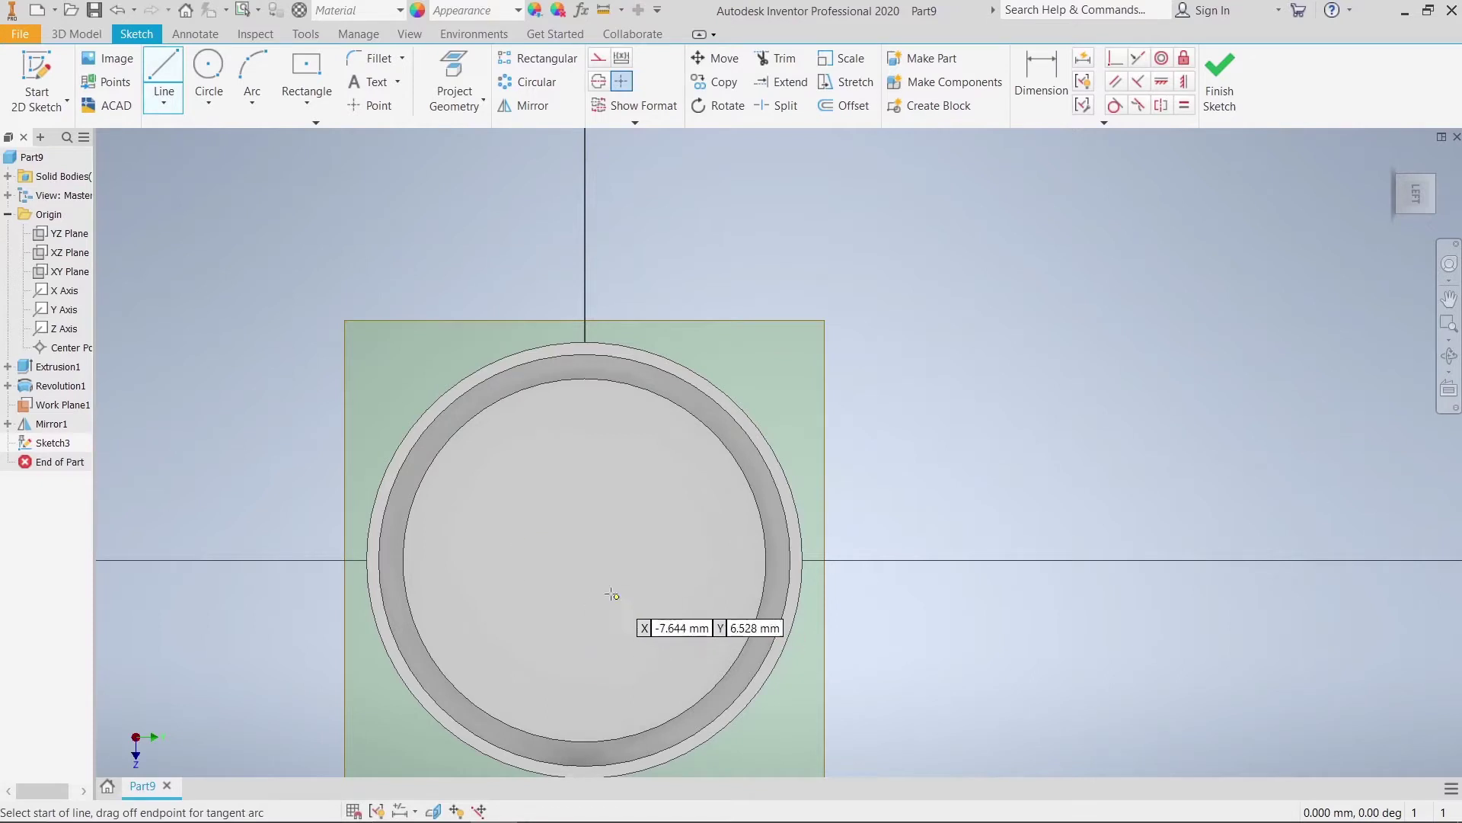
left_click(585, 561)
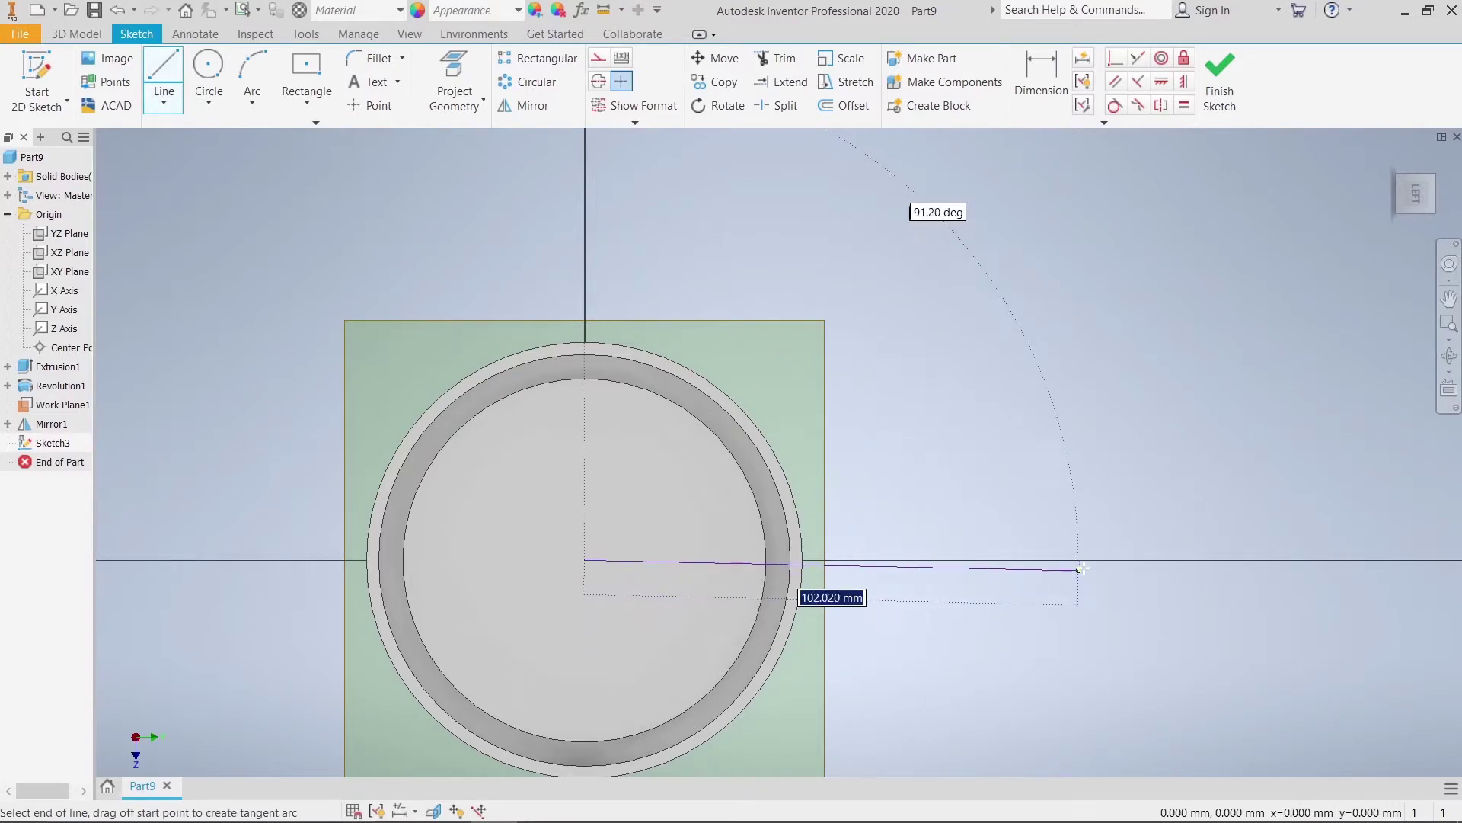
left_click(1087, 560)
right_click(1087, 560)
left_click(1088, 537)
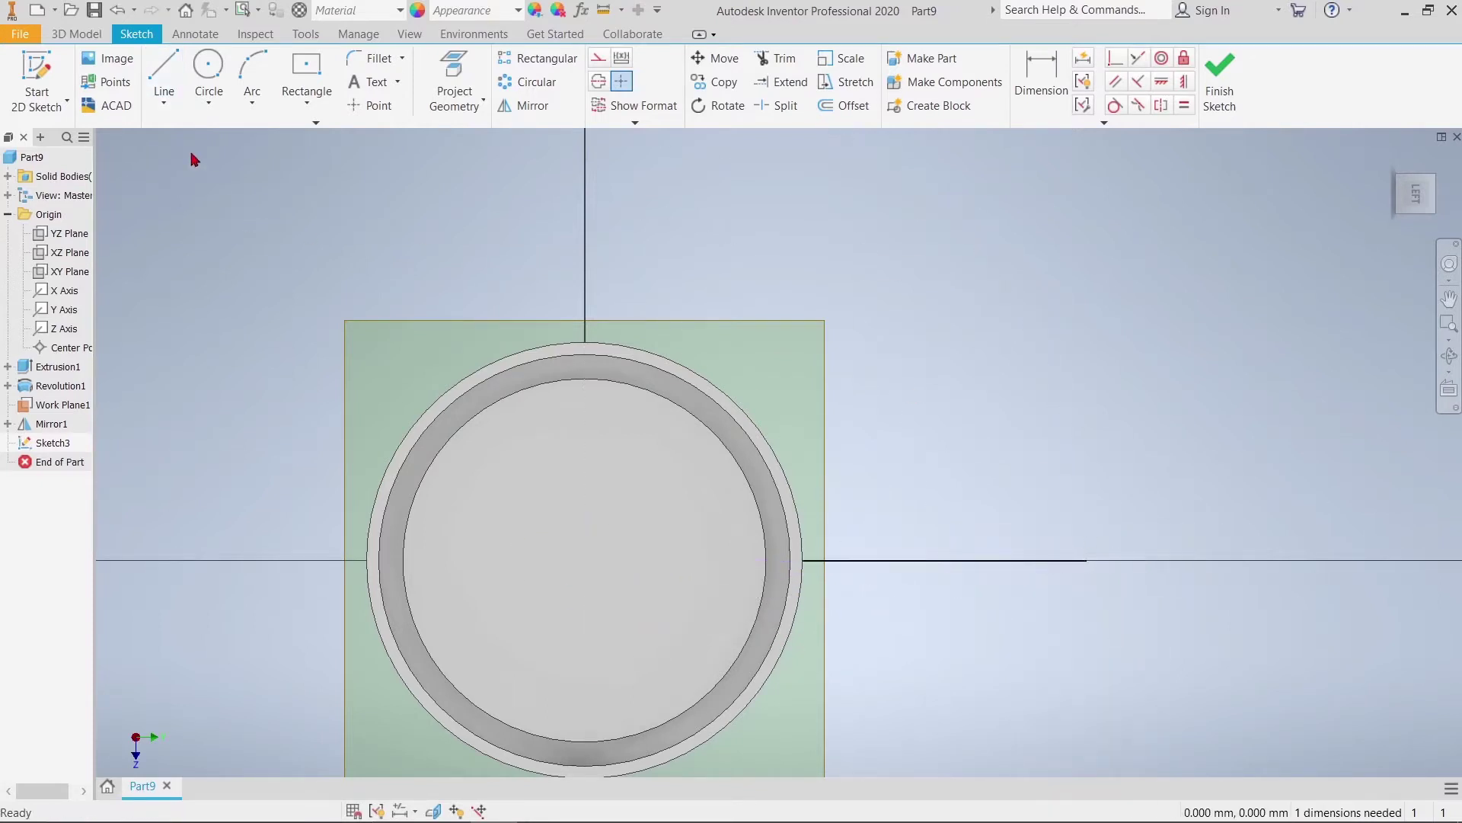
left_click(160, 77)
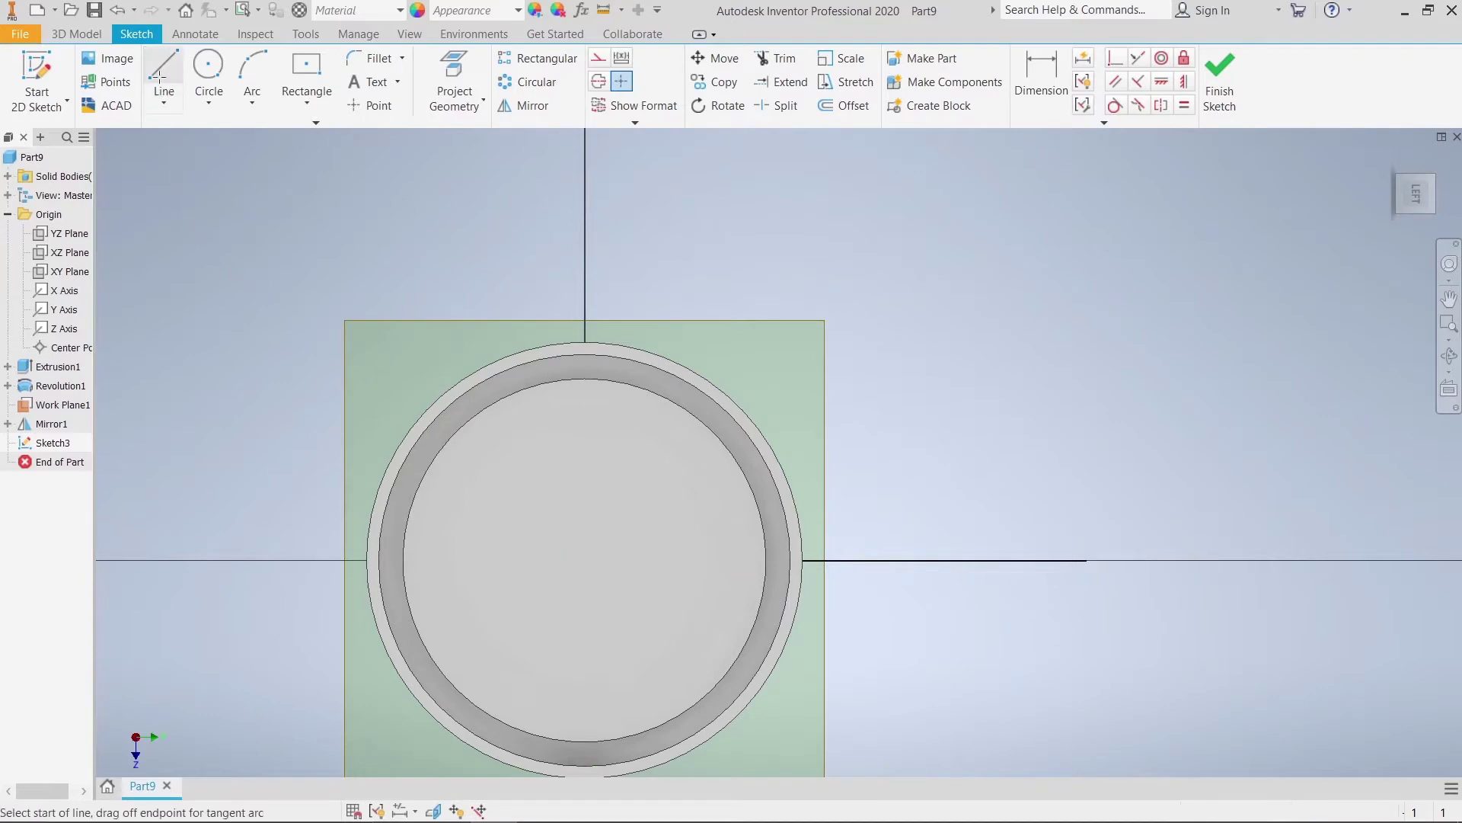
left_click(585, 560)
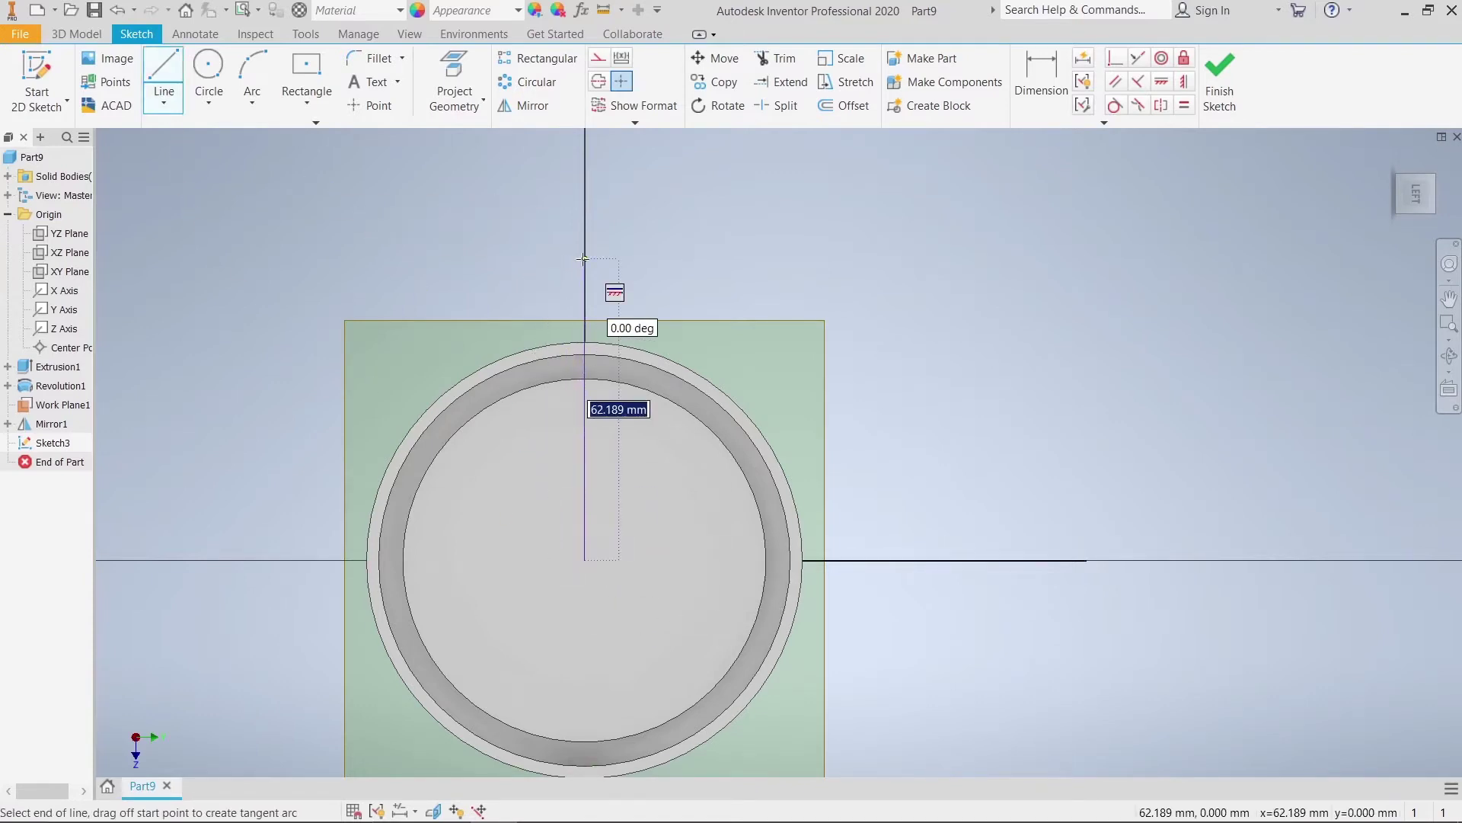
right_click(583, 259)
left_click(608, 274)
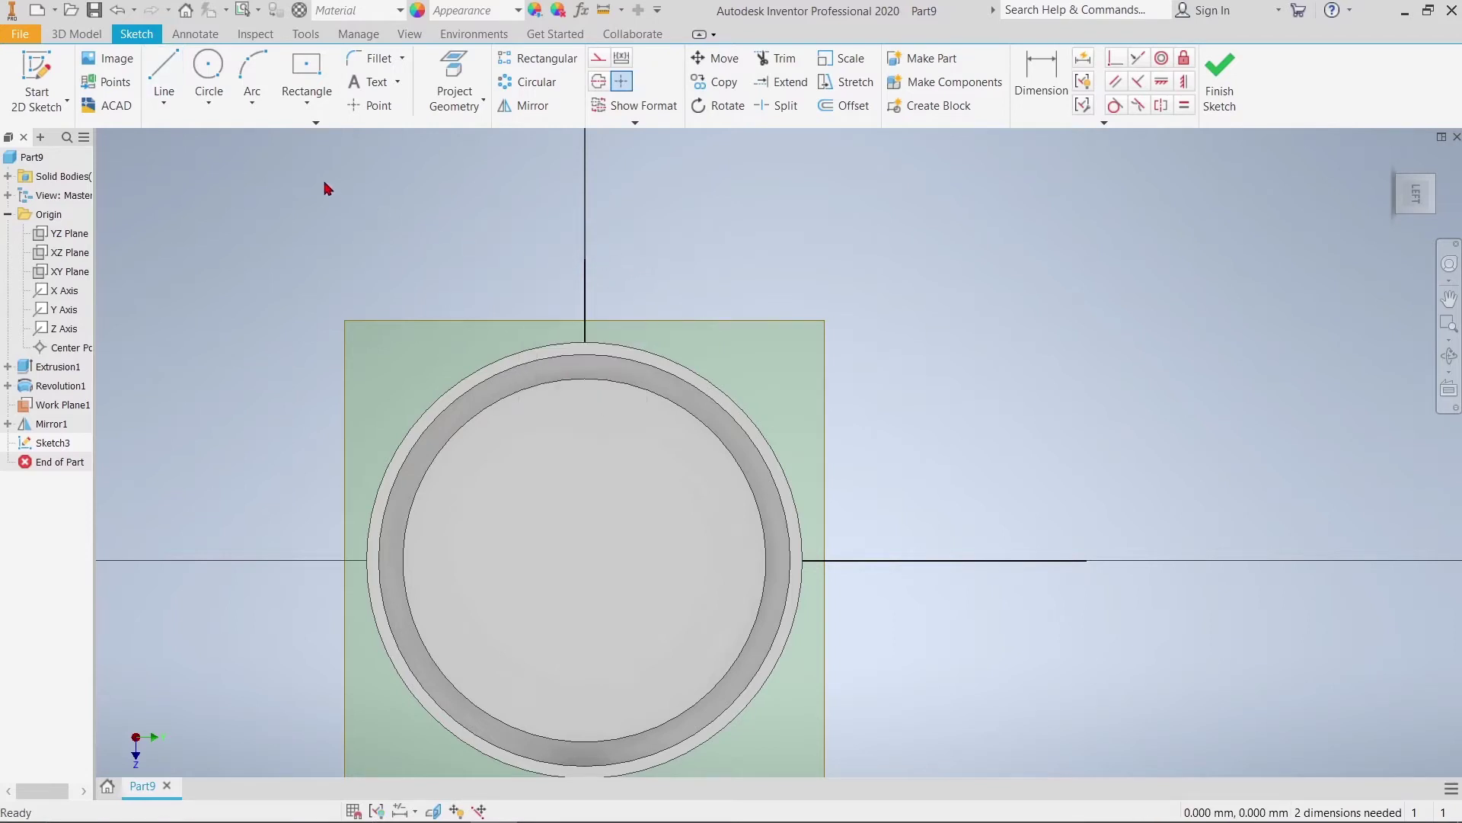
Draw a 15 mm radius circle above and right of the ring
left_click(208, 69)
left_click(794, 296)
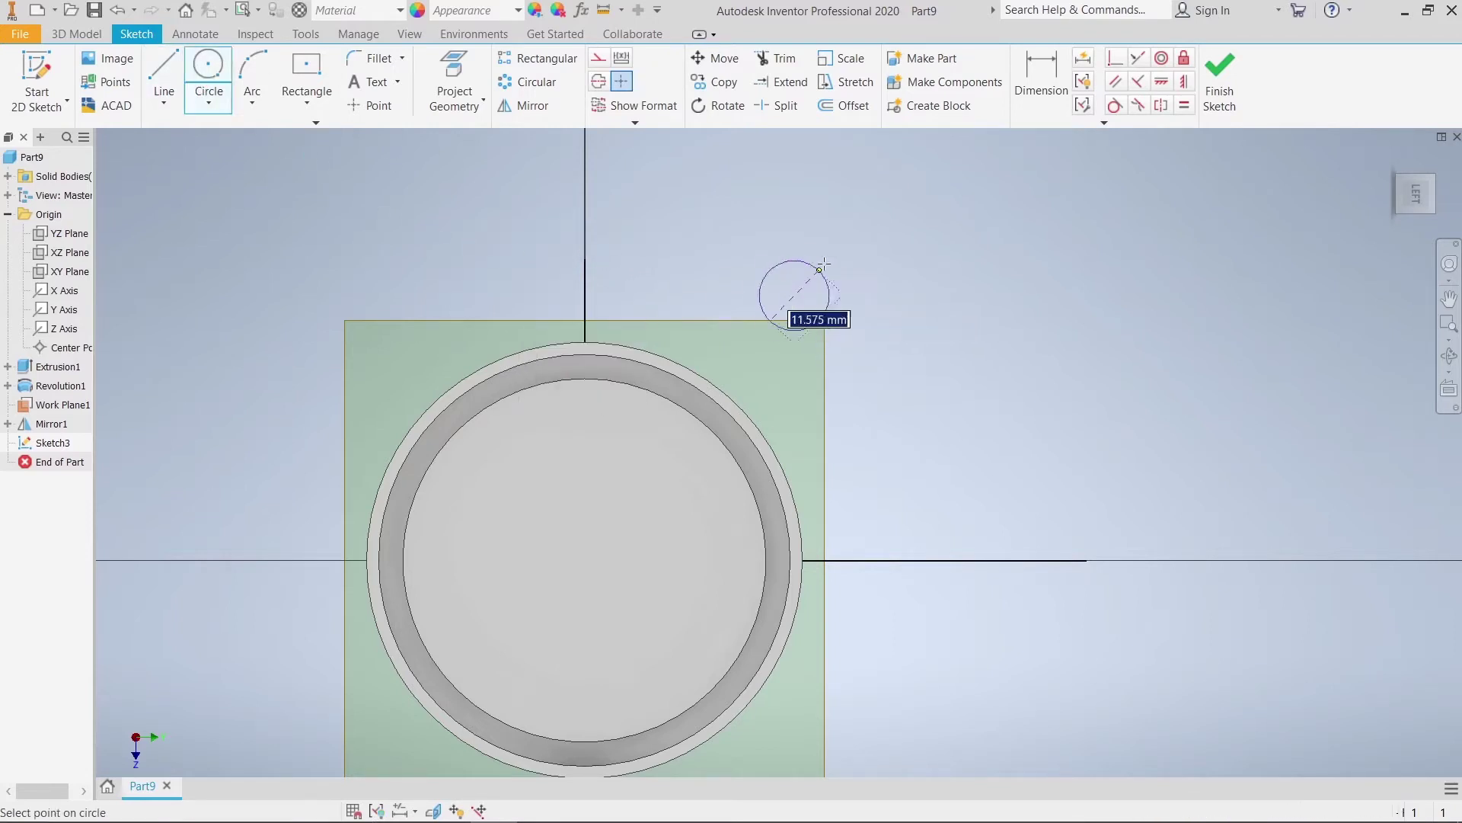
right_click(834, 258)
left_click(827, 399)
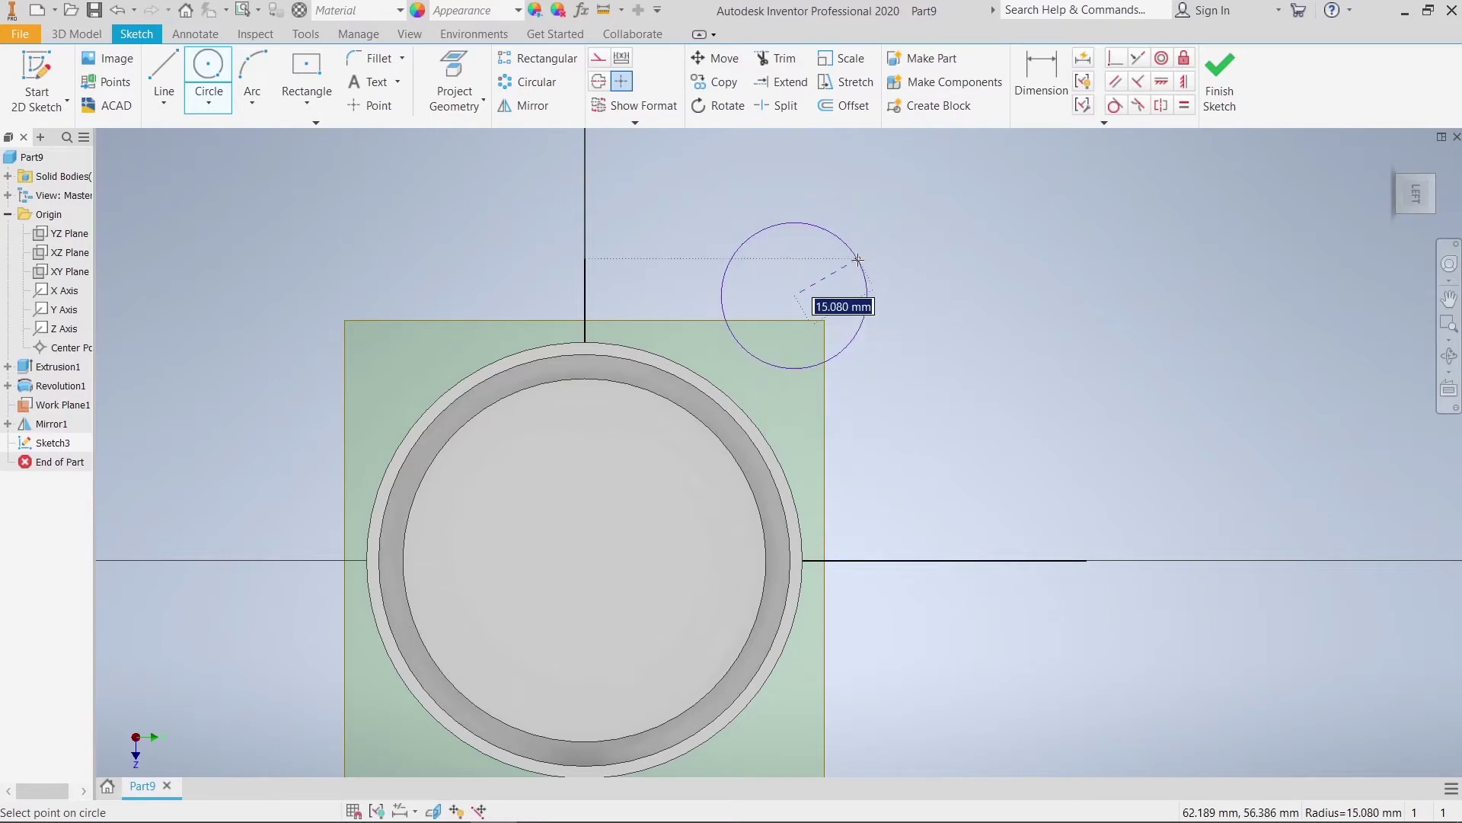
left_click(858, 259)
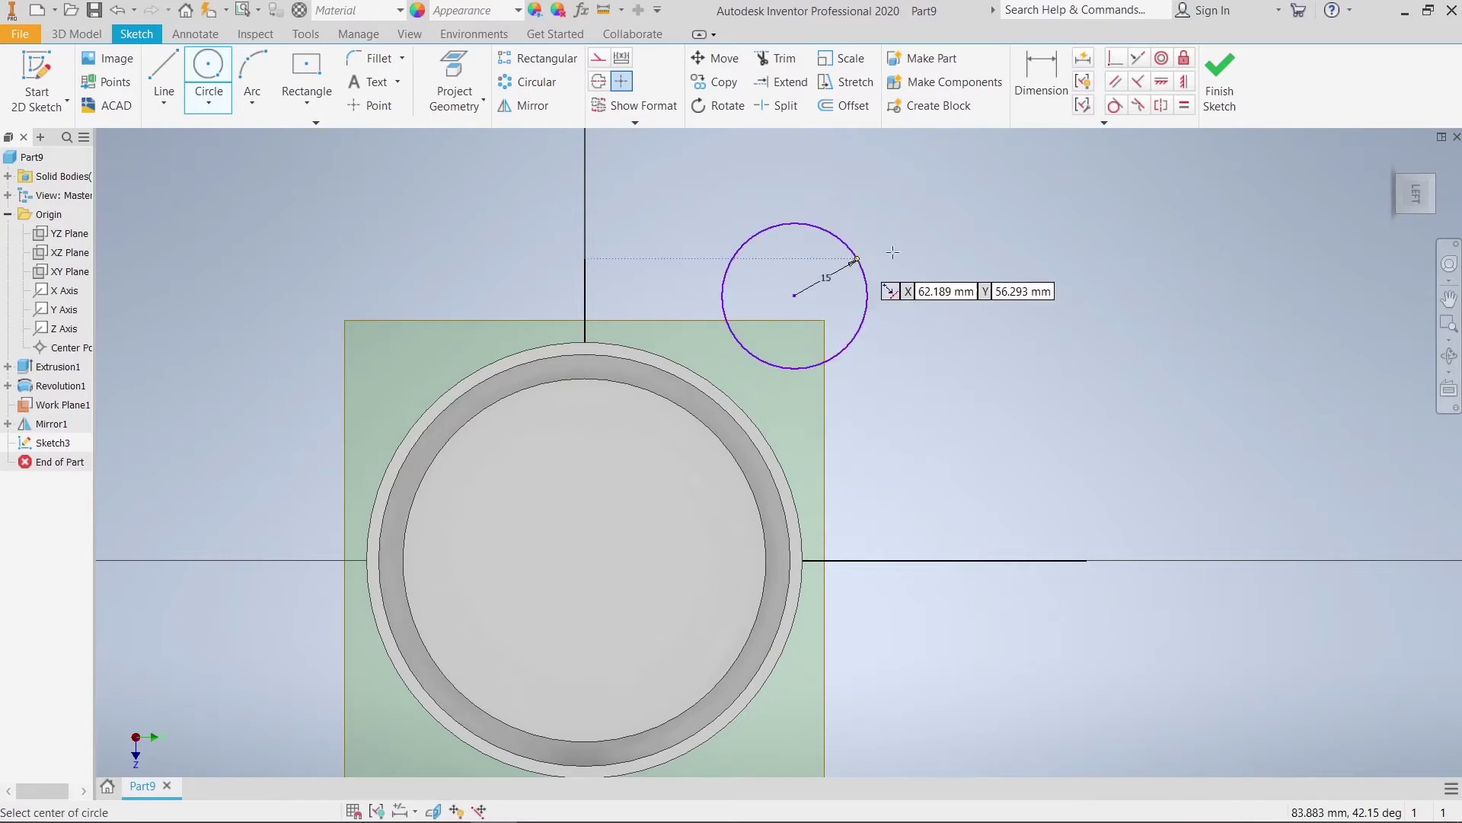
right_click(939, 234)
left_click(1007, 237)
Dimension the circle centre 45 mm vertically and 45 mm horizontally from the reference lines
left_click(1041, 76)
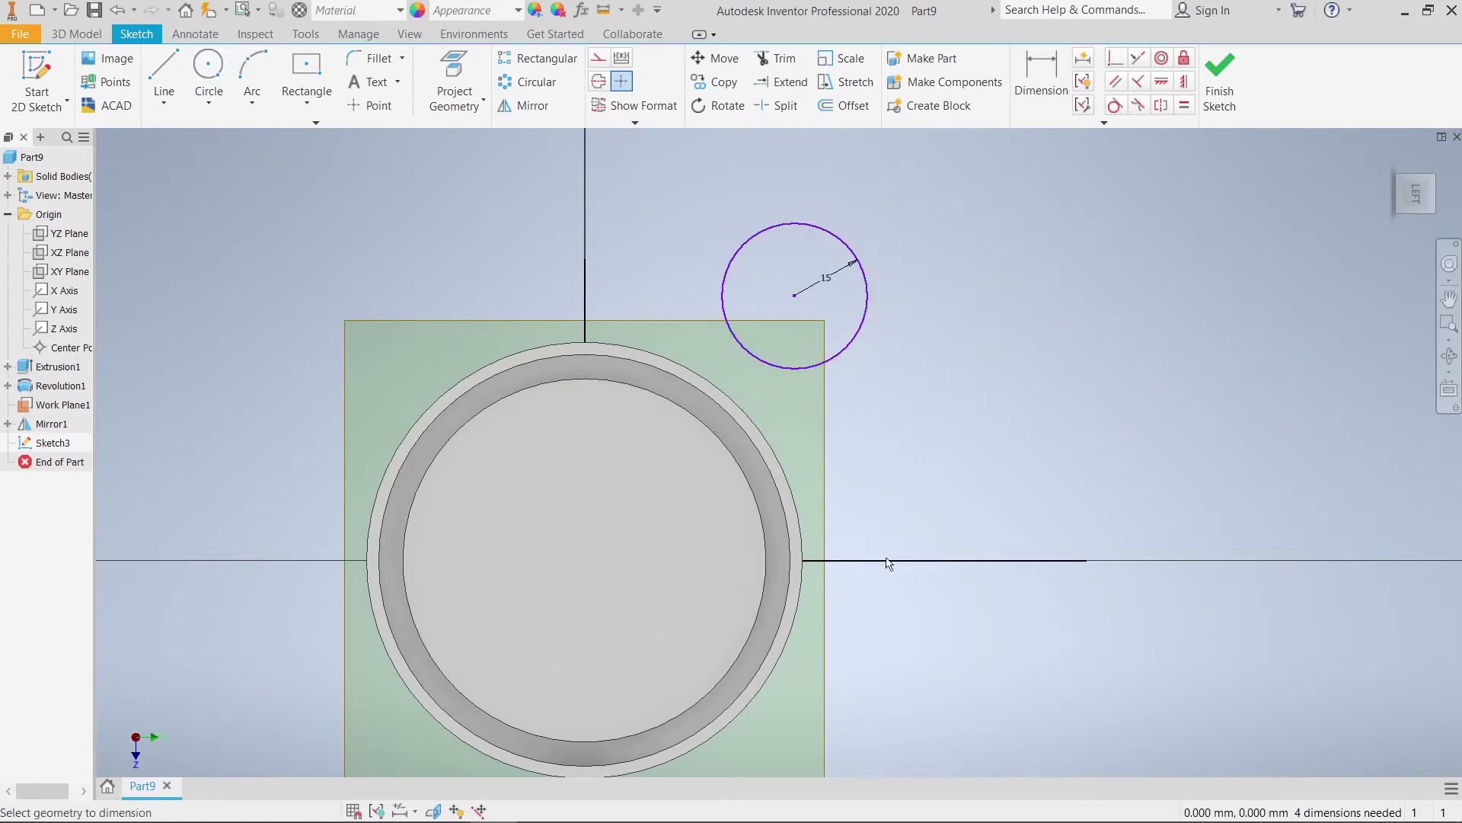
left_click(873, 561)
left_click(794, 296)
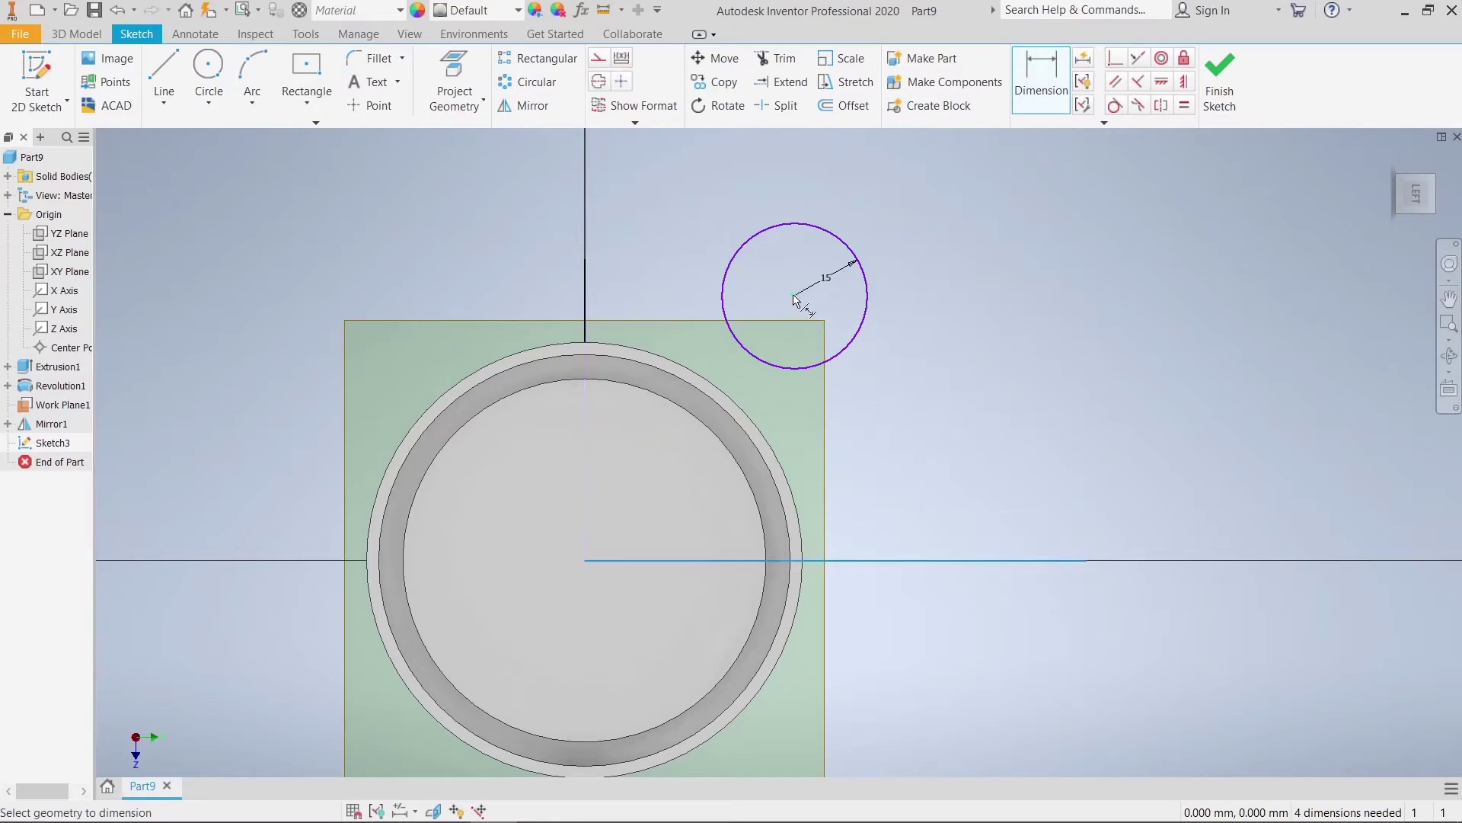
left_click(1013, 448)
type("4")
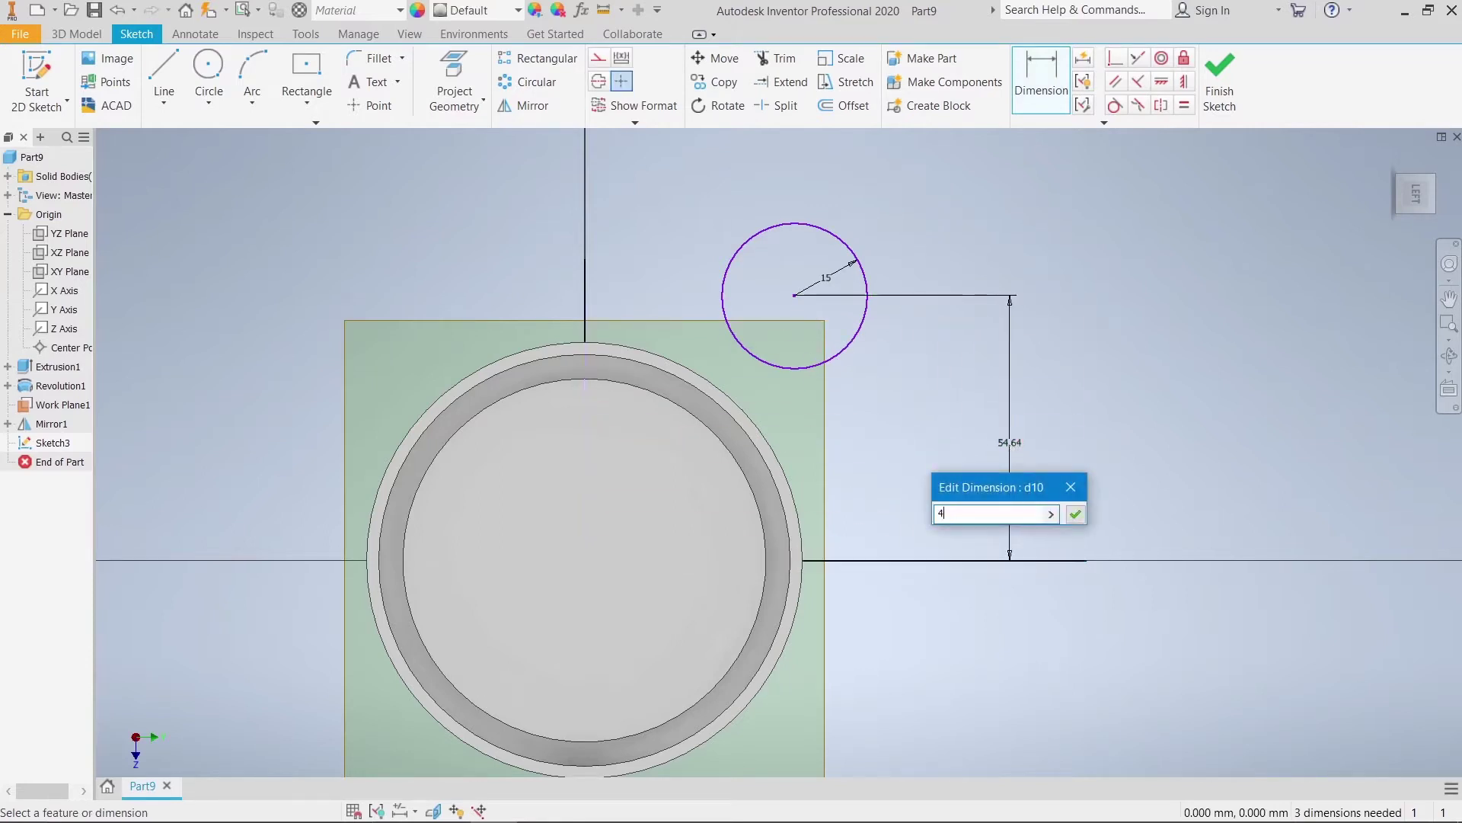
type("5")
key("Return")
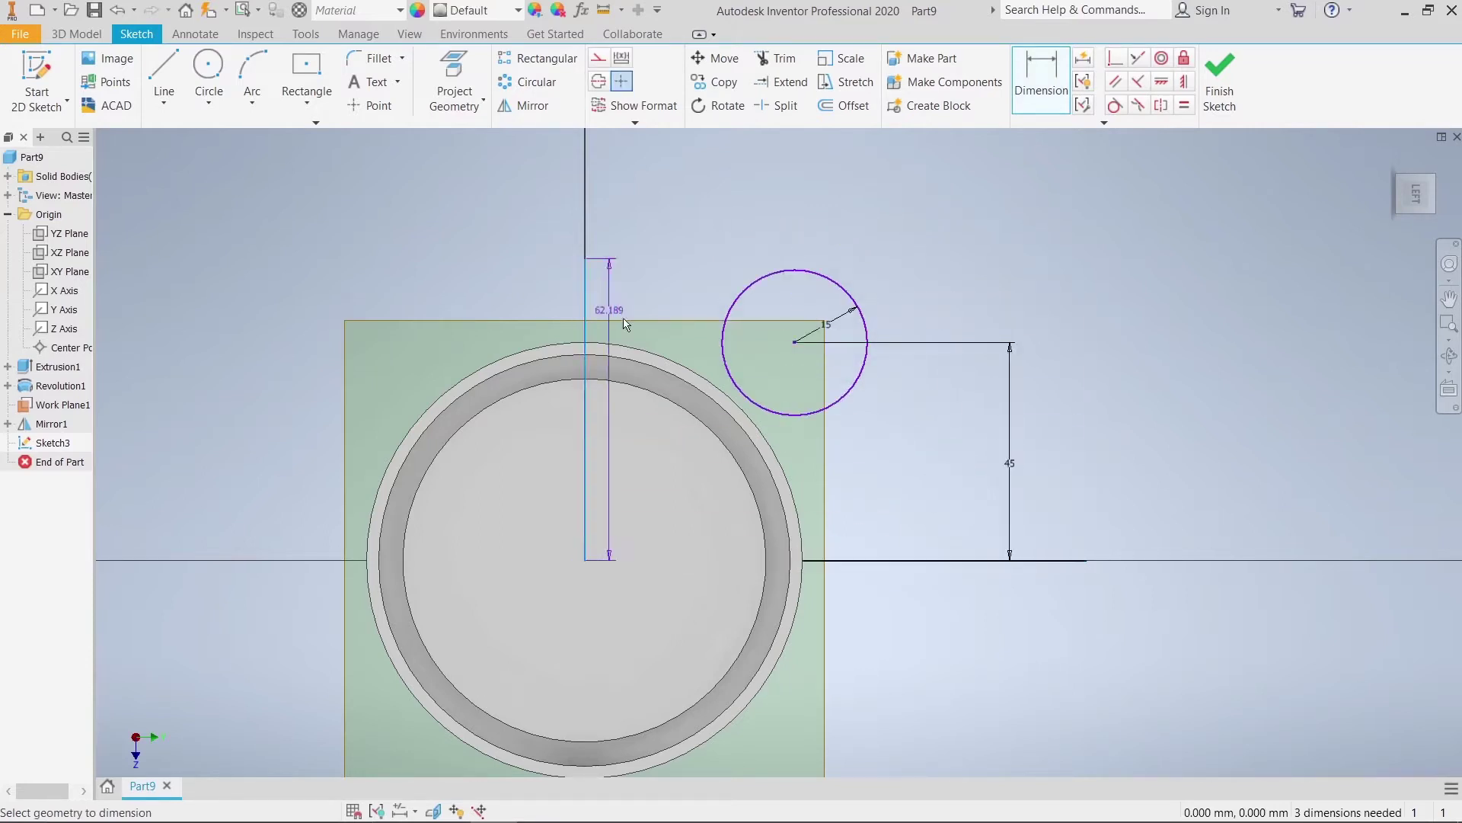
left_click(585, 309)
left_click(794, 342)
left_click(665, 191)
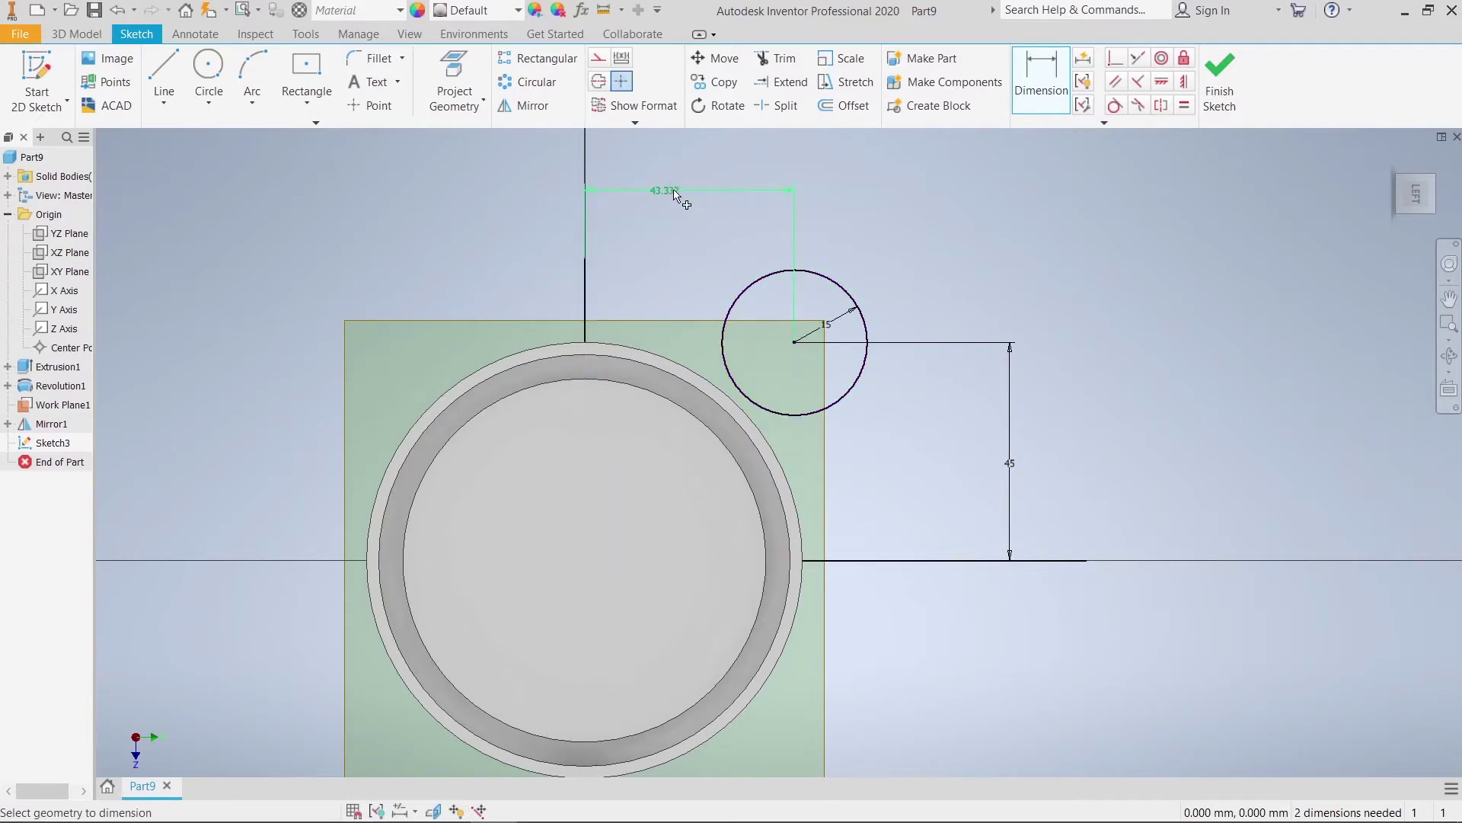
type("45")
key("Return")
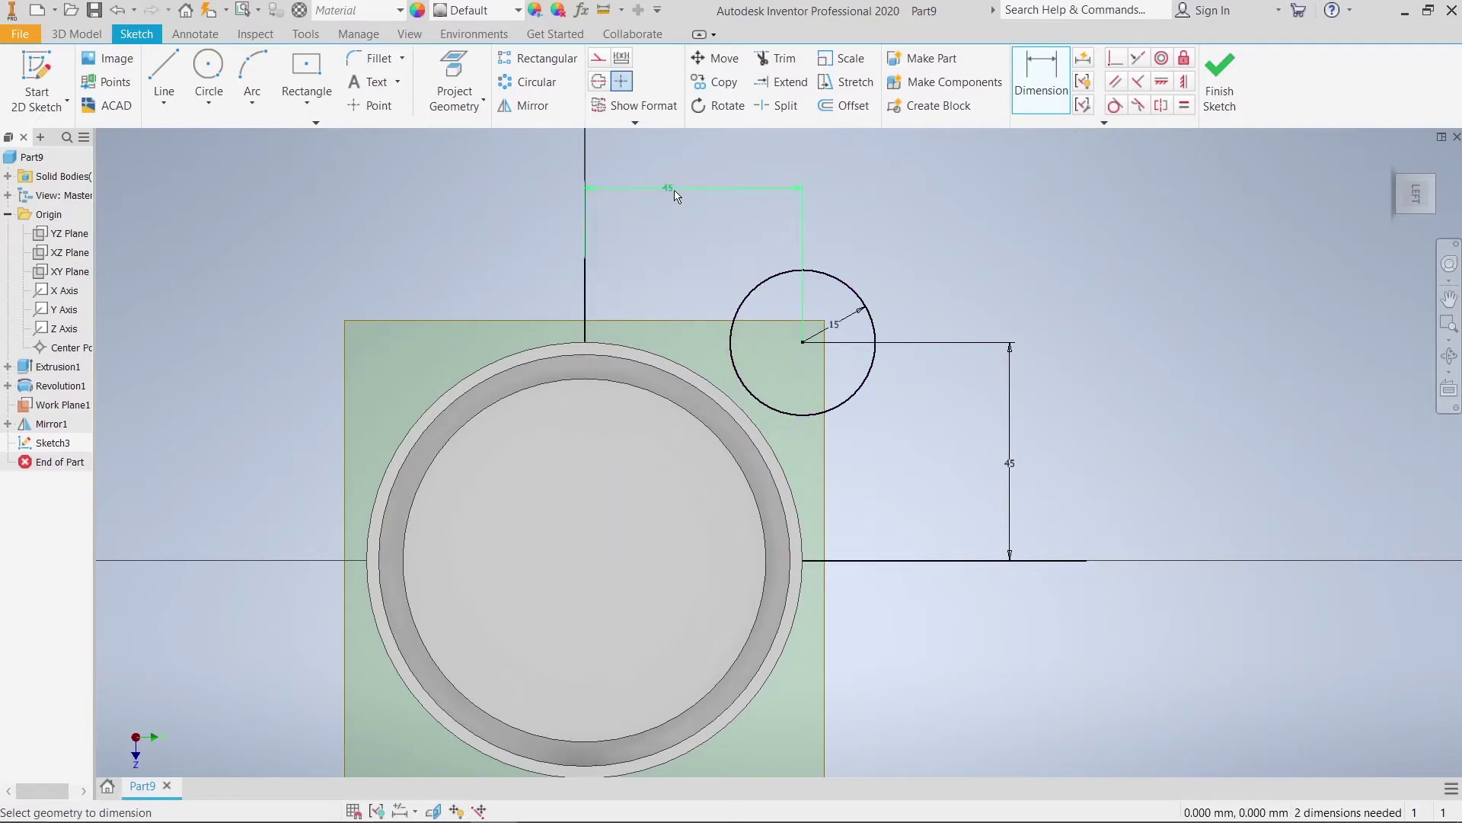
right_click(967, 243)
left_click(966, 195)
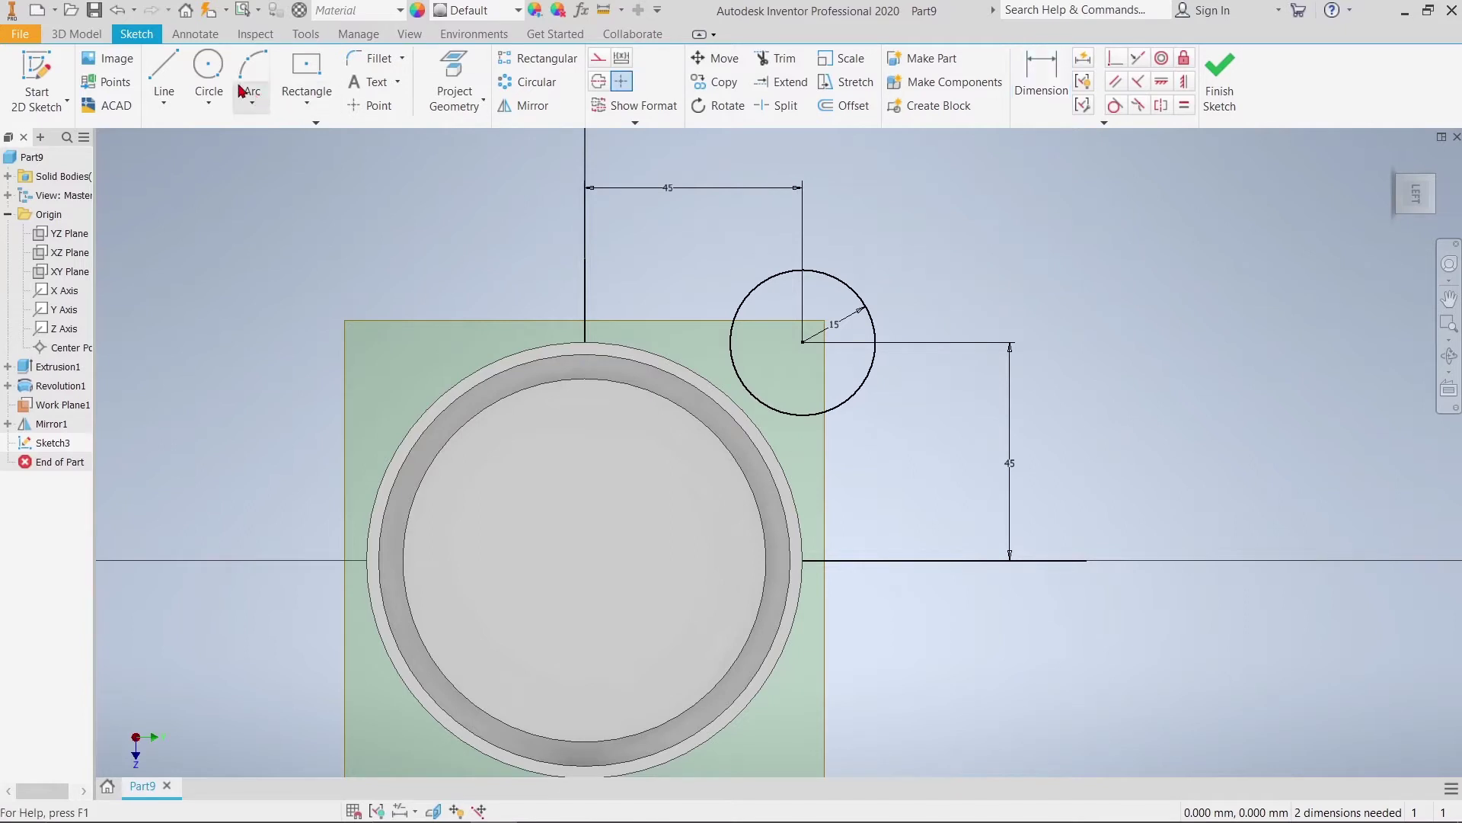
Draw a horizontal line from the circle's top point to left of the vertical axis
left_click(164, 72)
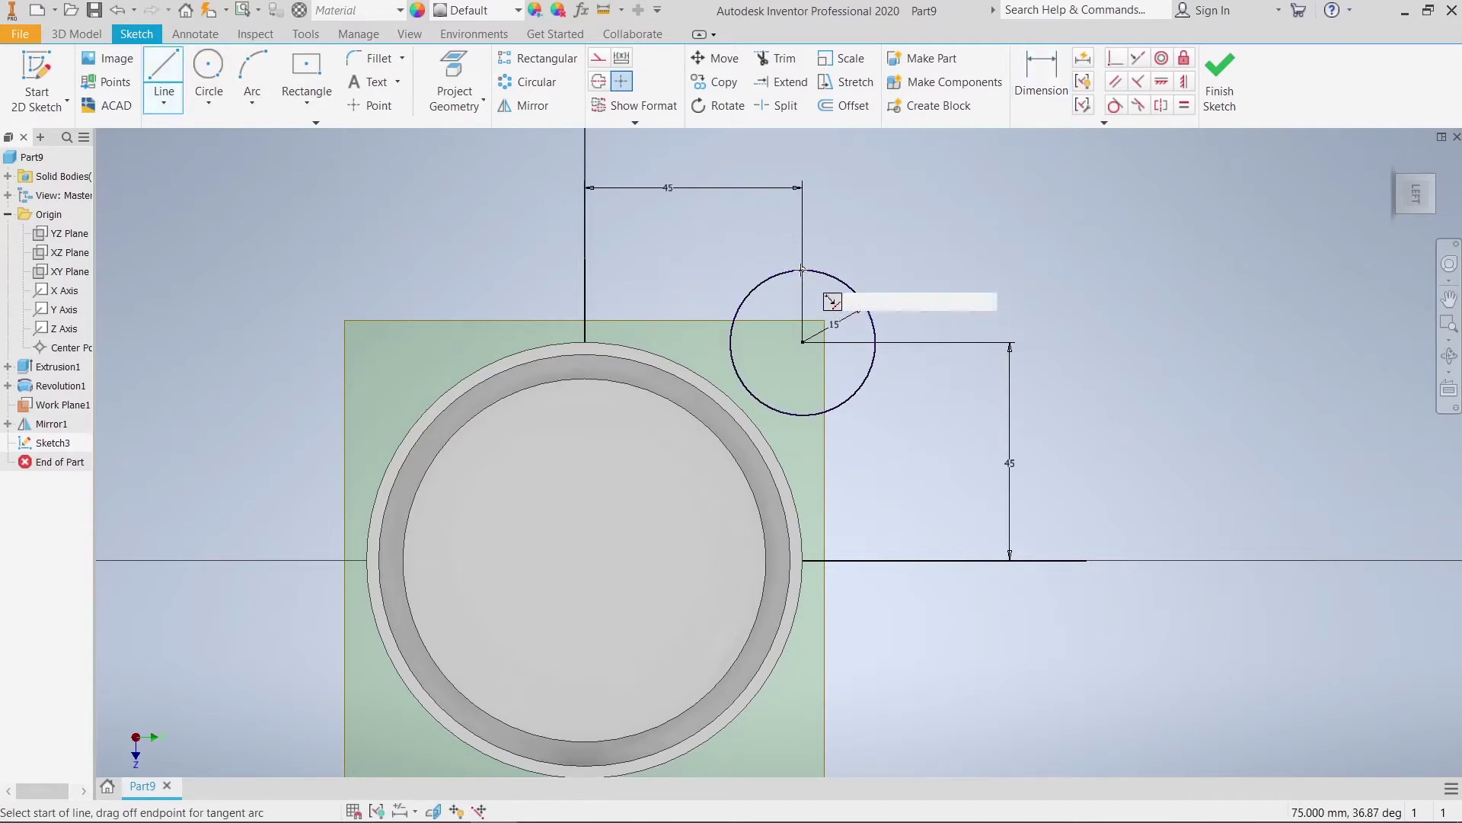
left_click(802, 269)
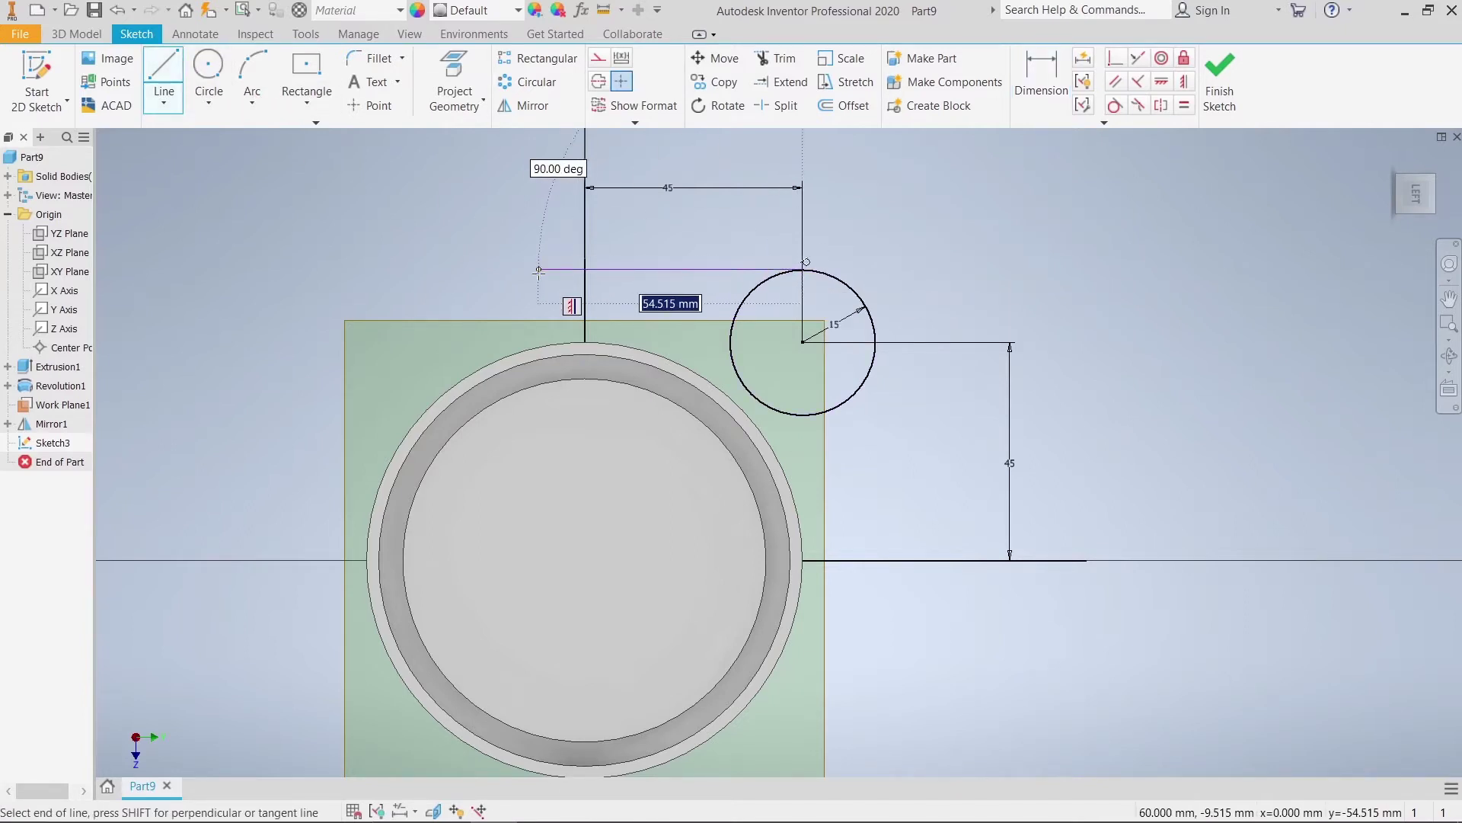
left_click(539, 271)
right_click(538, 271)
left_click(539, 222)
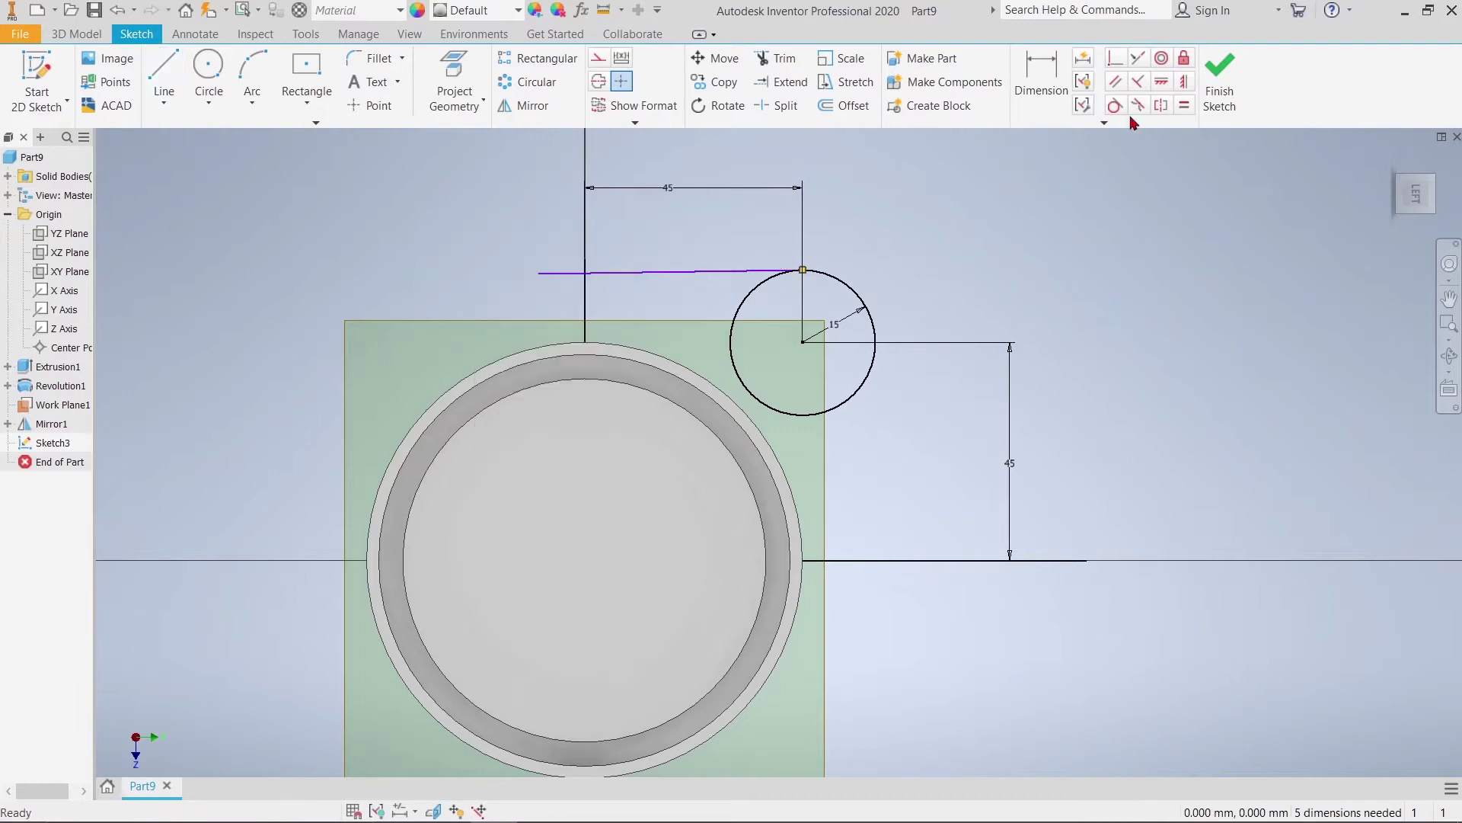
left_click(1161, 82)
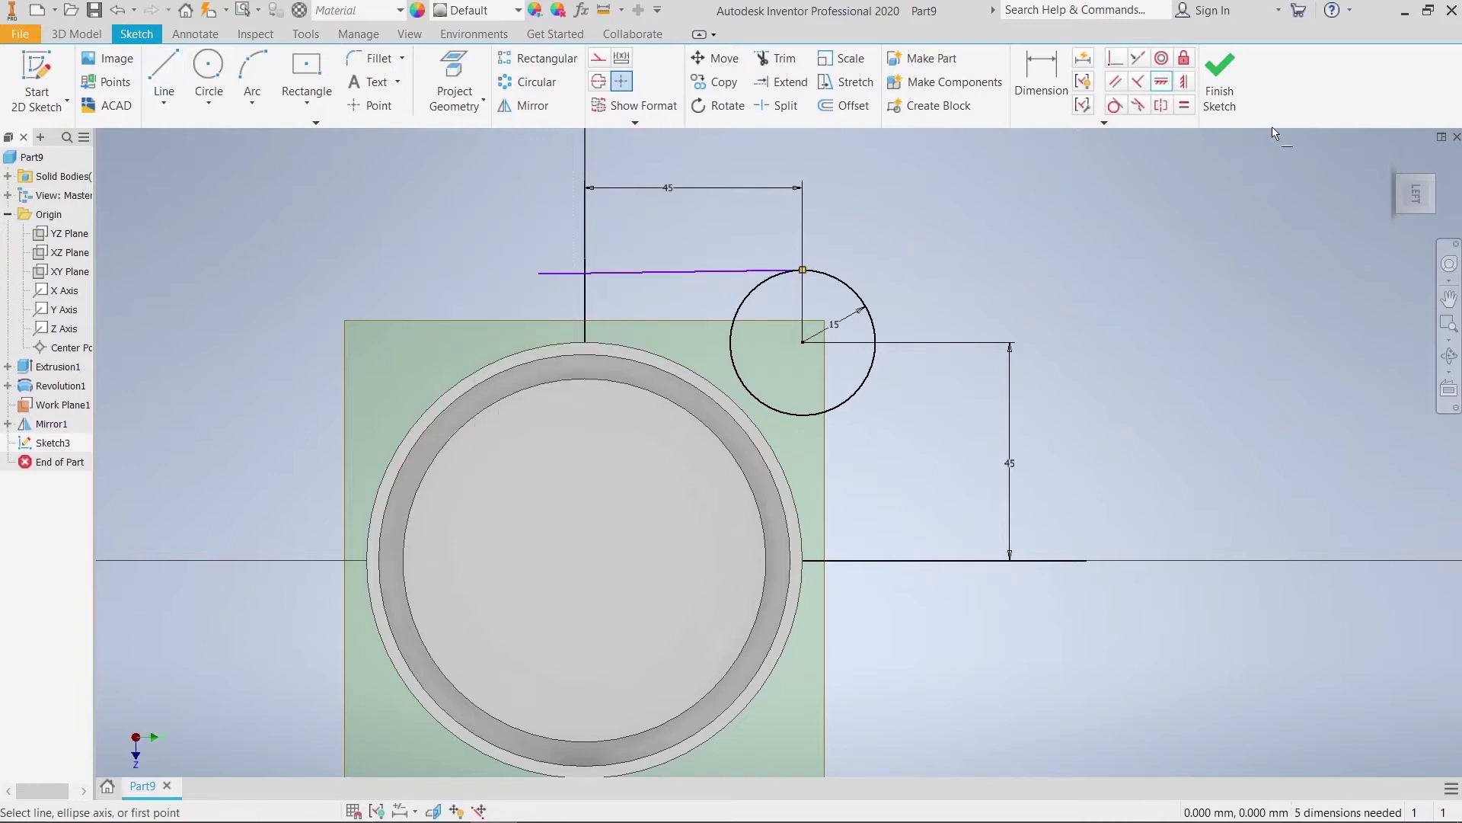
left_click(1184, 81)
left_click(629, 270)
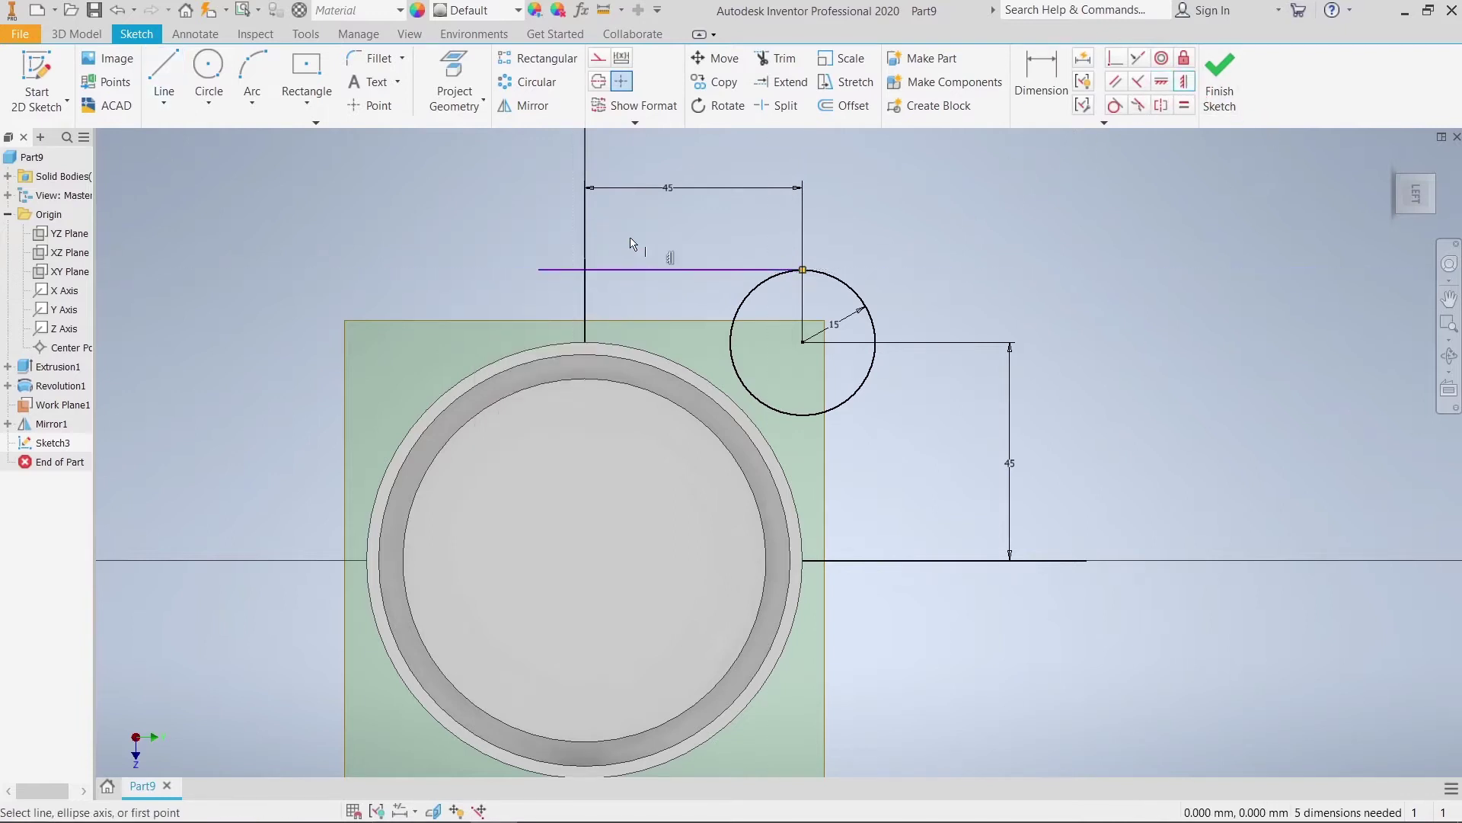
right_click(630, 243)
left_click(690, 223)
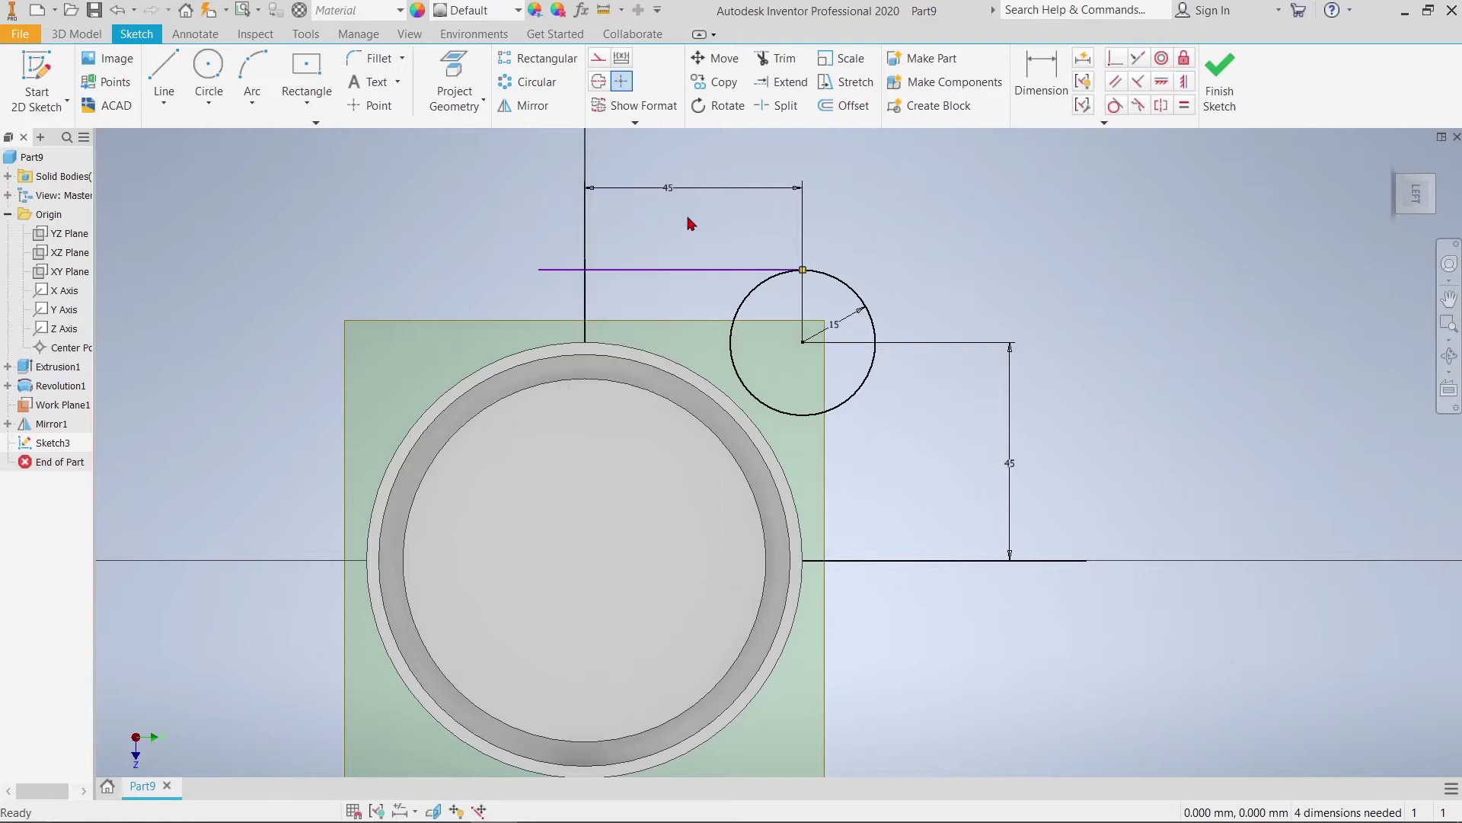
Draw a slanted line from the circle's right side and project the outer cylinder edge
left_click(163, 77)
left_click(863, 384)
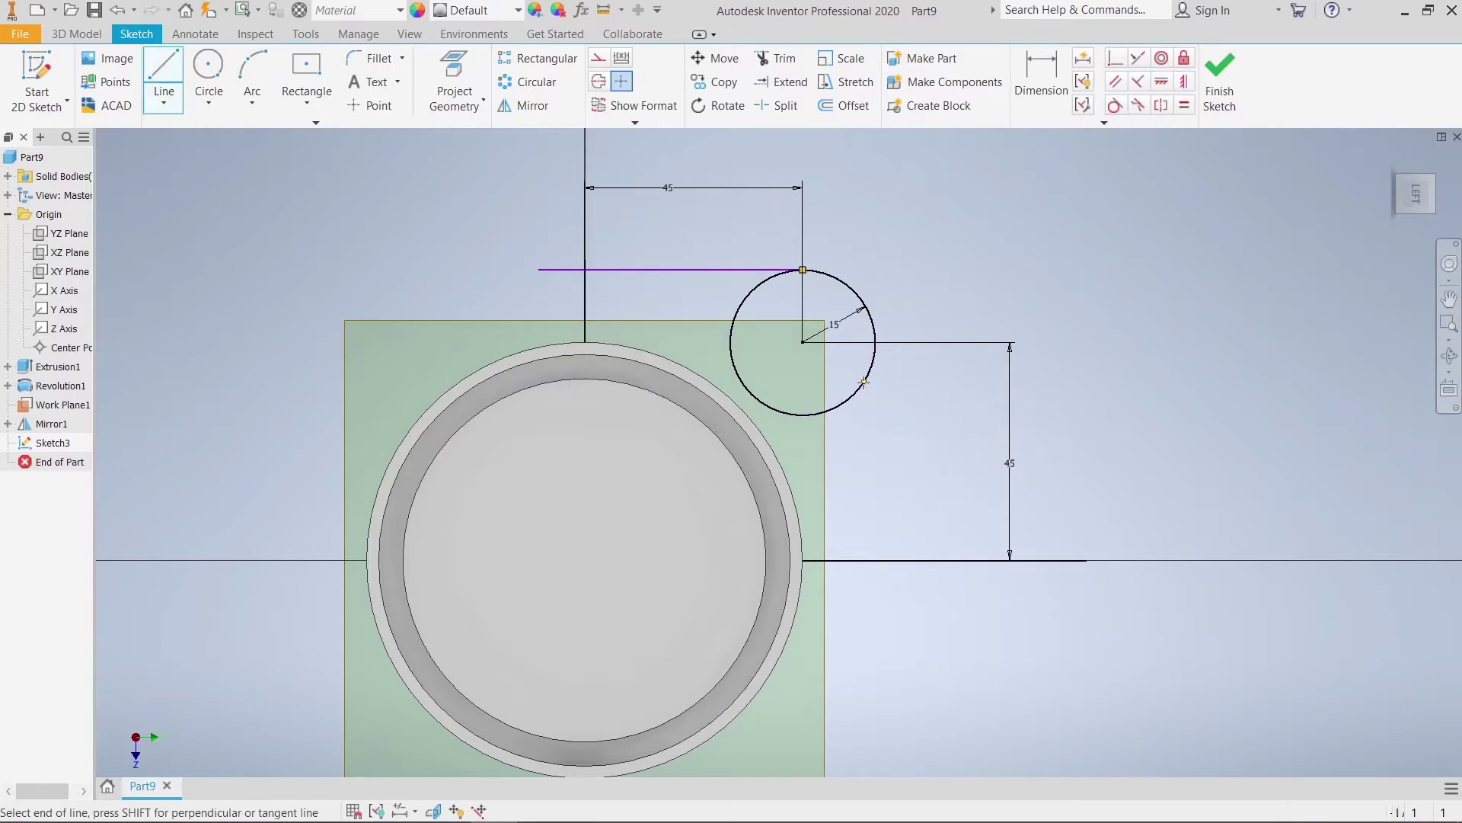
right_click(993, 322)
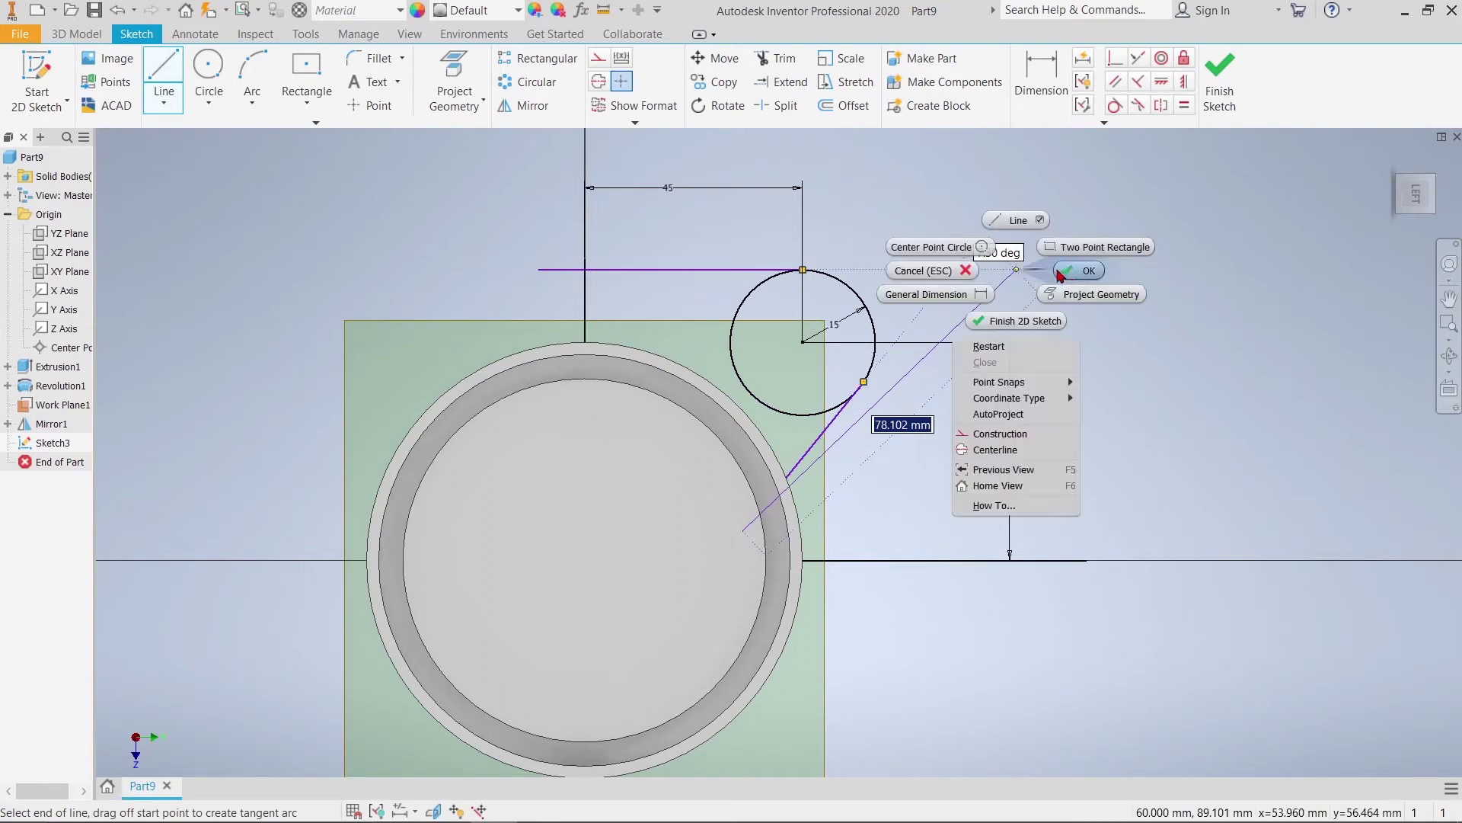
left_click(1067, 280)
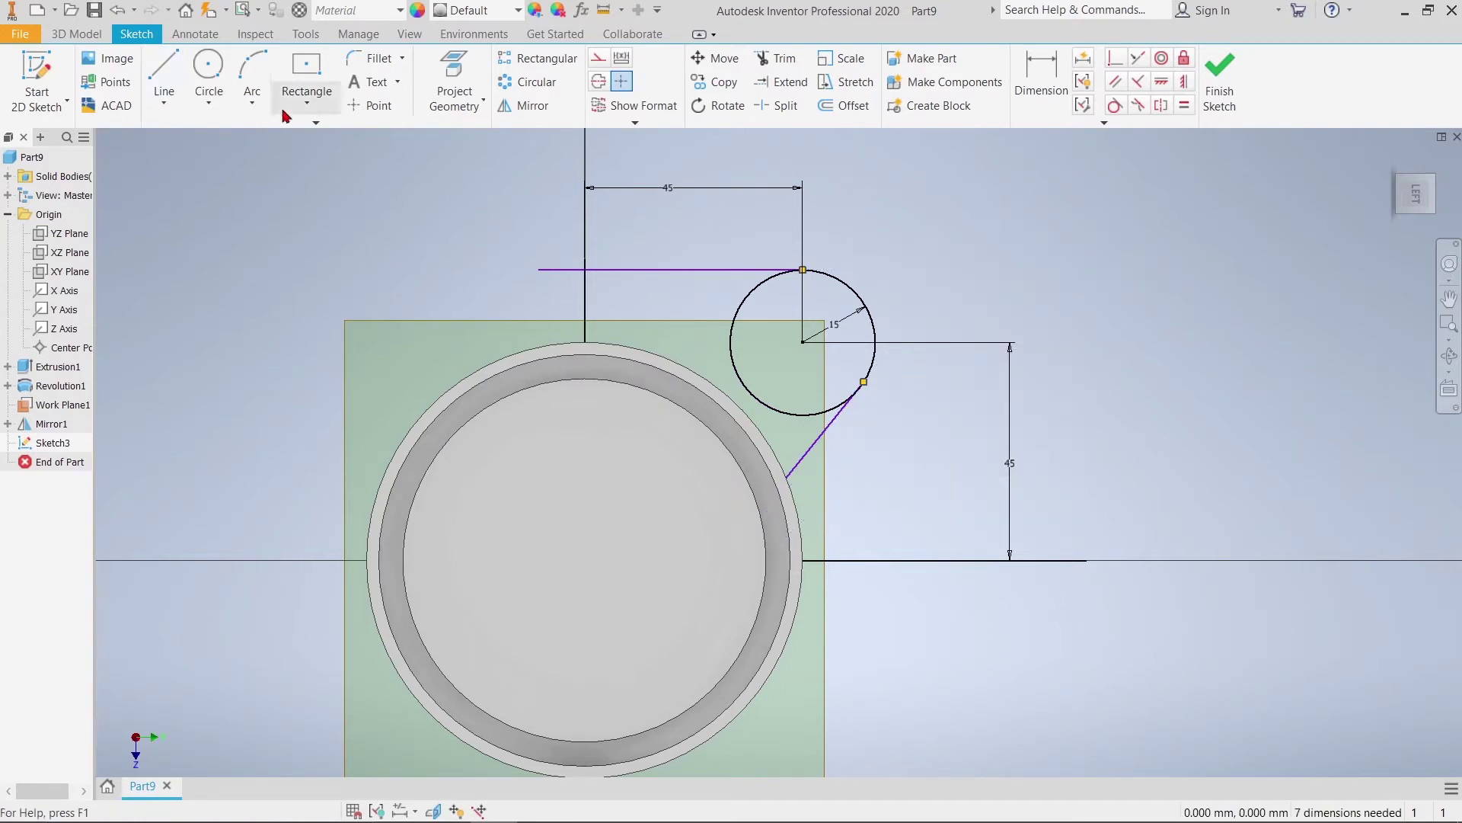
left_click(445, 97)
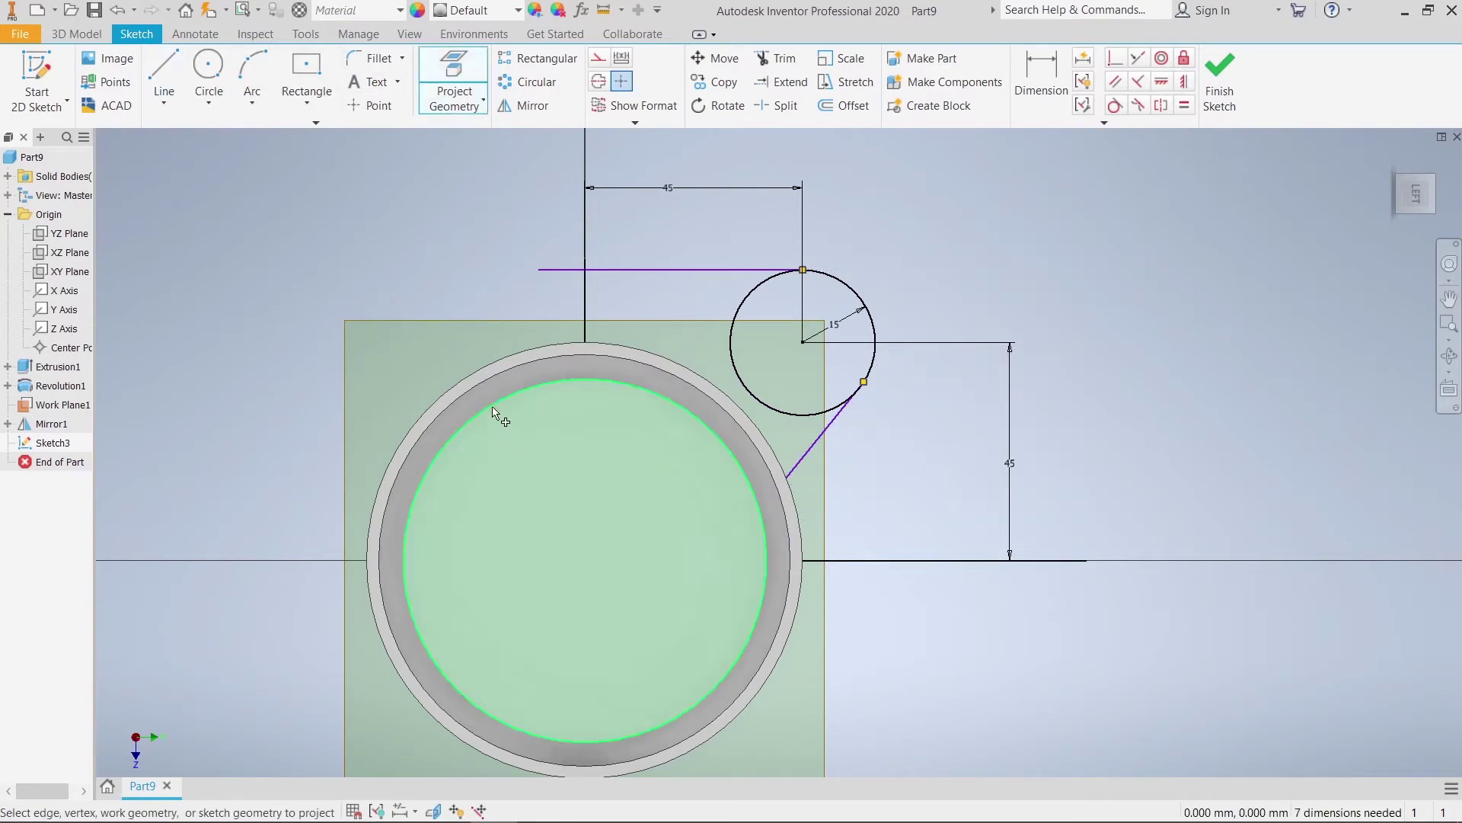
right_click(408, 234)
left_click(461, 236)
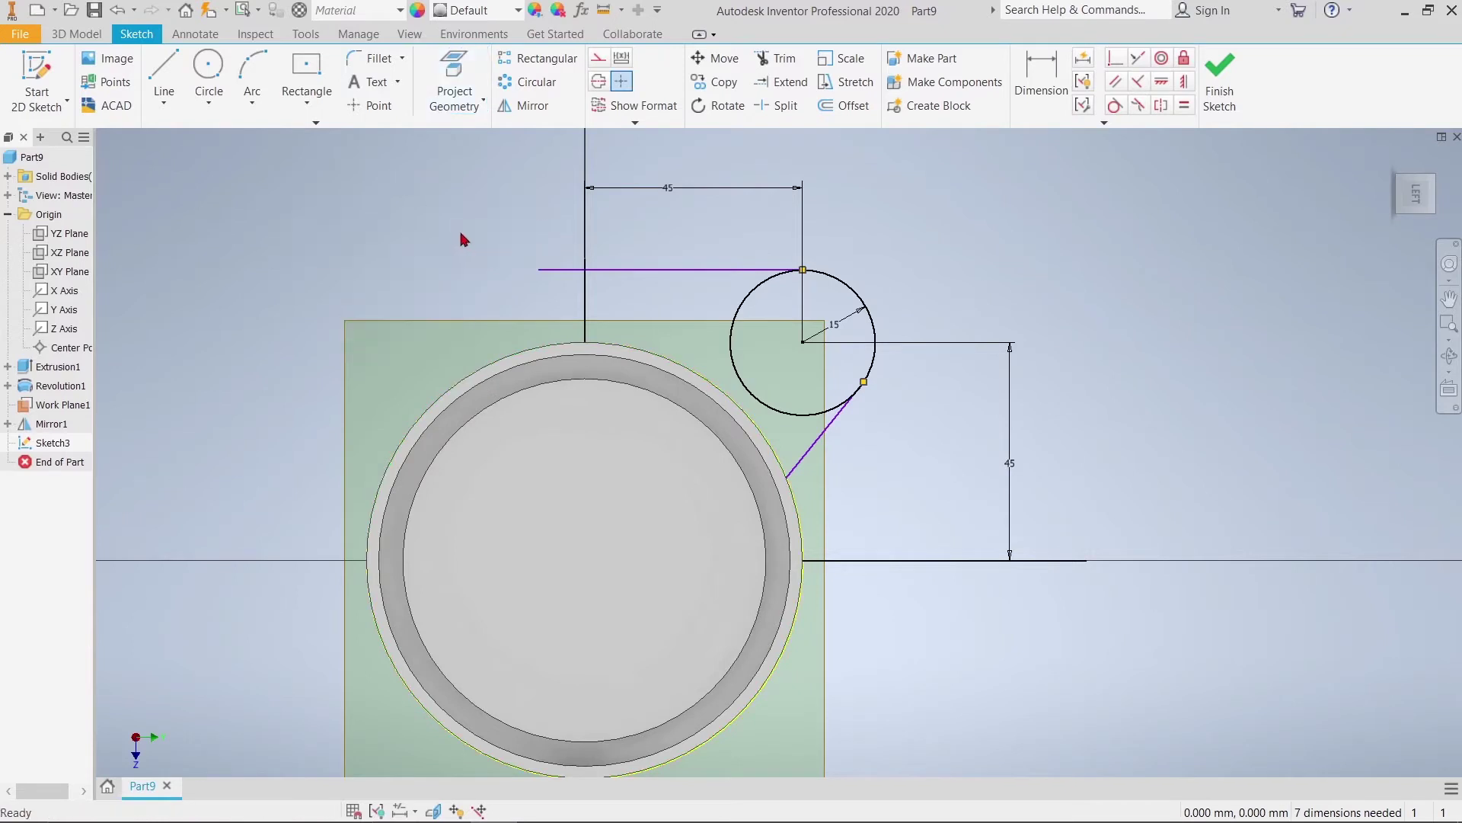
Trim the horizontal line's stub left of the vertical line
left_click(777, 58)
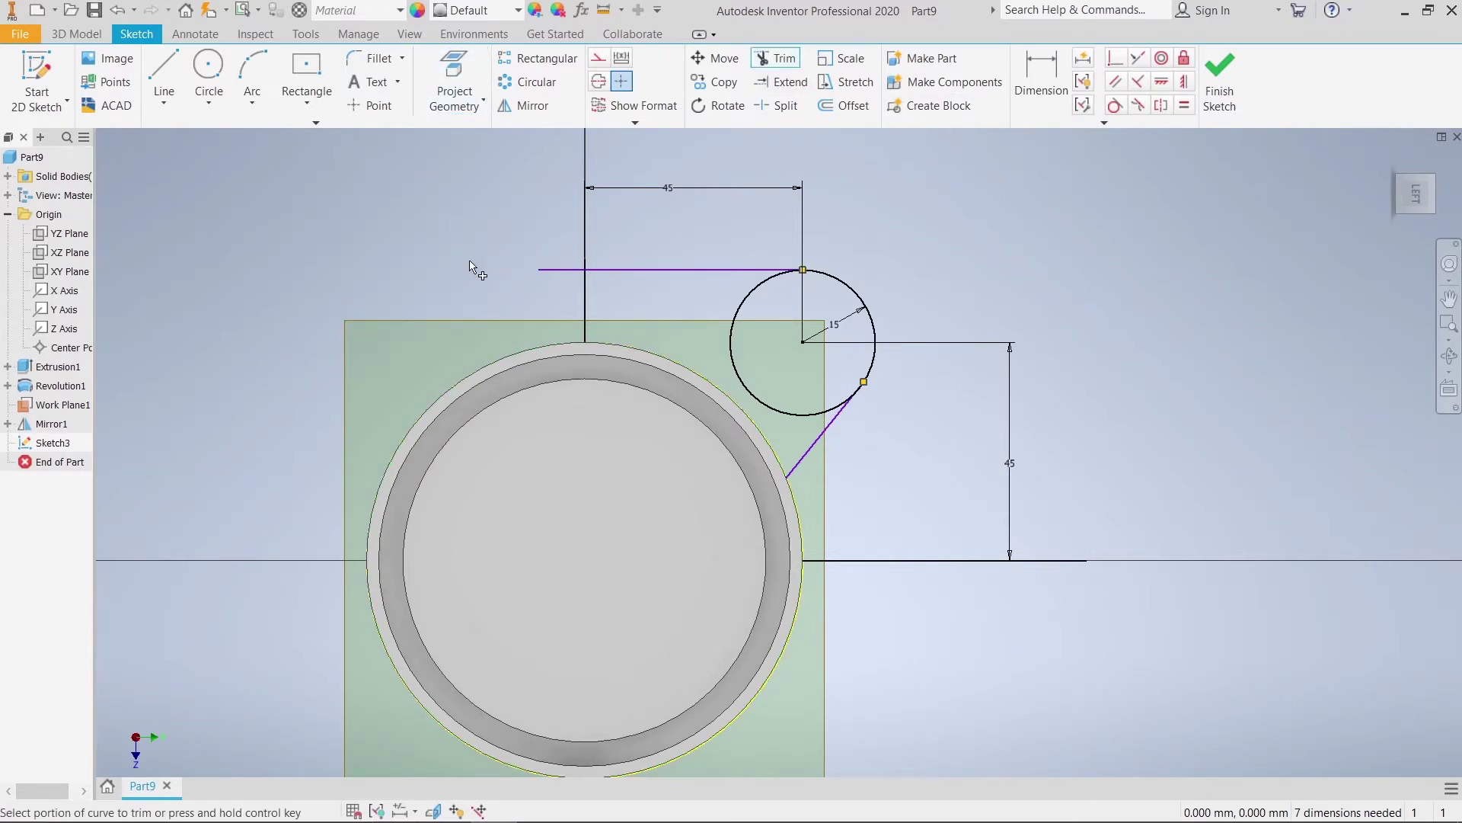
left_click(550, 271)
right_click(504, 249)
left_click(547, 242)
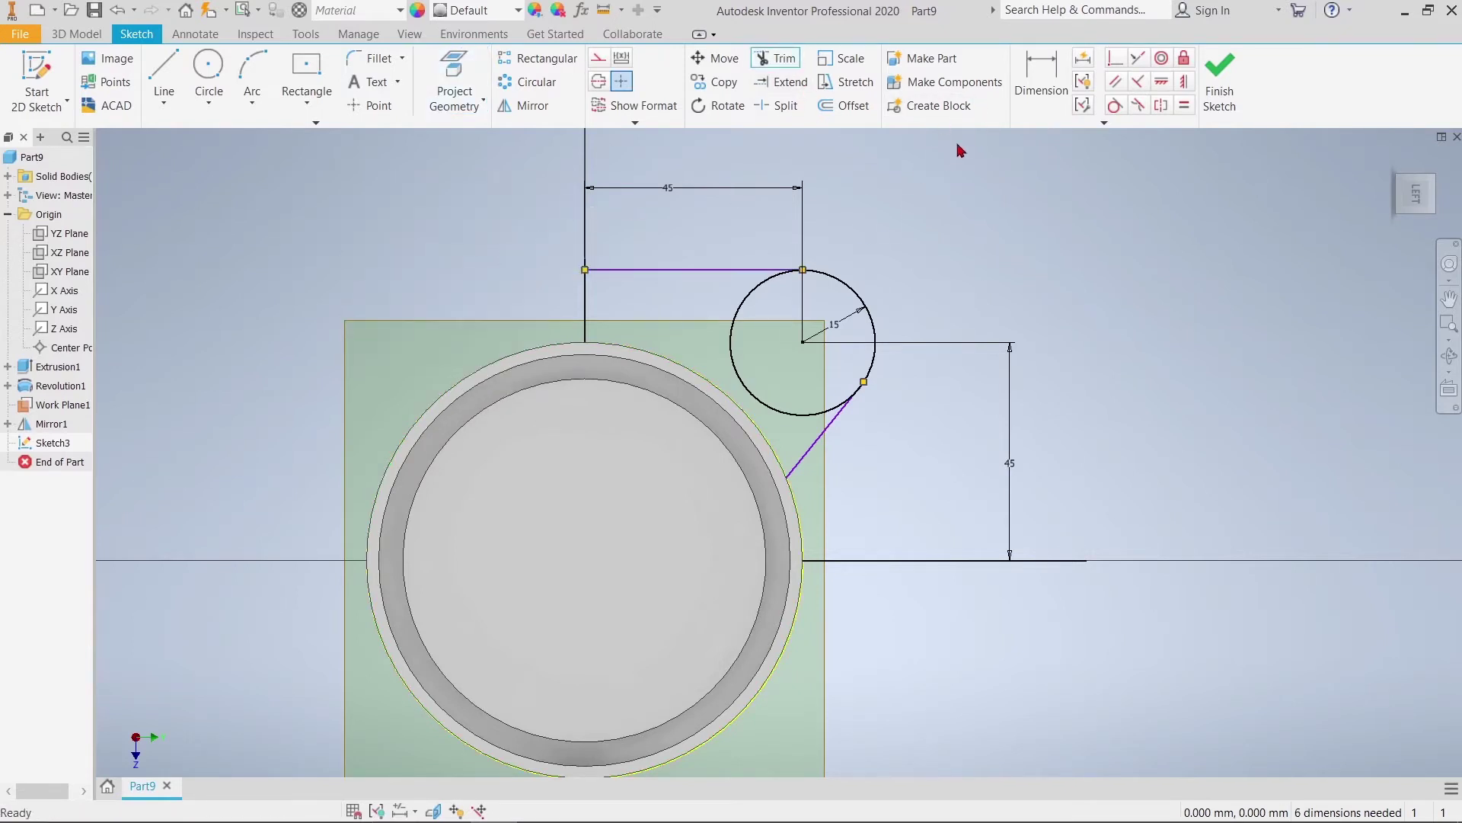
Make the slanted line tangent to the circle
left_click(1114, 106)
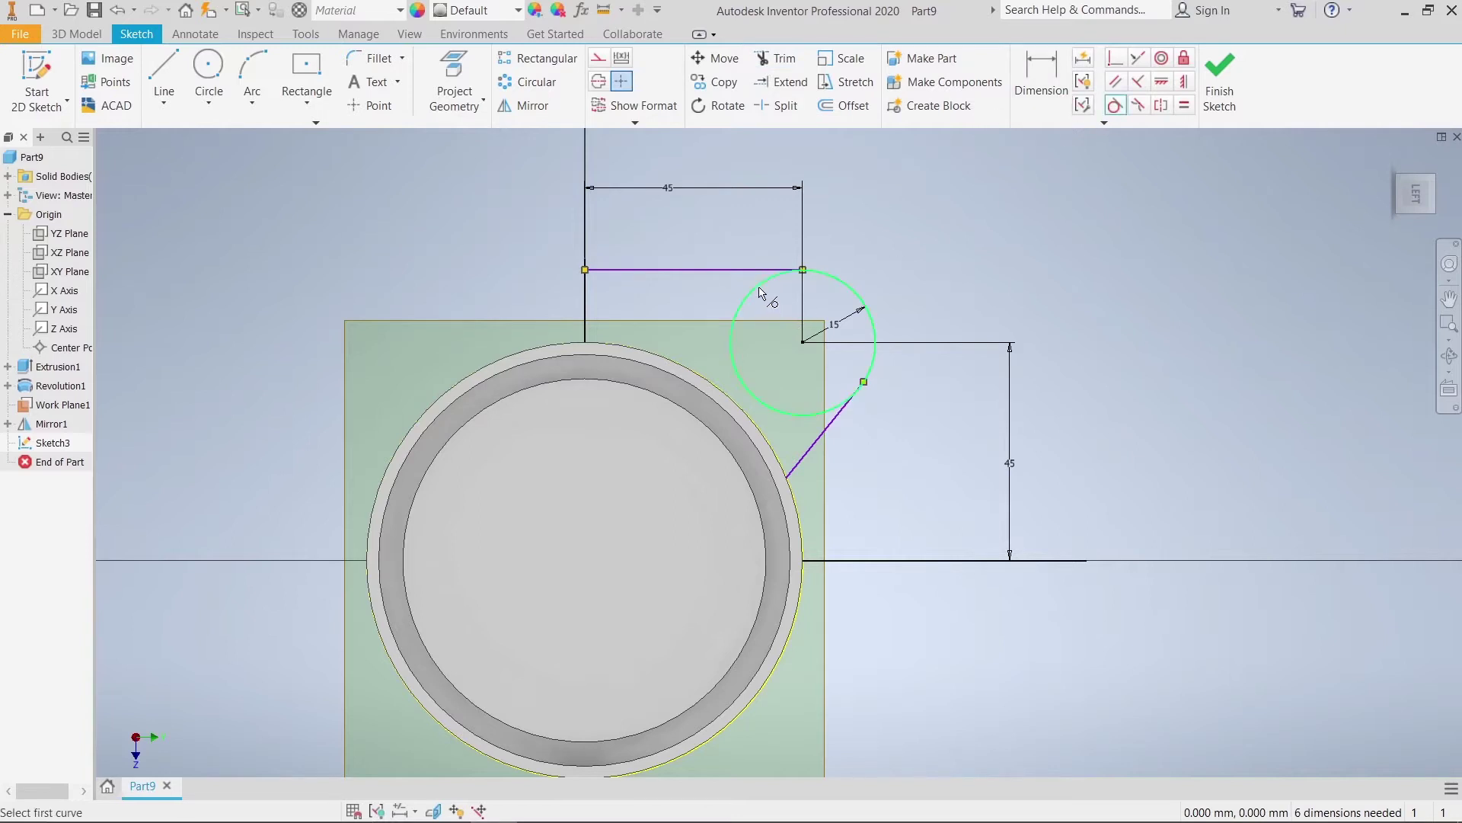
left_click(762, 284)
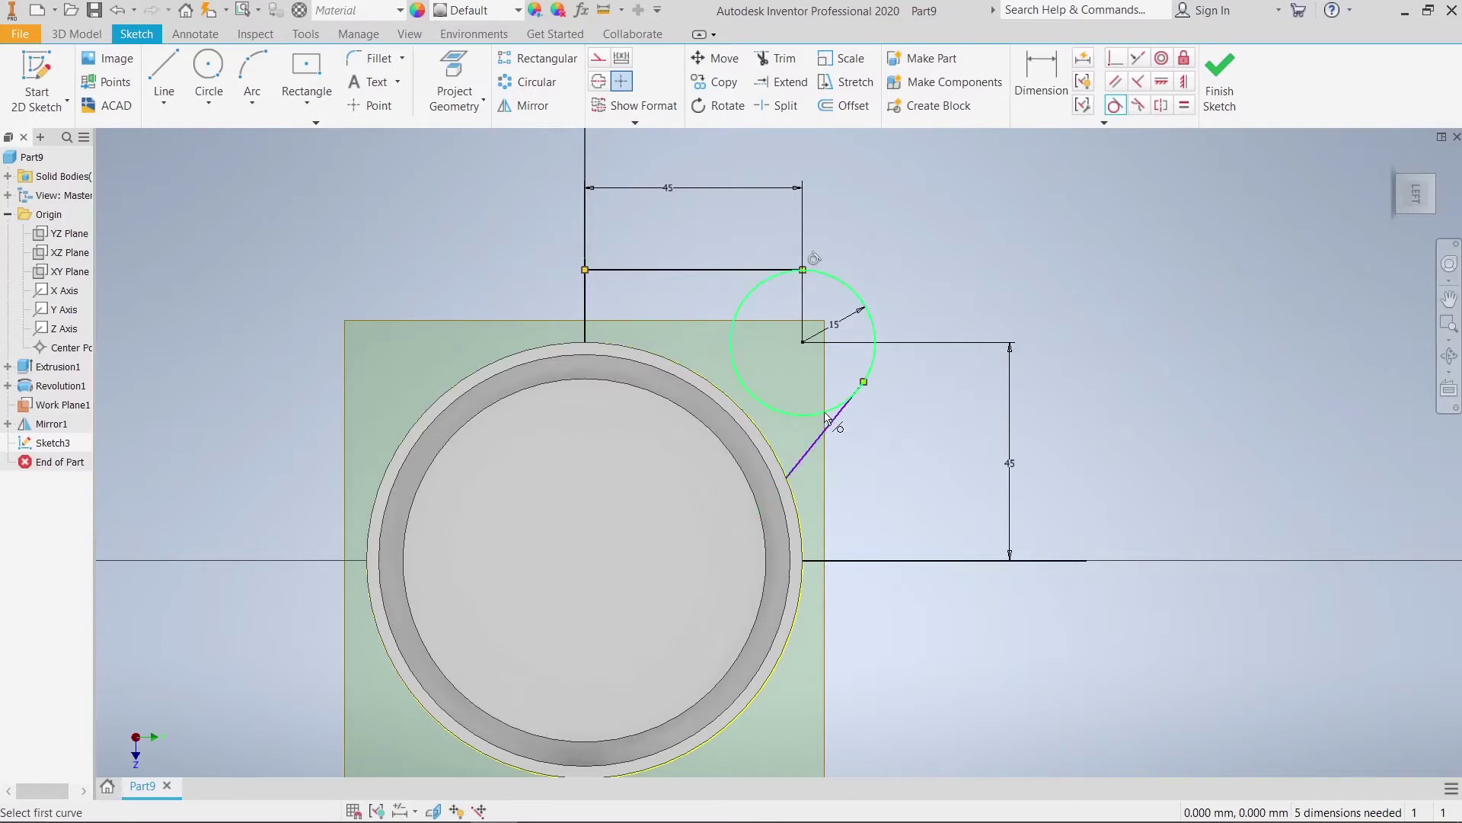
left_click(827, 411)
right_click(922, 345)
key("Escape")
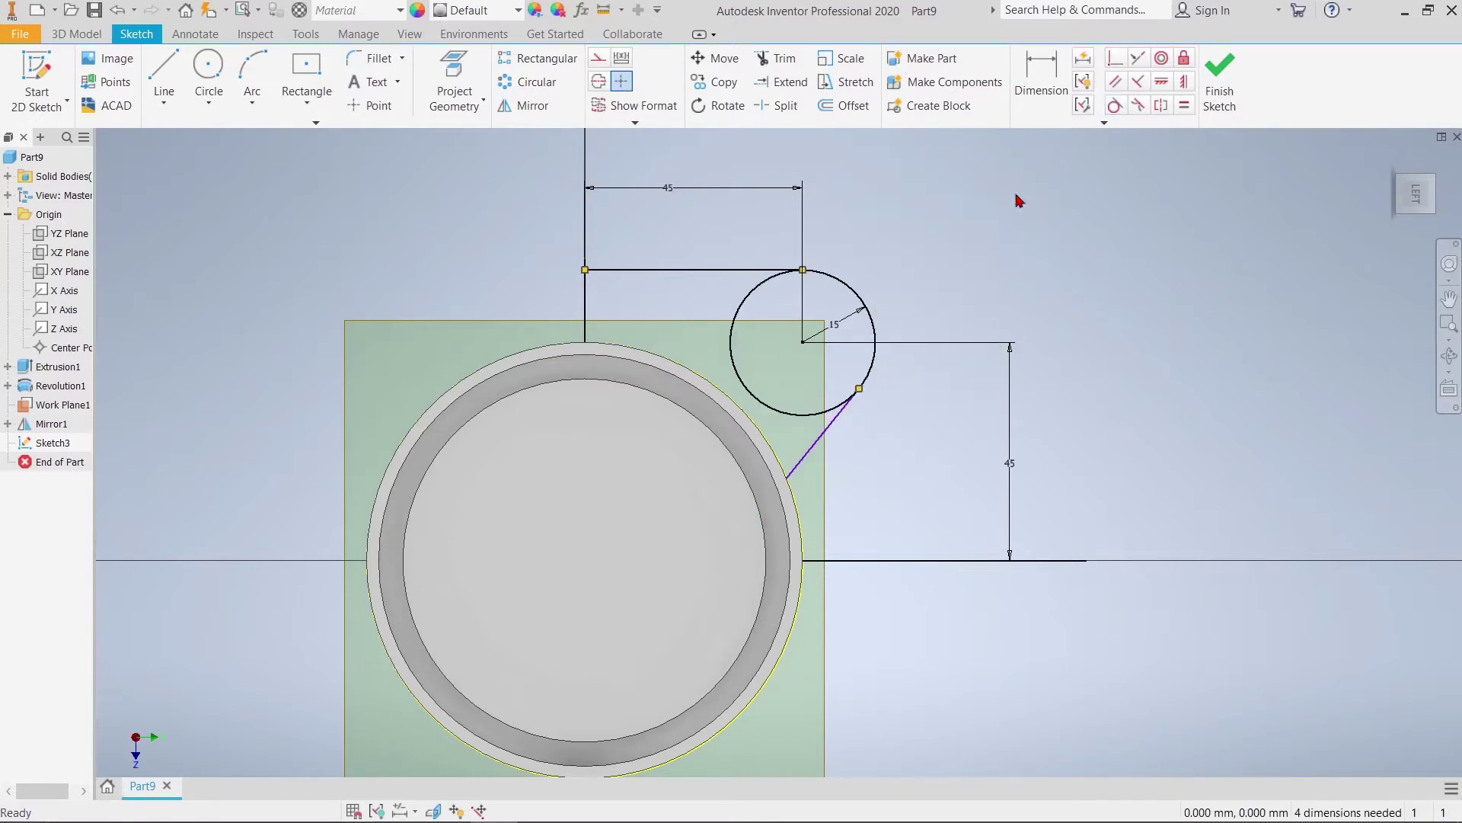
Dimension the angle between the base line and slanted line to 45°
left_click(1041, 76)
left_click(904, 560)
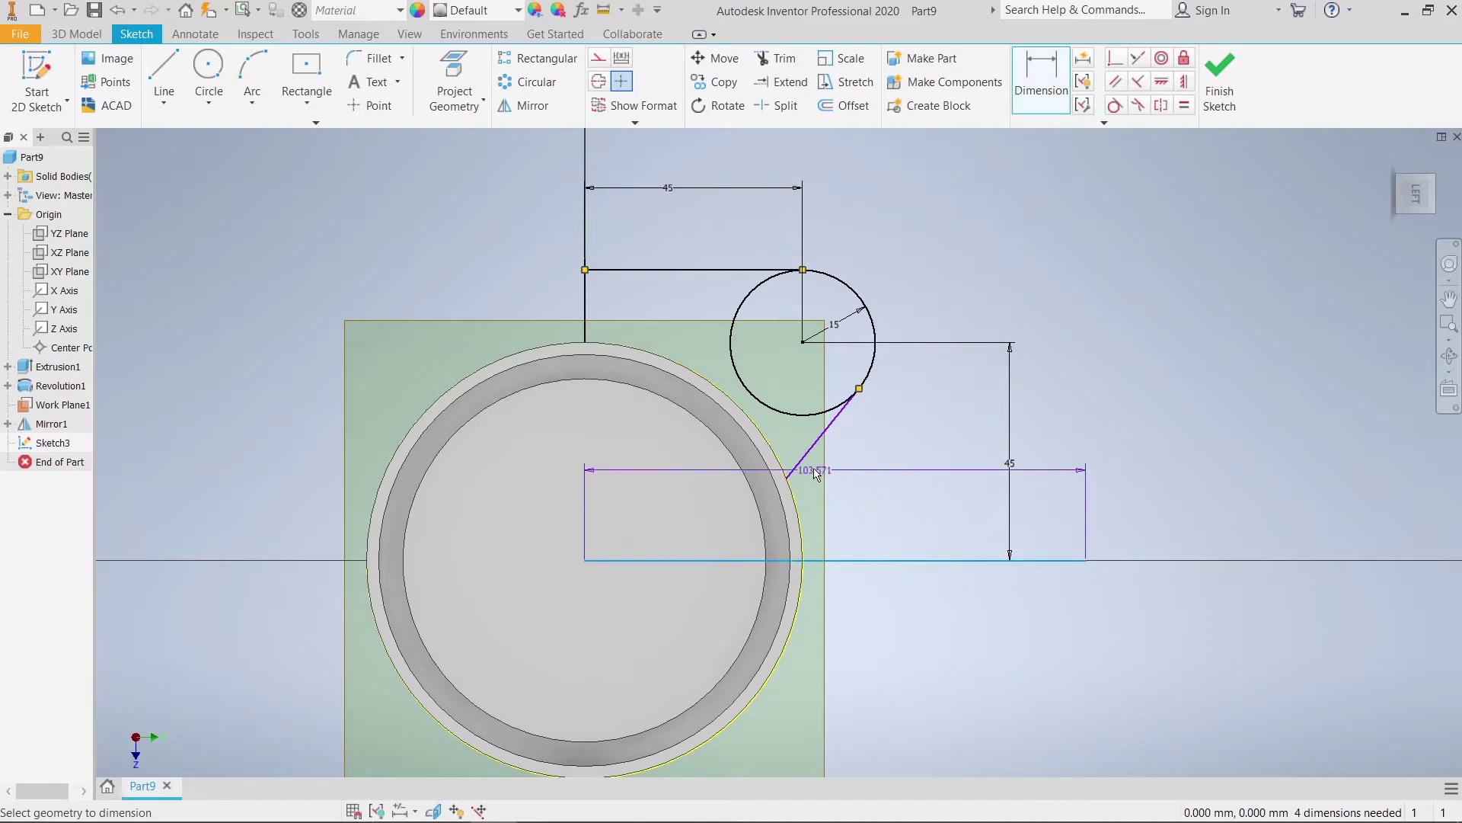
left_click(827, 433)
left_click(876, 483)
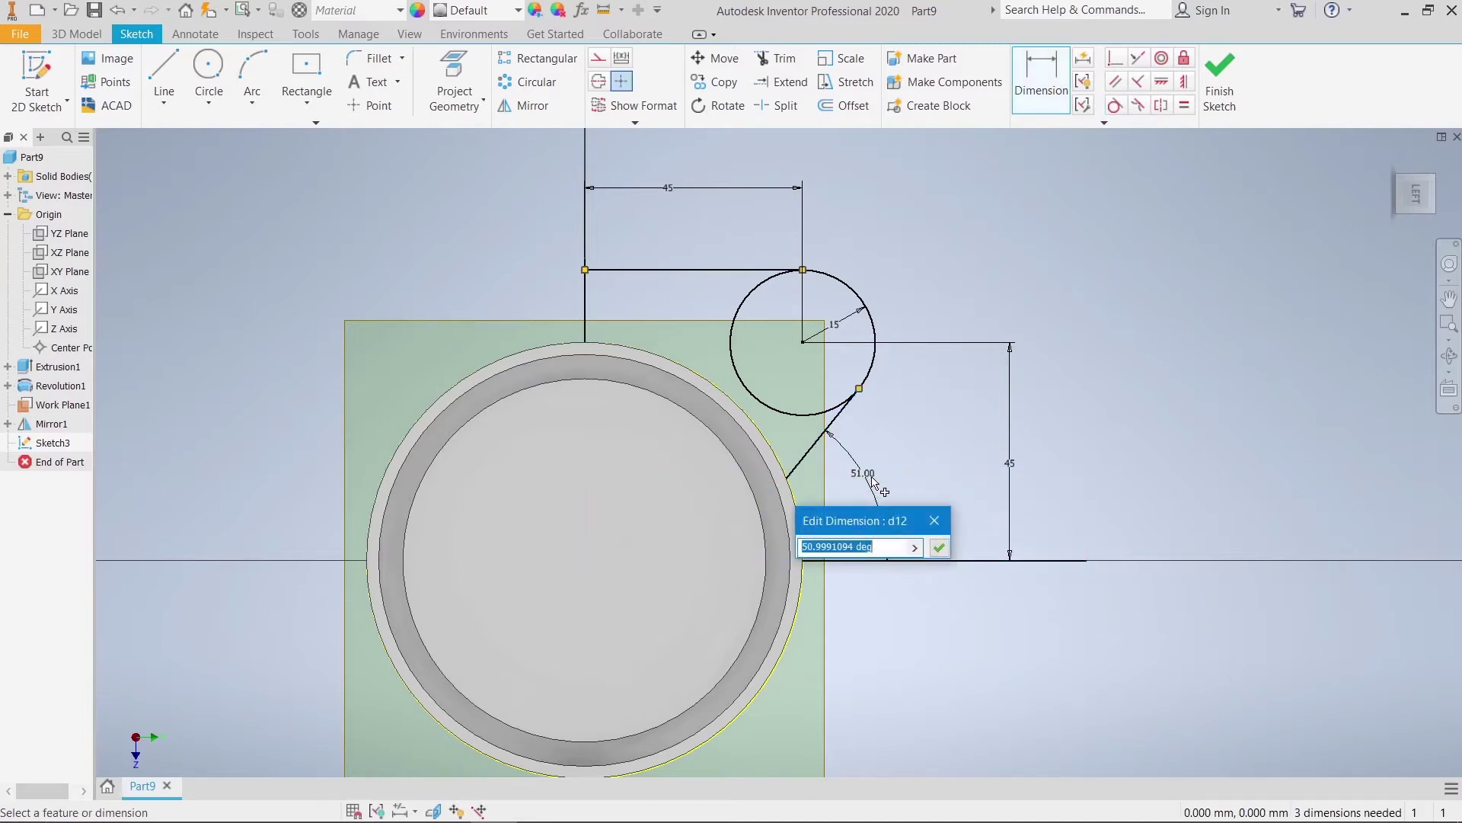
type("45")
key("Return")
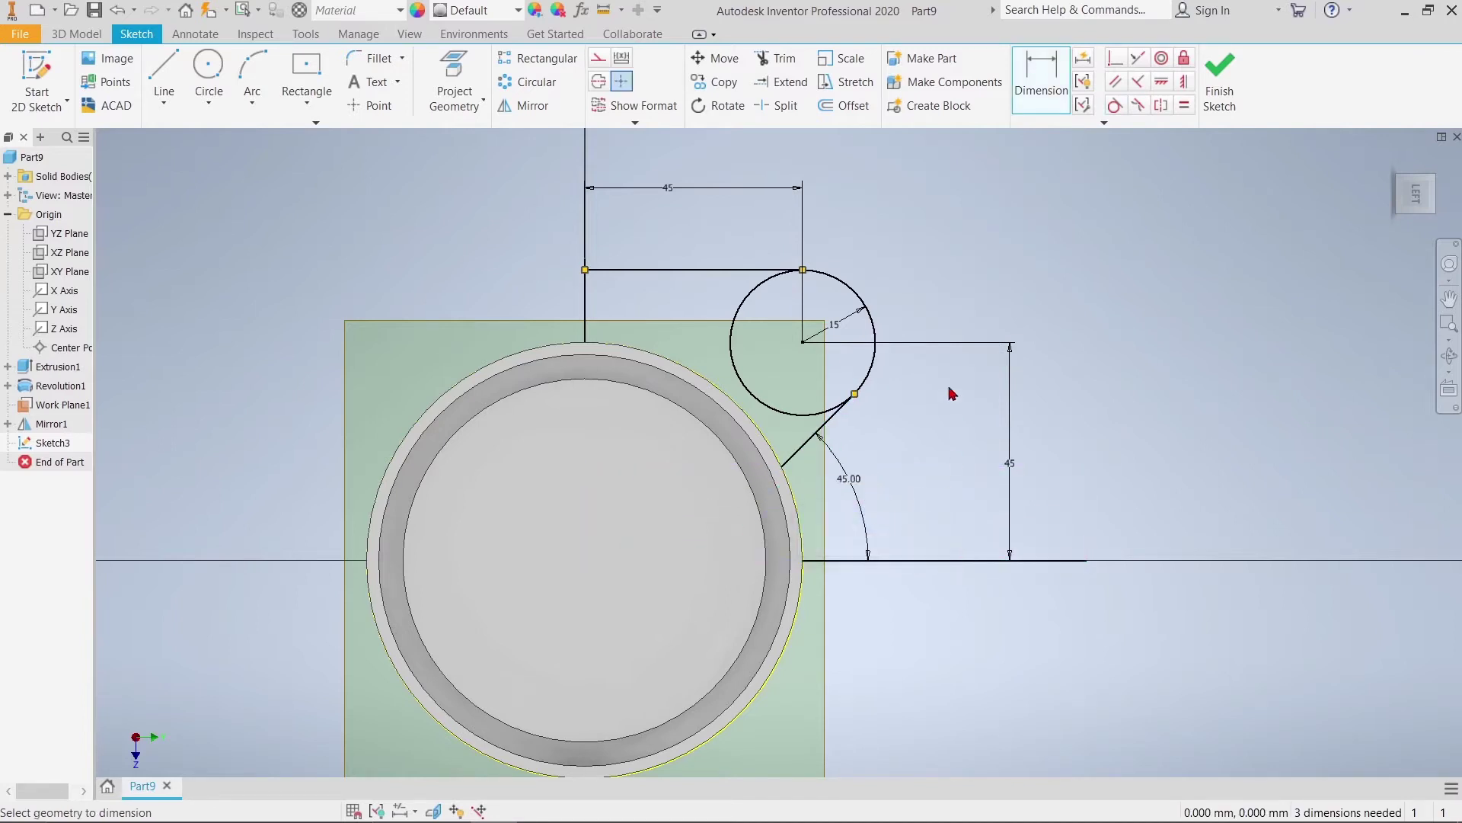
right_click(950, 392)
left_click(1014, 289)
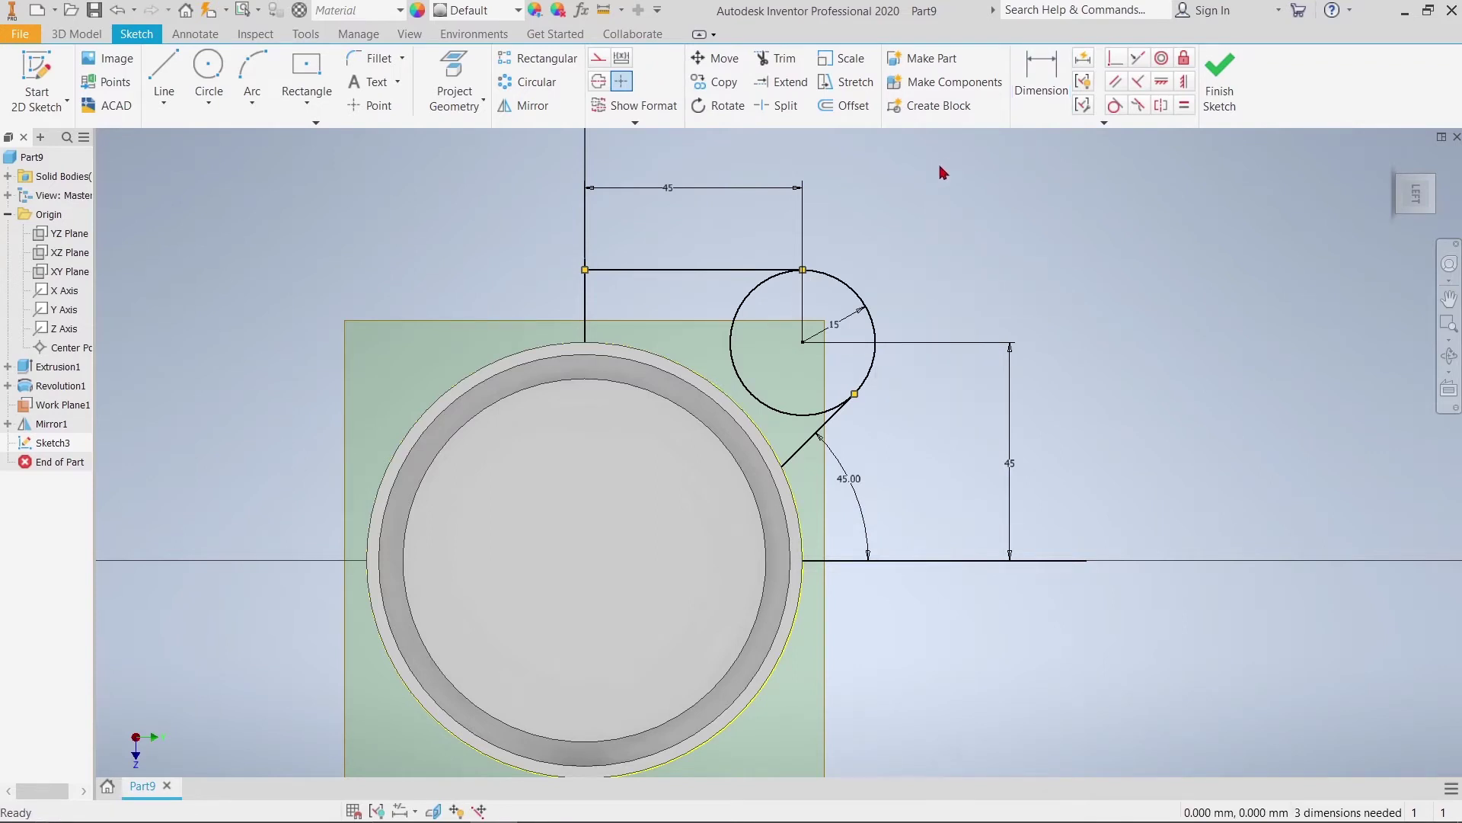
Trim away the circle's left arc and finish Sketch3
left_click(773, 60)
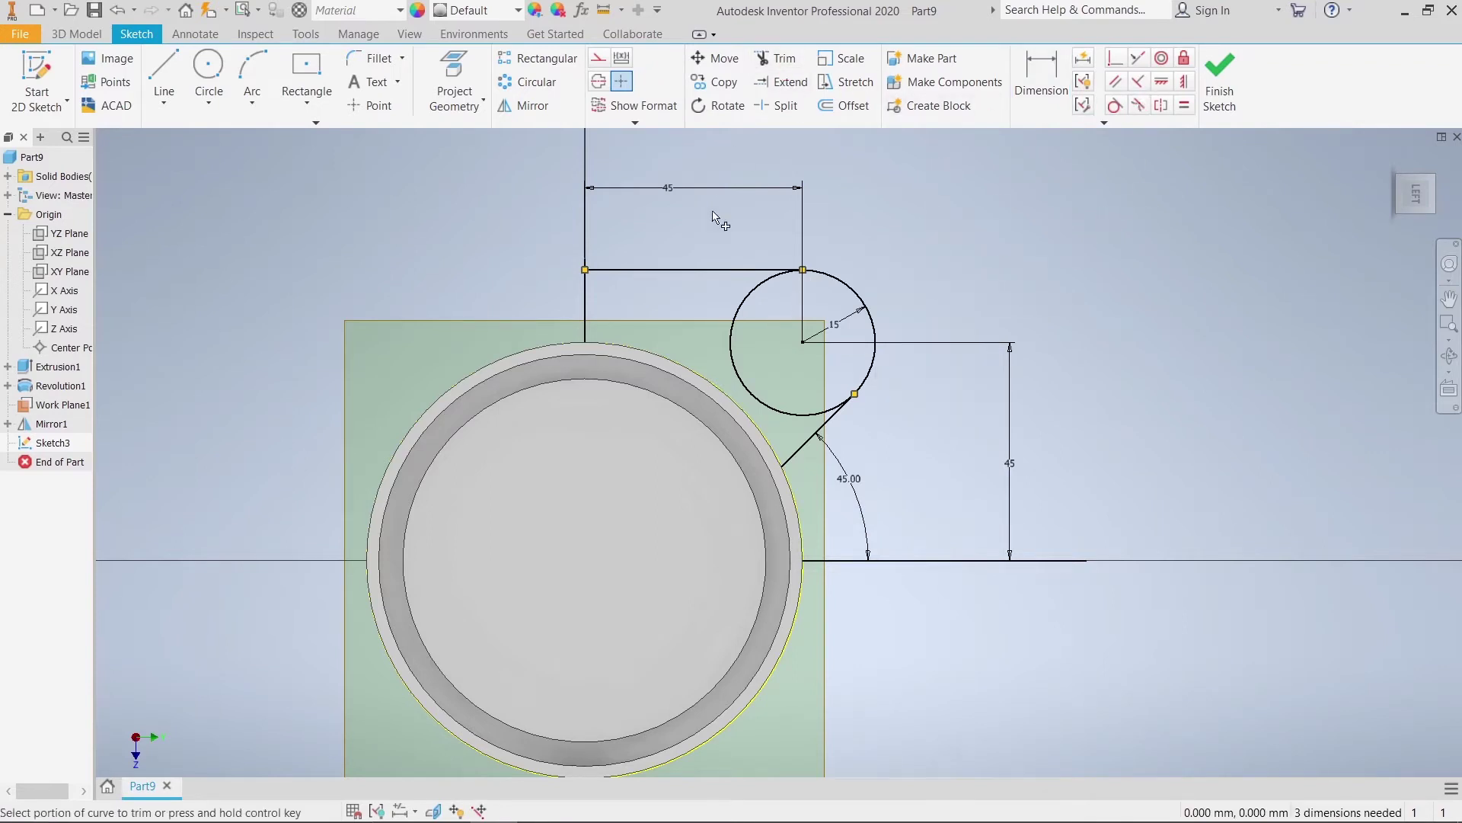
left_click(743, 325)
right_click(1072, 211)
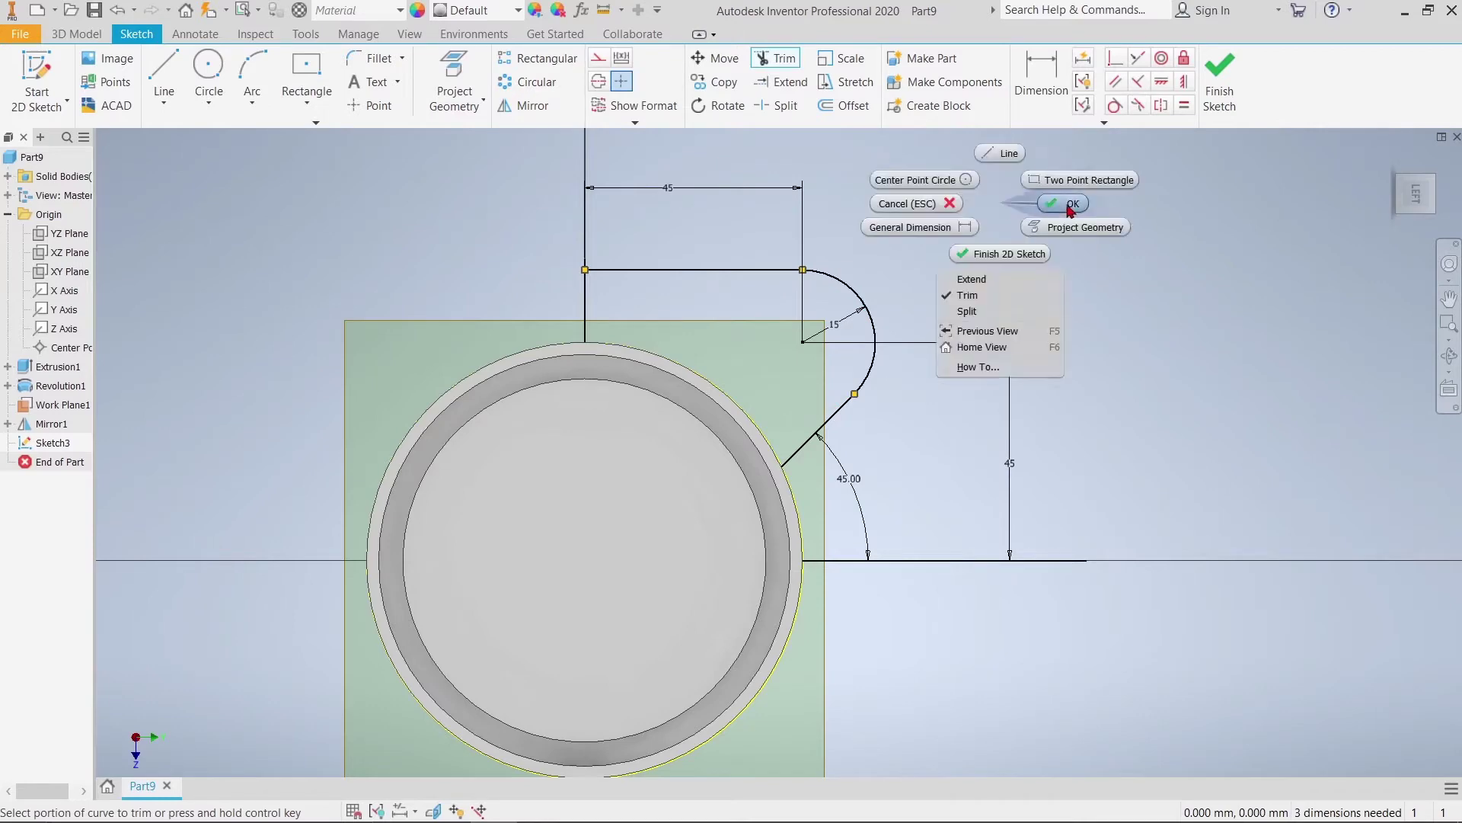
left_click(1119, 202)
left_click(1219, 80)
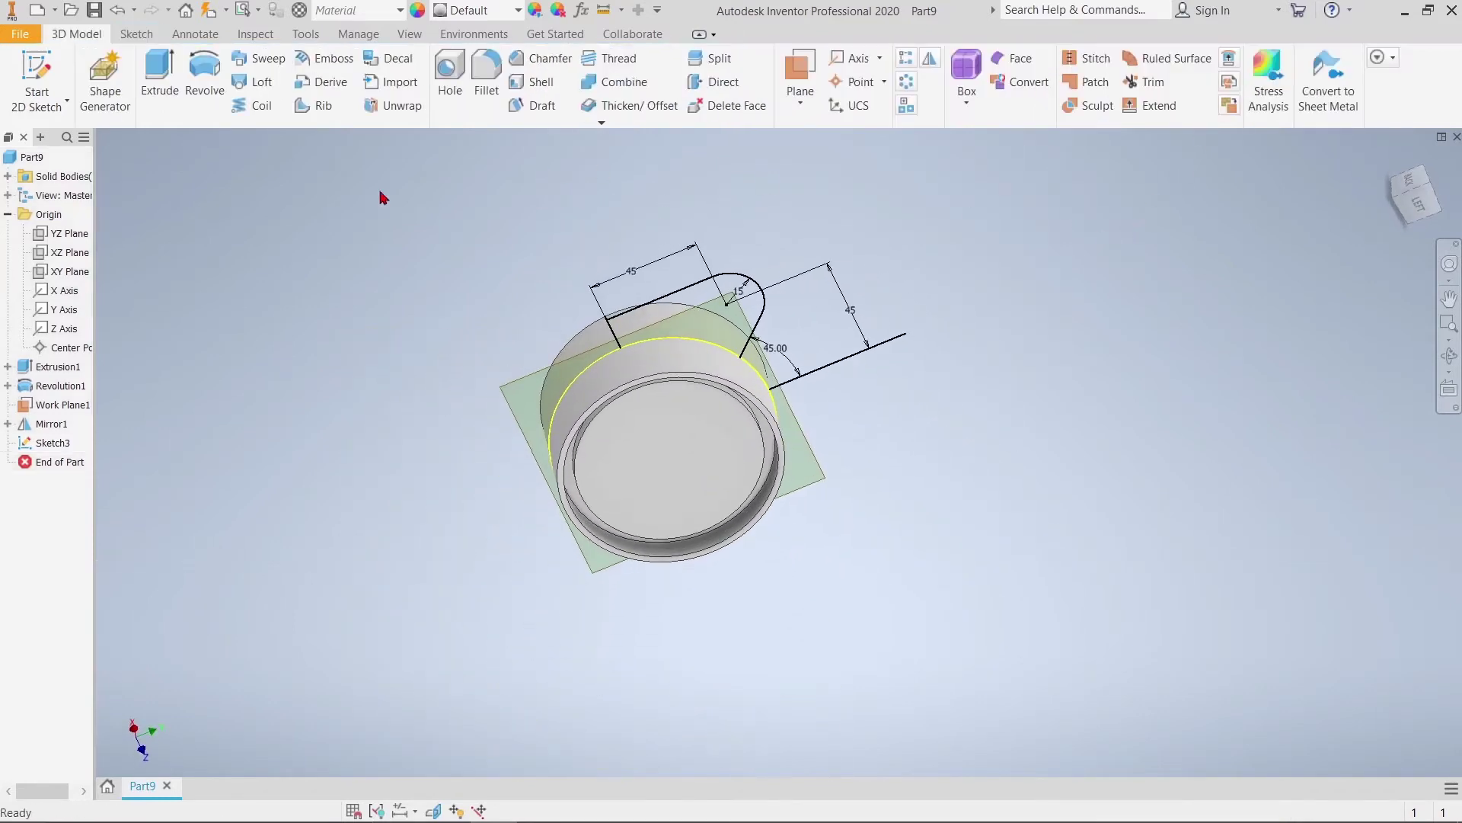
Extrude the tab profile 10 mm symmetric about the sketch plane as Extrusion2
left_click(166, 85)
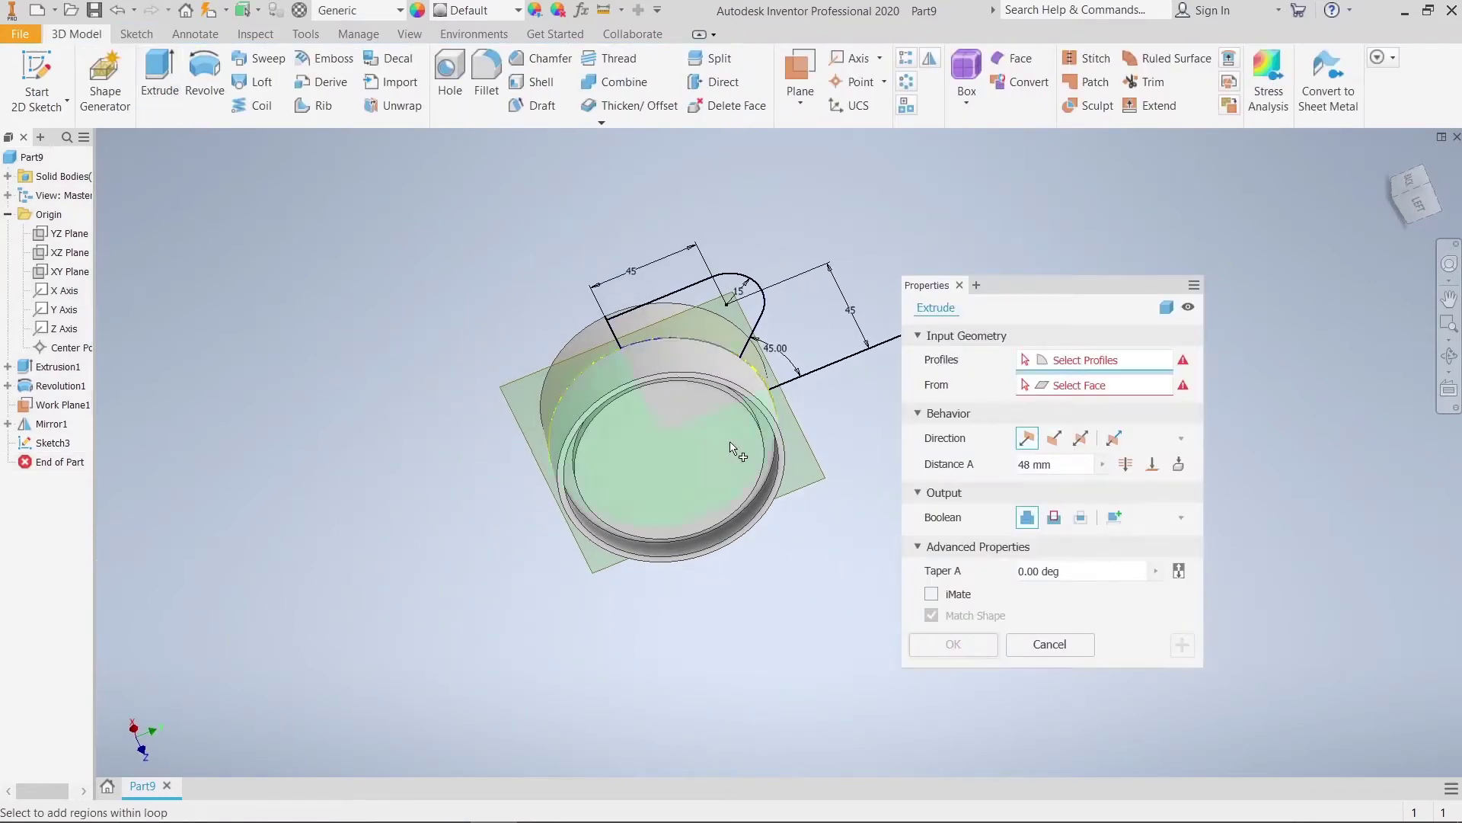
left_click(707, 300)
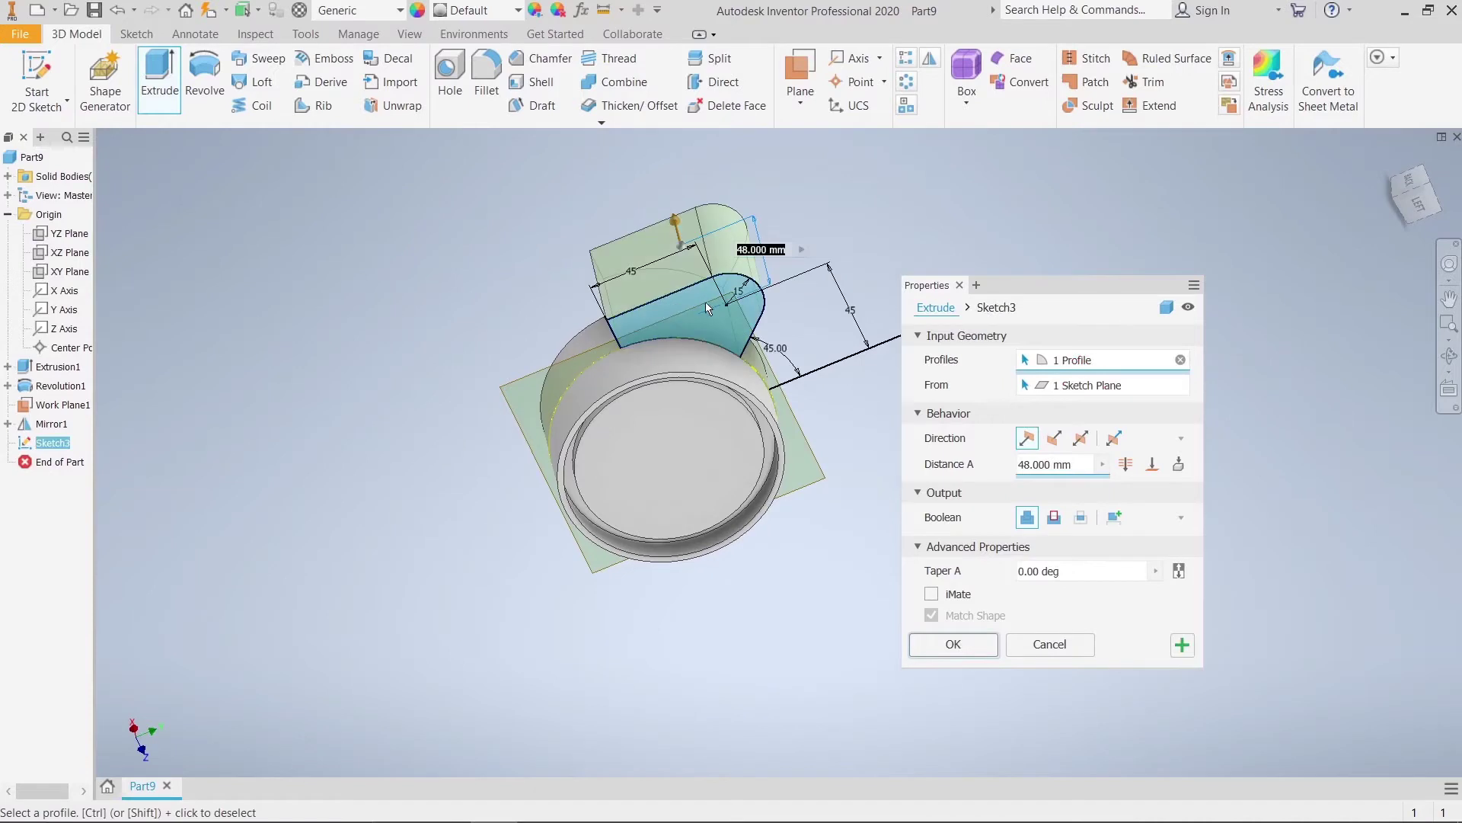
left_click(1080, 455)
type("10")
left_click(1081, 442)
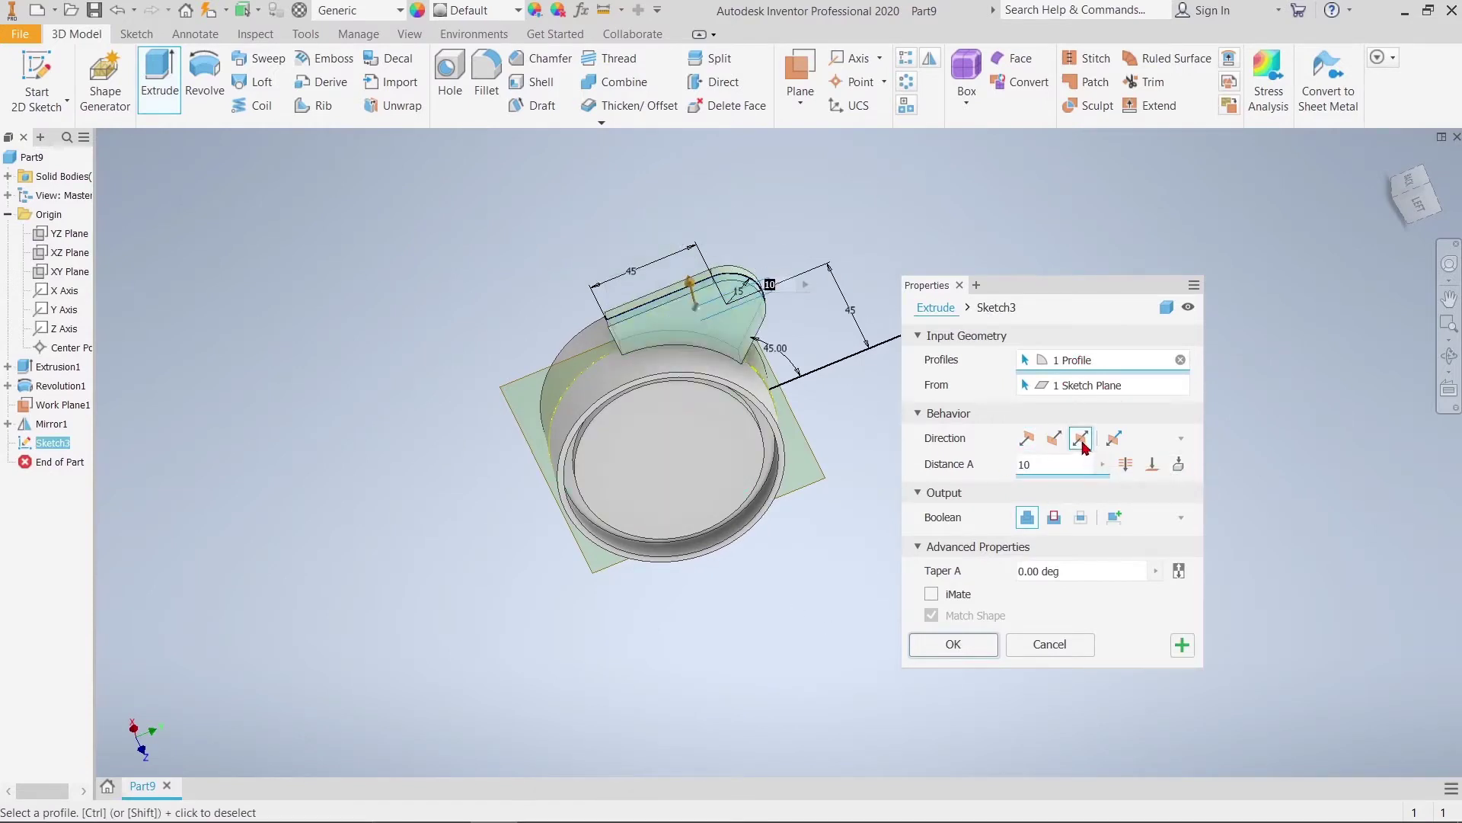
left_click(952, 644)
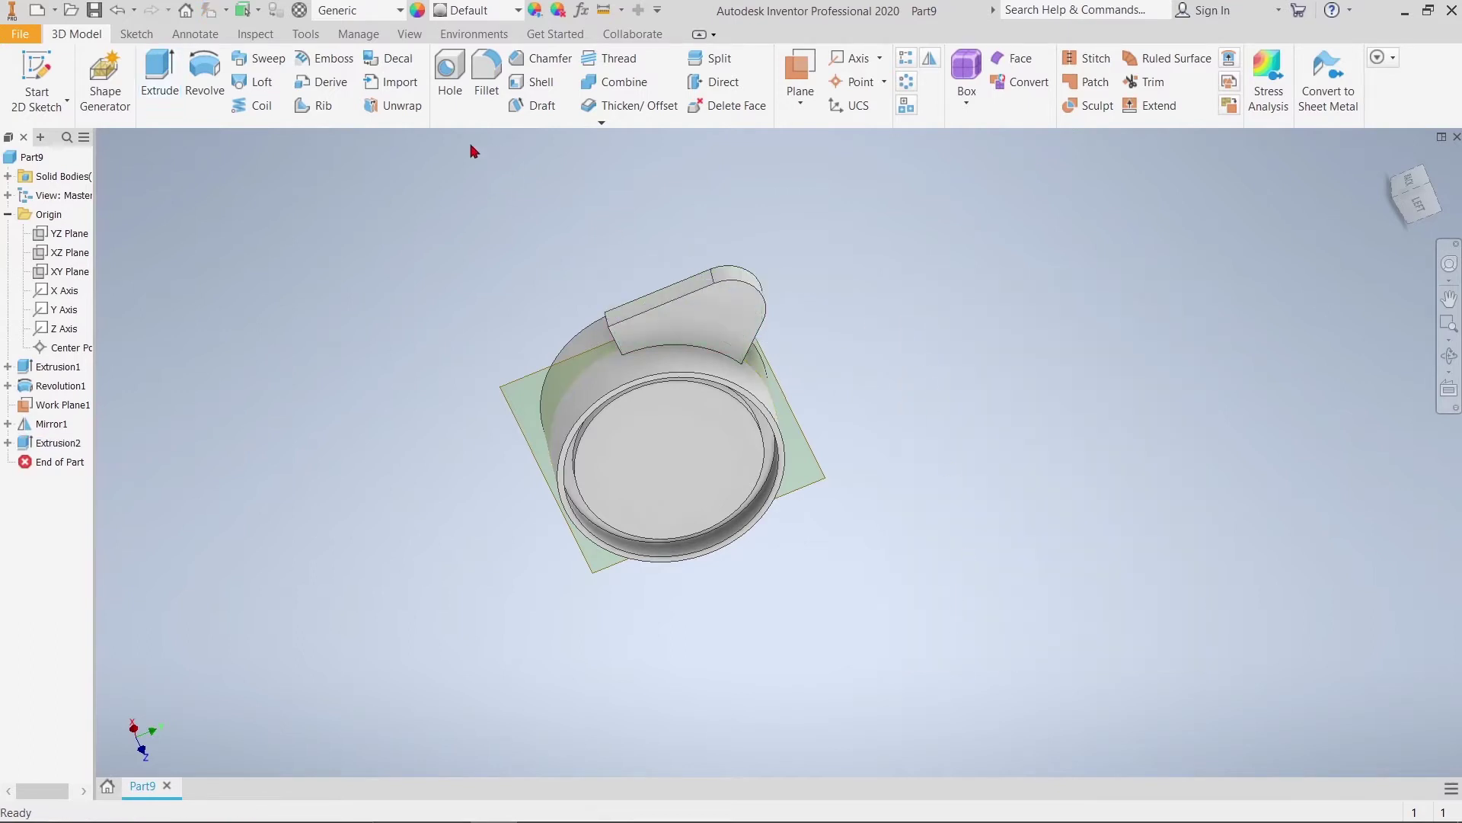
Mirror the Extrusion2 tab about the XZ Plane
left_click(929, 61)
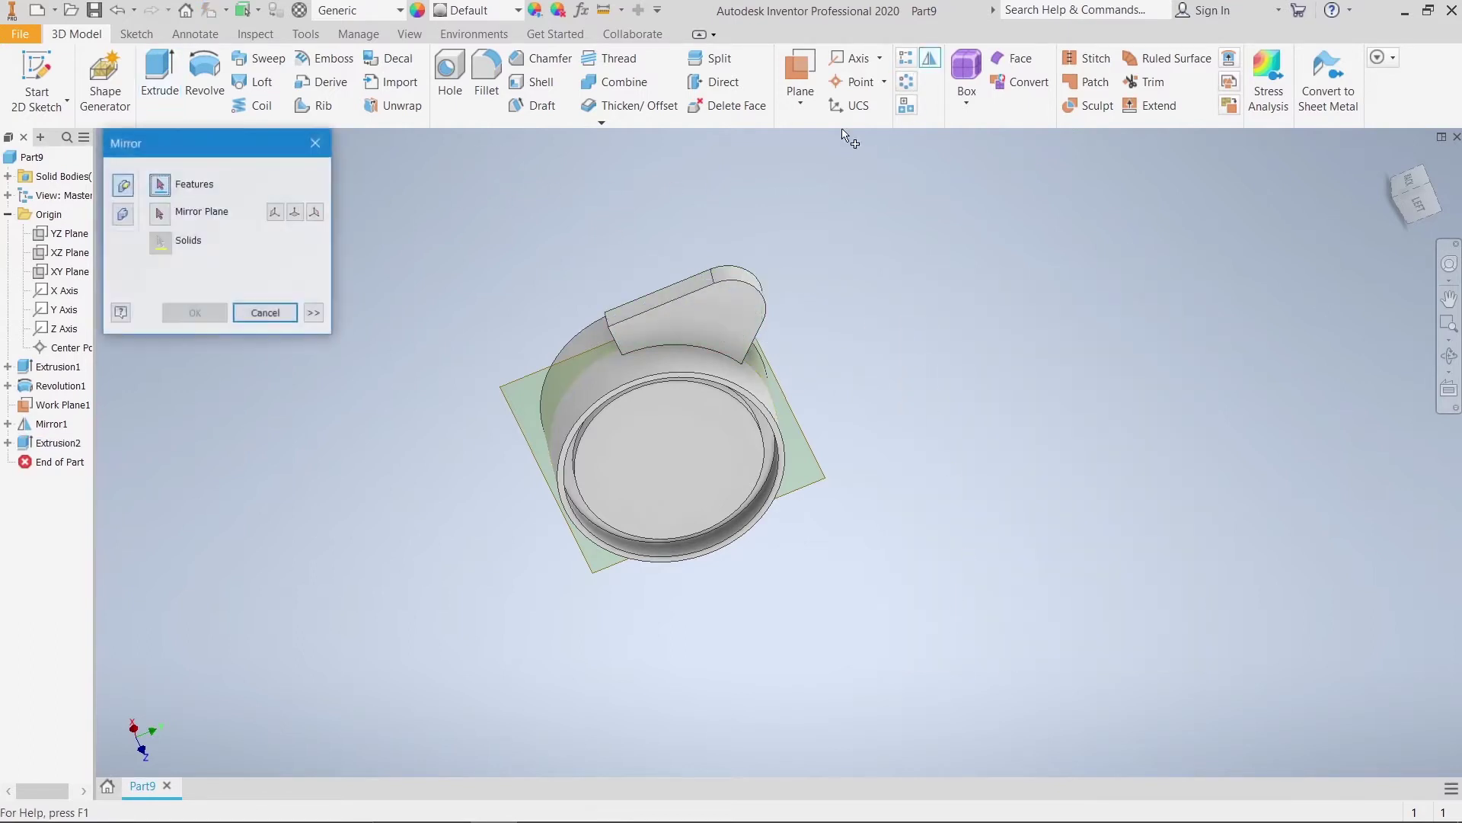
left_click(756, 288)
left_click(161, 213)
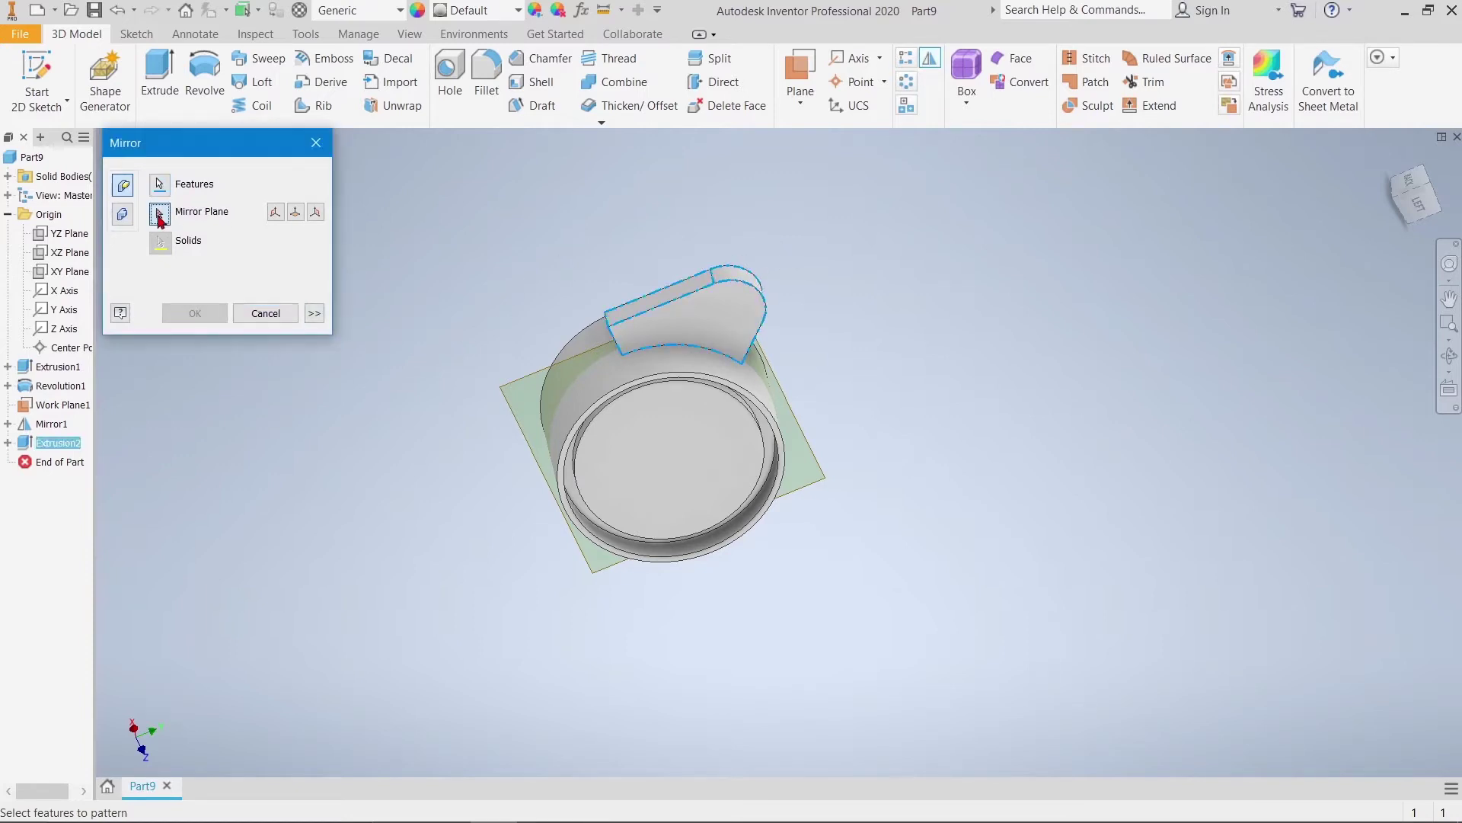
left_click(69, 252)
left_click(195, 313)
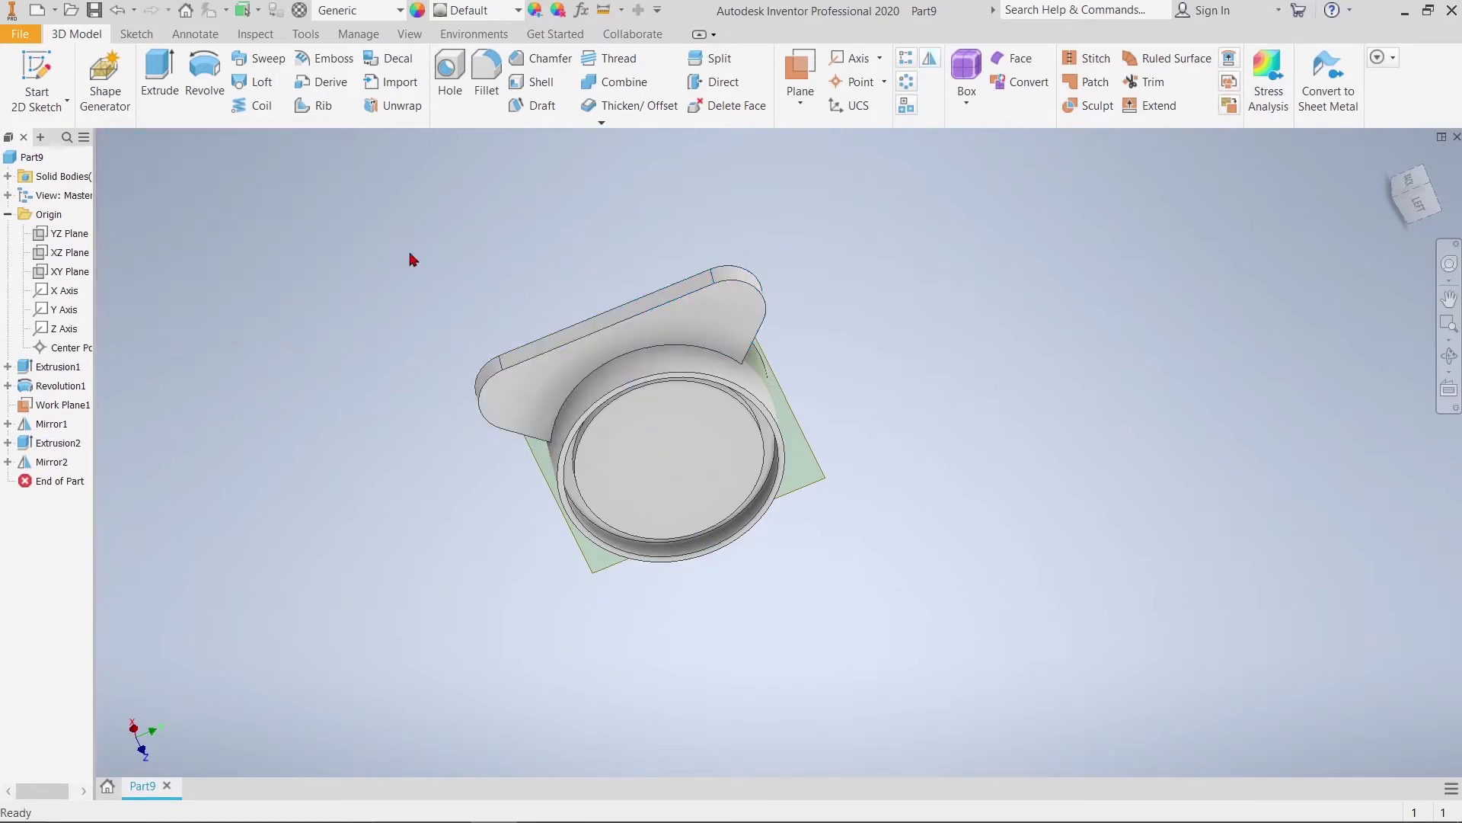
Mirror both tabs about the XY Plane, then start a new sketch on the tab face
left_click(930, 61)
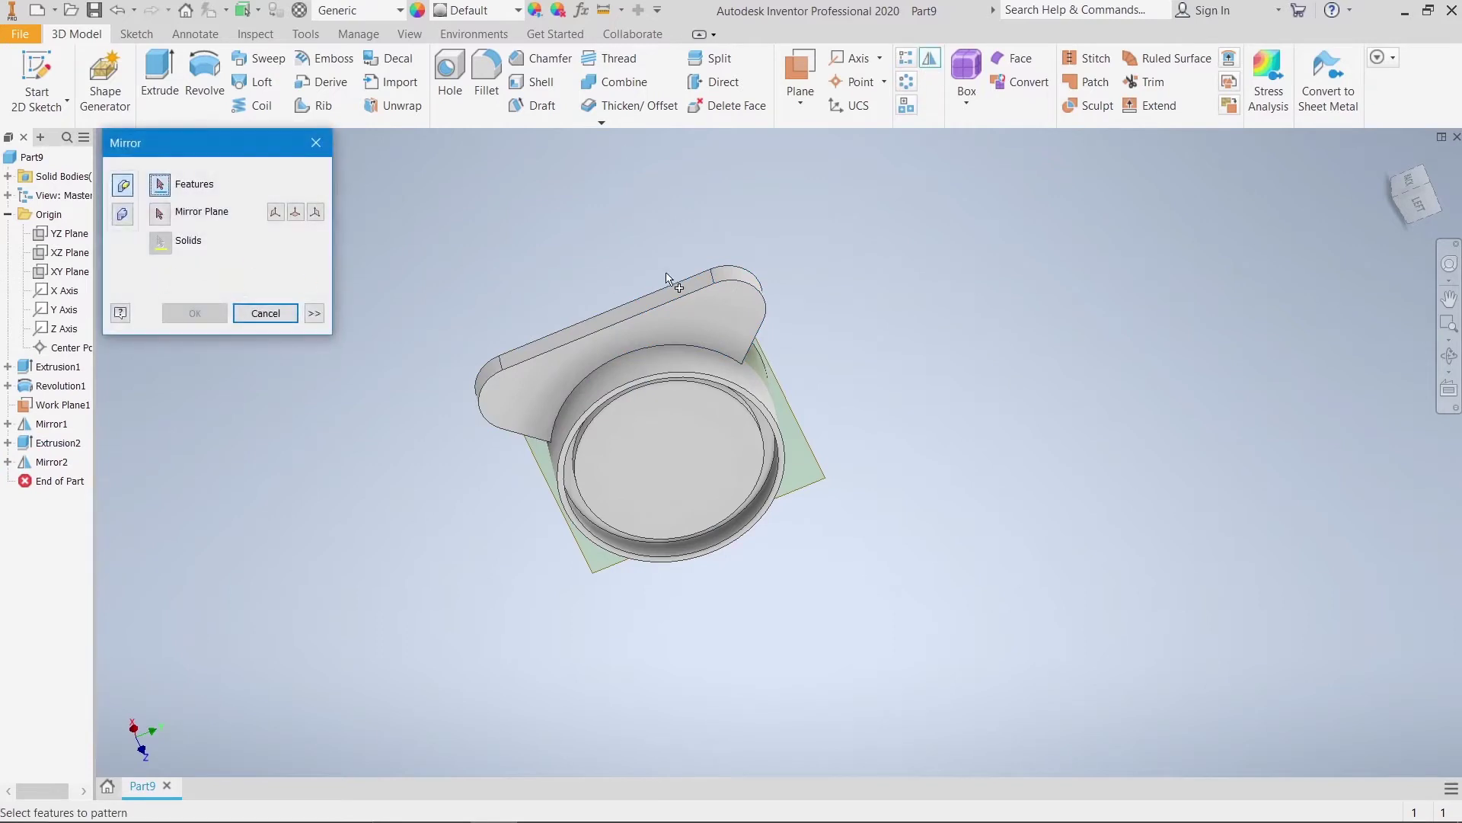
left_click(686, 297)
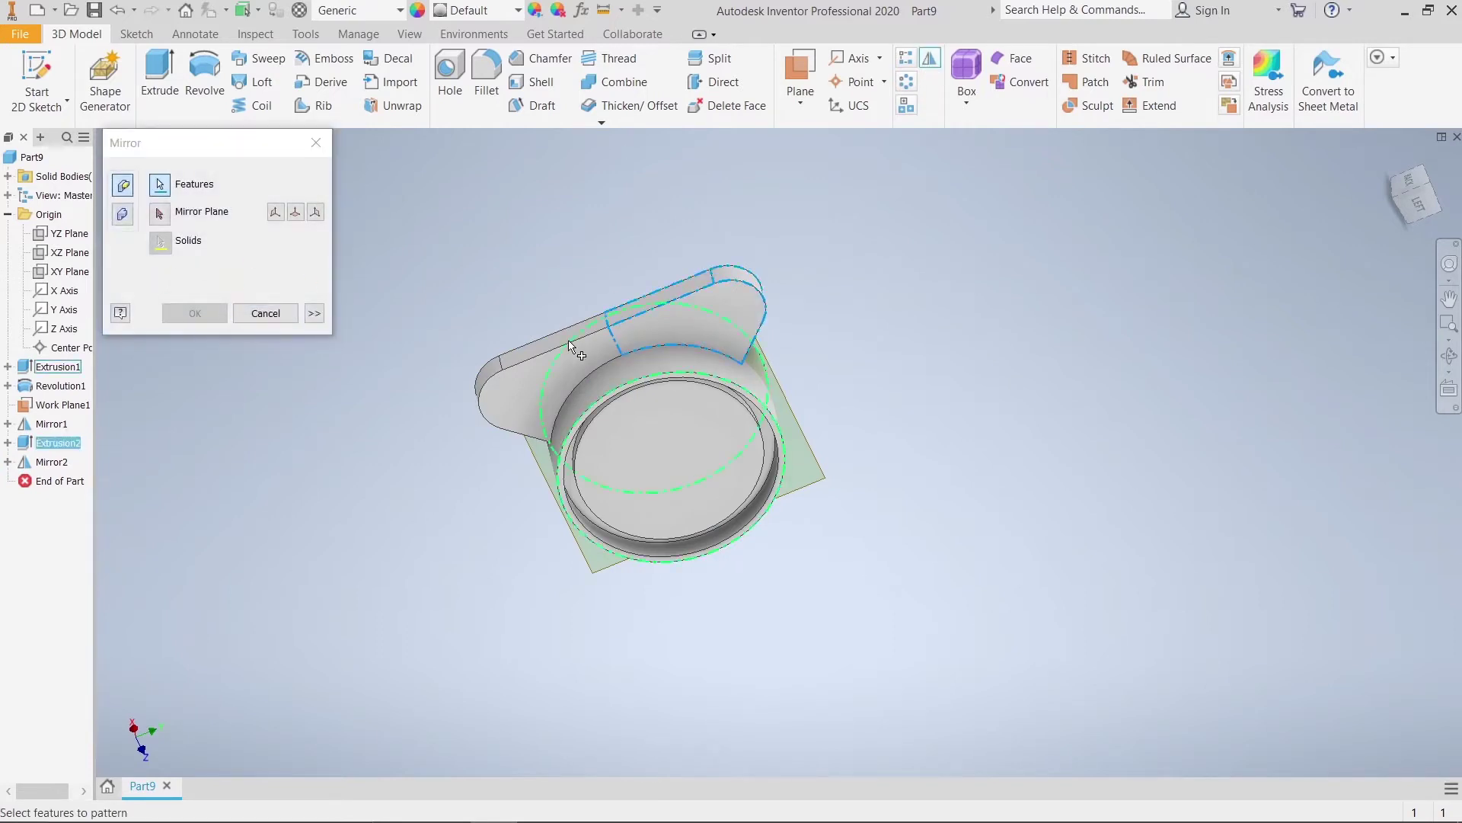
left_click(51, 463)
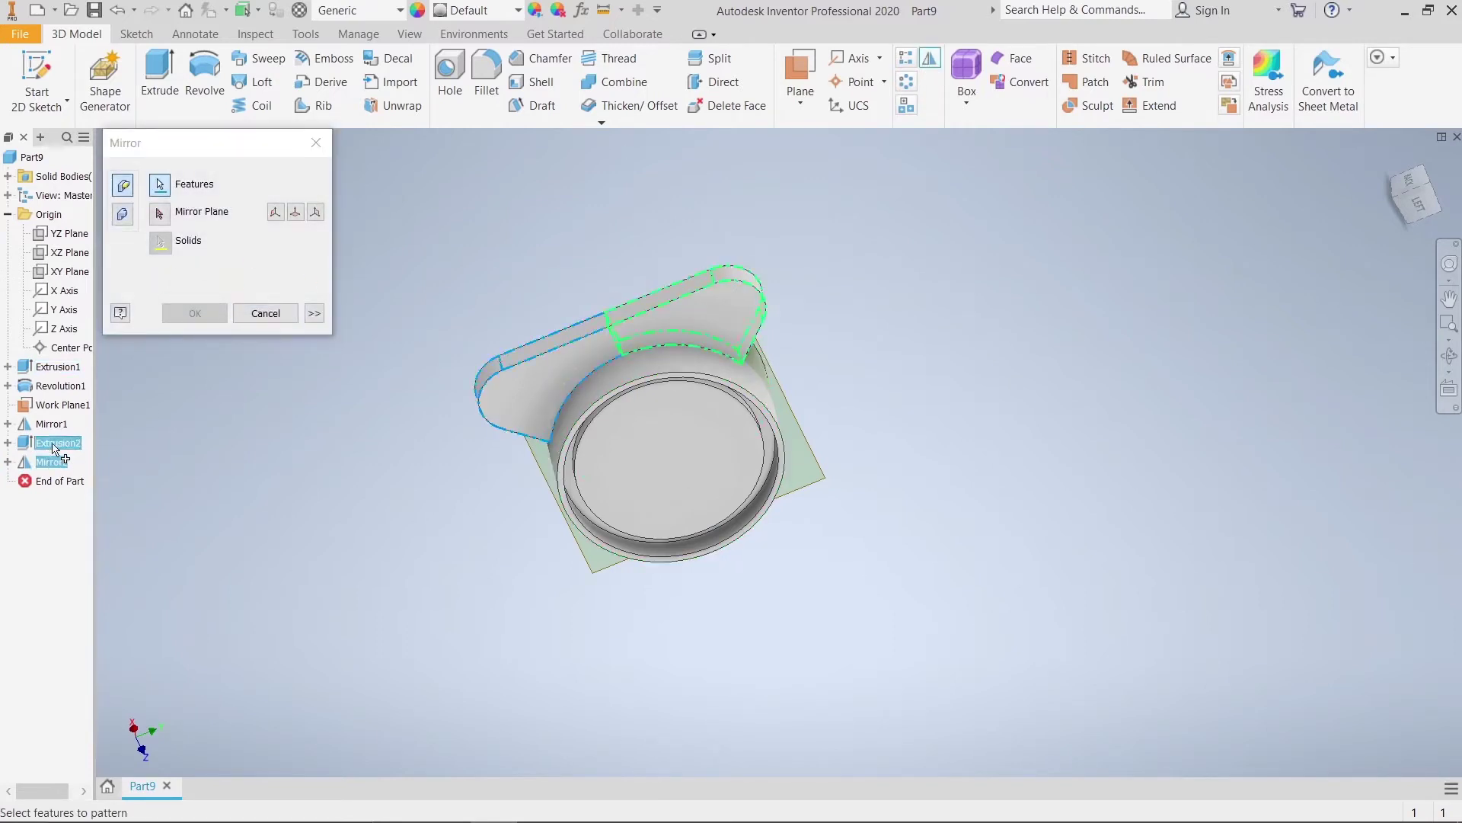
left_click(159, 213)
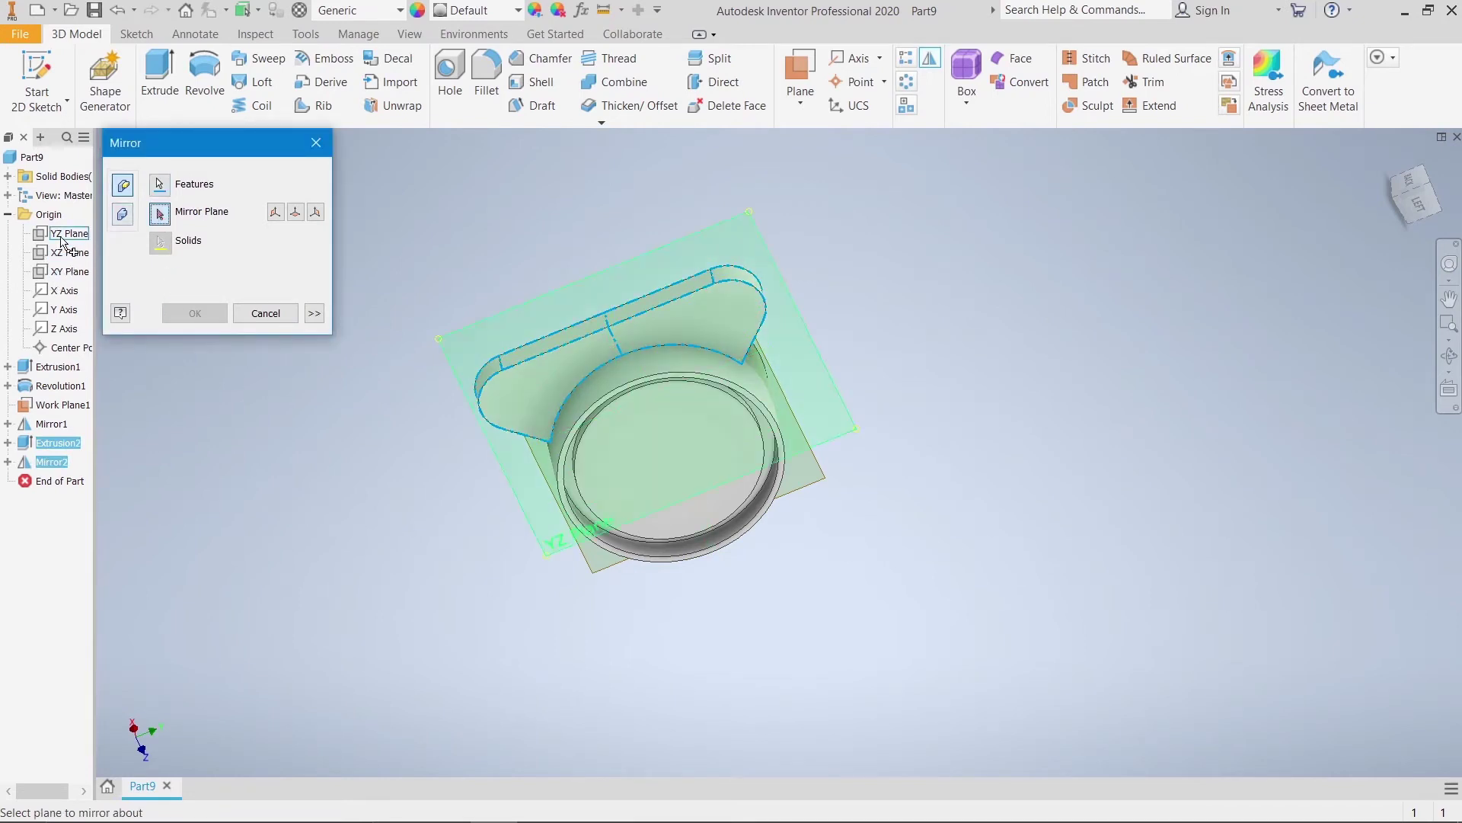
left_click(69, 280)
left_click(197, 316)
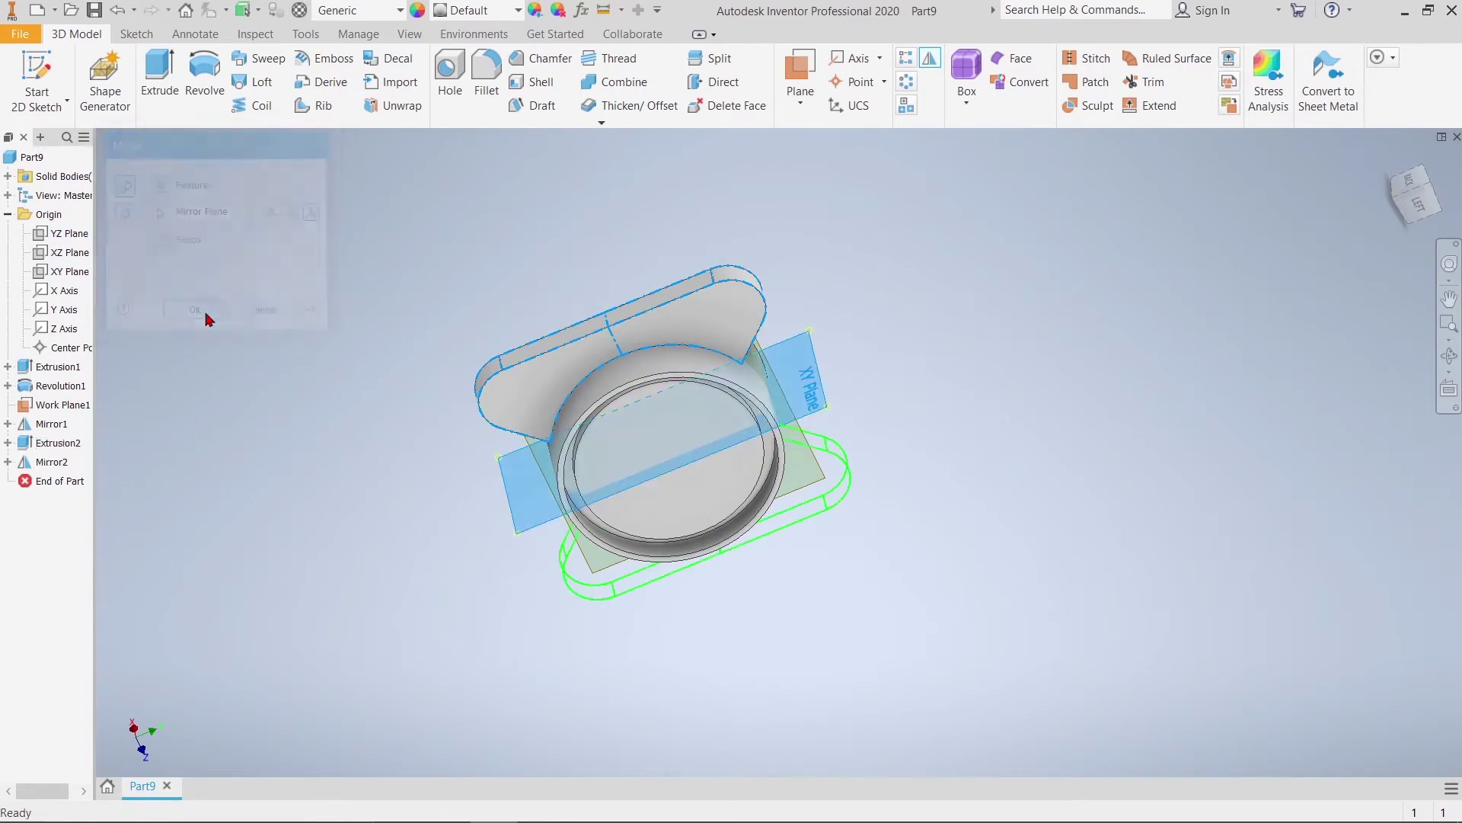
left_click(731, 319)
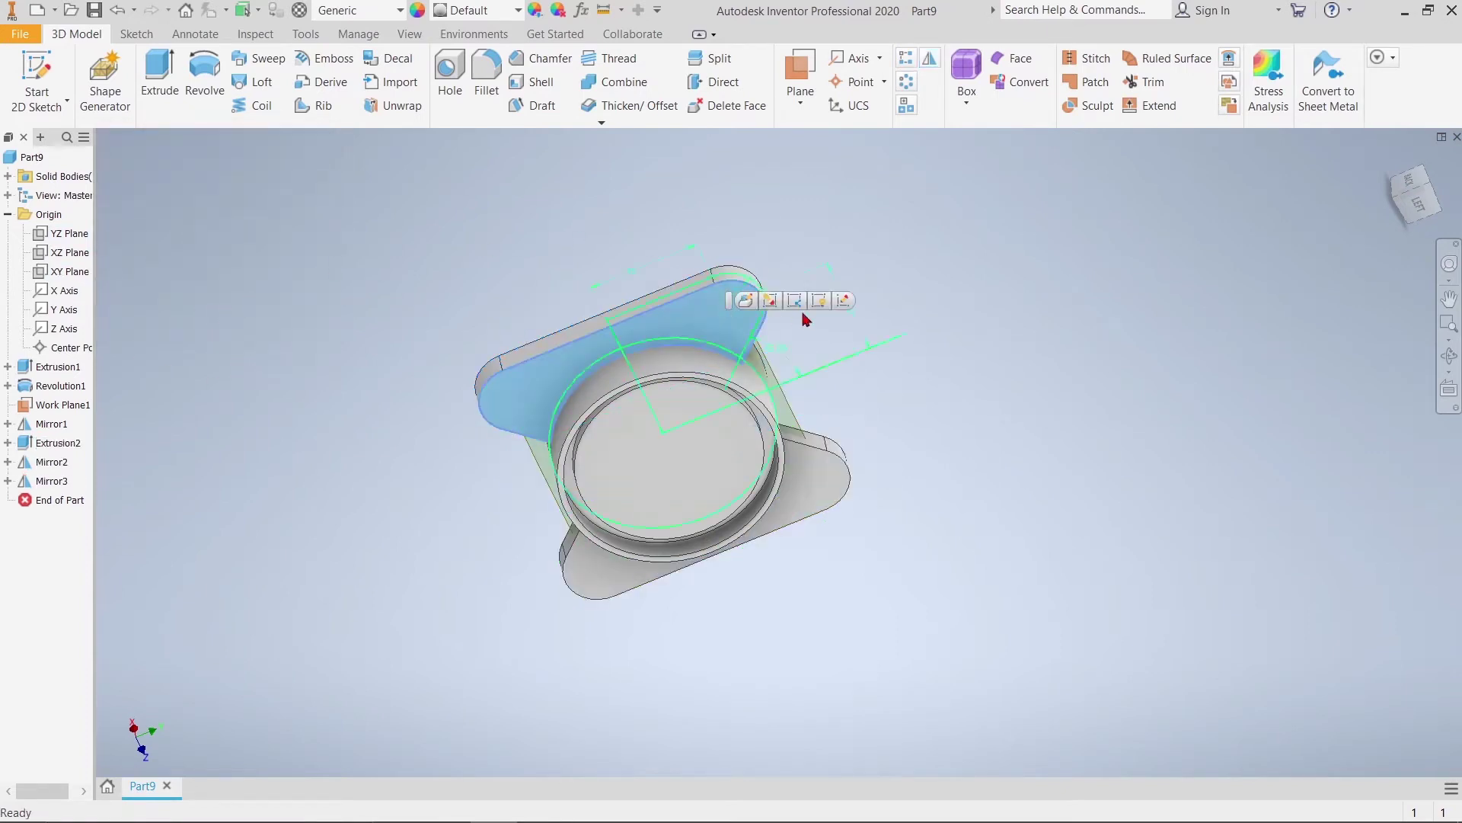
left_click(842, 300)
Draw a circle on the upper-right tab, after cancelling a first attempt
left_click(208, 73)
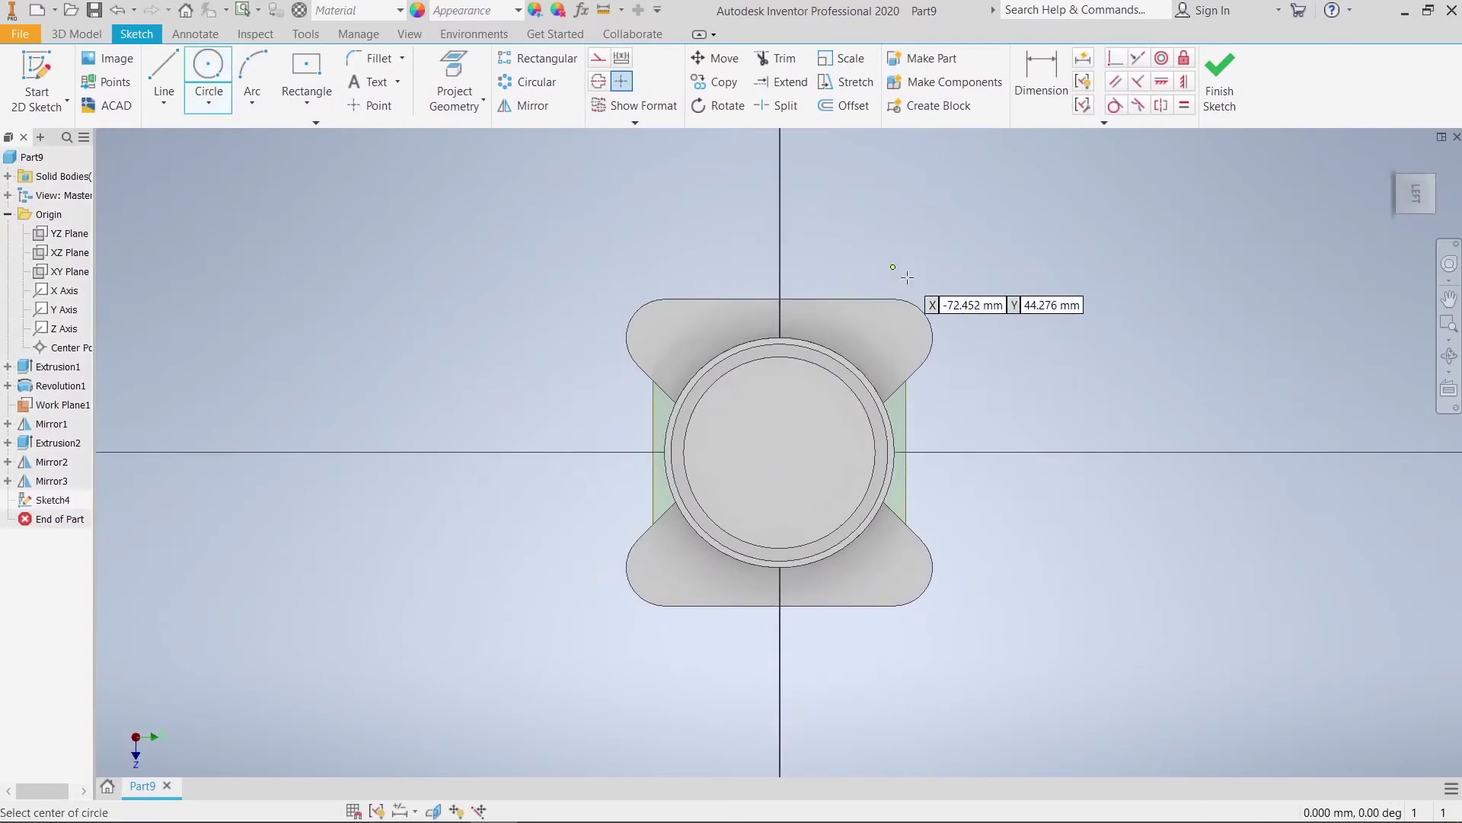
left_click(897, 337)
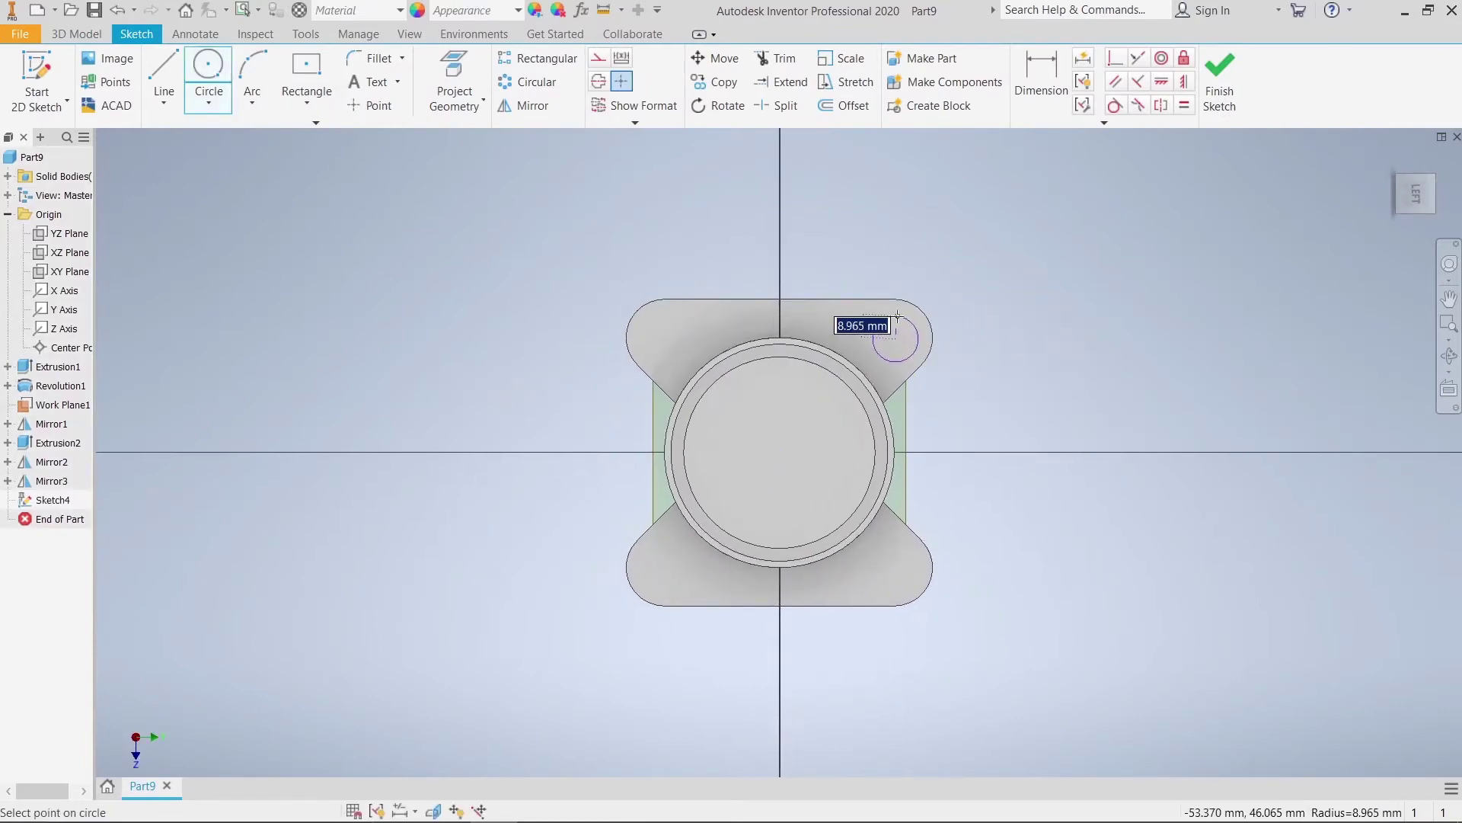
right_click(897, 315)
left_click(897, 464)
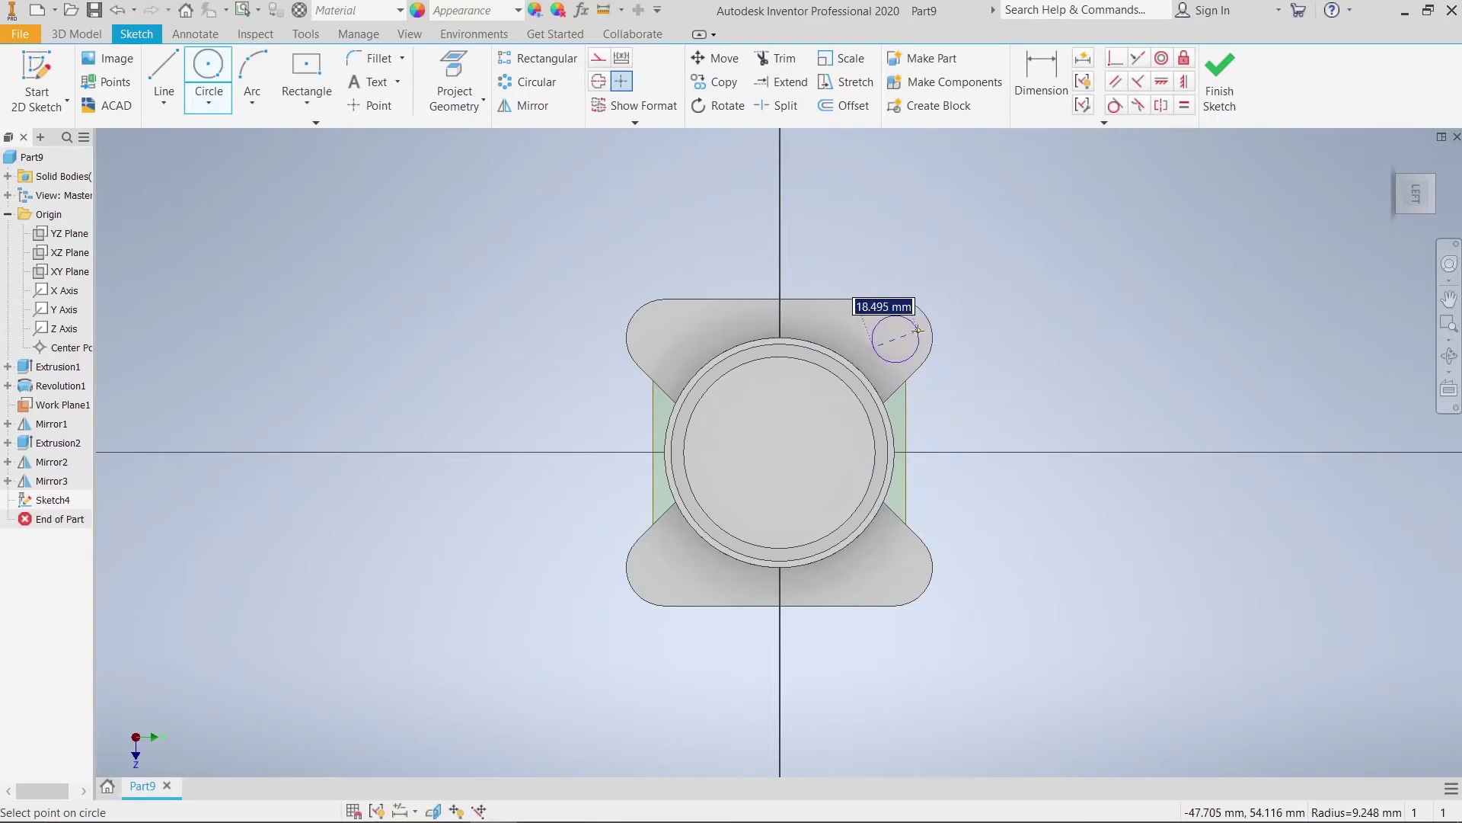
type("148")
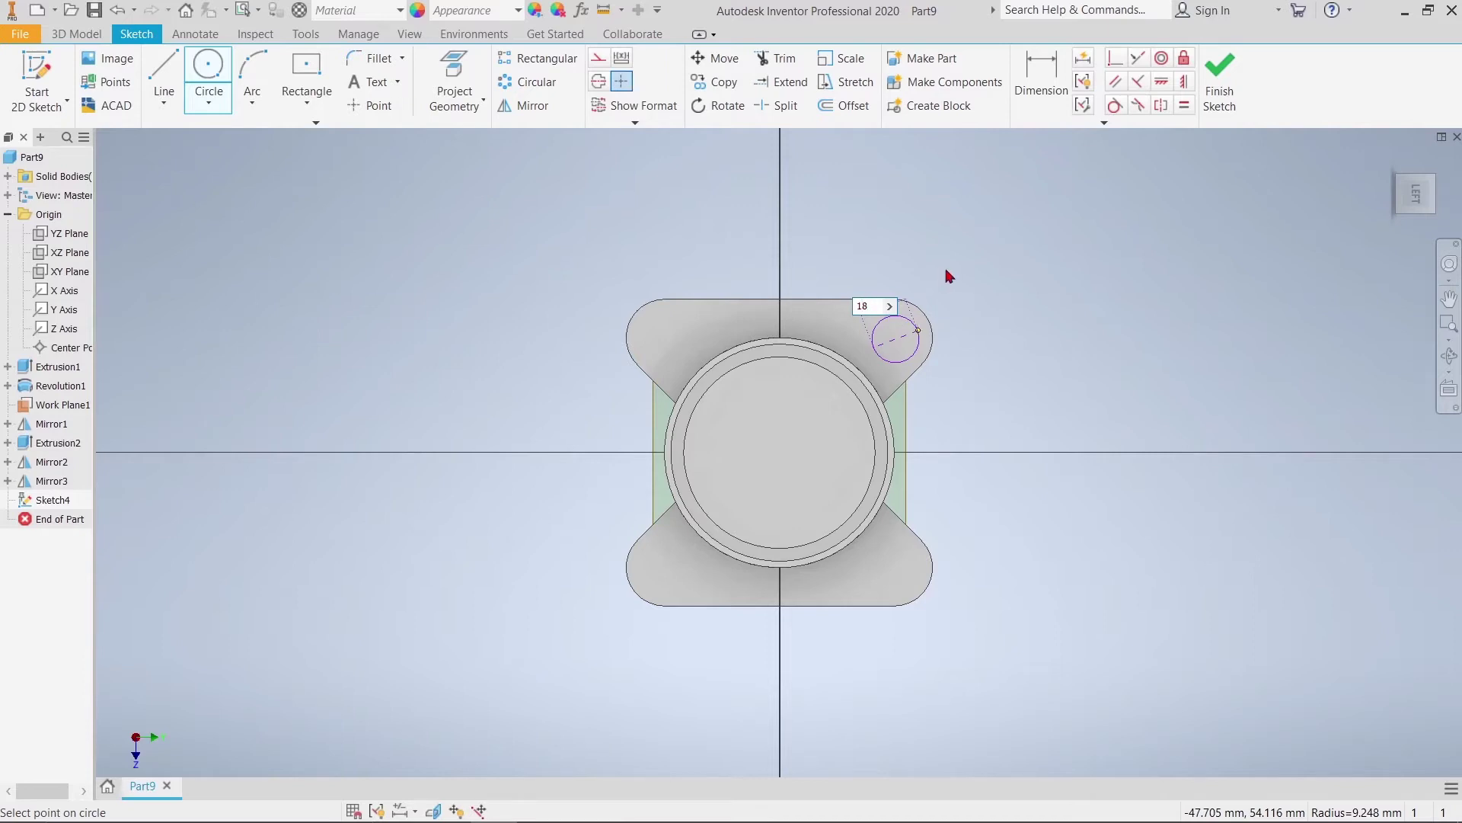
key("Escape")
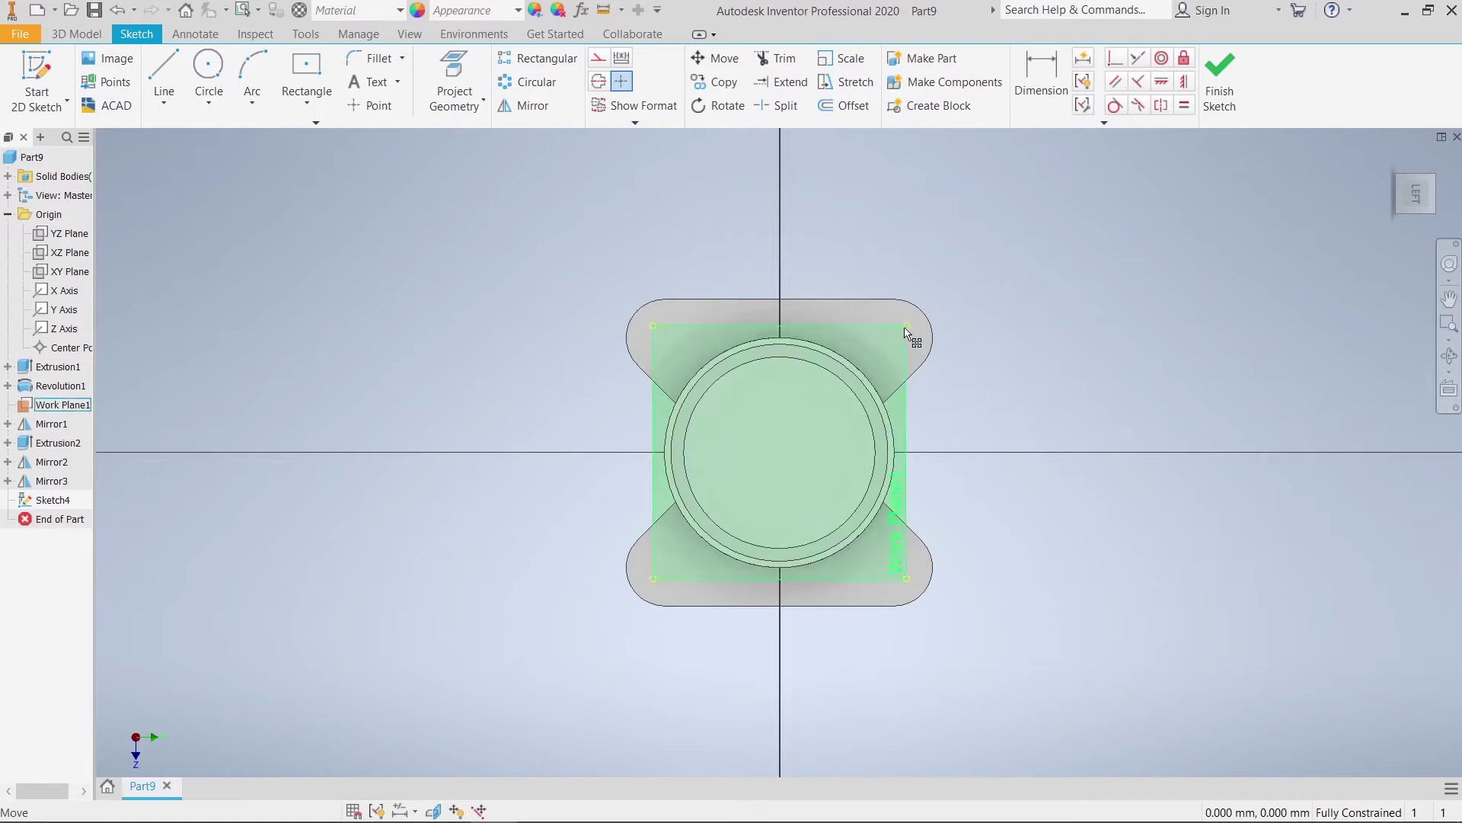
left_click(206, 72)
left_click(893, 342)
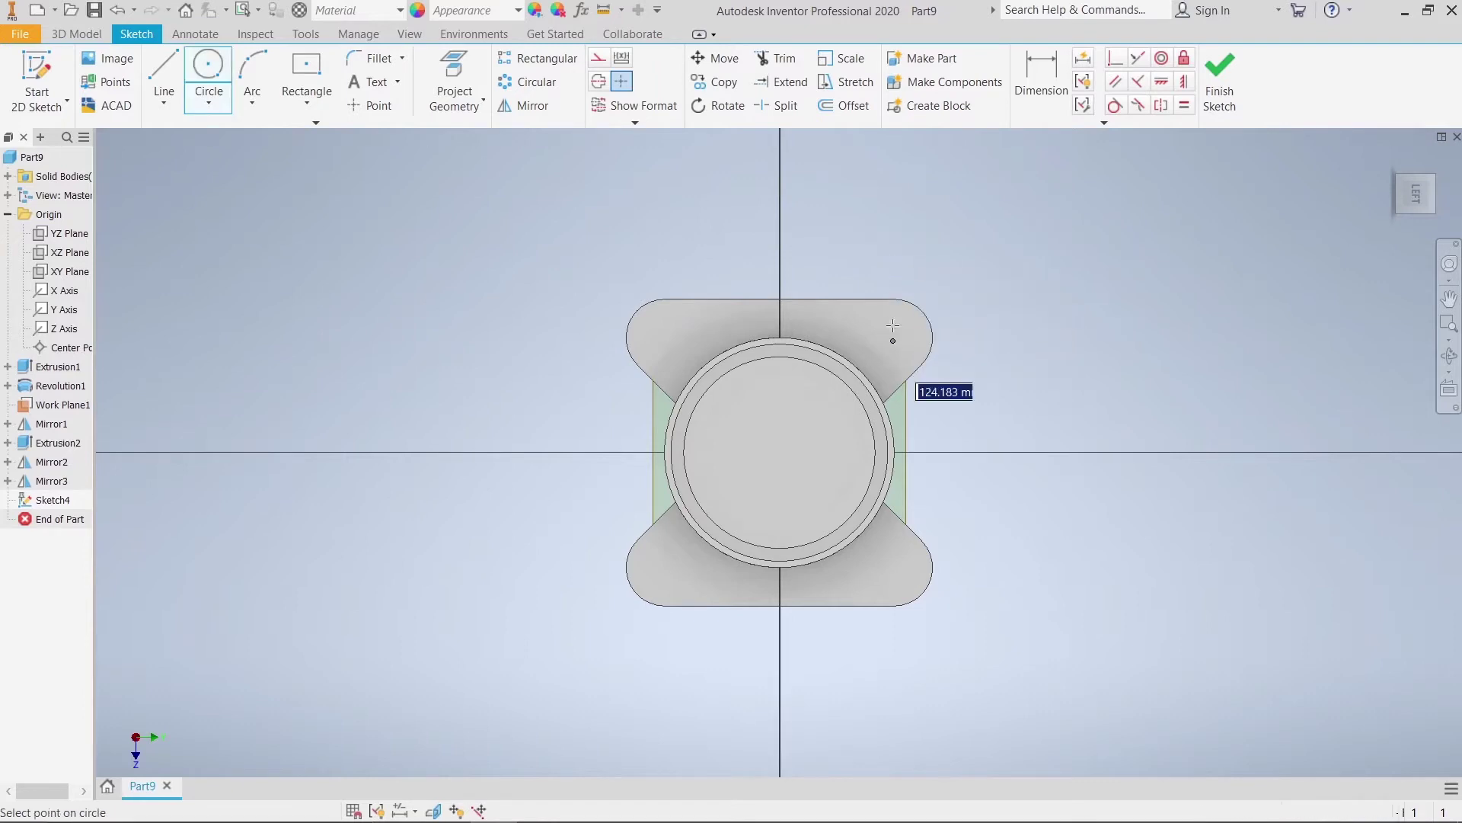
left_click(892, 303)
right_click(892, 304)
left_click(1042, 233)
Dimension the circle's diameter to 18 mm
key("d")
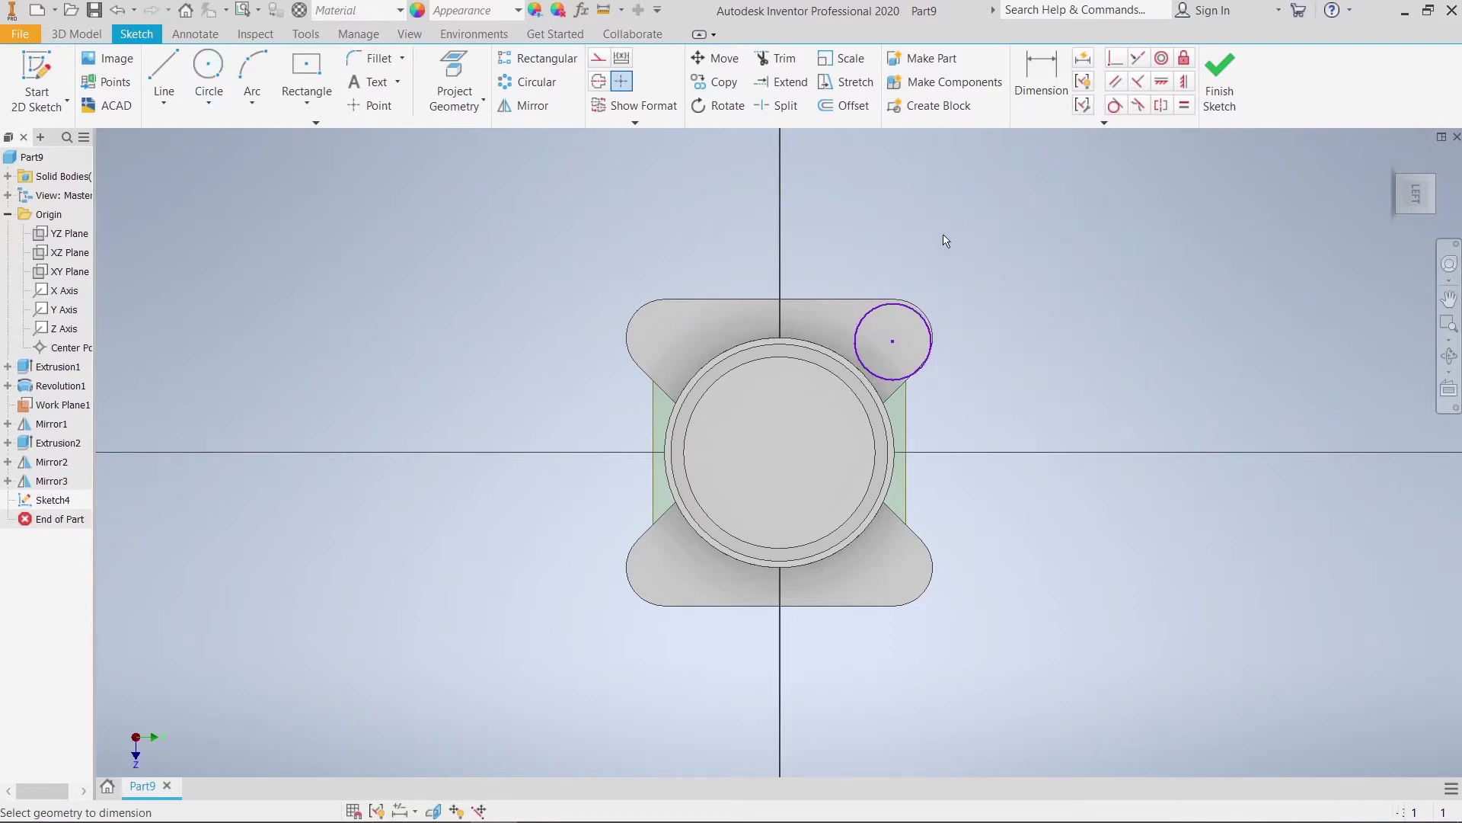
left_click(918, 319)
left_click(943, 215)
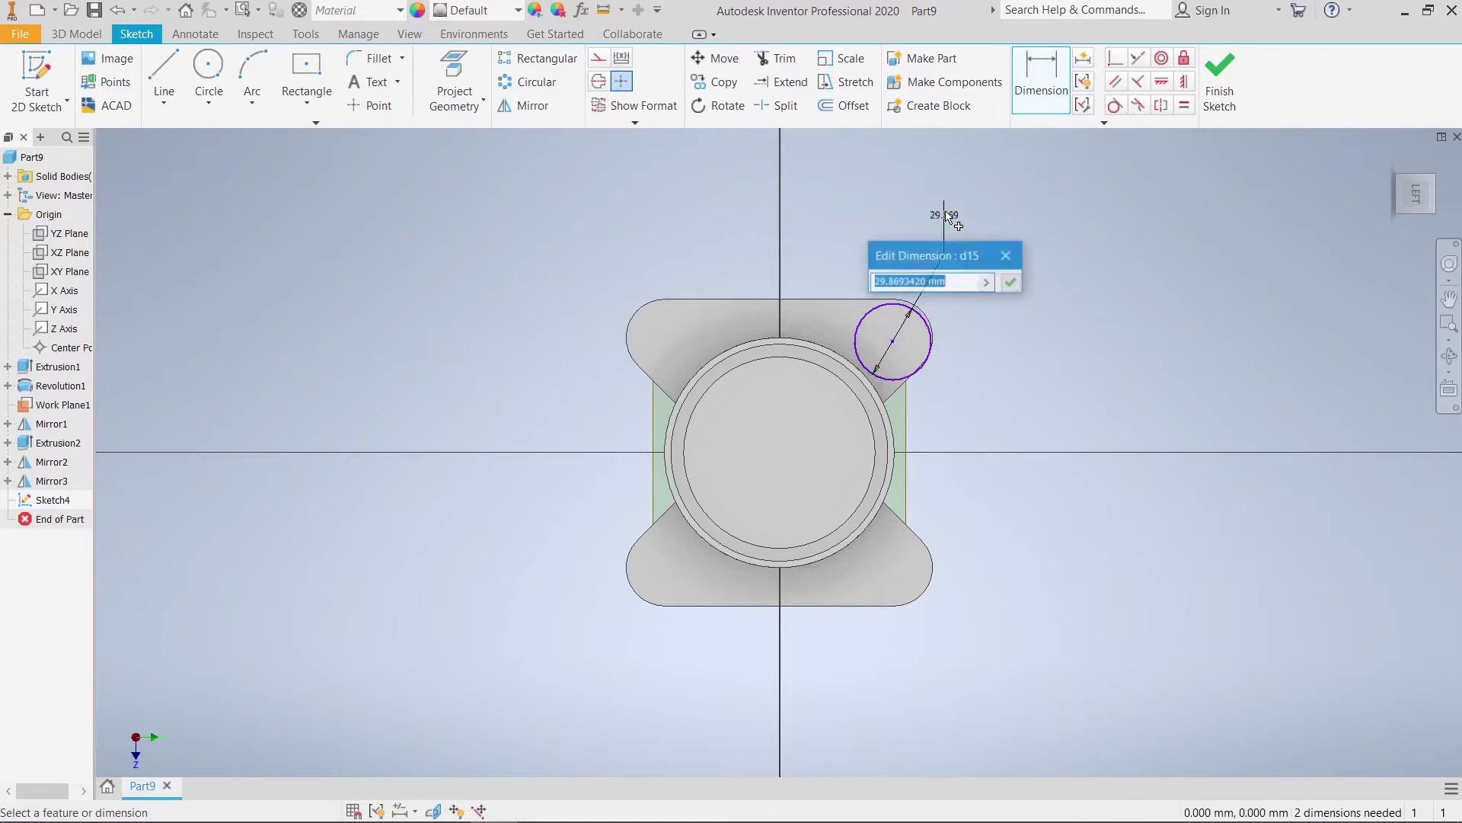
type("18")
key("Return")
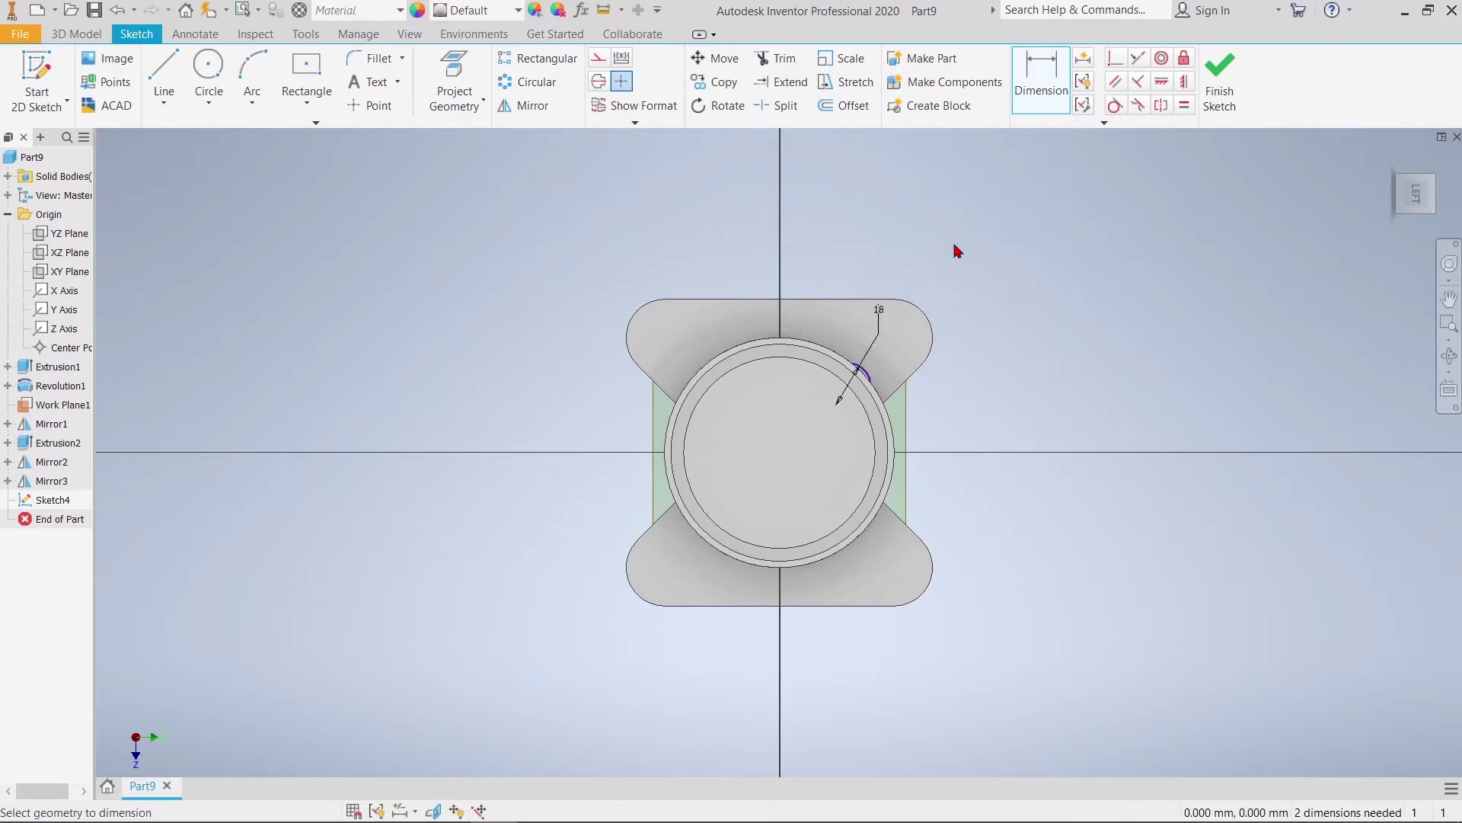
right_click(983, 306)
left_click(1043, 305)
Make the 18 mm circle concentric with the tab's rounded end
left_click(1162, 58)
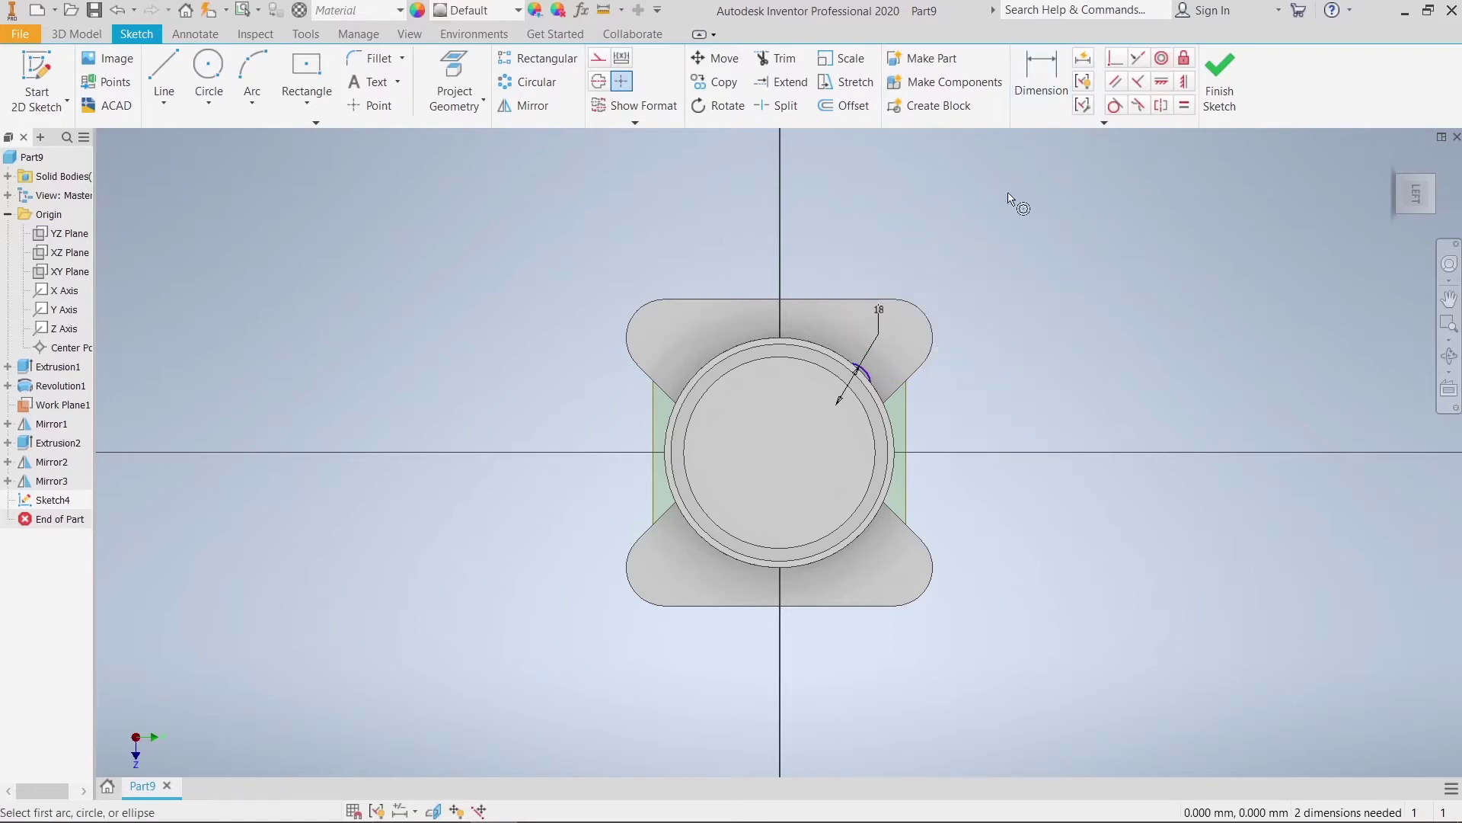
scroll(876, 370, "up", 5)
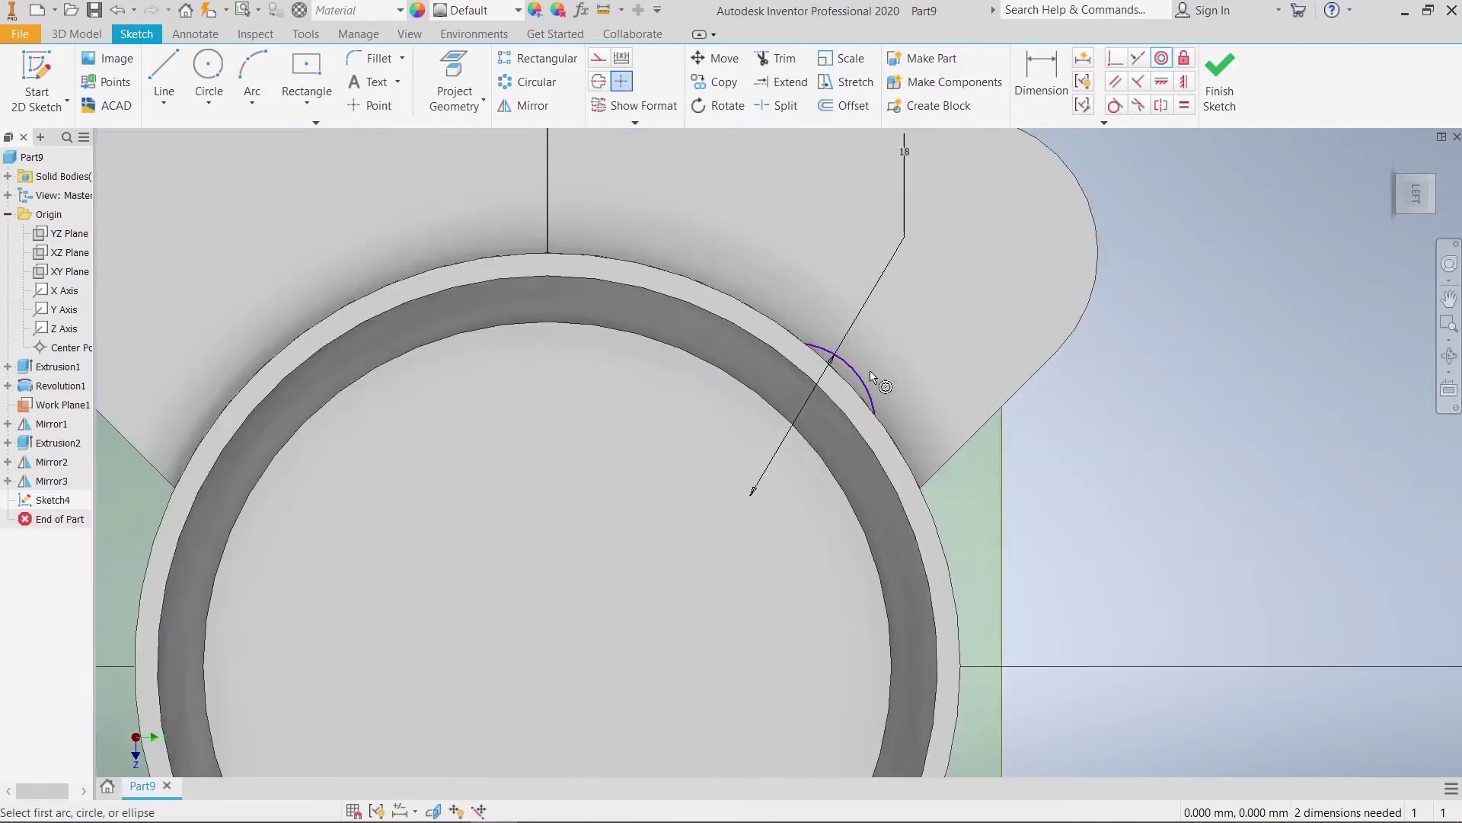
left_click(869, 379)
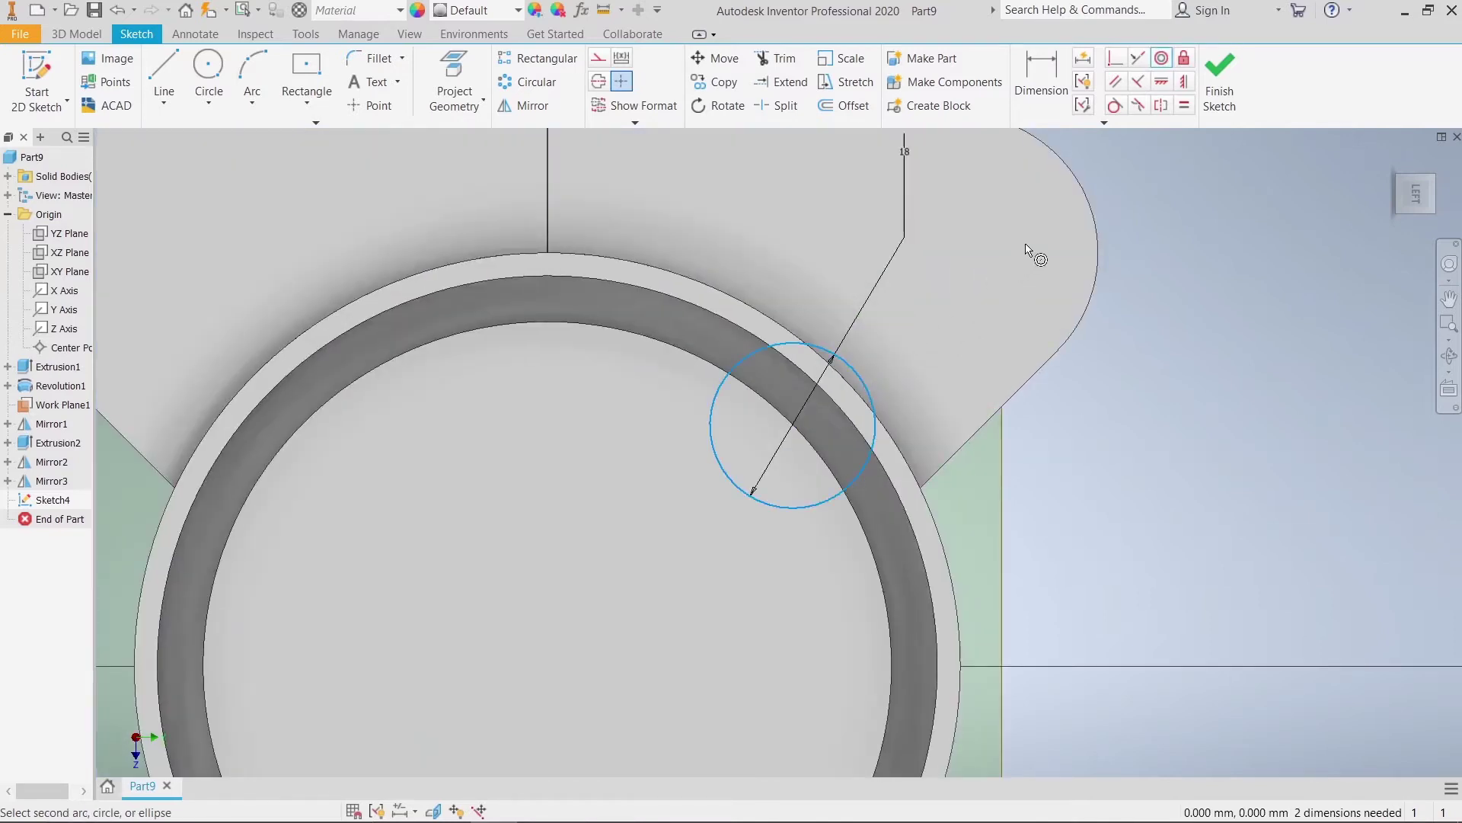
left_click(1085, 210)
scroll(1157, 228, "down", 2)
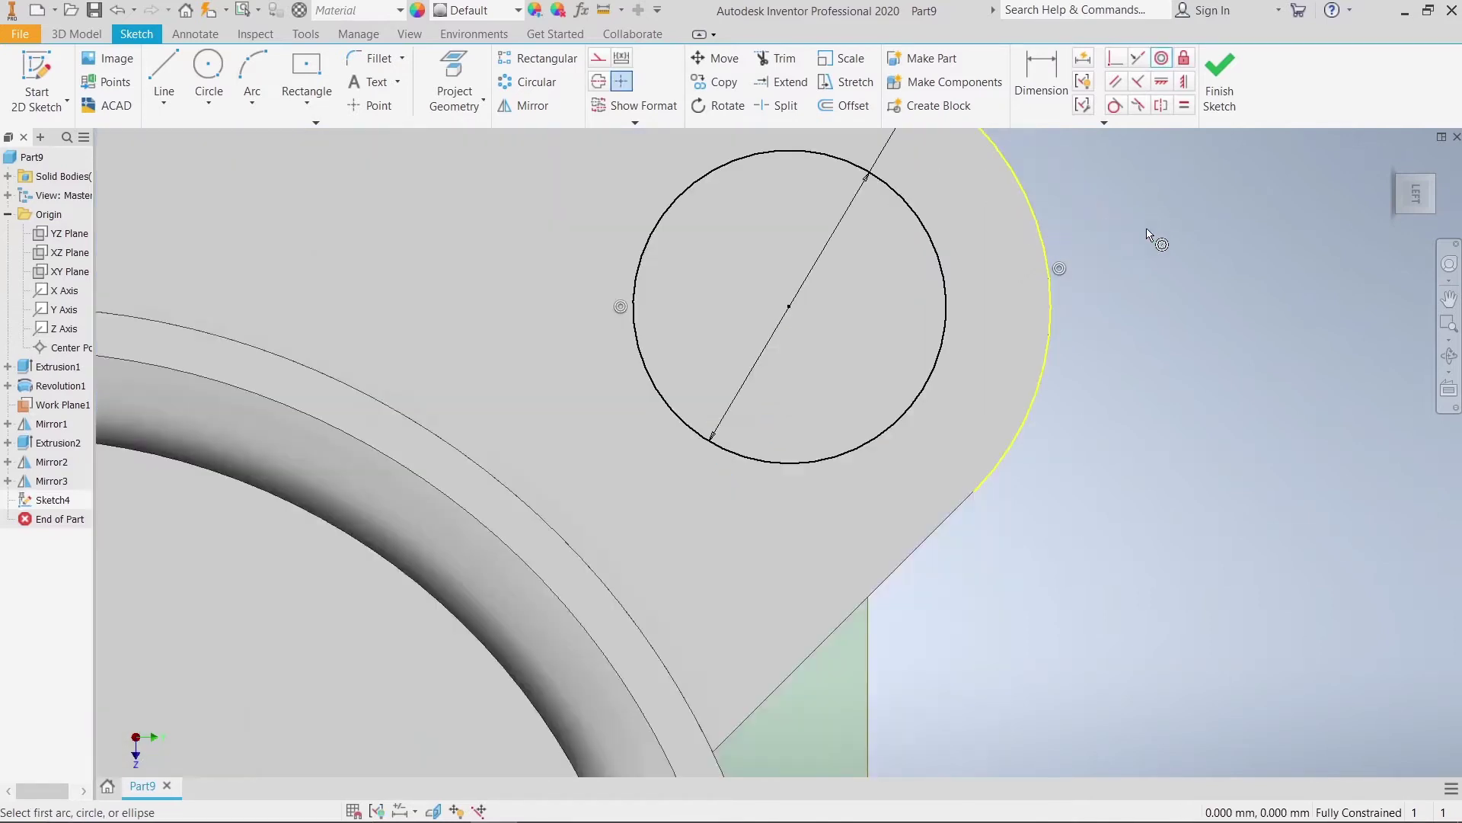
scroll(1150, 255, "down", 2)
right_click(1146, 268)
left_click(1194, 263)
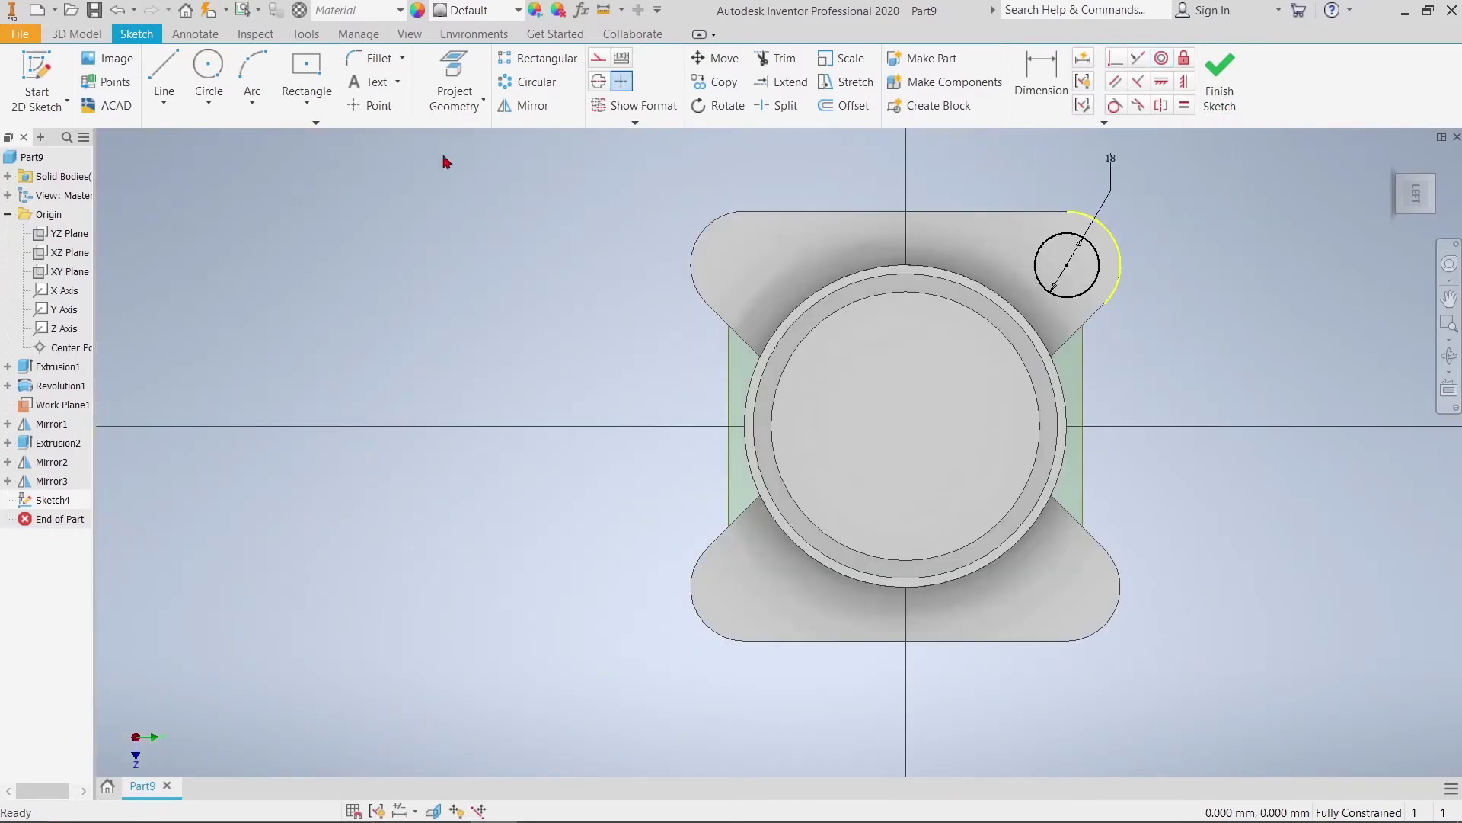
Cut the 18 mm circle 10 mm into the tab as Extrusion3
left_click(1220, 84)
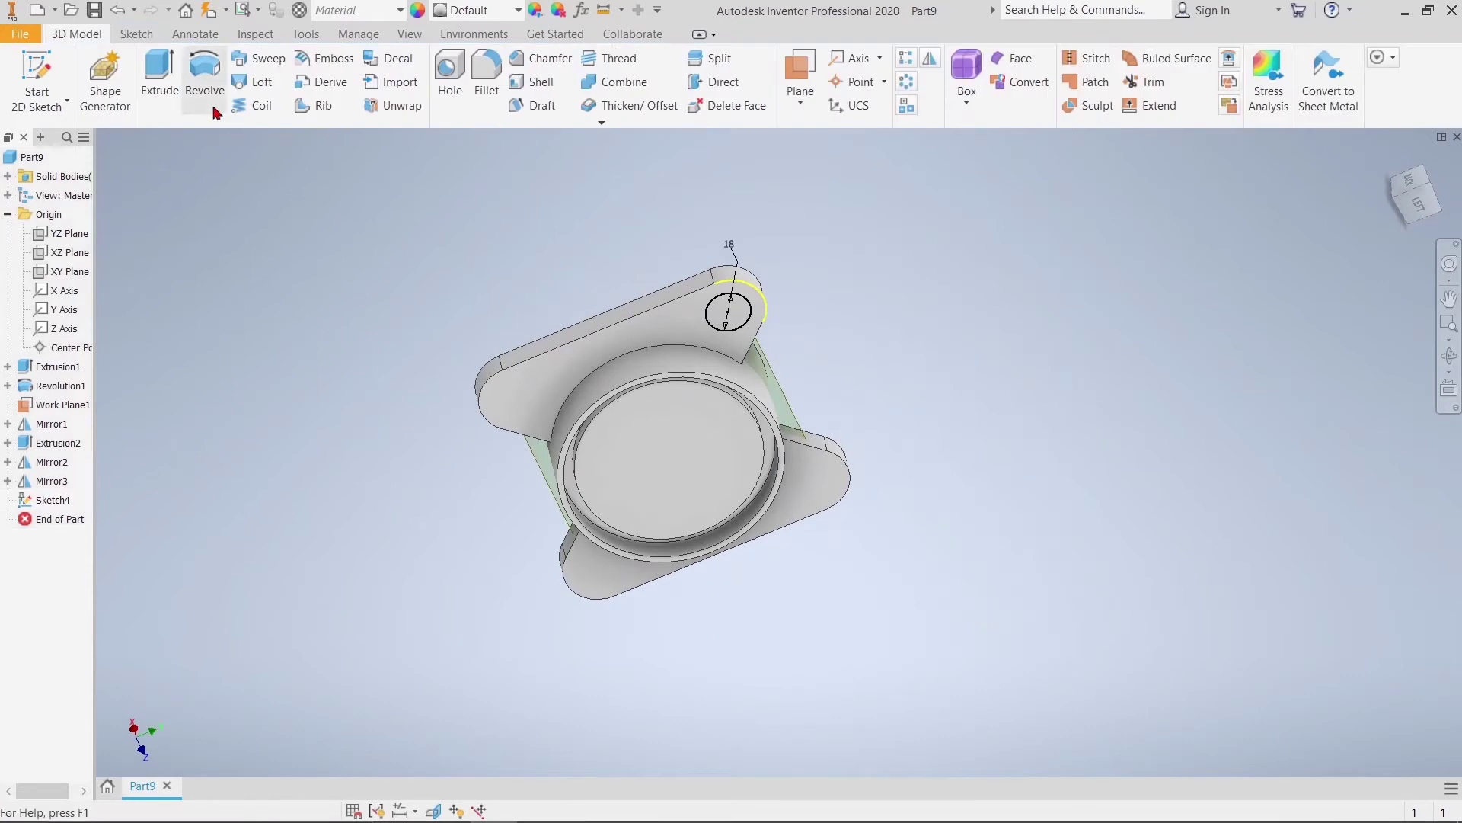
left_click(159, 76)
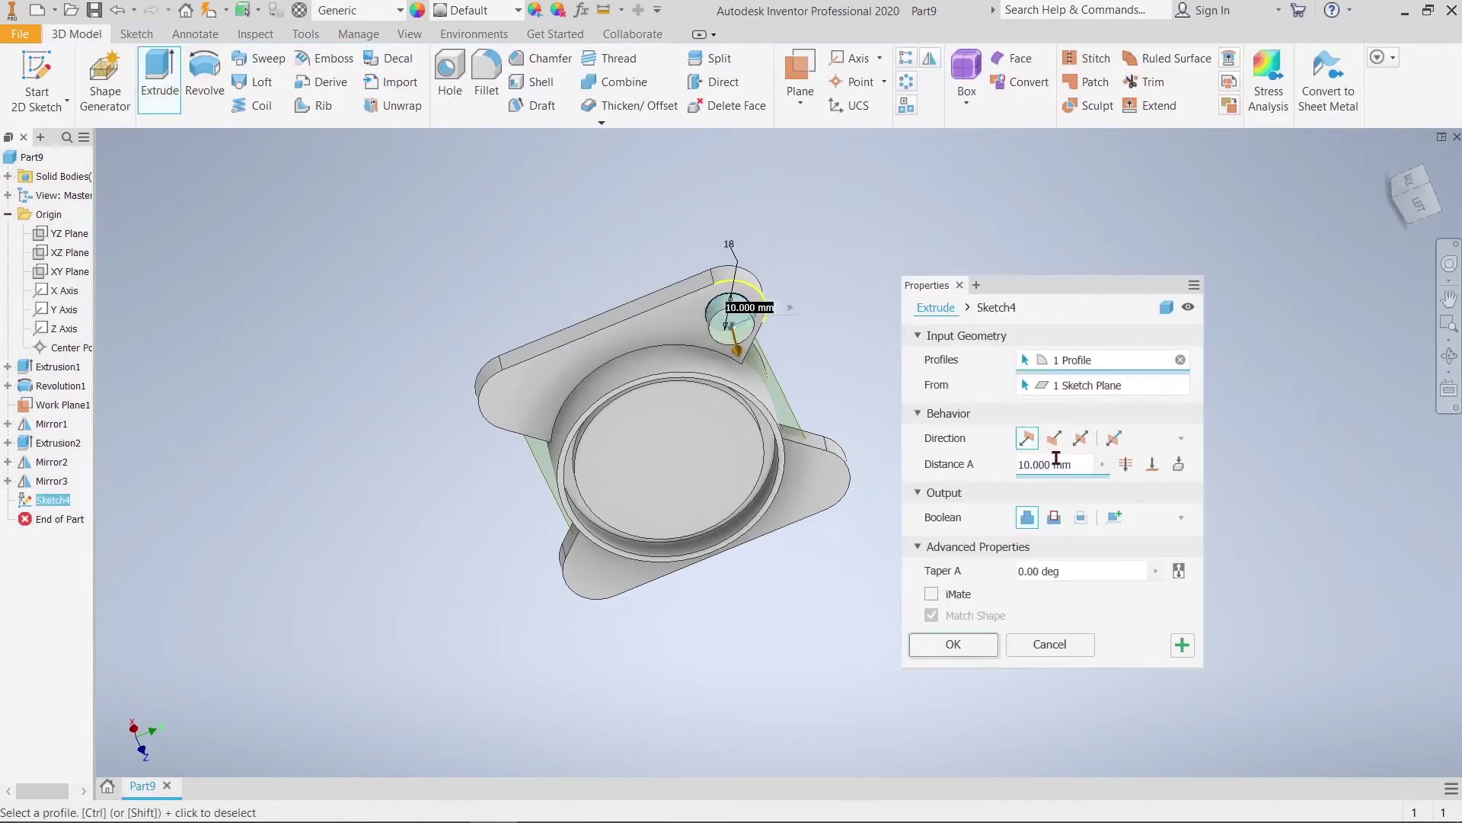
type("-10")
key("Return")
left_click(1127, 467)
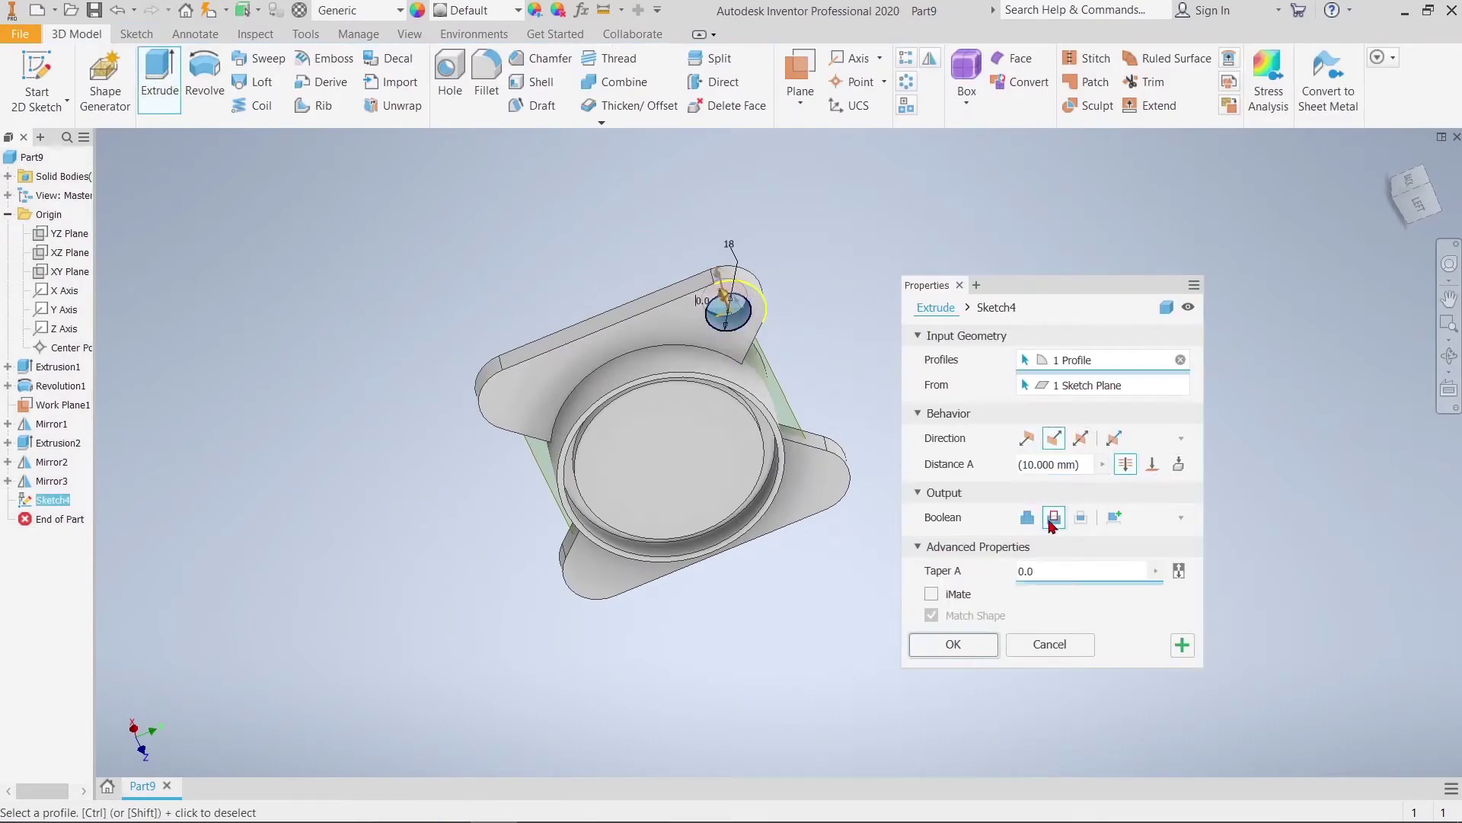
left_click(955, 647)
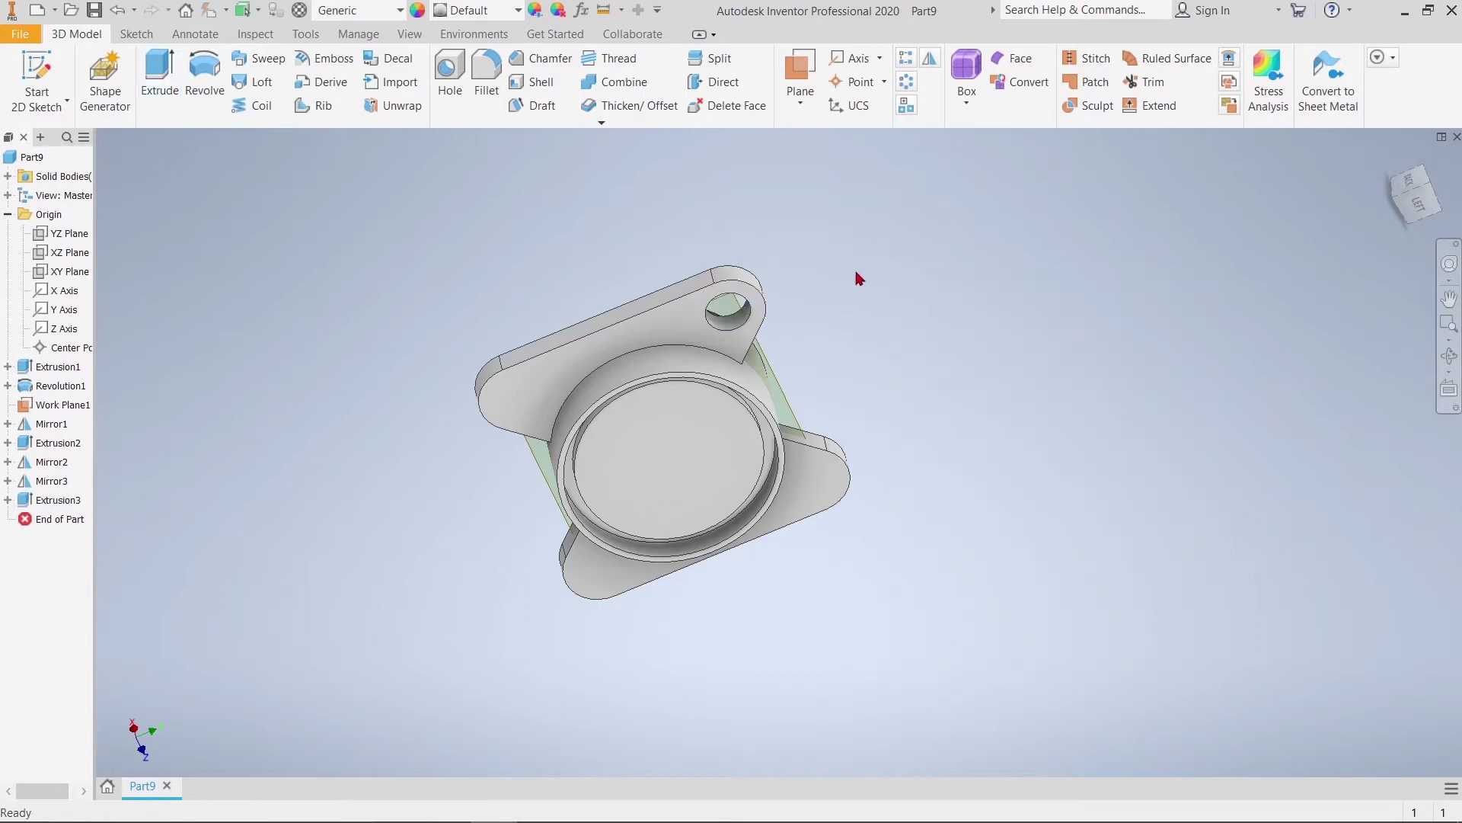
Mirror the Extrusion3 hole about the XZ Plane
left_click(930, 58)
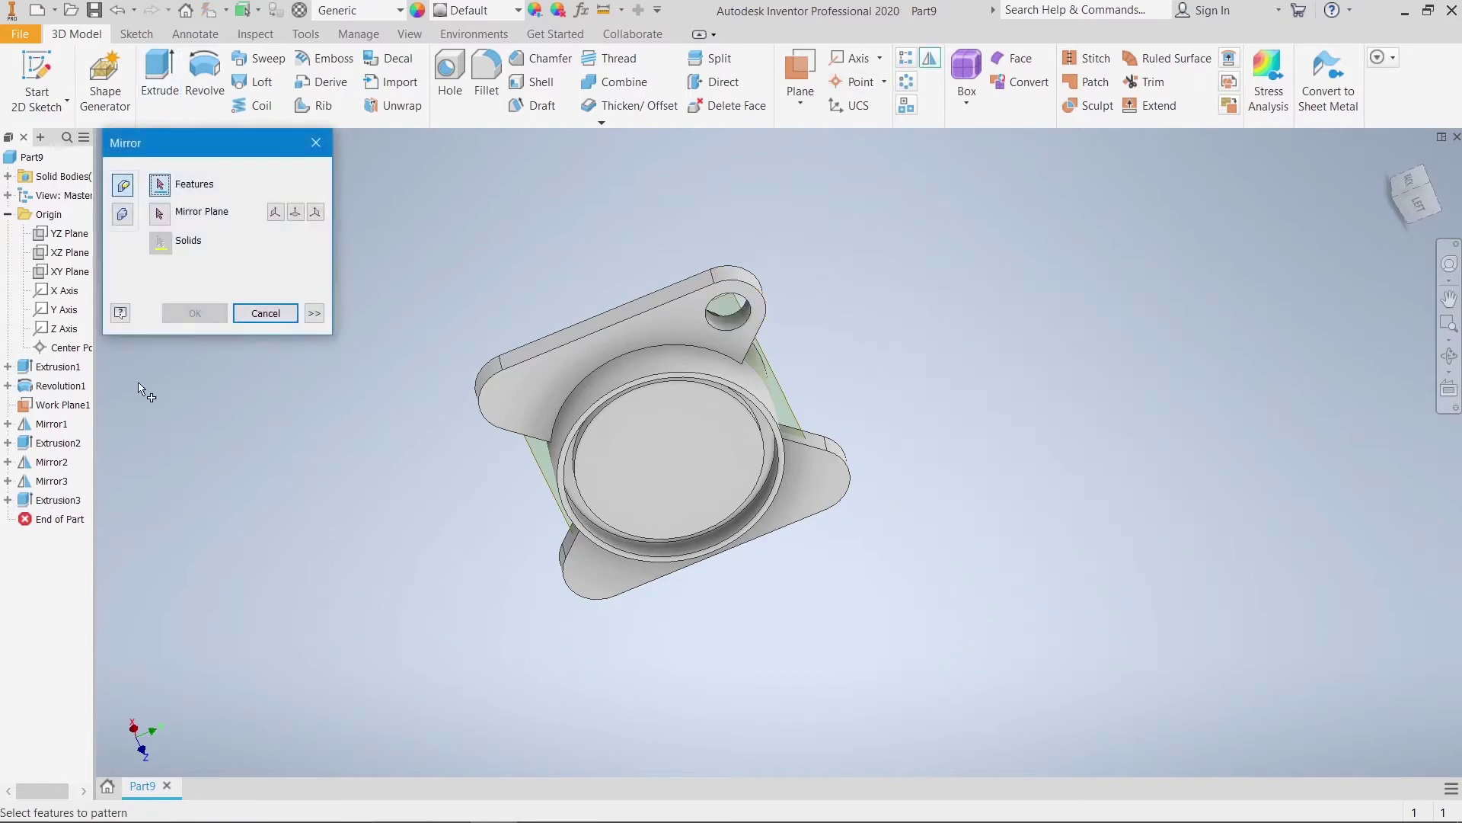
left_click(46, 506)
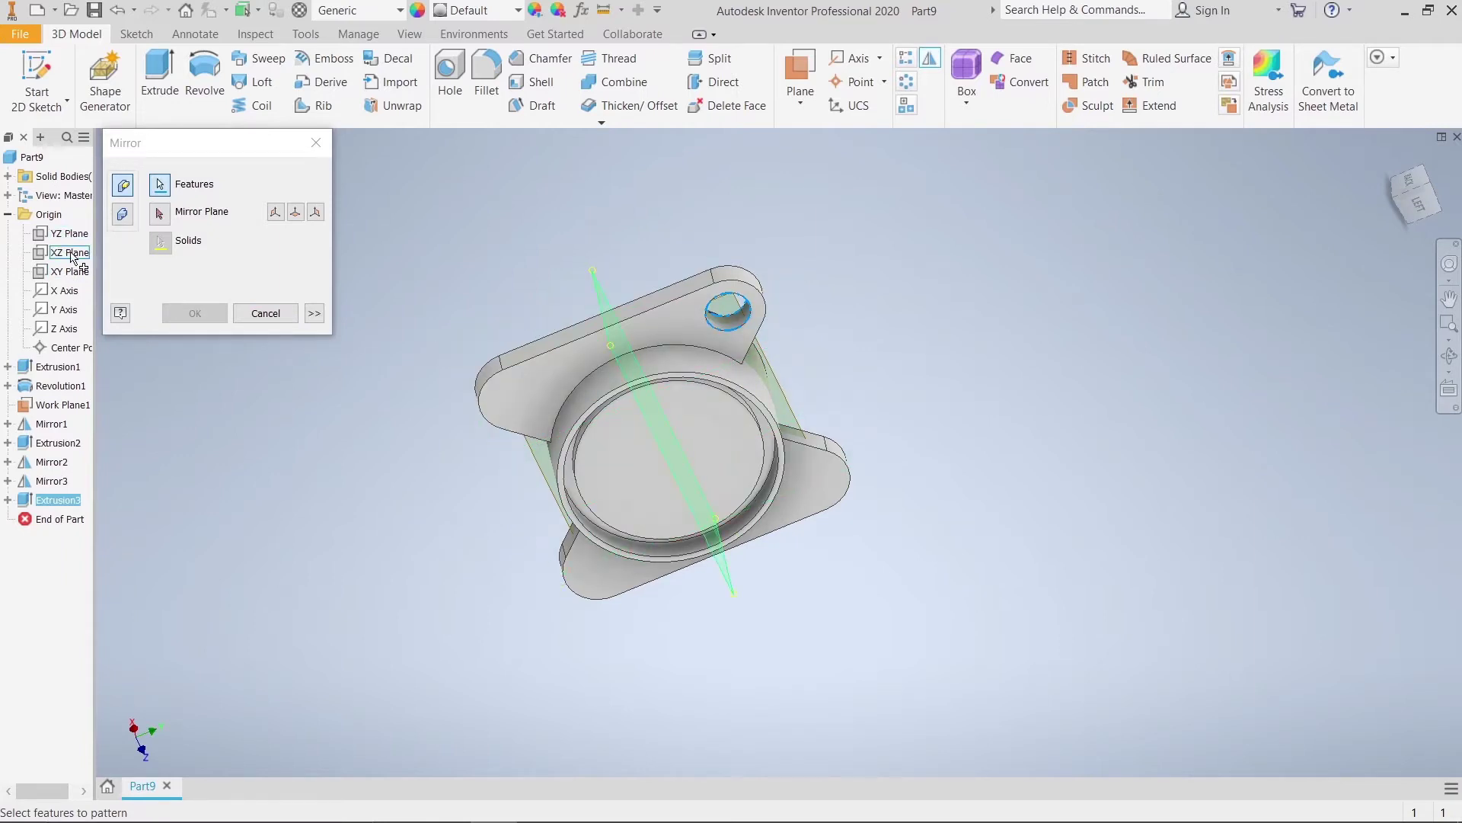
left_click(71, 255)
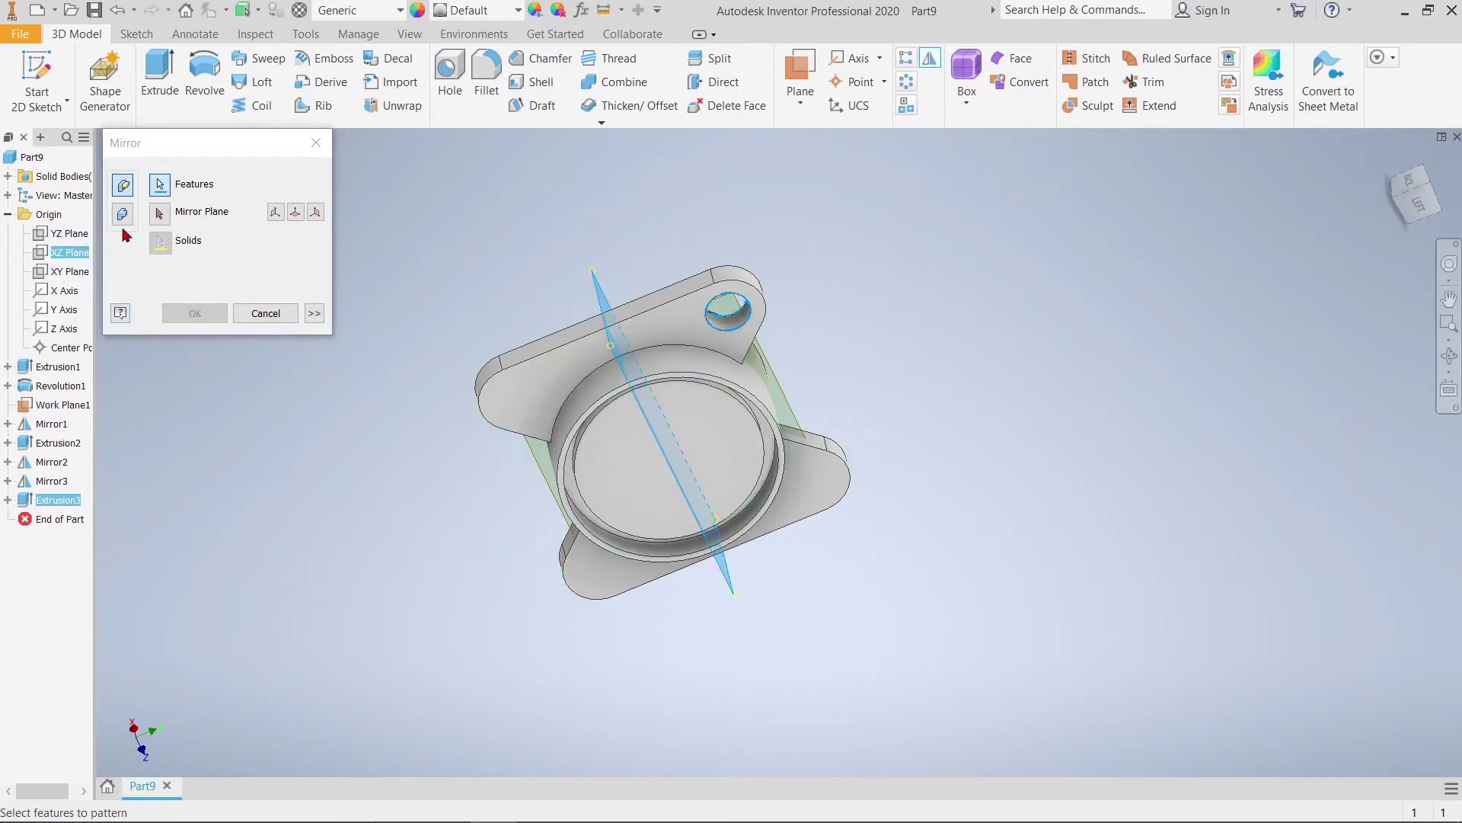
left_click(160, 213)
left_click(67, 258)
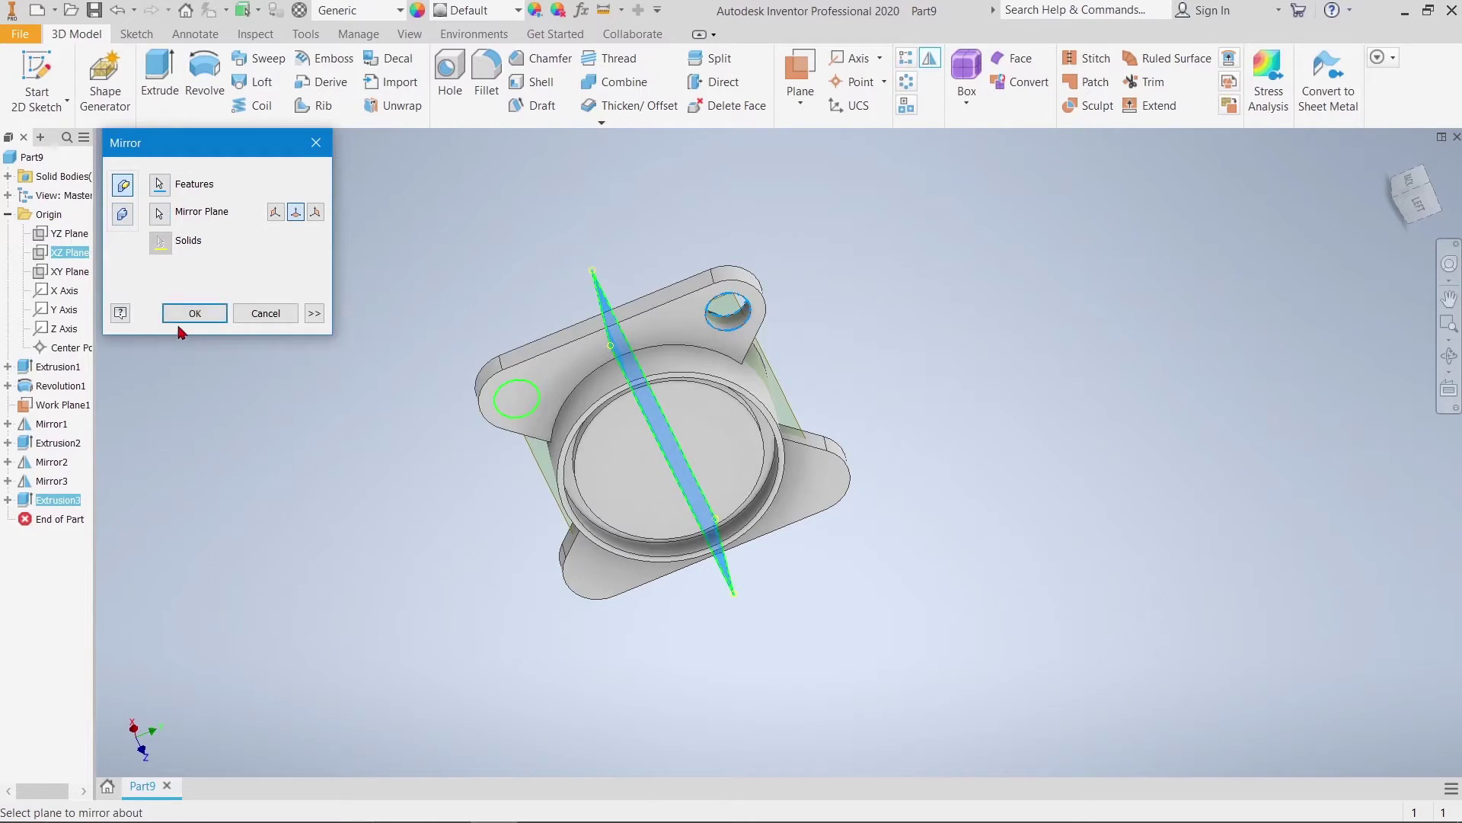
Mirror Extrusion3 and Mirror4 holes about the XY Plane
left_click(928, 58)
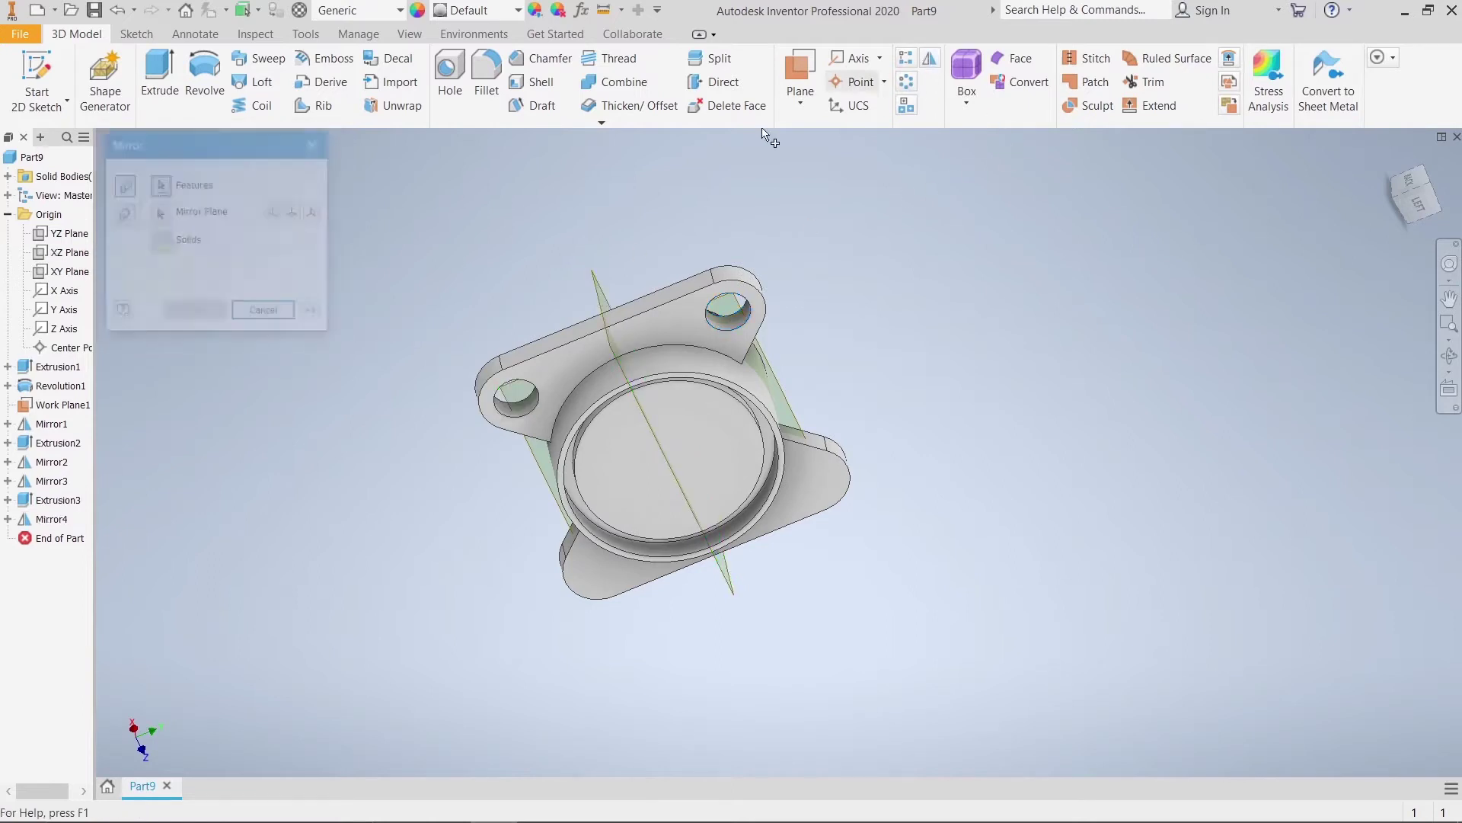
left_click(52, 521, "ctrl")
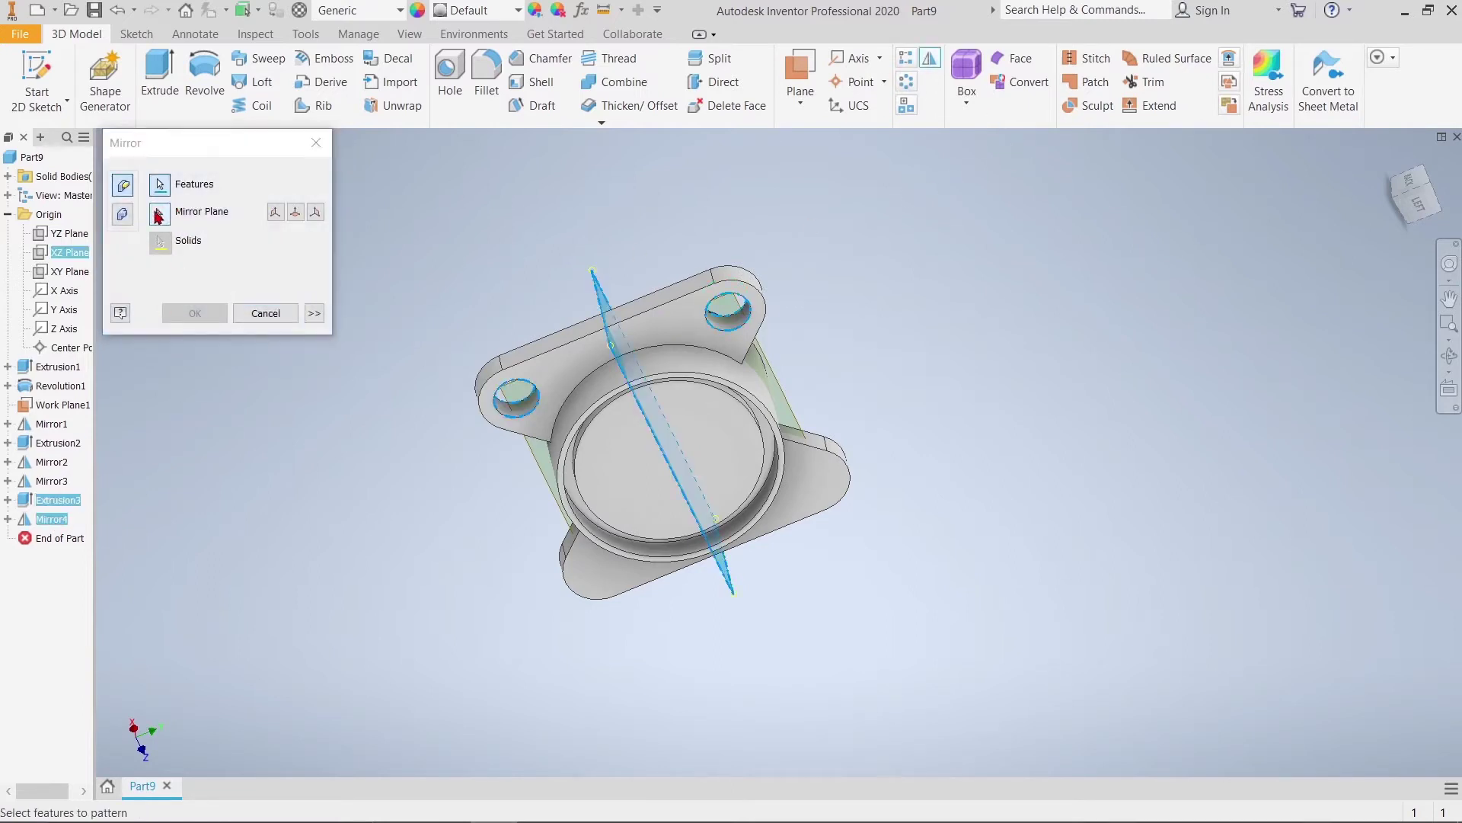
left_click(159, 214)
left_click(59, 279)
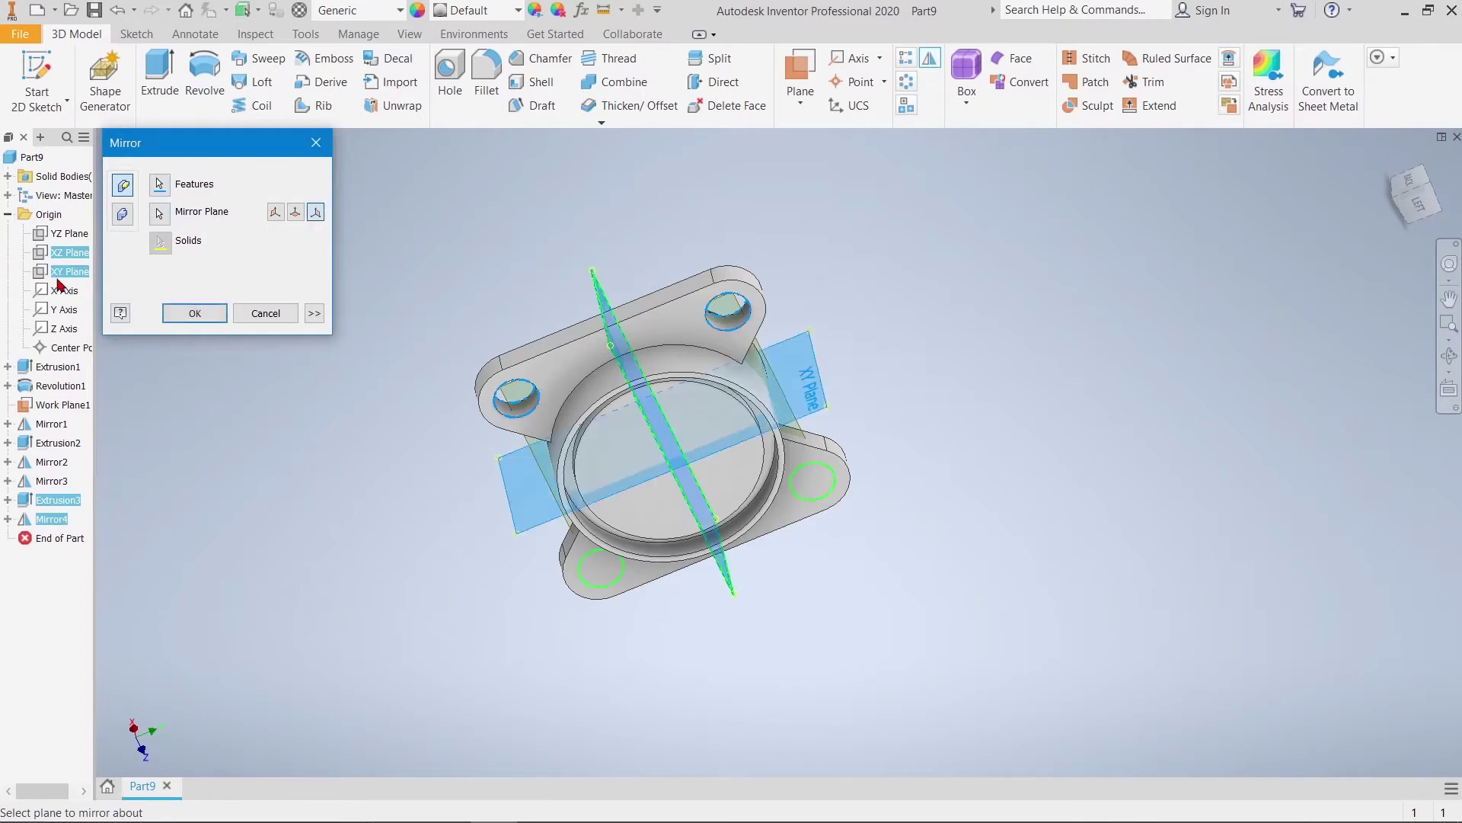
left_click(195, 314)
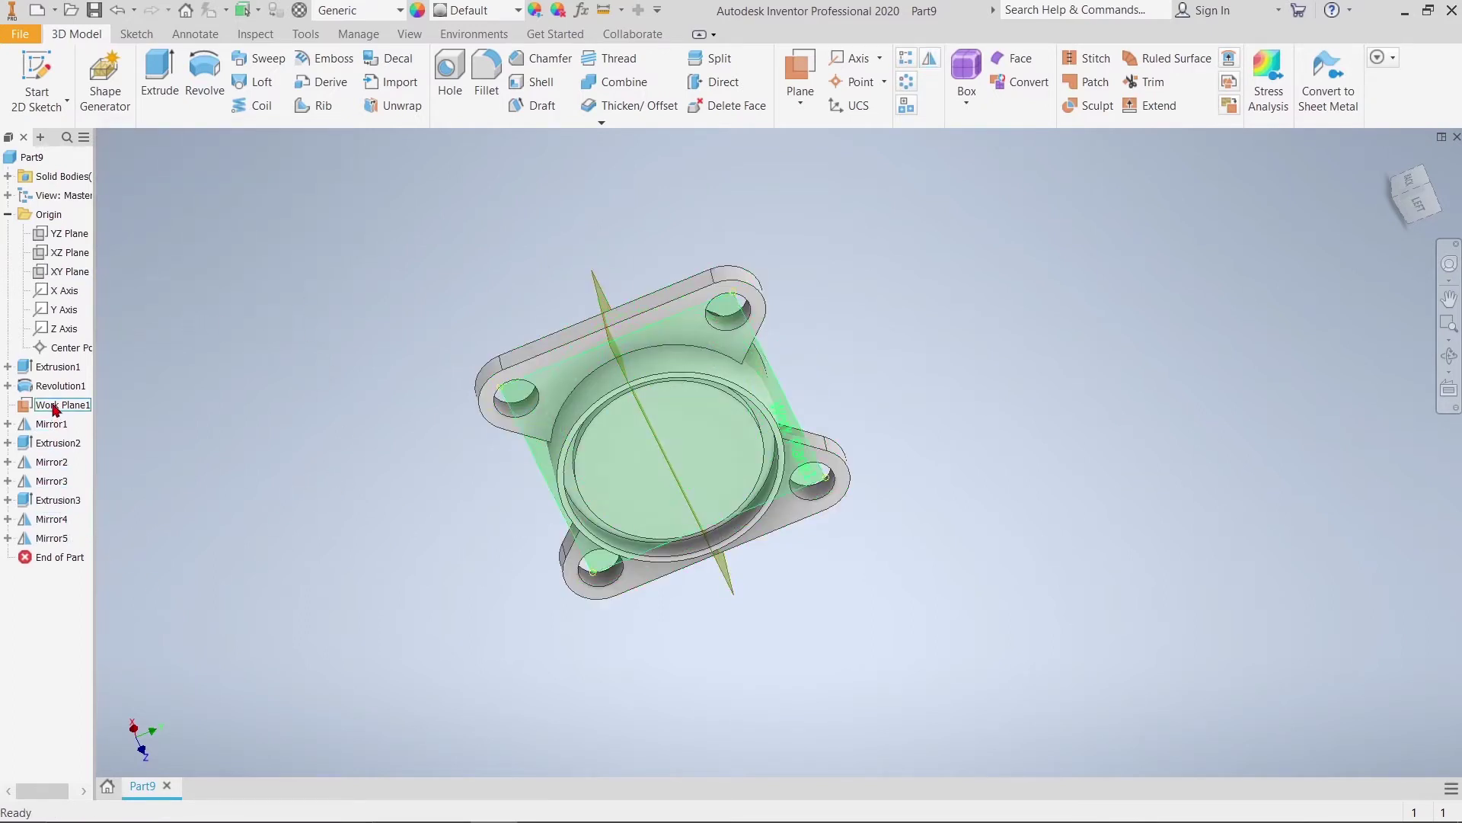
Turn off visibility of the slanted work plane
right_click(457, 290)
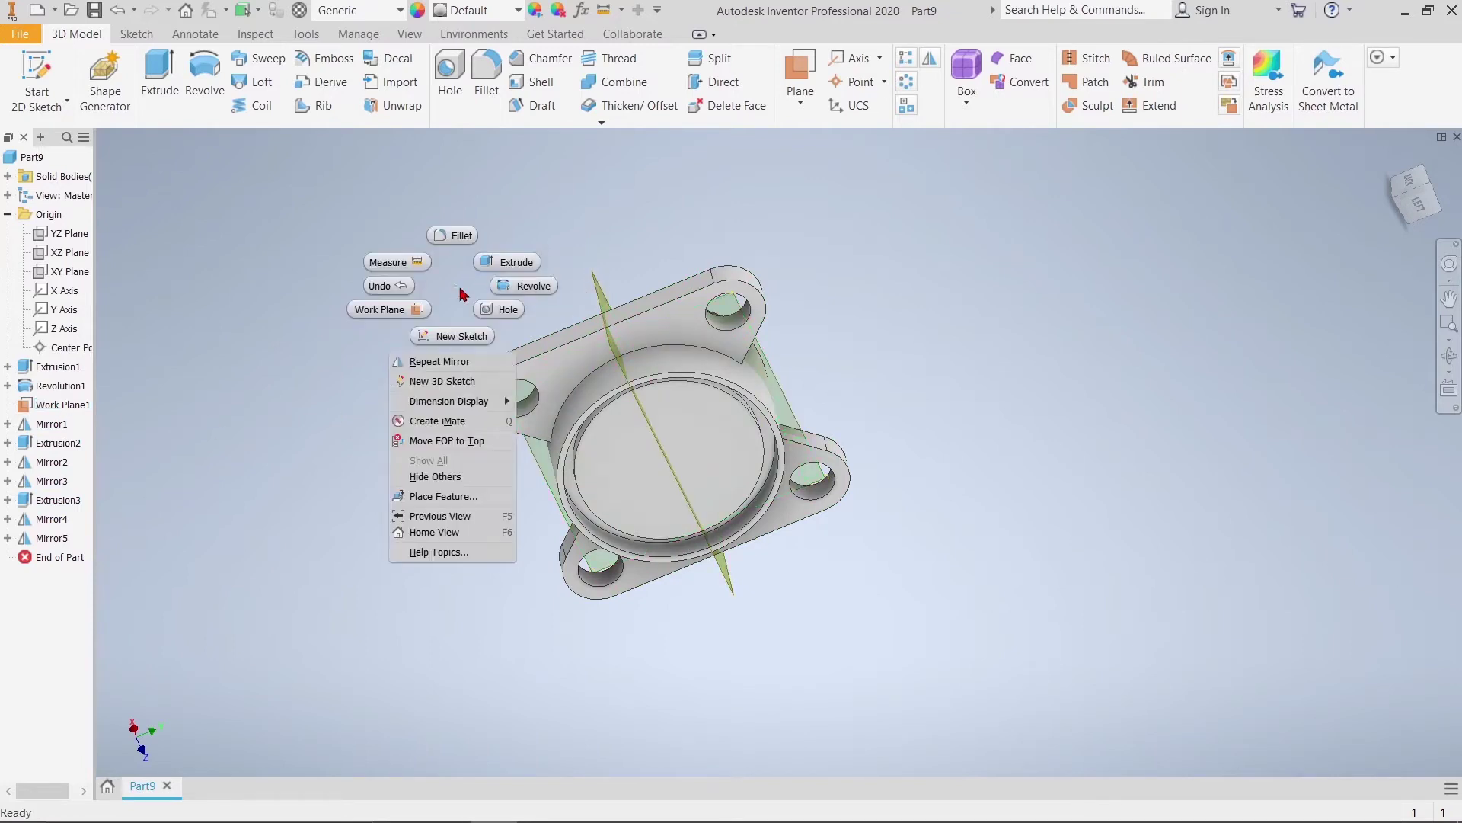
key("Escape")
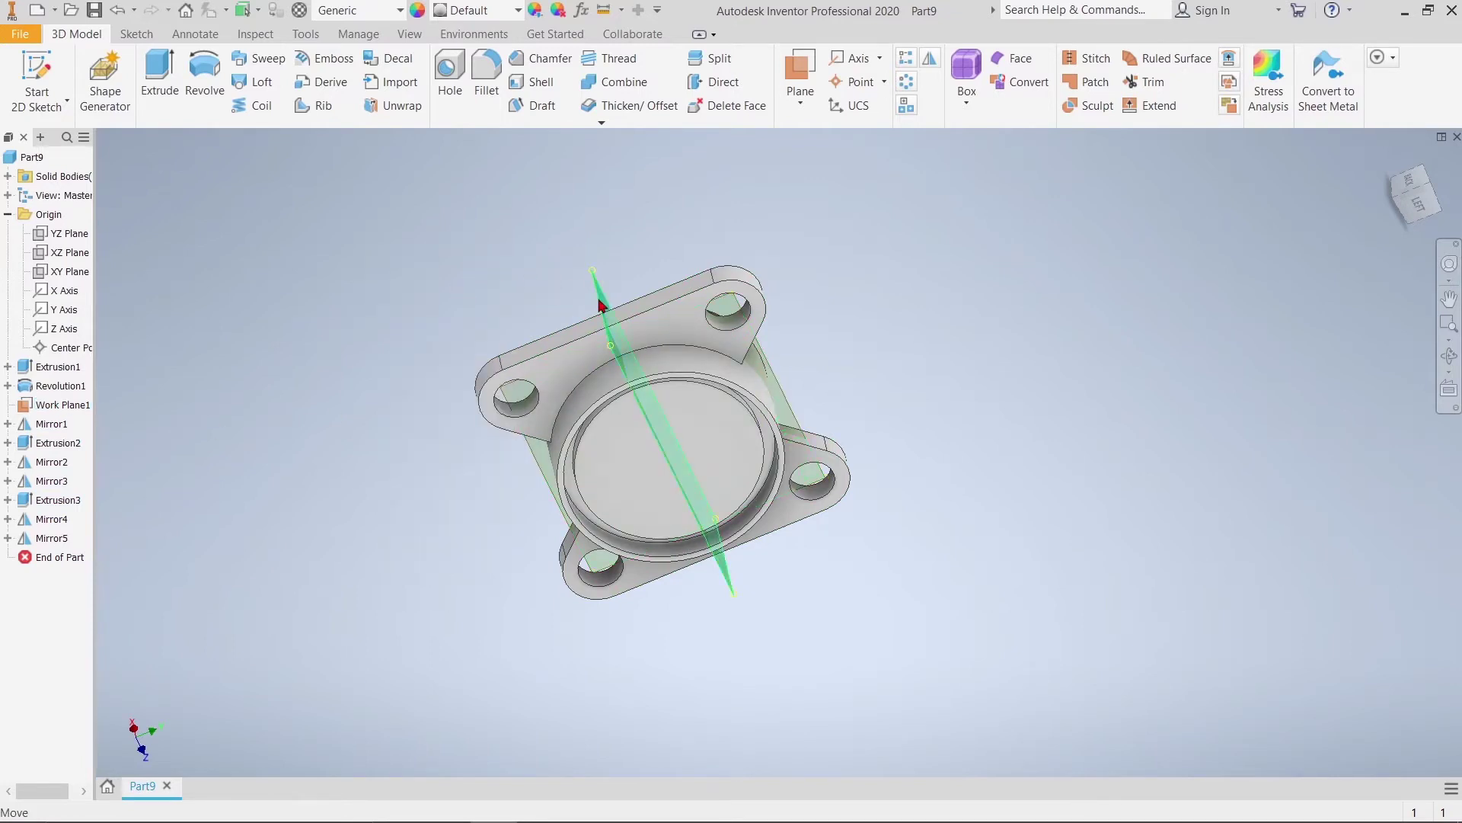
right_click(600, 305)
key("Escape")
right_click(600, 304)
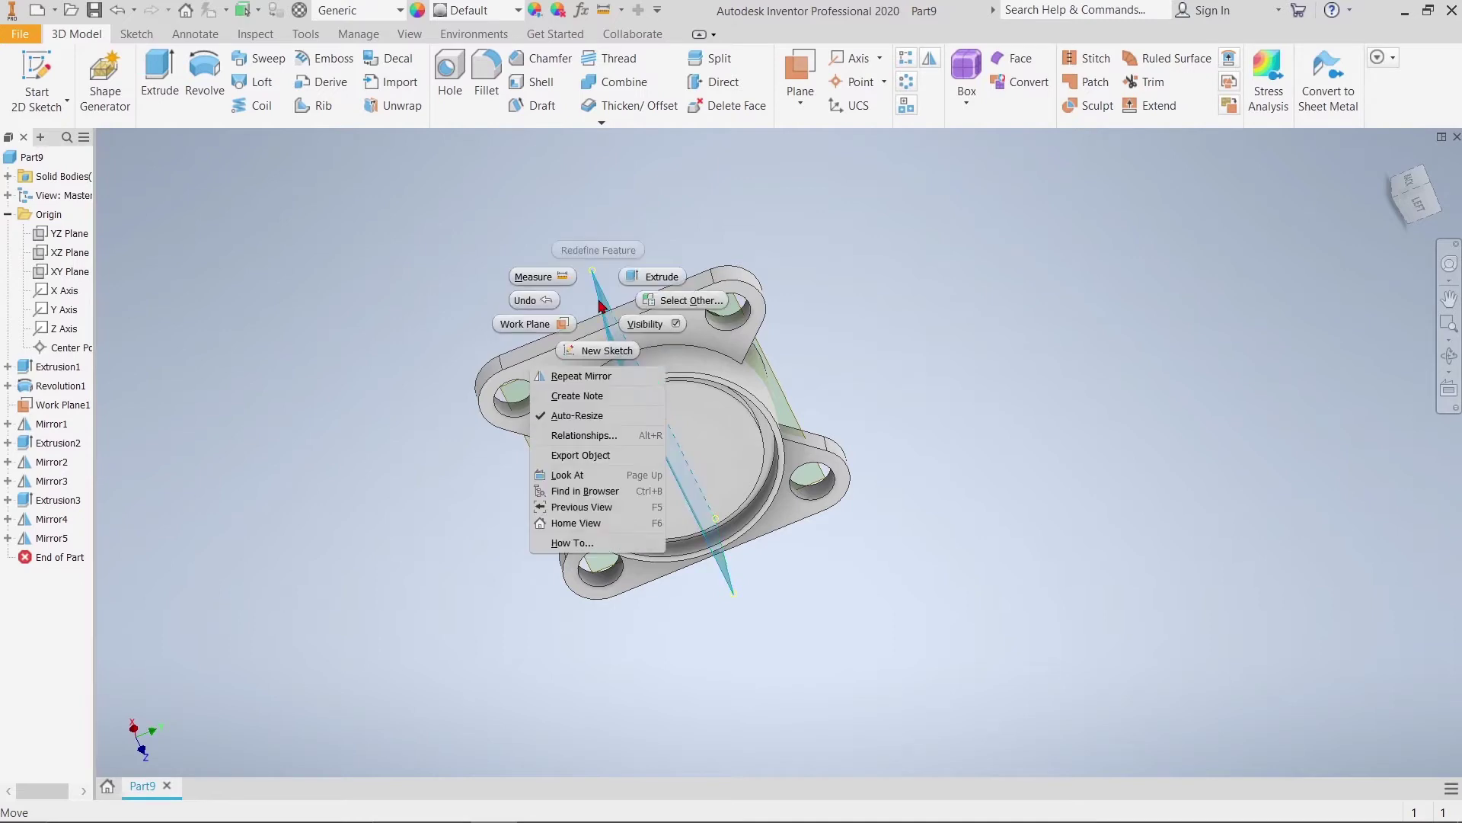
key("Escape")
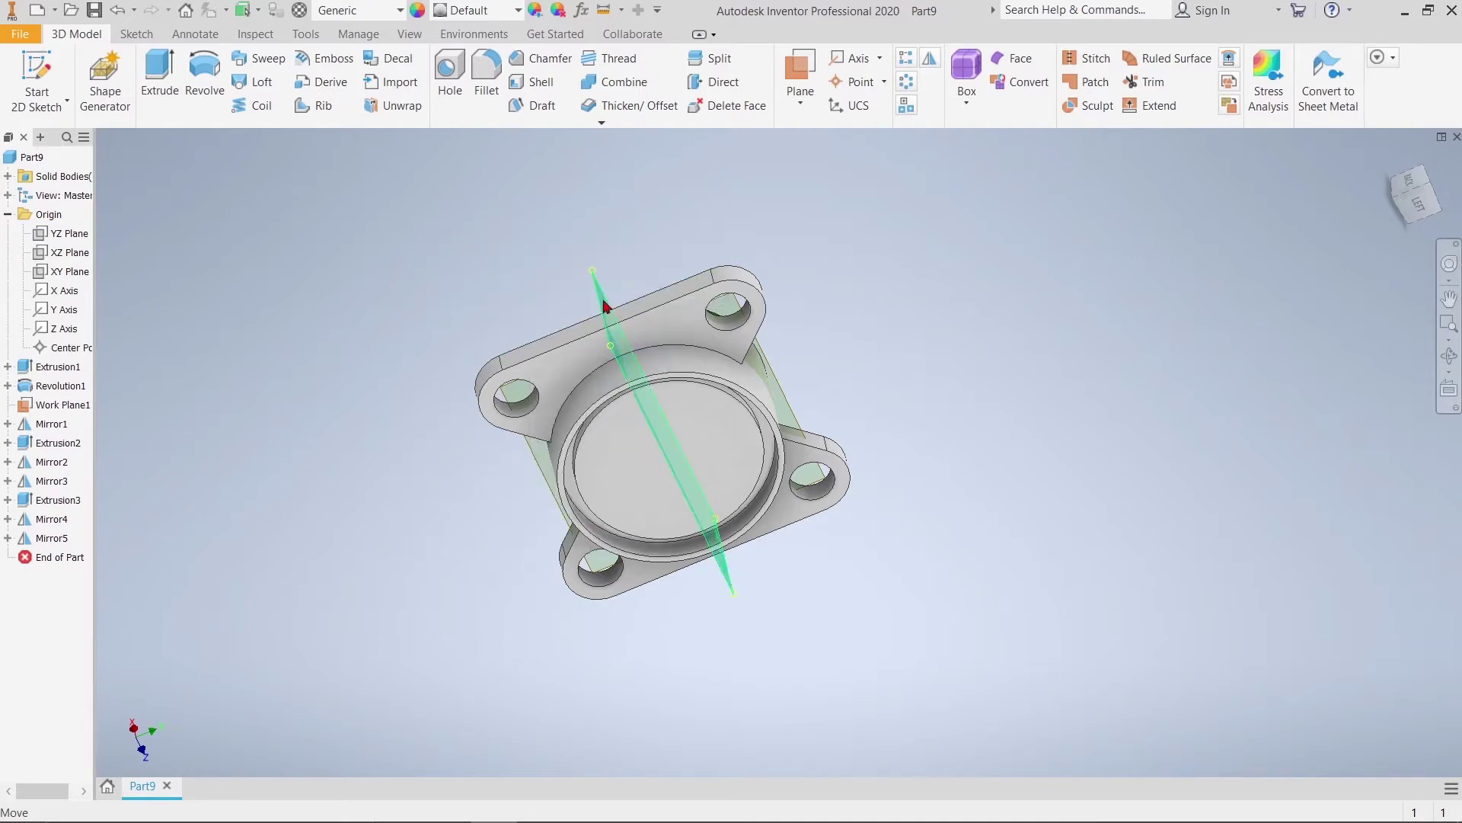
right_click(604, 306)
left_click(610, 245)
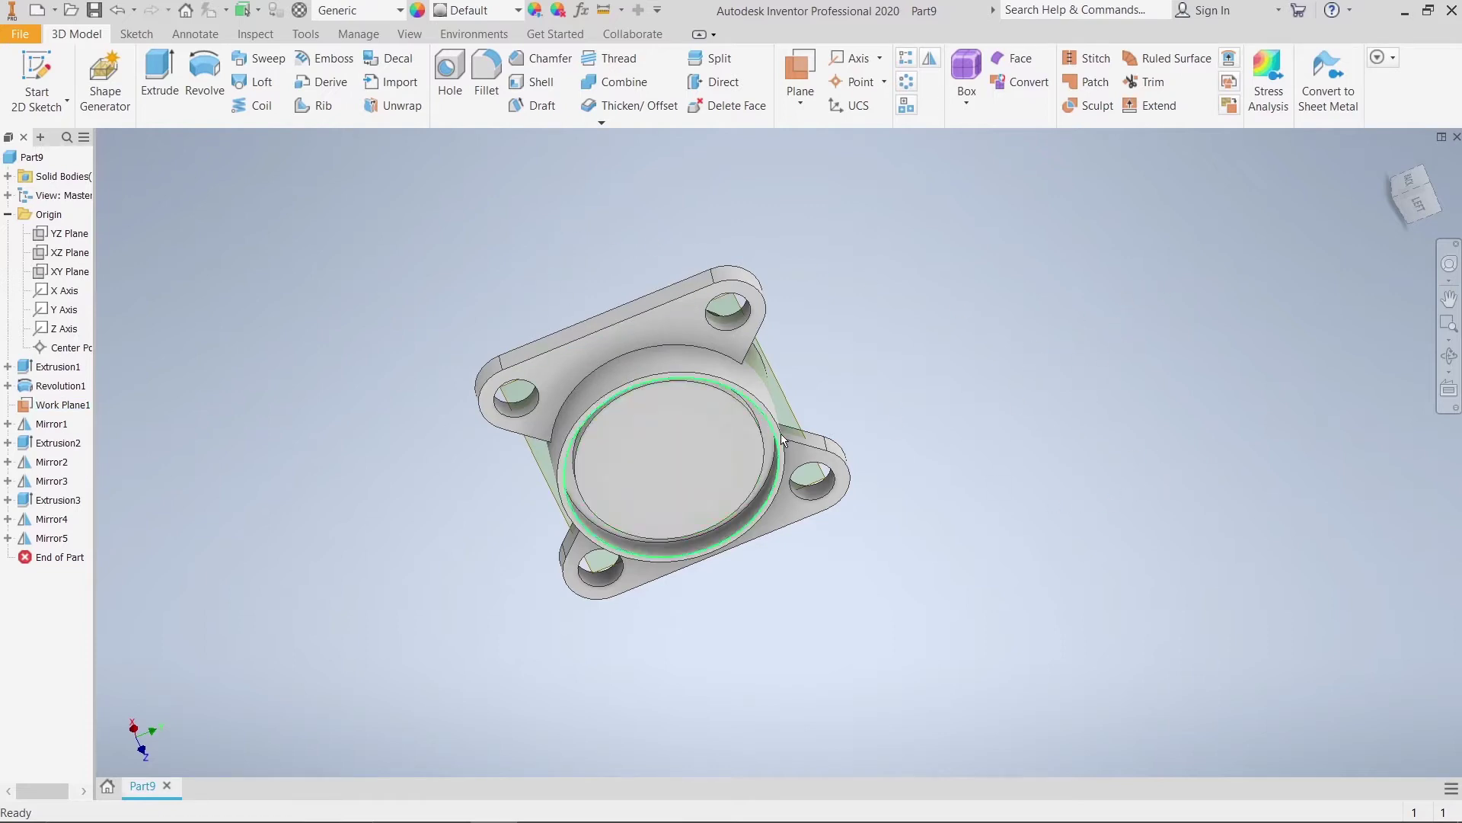
Select Work Plane1 as the next sketch's base
scroll(784, 467, "up", 2)
scroll(828, 359, "up", 2)
scroll(848, 327, "down", 3)
left_click(838, 326)
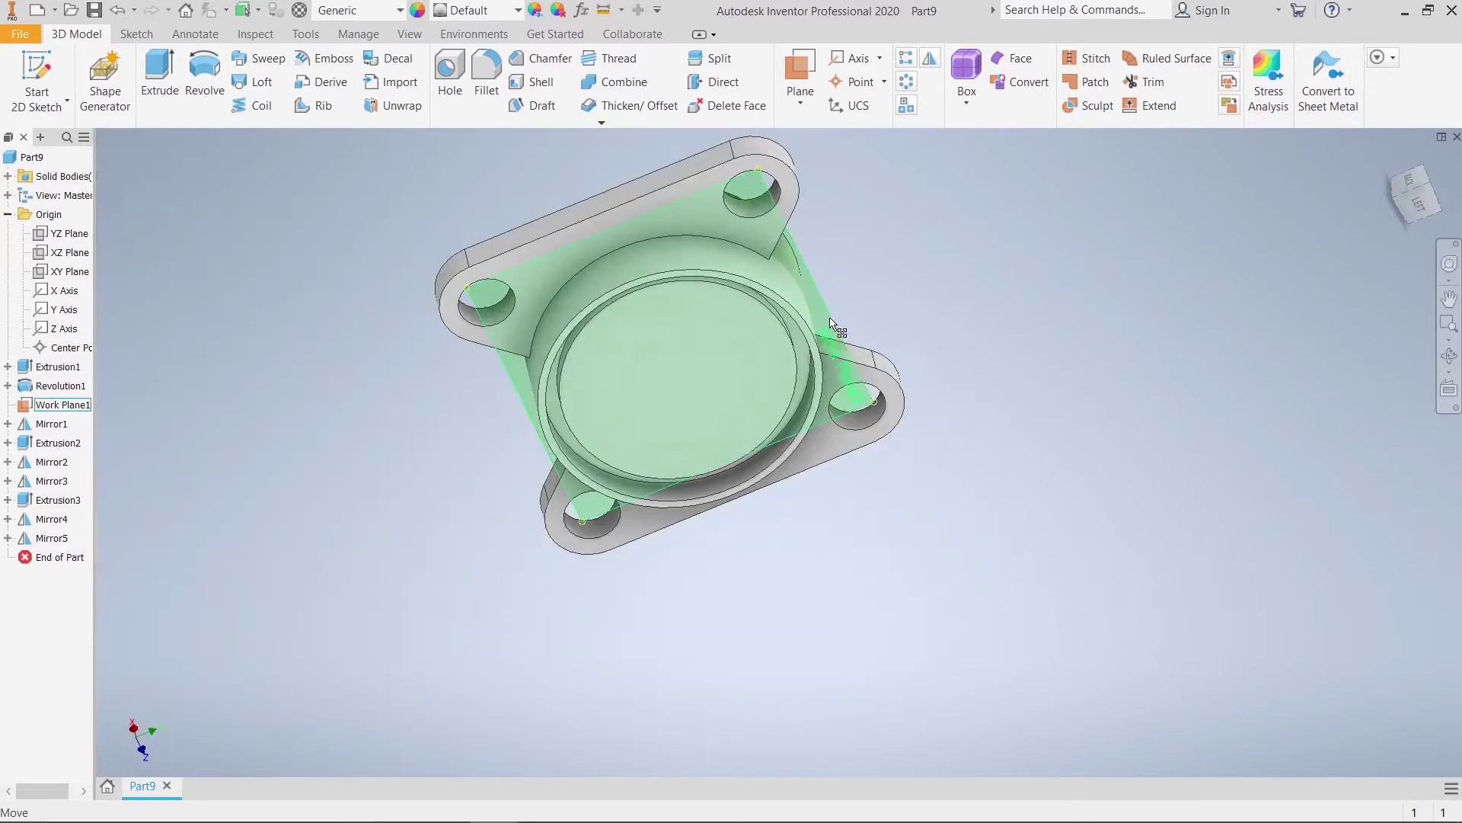
Start Sketch5 on Work Plane1 and draw a vertical line down from the centre
key("s")
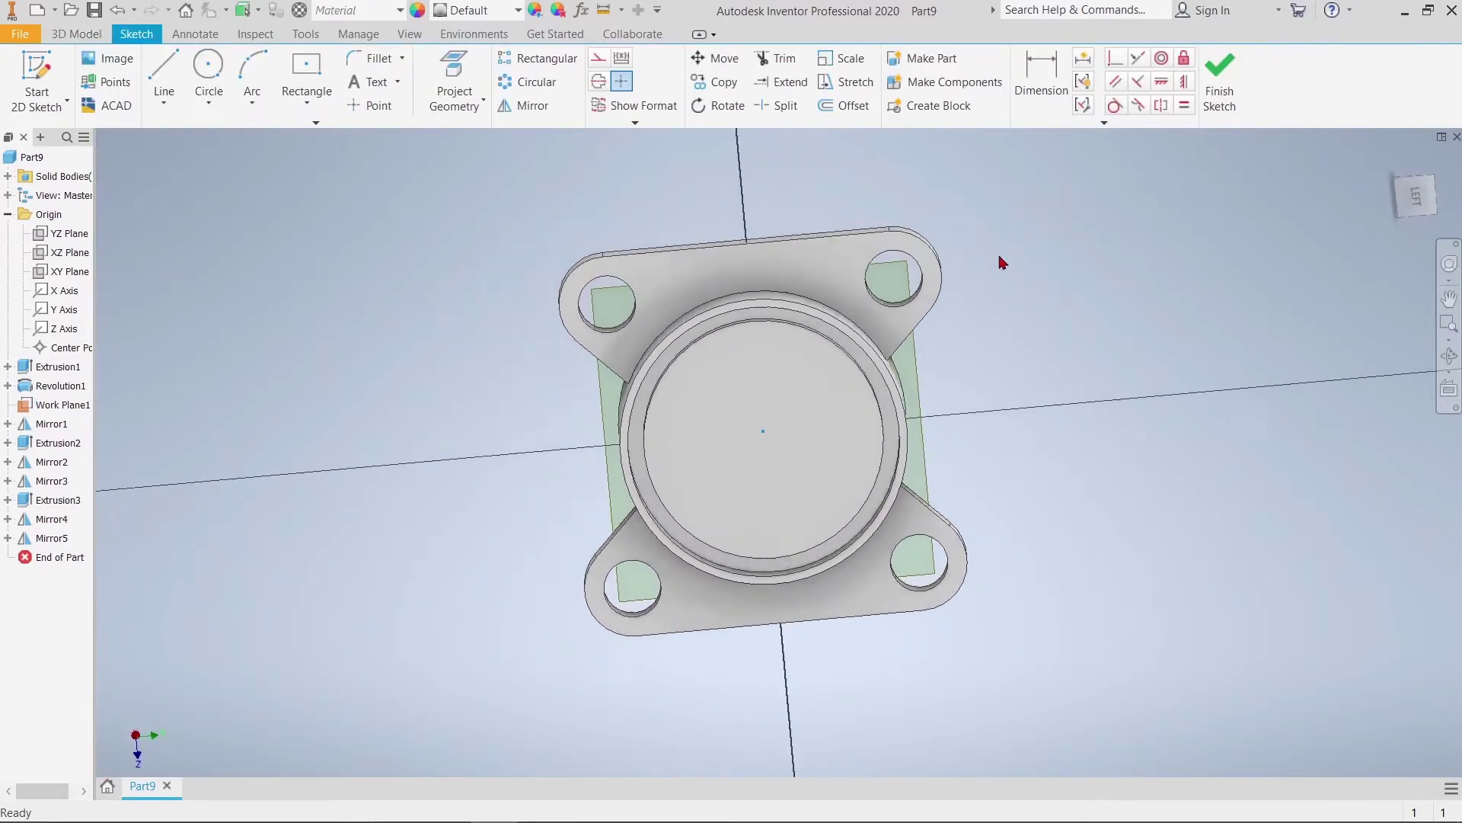
left_click(164, 74)
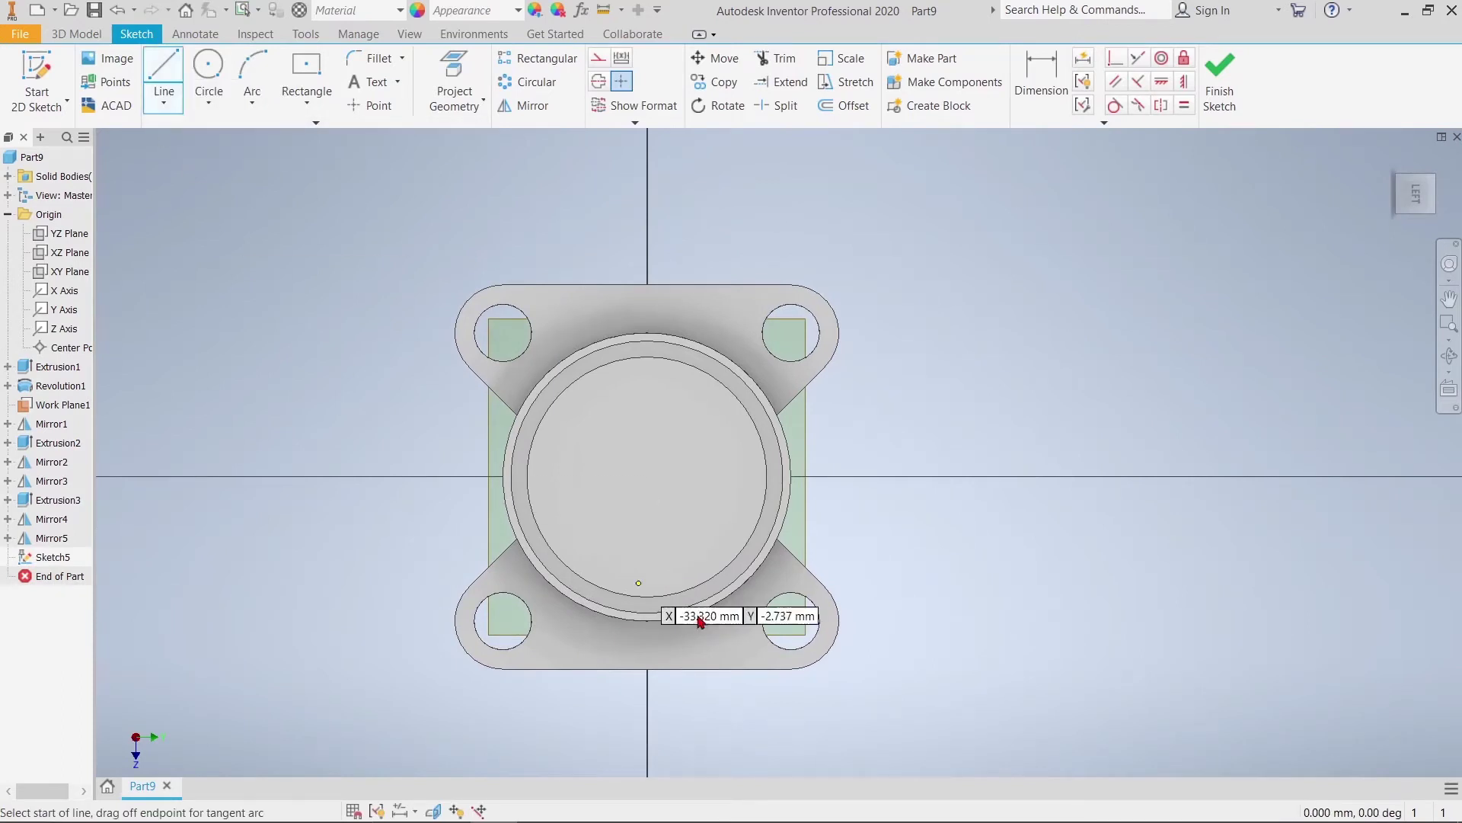
left_click(647, 477)
middle_click_drag(658, 569, 628, 370)
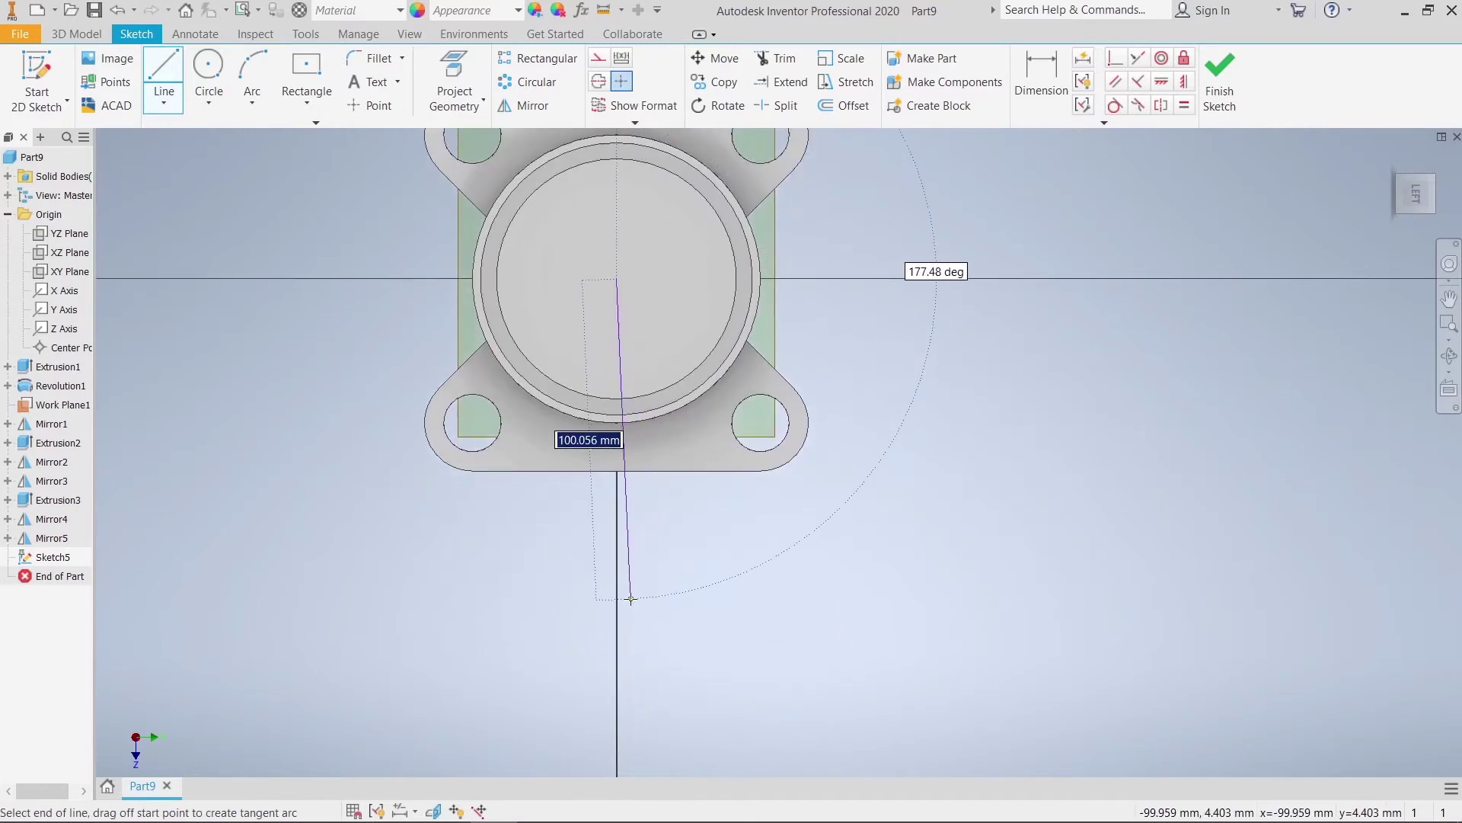
right_click(685, 563)
key("Escape")
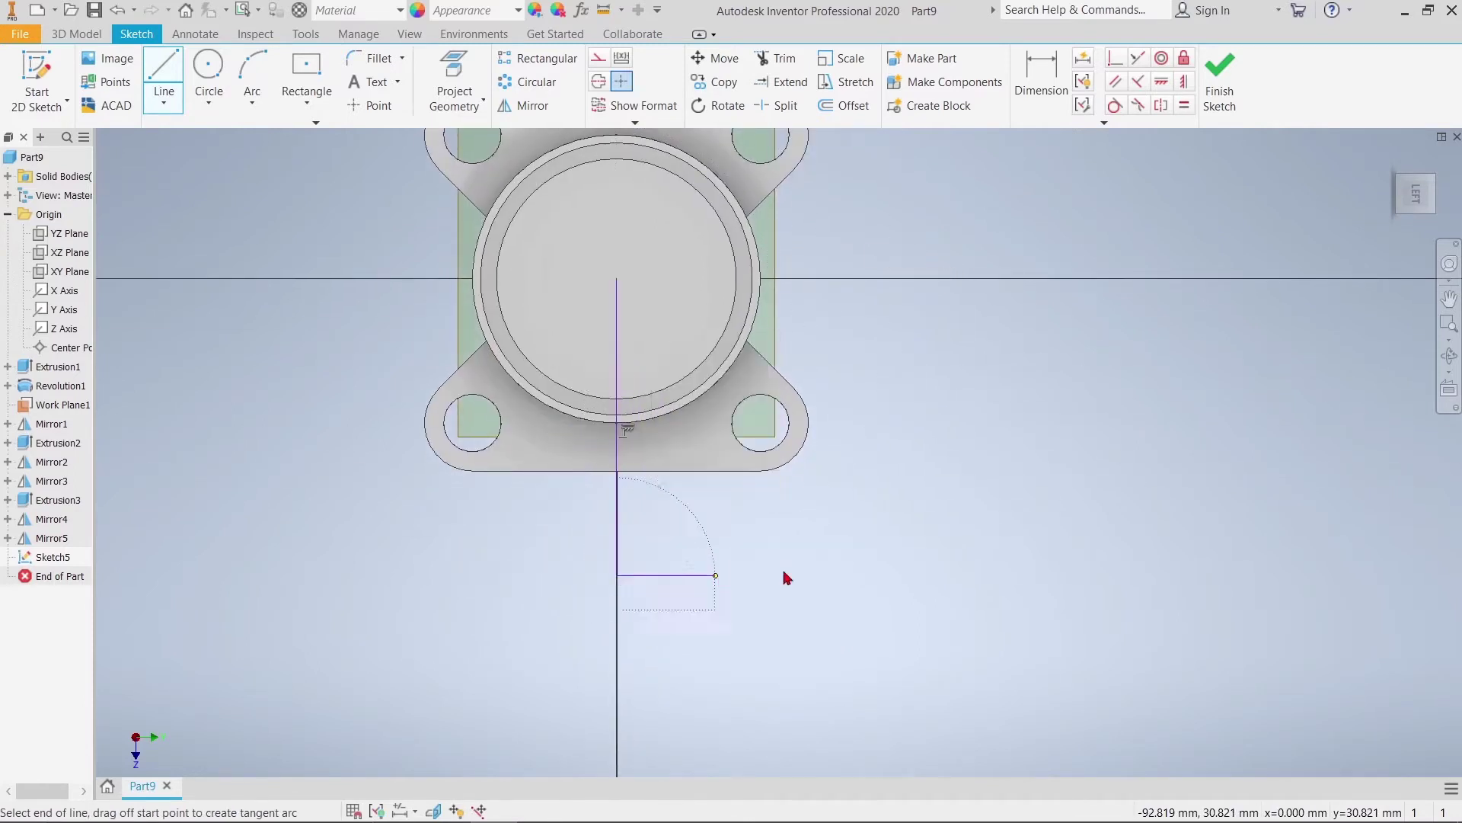
key("Escape")
Dimension the downward line to 64.5 mm
left_click(1040, 73)
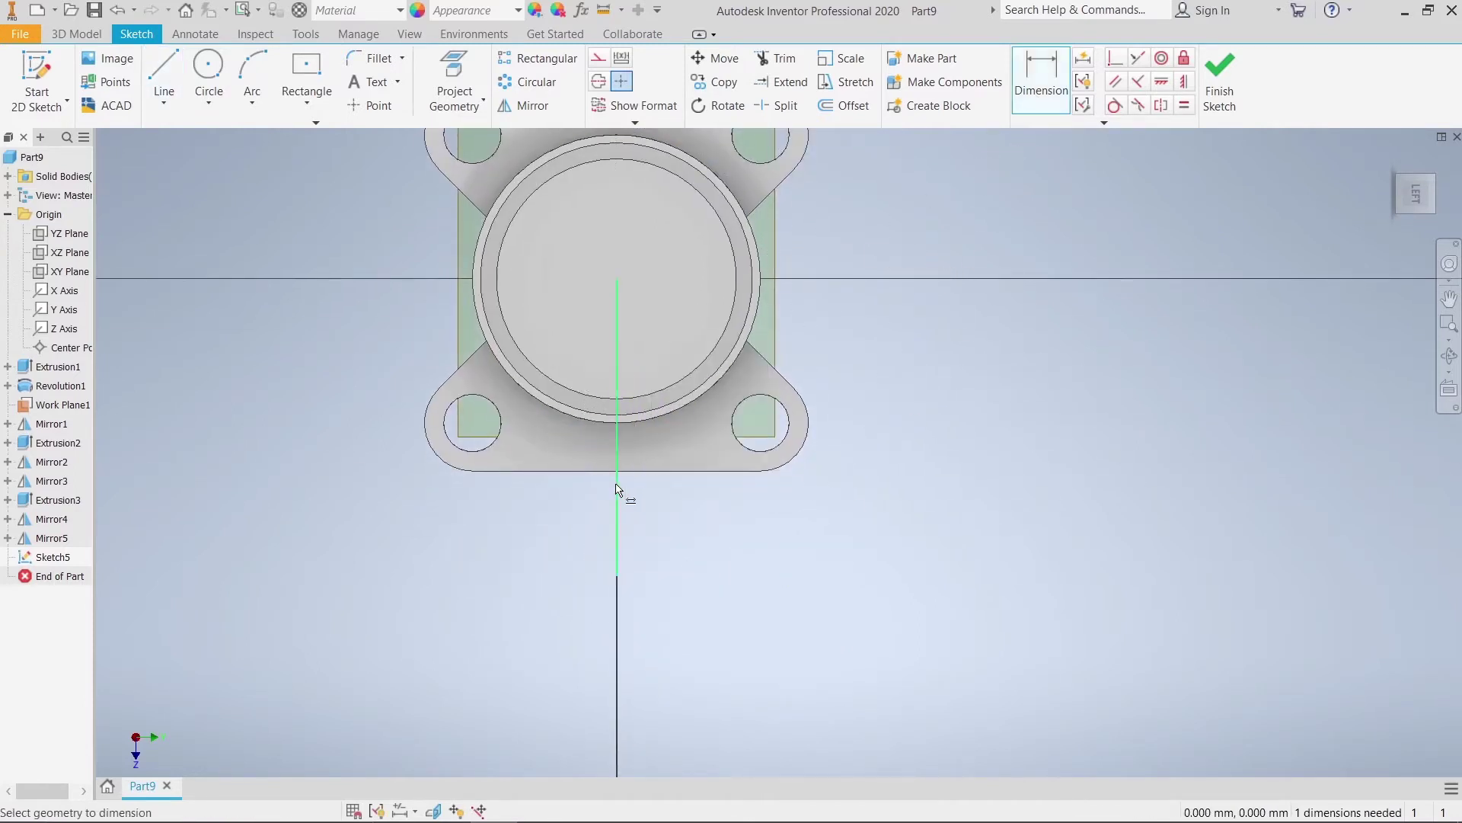
left_click(617, 489)
left_click(924, 472)
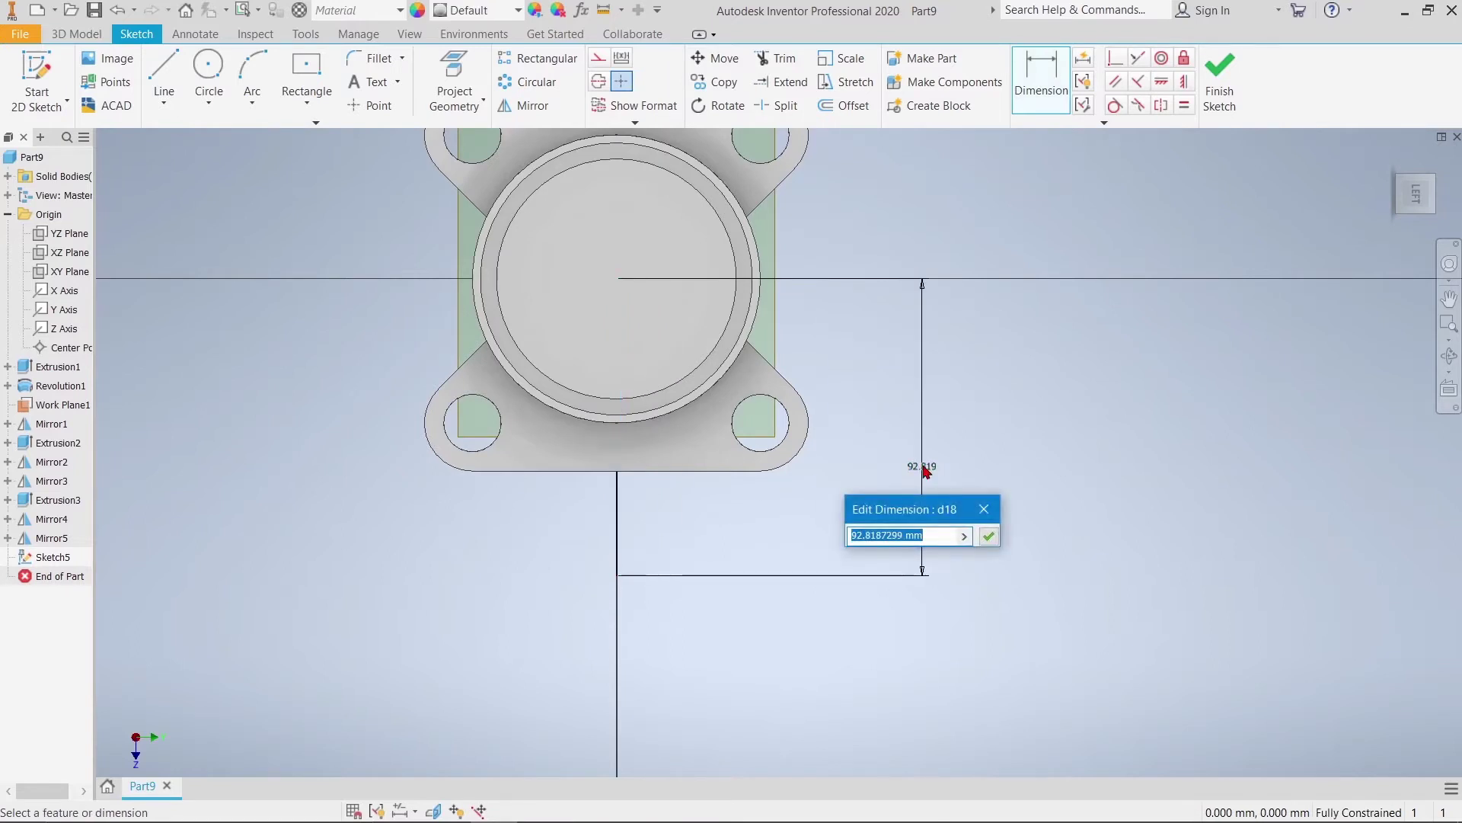
type("5")
key("Return")
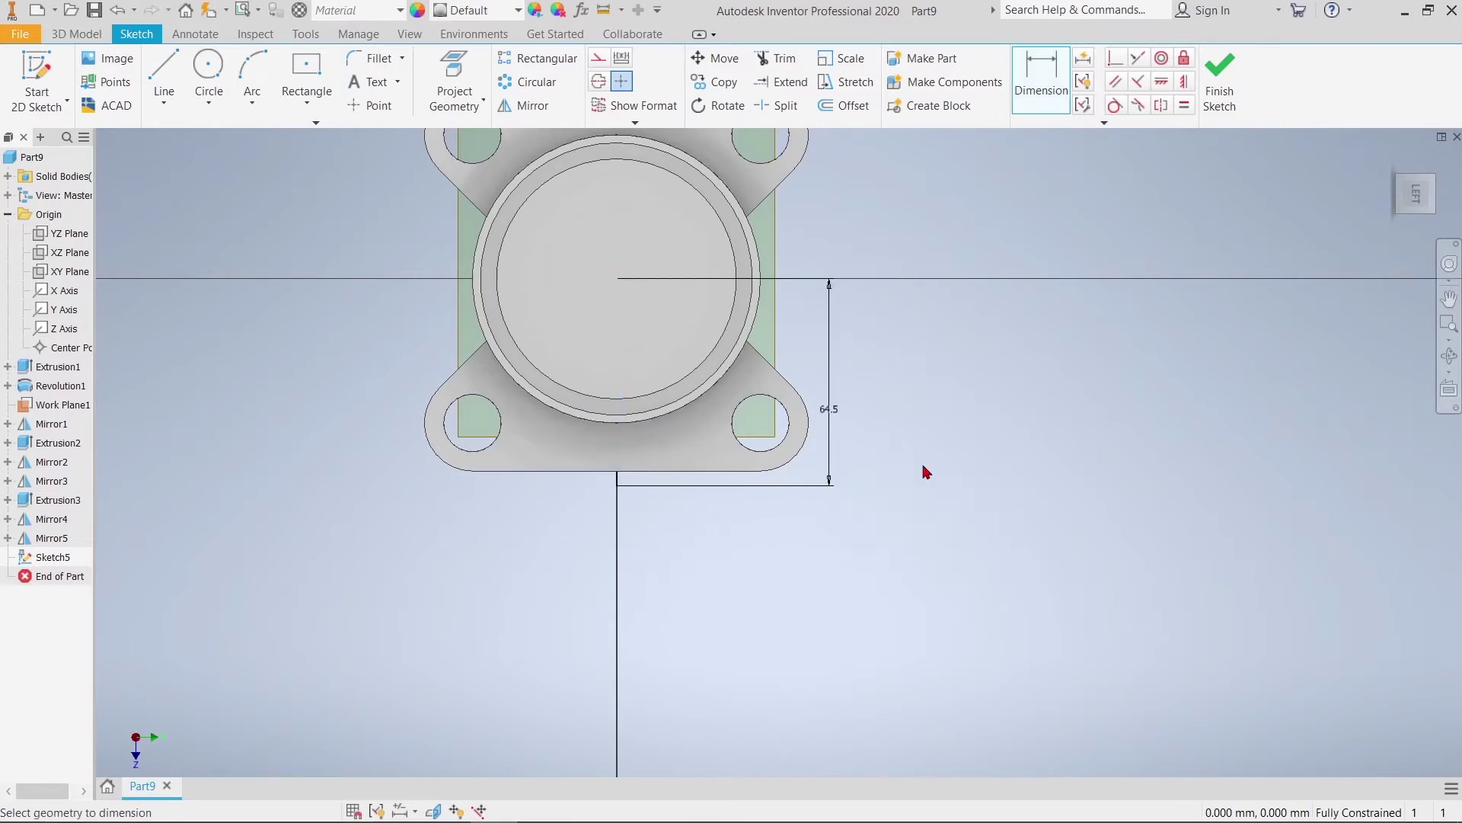
key("Home")
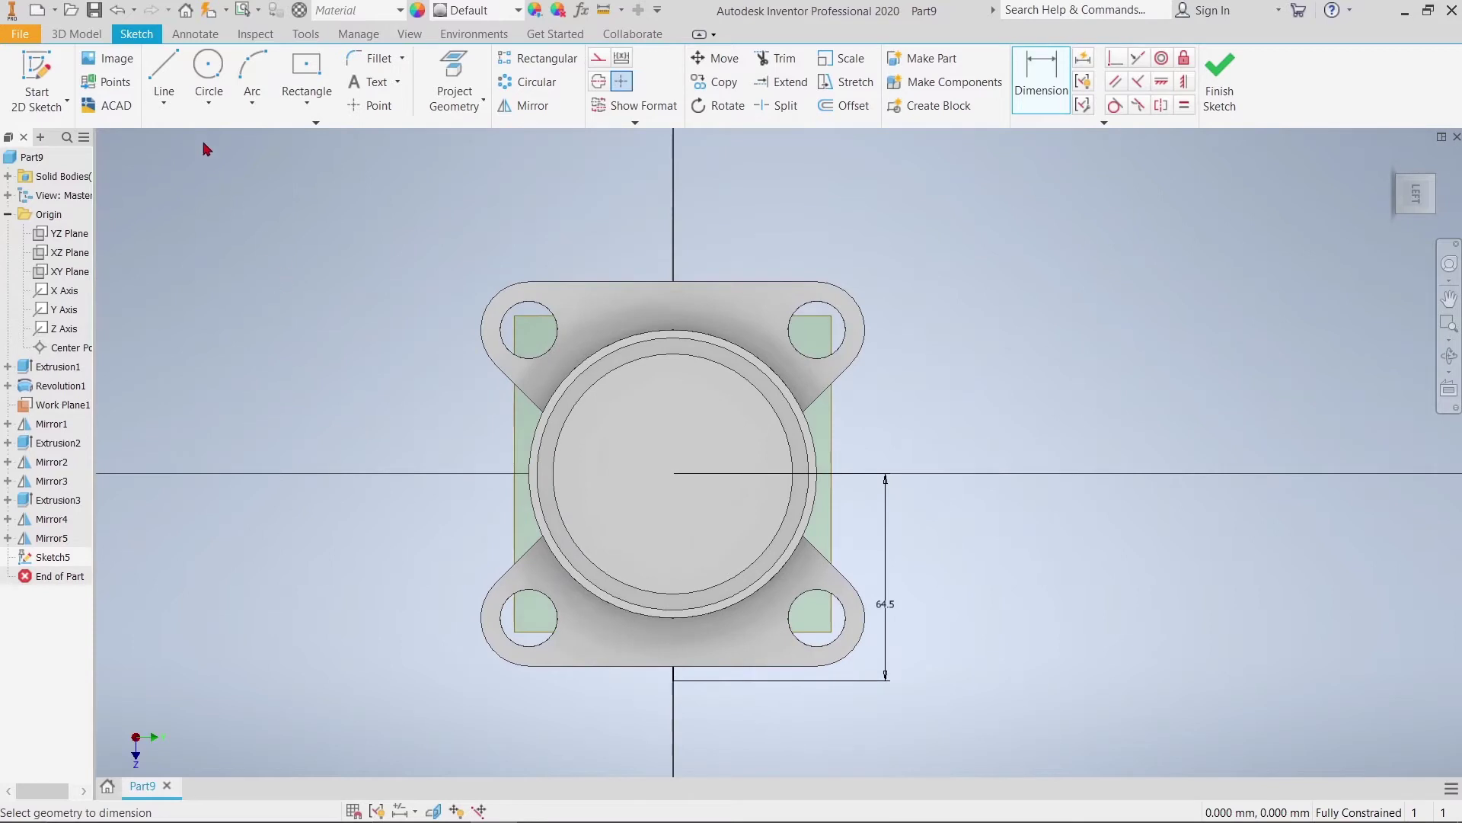
Draw a vertical line straight up from the sketch centre
left_click(164, 77)
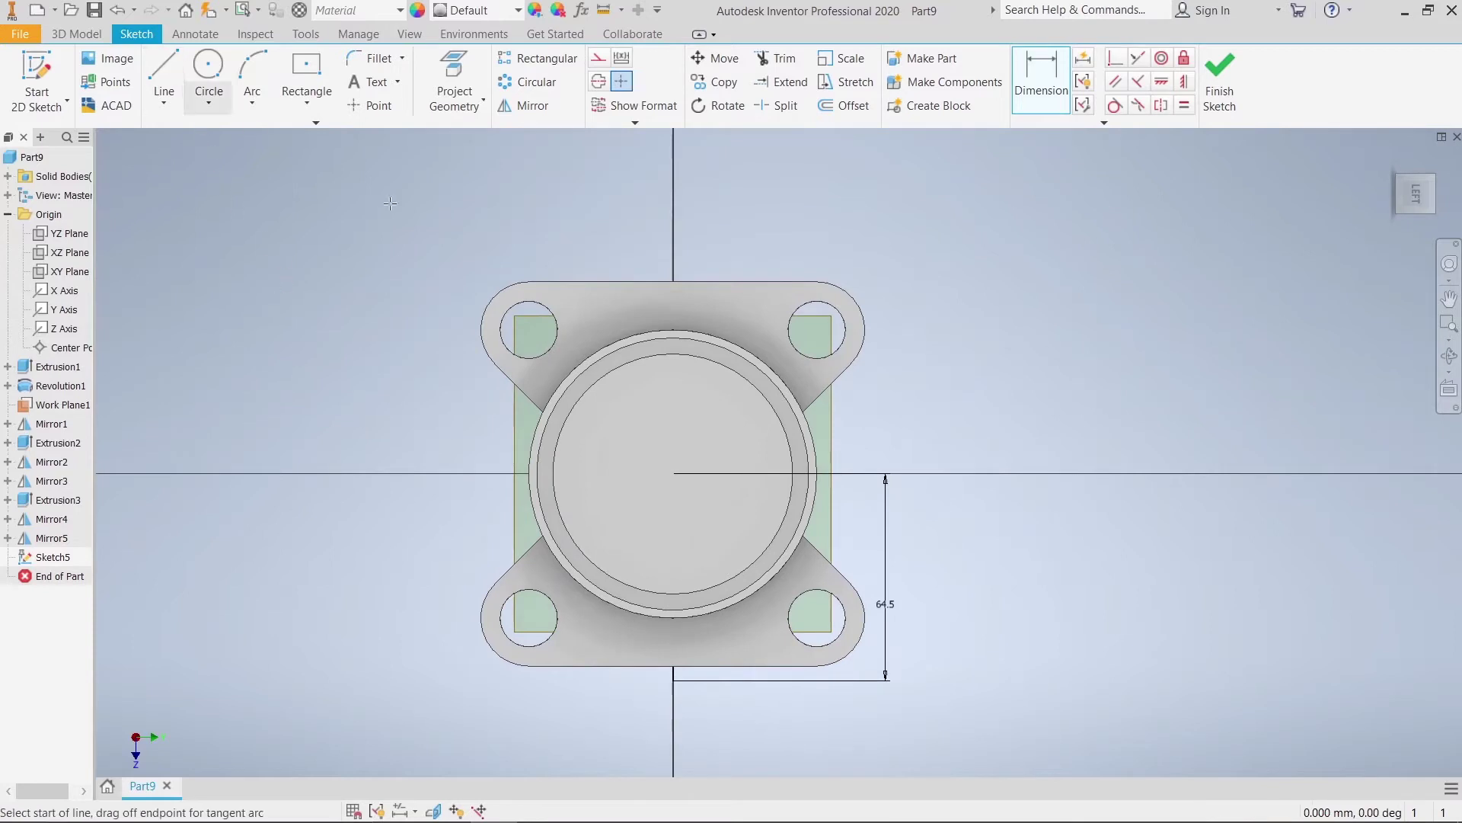
left_click(673, 473)
middle_click_drag(672, 252, 671, 479)
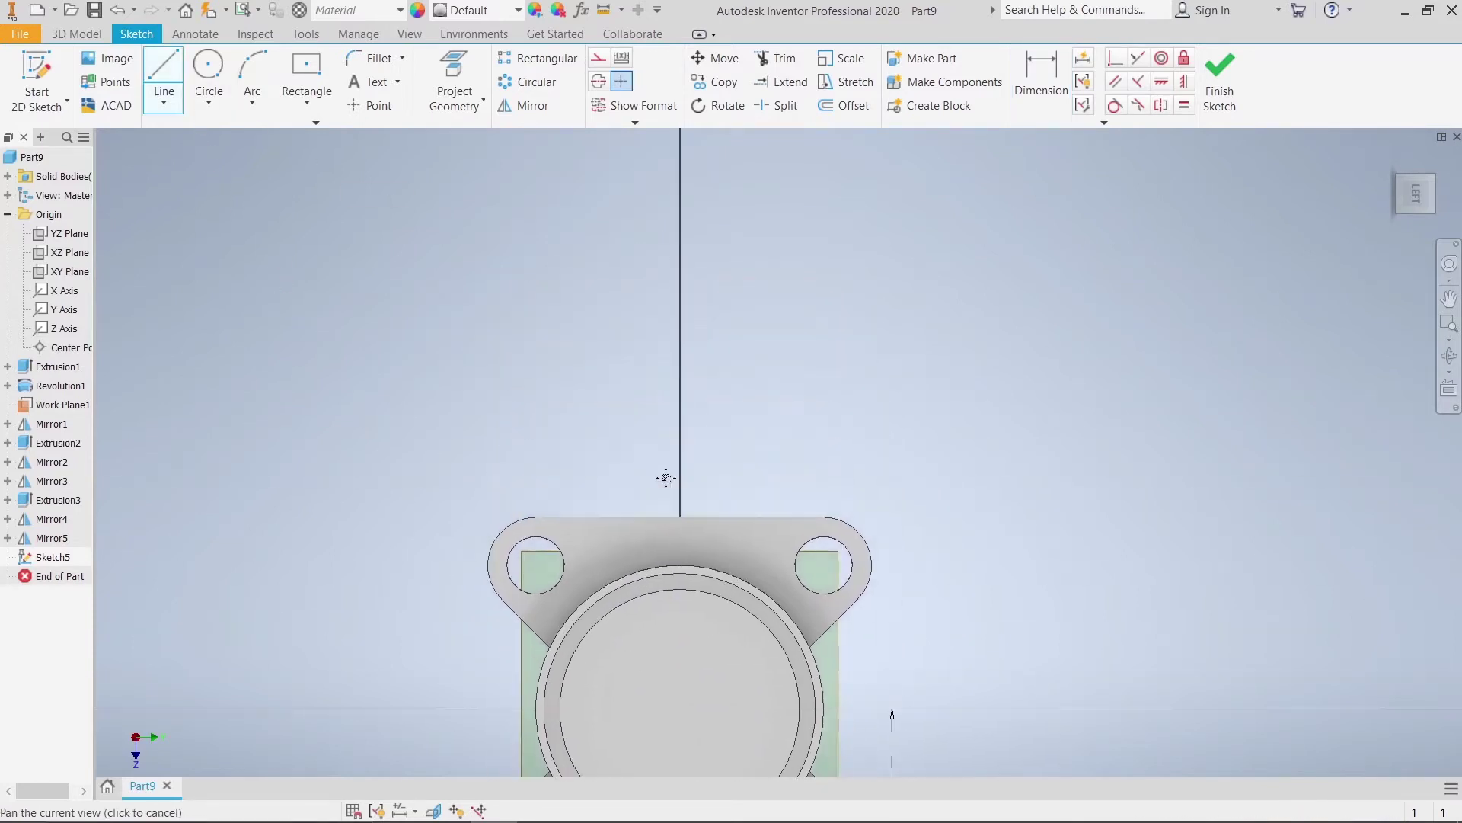
left_click(678, 305)
right_click(678, 304)
left_click(669, 248)
Dimension the upward line as 180-64.5 (115.5 mm) and finish the sketch
key("d")
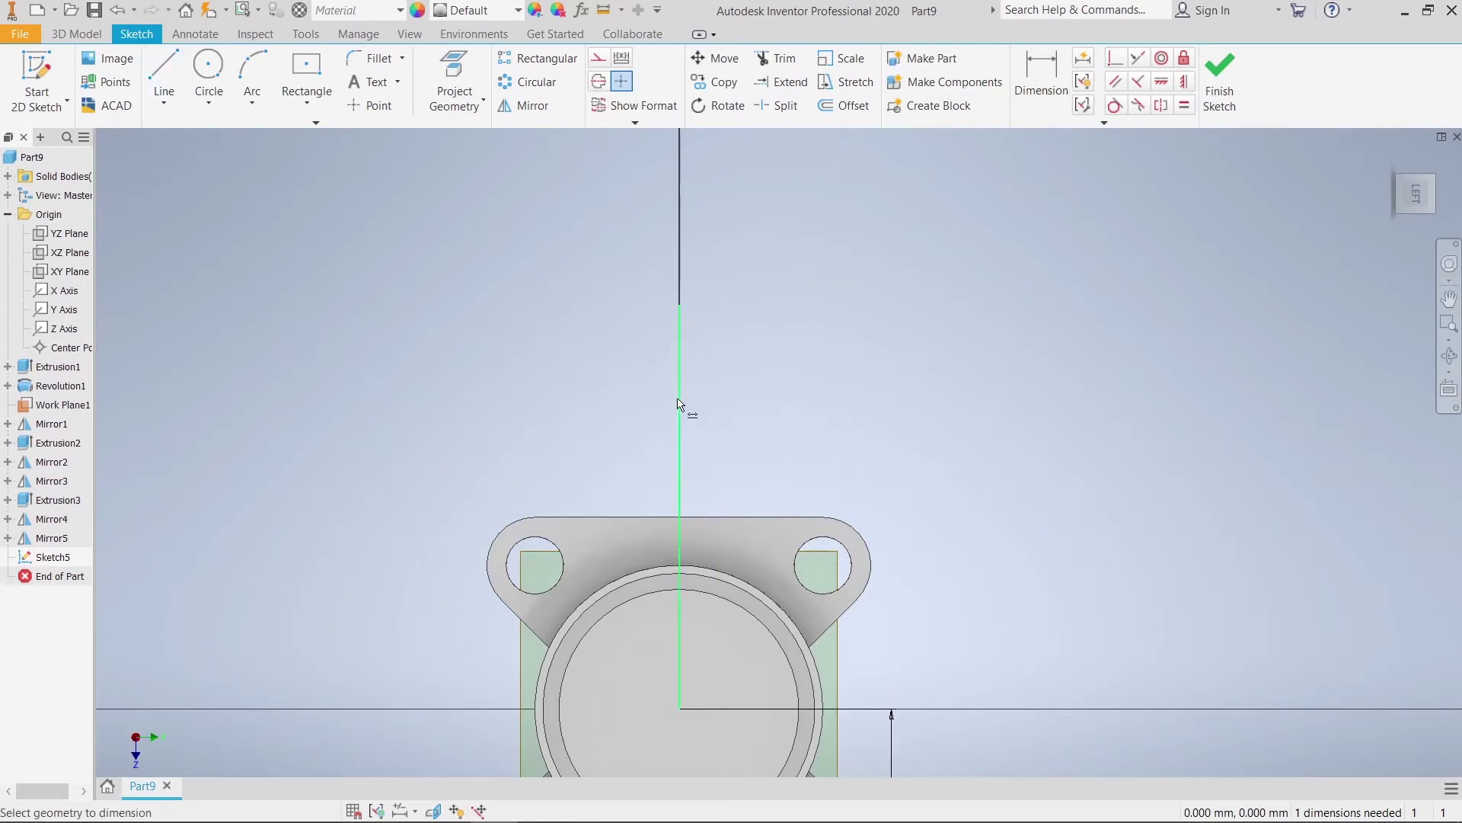
left_click(680, 404)
left_click(442, 450)
type("180-64.")
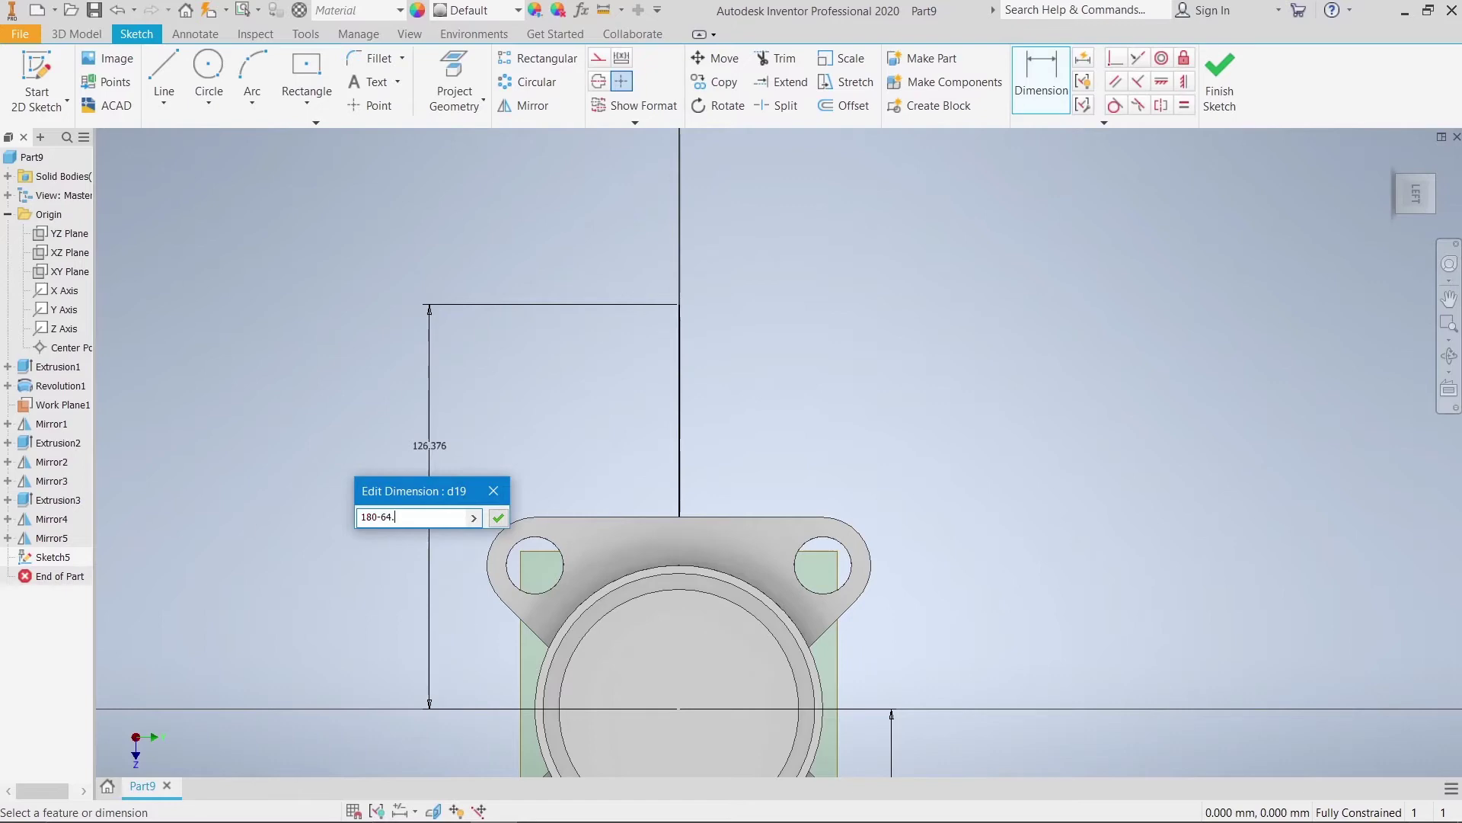
type("5")
key("Return")
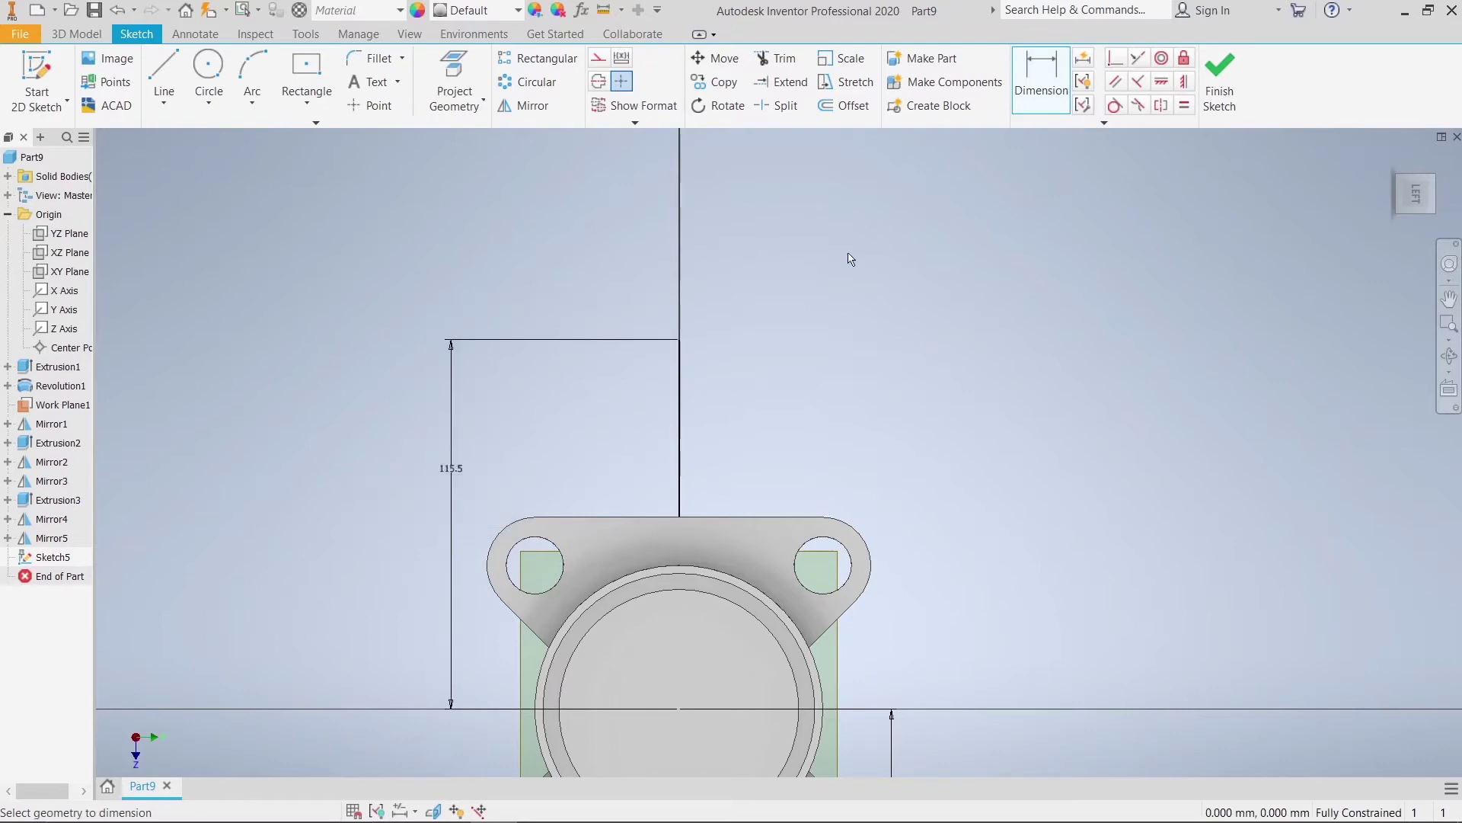
right_click(851, 259)
left_click(924, 272)
left_click(1217, 88)
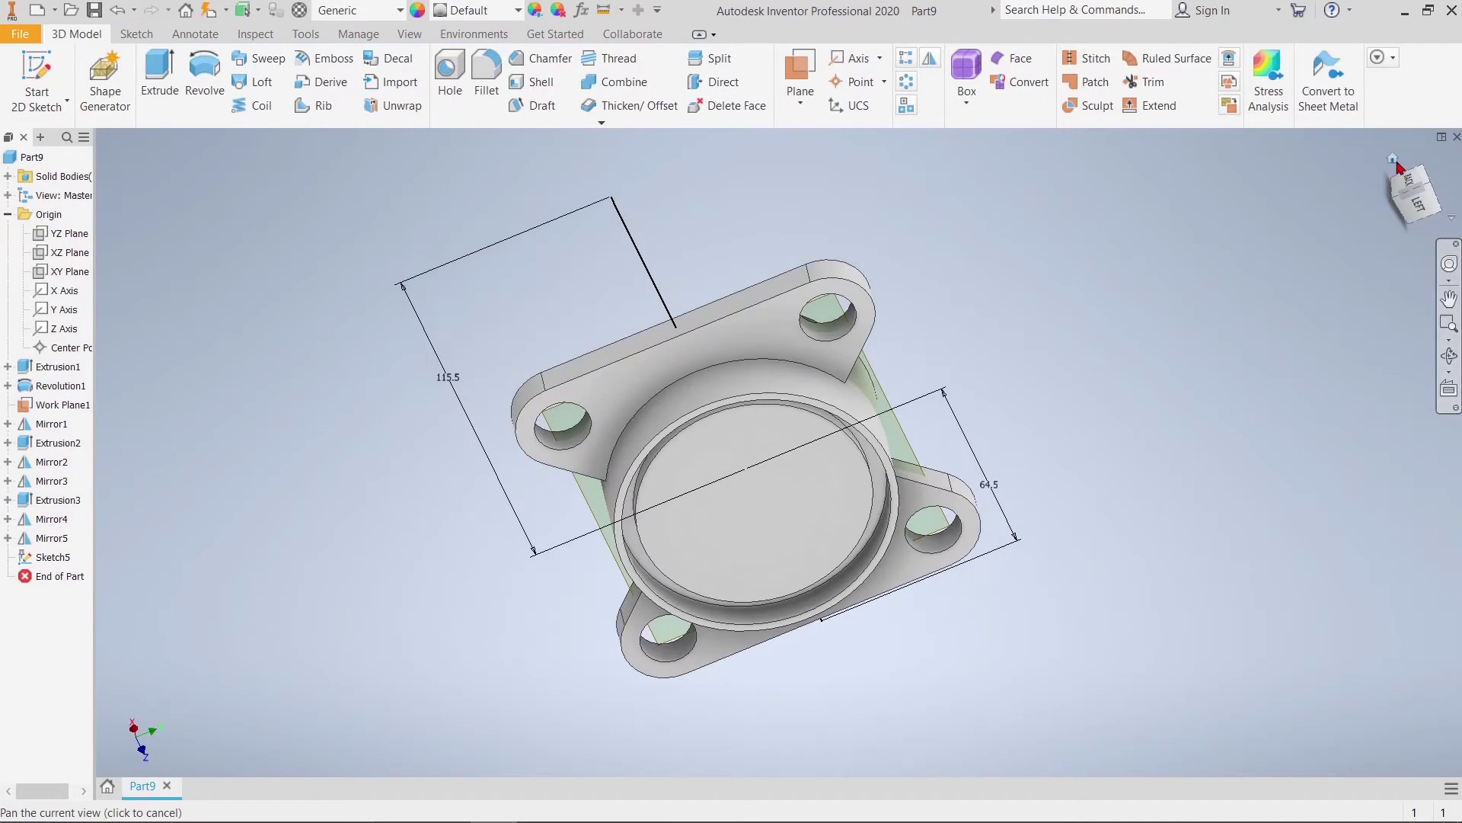
Create Work Plane5 perpendicular to the upward line at its top endpoint, and sketch on it
left_click(1395, 160)
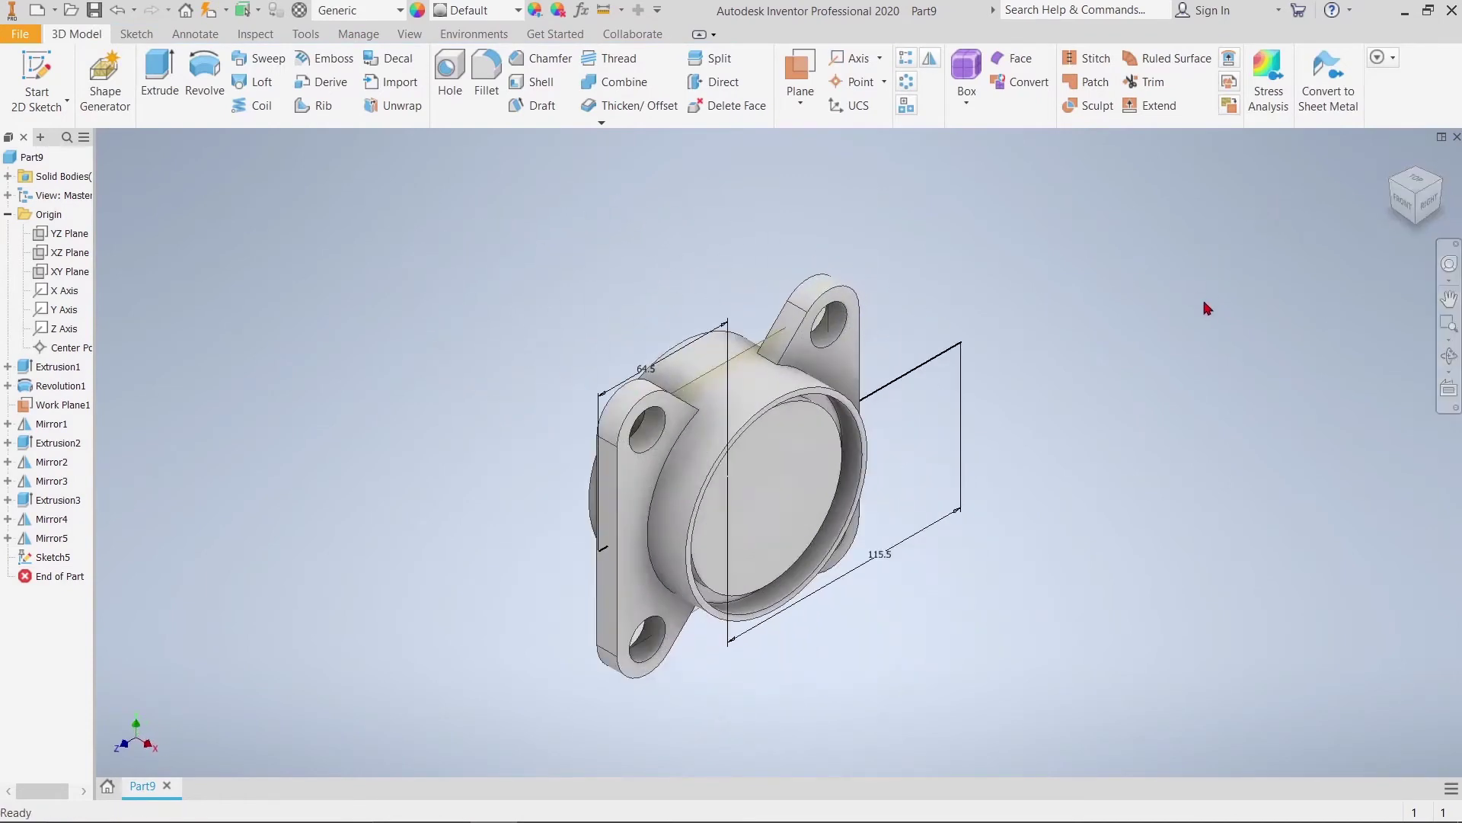
mouse_move(1217, 329)
middle_mouse_down("shift")
mouse_move(1052, 303)
mouse_move(888, 238)
mouse_move(868, 271)
middle_mouse_up("shift")
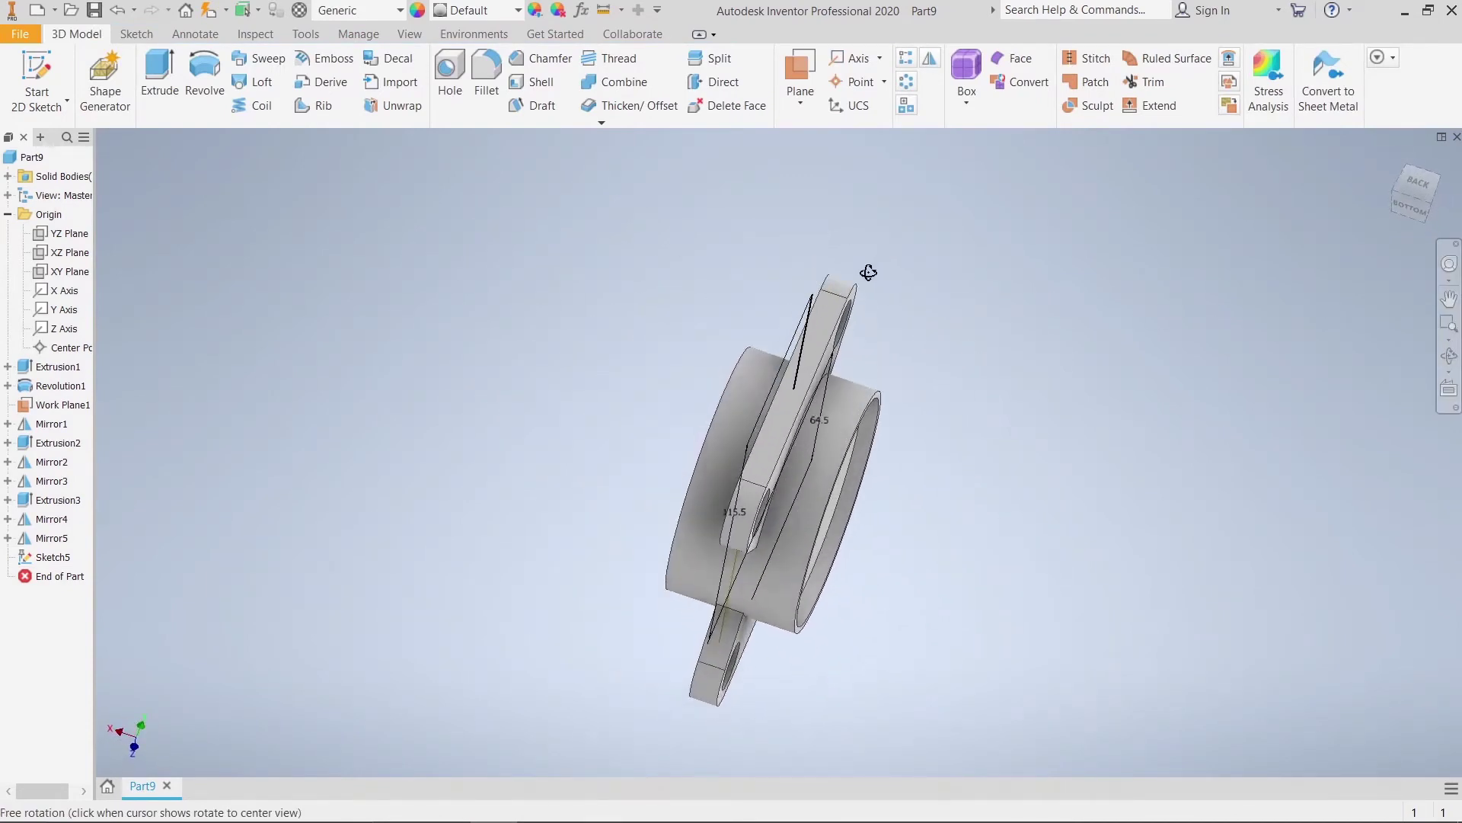
left_click(815, 92)
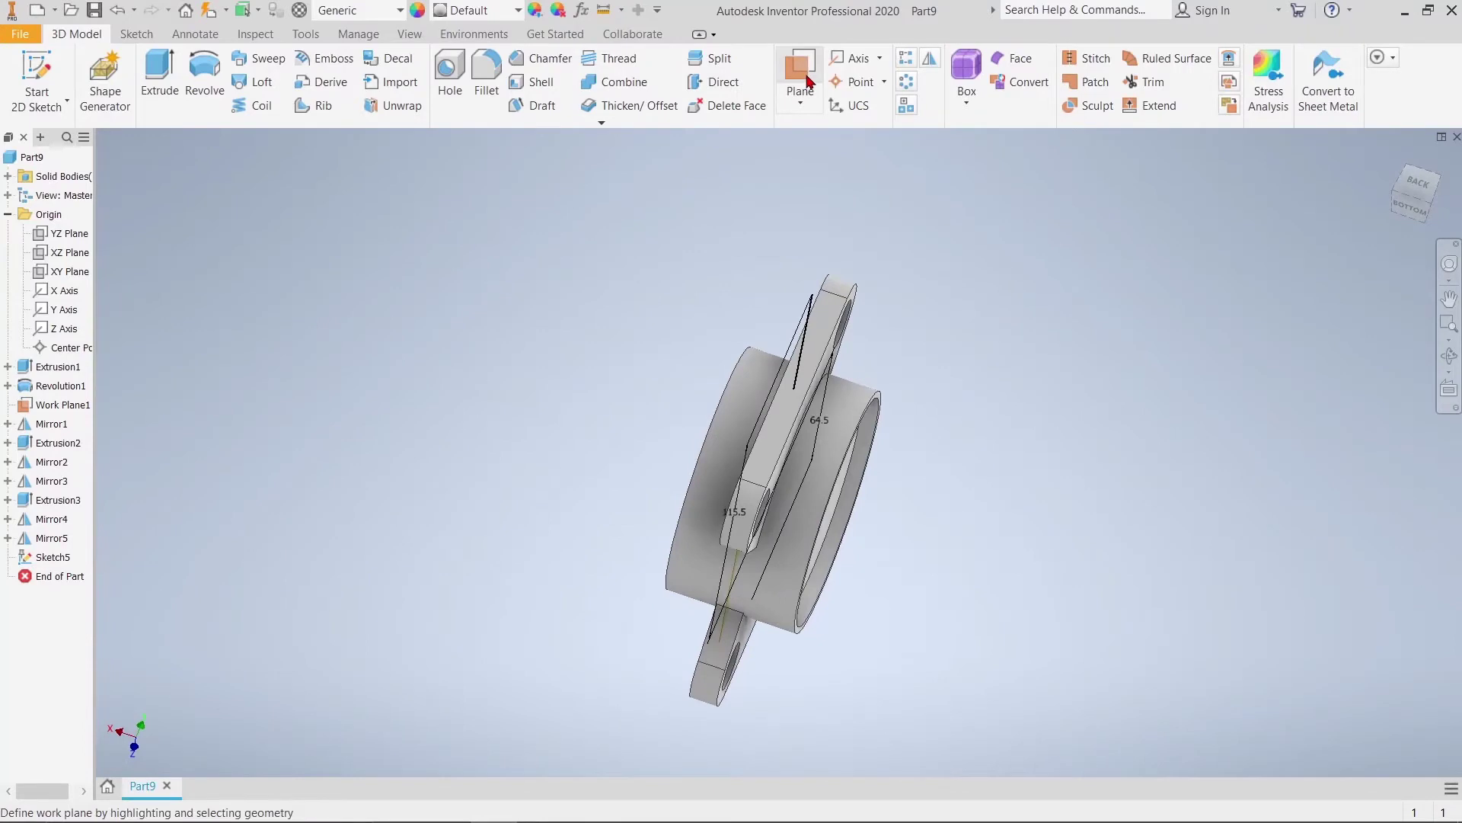
left_click(812, 299)
left_click(802, 347)
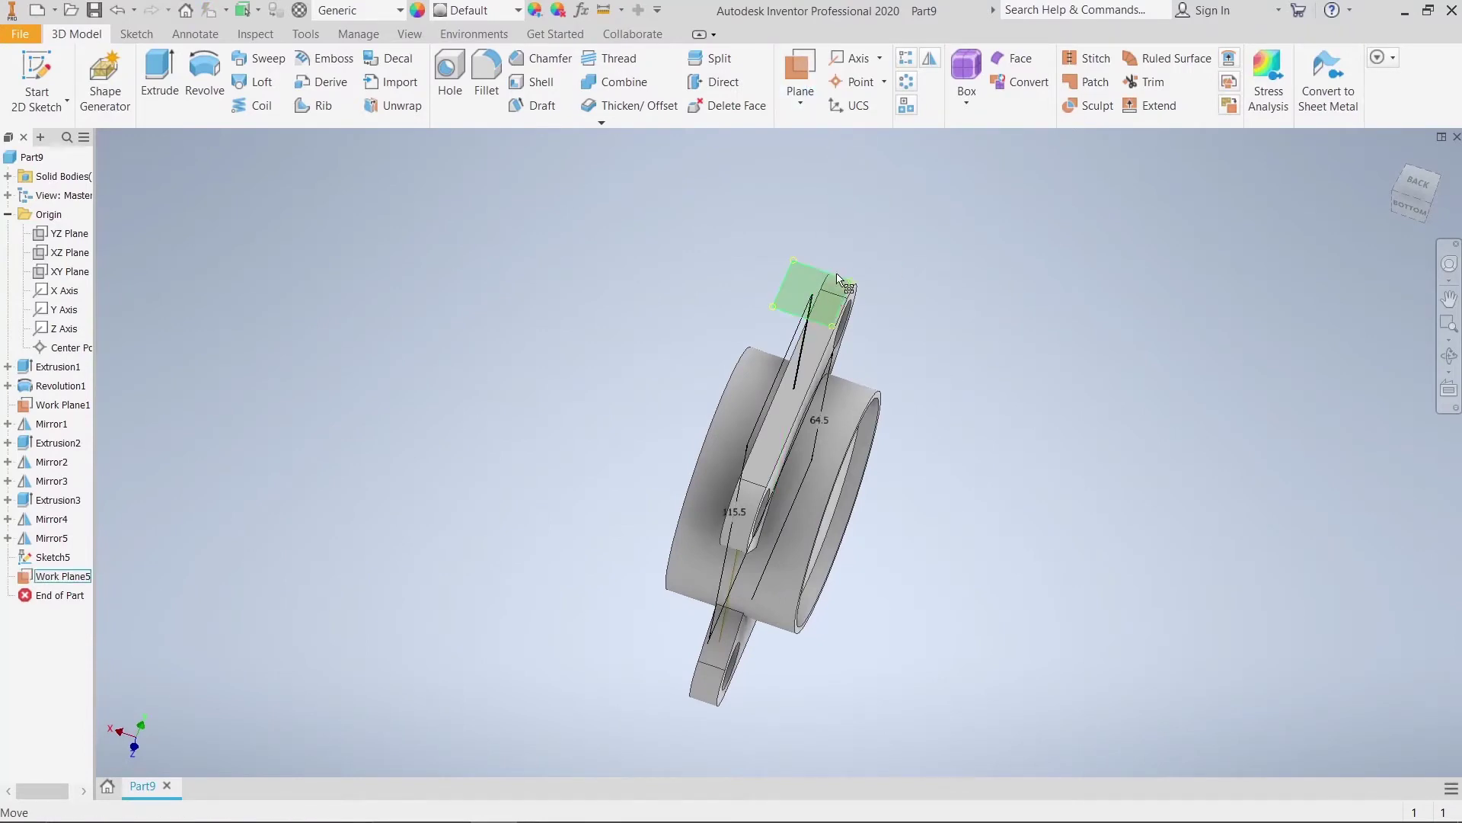
key("s")
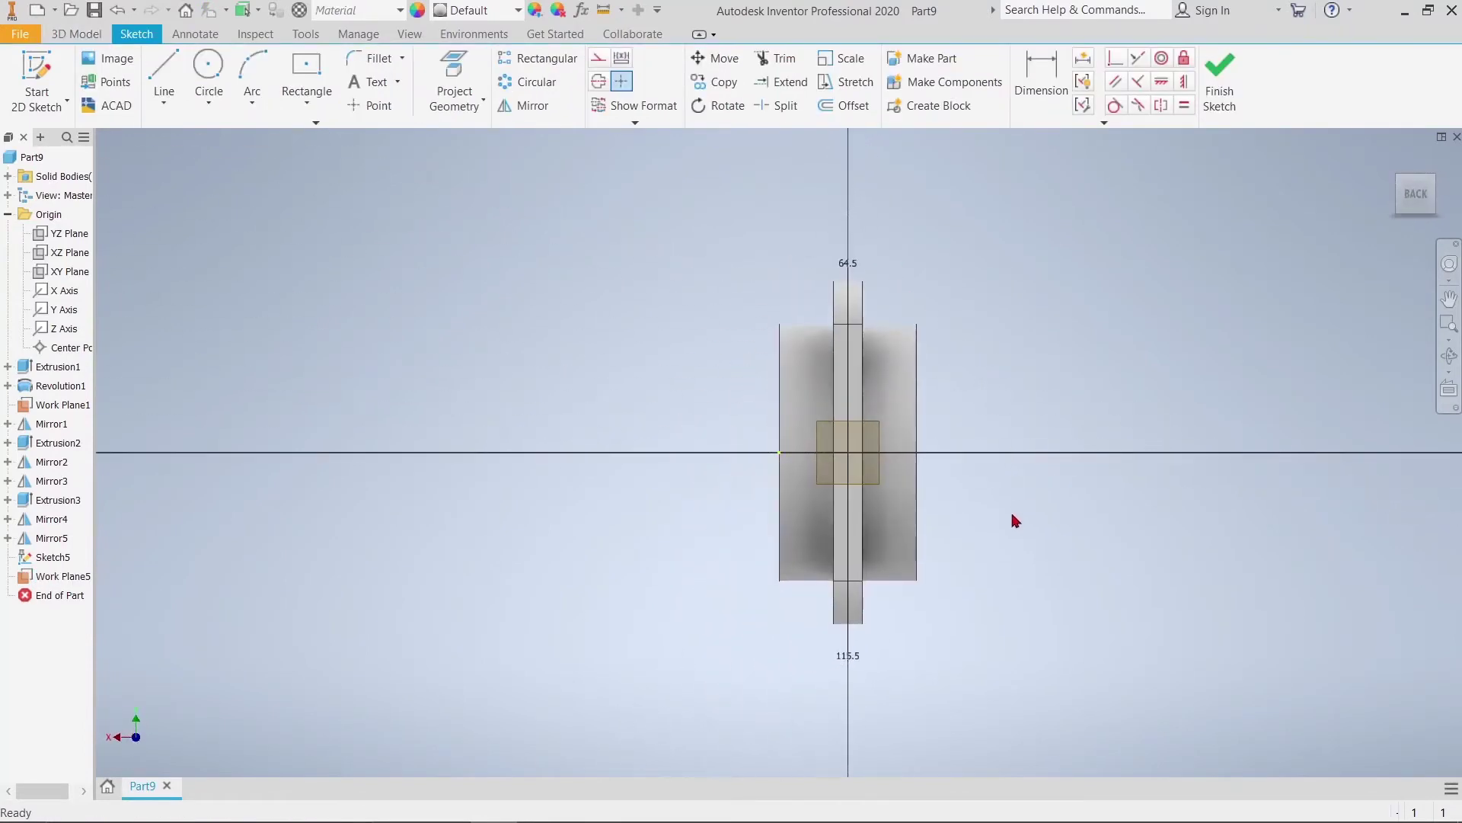
Project the path line's end point and draw a circle centred on it
left_click(208, 69)
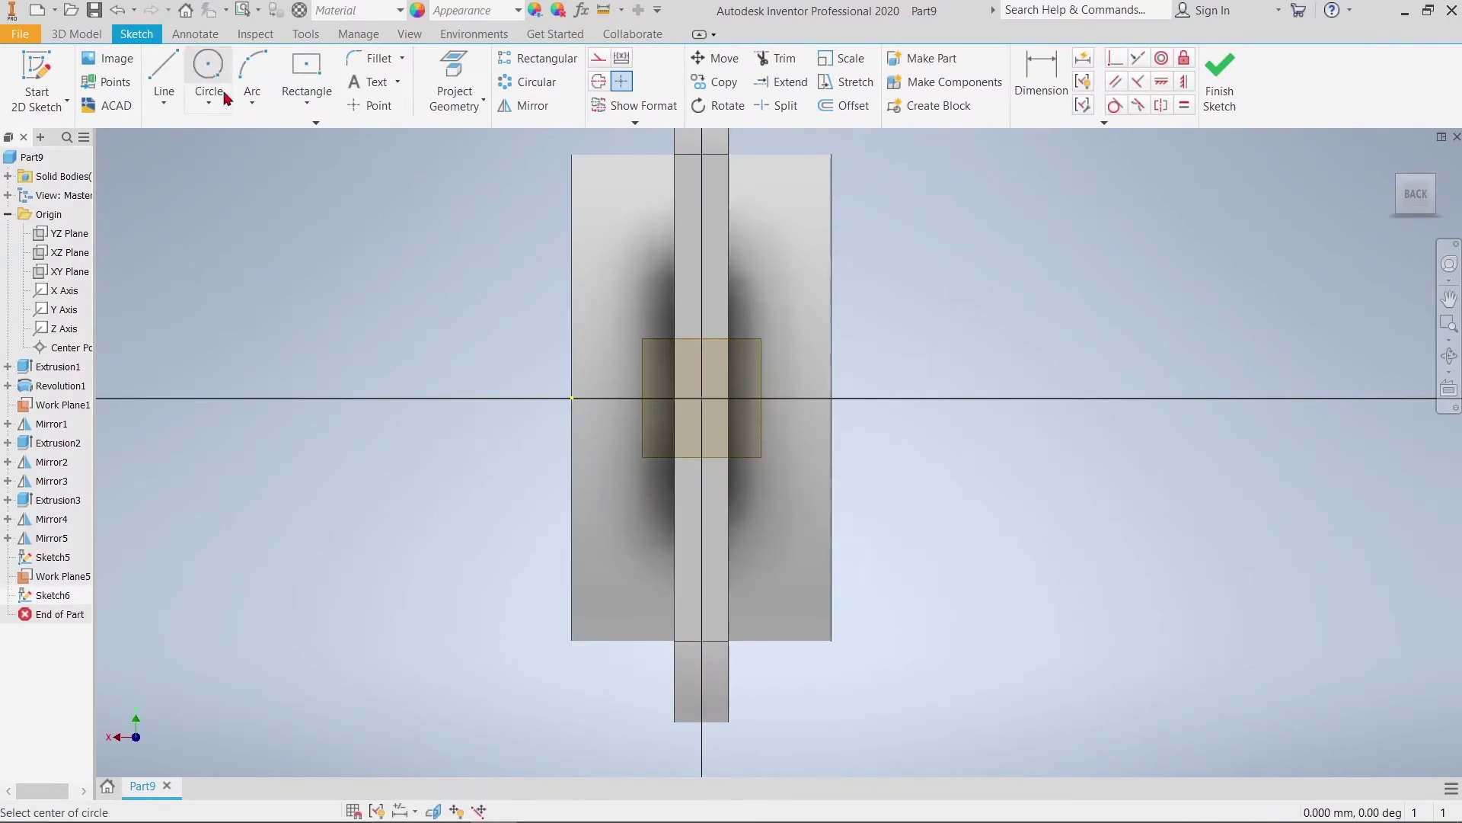
right_click(261, 239)
left_click(341, 264)
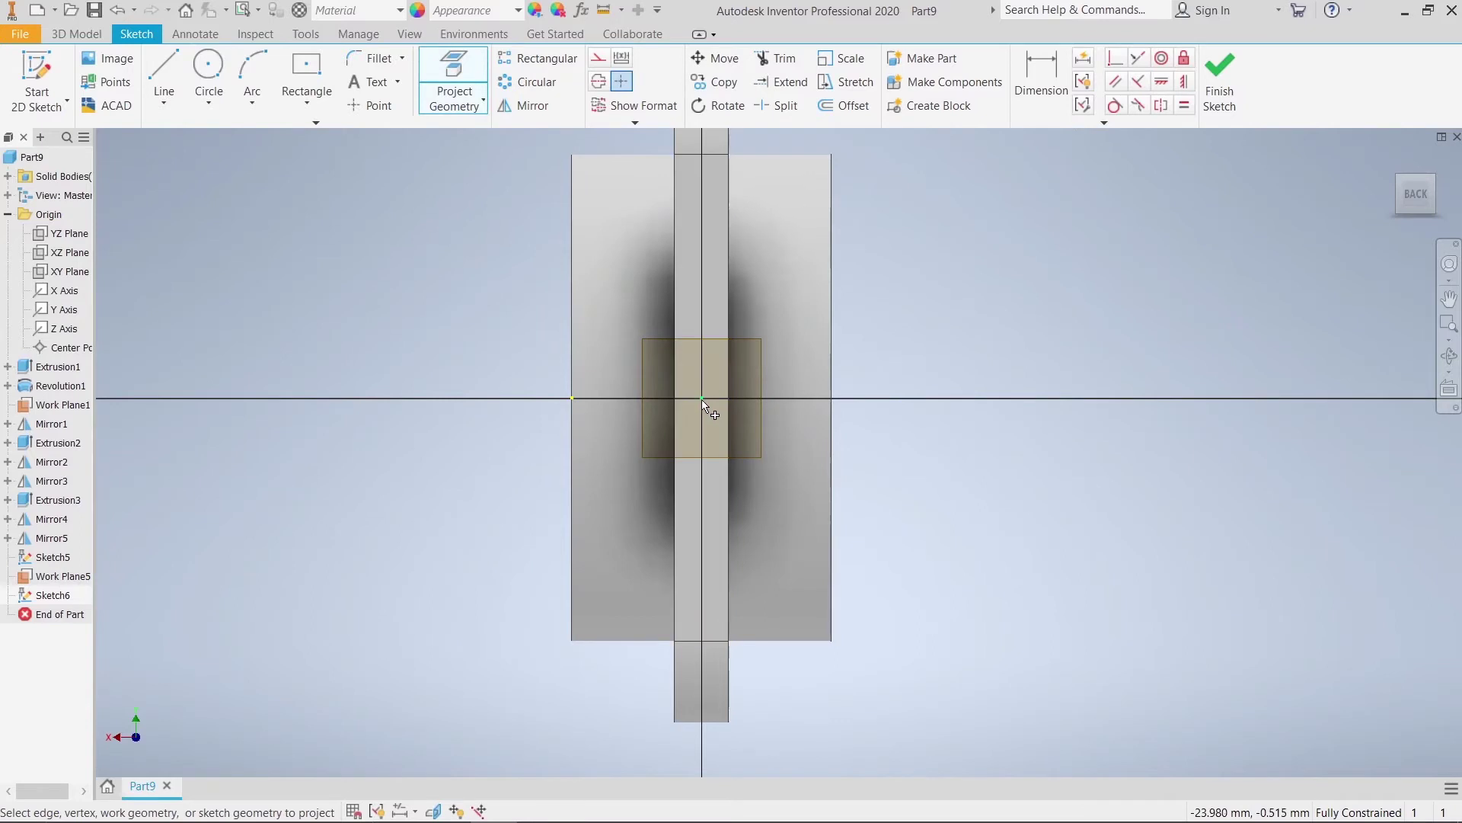
right_click(936, 319)
left_click(988, 320)
left_click(208, 68)
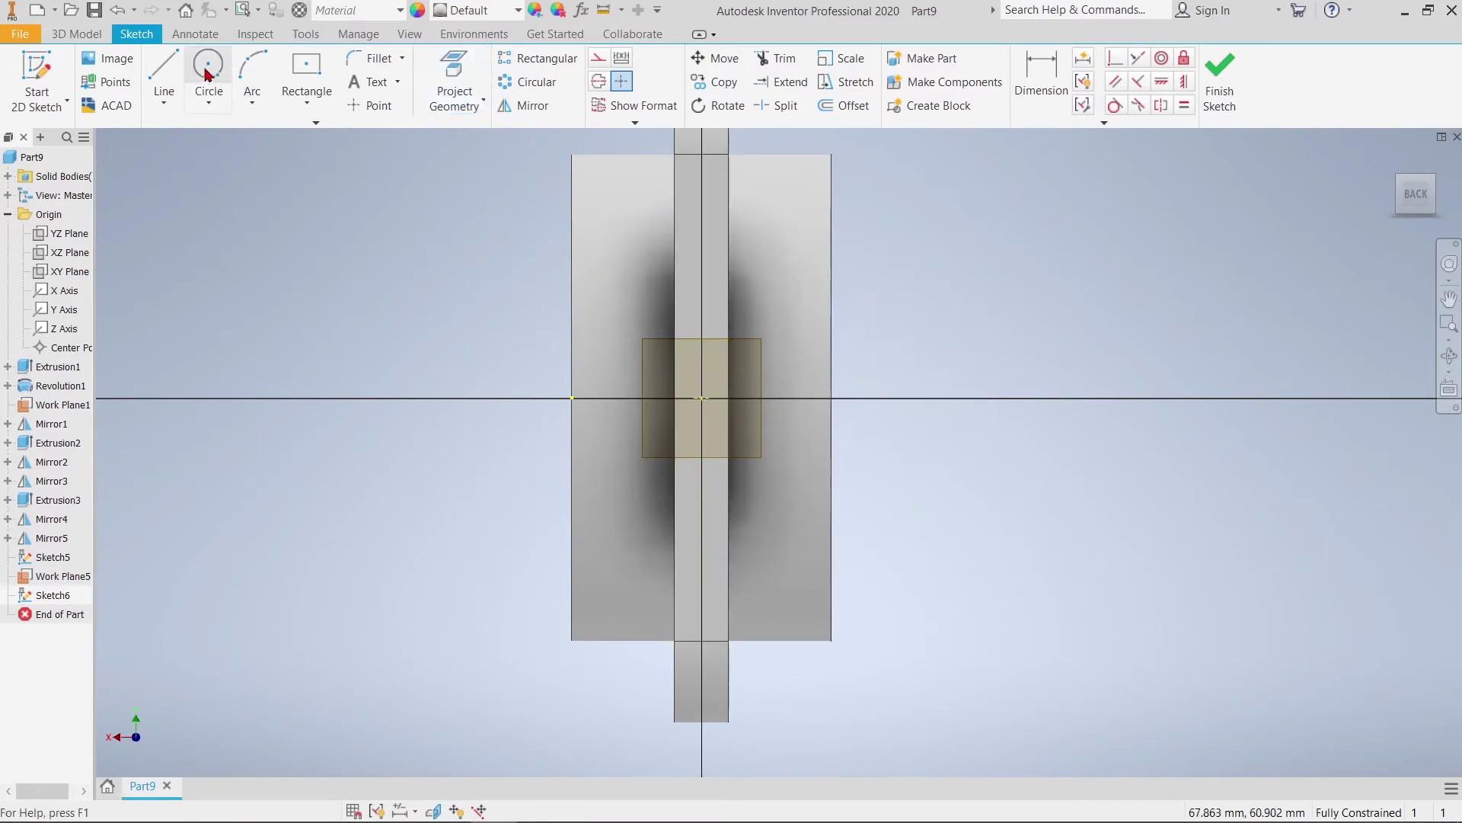
left_click(701, 398)
left_click(927, 268)
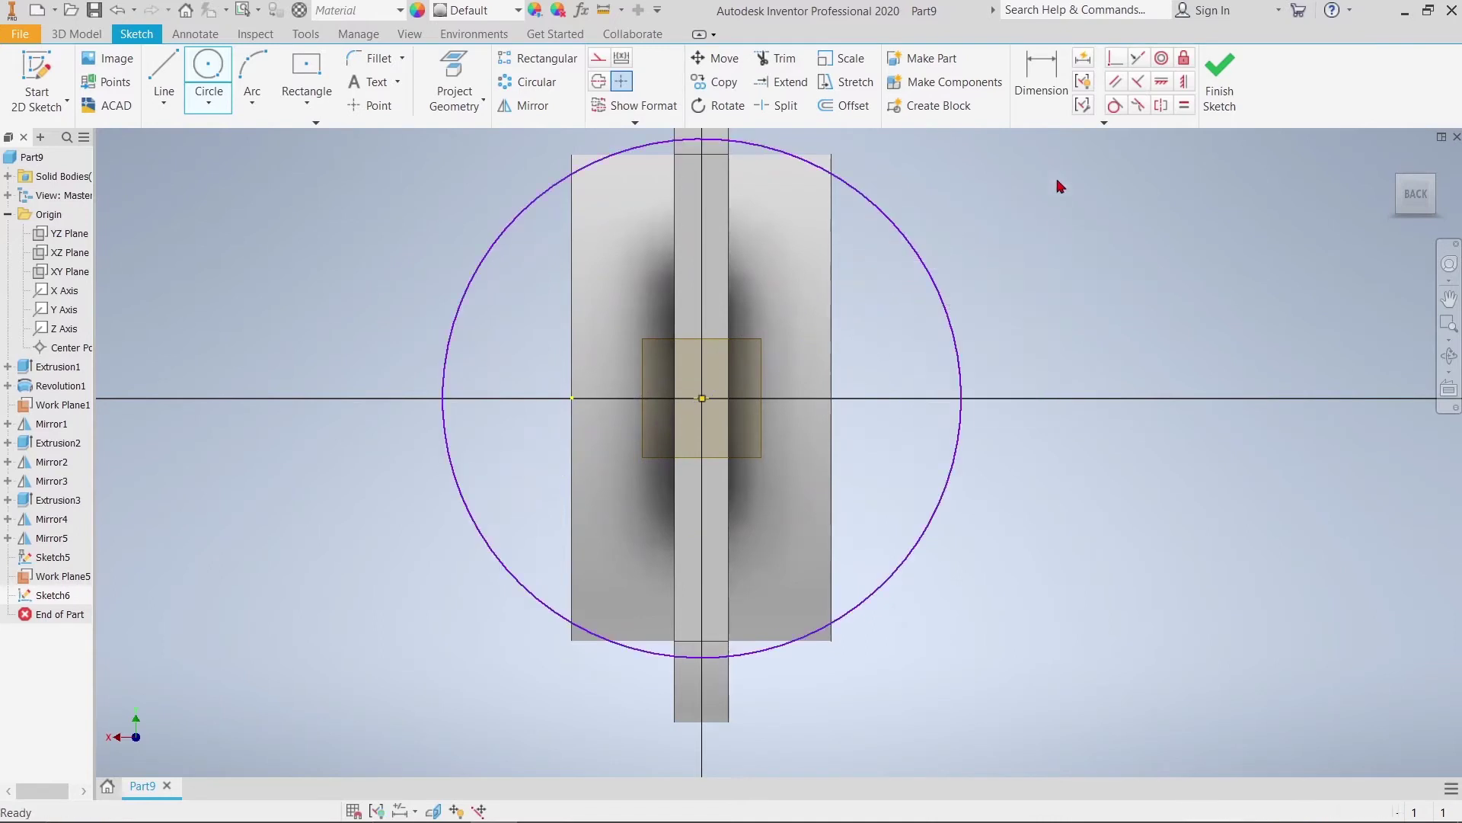
Dimension the circle's diameter to 90 mm
key("d")
left_click(929, 281)
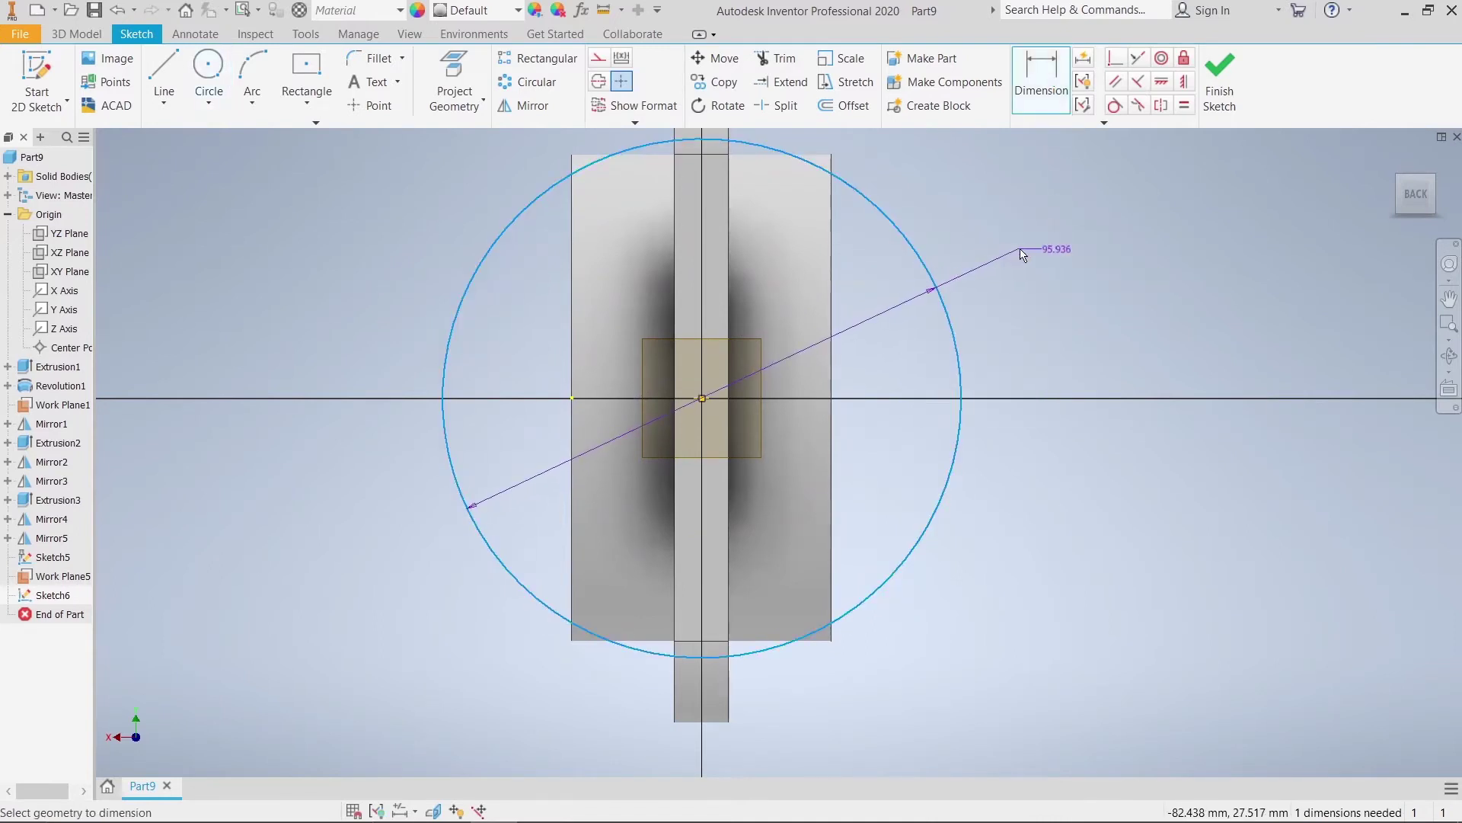
left_click(1059, 251)
type("90")
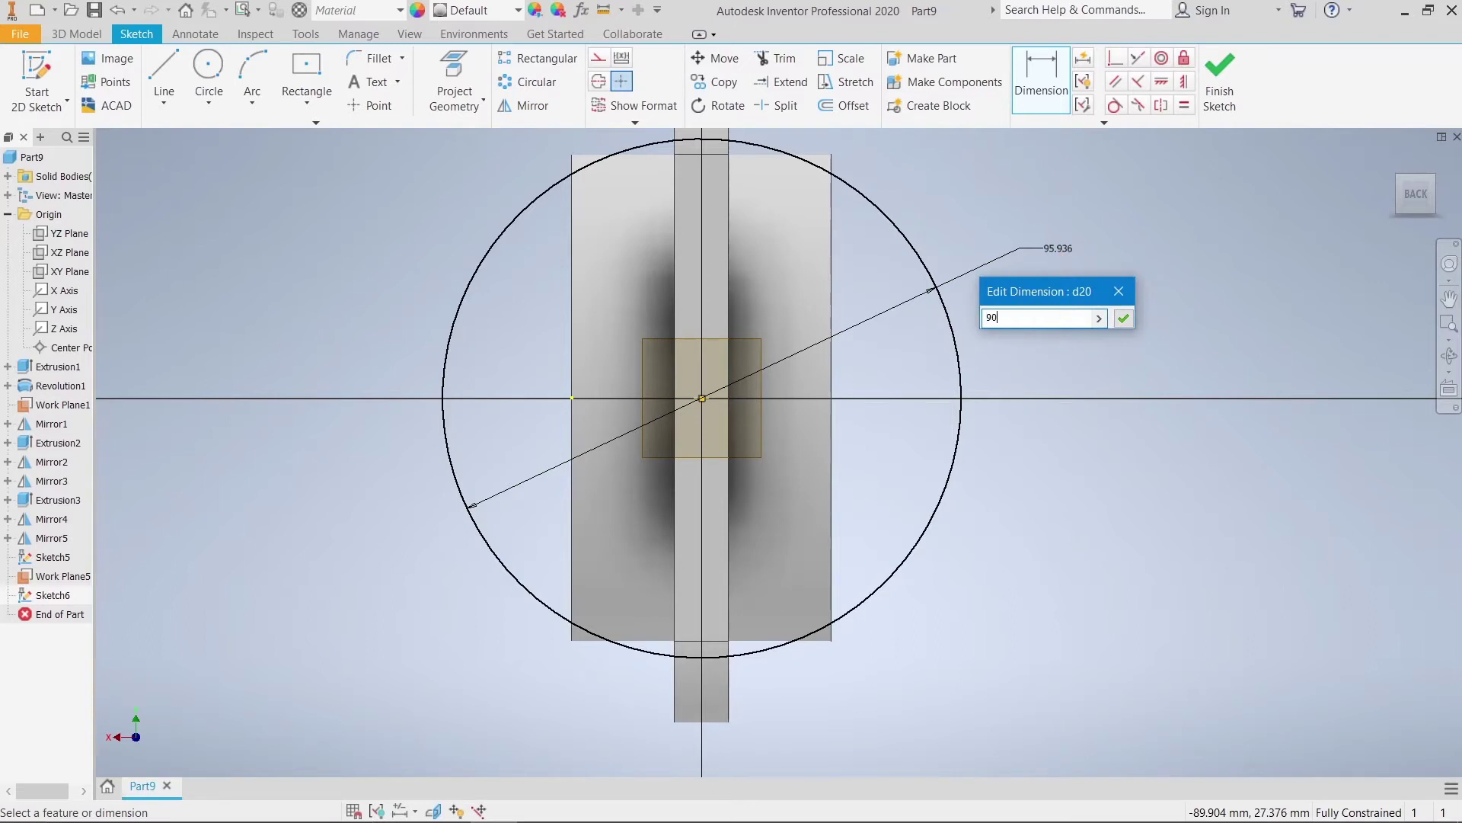
key("Return")
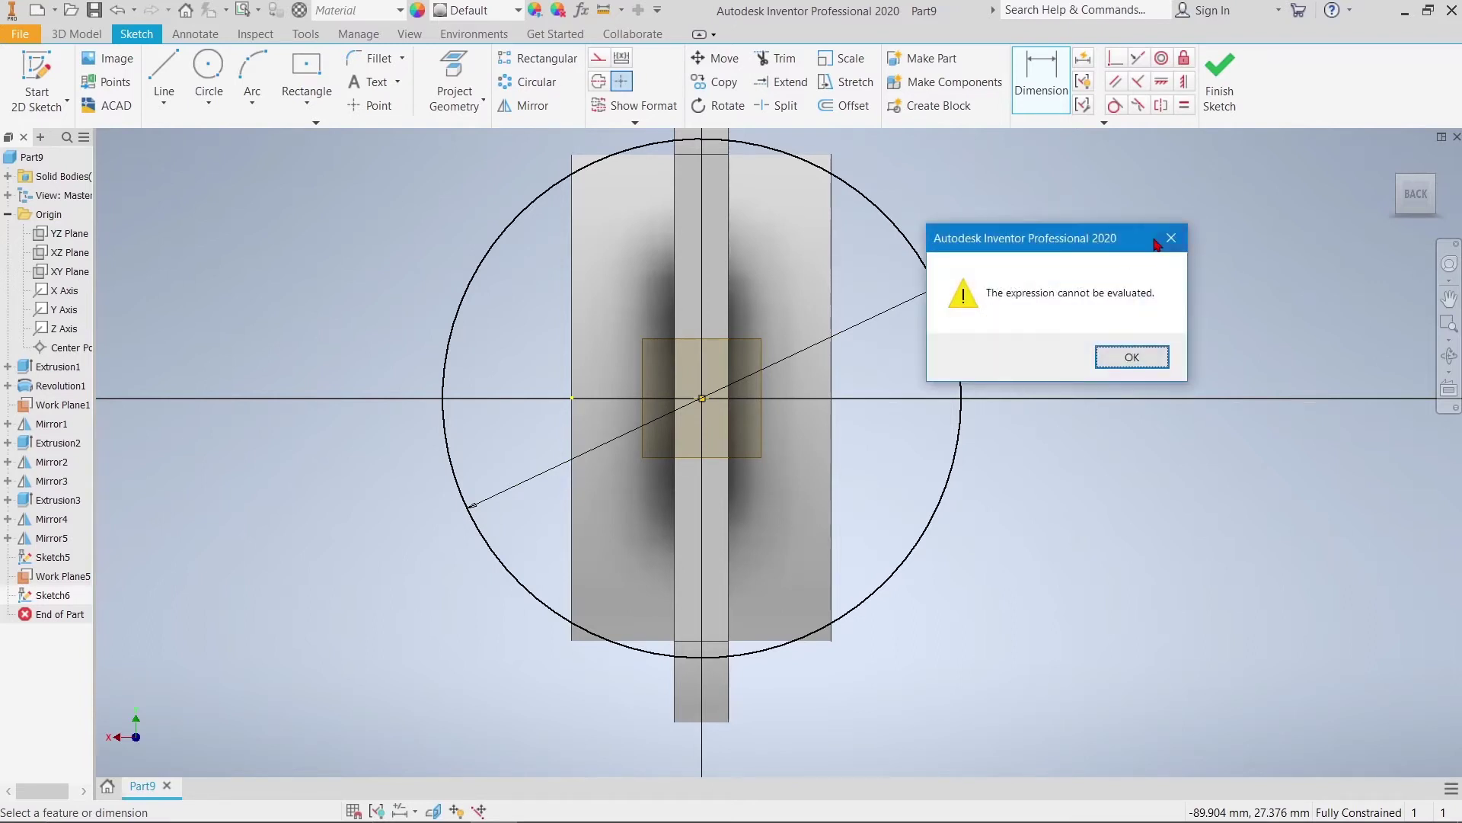
left_click_drag(1155, 243, 1161, 245)
left_click(1178, 243)
type("90")
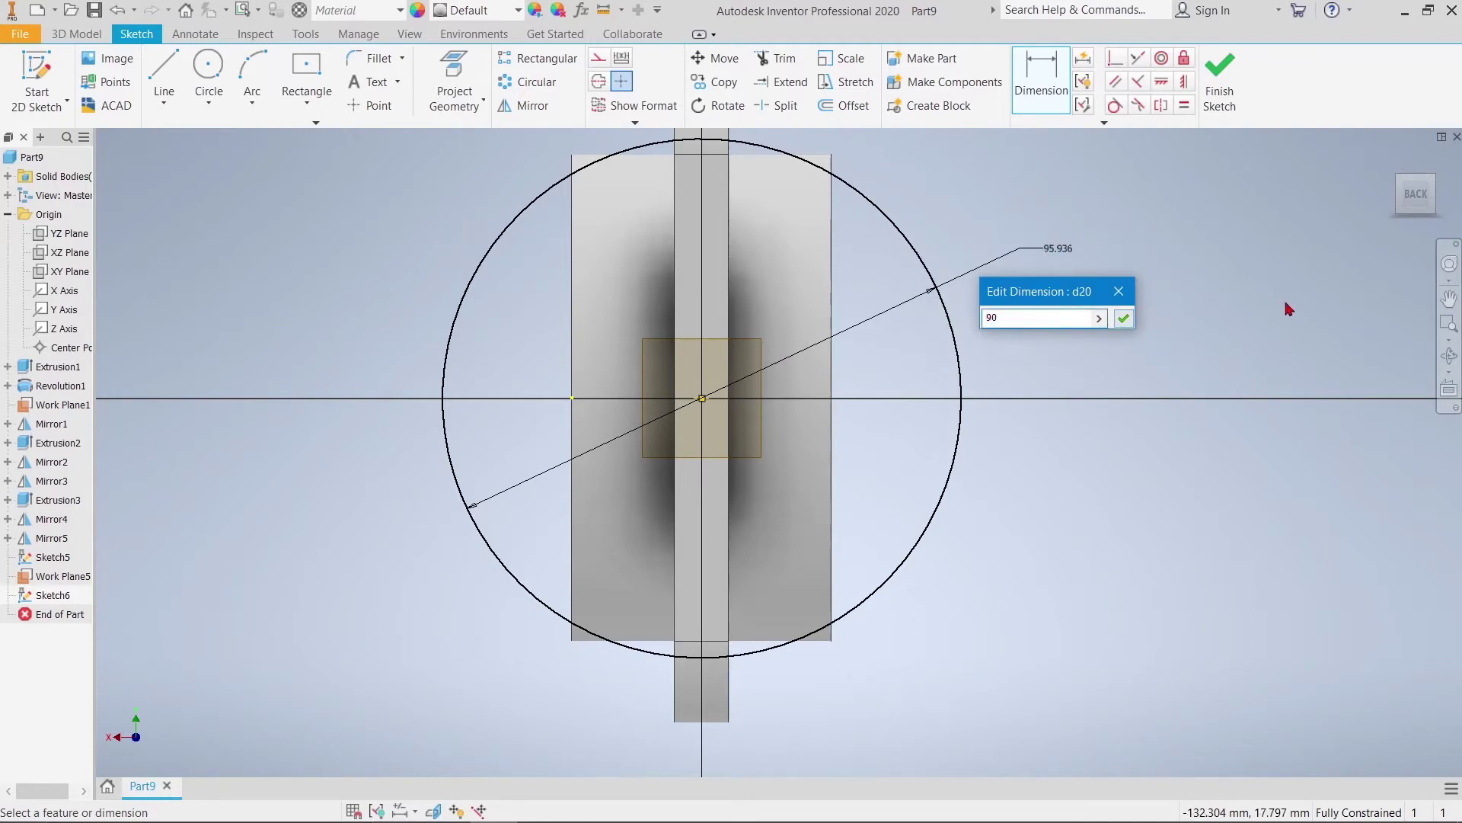
left_click(1131, 324)
right_click(1093, 306)
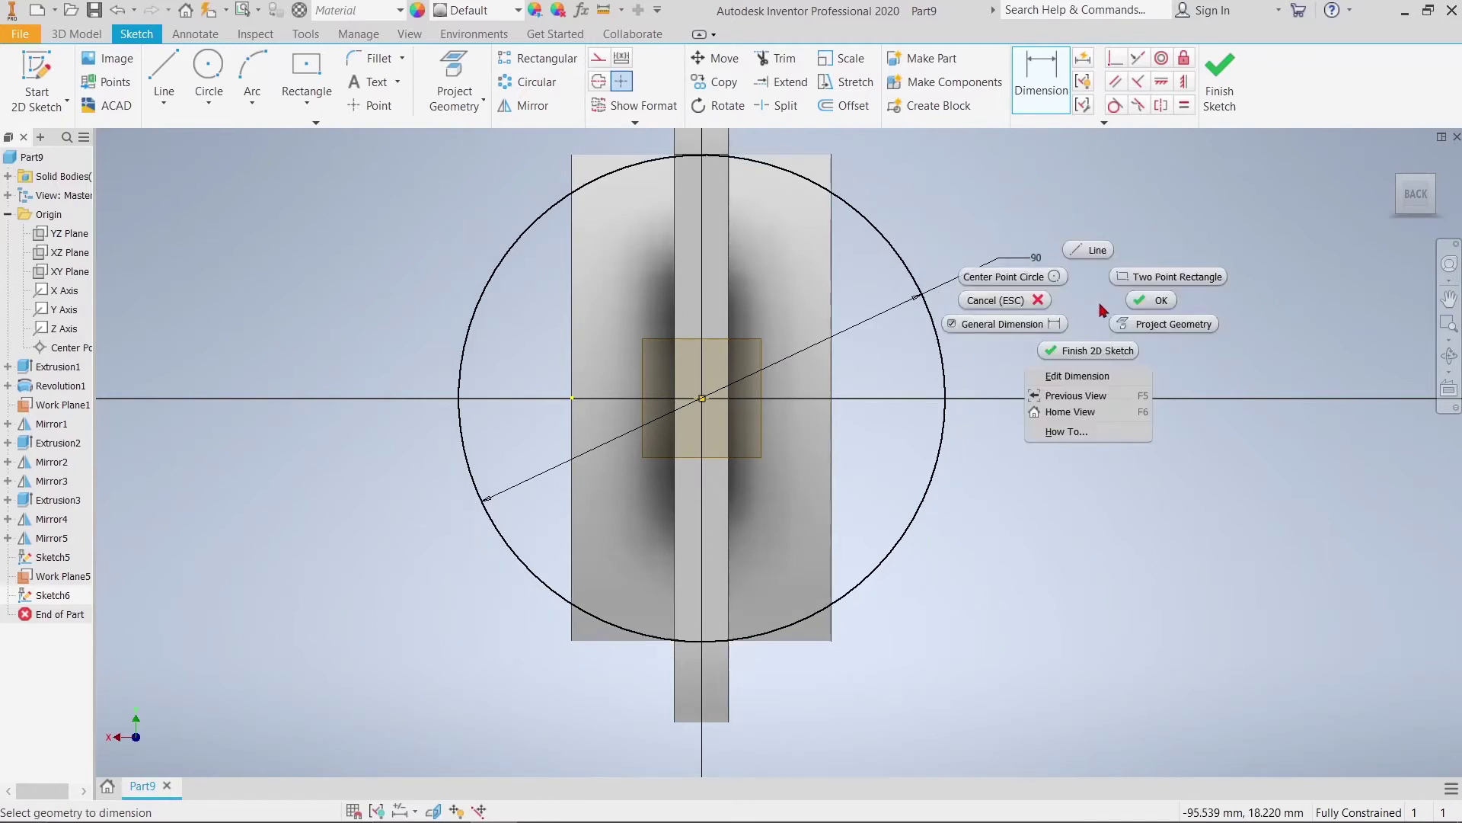
left_click(1139, 304)
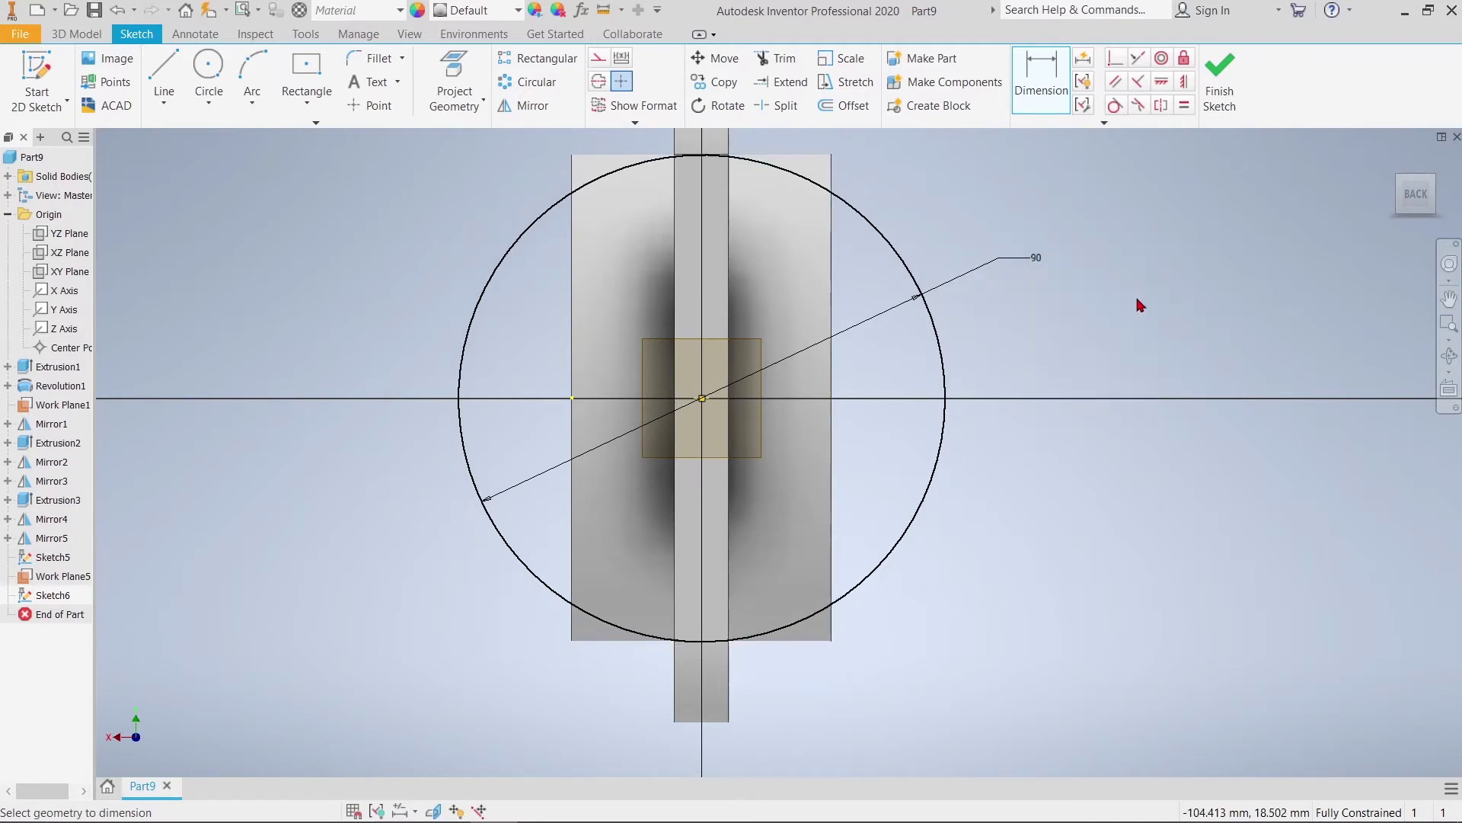
left_click(209, 67)
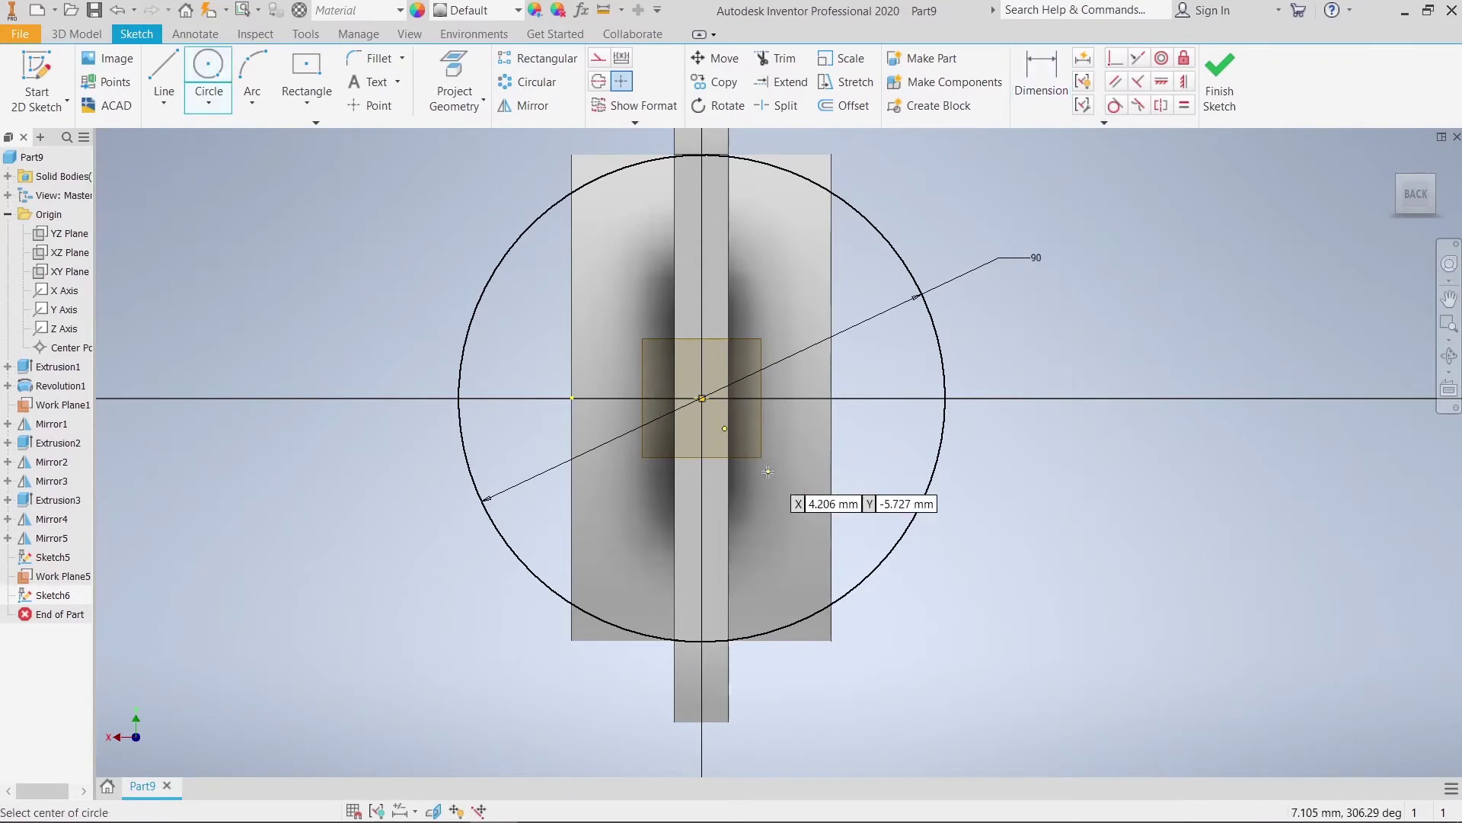
Draw an inner circle at the sketch origin and make it construction geometry
left_click(702, 398)
left_click(761, 224)
right_click(761, 224)
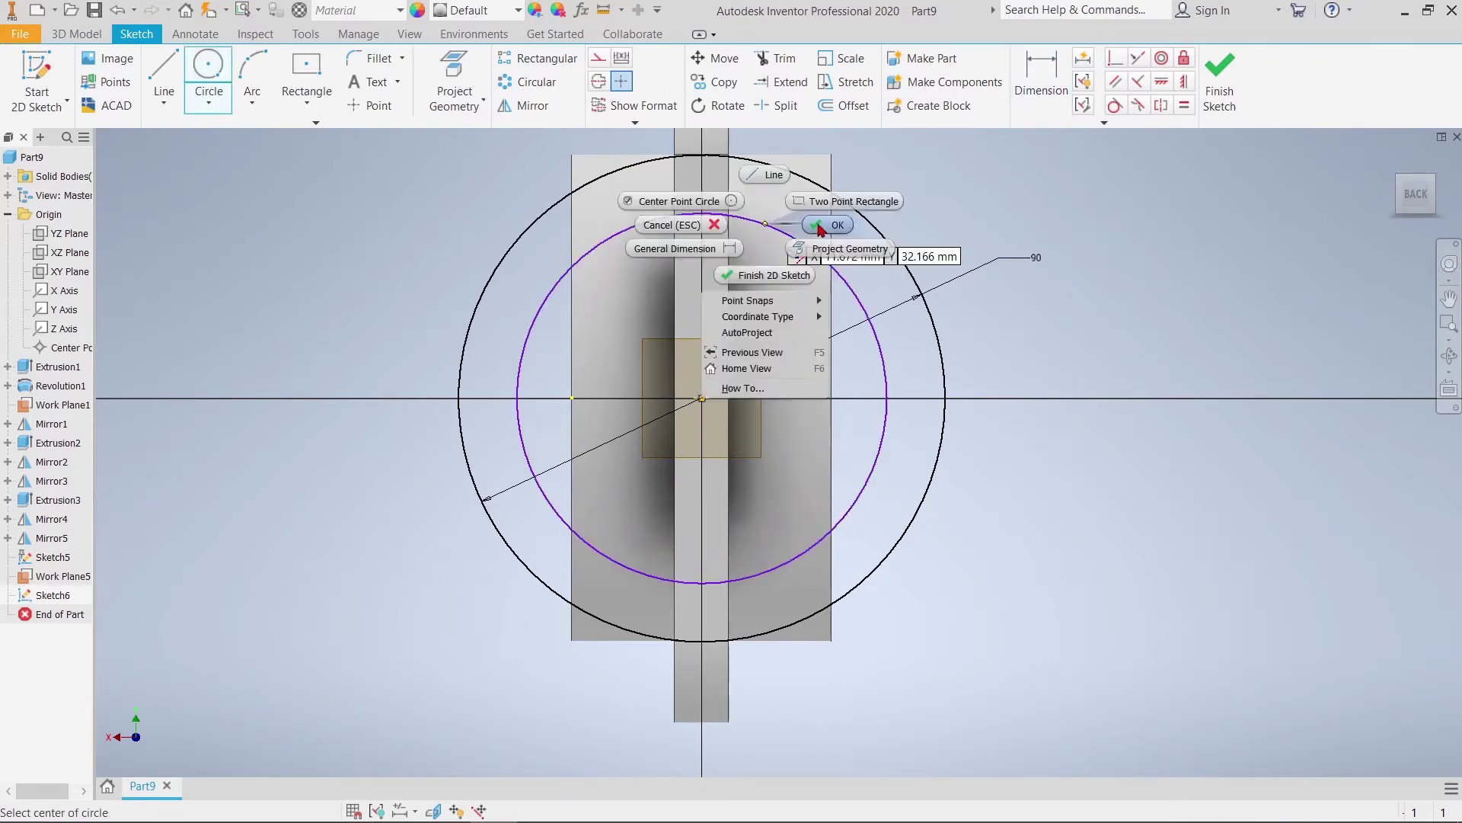
left_click(850, 226)
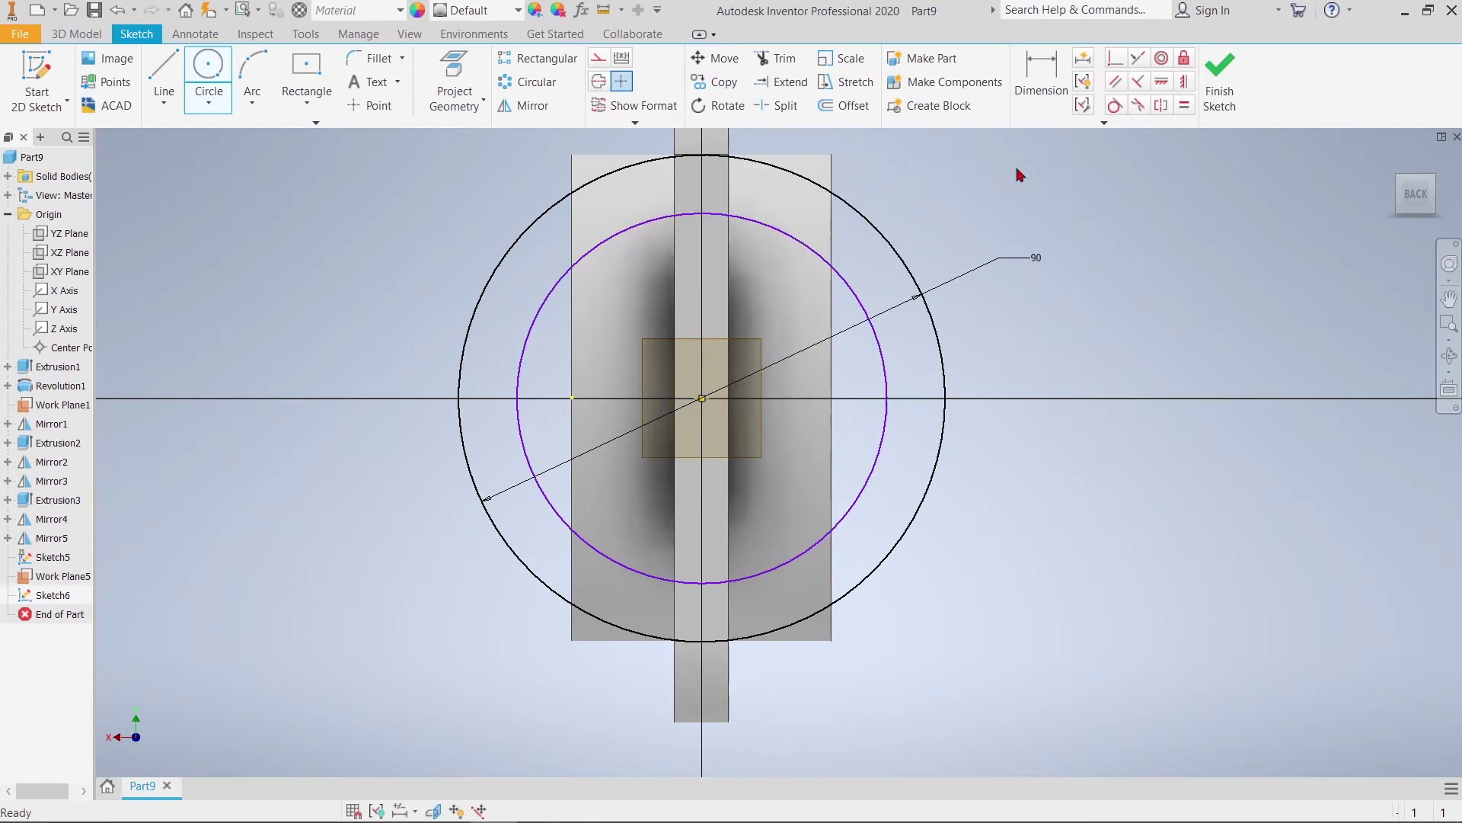
right_click(847, 278)
left_click(914, 283)
Dimension the dashed construction circle's diameter to 70
left_click(1041, 84)
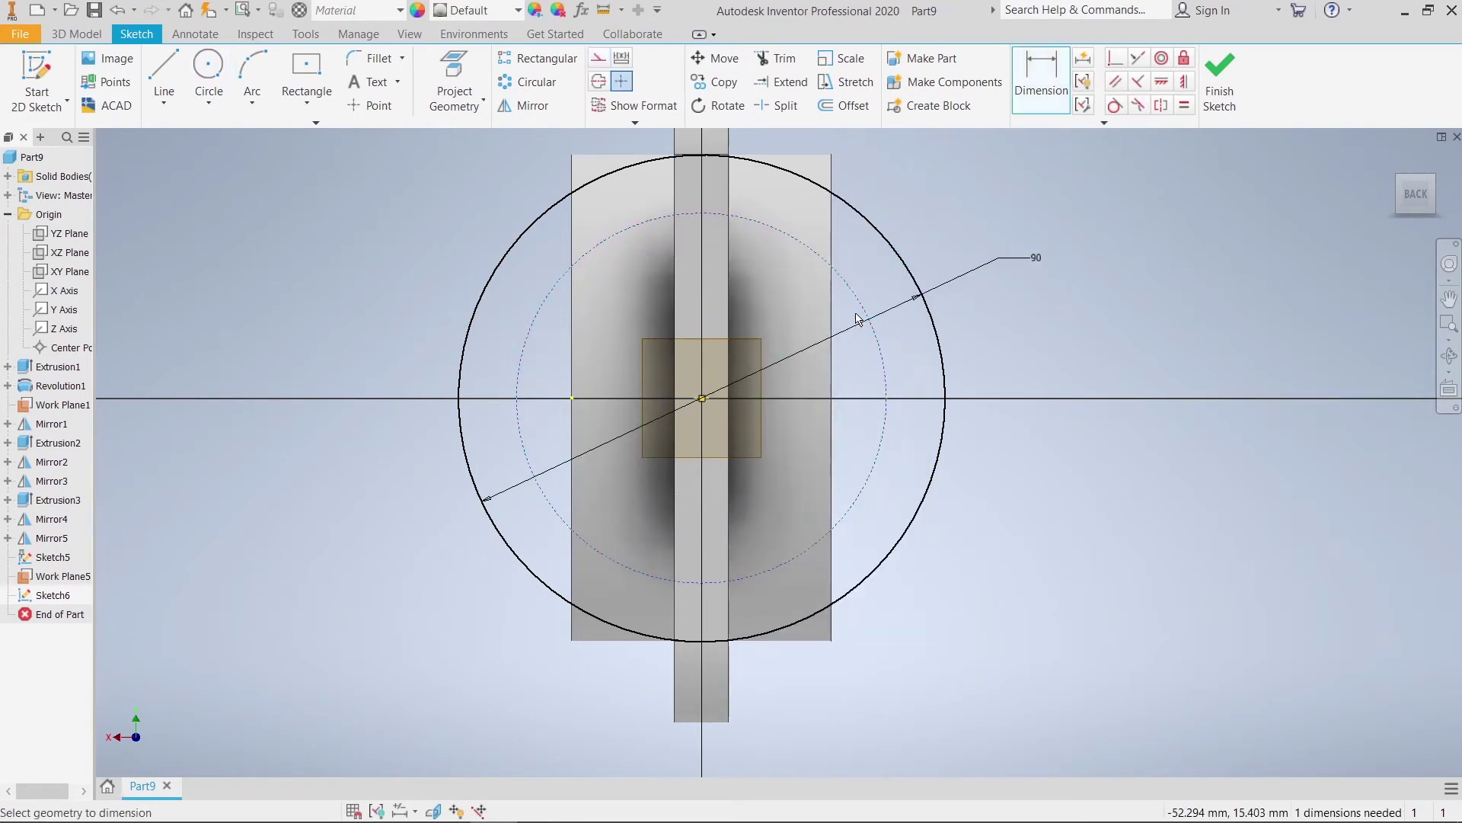
left_click(857, 306)
left_click(1071, 518)
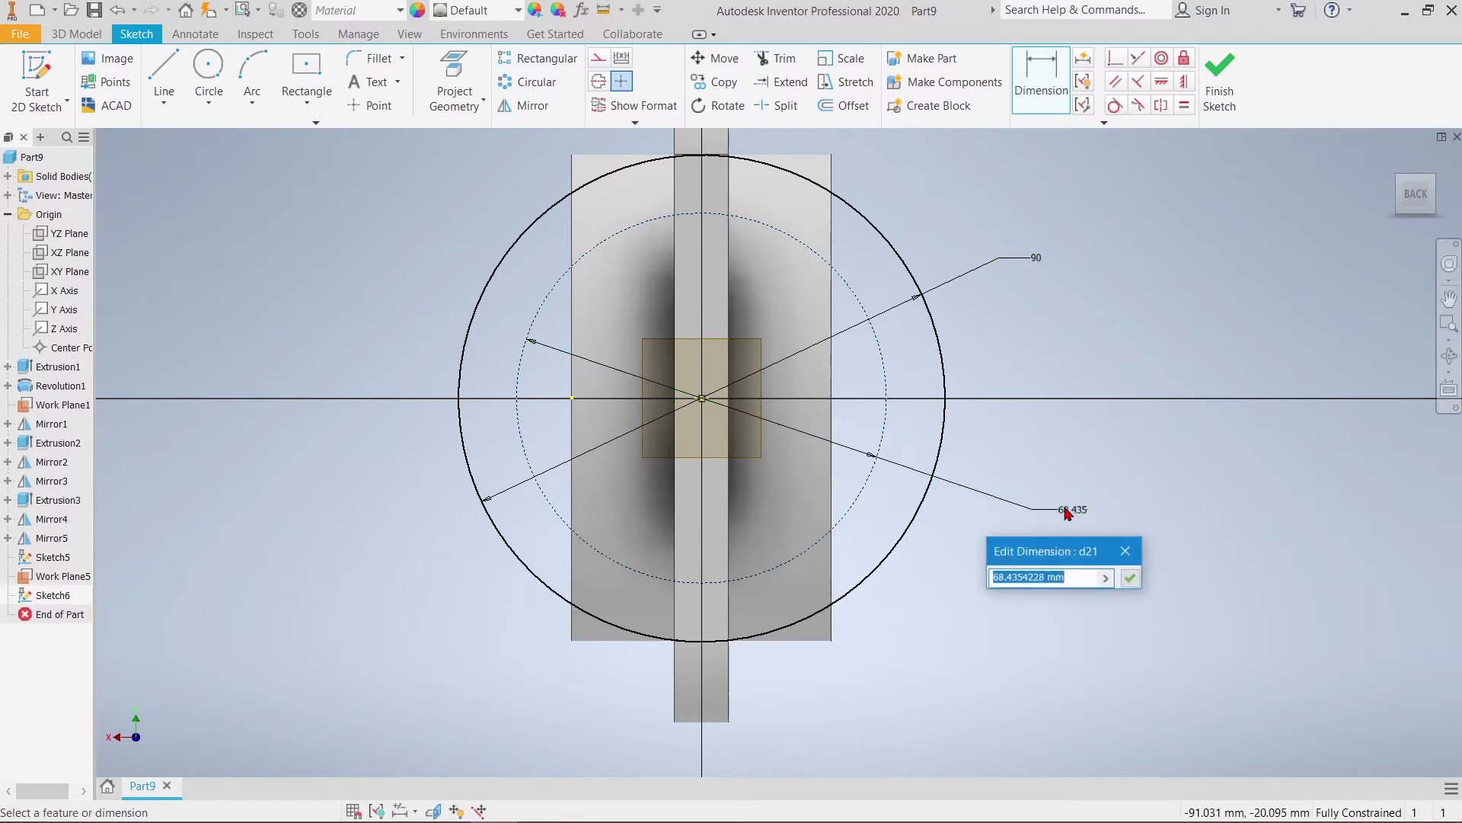
type("70")
key("Return")
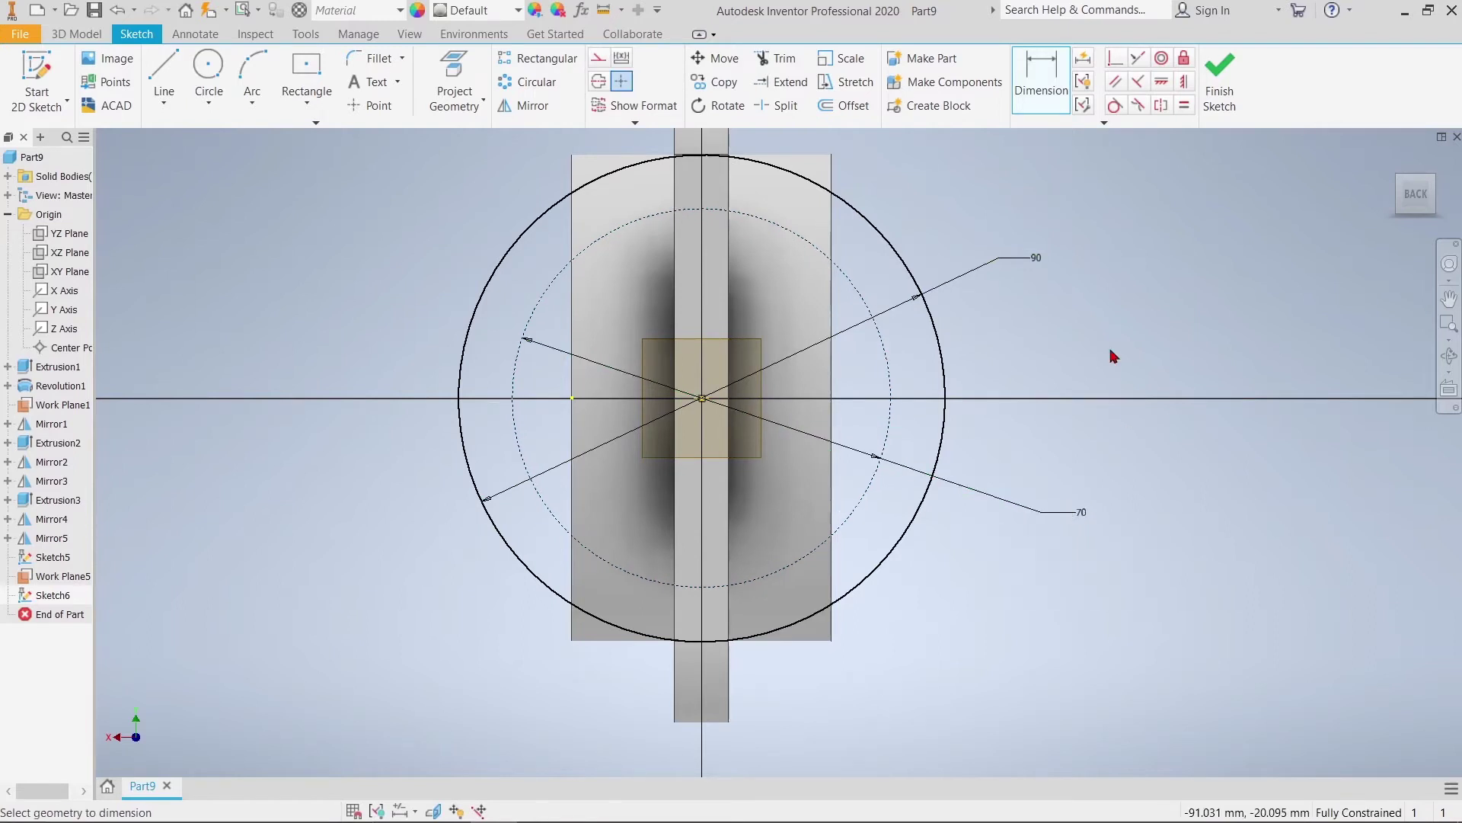
Draw a small circle centred on the construction circle at upper right
left_click(208, 72)
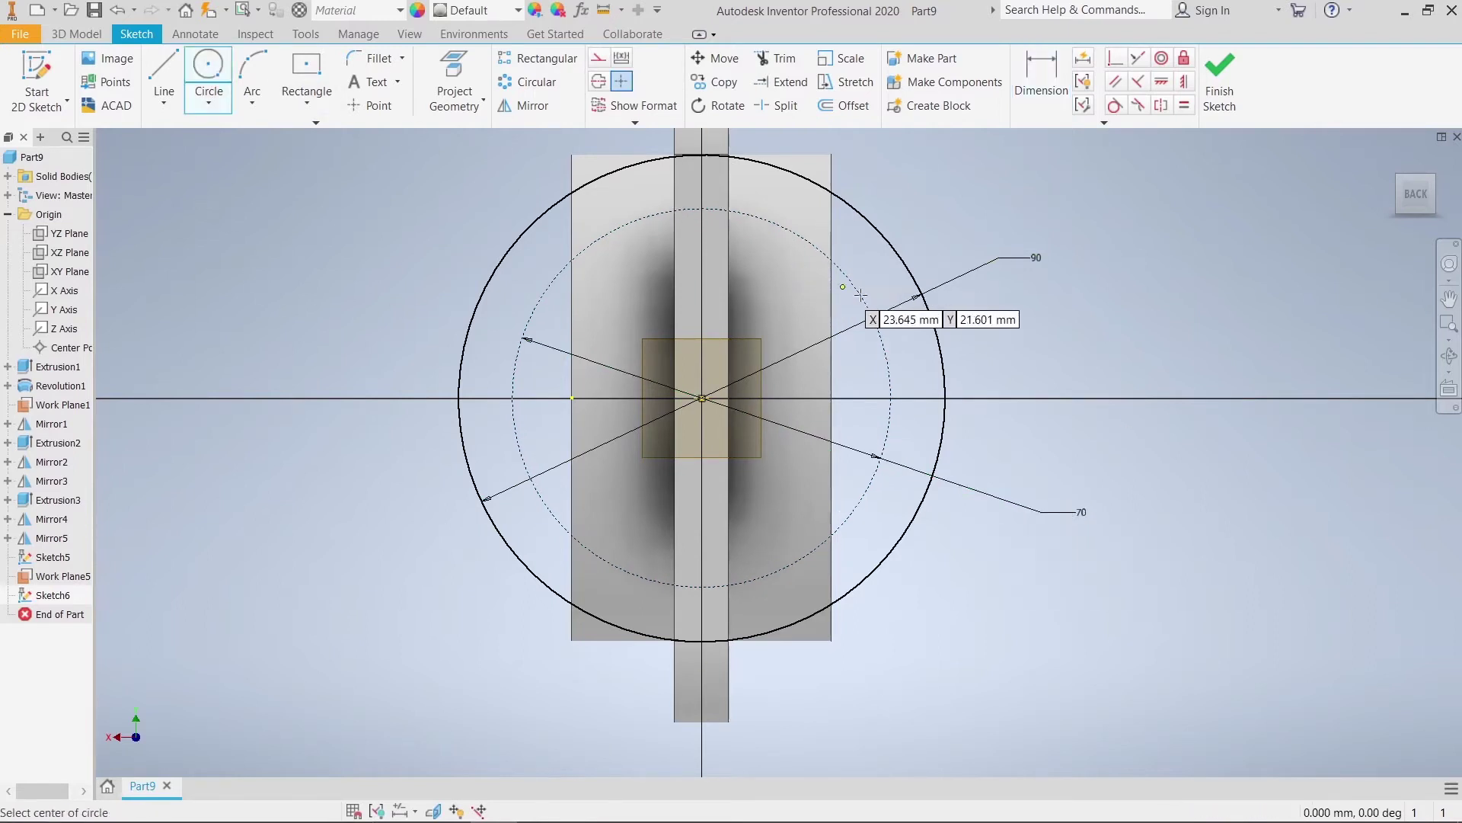
left_click(851, 281)
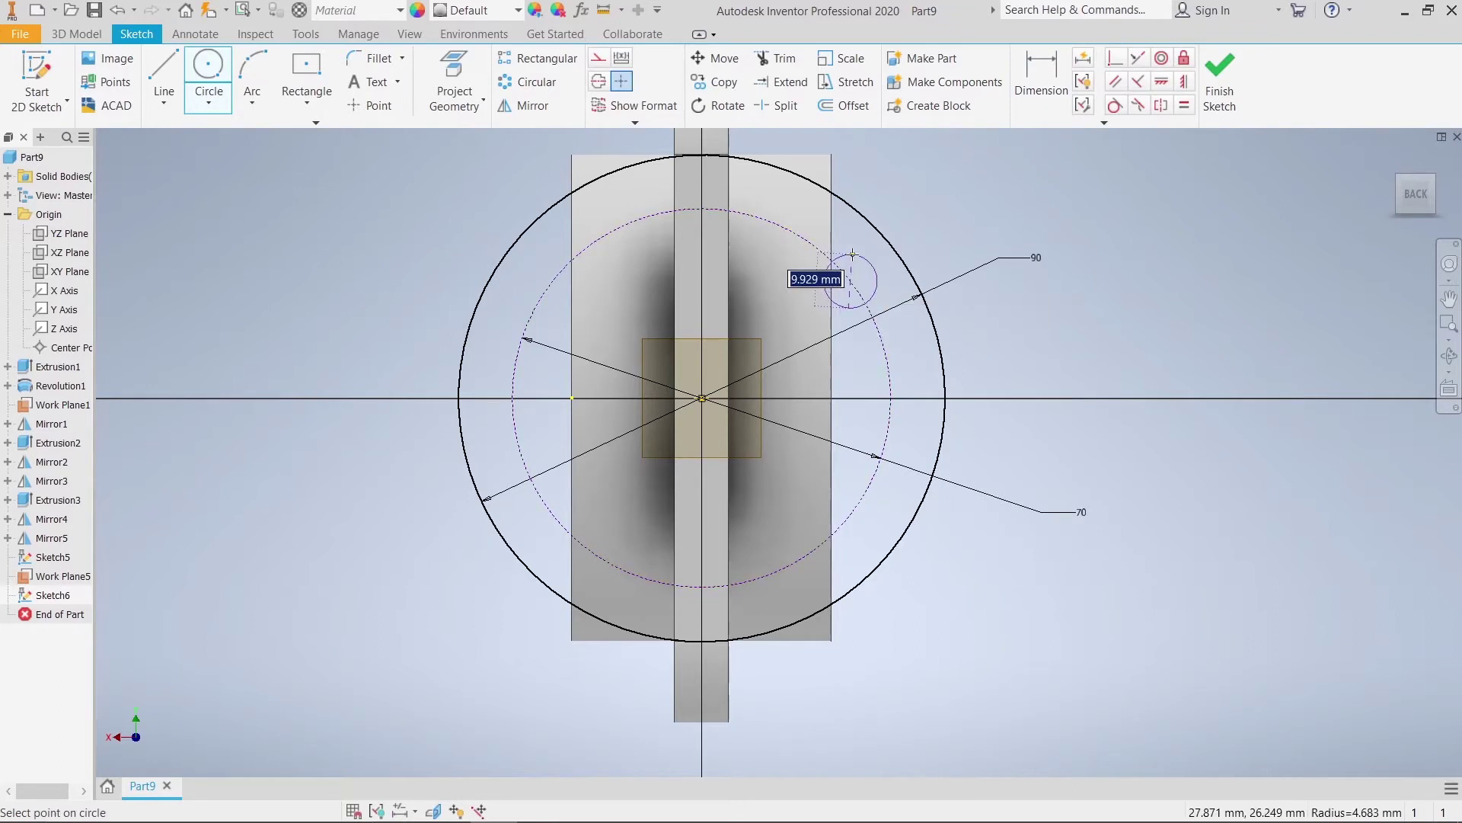
left_click(852, 253)
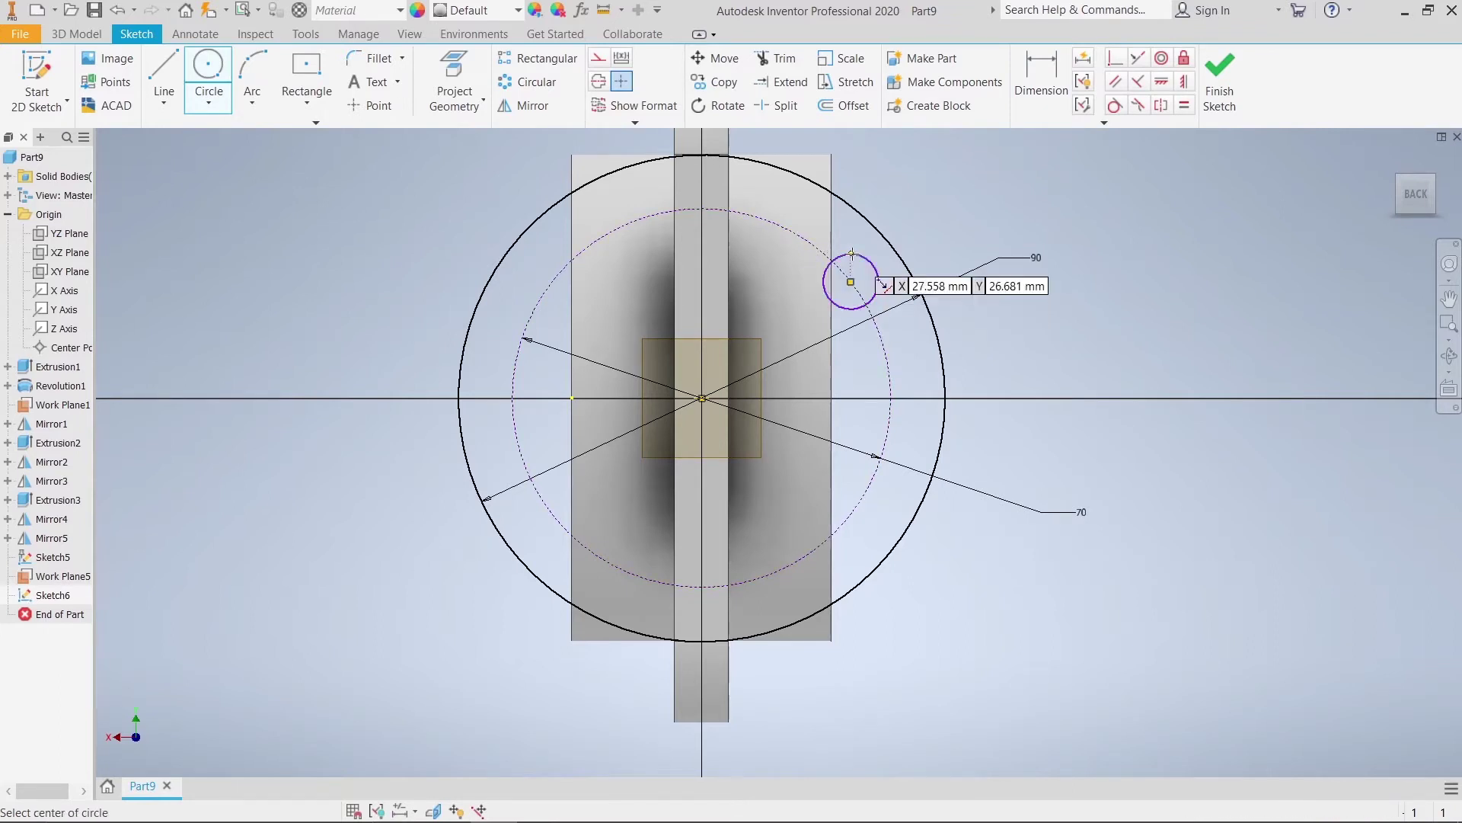
right_click(842, 274)
key("Escape")
Dimension the small circle's diameter to 9
left_click(1041, 76)
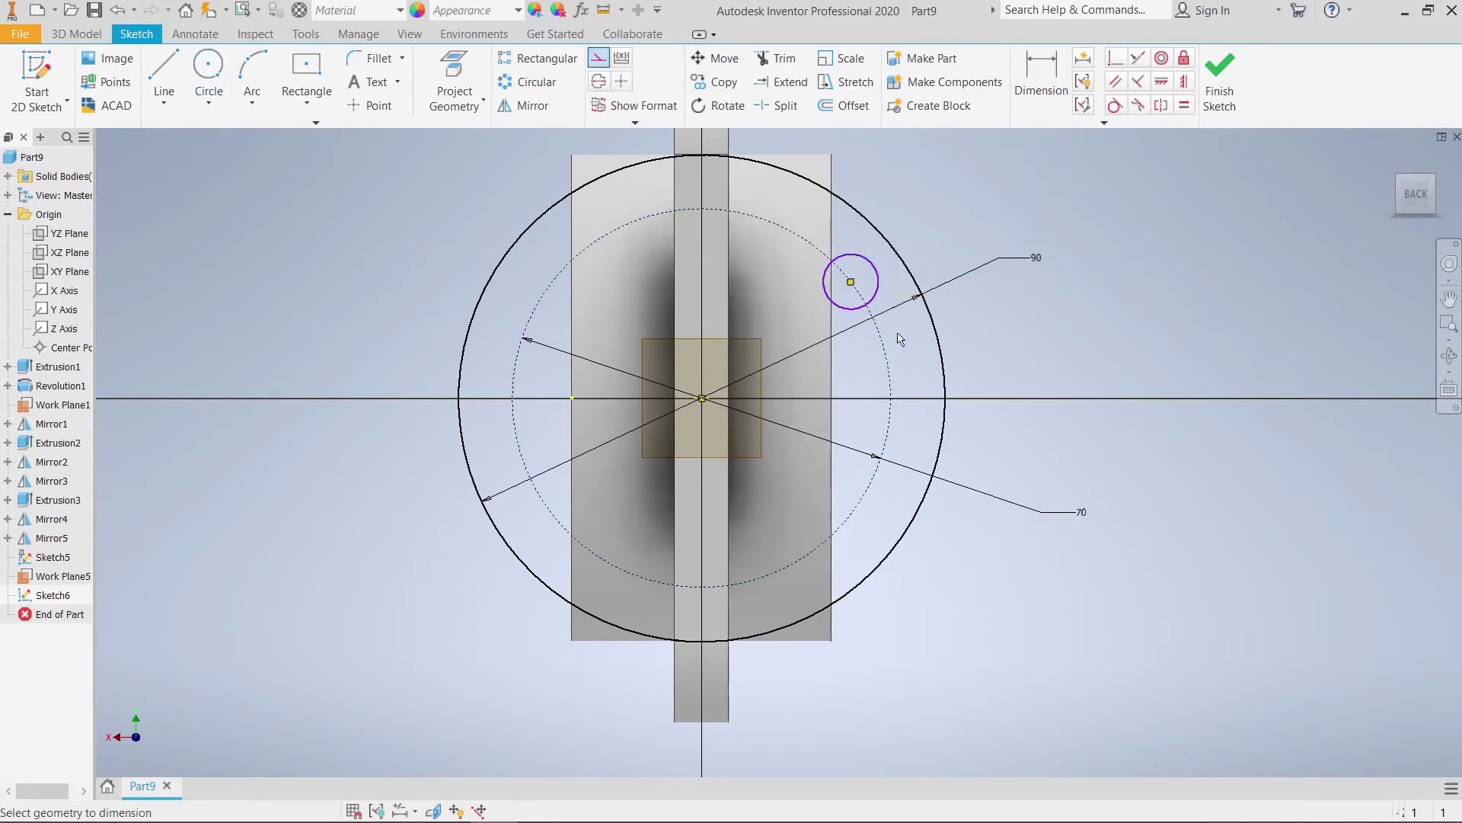
left_click(871, 301)
left_click(1192, 466)
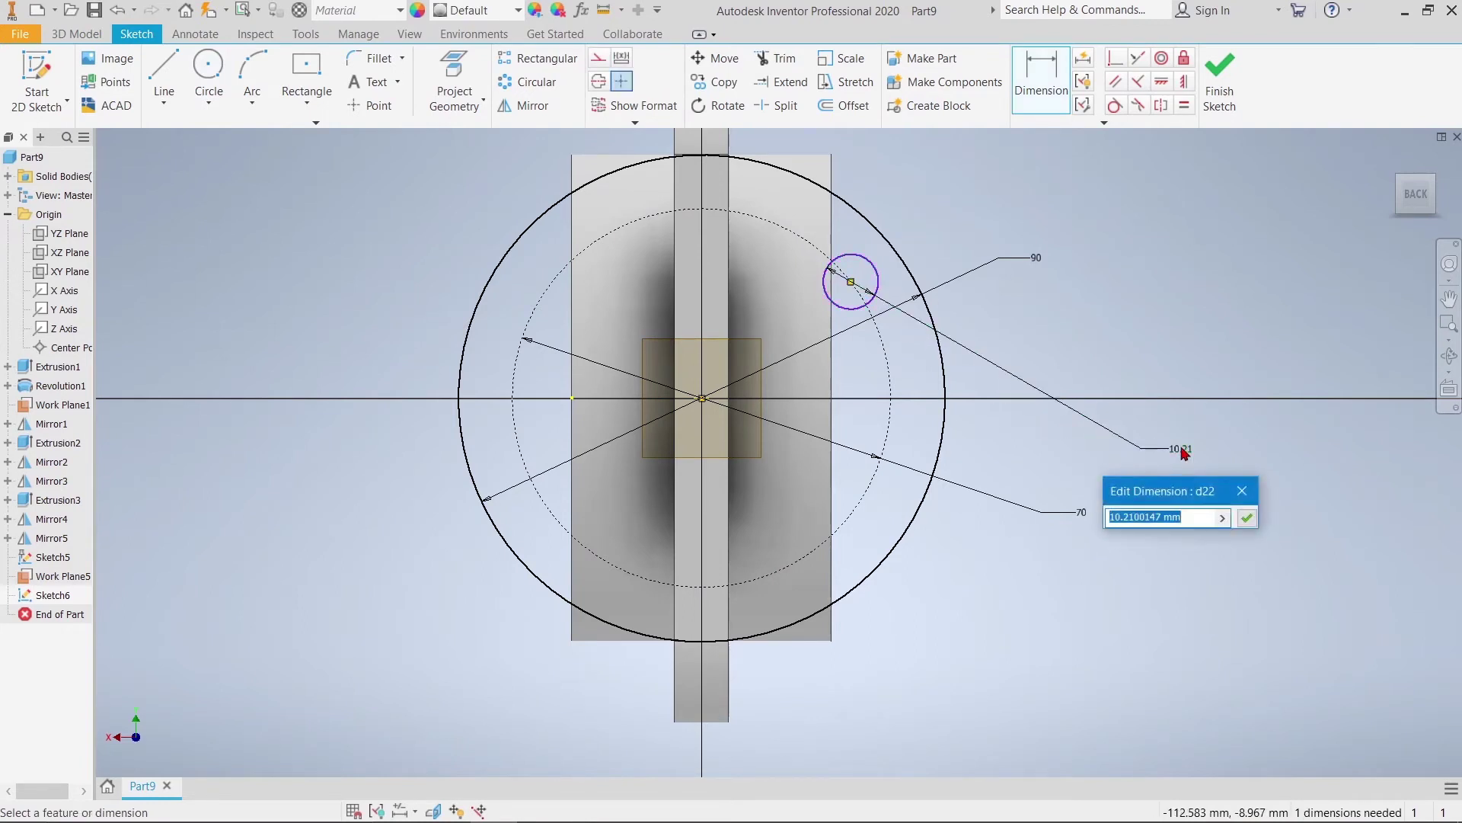
type("9")
key("Return")
right_click(1237, 236)
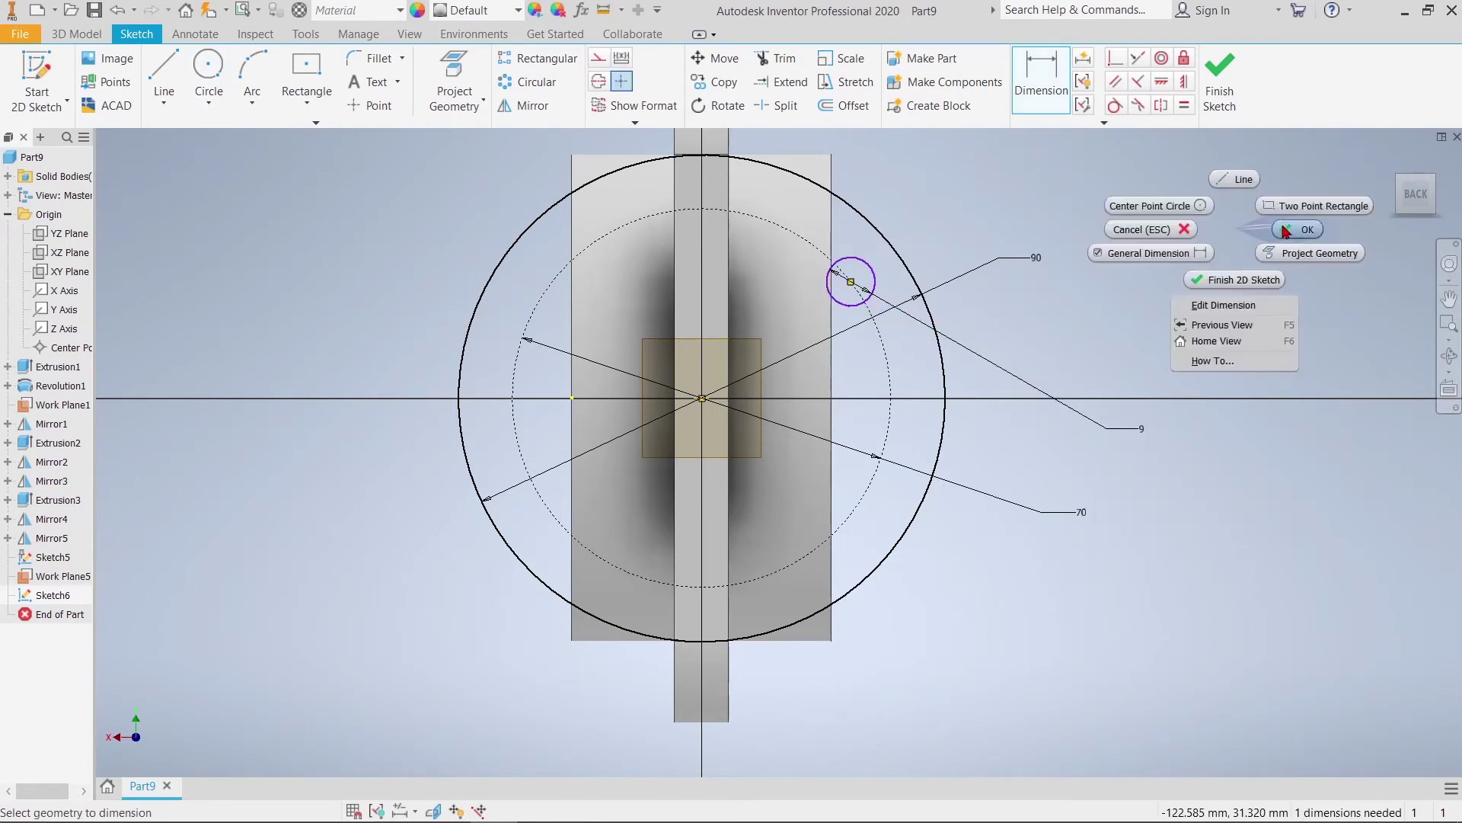
left_click(1286, 233)
left_click(164, 76)
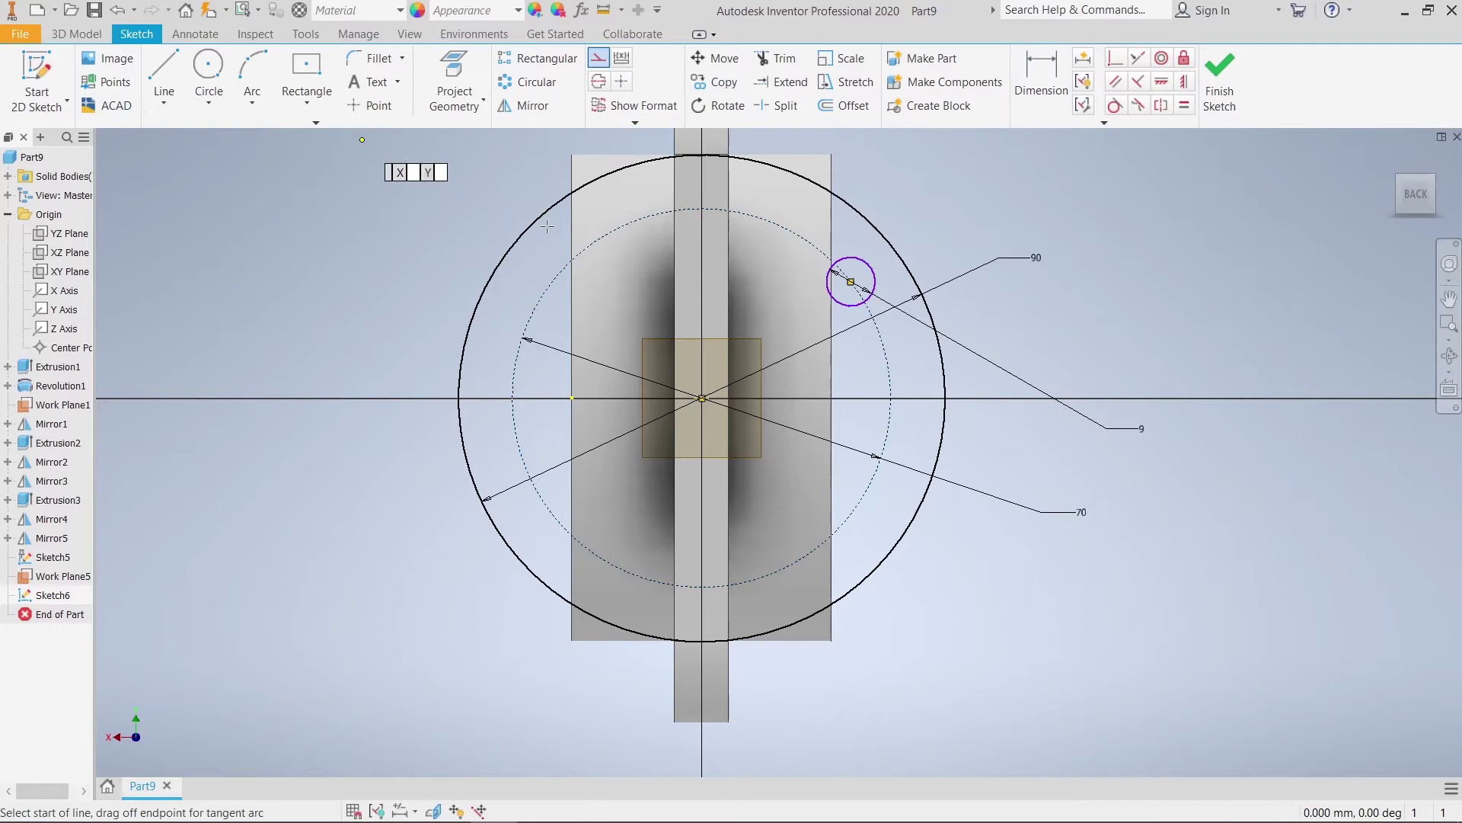
Draw a vertical line up from the centre and a line to the small circle's centre
left_click(701, 398)
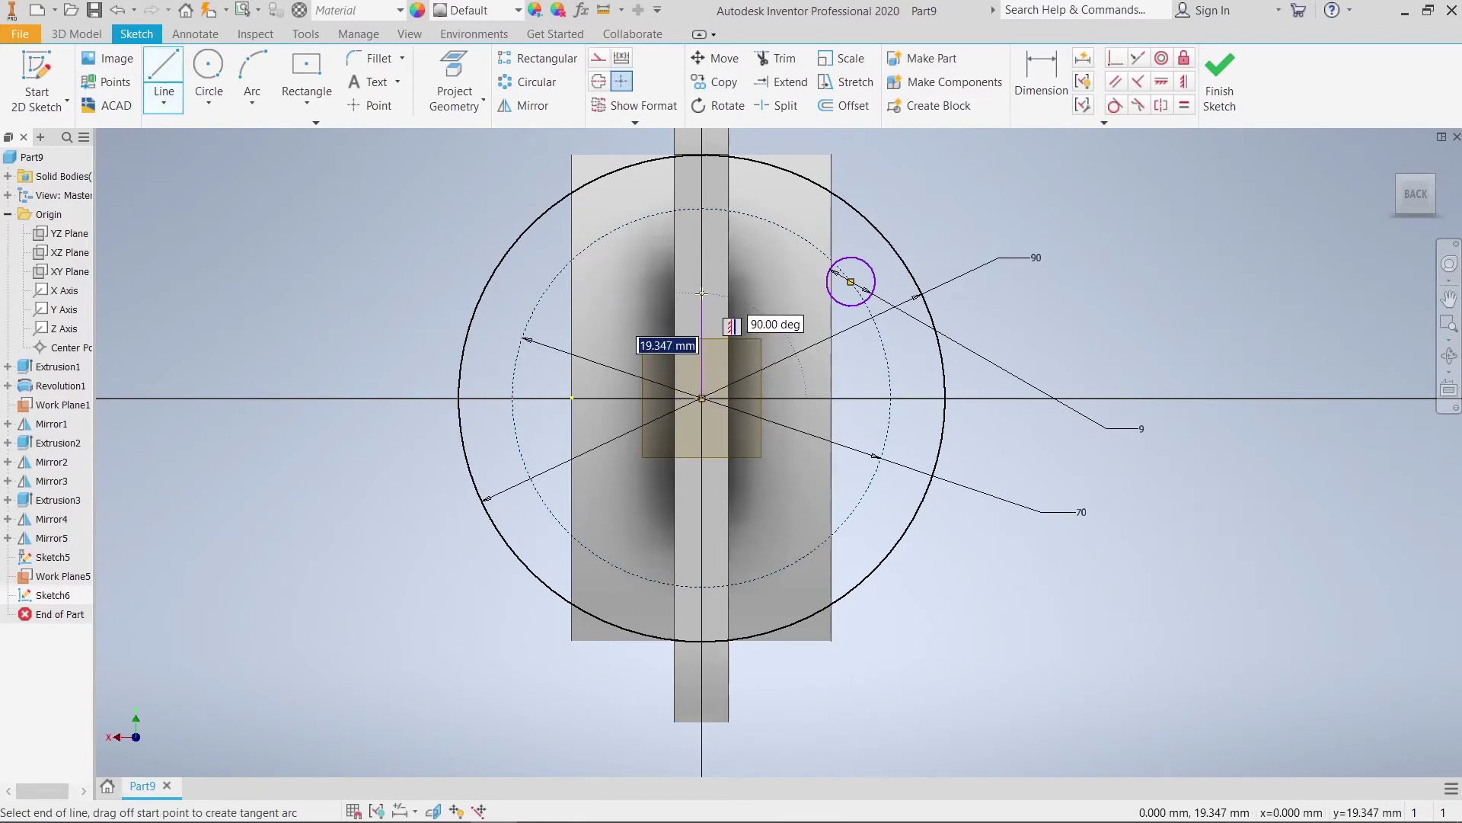
left_click(701, 292)
right_click(705, 297)
left_click(674, 336)
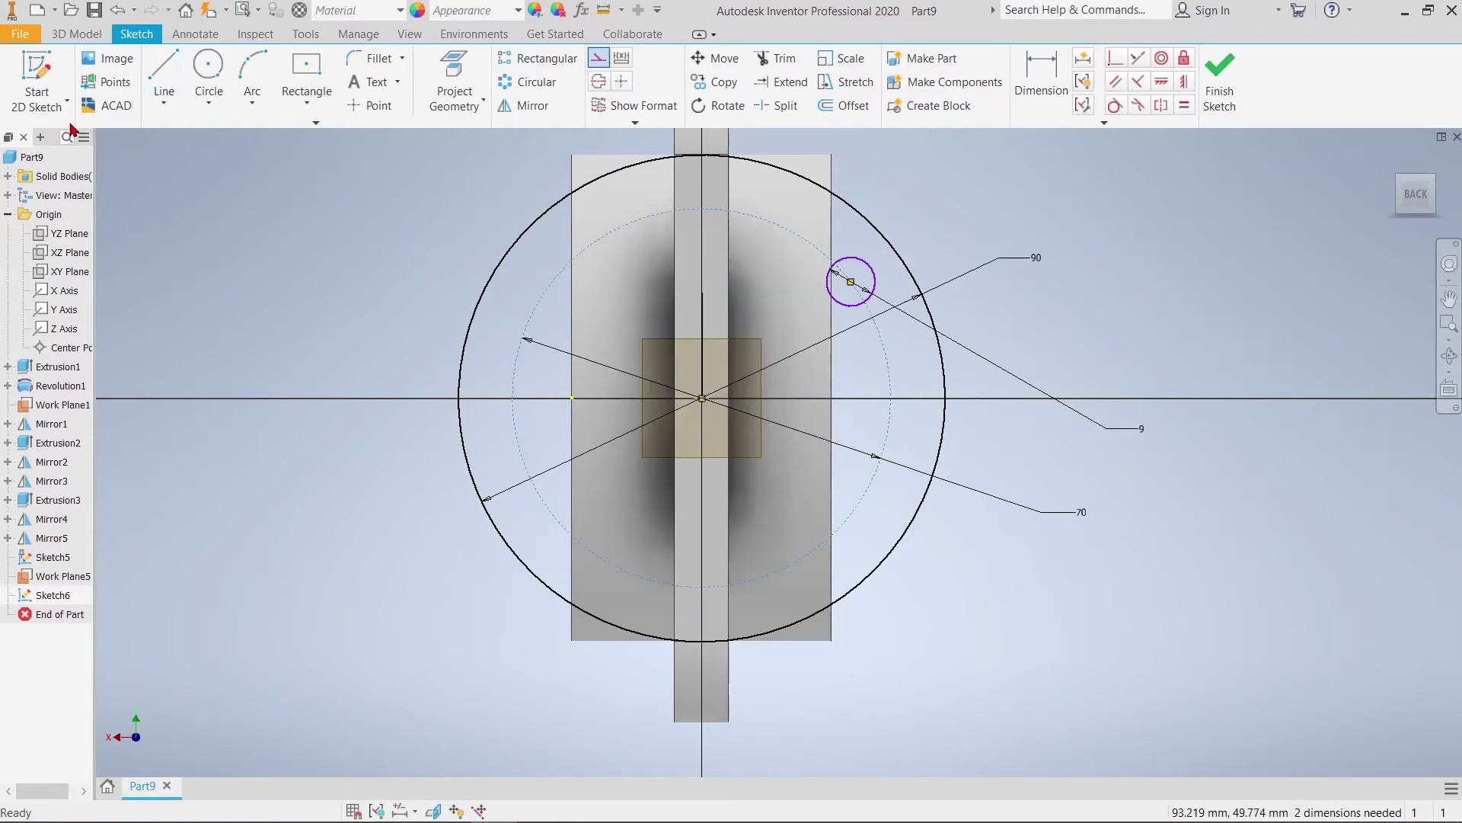
left_click(163, 77)
left_click(702, 398)
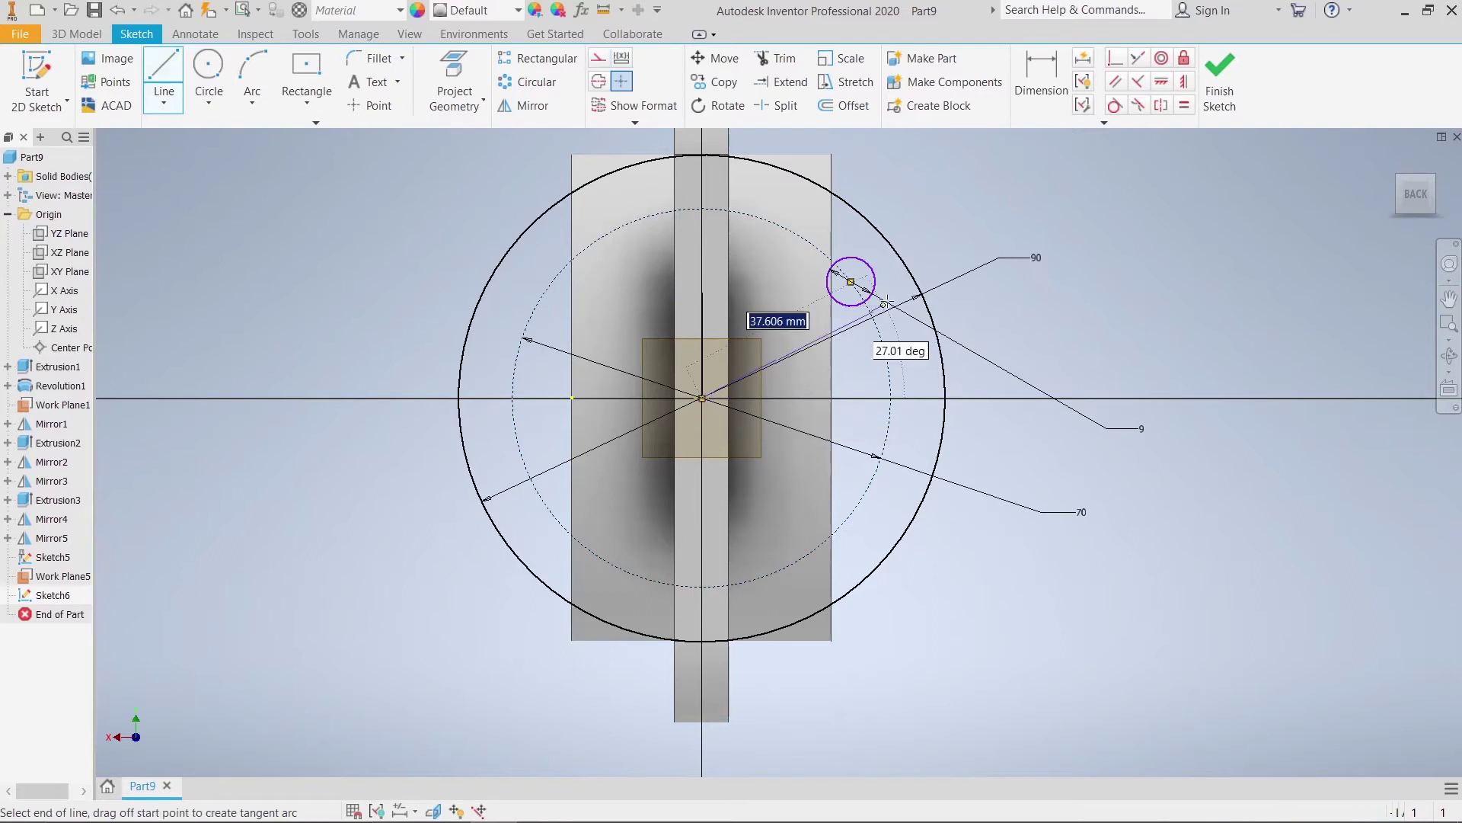
right_click(851, 281)
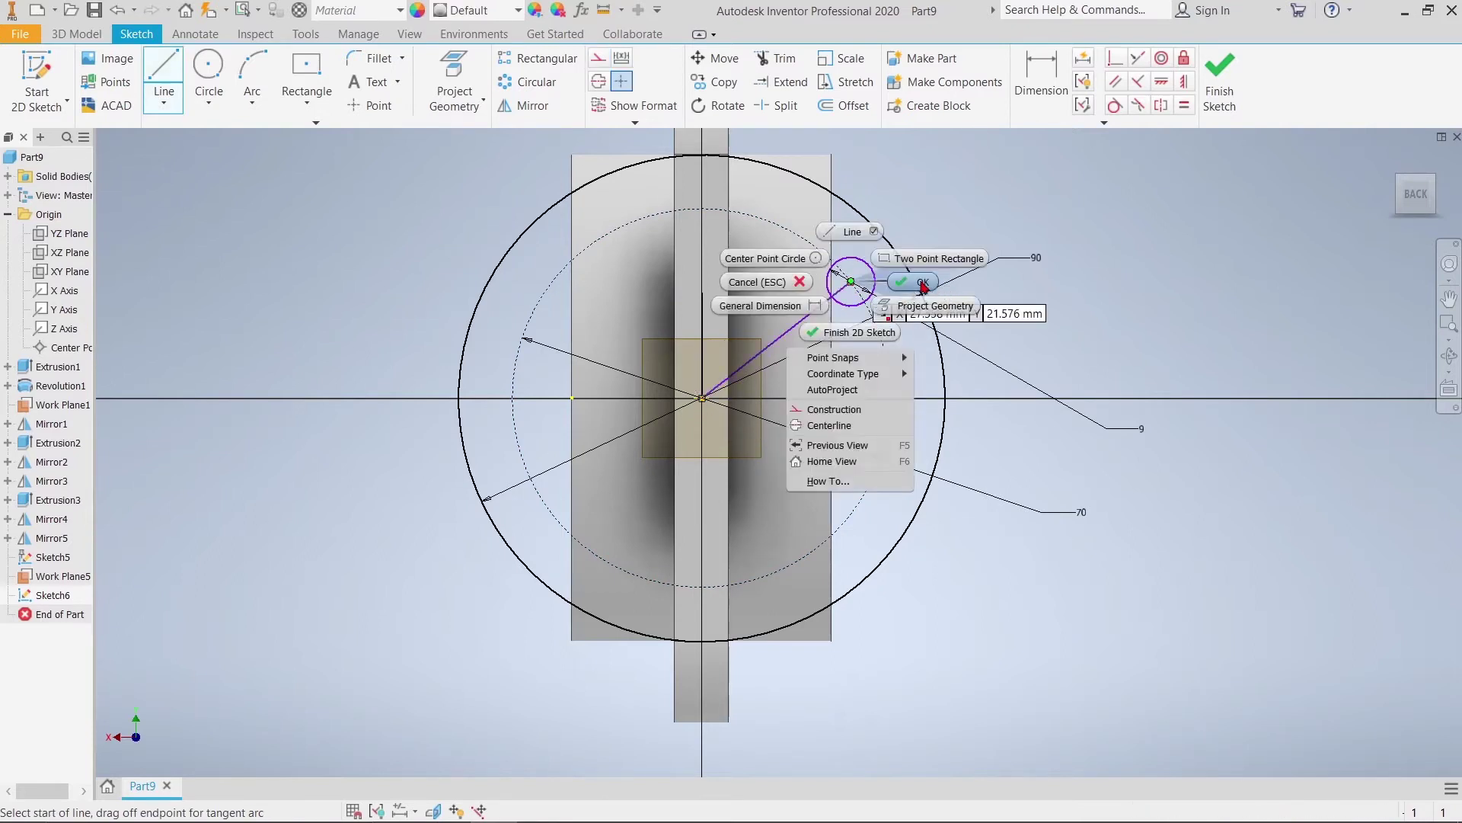
left_click(921, 283)
Try dimensioning the vertical and diagonal lines, cancelling each unwanted dimension
key("d")
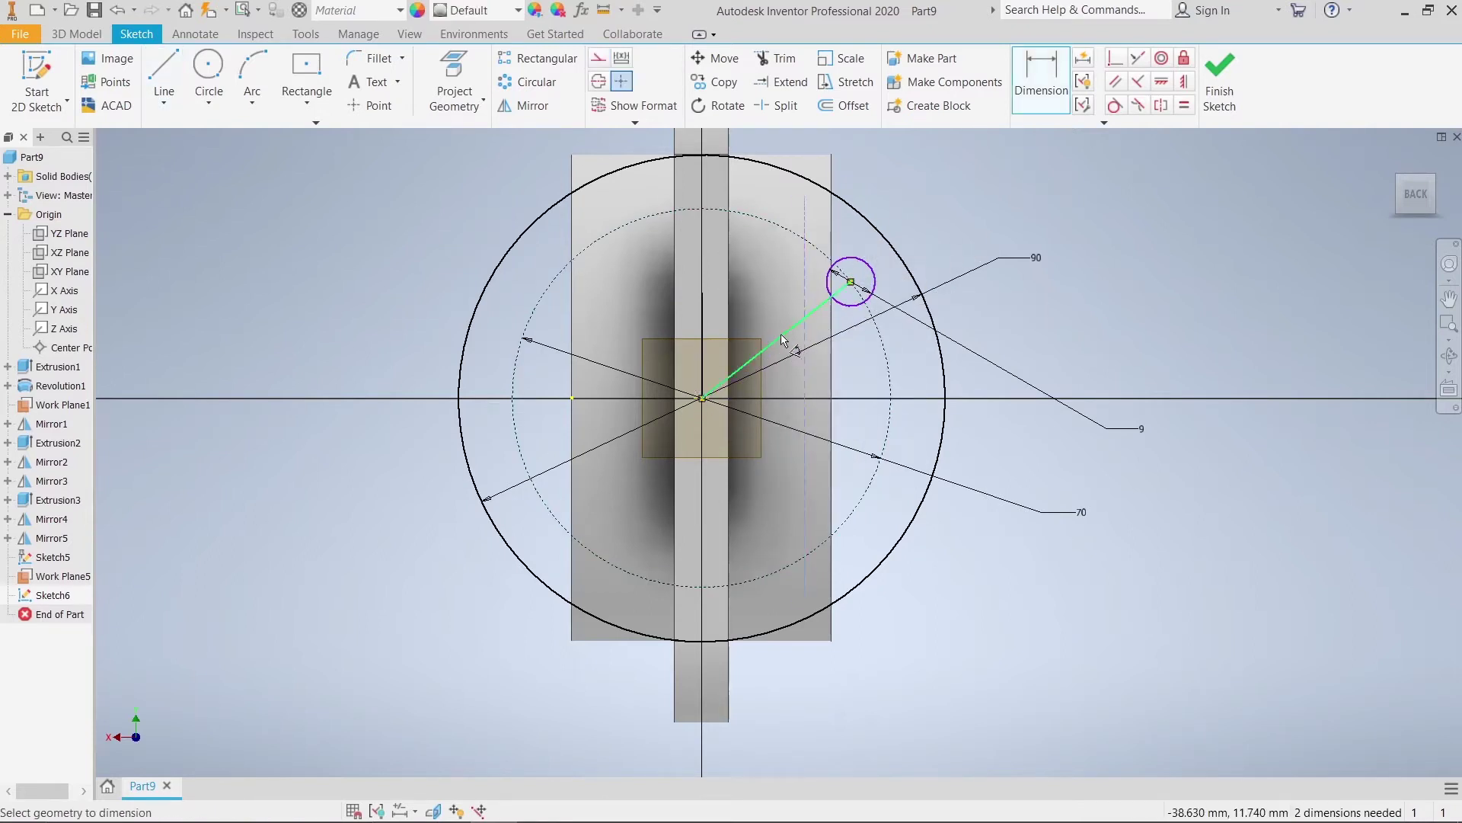
left_click(804, 327)
key("Escape")
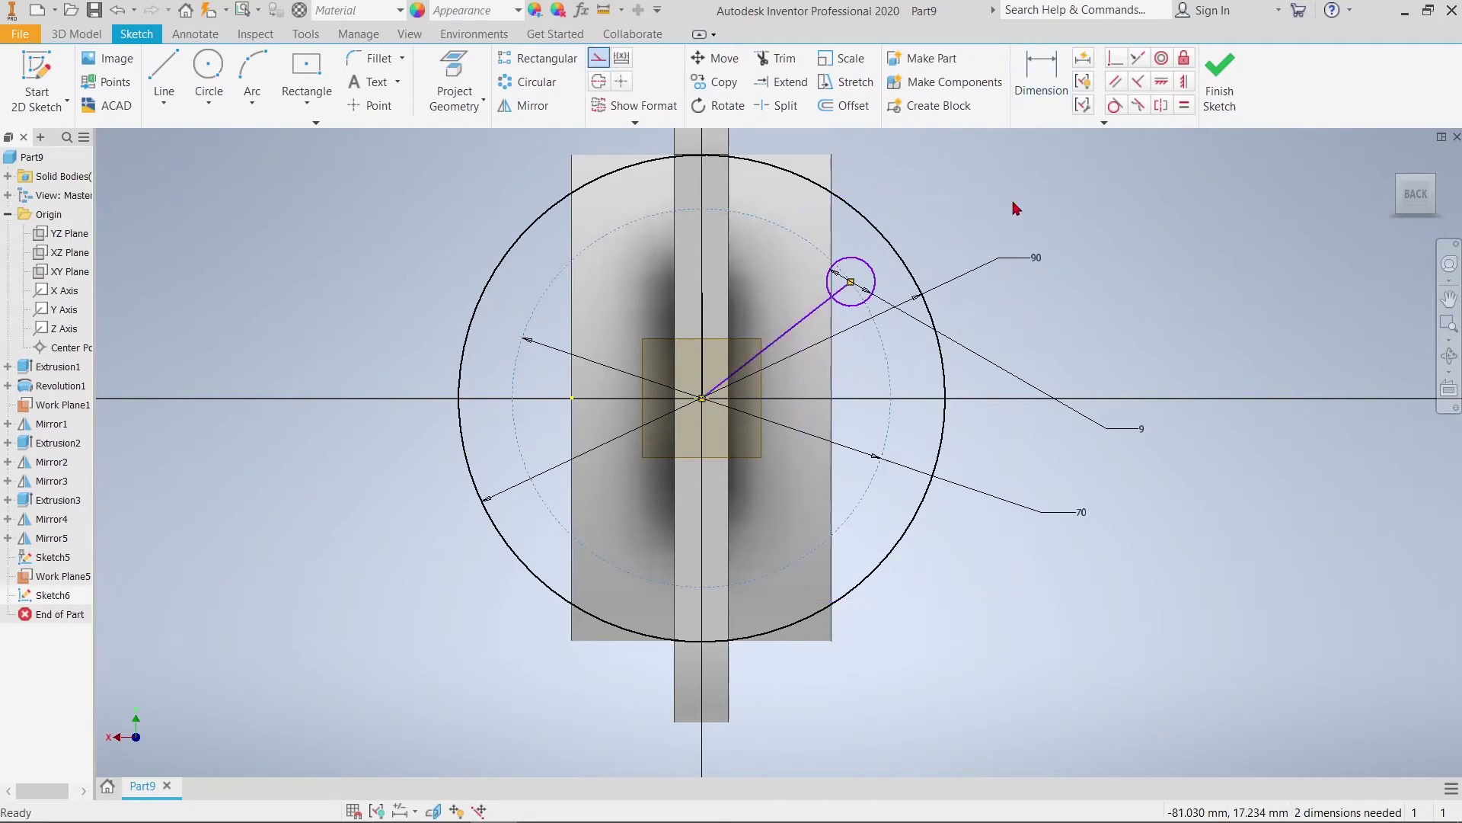
left_click(1041, 77)
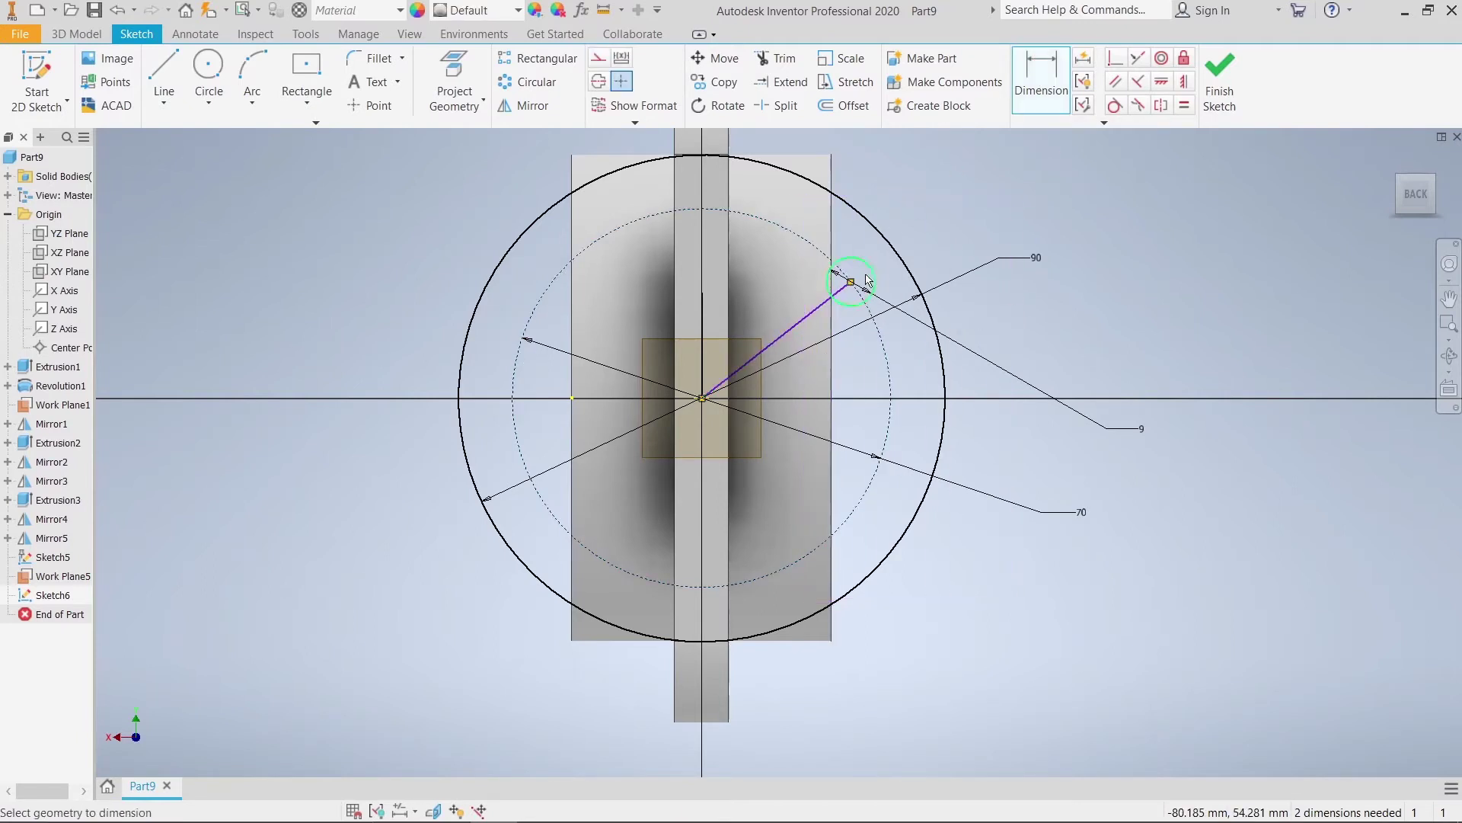
left_click(703, 332)
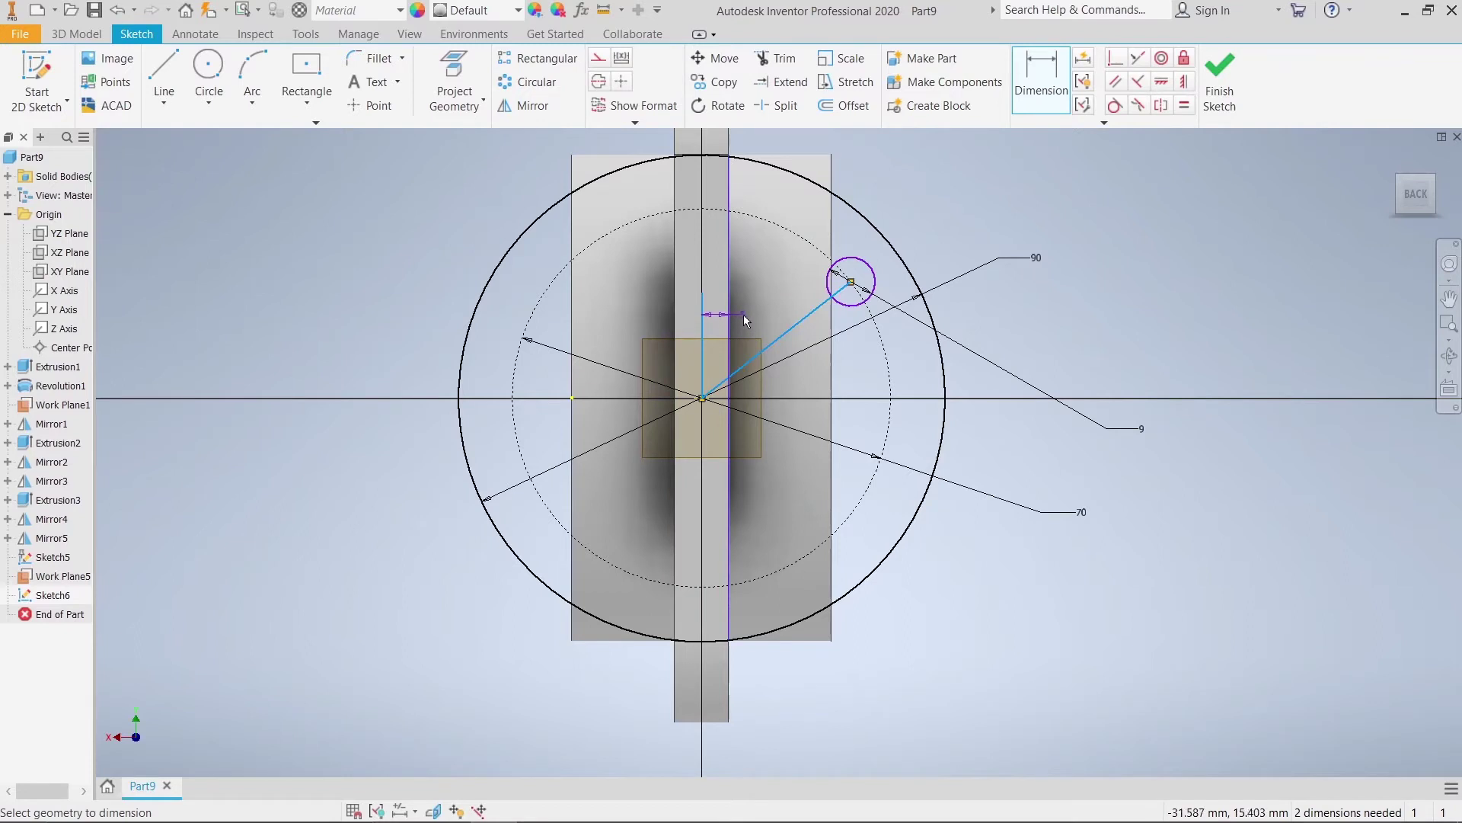
key("Escape")
left_click(1042, 76)
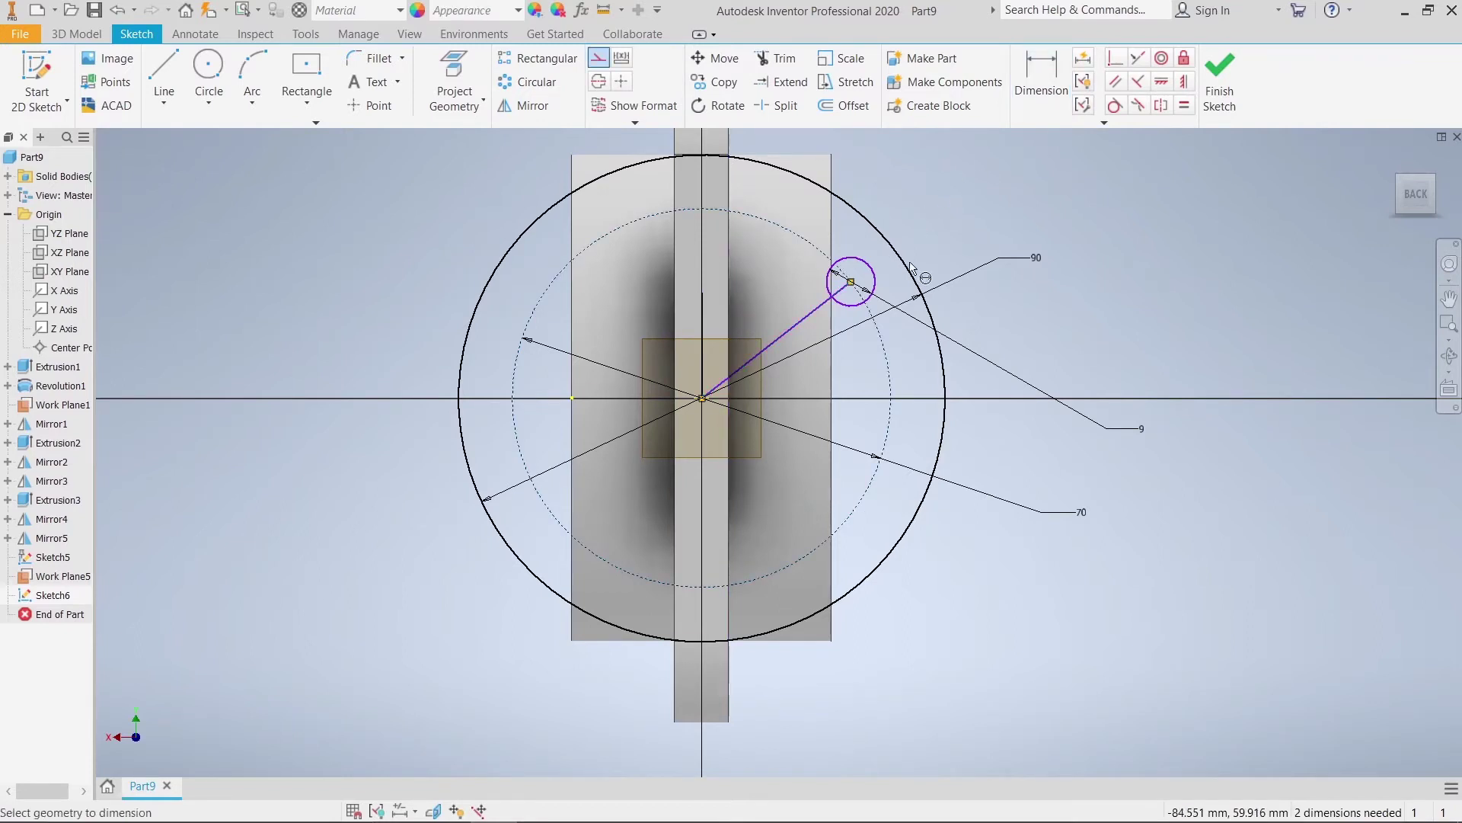
left_click(790, 328)
key("Escape")
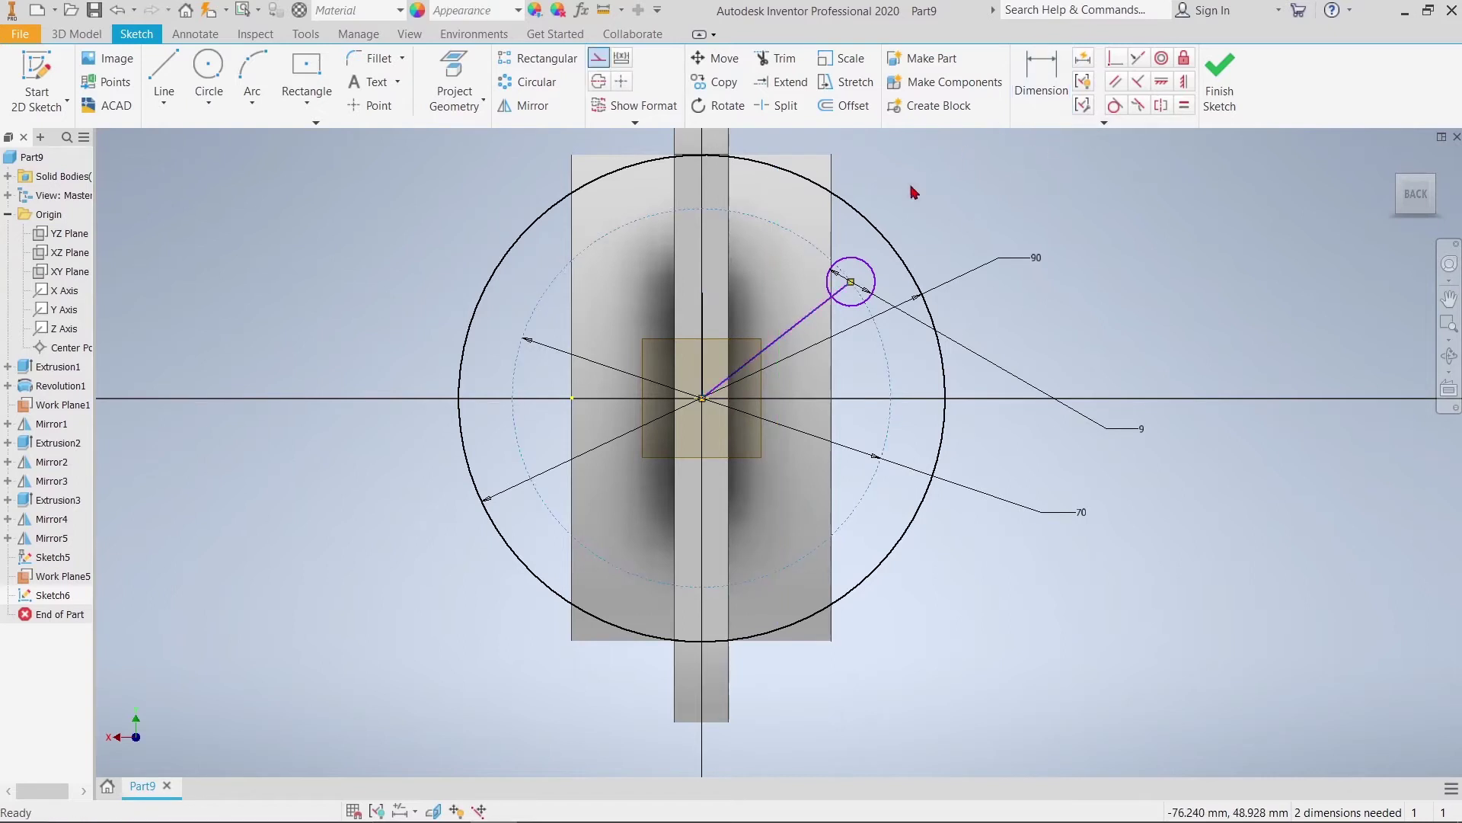
key("Escape")
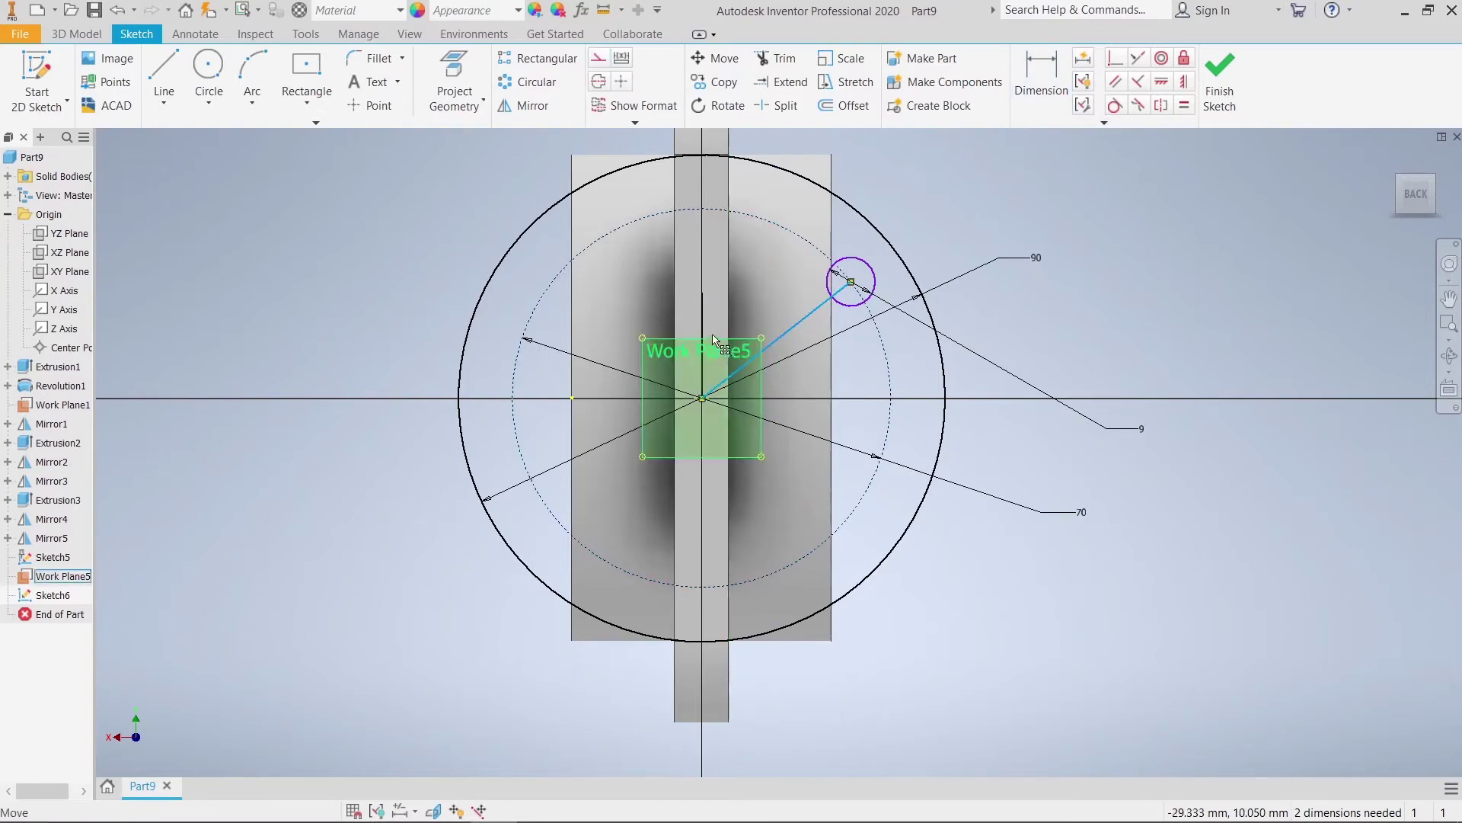
Add a 45° angular dimension between the vertical and diagonal lines
left_click(1009, 120)
scroll(744, 339, "down", 3)
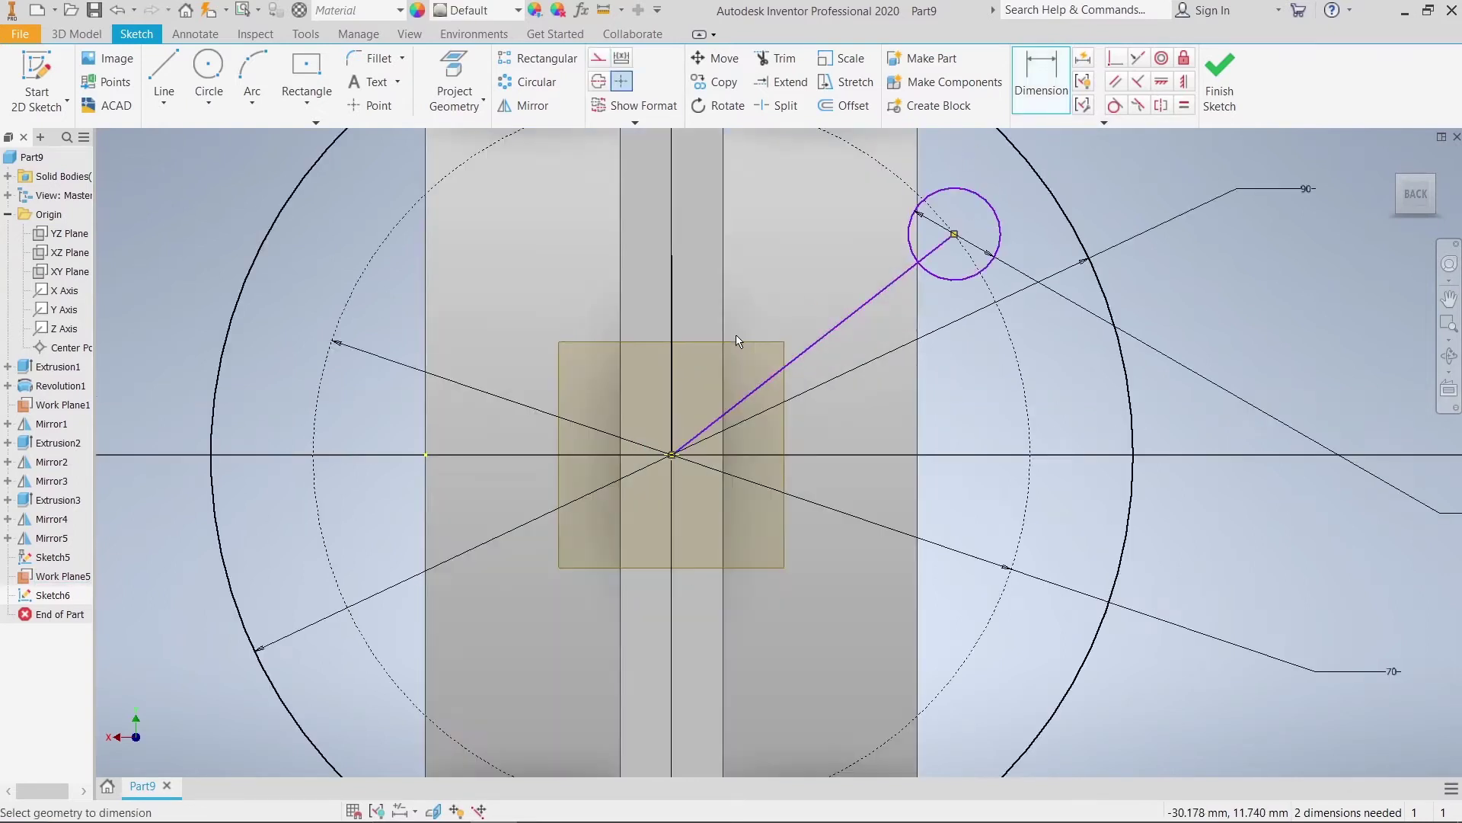
scroll(733, 342, "down", 2)
left_click(629, 318)
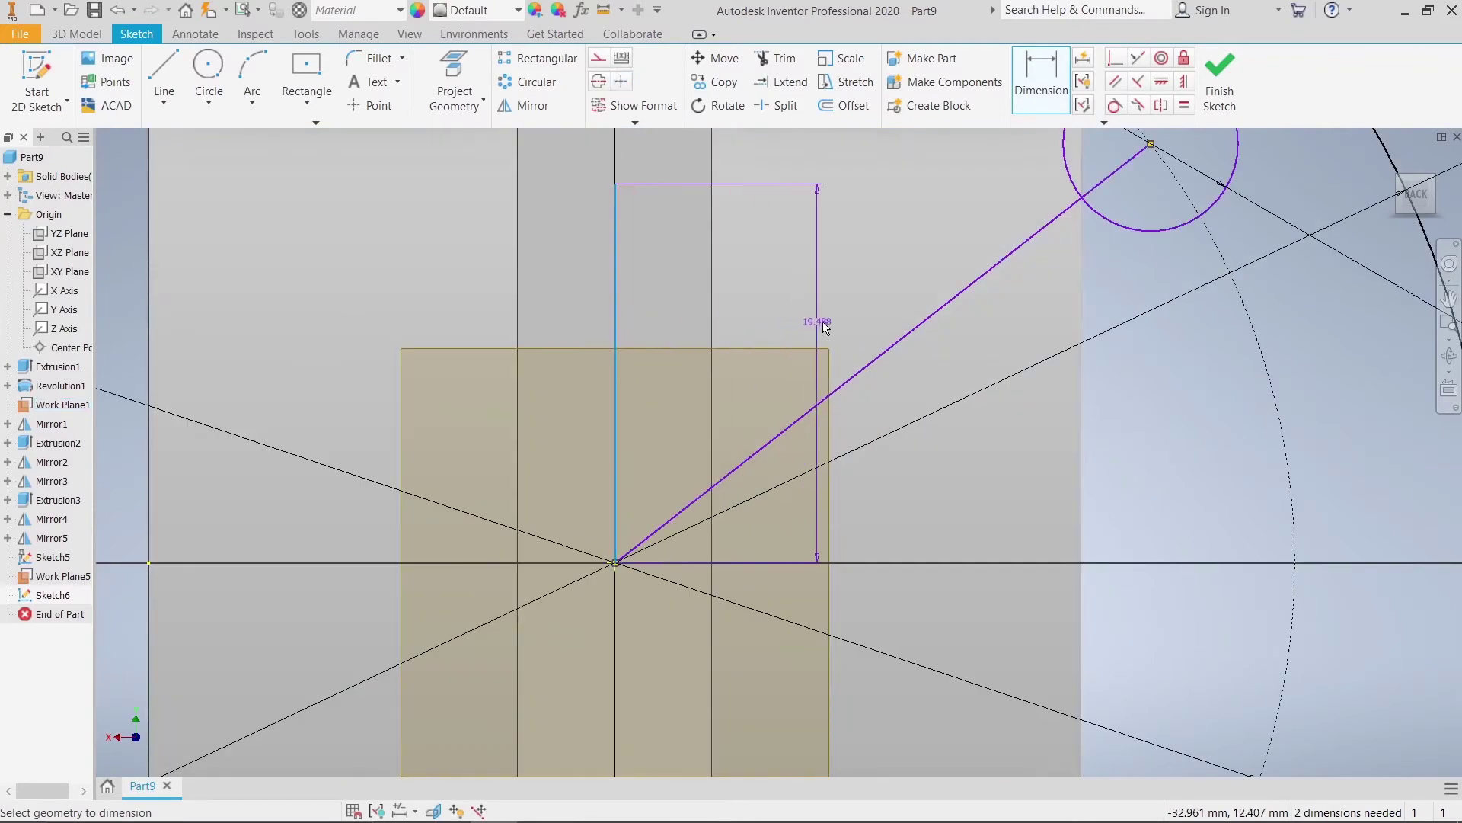
left_click(910, 332)
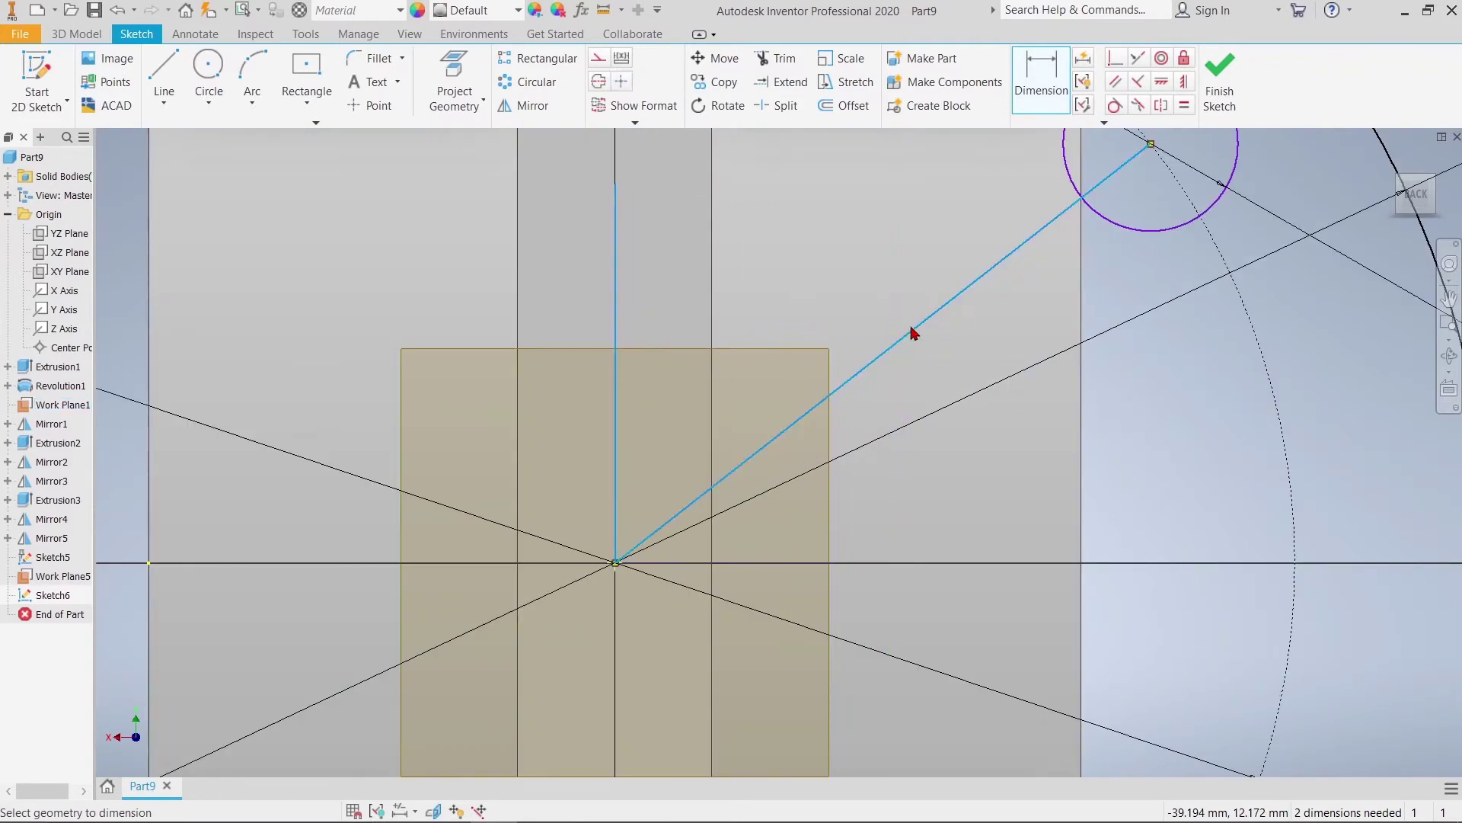
left_click(854, 284)
type("4")
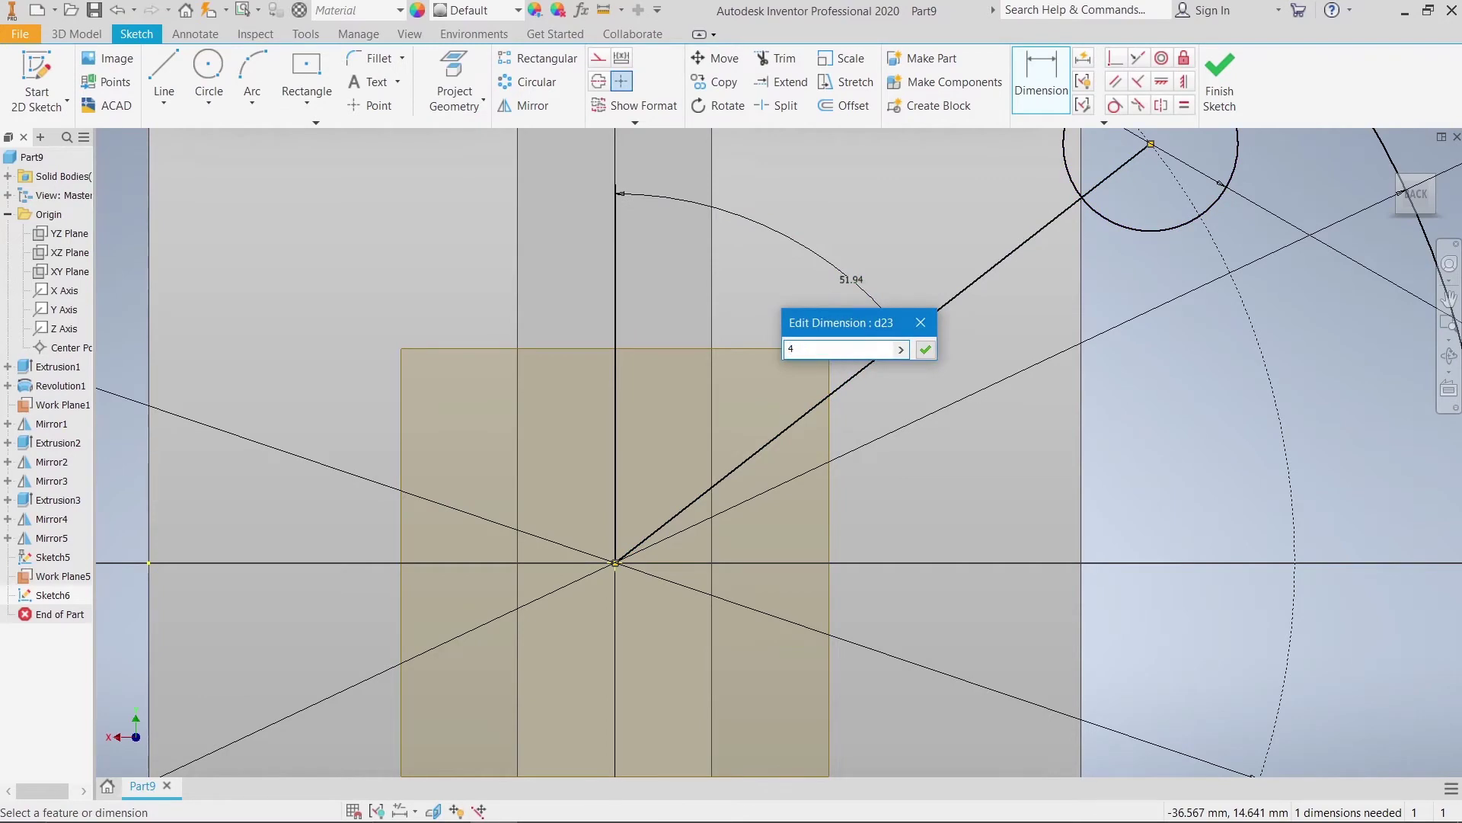
type("5")
key("Return")
scroll(869, 291, "down", 5)
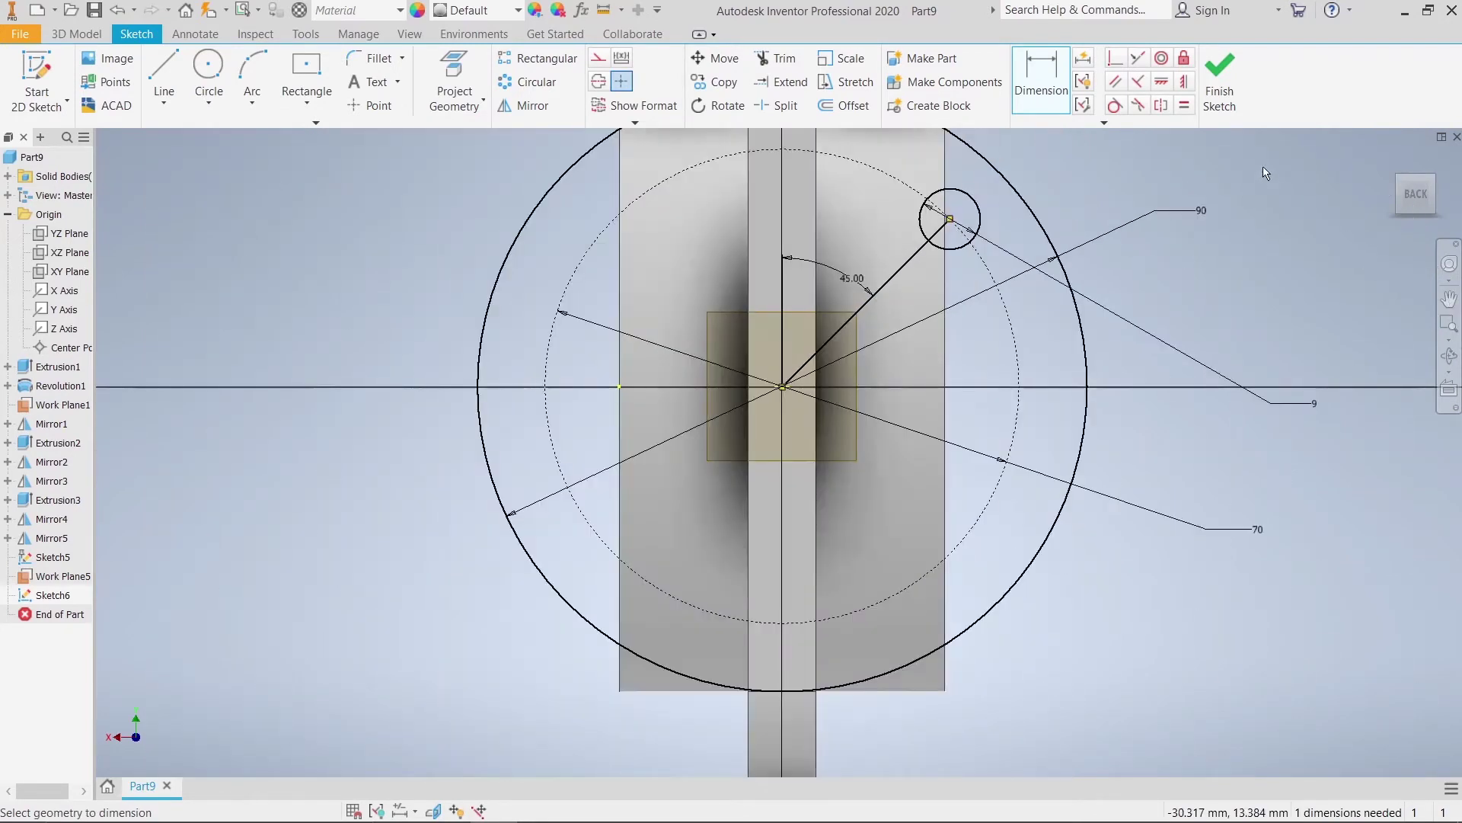
right_click(1266, 175)
left_click(1314, 176)
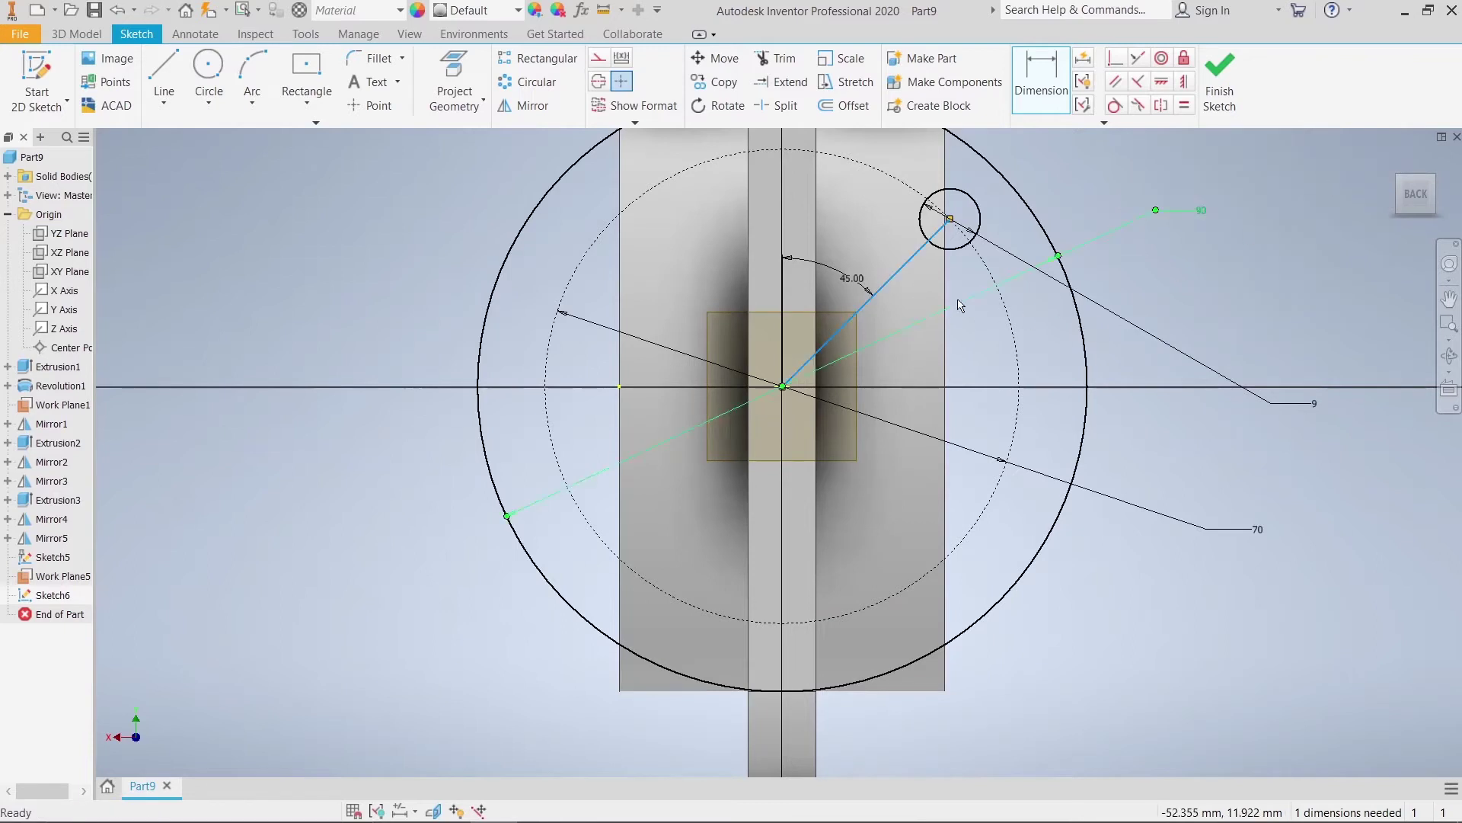
Make the diagonal line construction geometry and finish the sketch
right_click(915, 267)
left_click(971, 265)
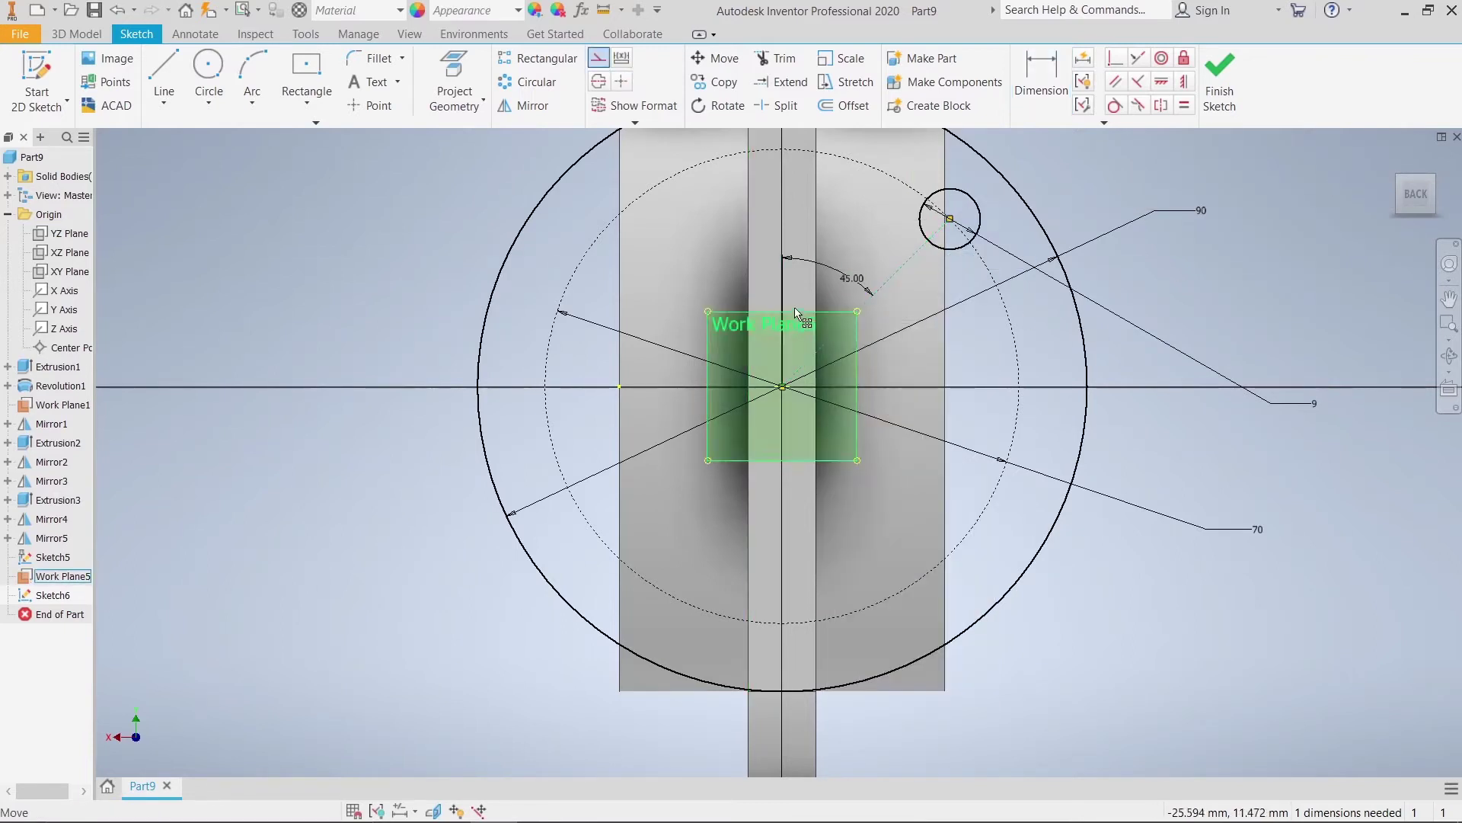
right_click(786, 309)
left_click(832, 310)
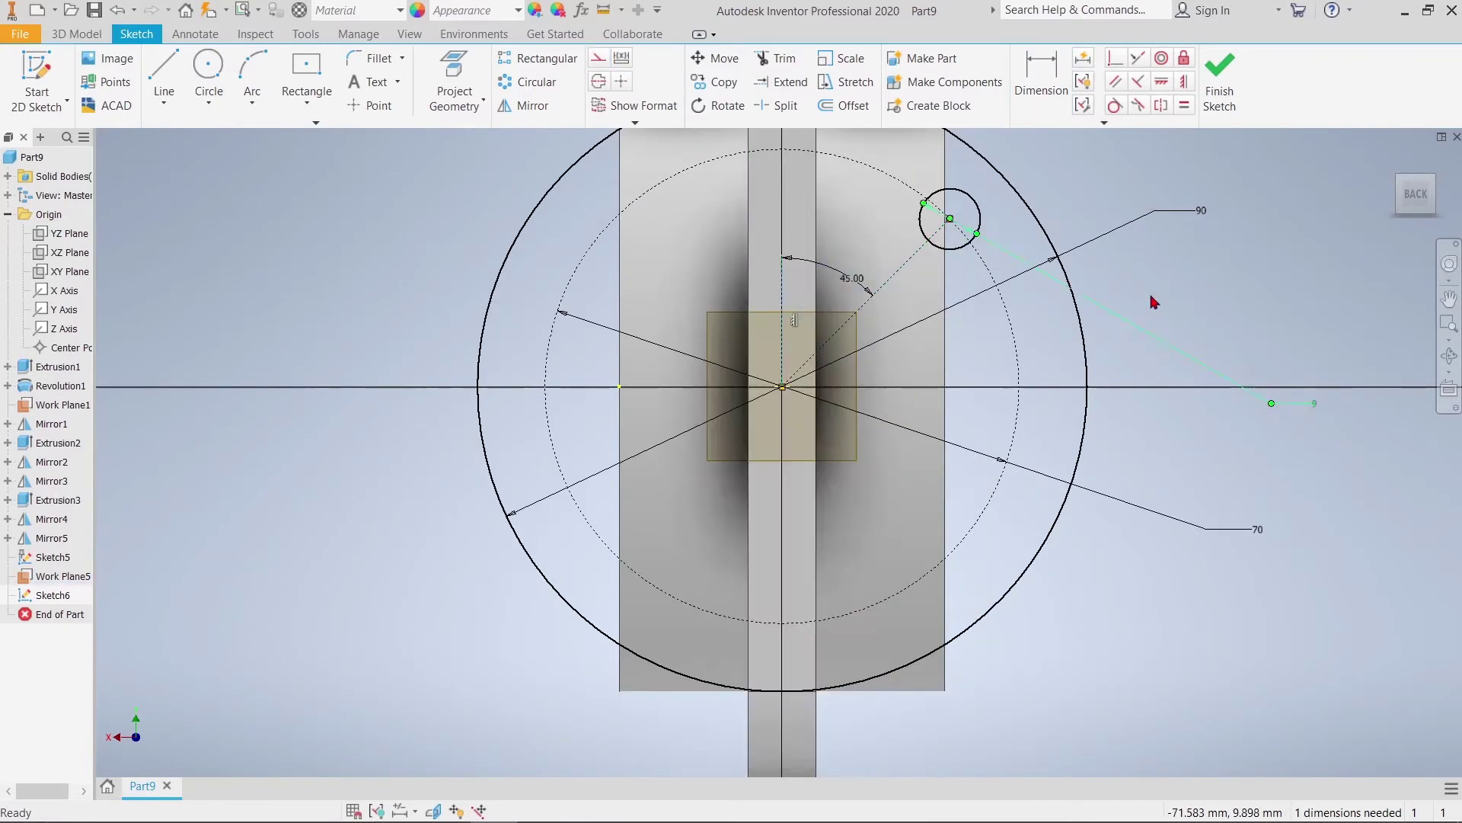
left_click(1212, 87)
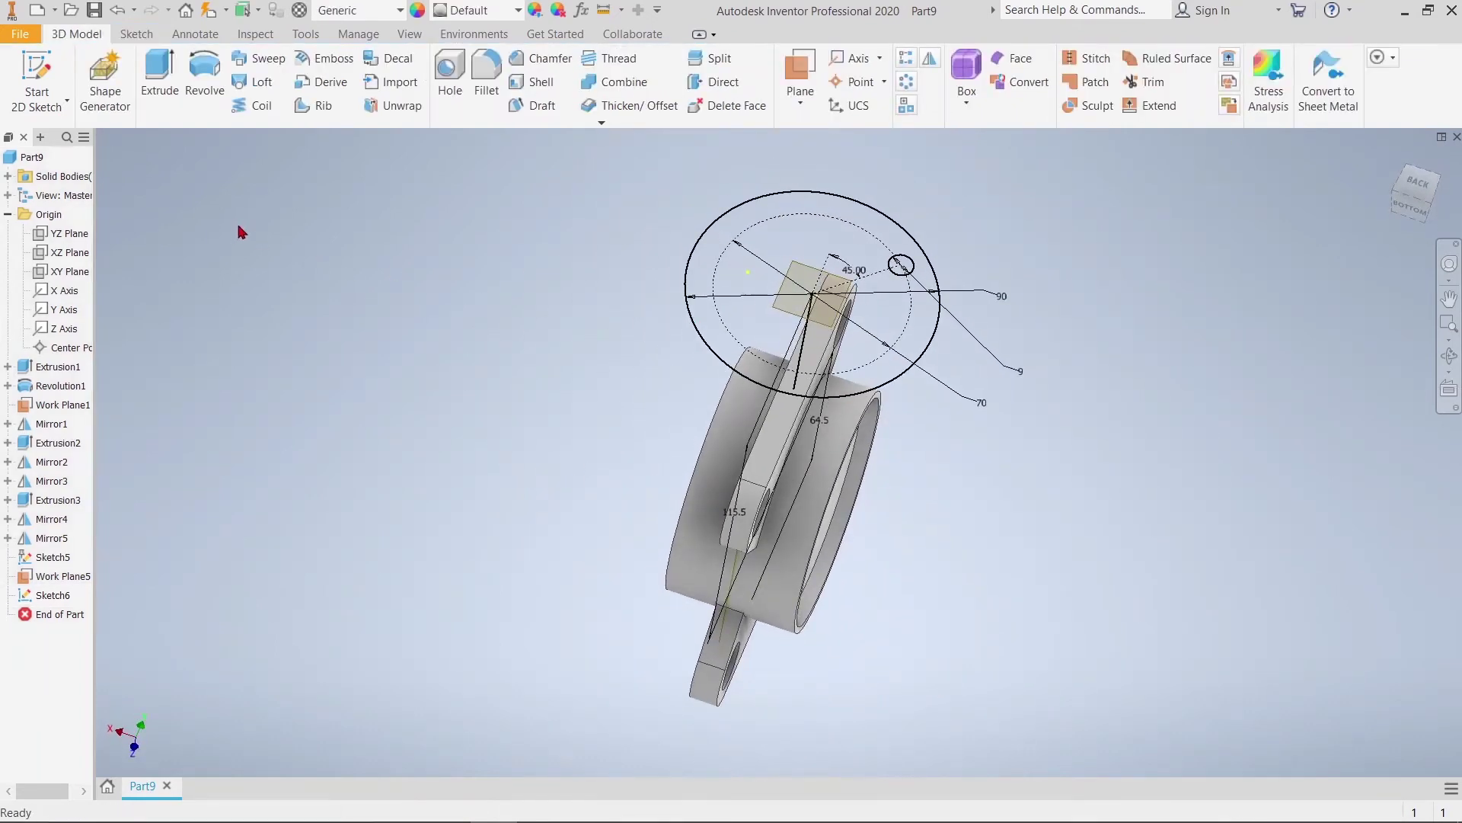
Reopen Sketch6 and circularly pattern the 9 mm hole circle 4 times about the centre
double_click(52, 596)
left_click(527, 82)
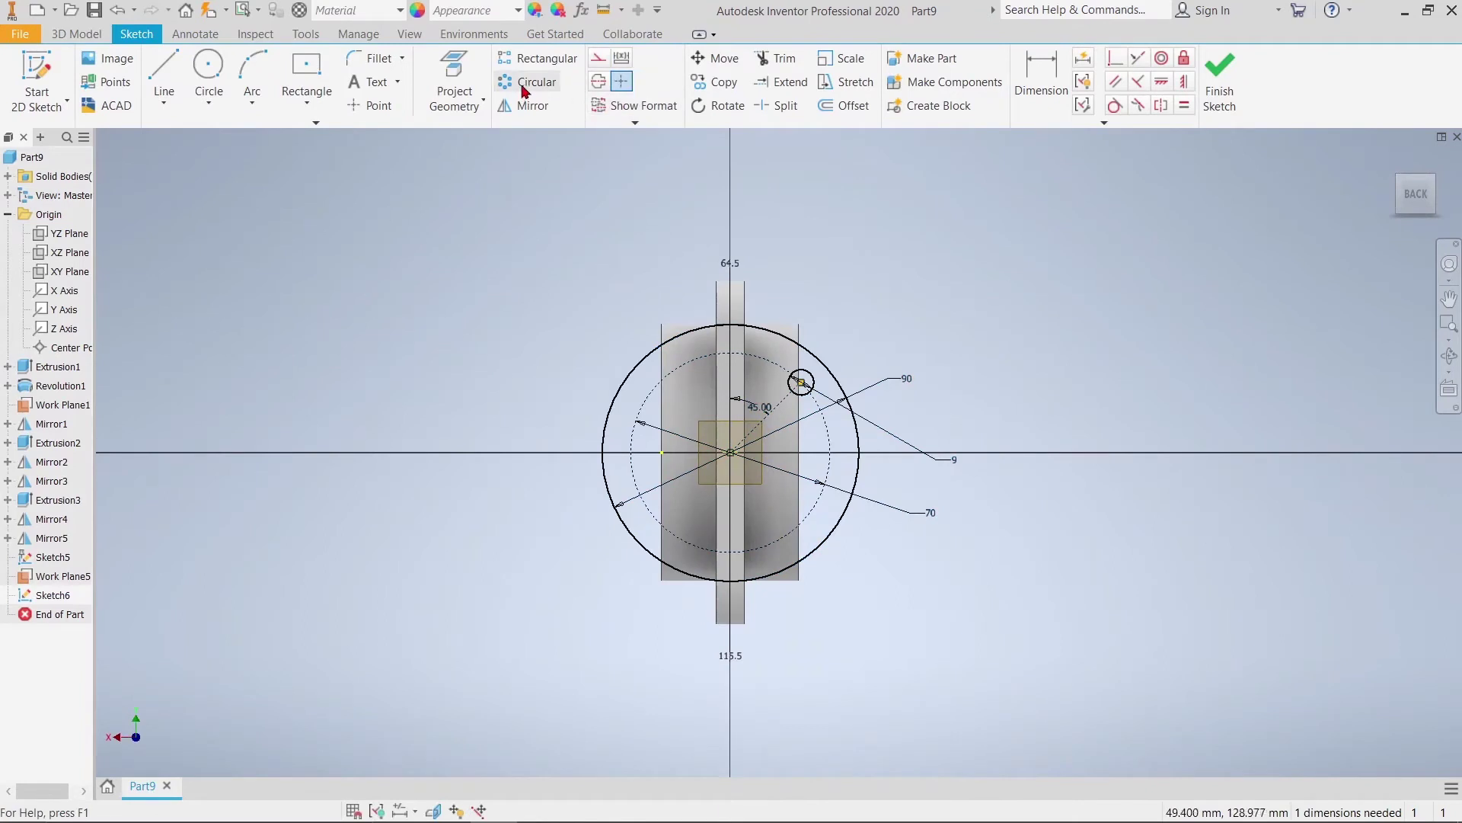
left_click(801, 382)
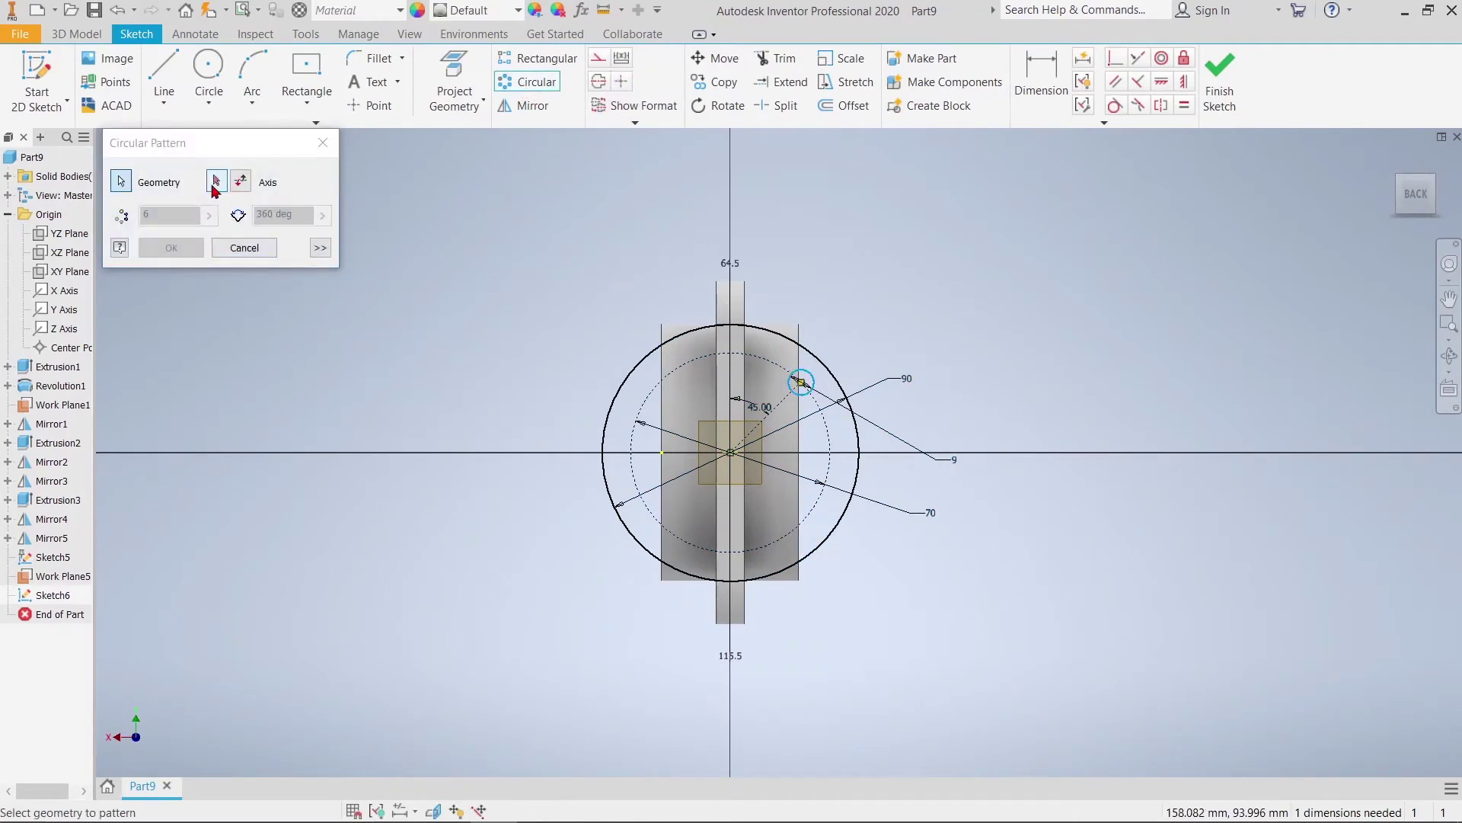
left_click(730, 454)
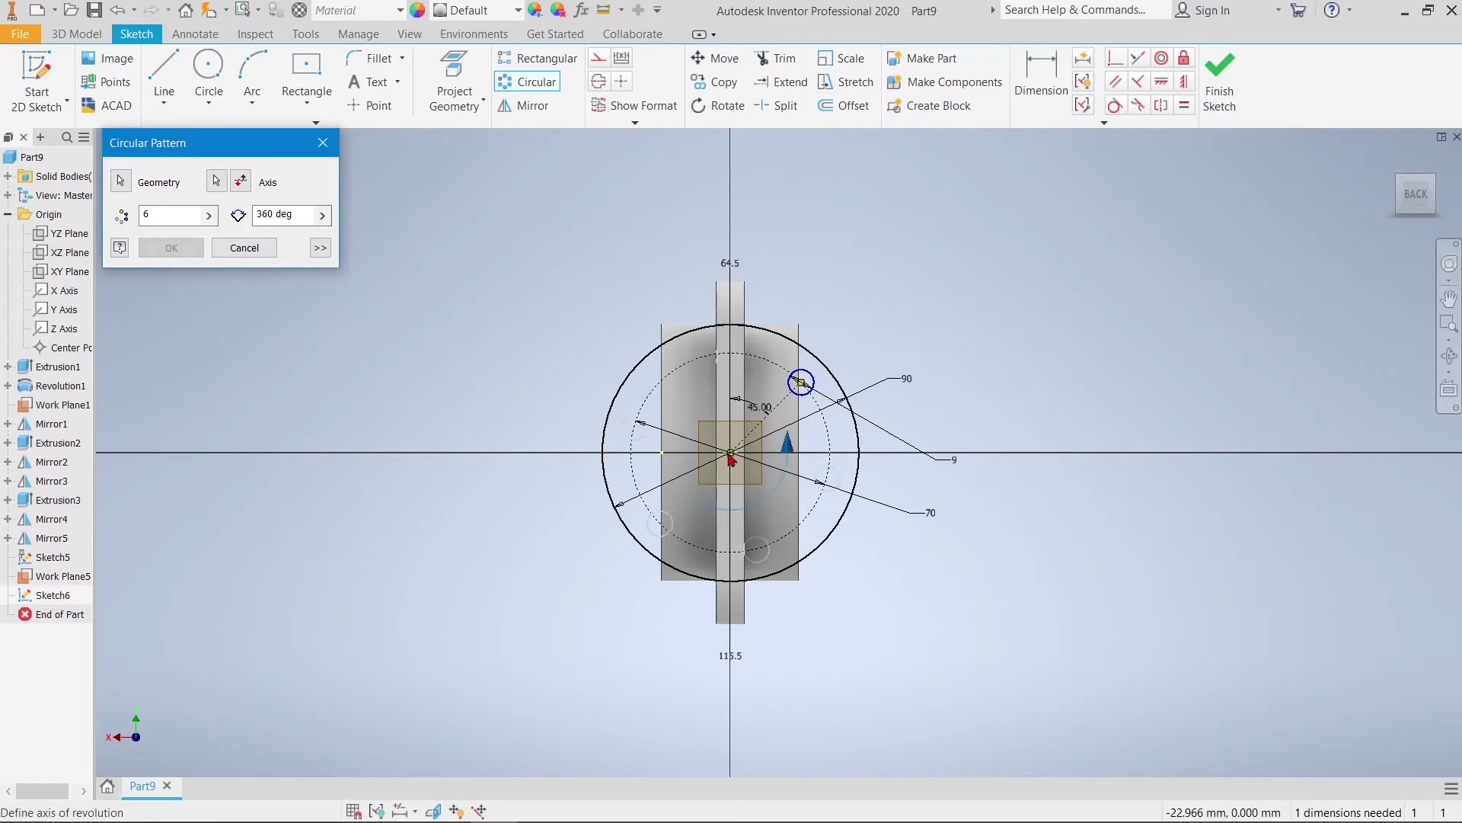
left_click(175, 218)
type("4")
key("Return")
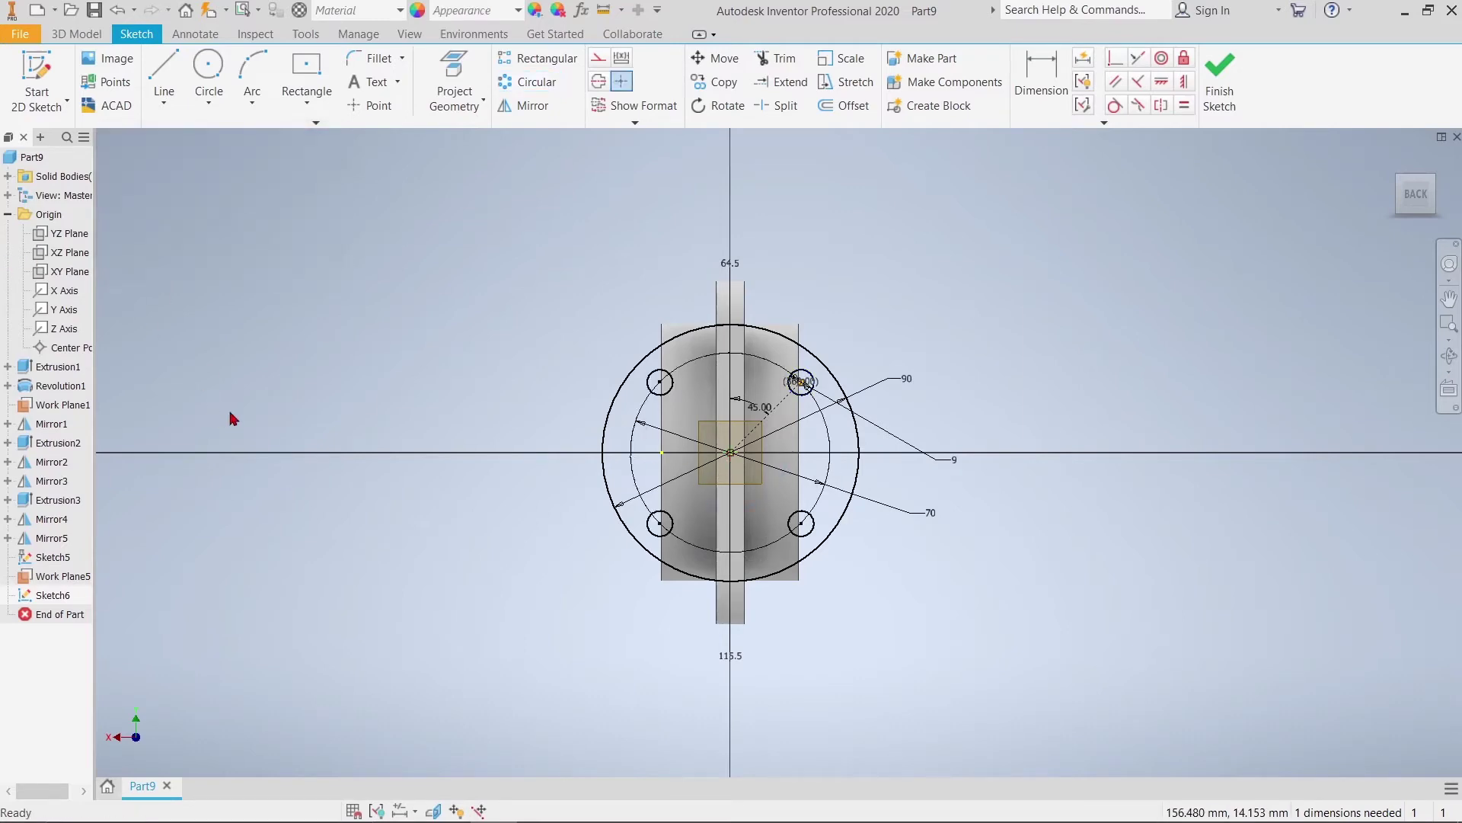
left_click(1219, 84)
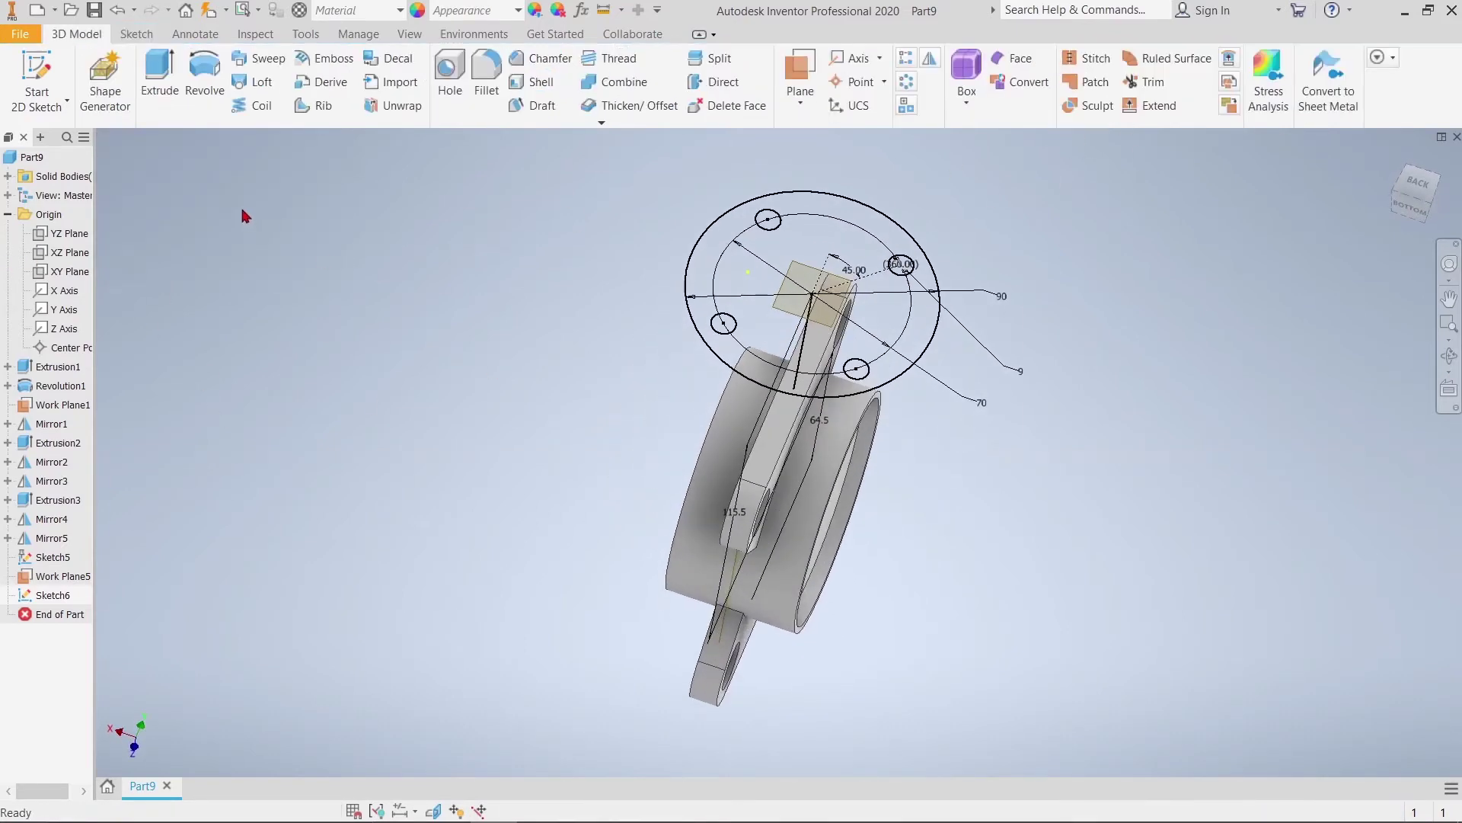
Extrude the flange profile 10 mm, reversed toward the part, and inspect the result
left_click(160, 86)
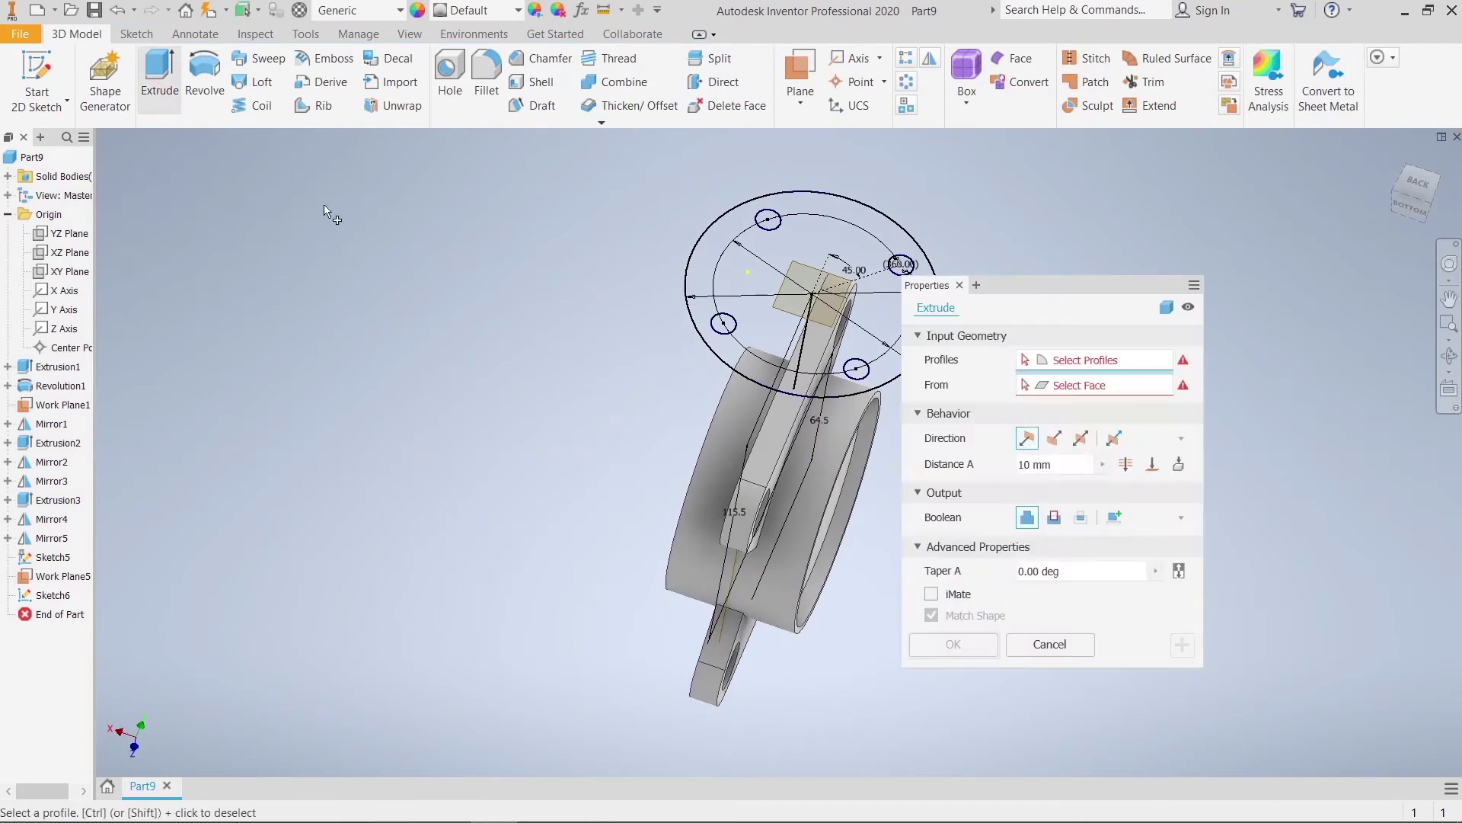
left_click(708, 273)
left_click(1057, 438)
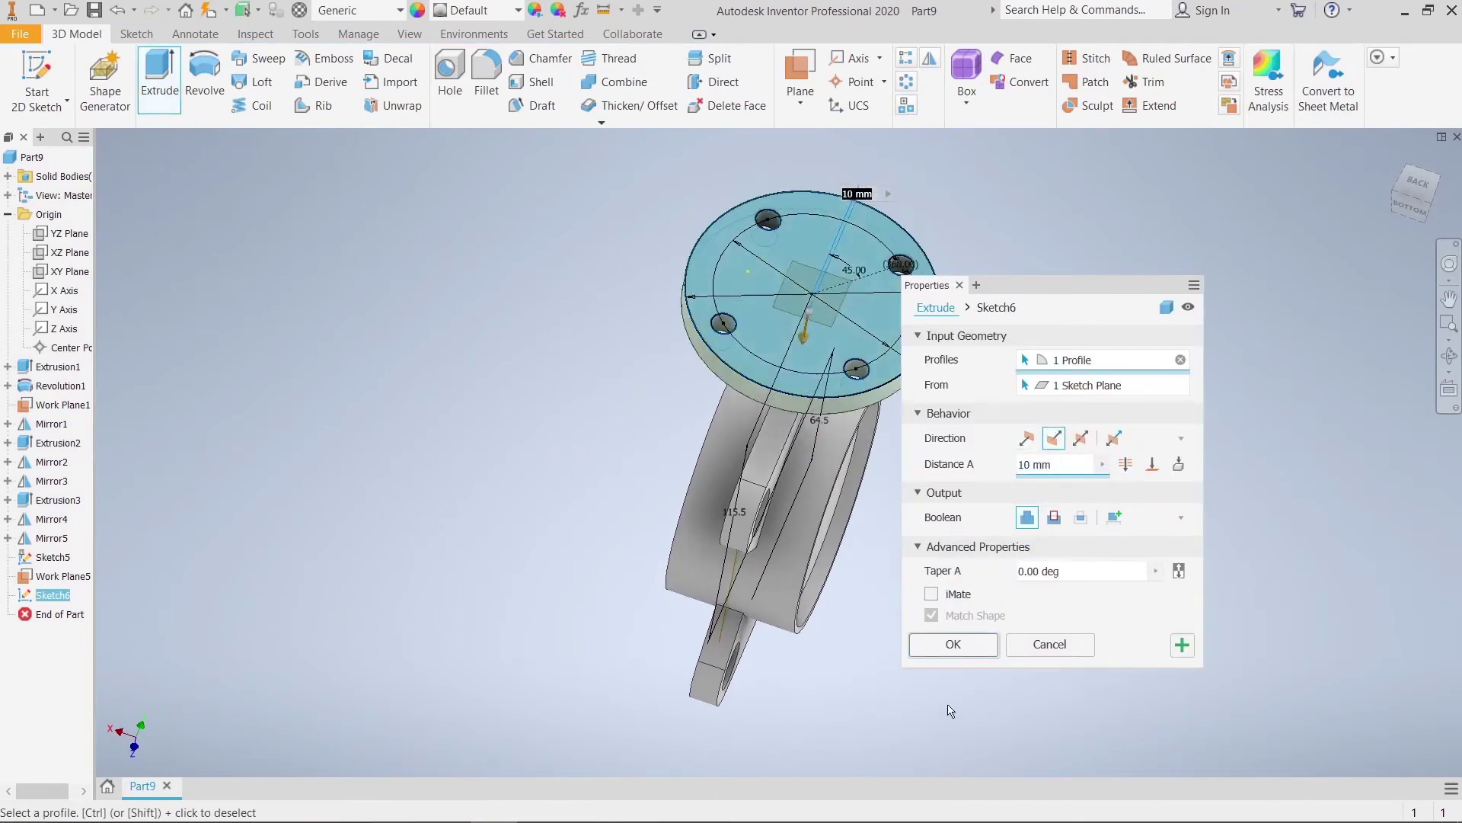
left_click(954, 645)
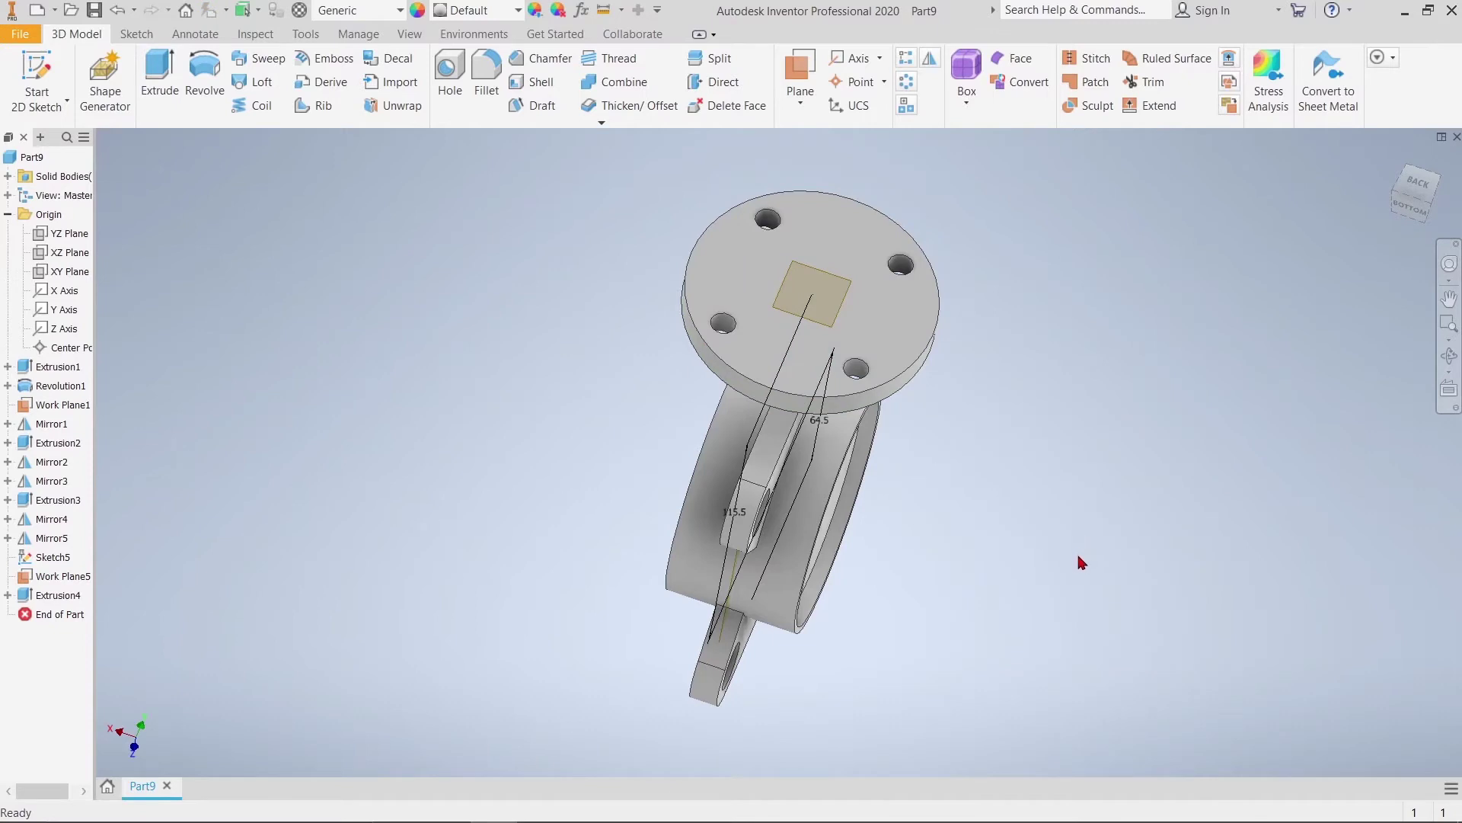
mouse_move(1082, 562)
middle_mouse_down("shift")
mouse_move(1058, 549)
mouse_move(1045, 421)
mouse_move(900, 501)
mouse_move(953, 500)
mouse_move(1009, 470)
mouse_move(999, 533)
mouse_move(876, 503)
mouse_move(732, 496)
mouse_move(989, 549)
mouse_move(724, 502)
middle_mouse_up("shift")
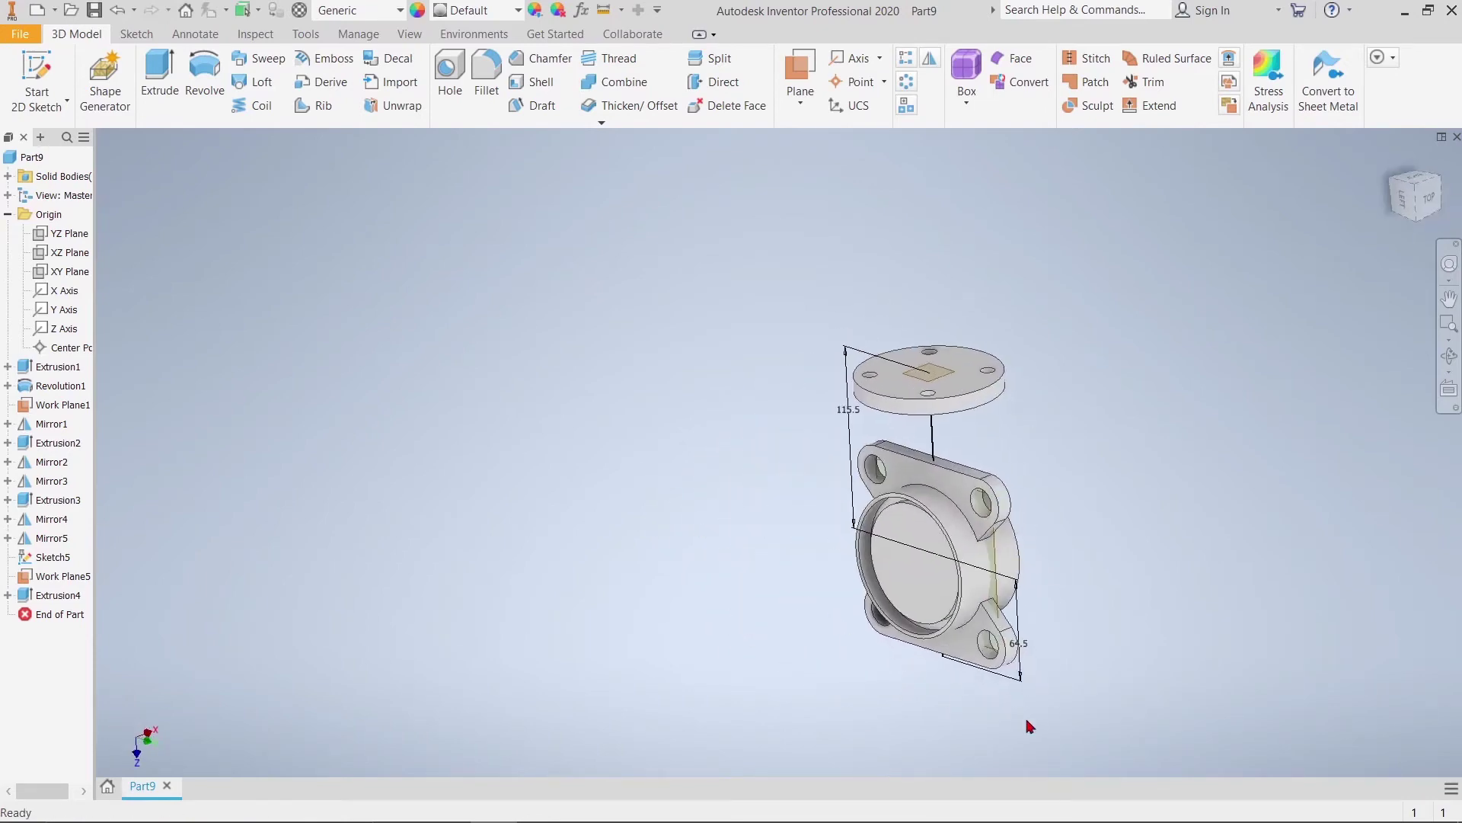
mouse_move(1028, 726)
middle_mouse_down("shift")
mouse_move(970, 666)
mouse_move(930, 489)
mouse_move(926, 633)
mouse_move(938, 535)
middle_mouse_up("shift")
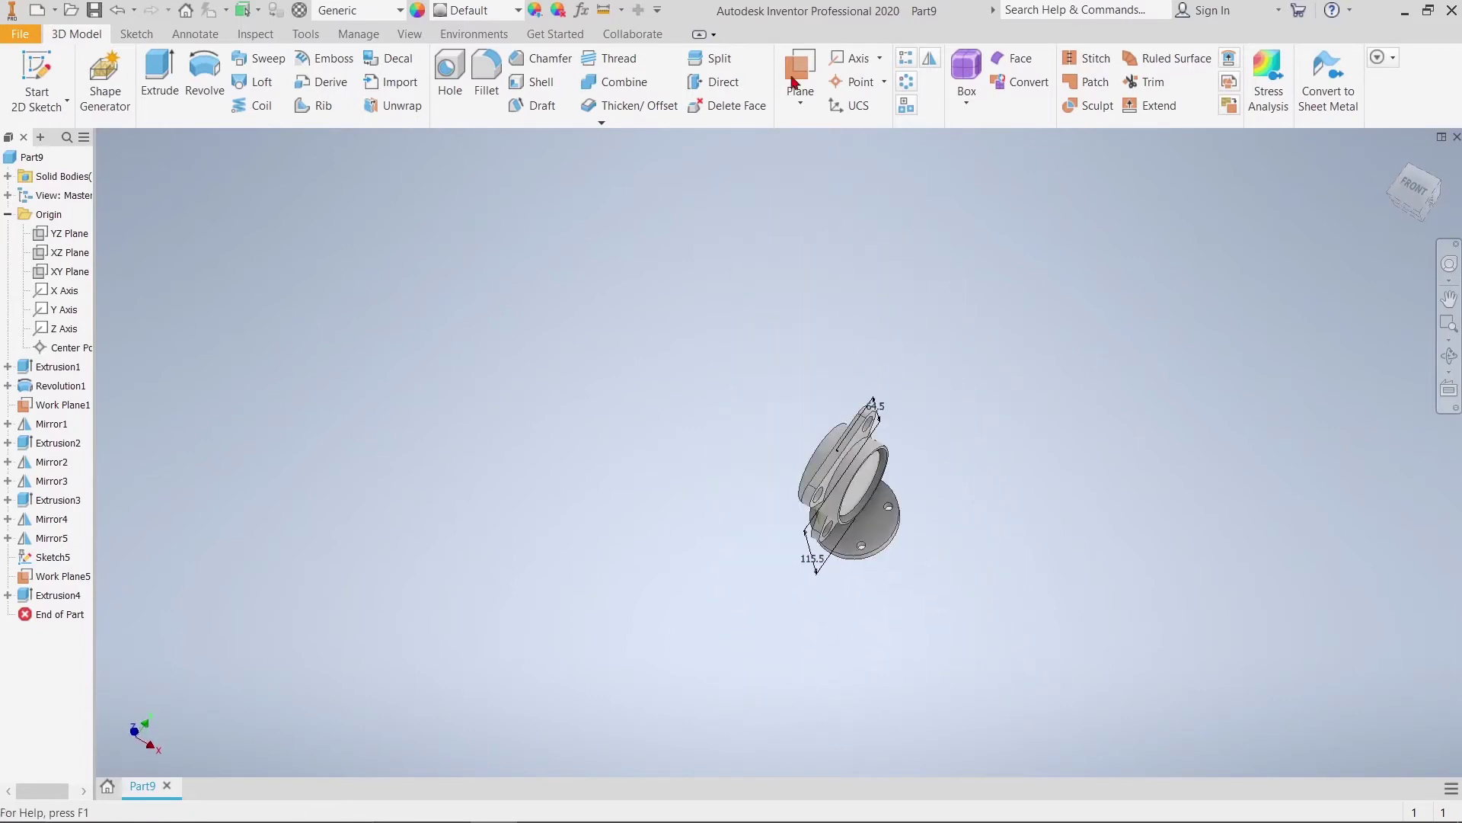
Create Work Plane6 at the bracket's rib and start a new sketch on it
left_click(796, 76)
scroll(924, 415, "up", 5)
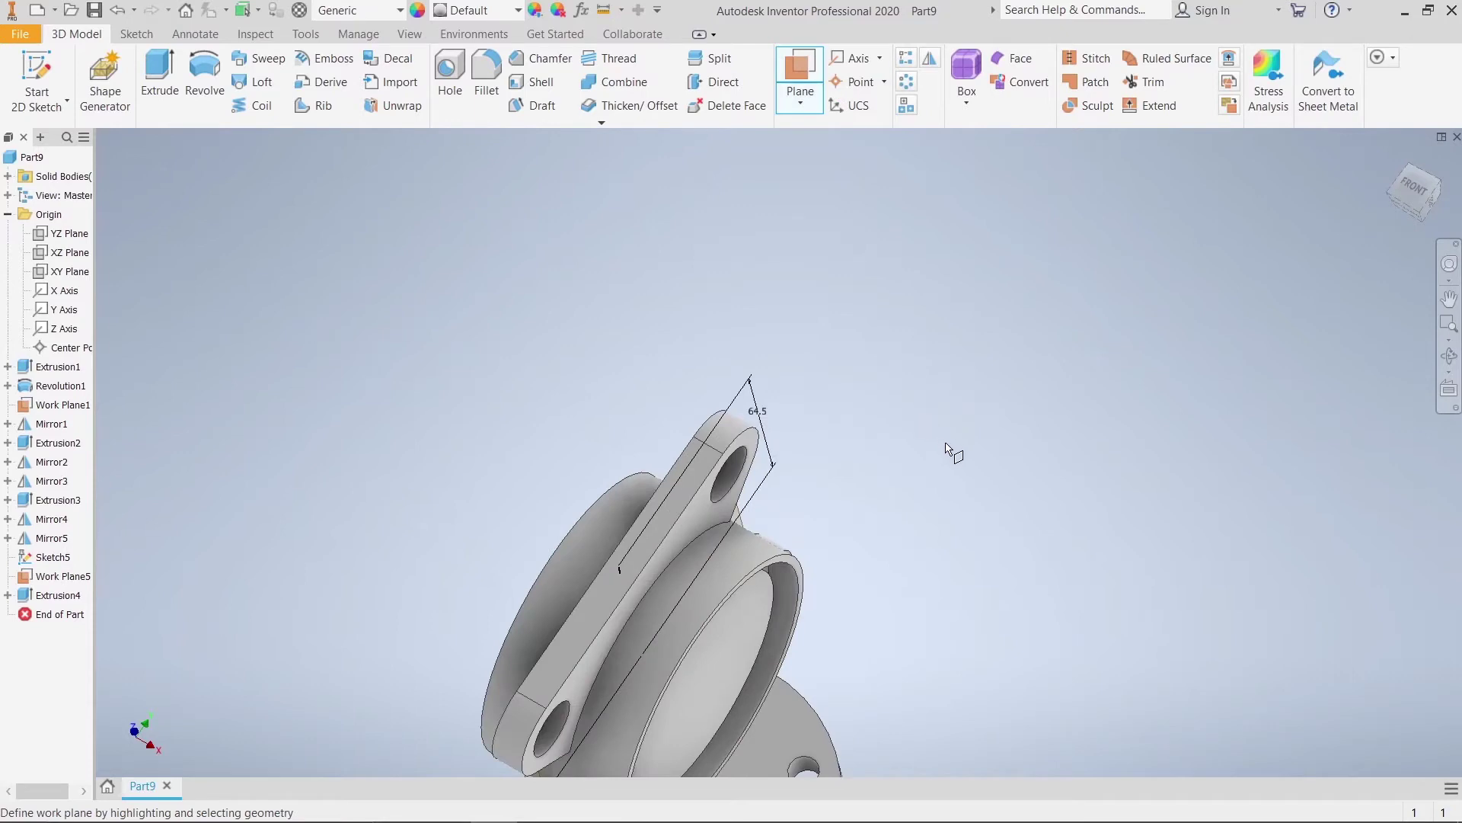
middle_click_drag(973, 463, 989, 361)
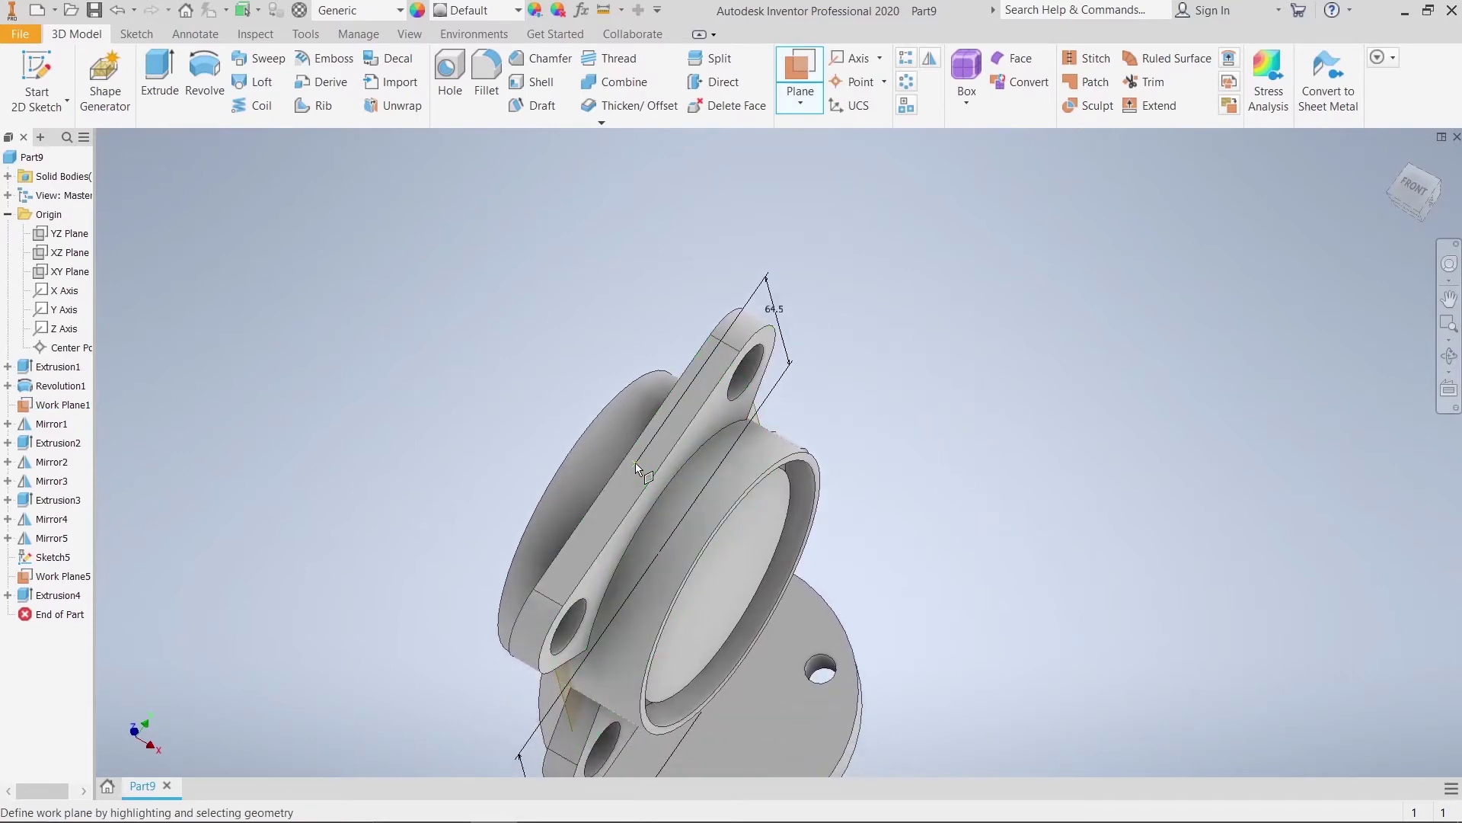
left_click(635, 463)
right_click(536, 347)
key("Escape")
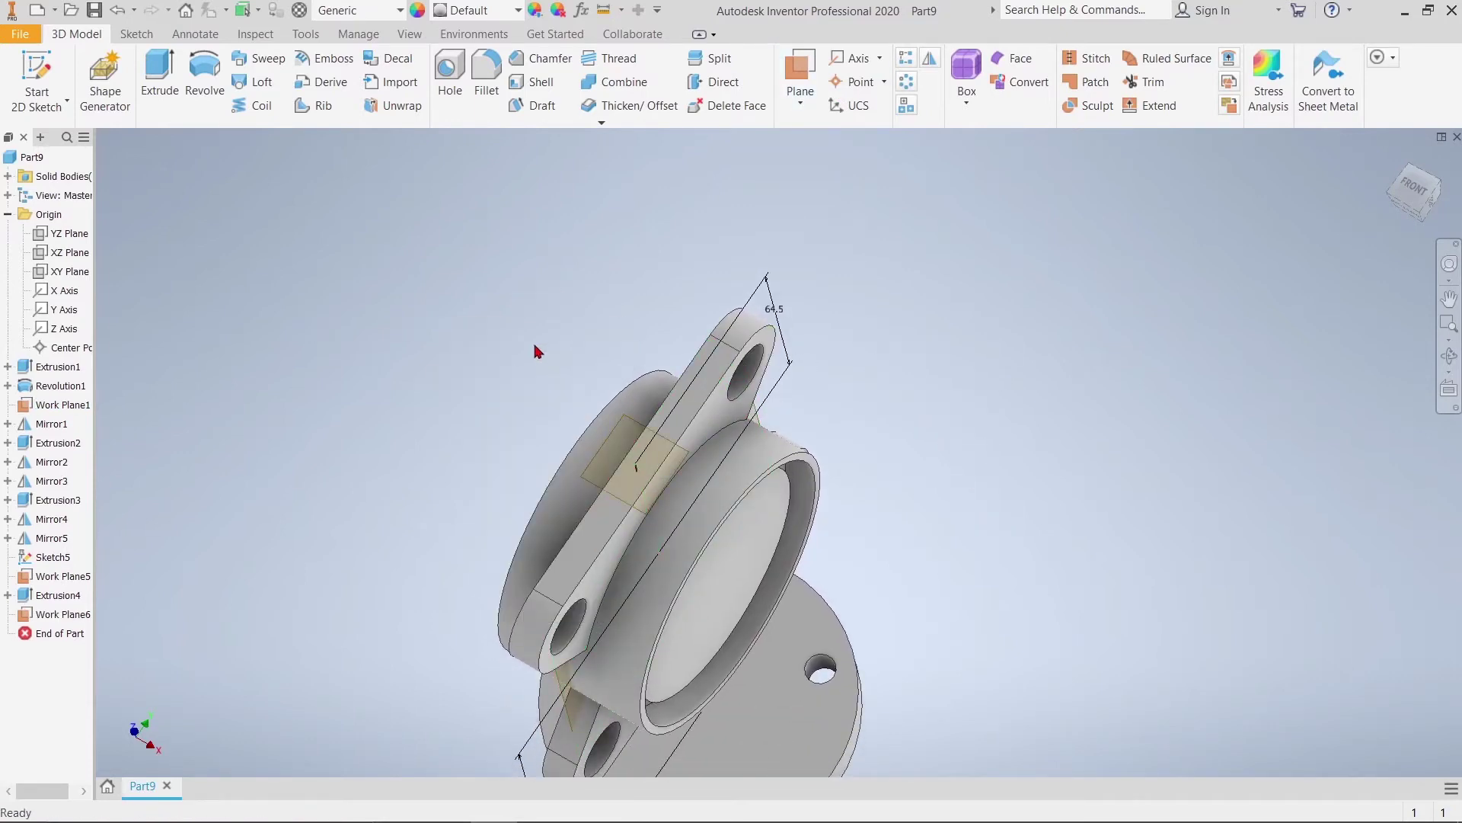
left_click(619, 429)
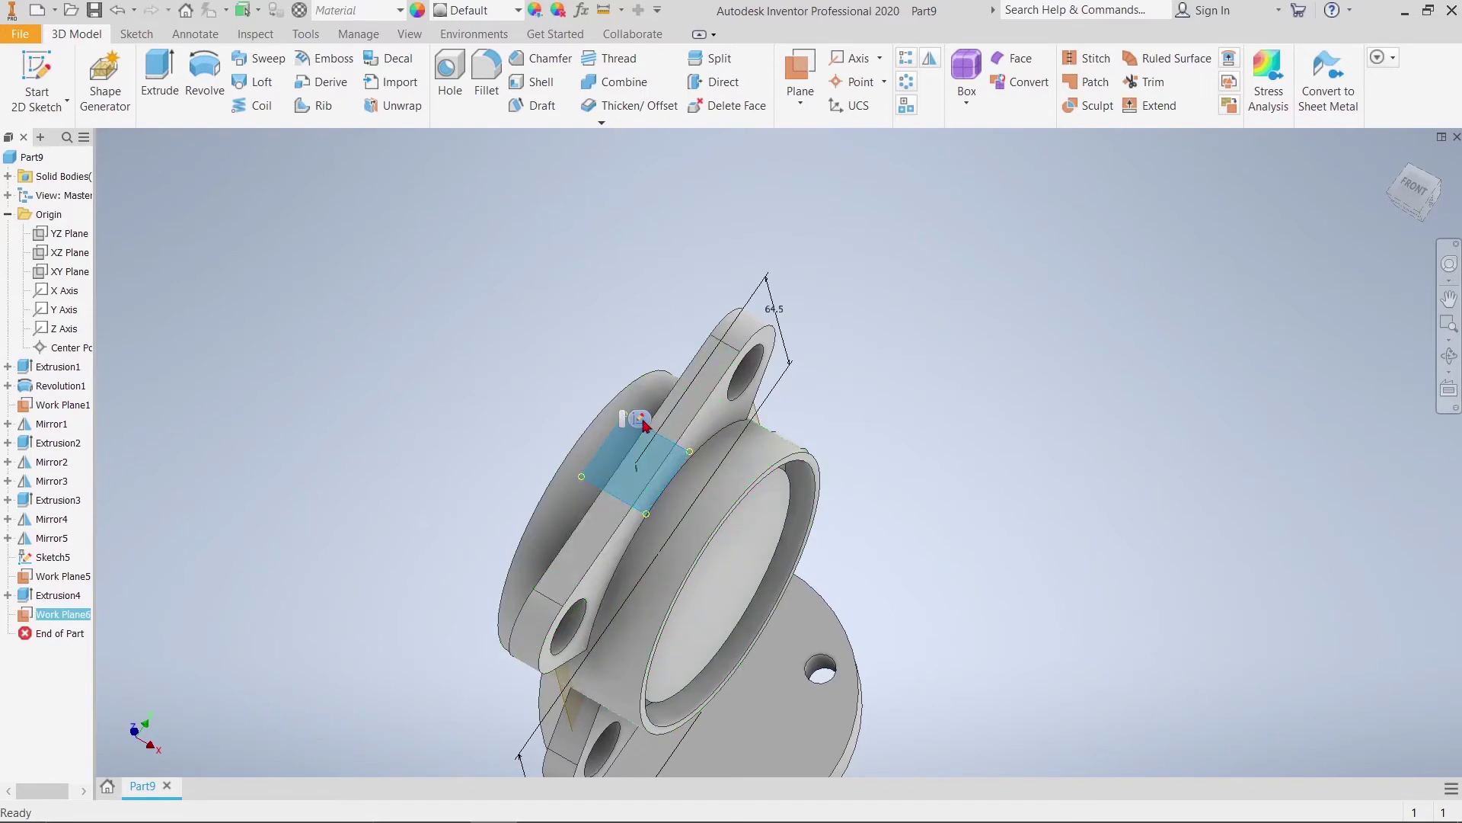
left_click(644, 427)
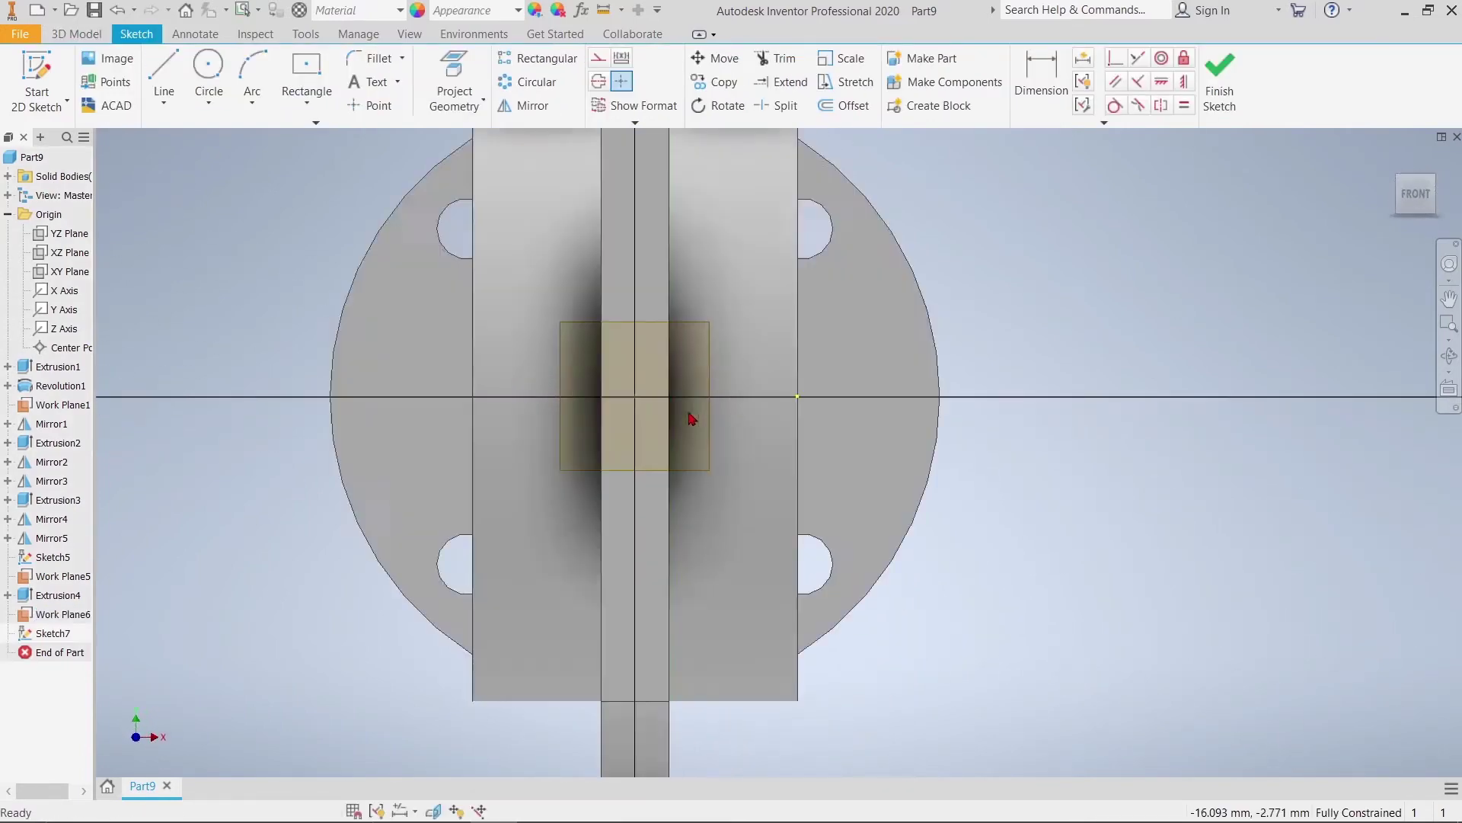
Project the part's centre point and draw a circle centred on it
left_click(455, 72)
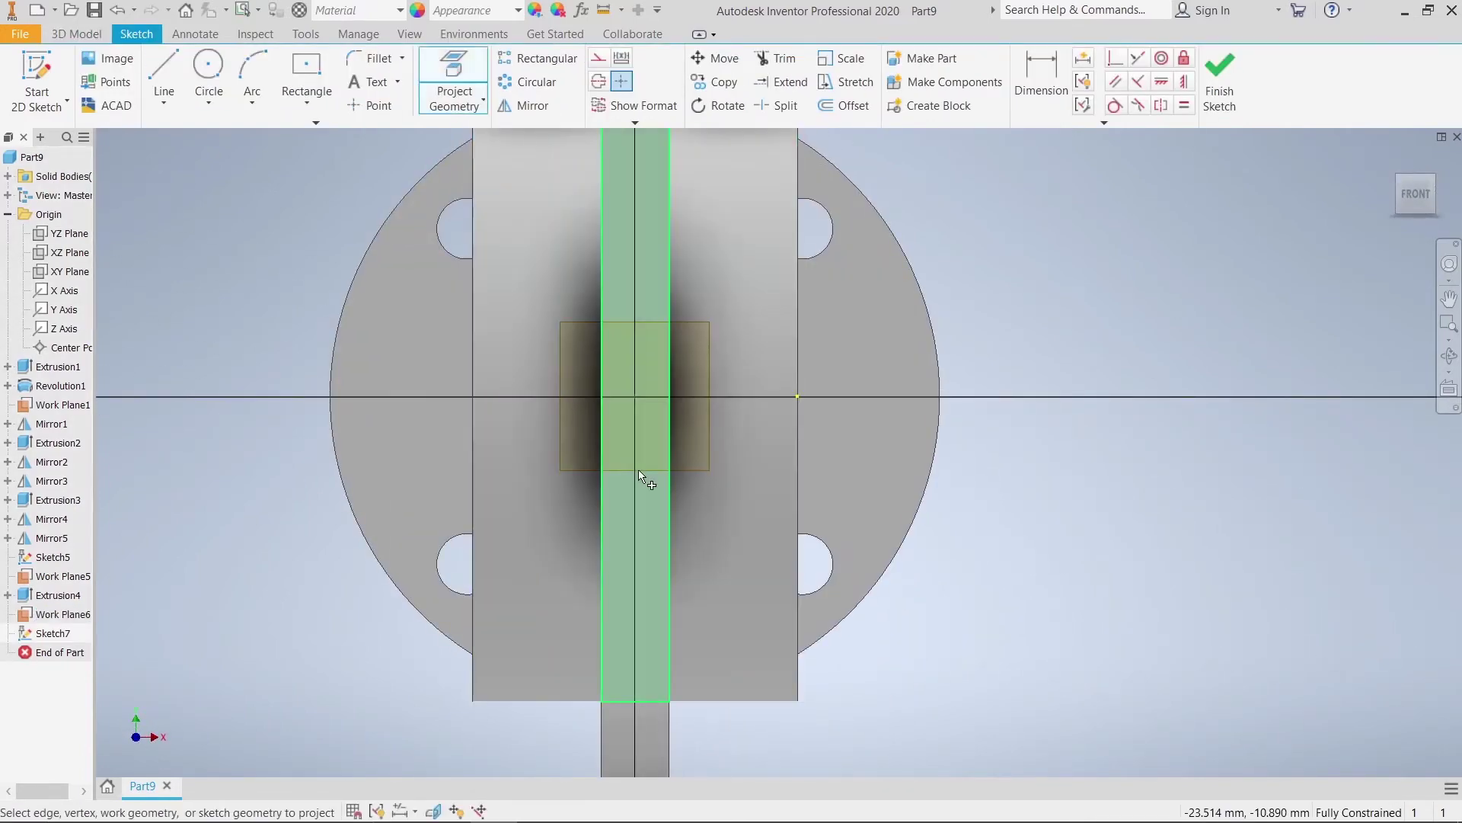
left_click(634, 396)
key("Escape")
left_click(208, 72)
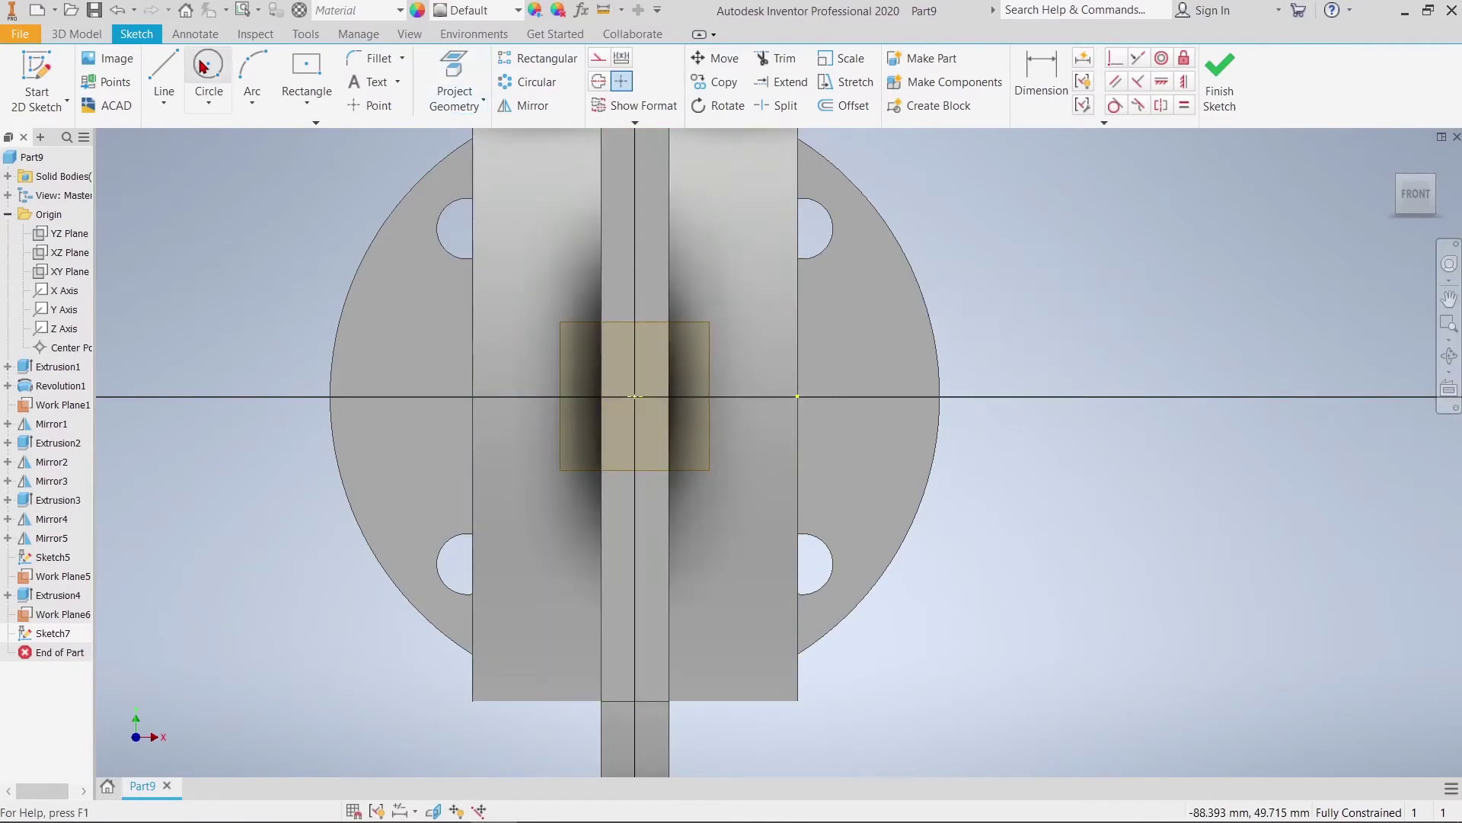
left_click(635, 396)
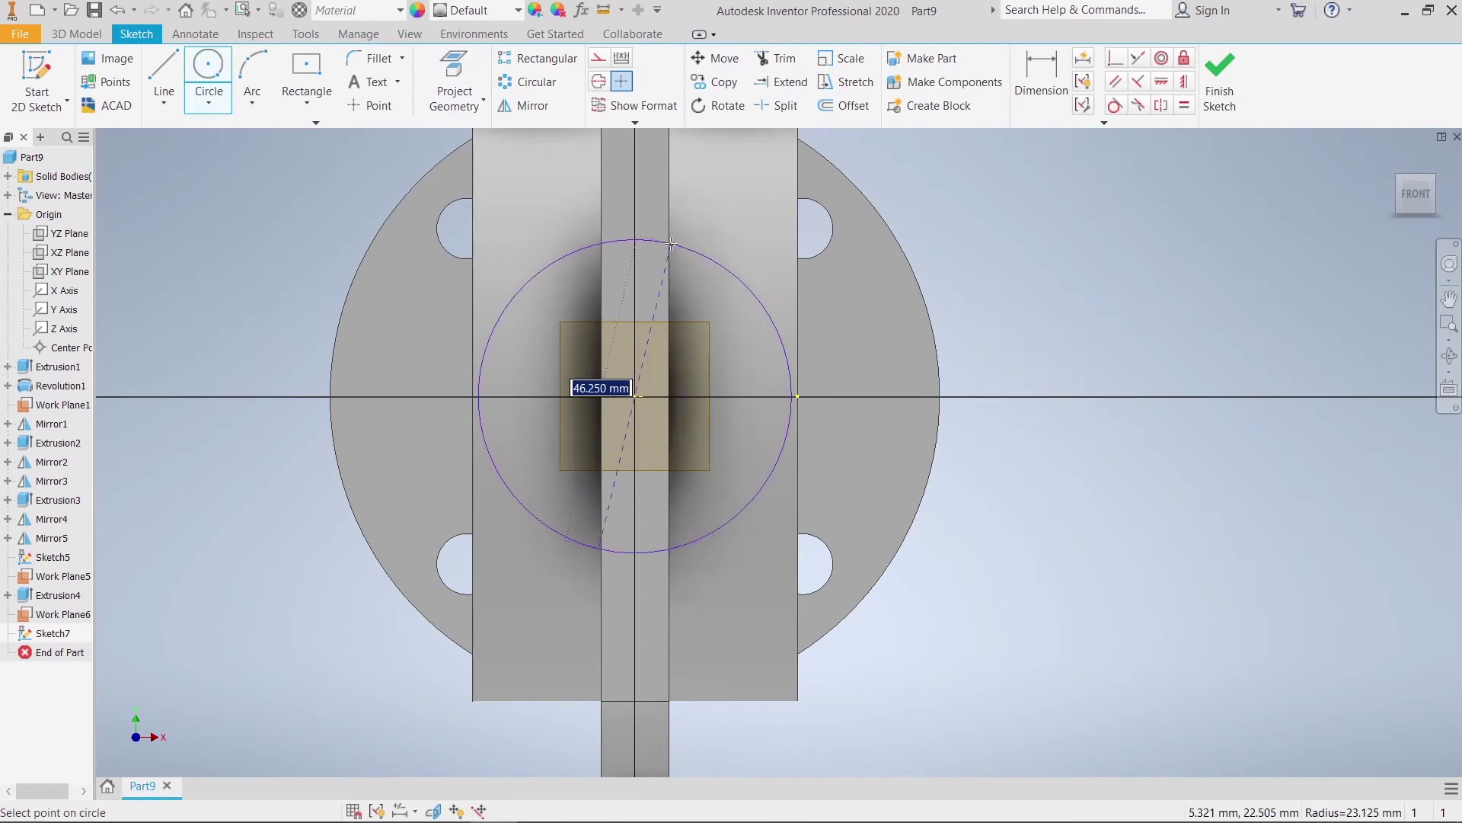
left_click(695, 252)
Dimension the circle's diameter to 30.1 mm
key("d")
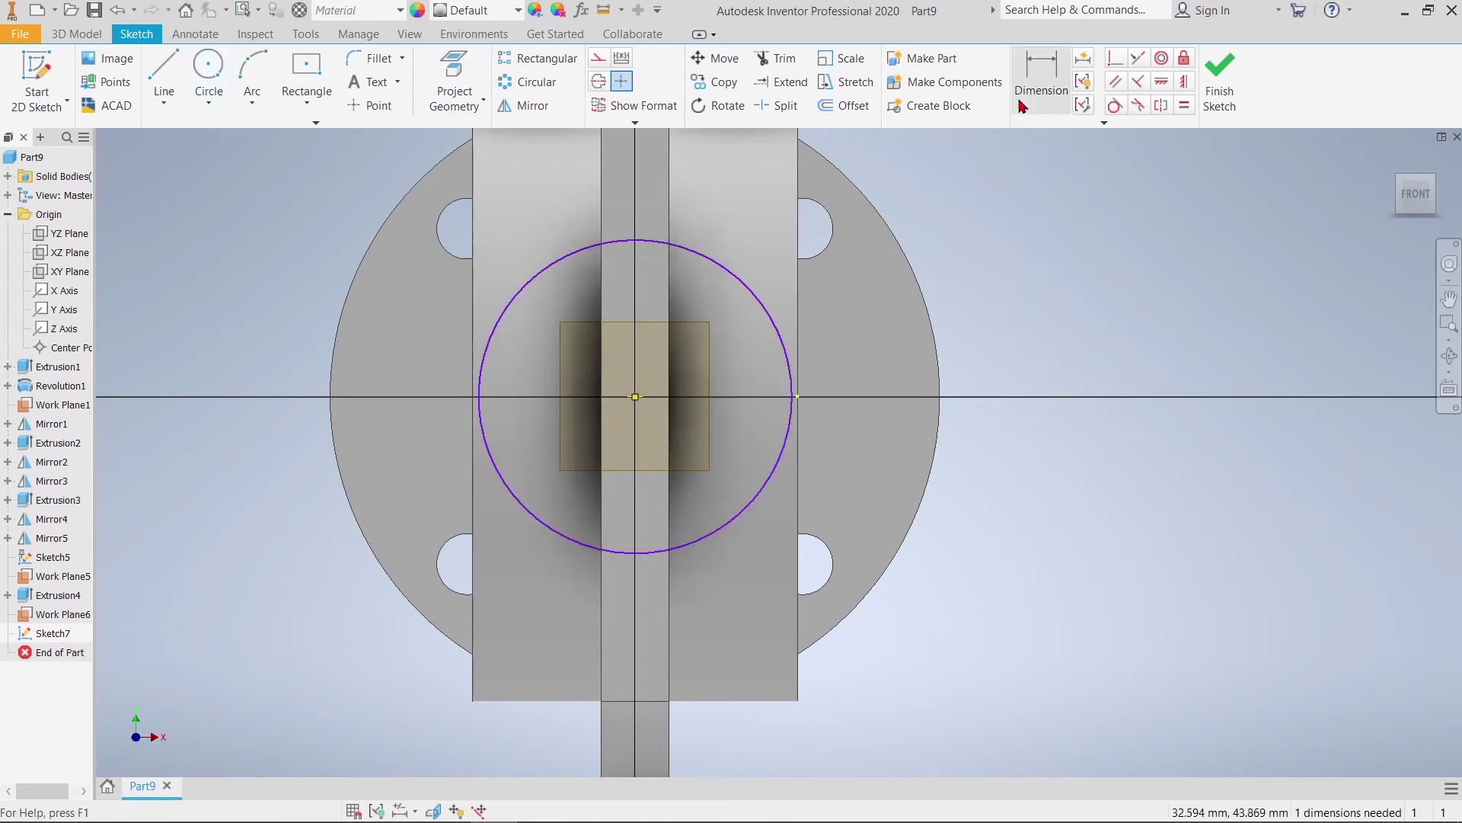
left_click(774, 310)
left_click(1167, 334)
type("30.1")
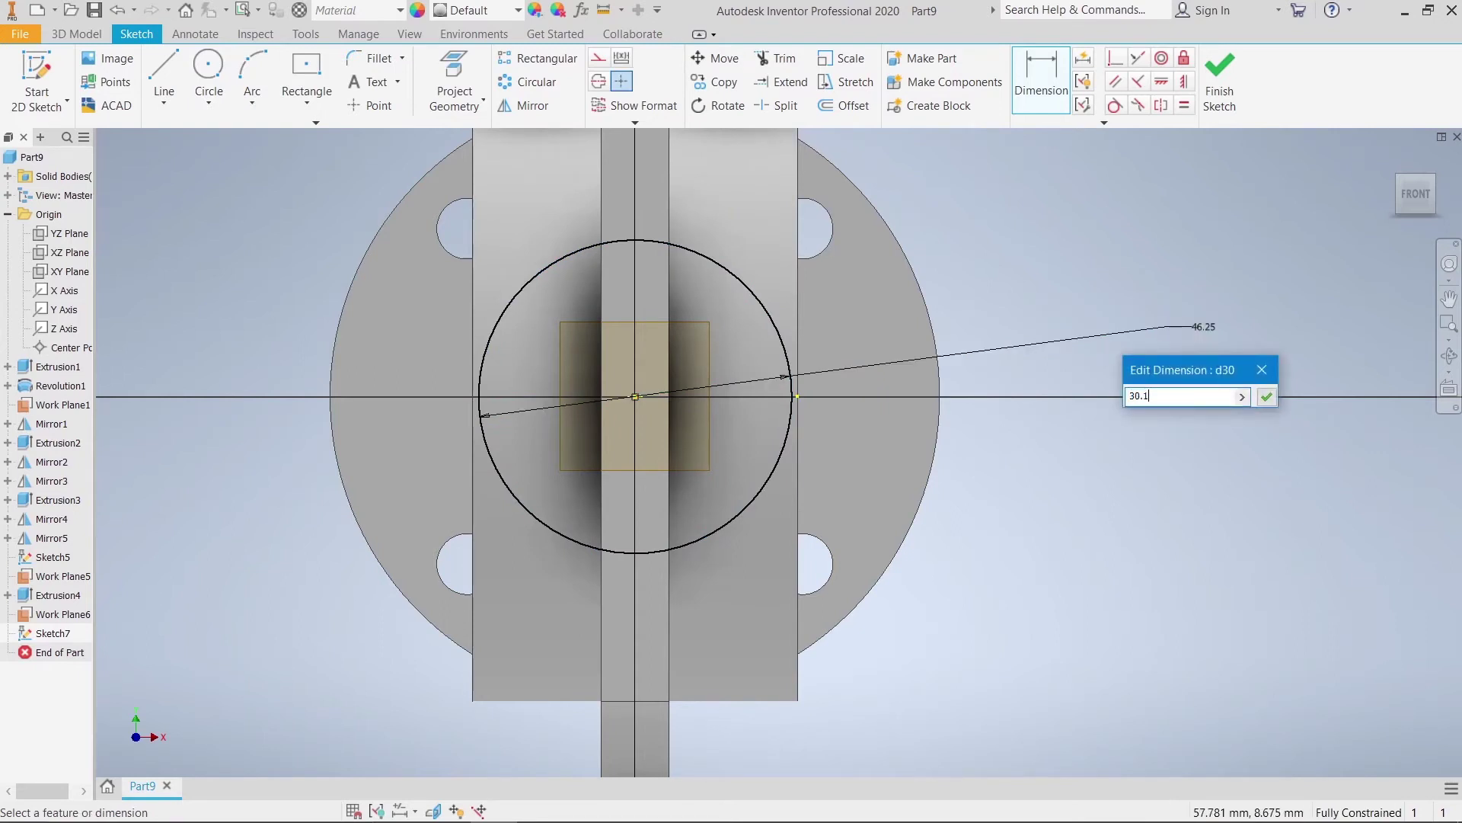
key("Return")
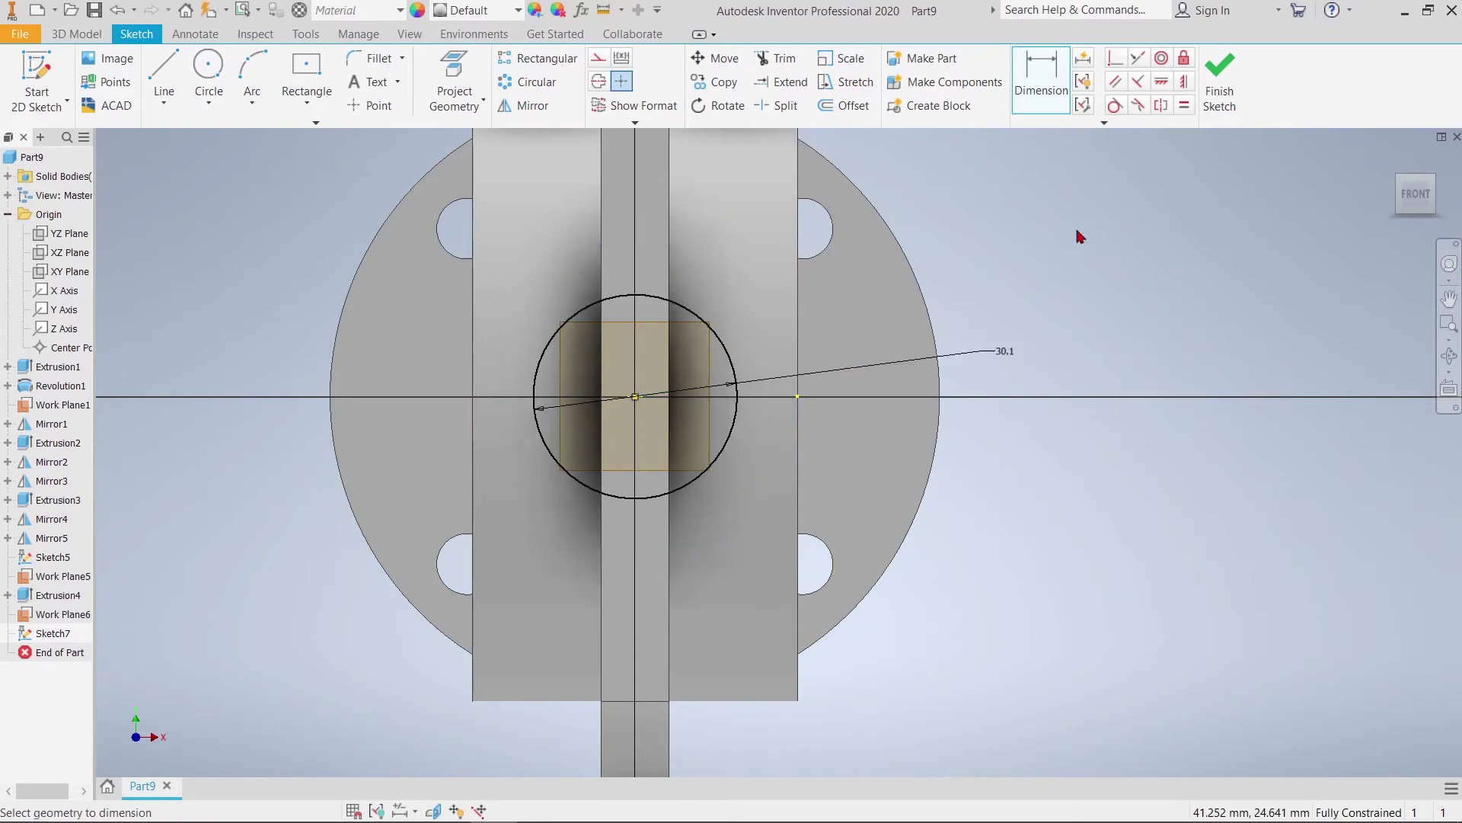
right_click(1080, 236)
left_click(1082, 174)
Finish the sketch and sweep the 30.1 mm circle along the vertical line path
left_click(1219, 99)
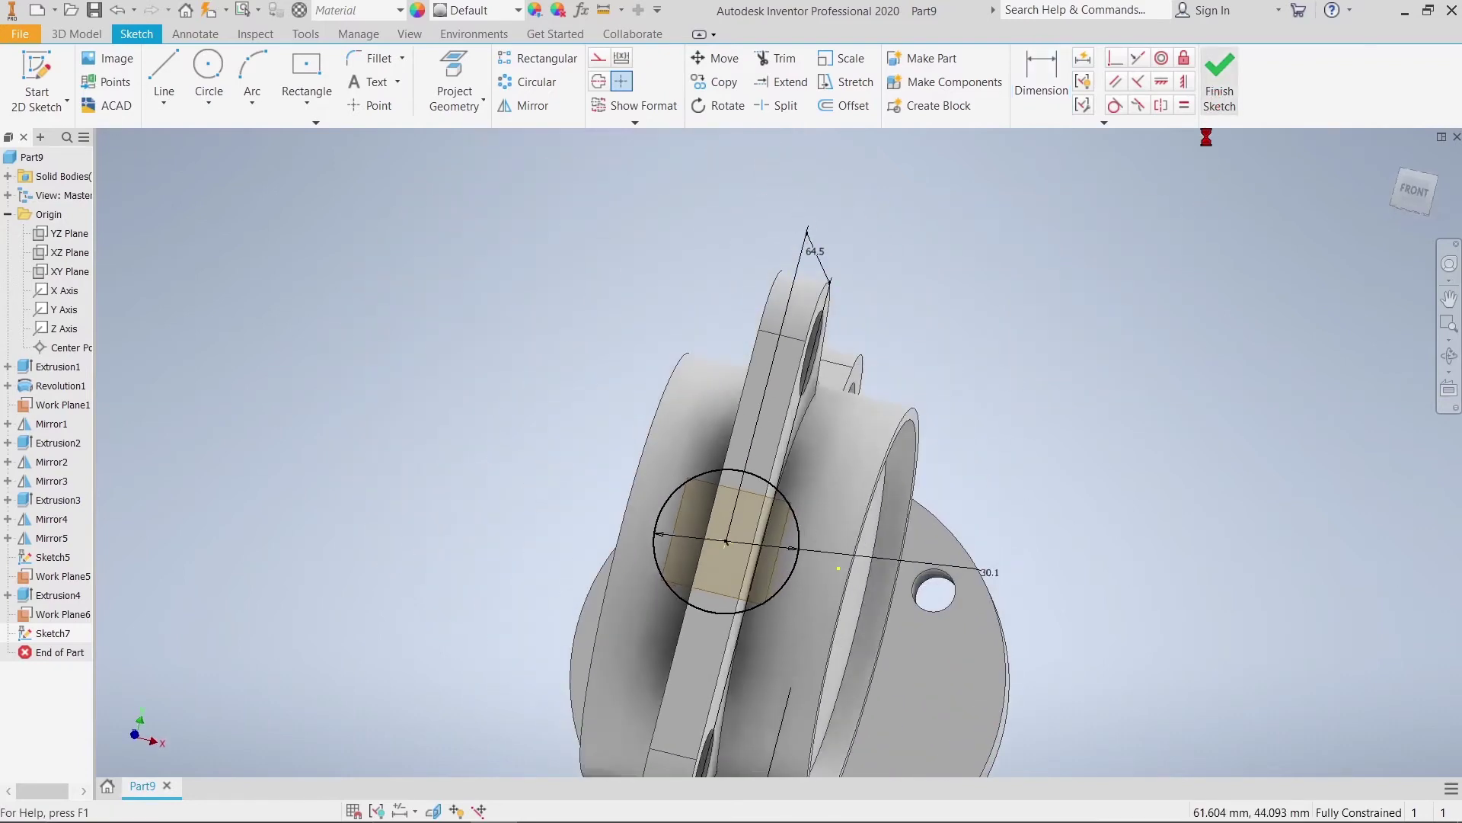
mouse_move(1021, 284)
middle_mouse_down("shift")
mouse_move(737, 389)
mouse_move(720, 369)
mouse_move(1011, 398)
mouse_move(1042, 433)
middle_mouse_up("shift")
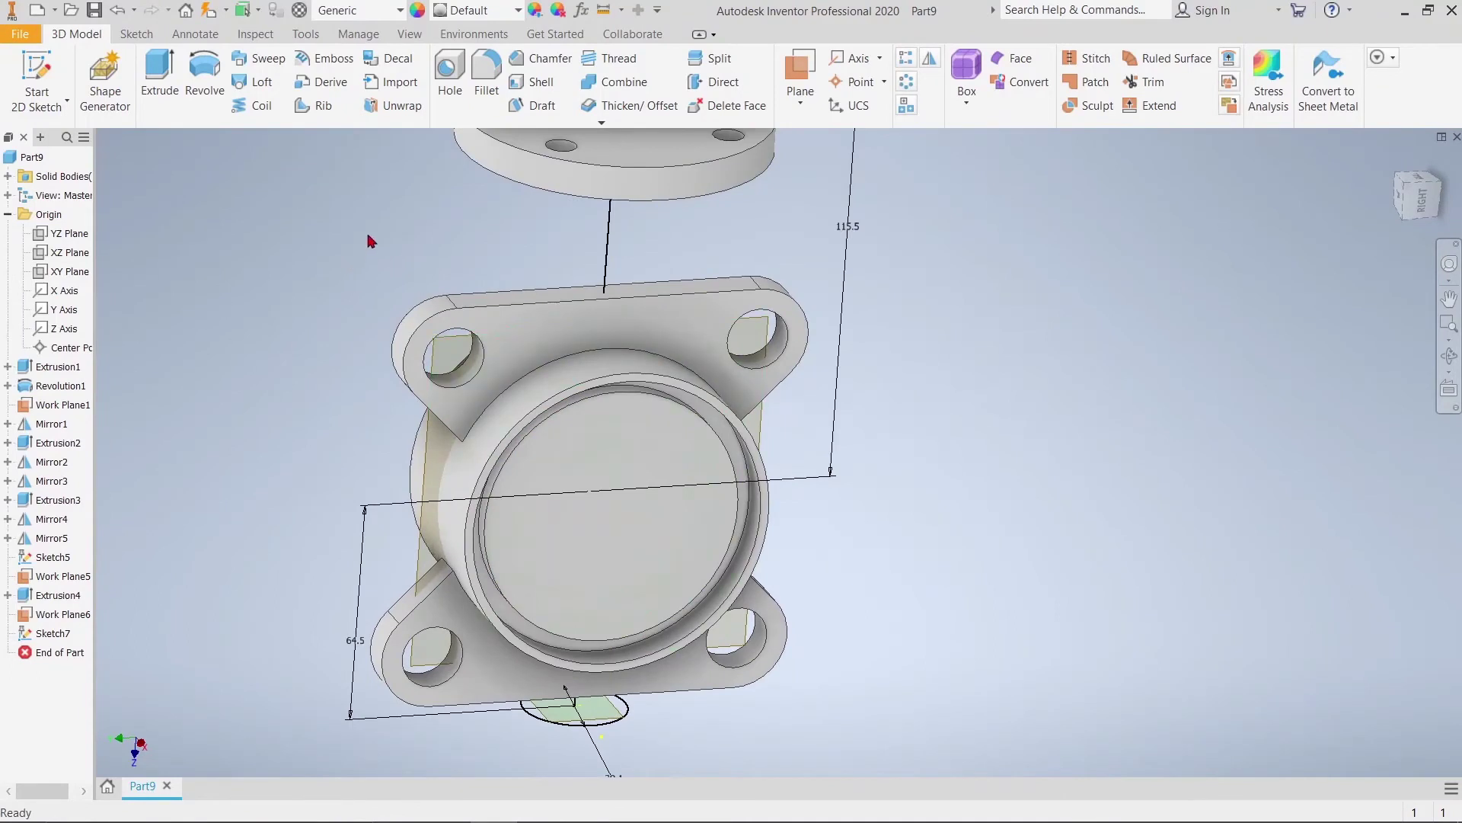
left_click(257, 67)
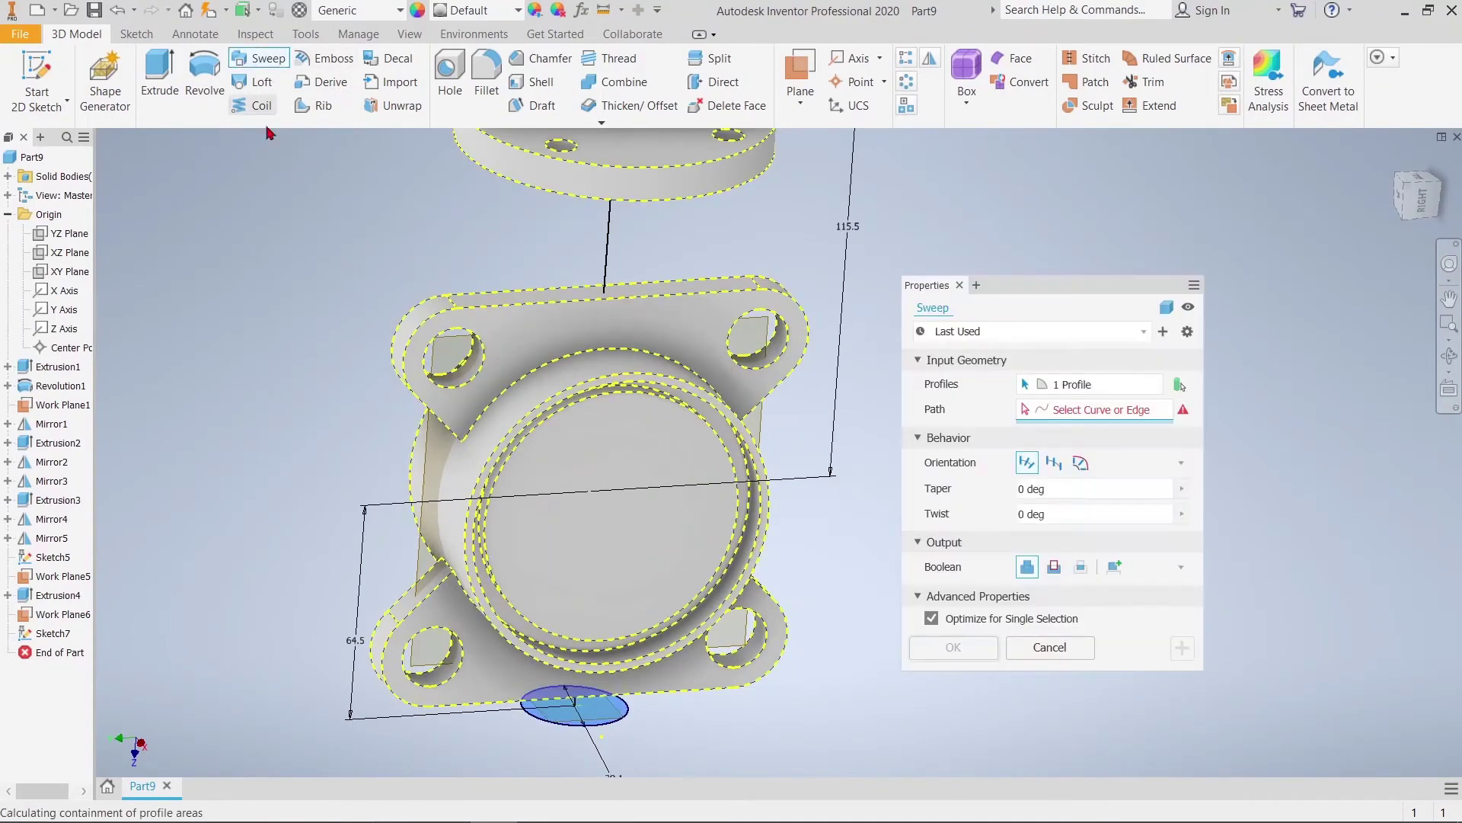
left_click(606, 254)
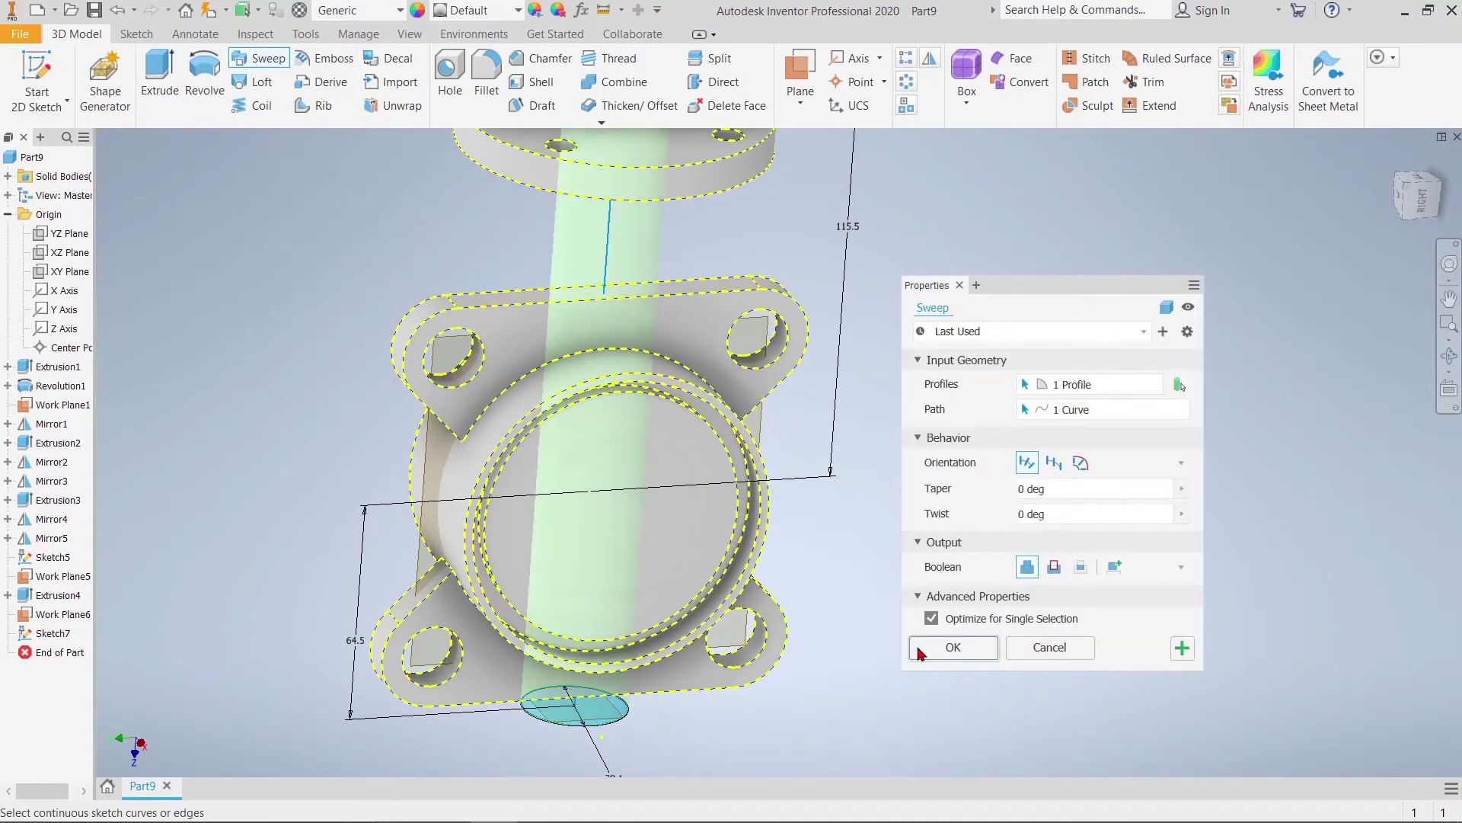
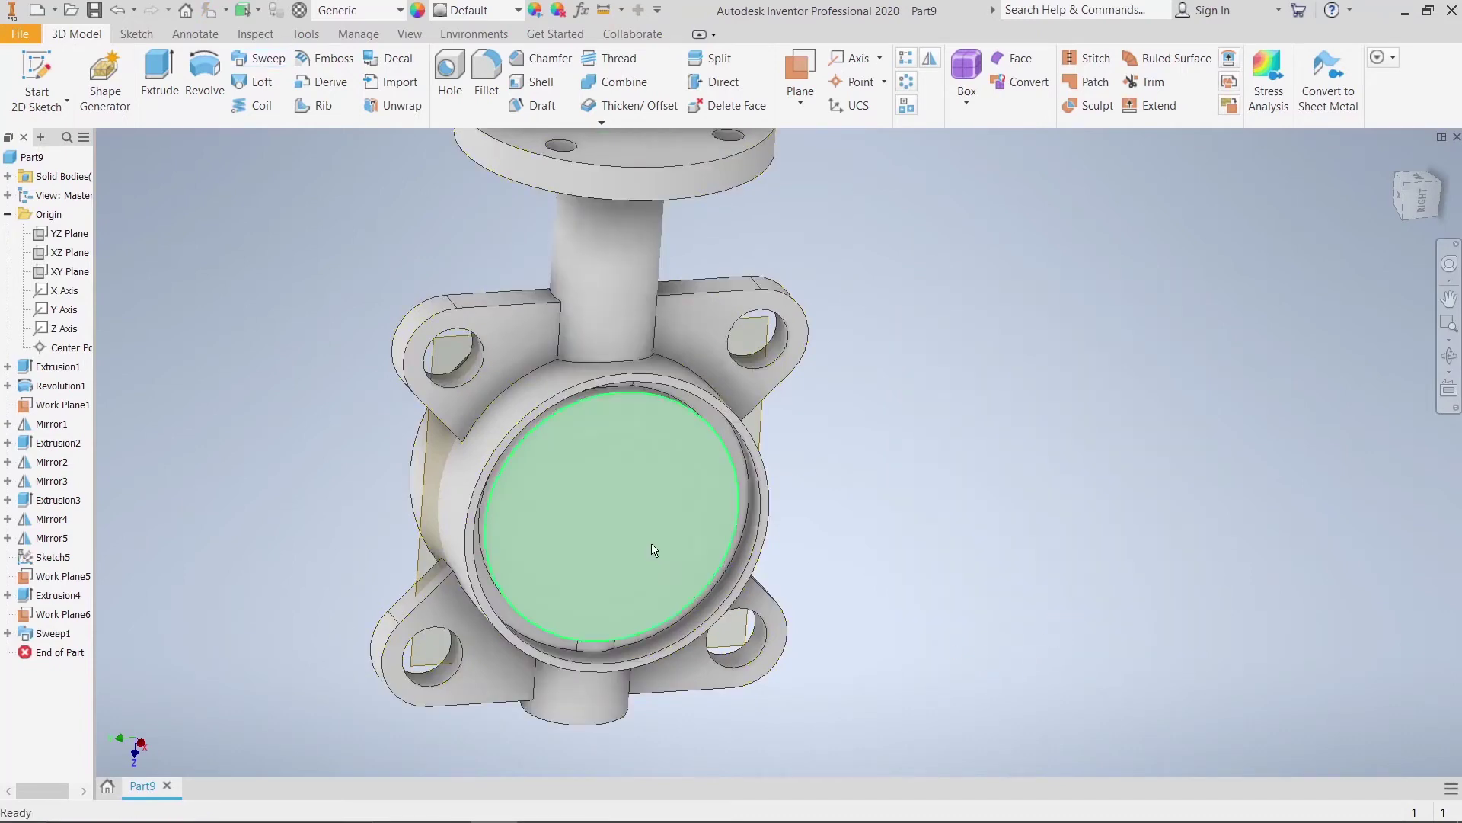
Zoom in and start a new sketch on the valve's front ring face
scroll(808, 539, "down", 3)
scroll(792, 525, "down", 3)
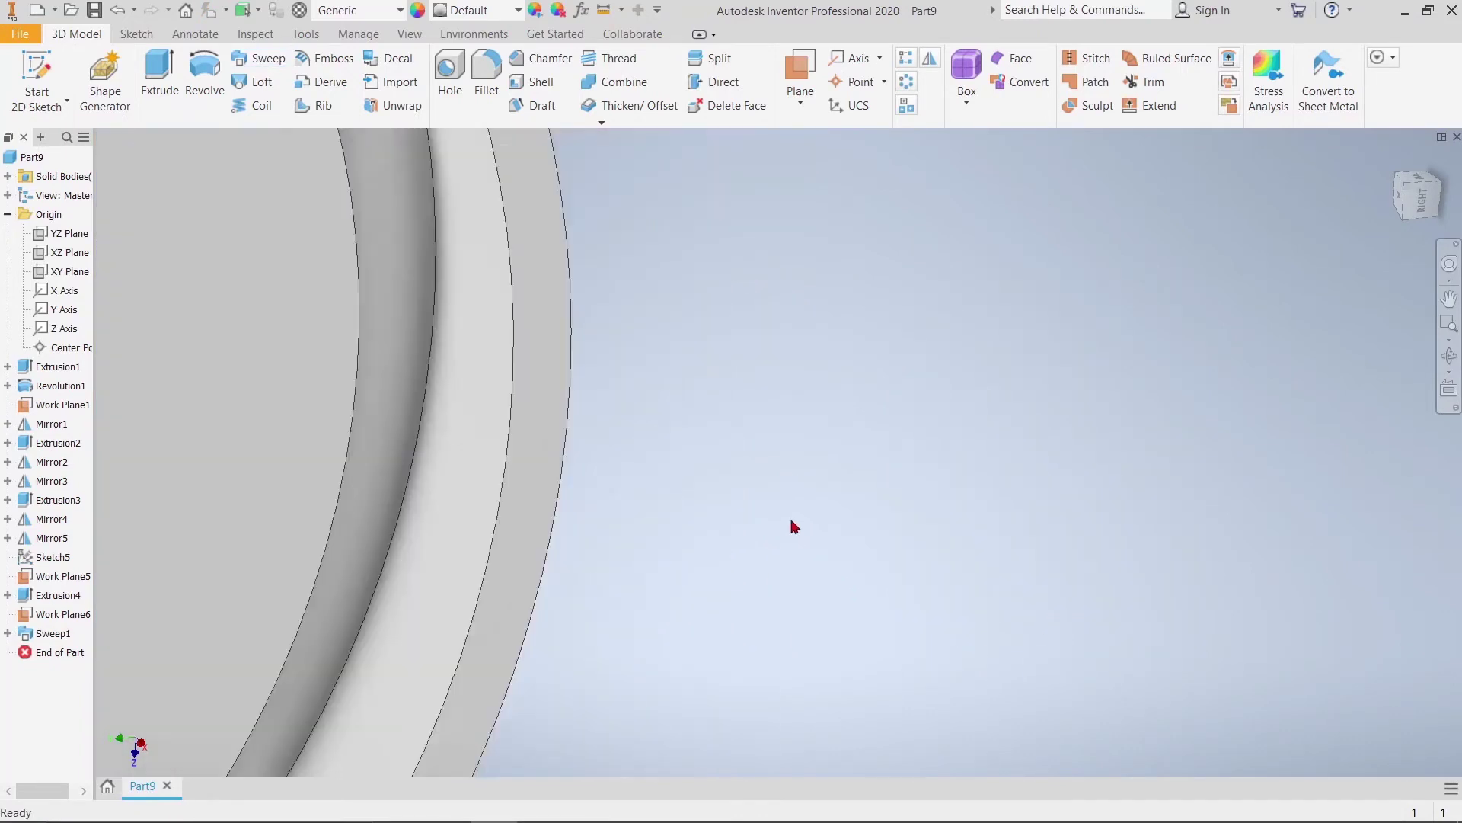
left_click(533, 406)
left_click(656, 387)
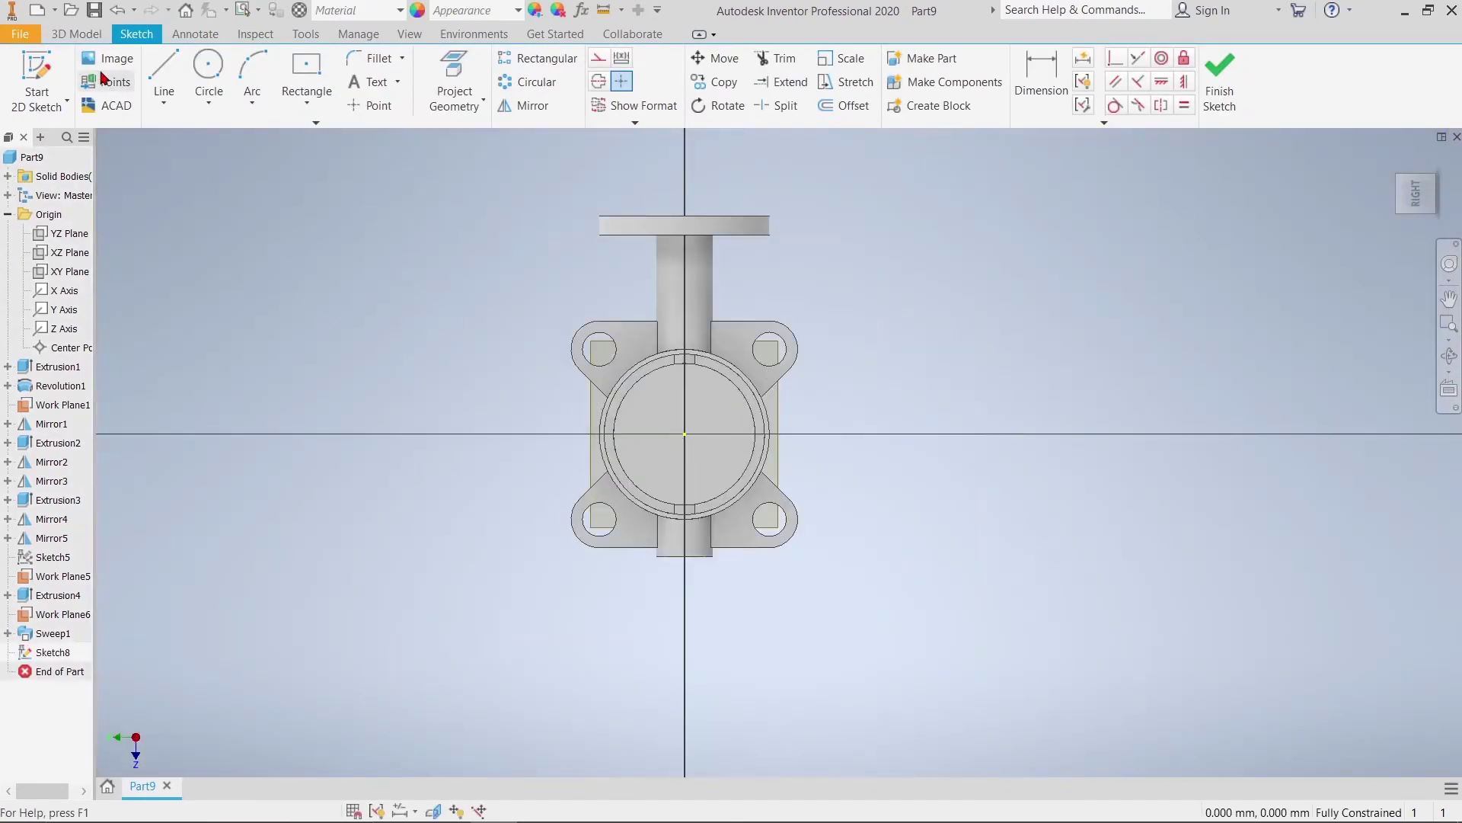
Draw a circle centred on the sketch origin of the front face
left_click(213, 67)
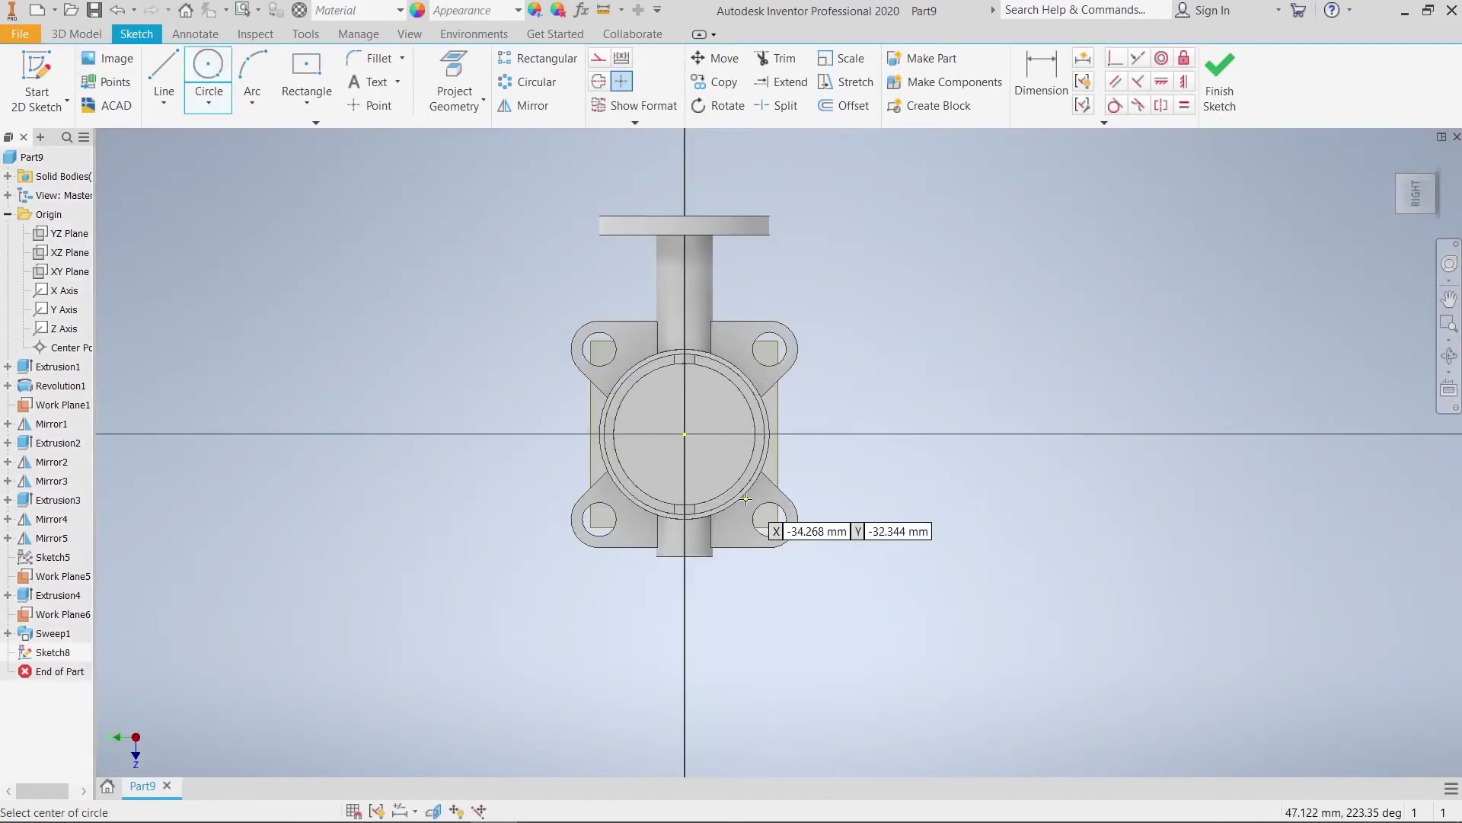
left_click(685, 434)
left_click(629, 432)
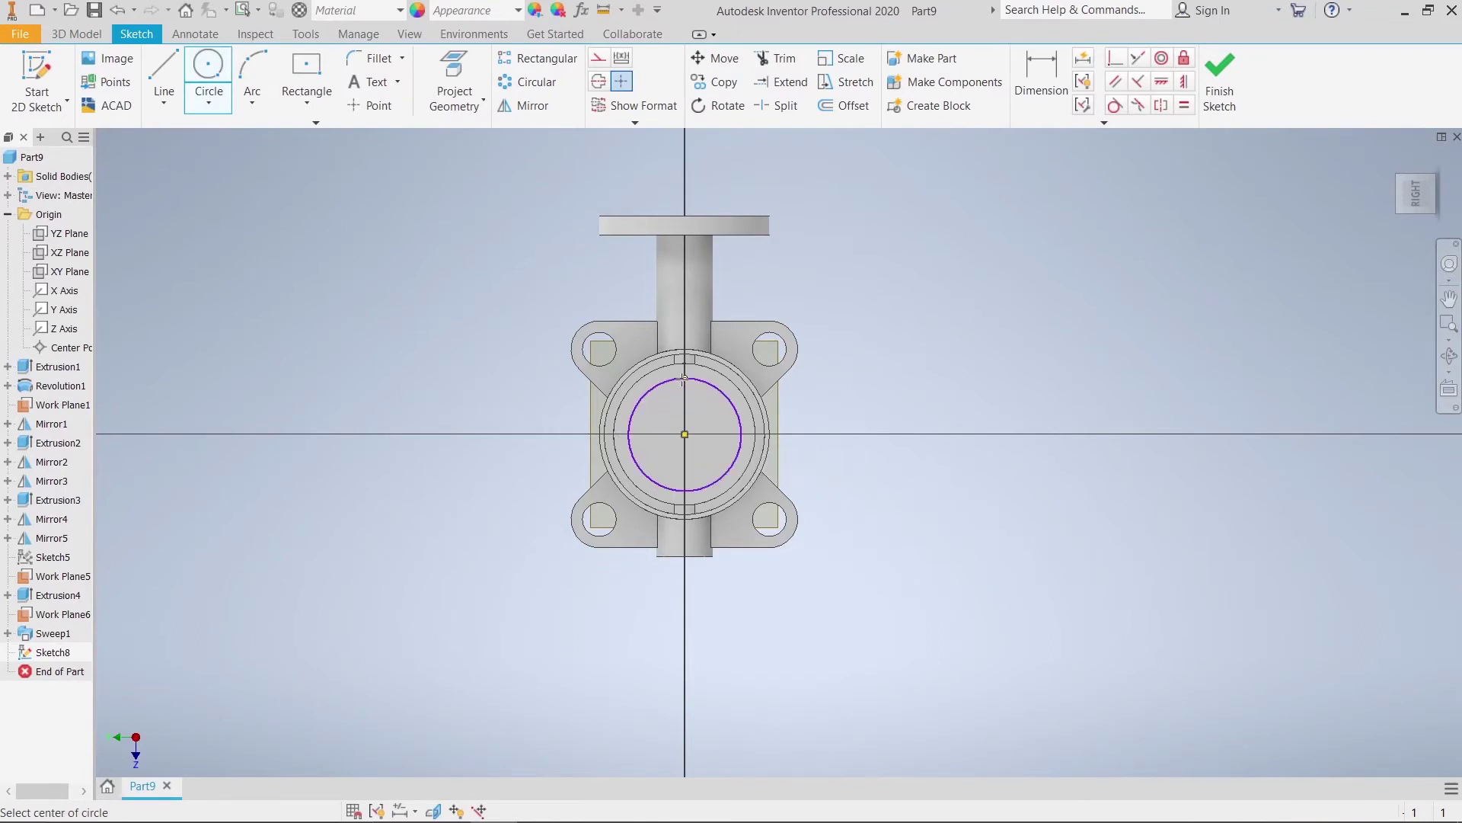
right_click(850, 273)
left_click(893, 275)
Dimension the circle to 70 mm diameter and finish the sketch
key("d")
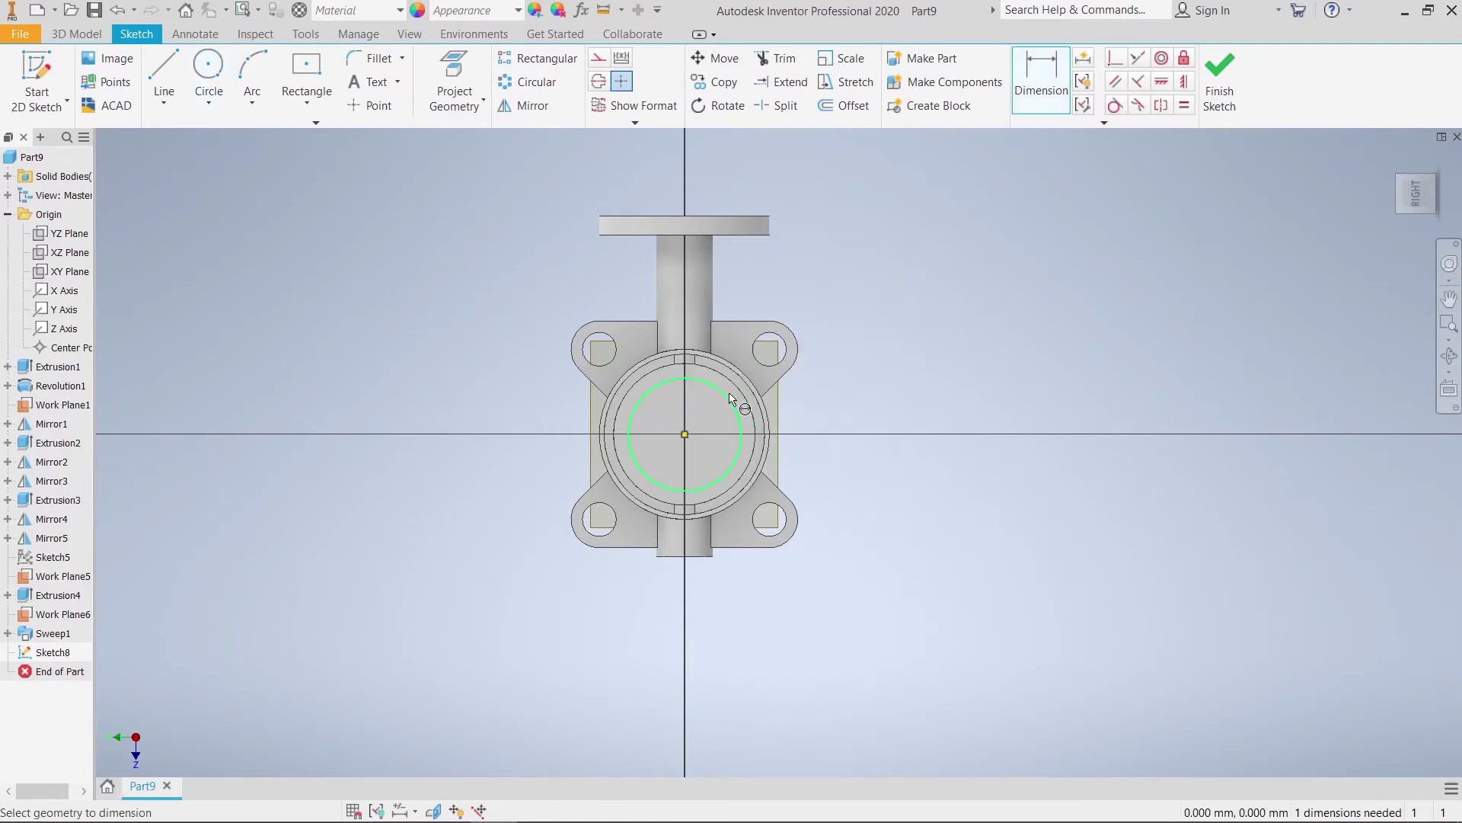
left_click(730, 398)
left_click(901, 391)
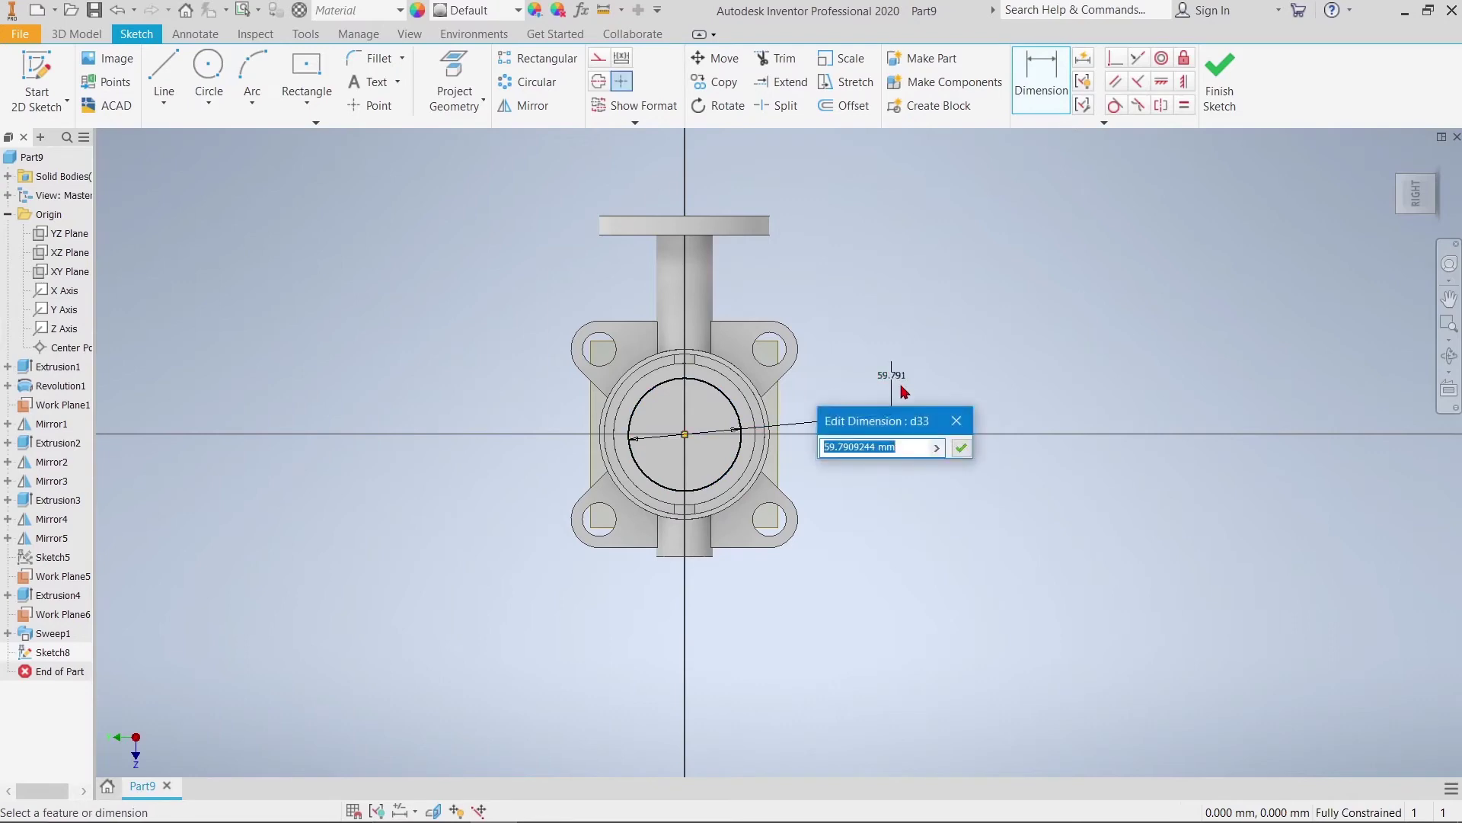
type("70")
key("Return")
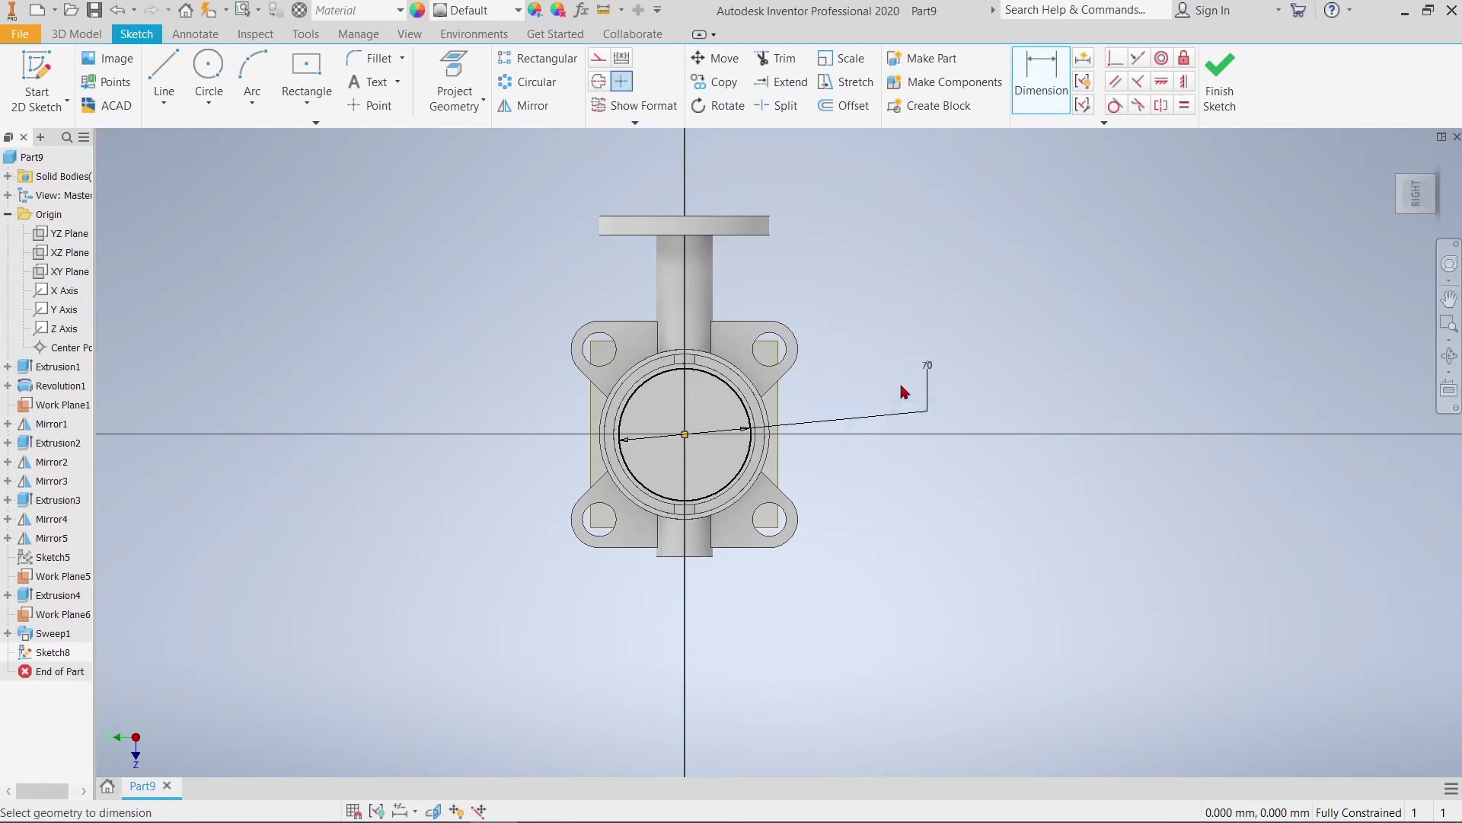
left_click(1228, 86)
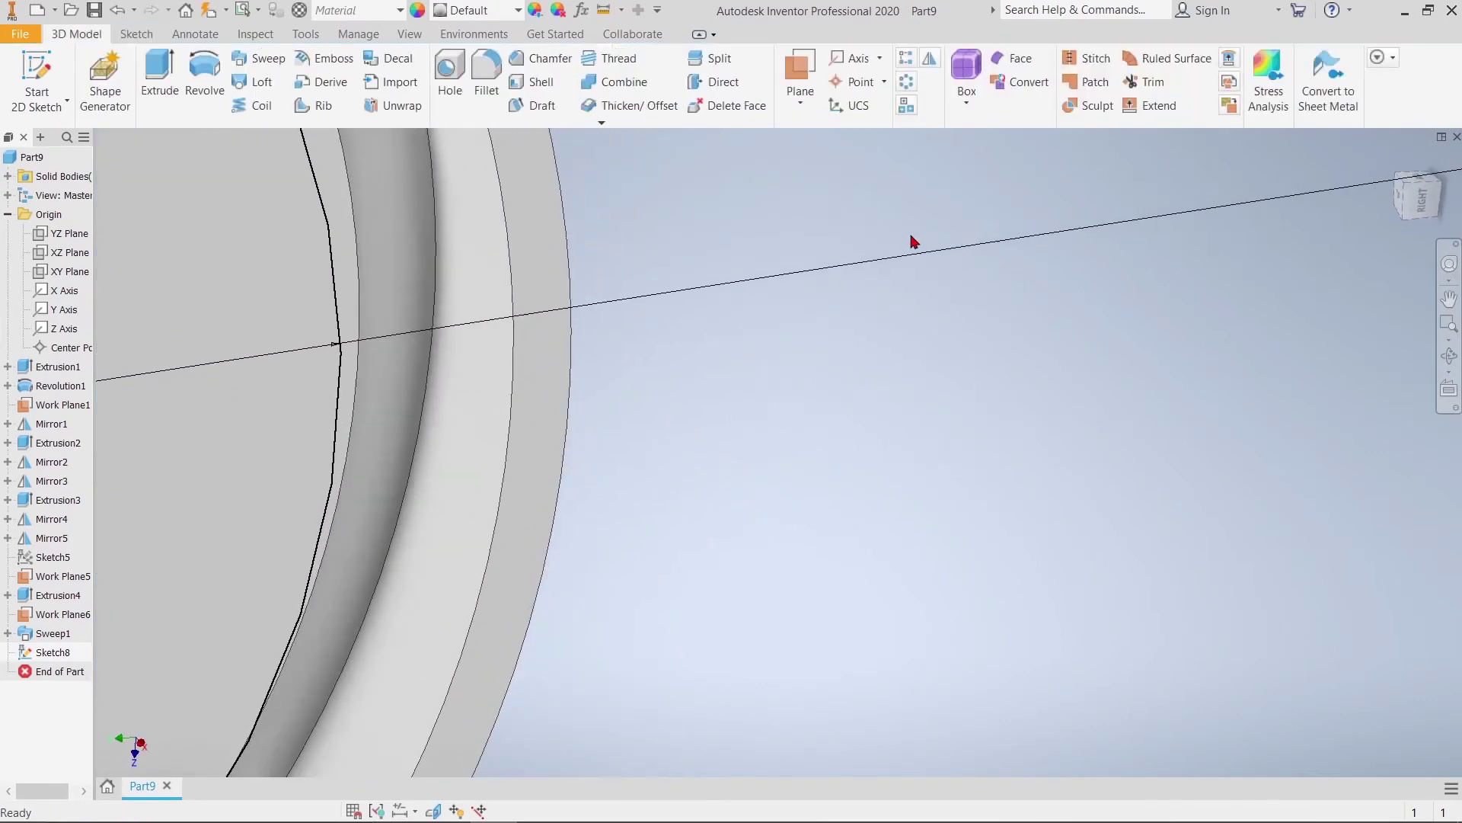
scroll(914, 441, "up", 2)
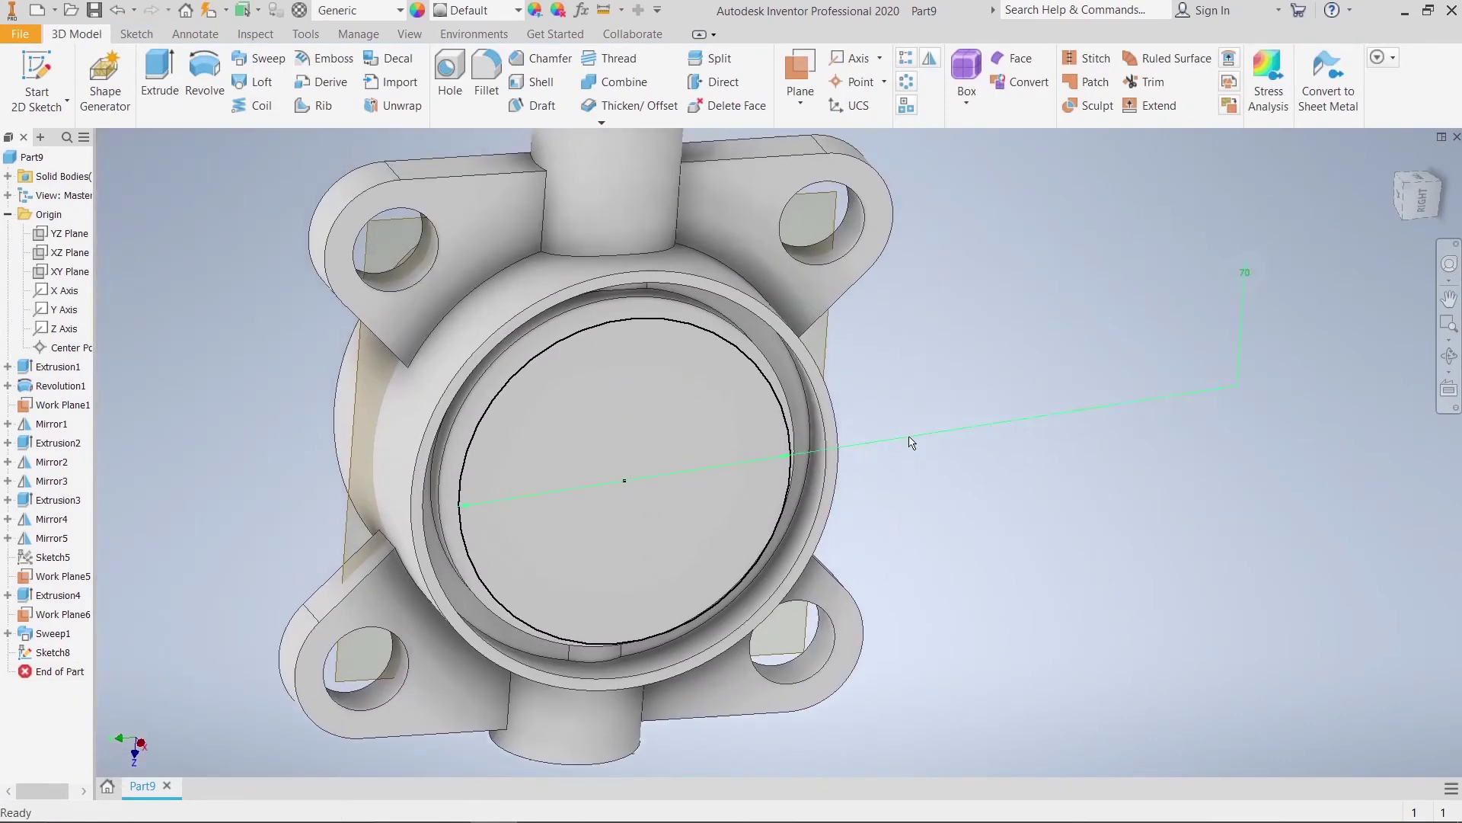
scroll(916, 442, "up", 2)
scroll(986, 359, "up", 1)
scroll(981, 323, "up", 1)
scroll(835, 398, "up", 1)
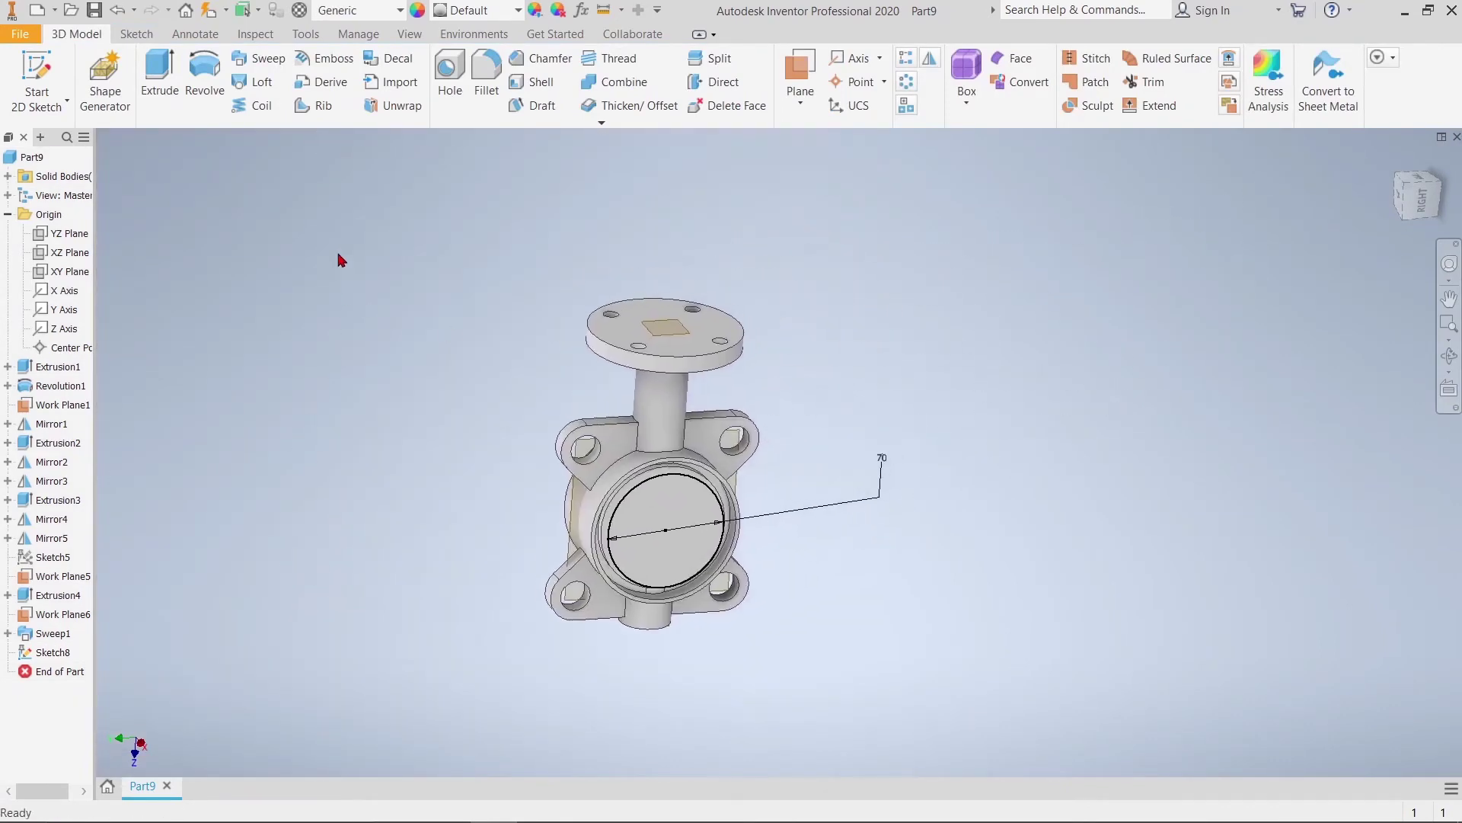
Extrude-cut the 70 mm circle Through All to bore the valve body
left_click(160, 76)
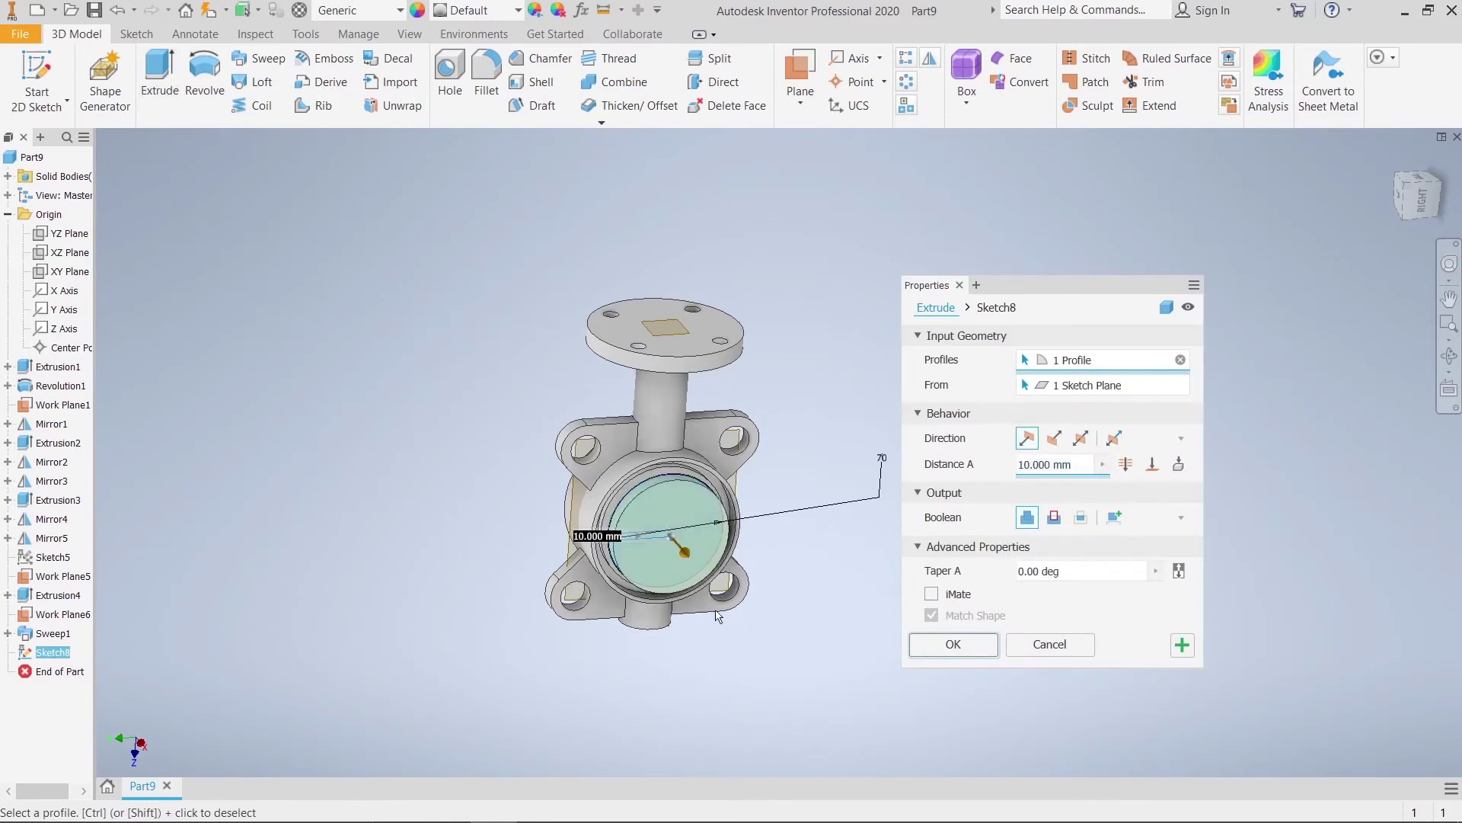
left_click(1126, 464)
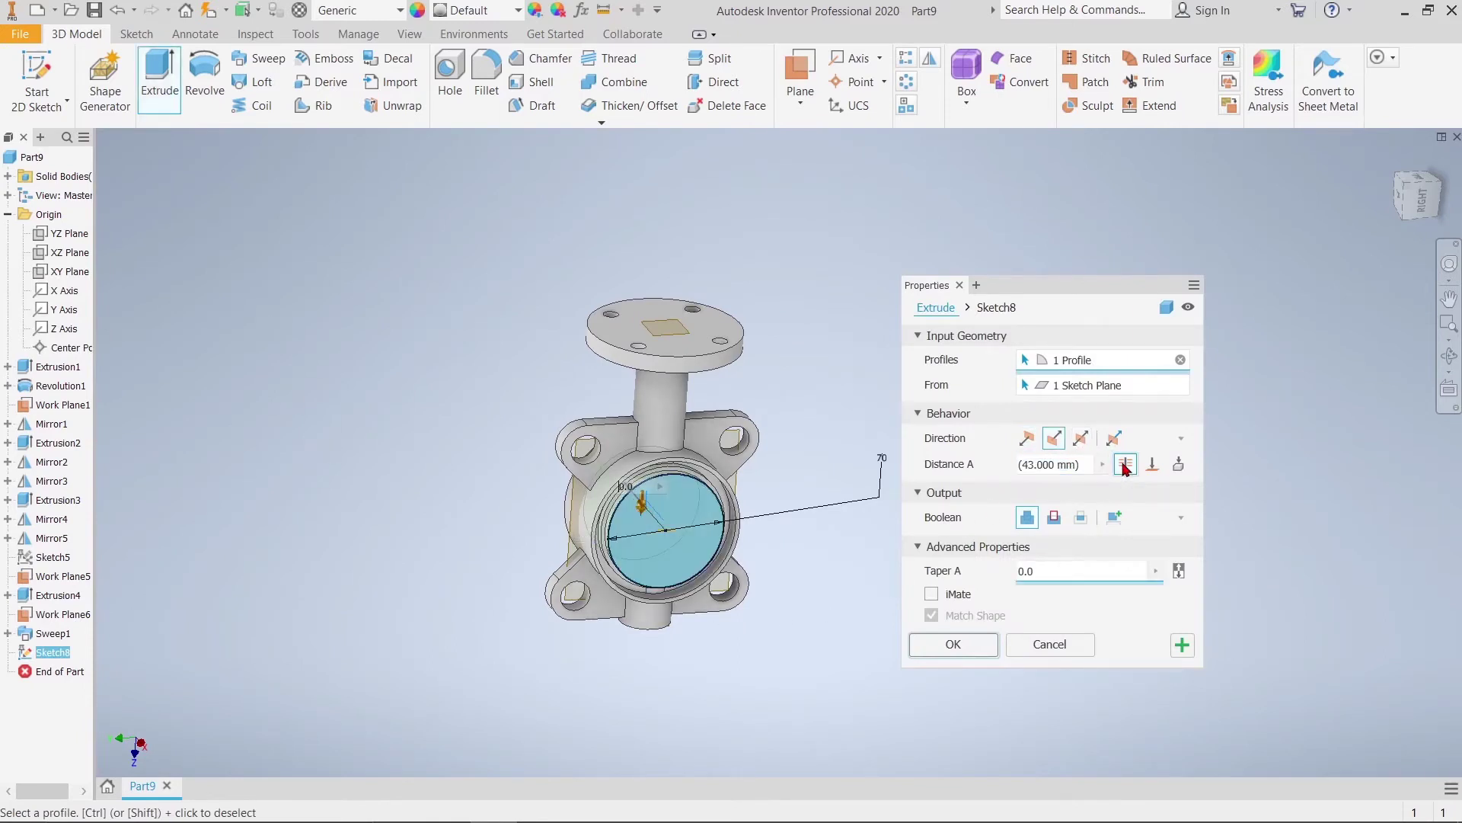
left_click(1054, 519)
left_click(954, 645)
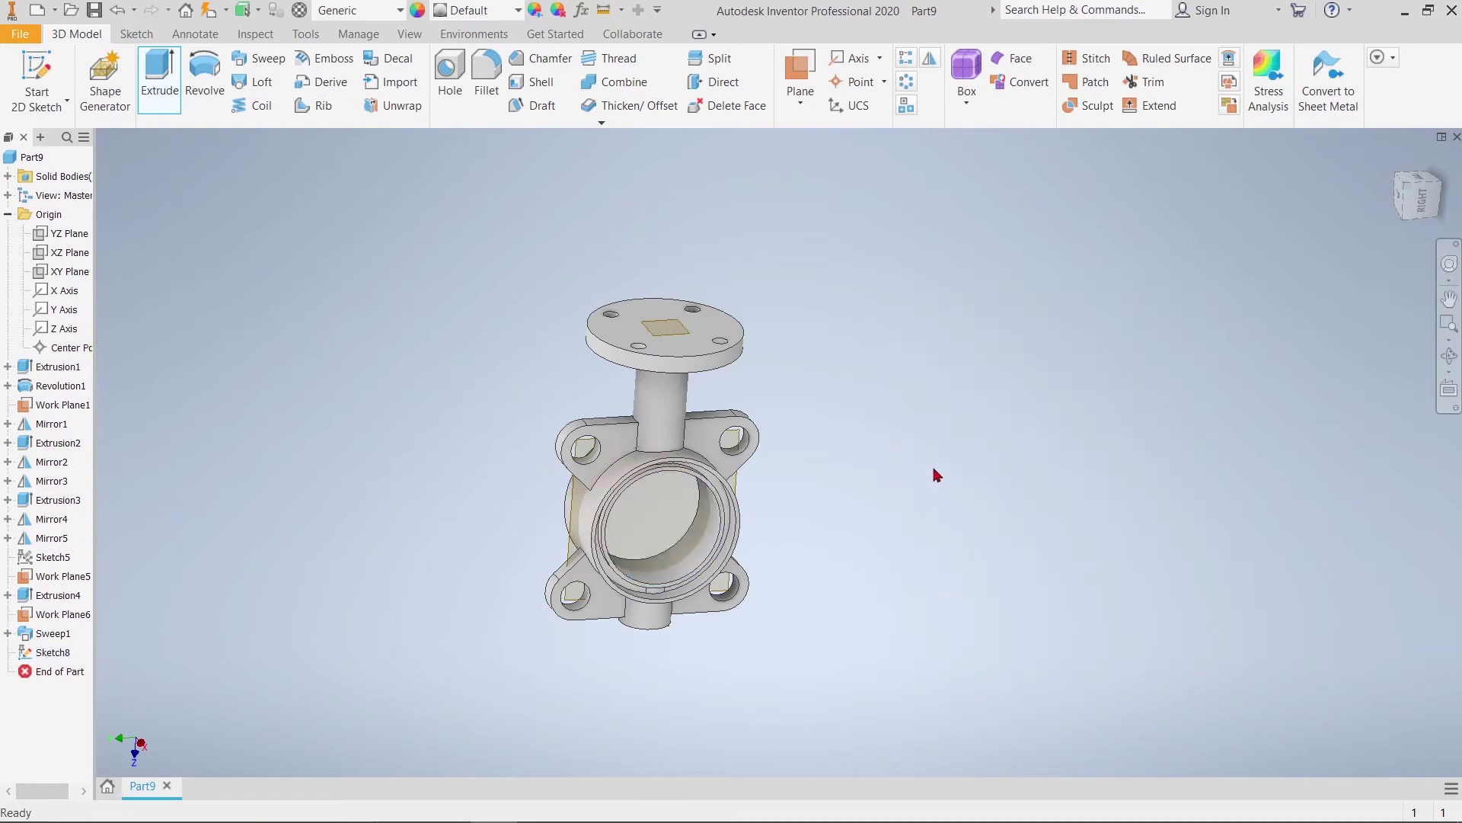
scroll(906, 367, "down", 3)
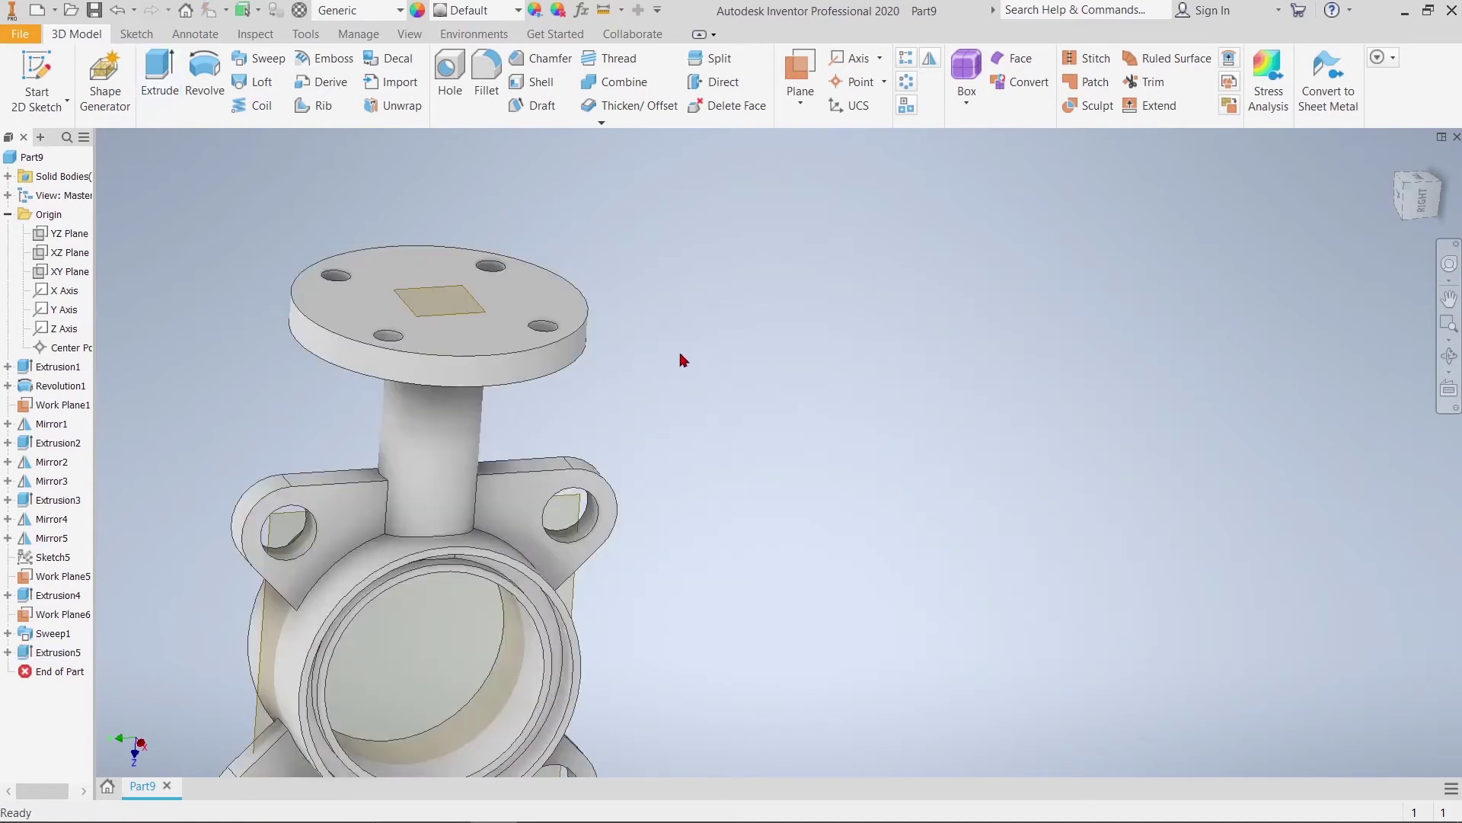
middle_click_drag(683, 360, 826, 343)
left_click(704, 295)
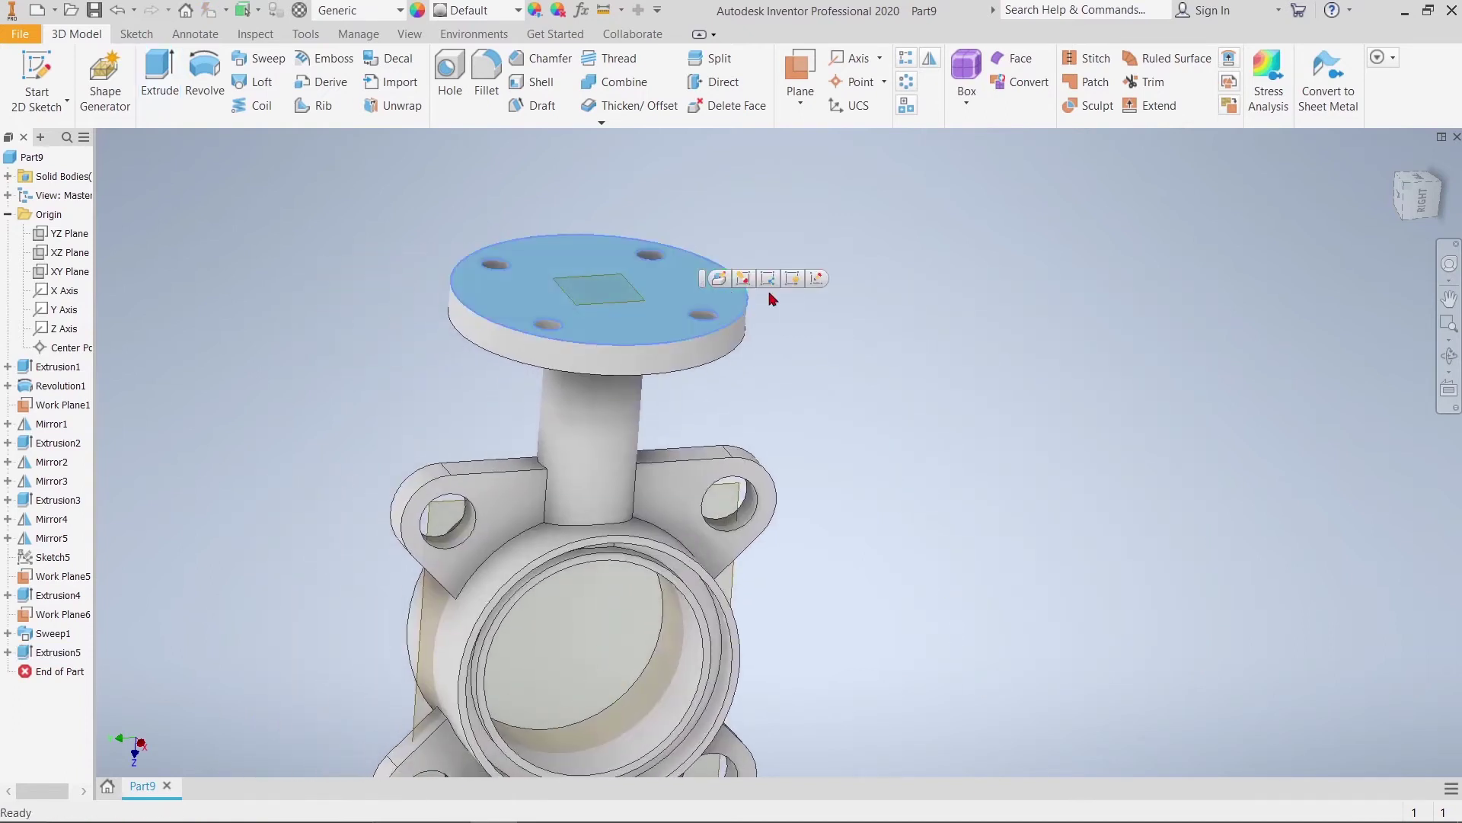
Sketch a circle at the top flange face's origin and dimension it 15 mm diameter
left_click(818, 278)
left_click(208, 67)
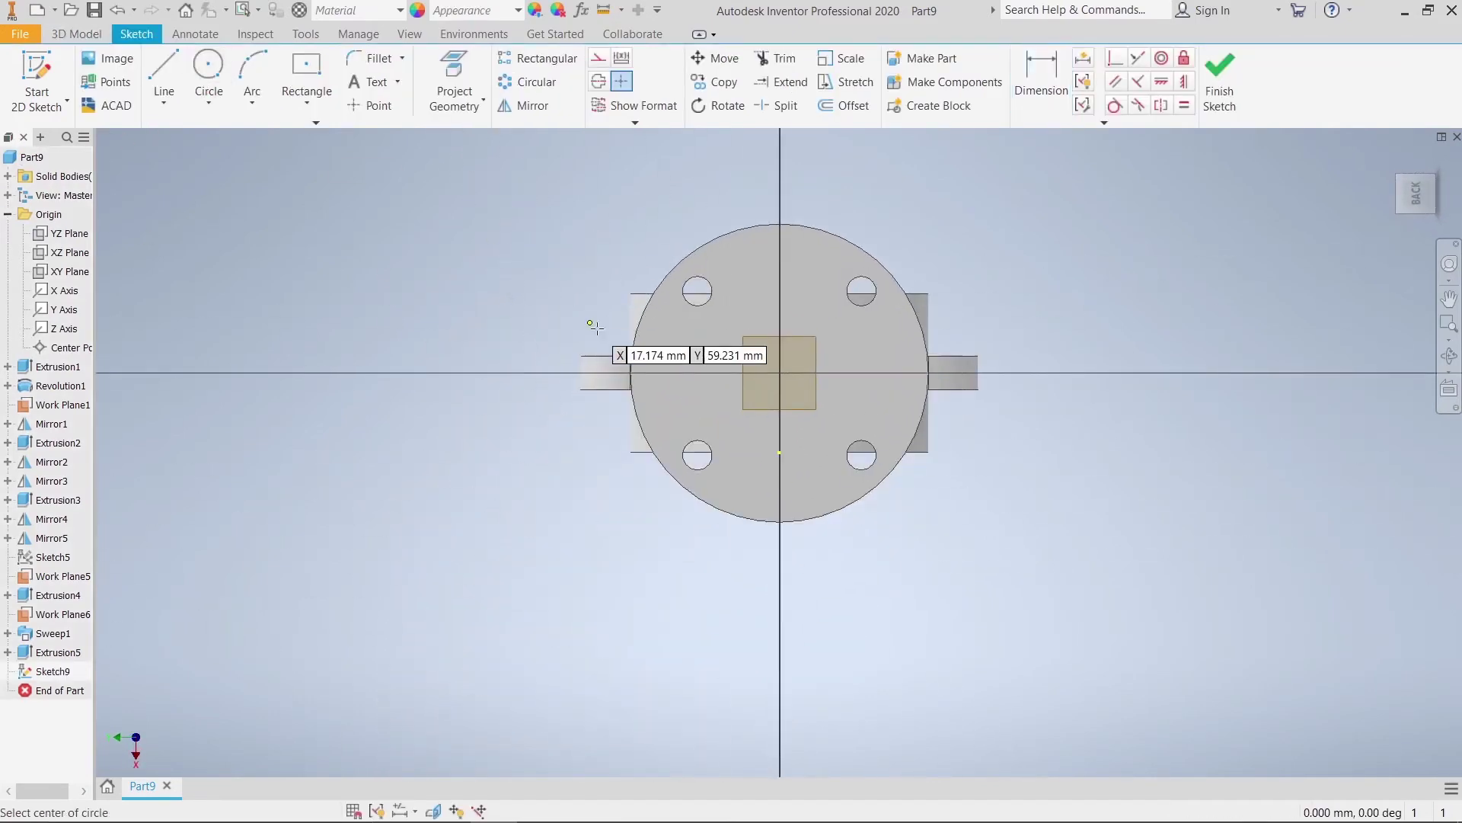
left_click(780, 371)
left_click(779, 299)
right_click(821, 300)
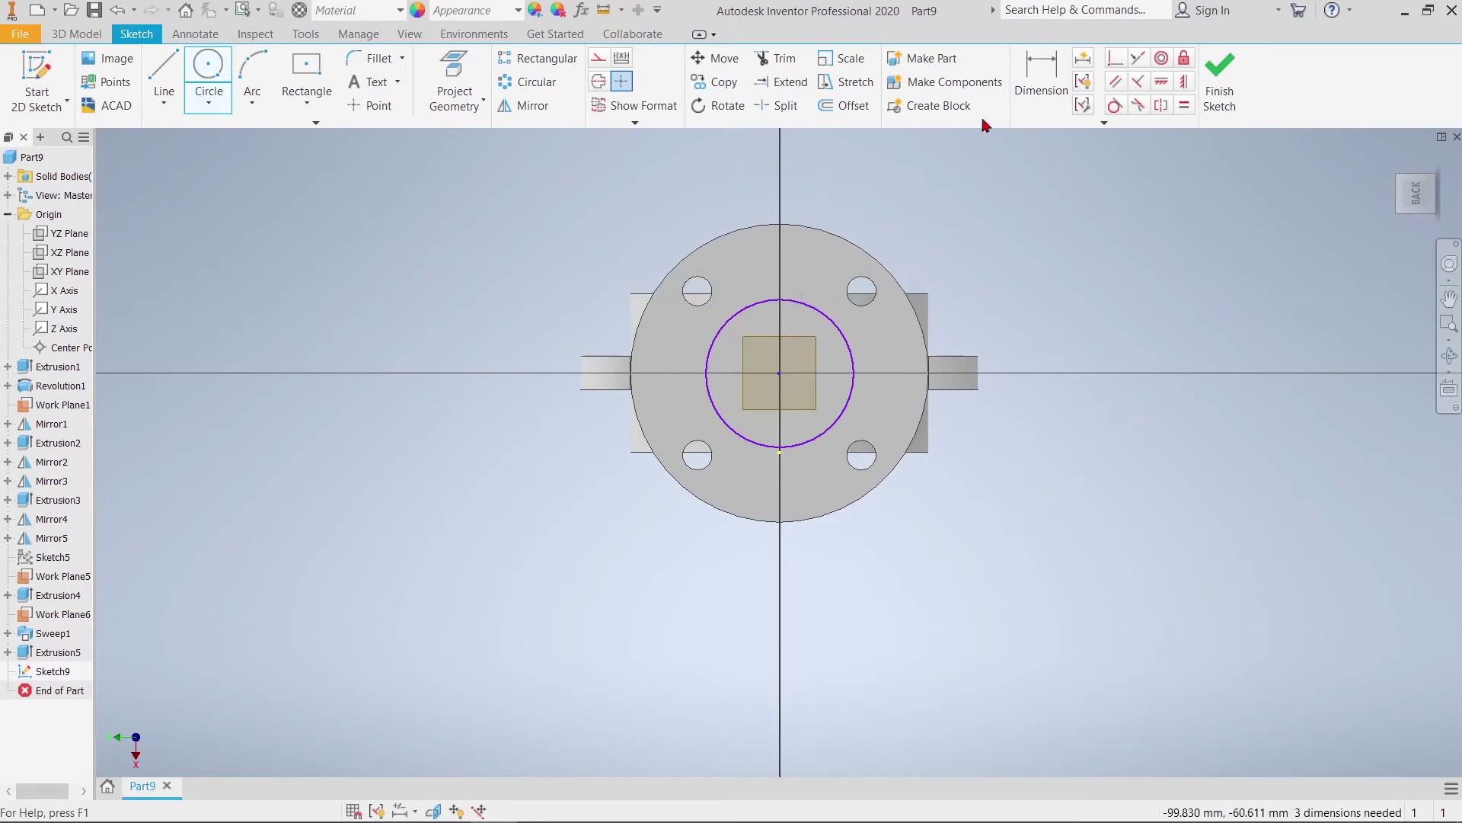
left_click(816, 313)
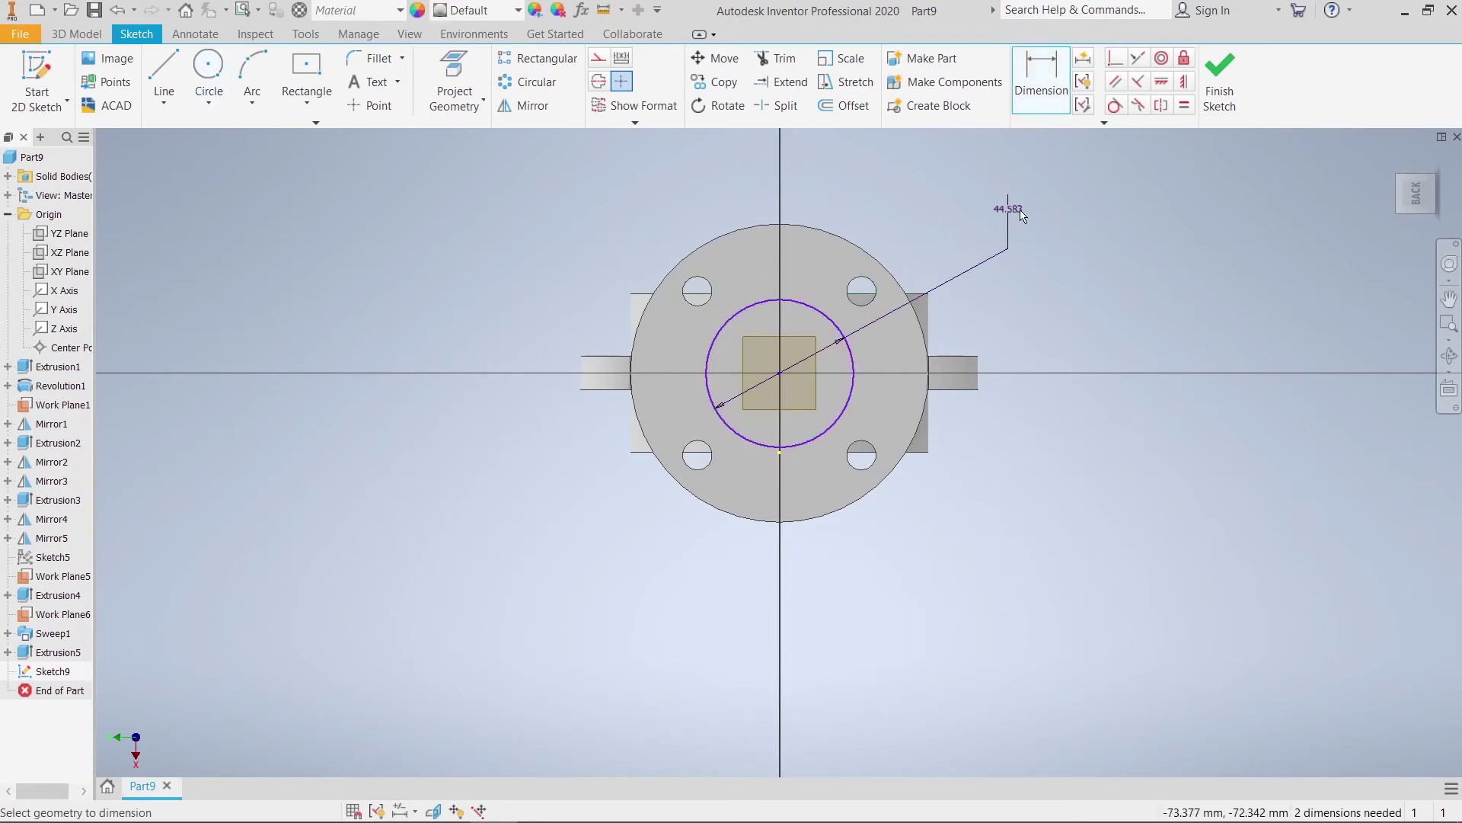
left_click(1008, 214)
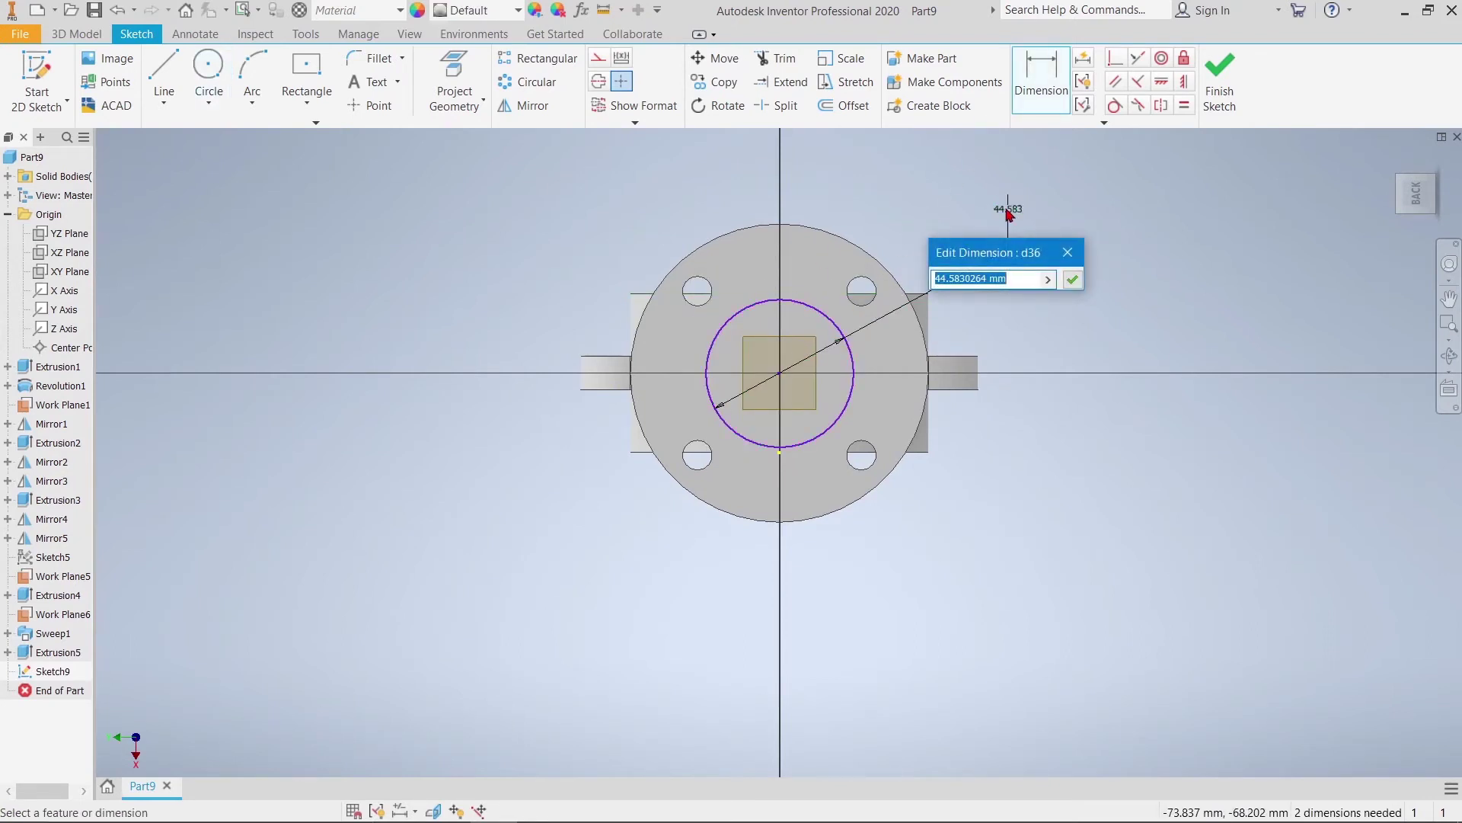
type("15")
key("Return")
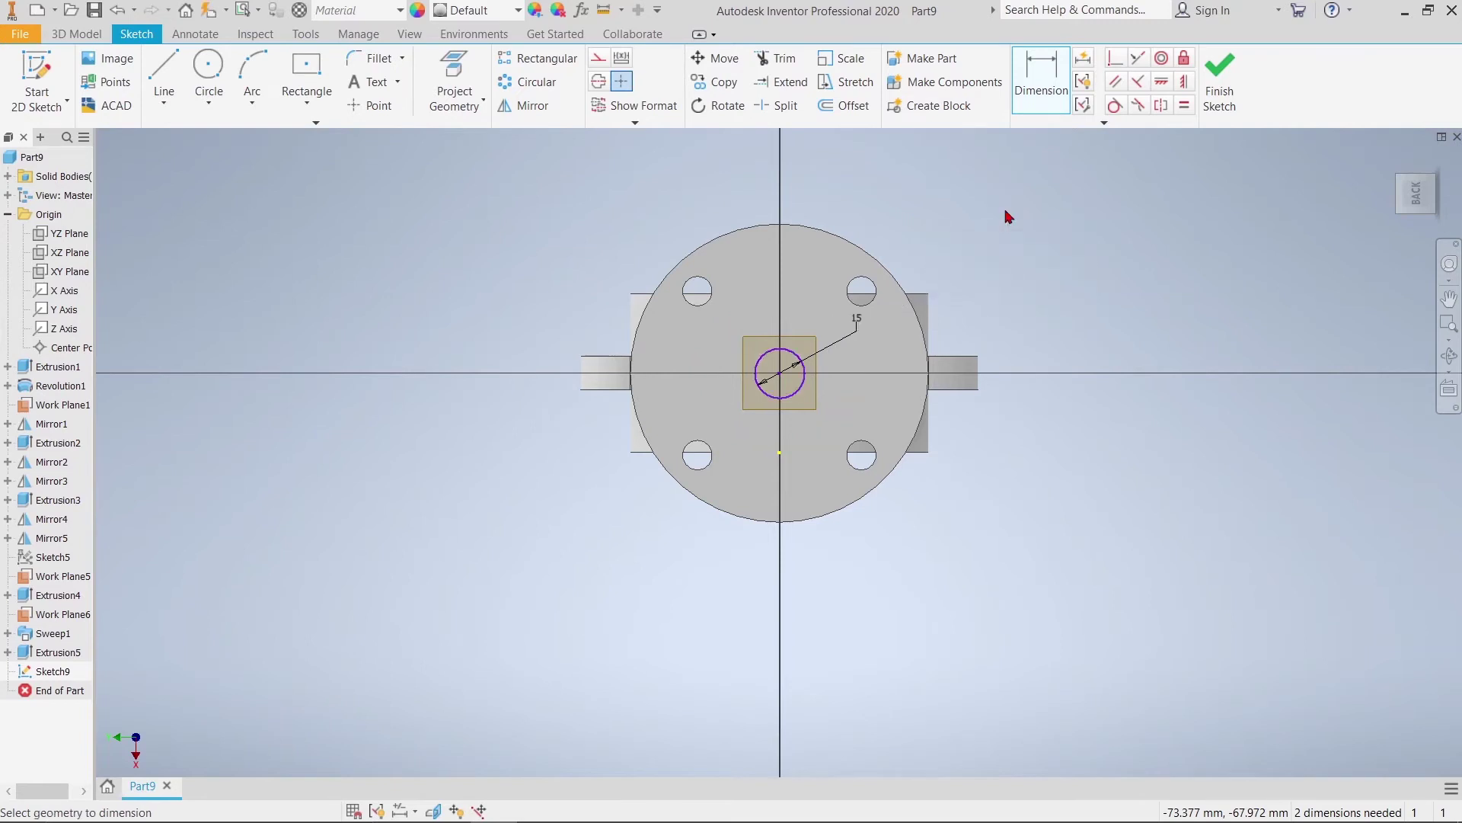
Run Auto Dimension, then drag the circle left of and below the flange centre
left_click(1083, 58)
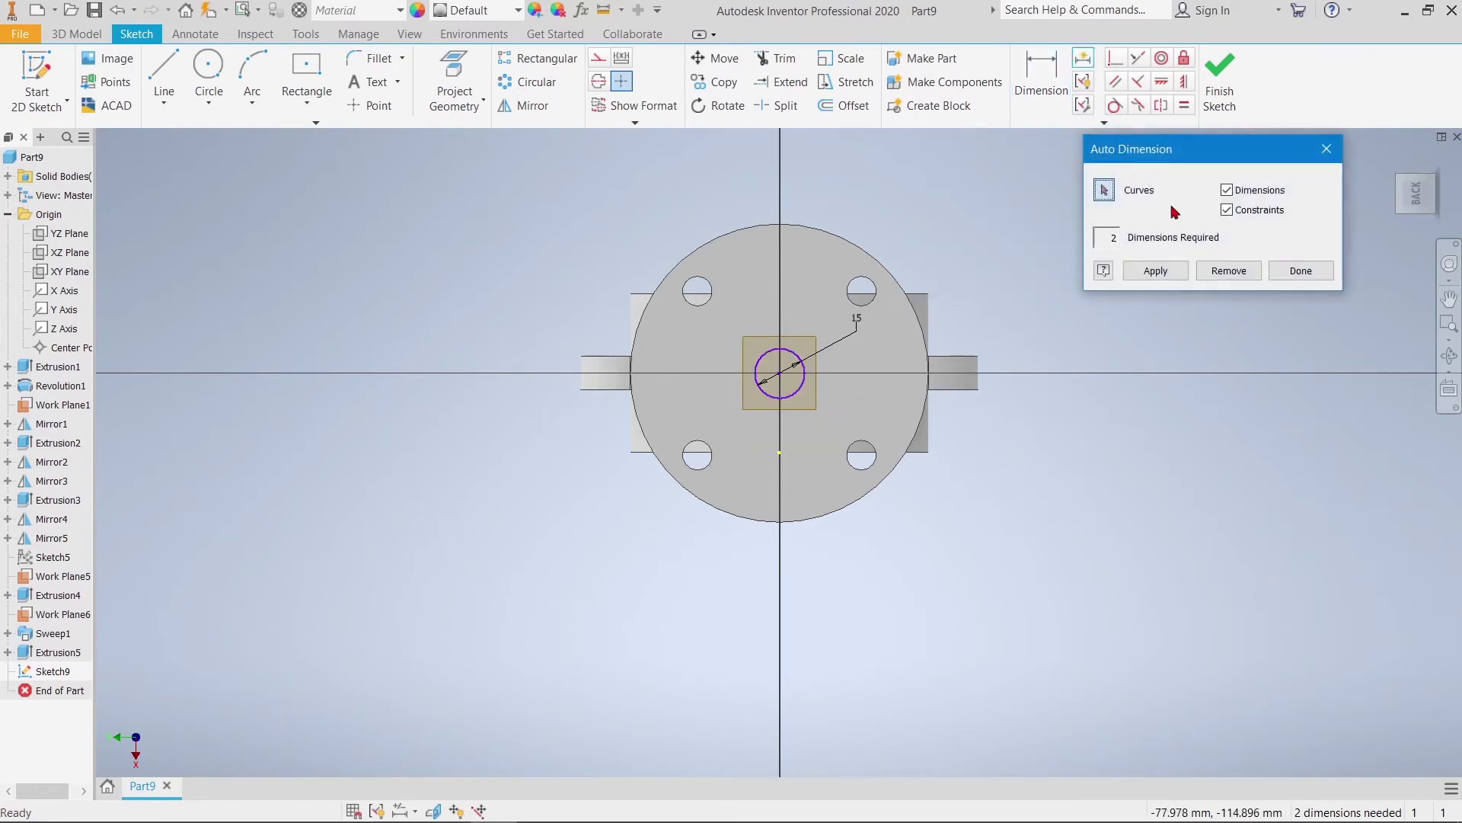
left_click(1312, 272)
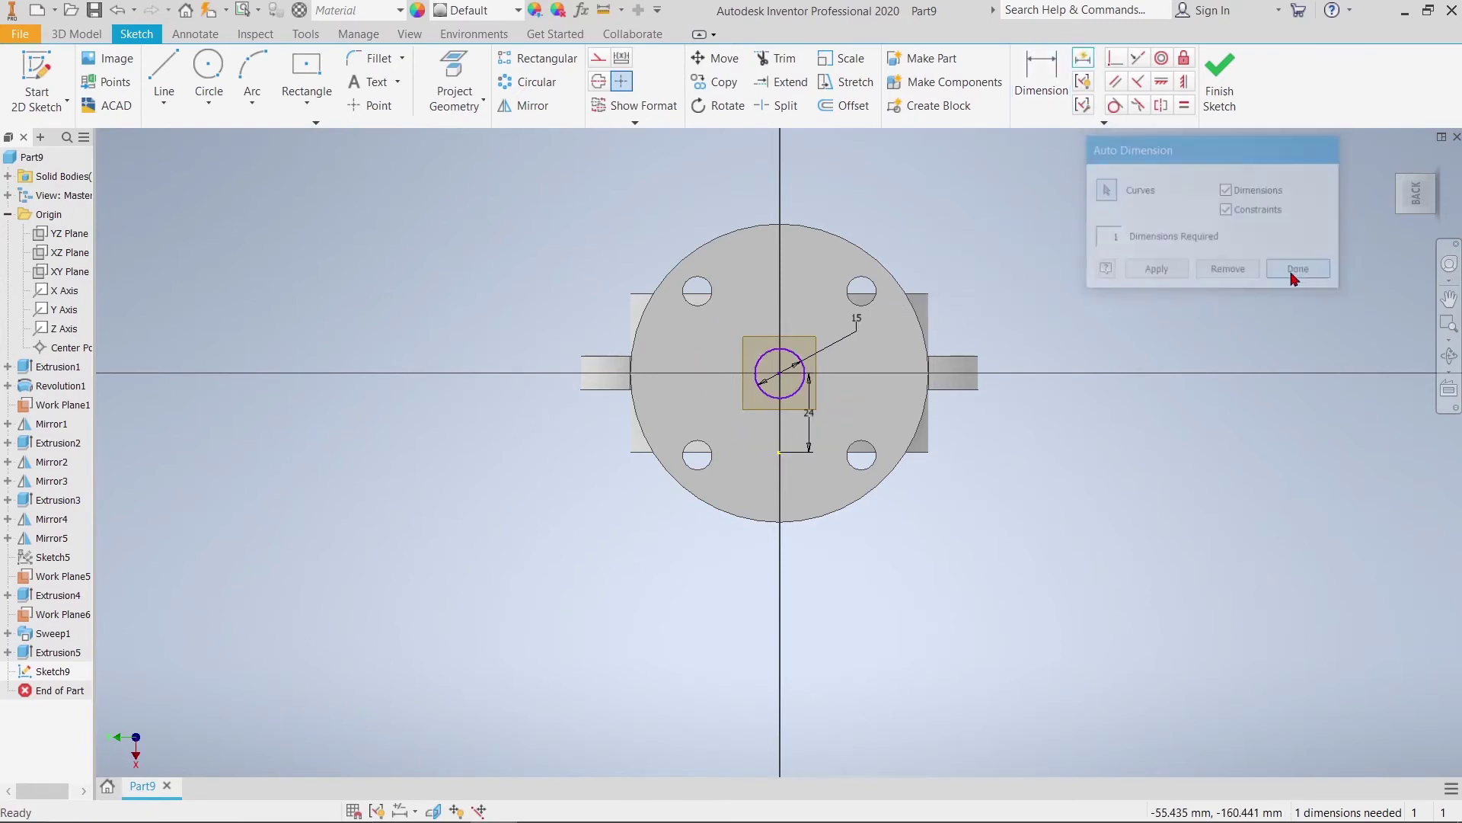
scroll(898, 335, "up", 5)
scroll(815, 365, "down", 4)
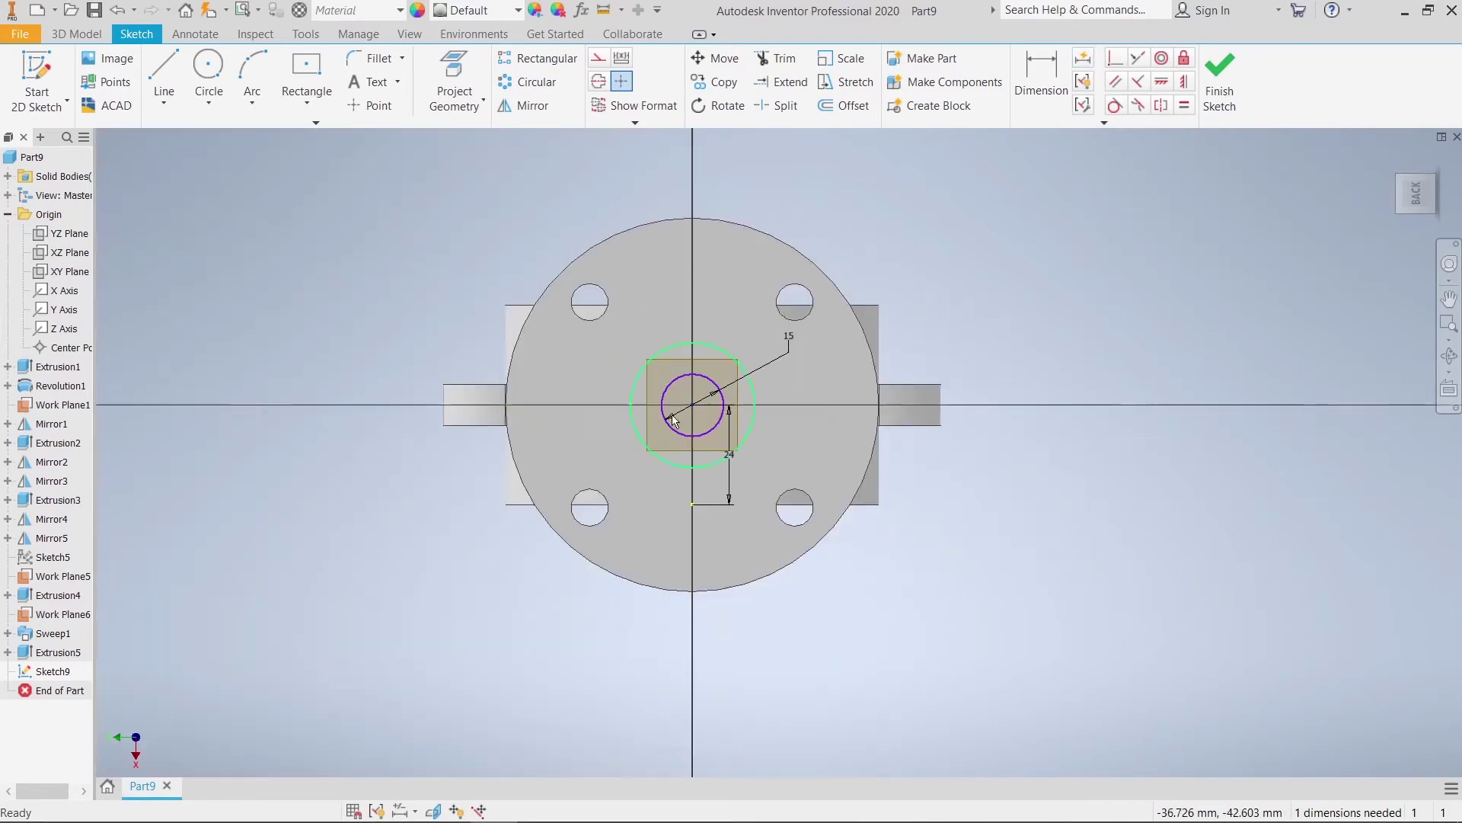
left_click(671, 437)
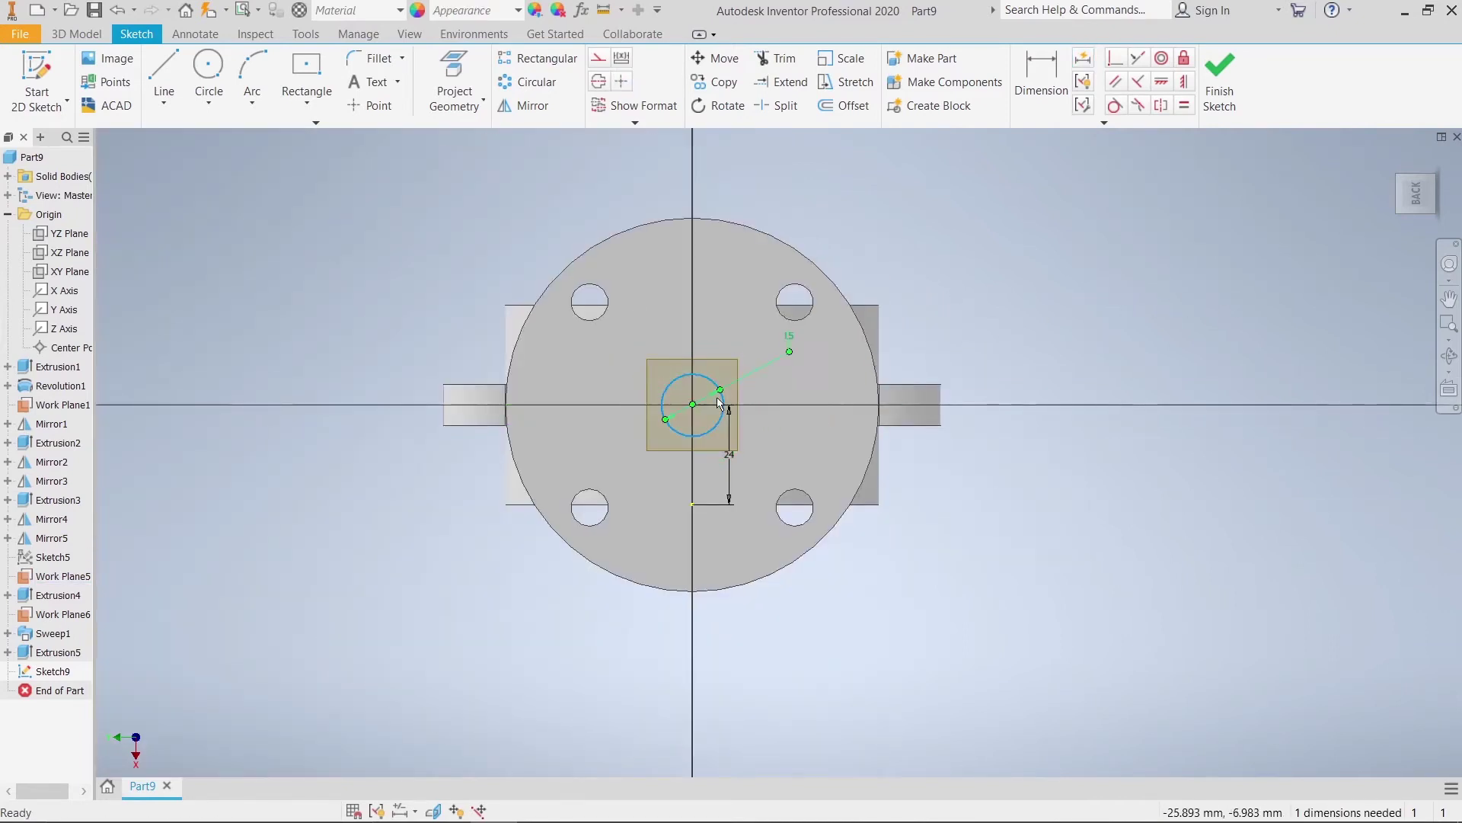
left_click_drag(696, 410, 627, 430)
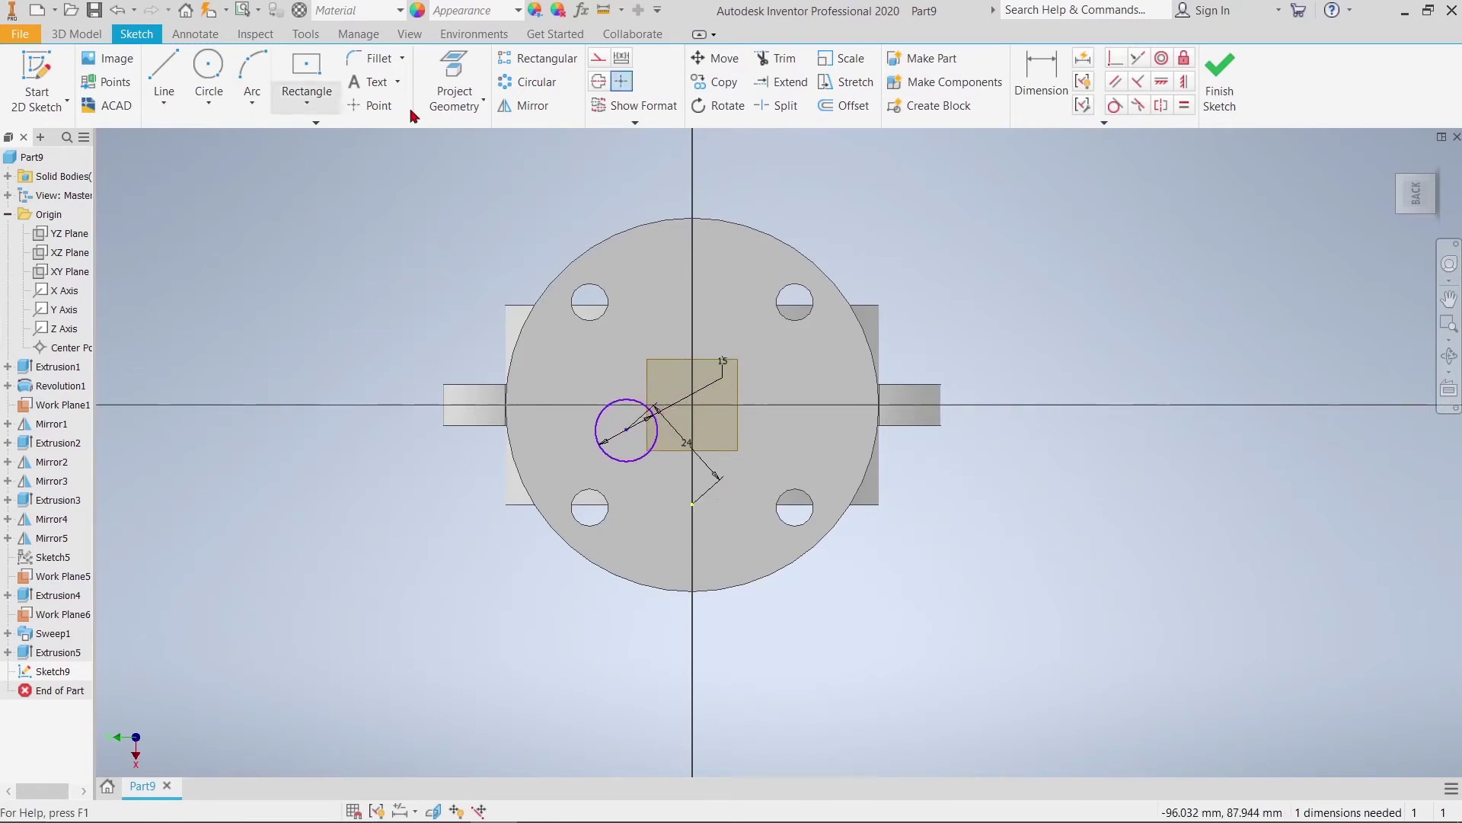
Project the flange disc's edges into the sketch
left_click(454, 80)
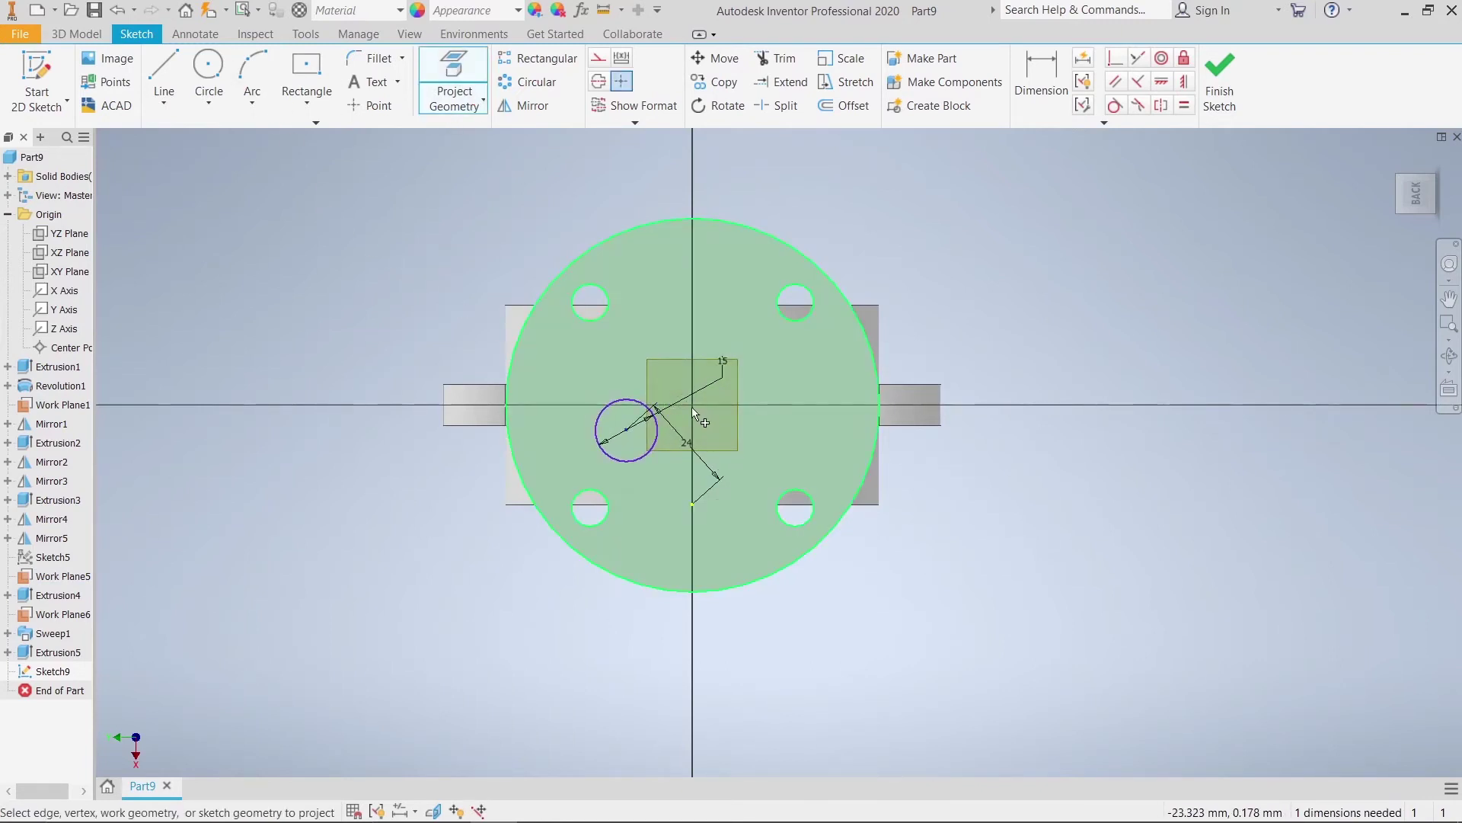
scroll(692, 409, "down", 5)
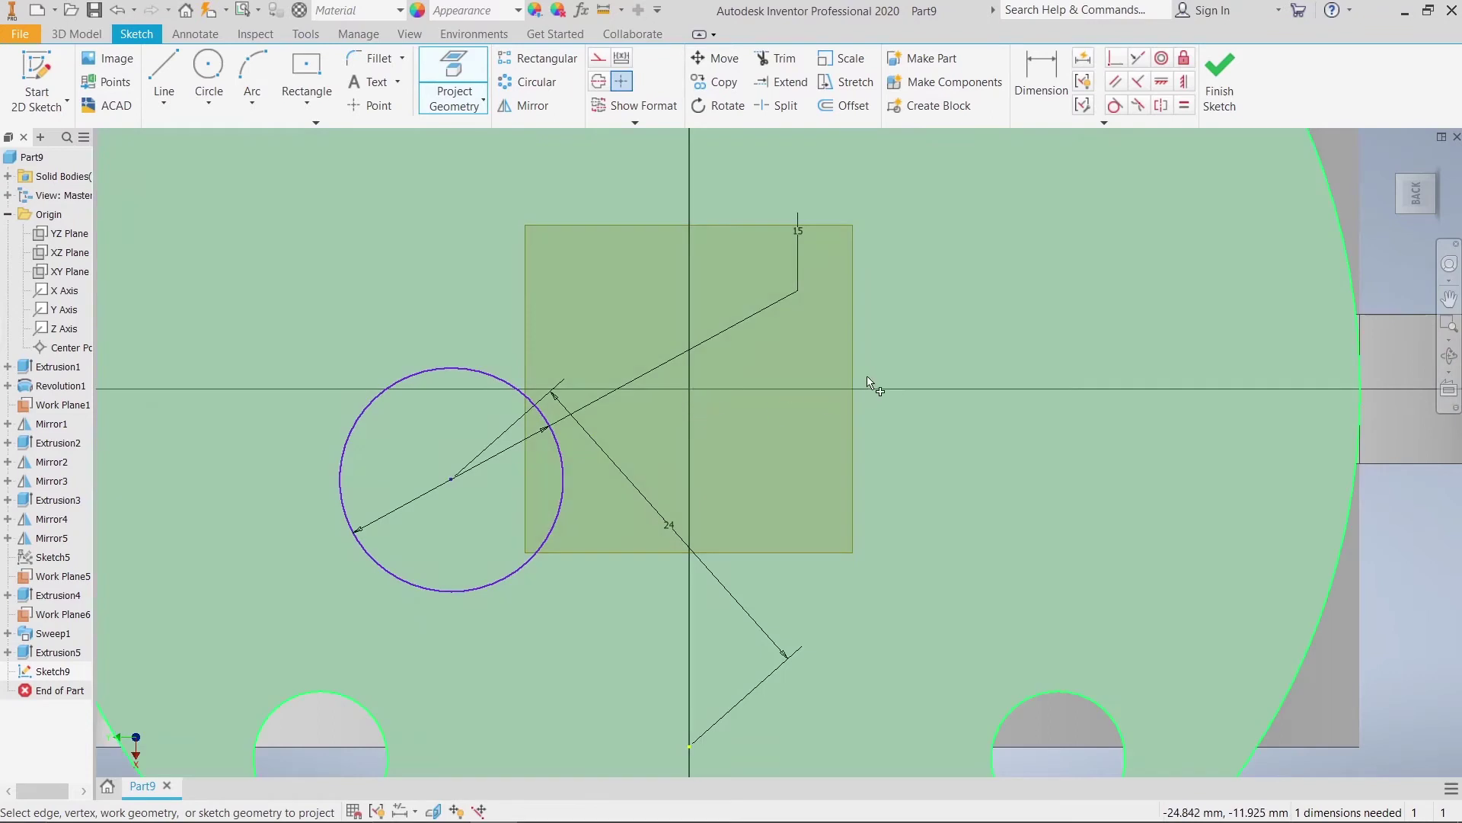
scroll(869, 383, "up", 2)
left_click(1128, 302)
right_click(1177, 252)
left_click(1283, 238)
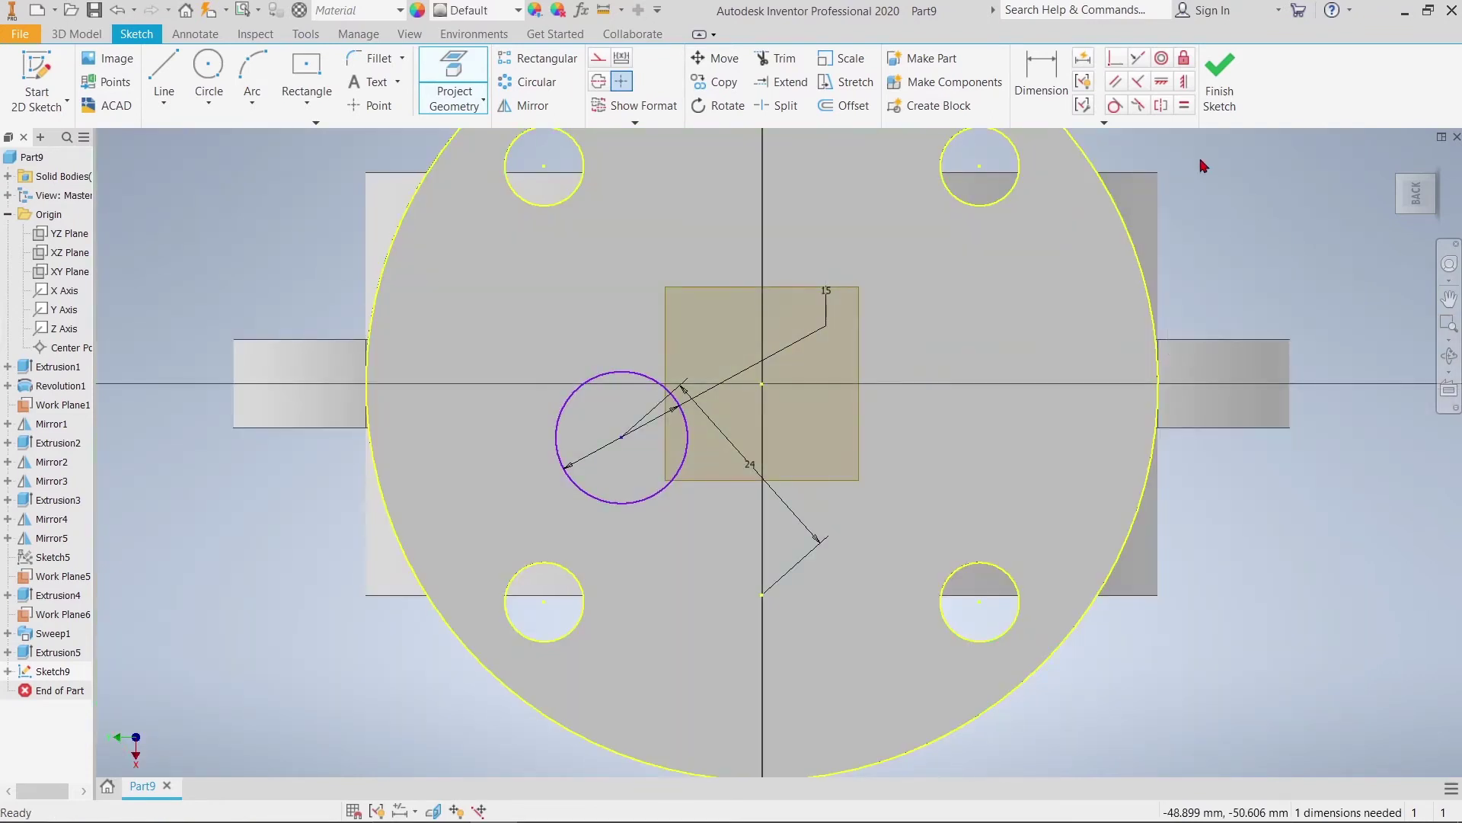
Try making the 15 mm circle concentric with the flange circle, dismissing the over-constrain warning
left_click(1162, 61)
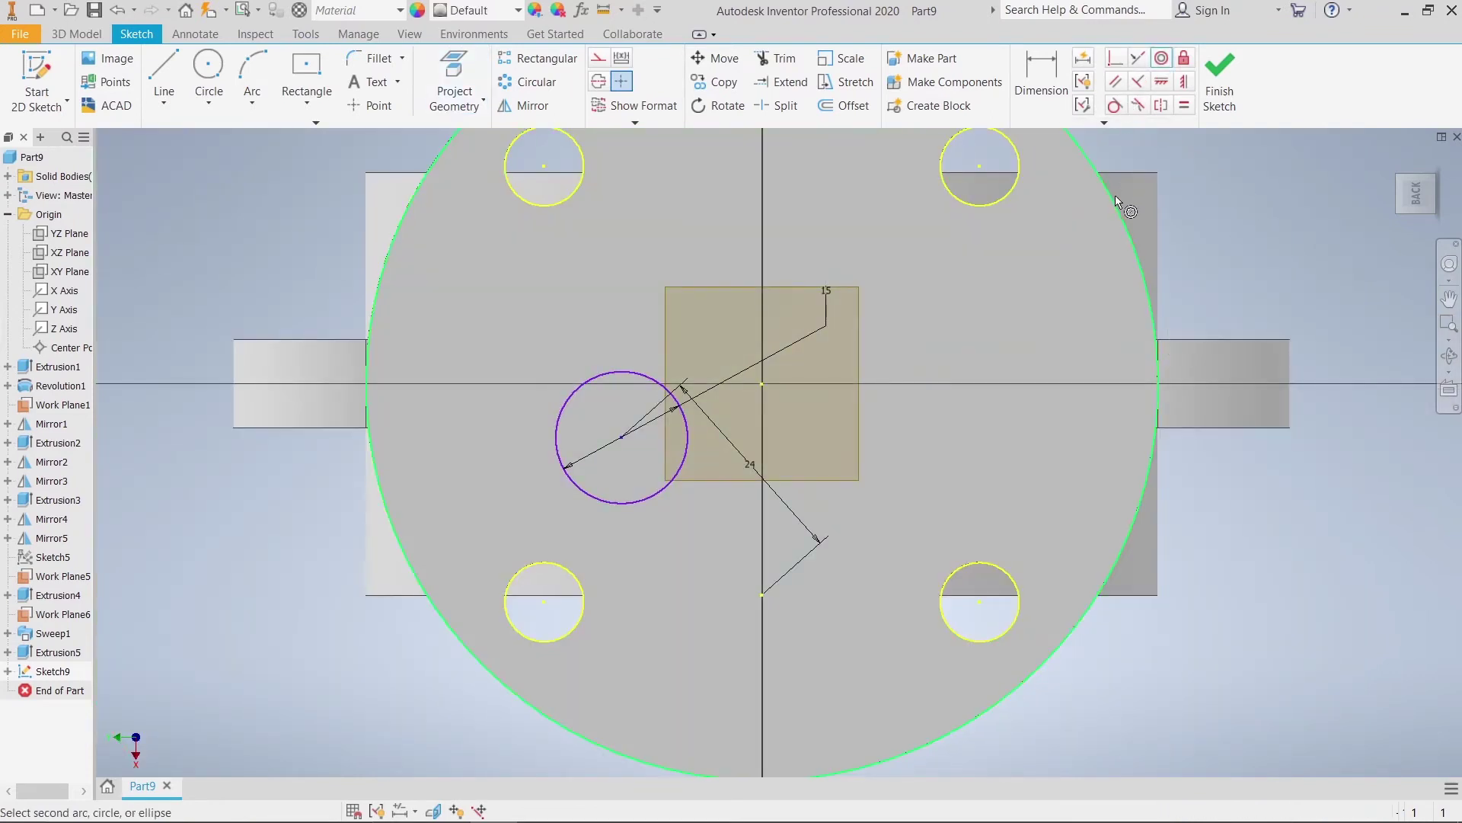
left_click(1112, 195)
left_click(649, 373)
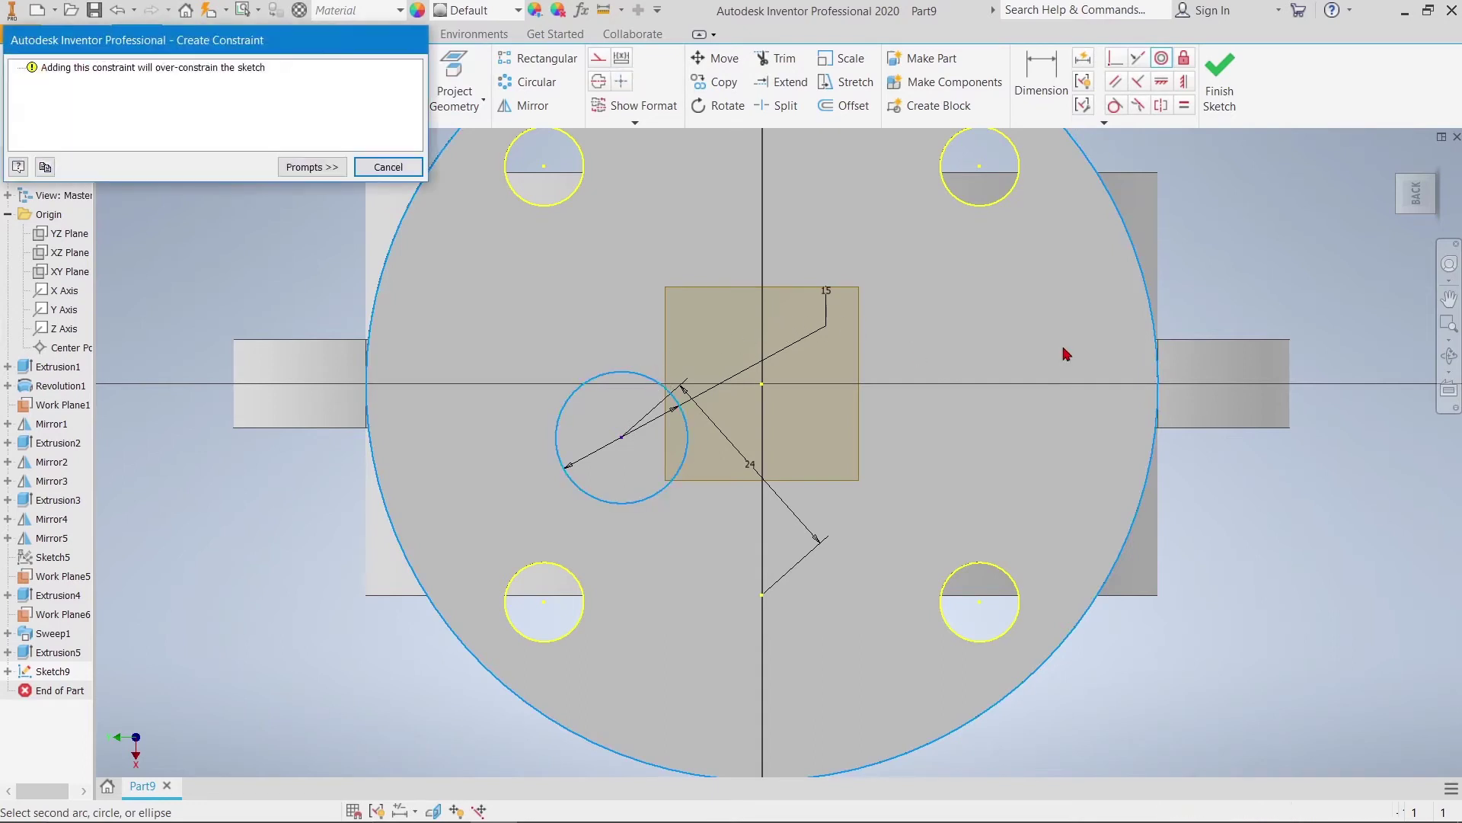
left_click(388, 167)
right_click(676, 373)
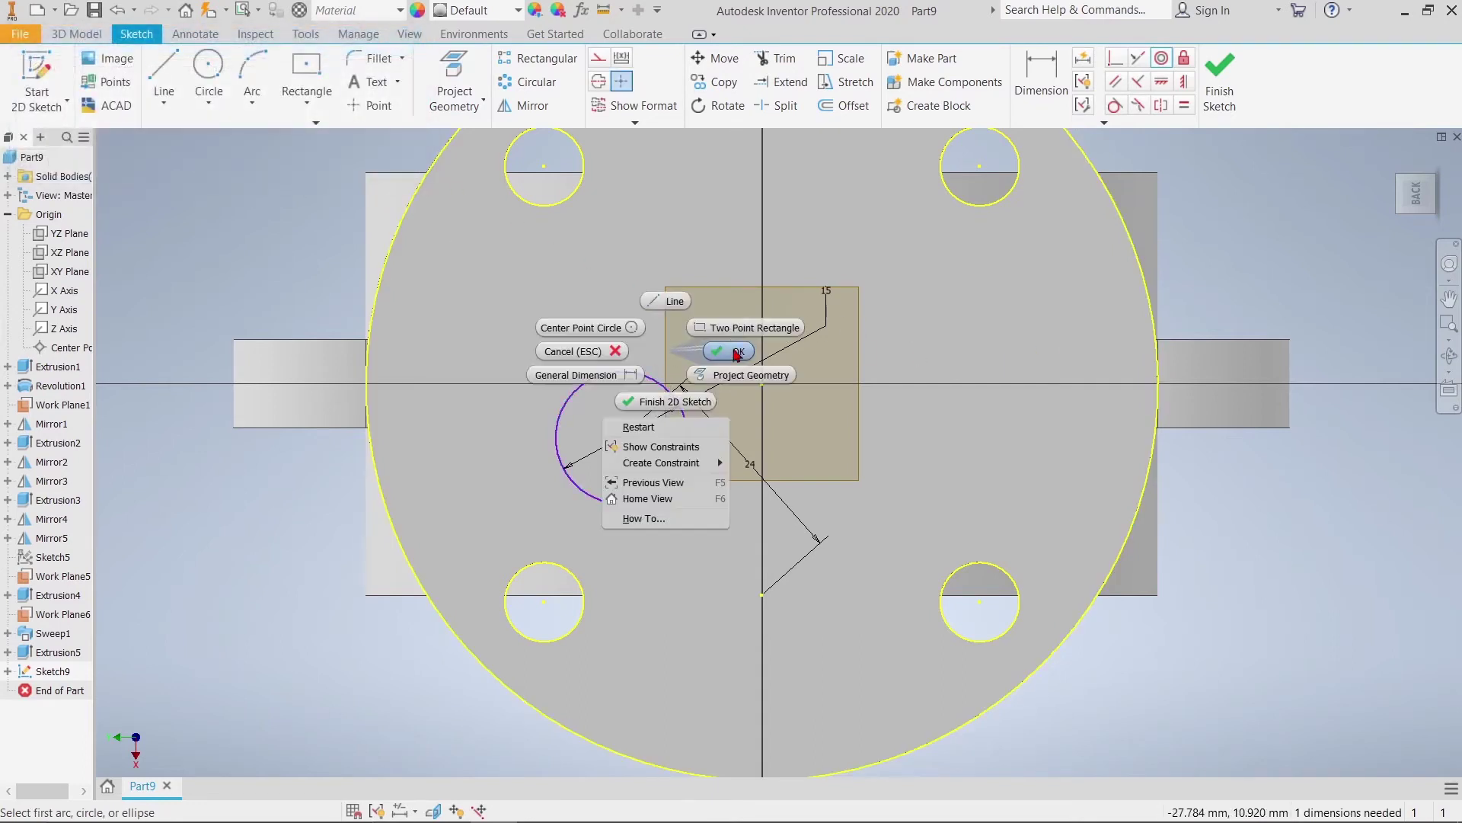
left_click(689, 353)
Constrain the small circle's centre coincident with the sketch origin
left_click(1113, 60)
left_click(661, 383)
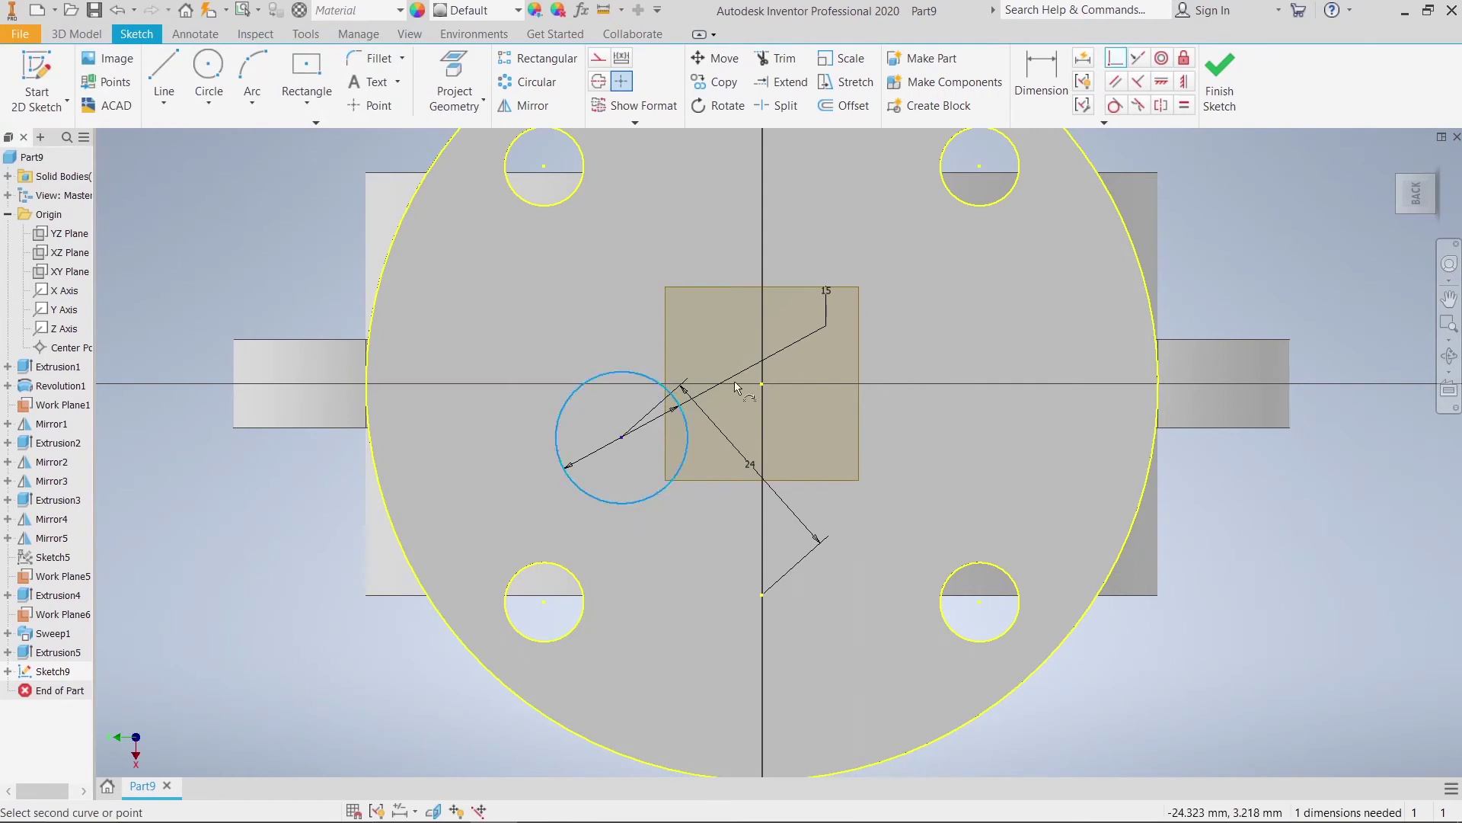
left_click(761, 383)
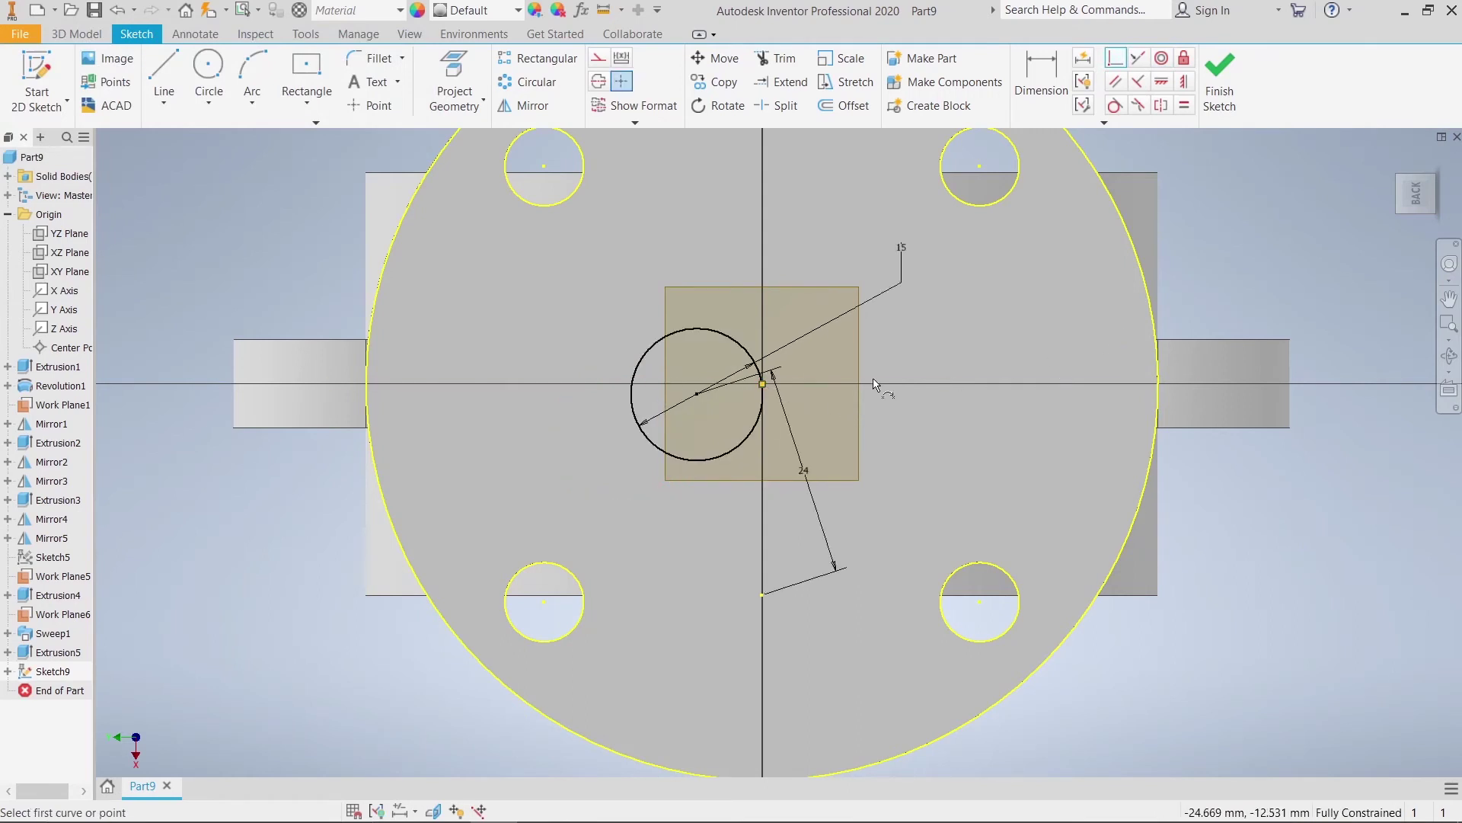
key("ctrl+z")
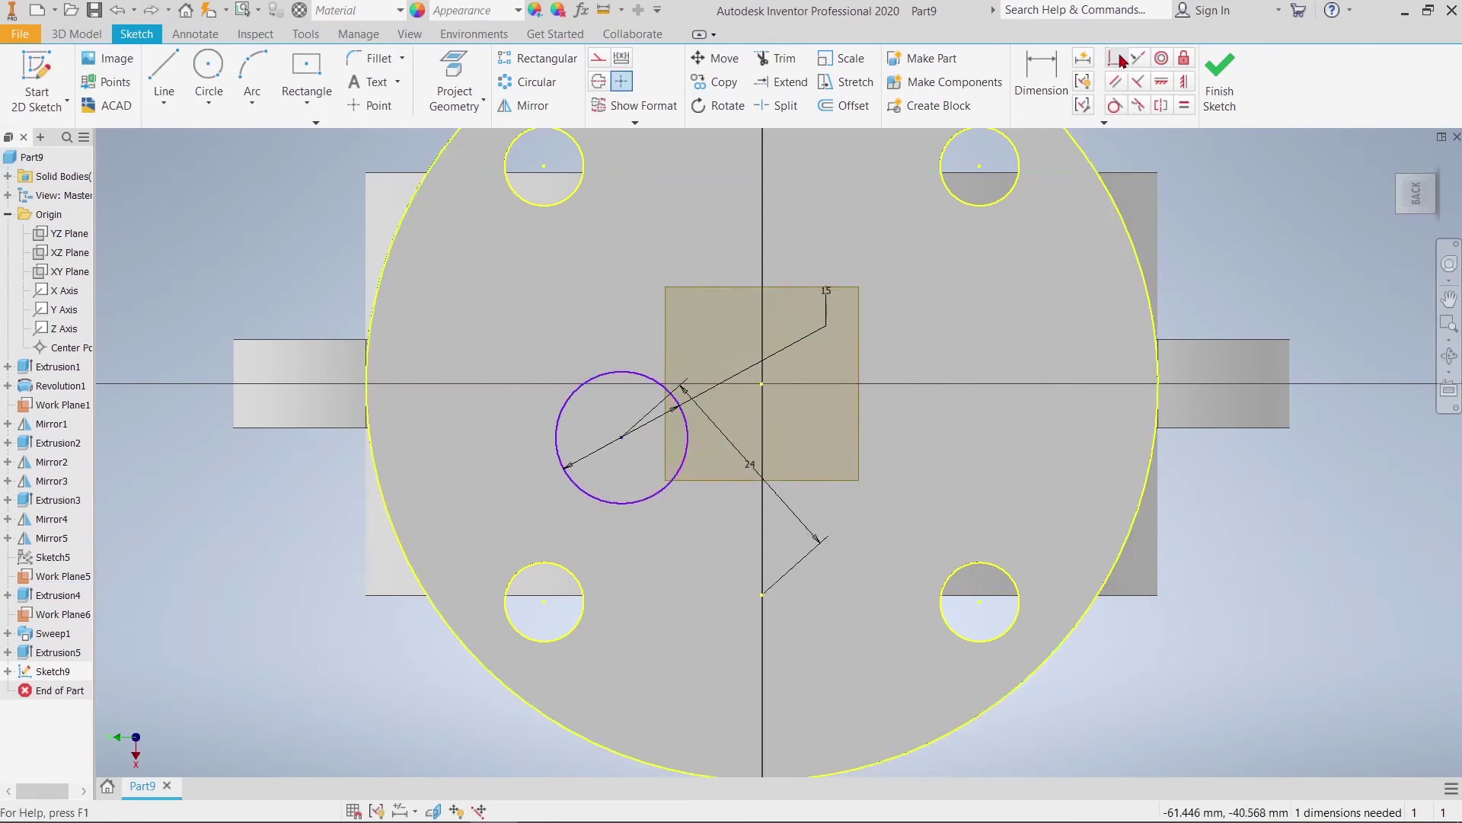
left_click(1113, 60)
left_click(623, 439)
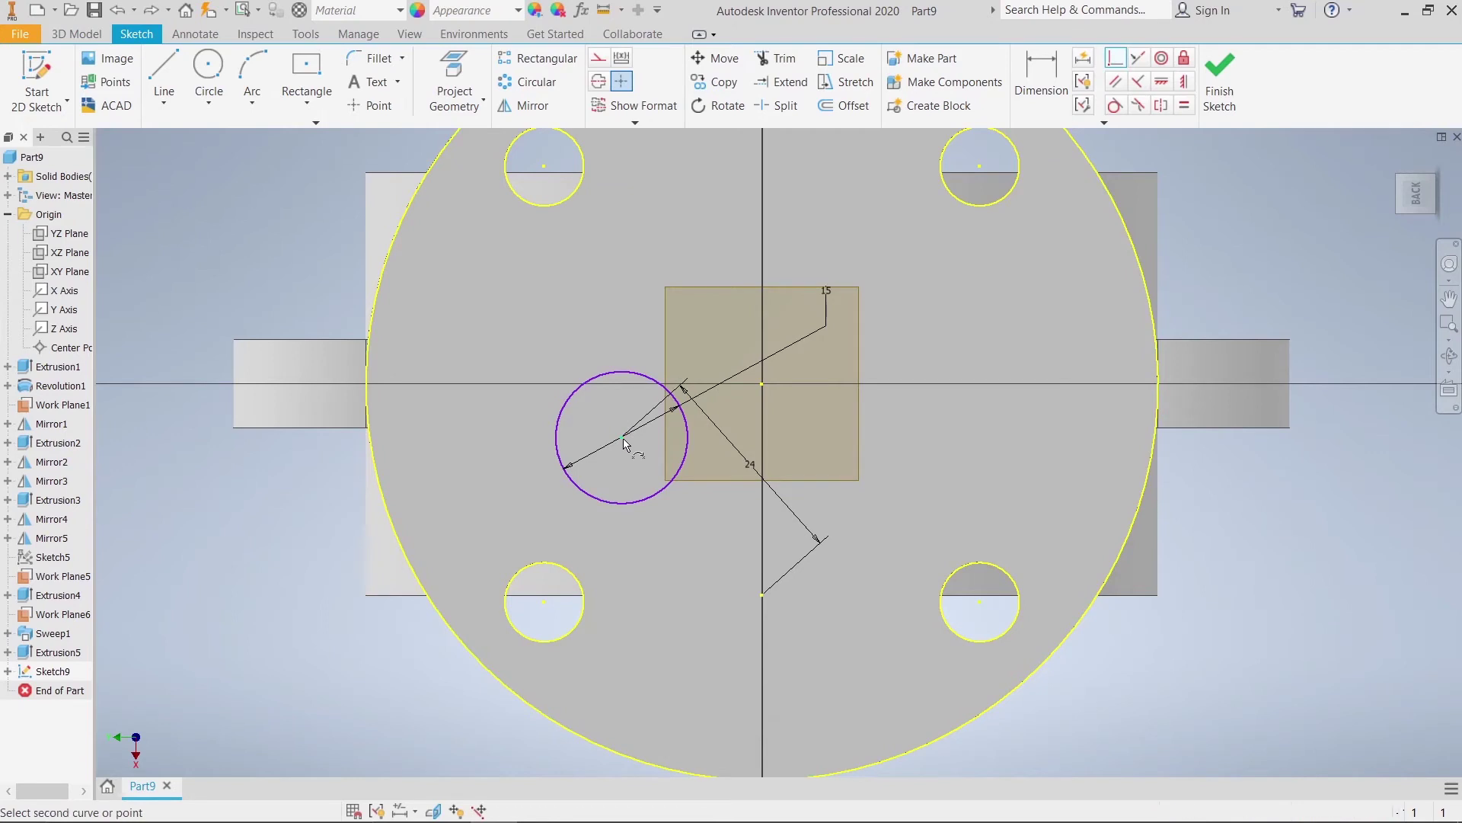
left_click(761, 385)
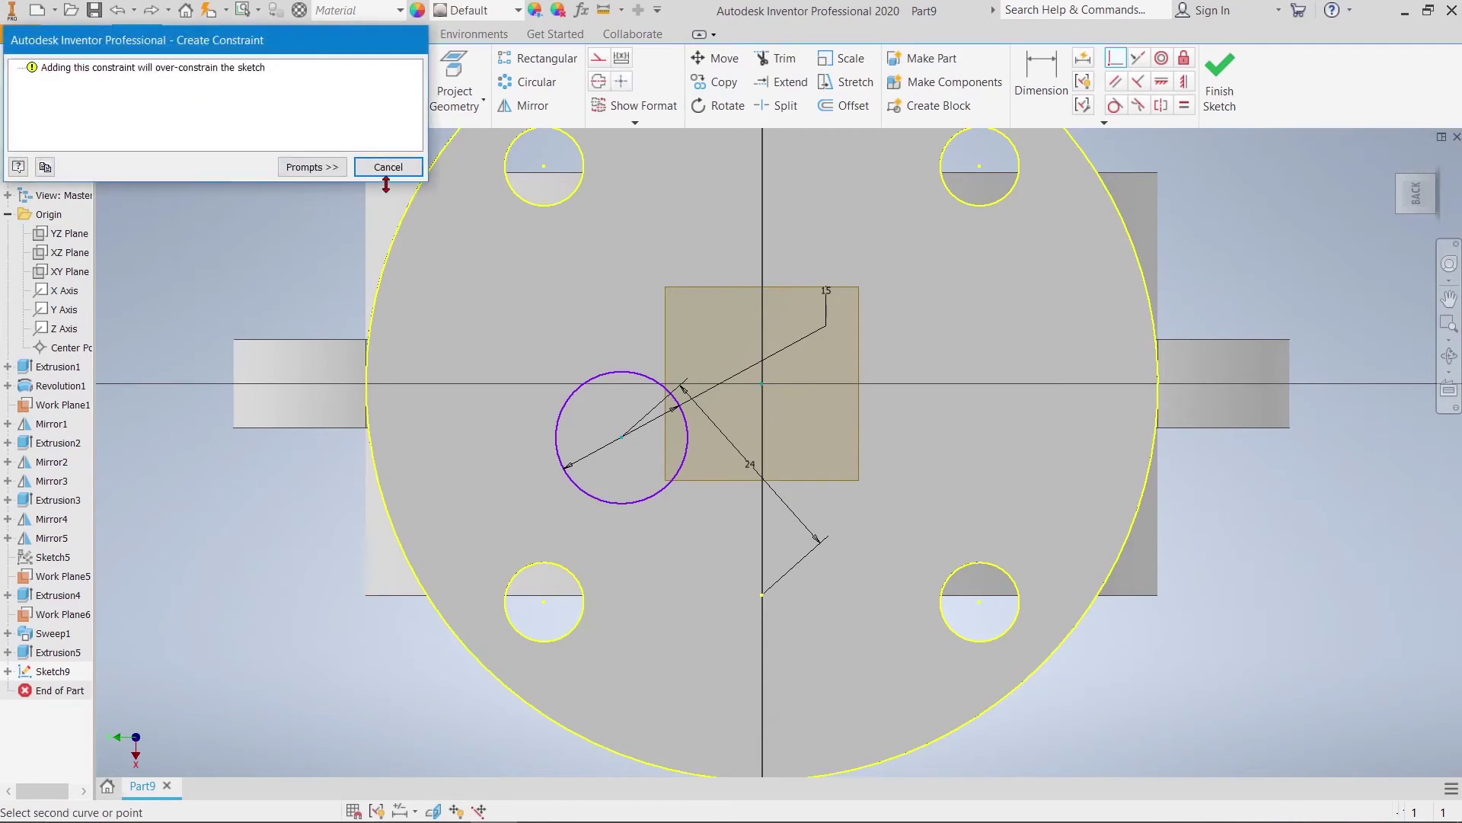
left_click(508, 281)
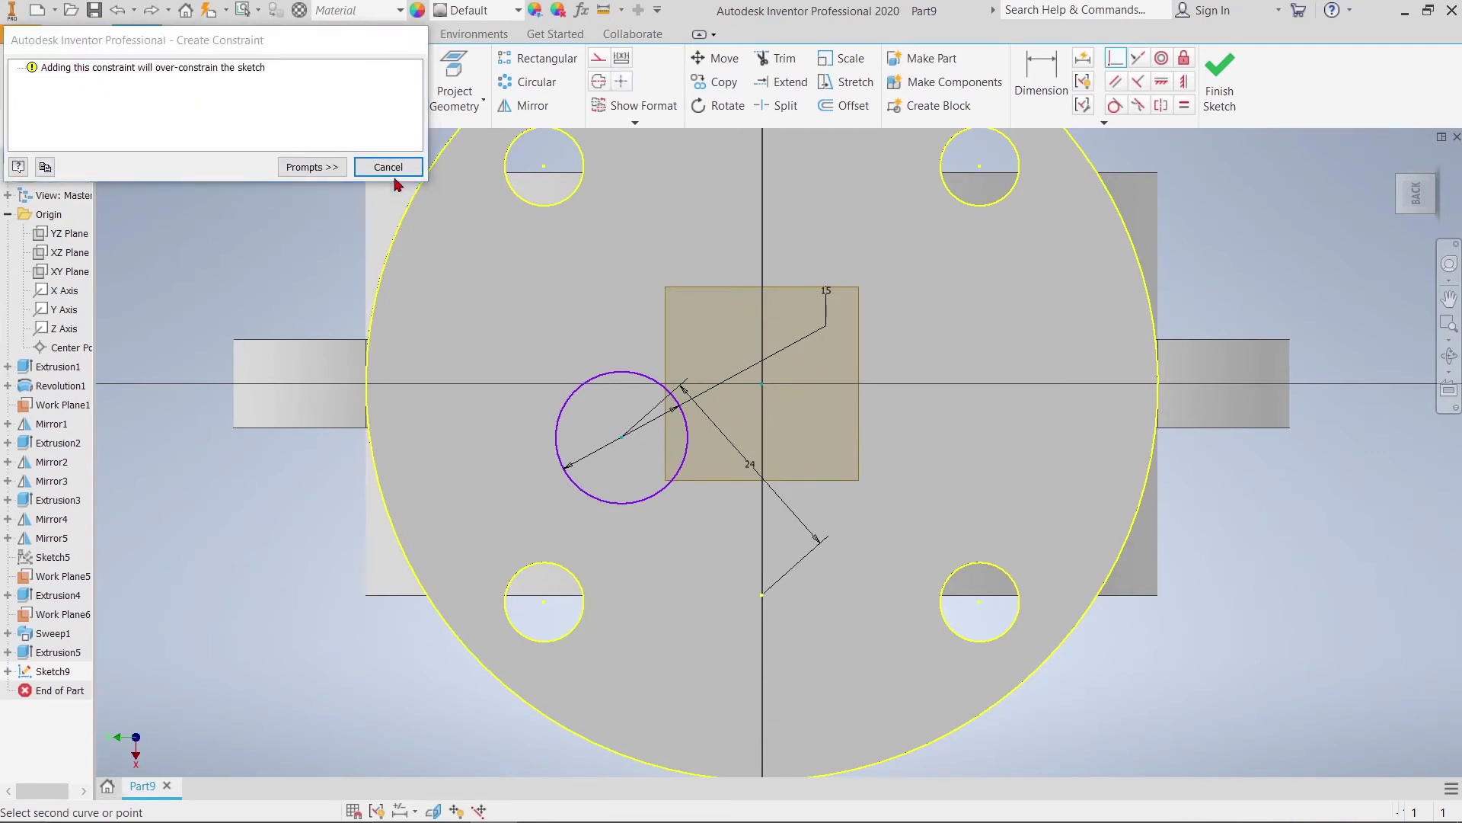
left_click(389, 167)
right_click(490, 289)
left_click(522, 268)
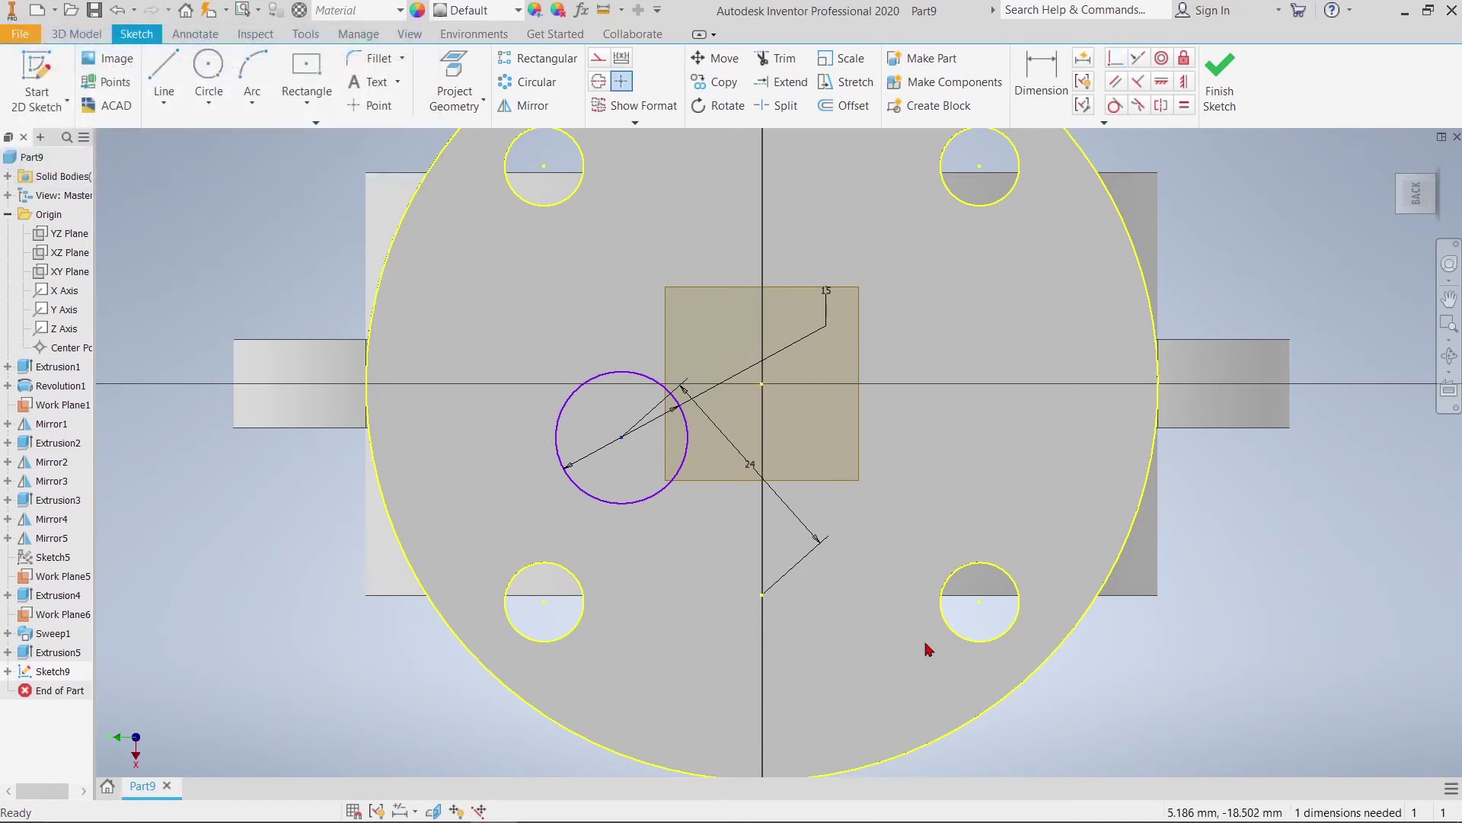
Delete the angled 24 dimension and make the small circle concentric with the flange
right_click(750, 466)
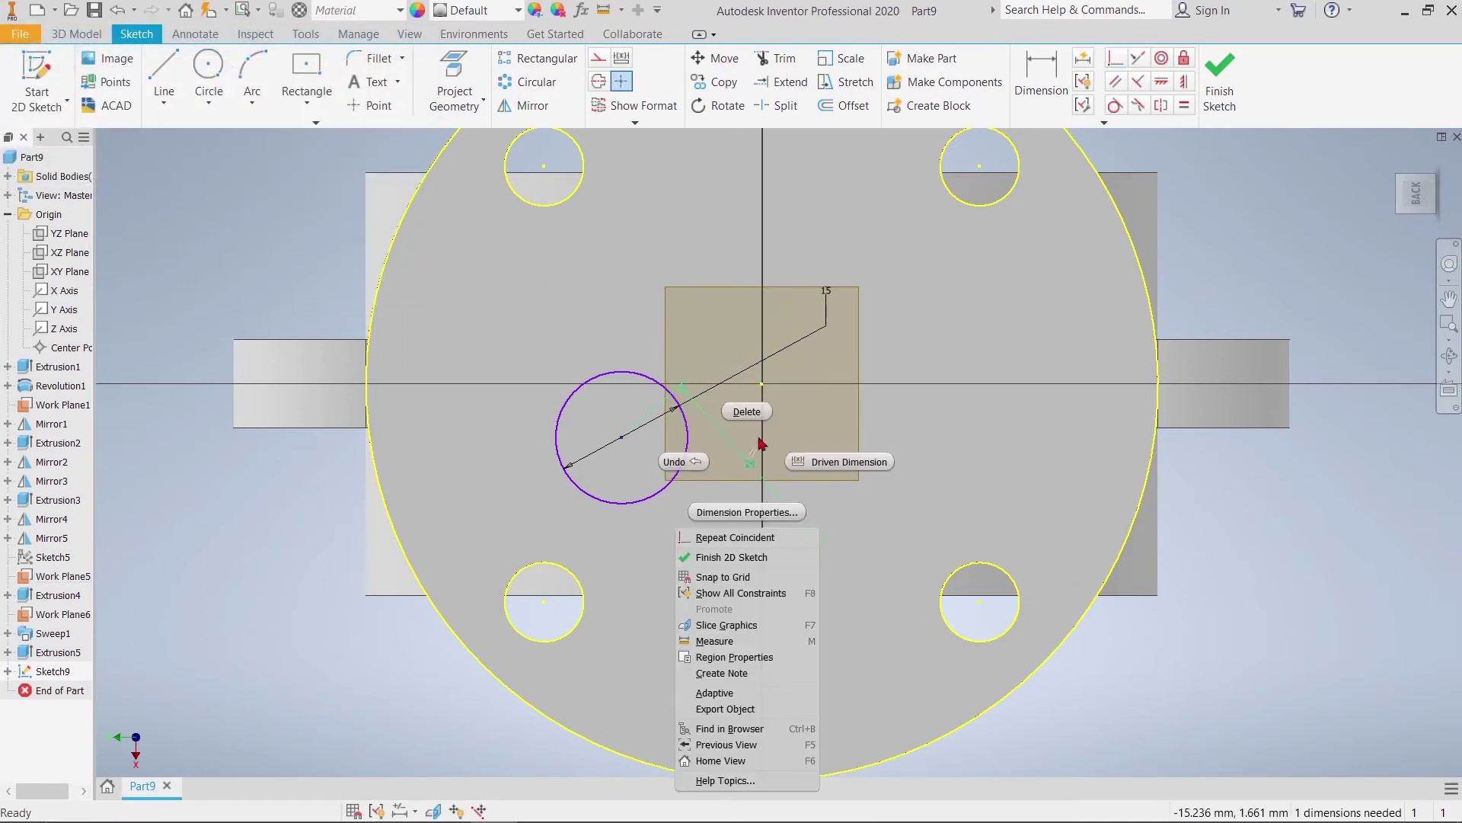
left_click(757, 426)
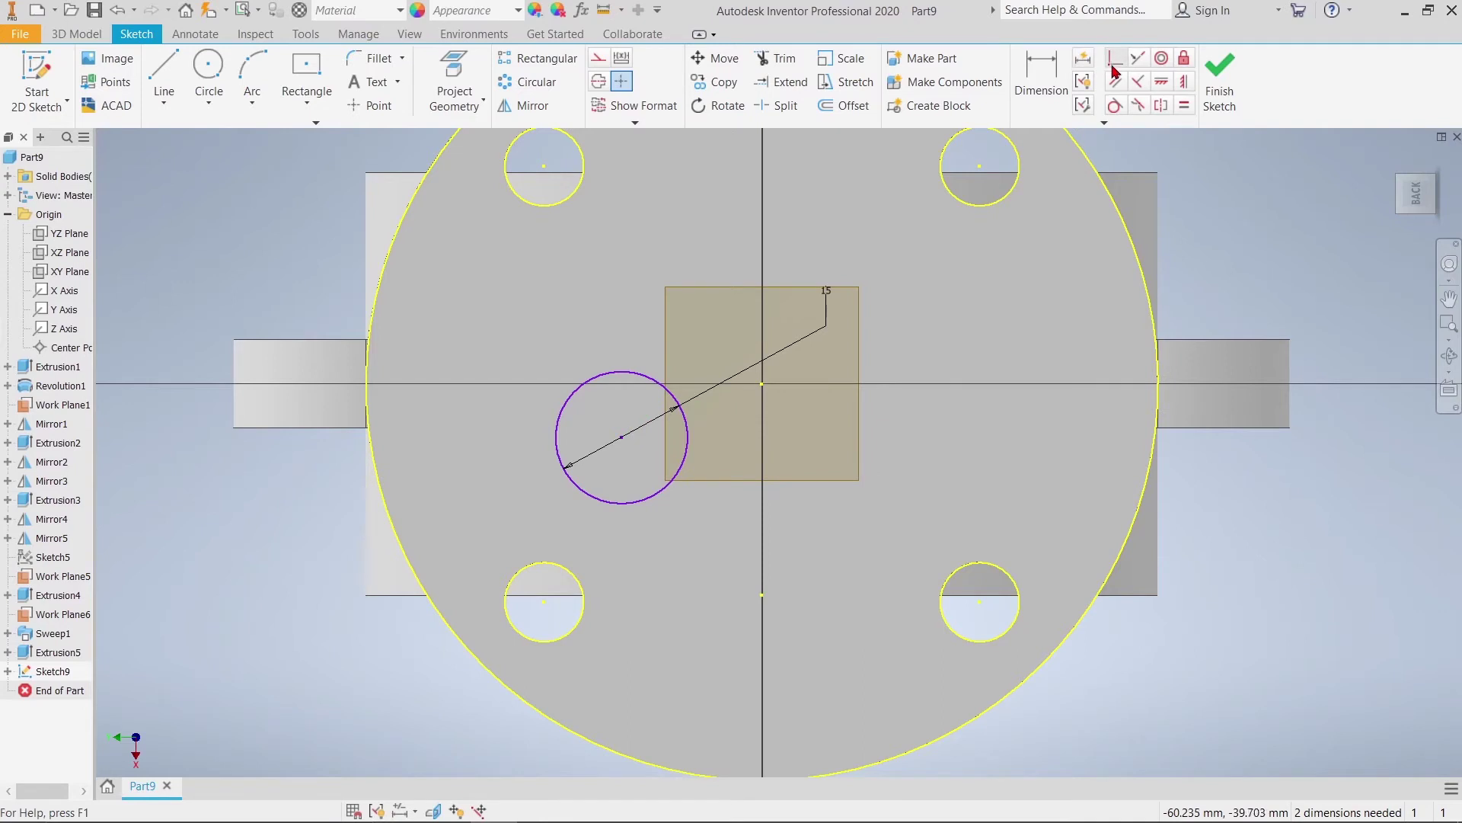
left_click(1162, 58)
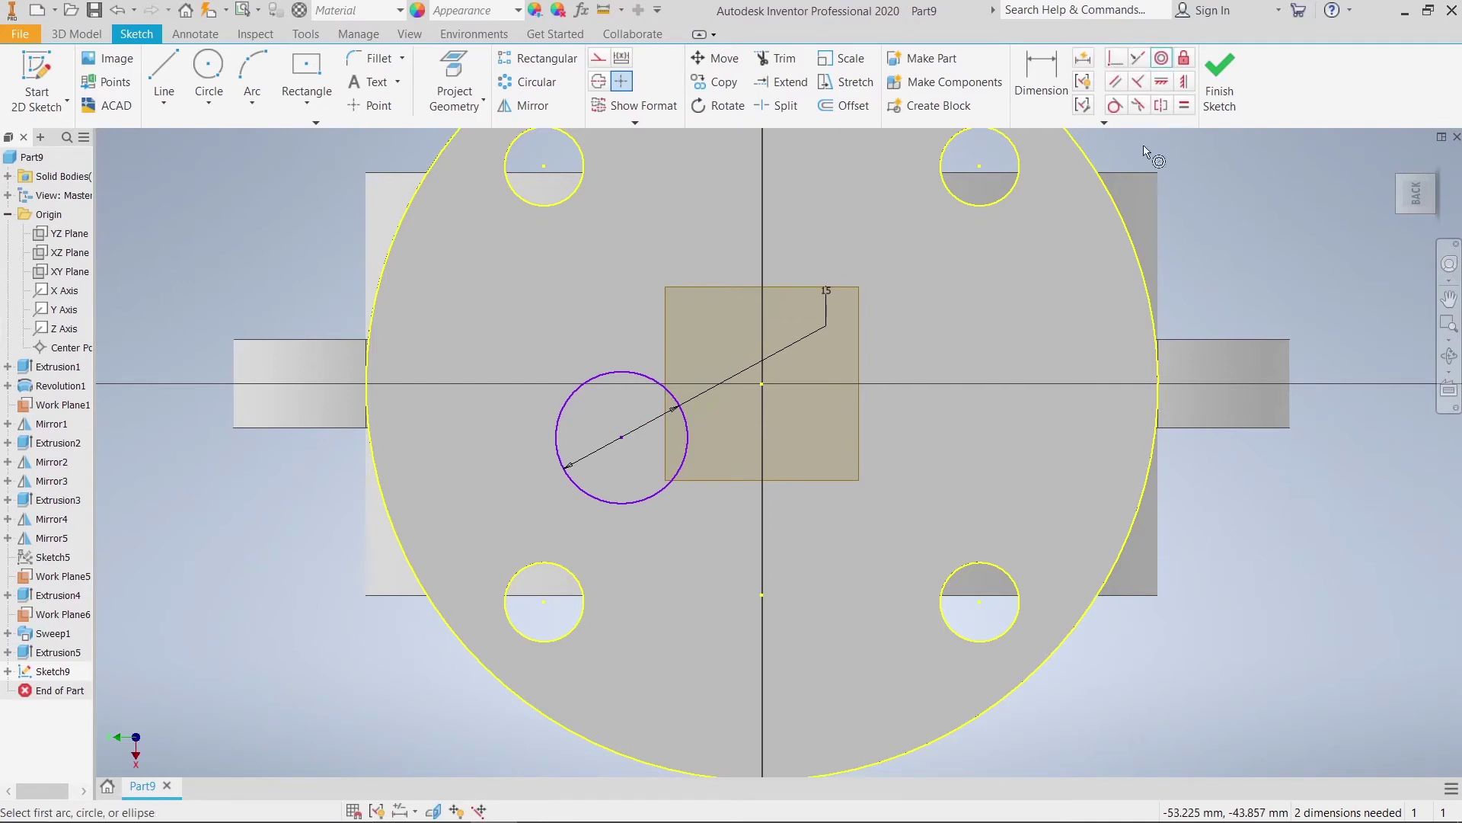
left_click(1115, 202)
left_click(629, 380)
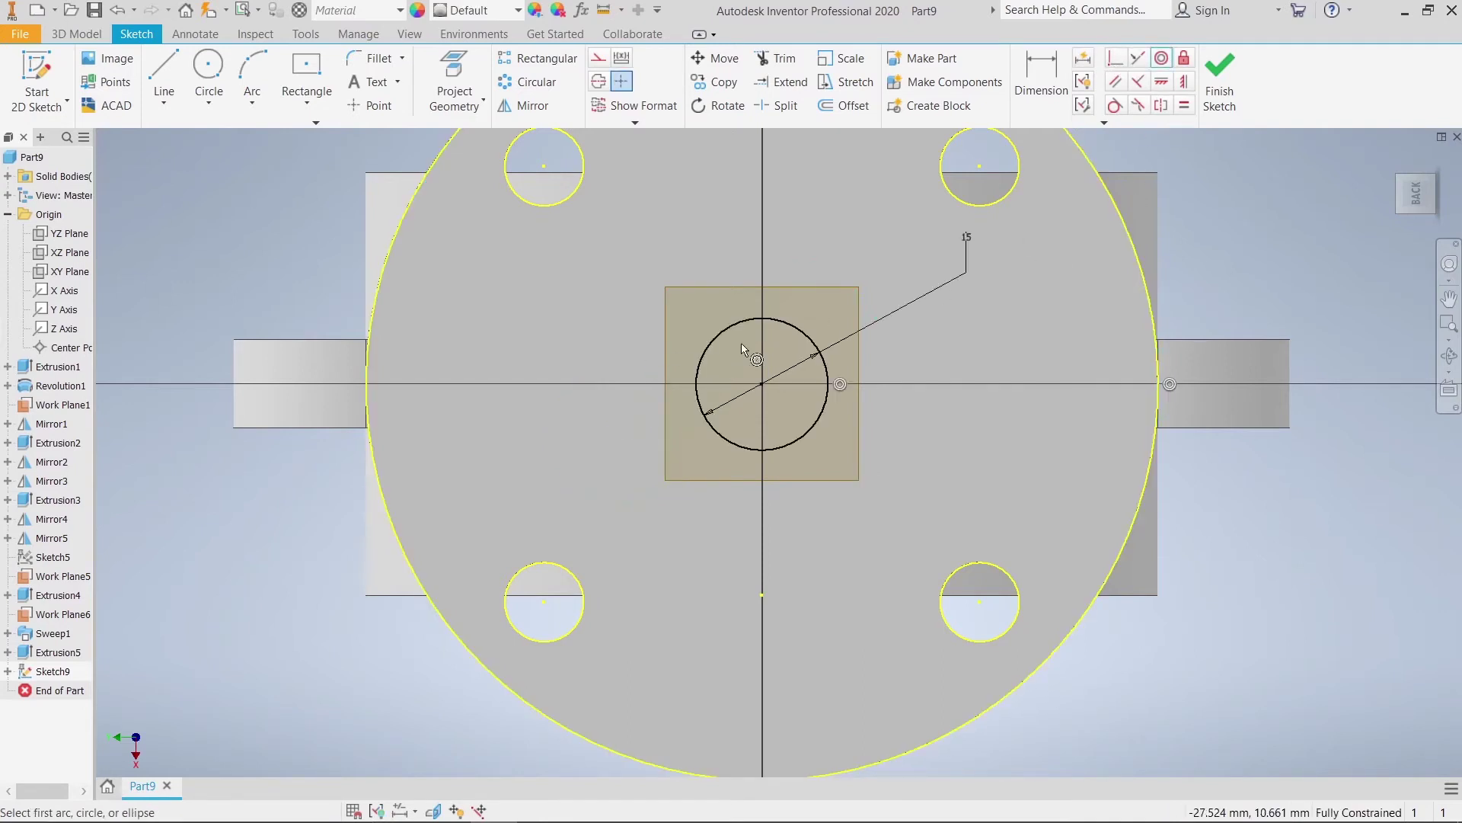
right_click(1262, 256)
left_click(1270, 216)
Finish the sketch and cut the 15 mm circle 175 mm downward through the stem
left_click(1219, 80)
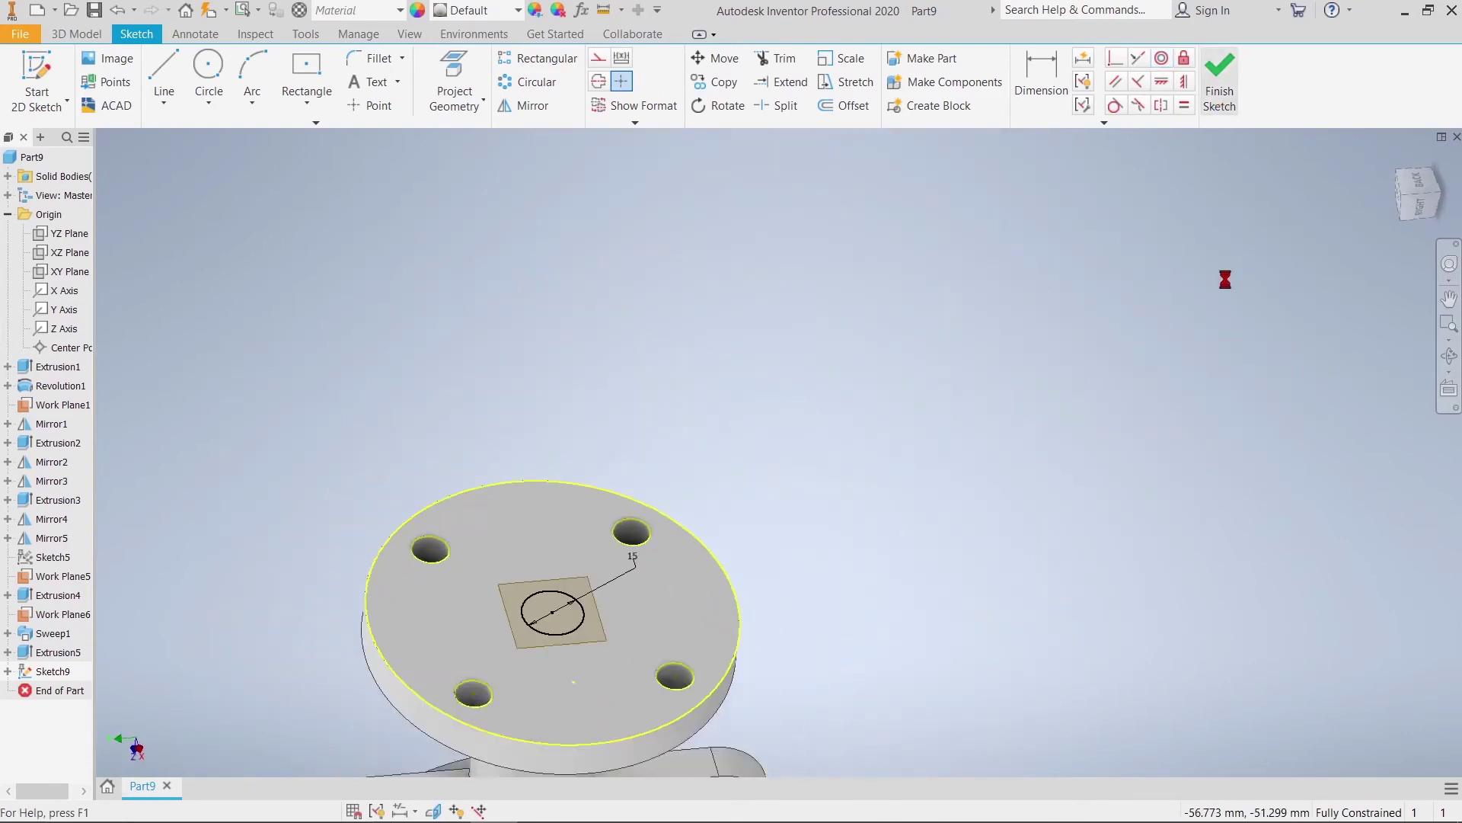
left_click(160, 76)
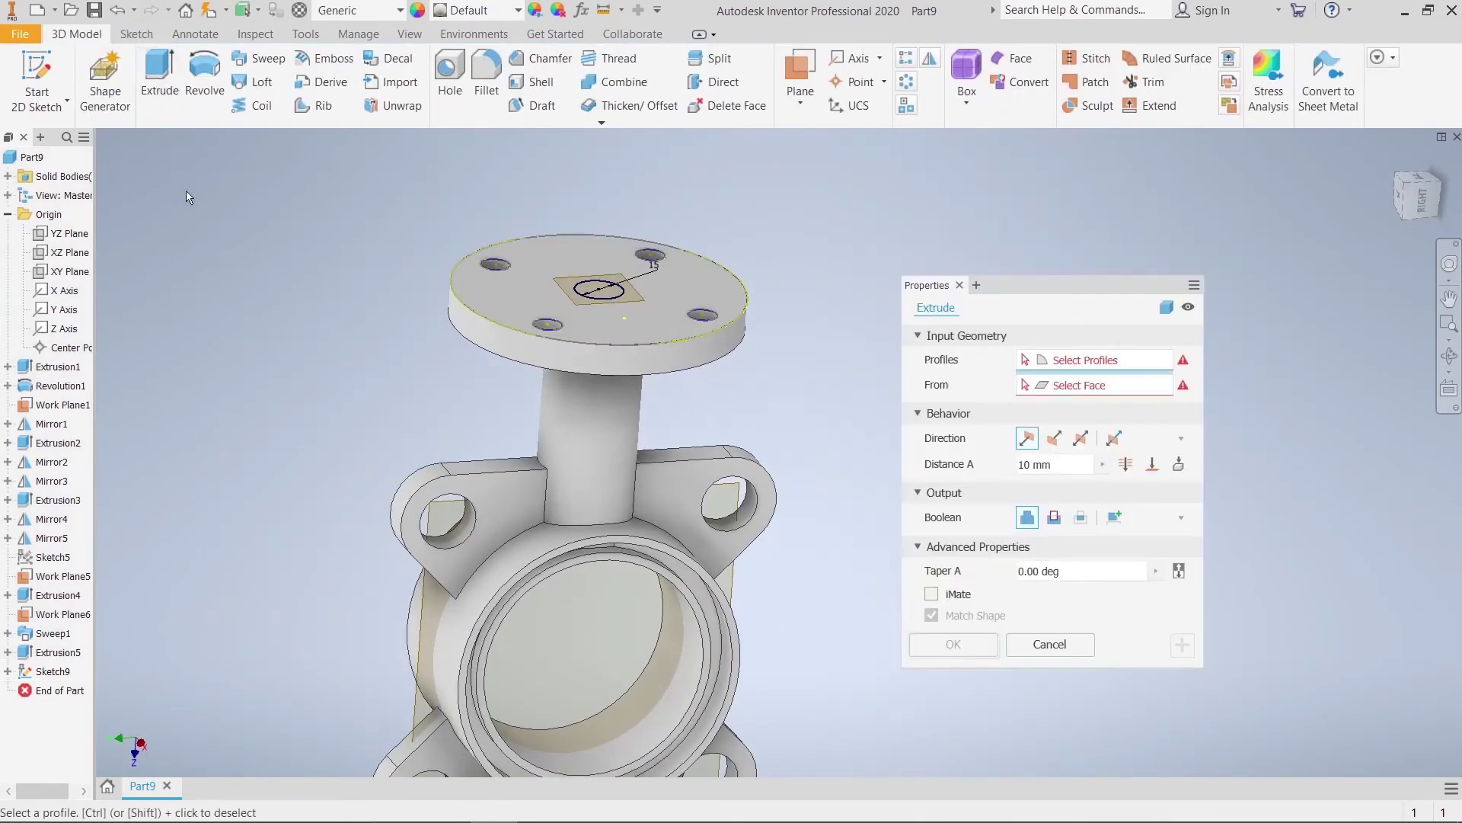
left_click(598, 291)
type("175")
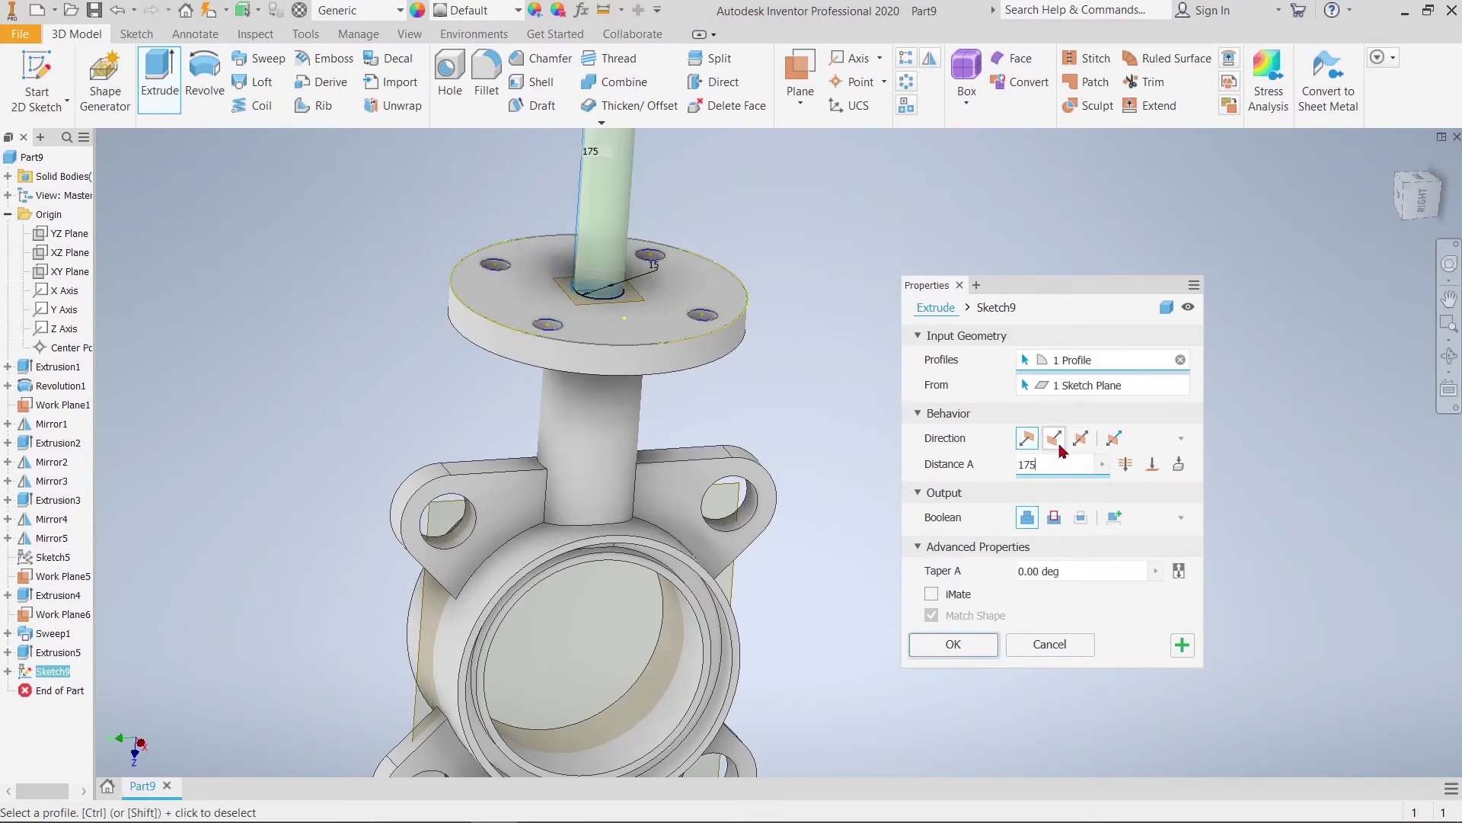
left_click(1057, 442)
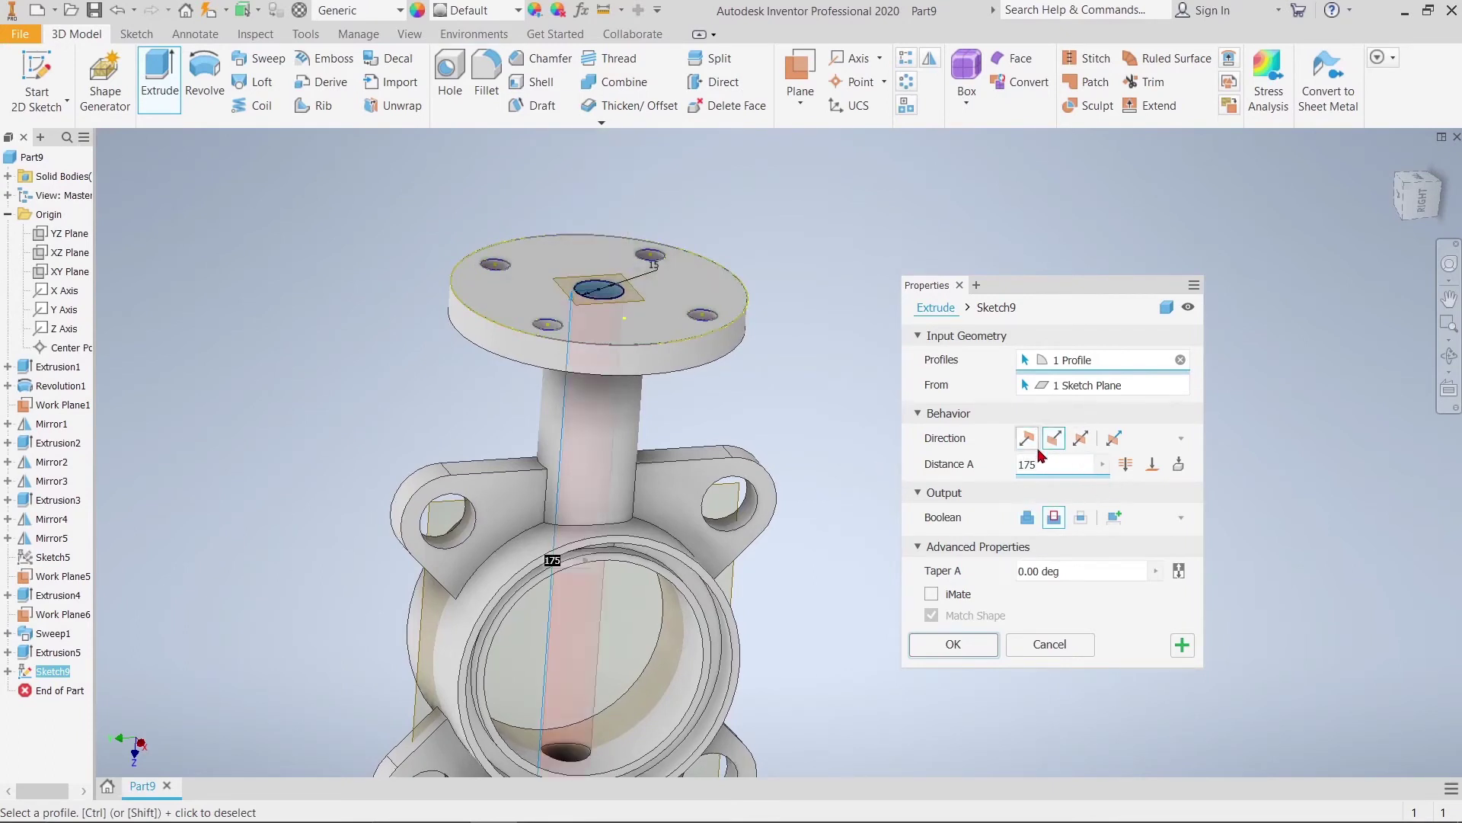
left_click_drag(960, 617, 924, 461)
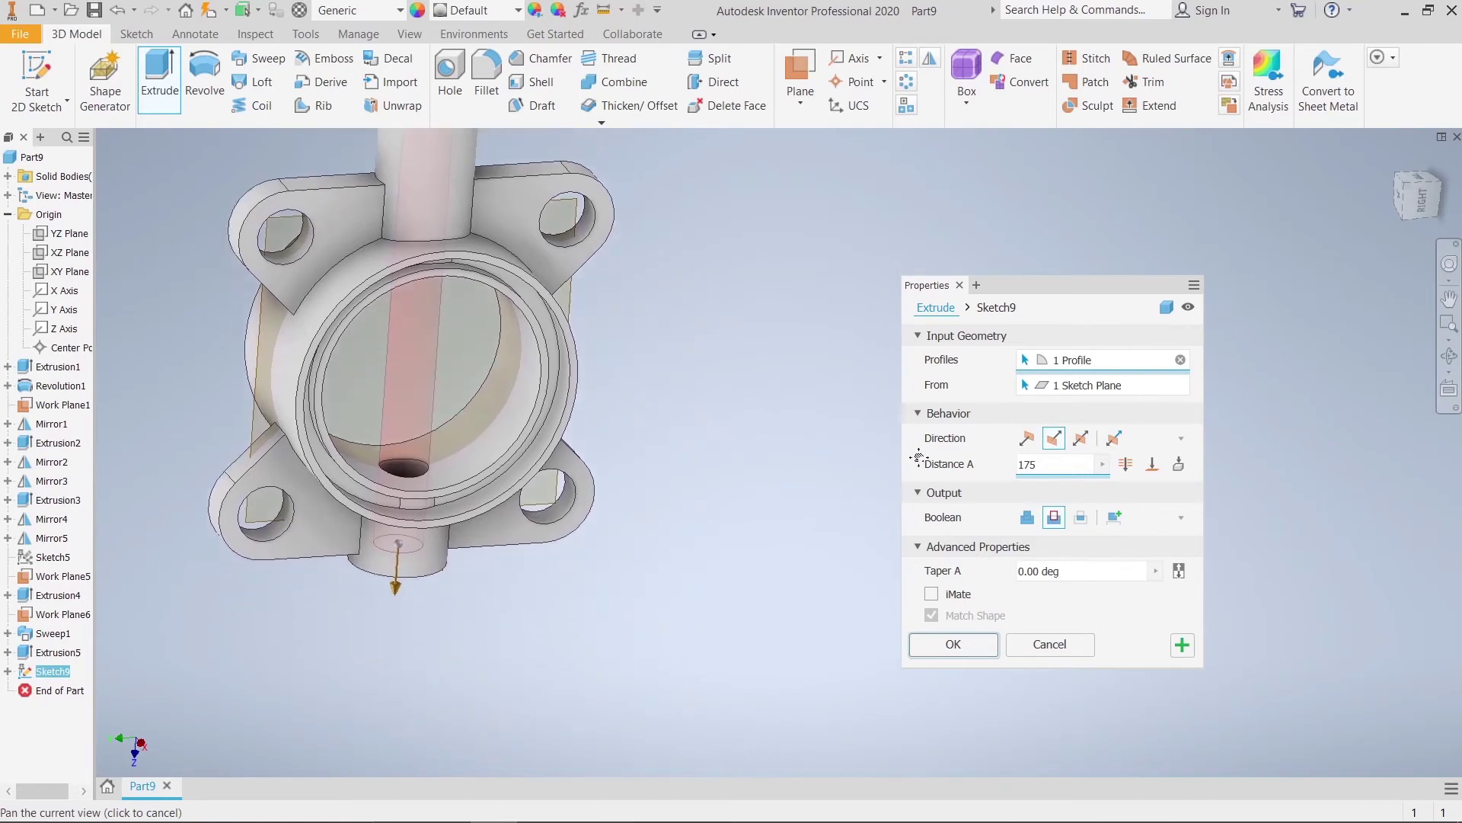
left_click(954, 644)
scroll(722, 394, "down", 2)
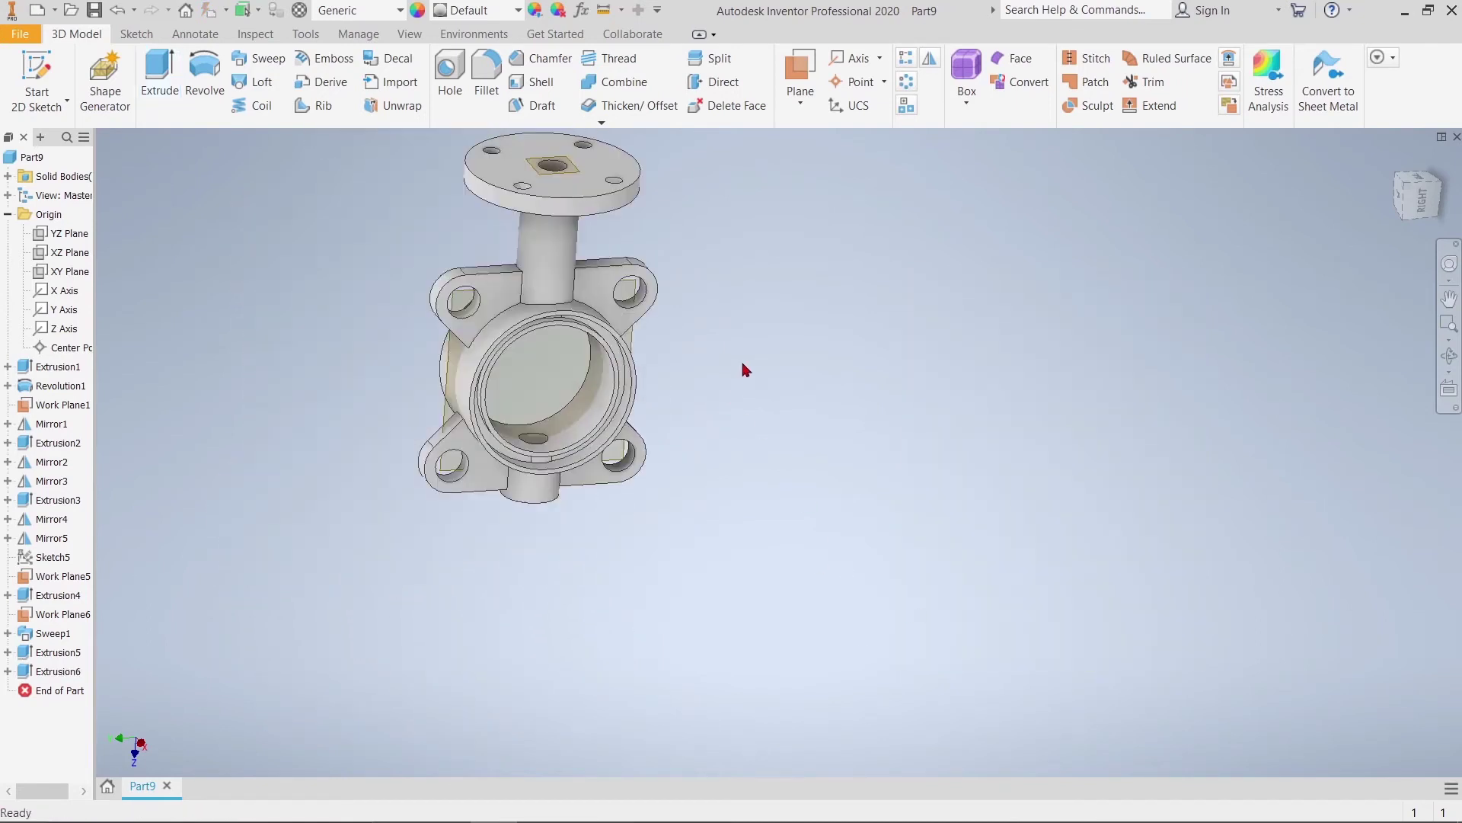
scroll(762, 427, "down", 1)
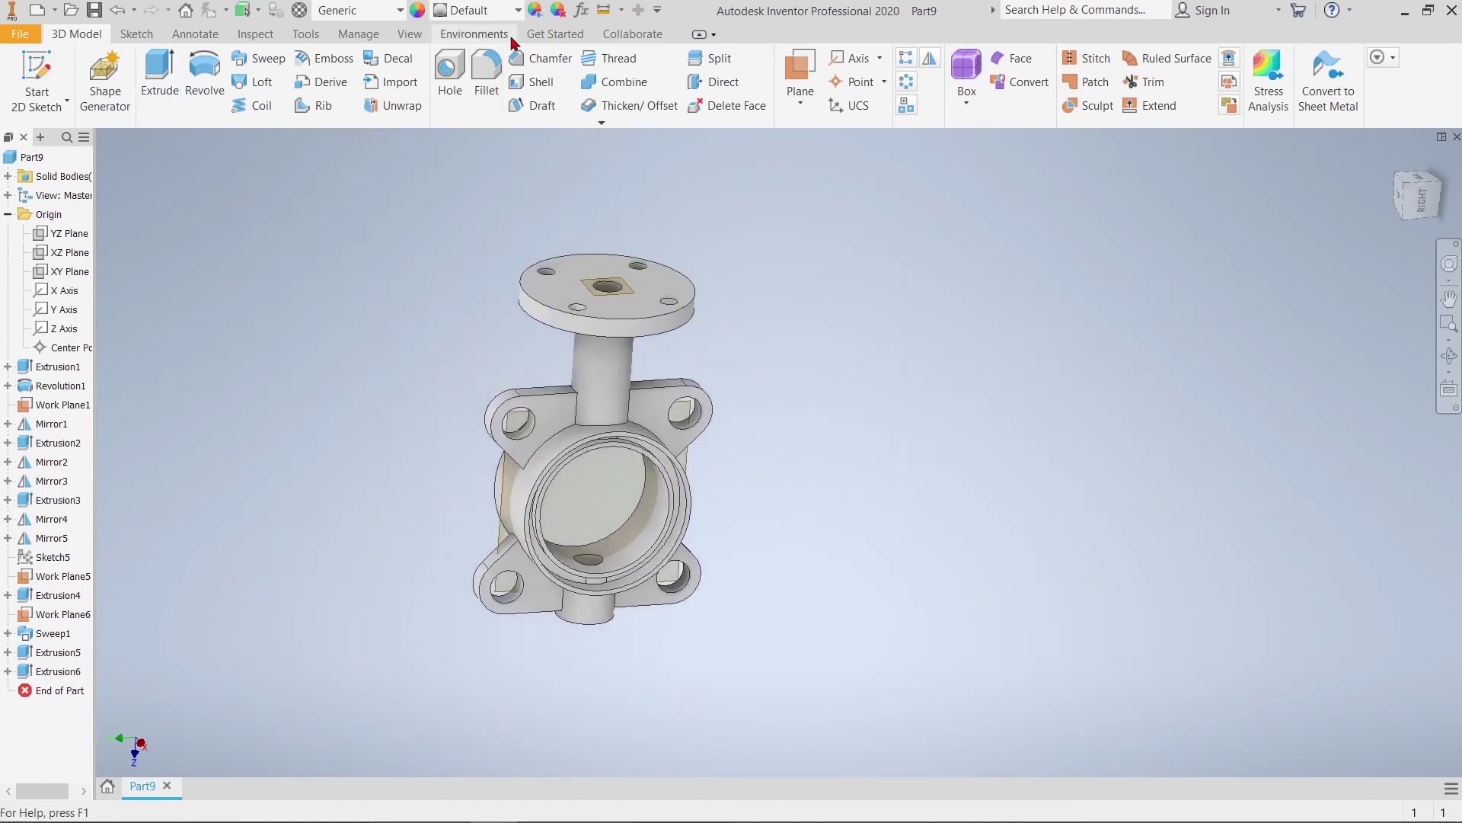
Chamfer the flange's outer top edge and five bolt-hole edges at 1 mm
left_click(522, 68)
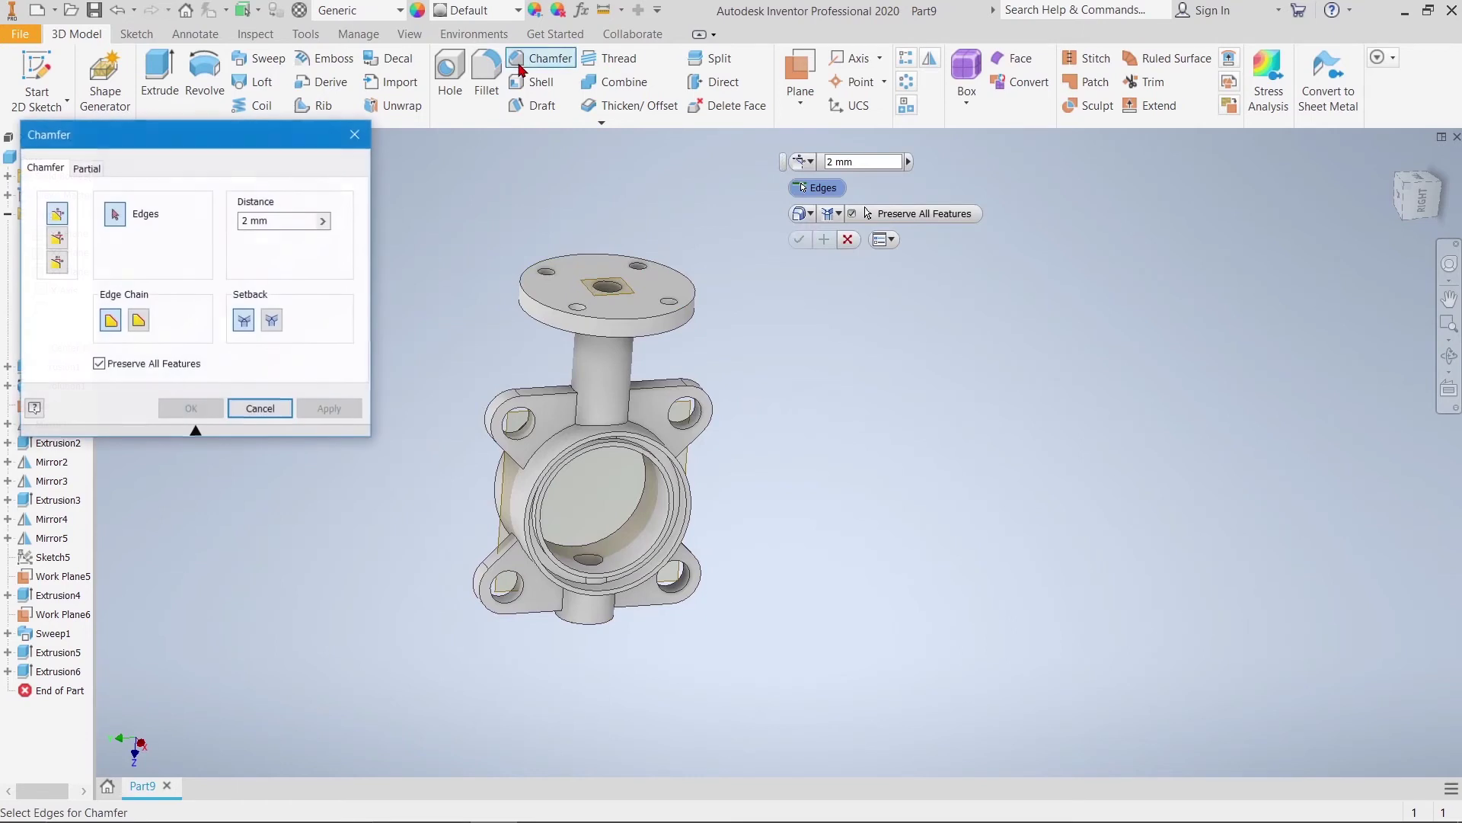
left_click(266, 222)
type("1")
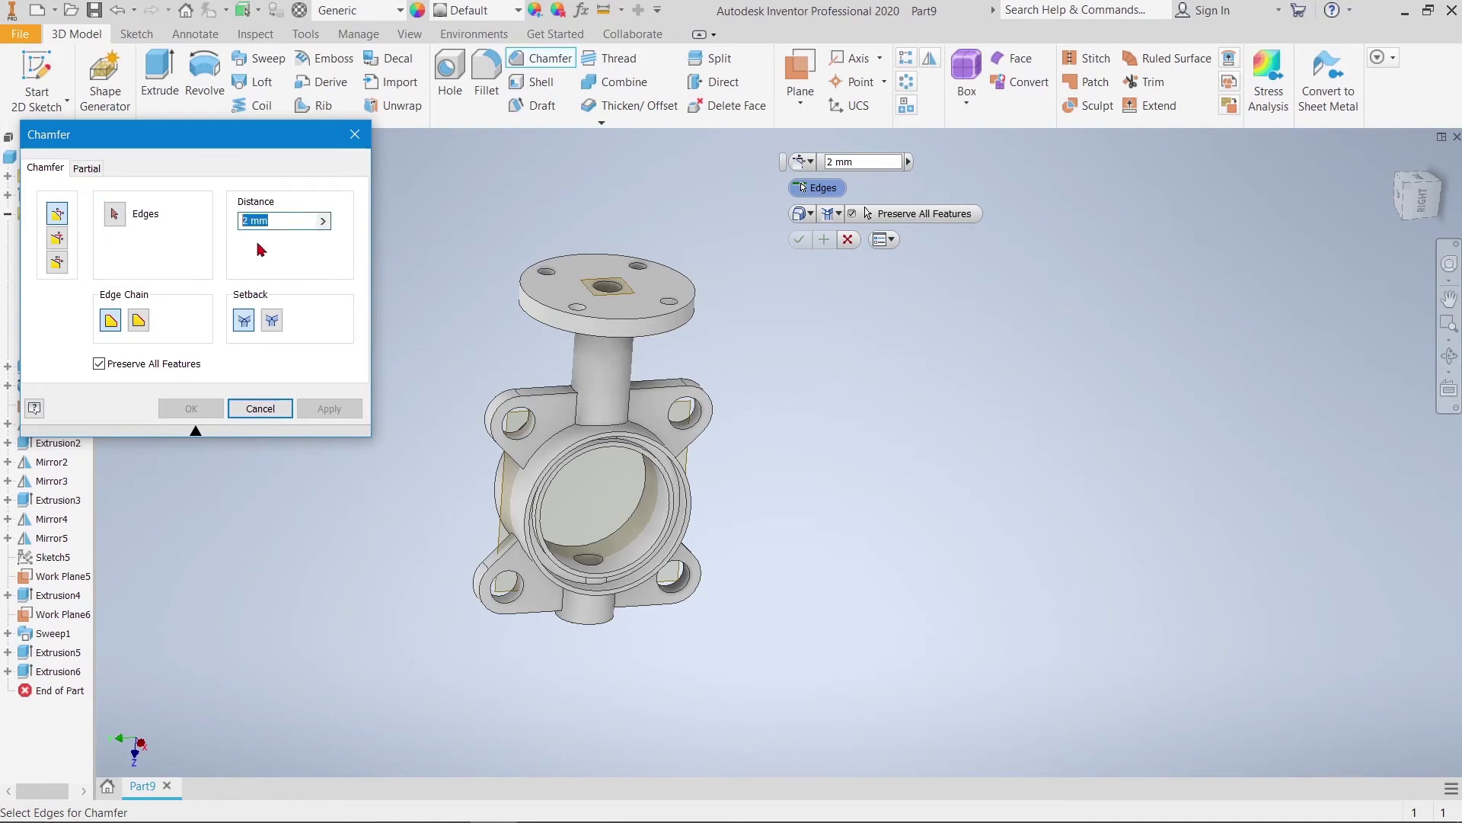
left_click(533, 289)
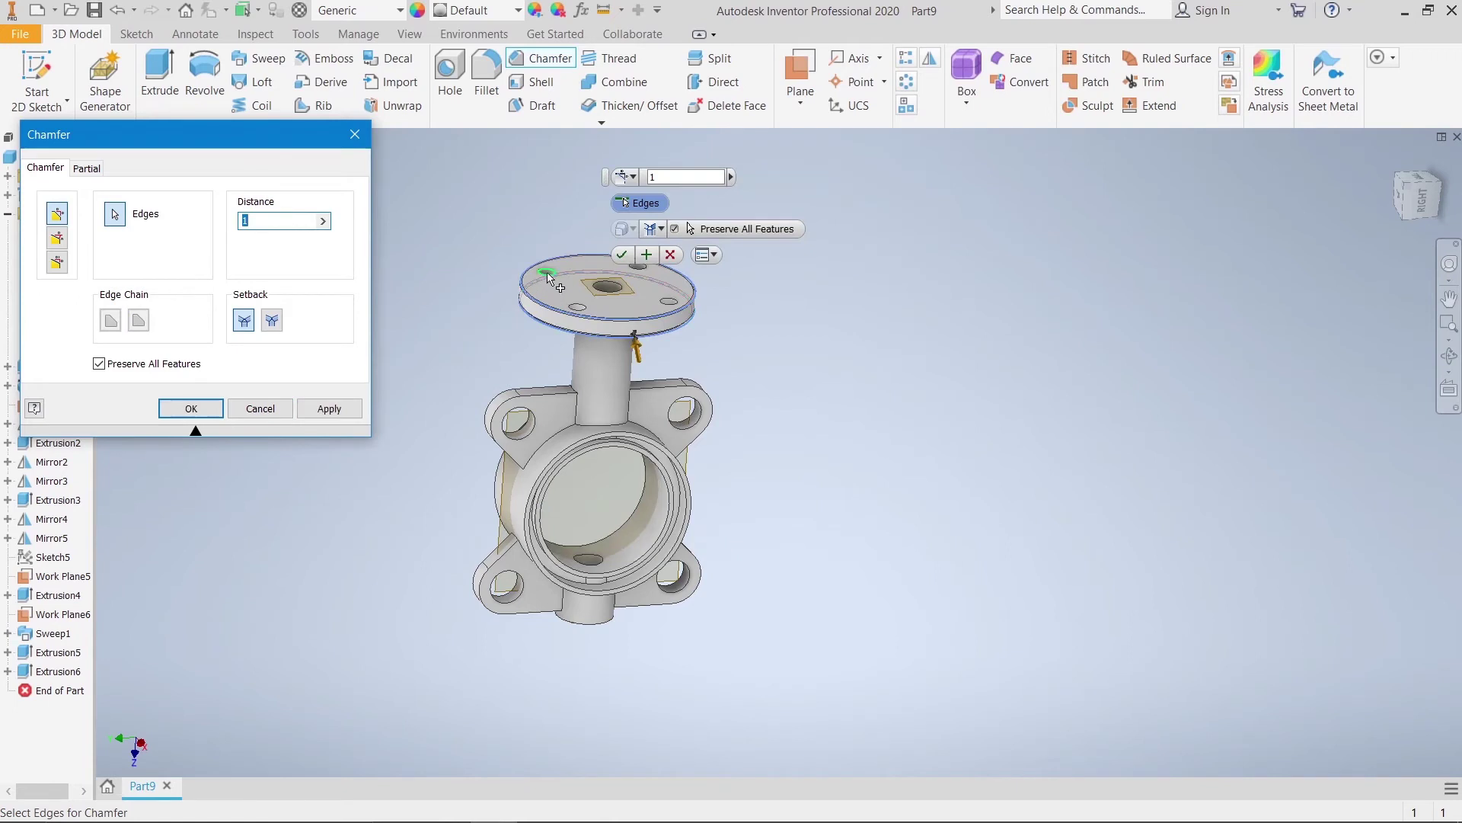
left_click(550, 276)
left_click(545, 291)
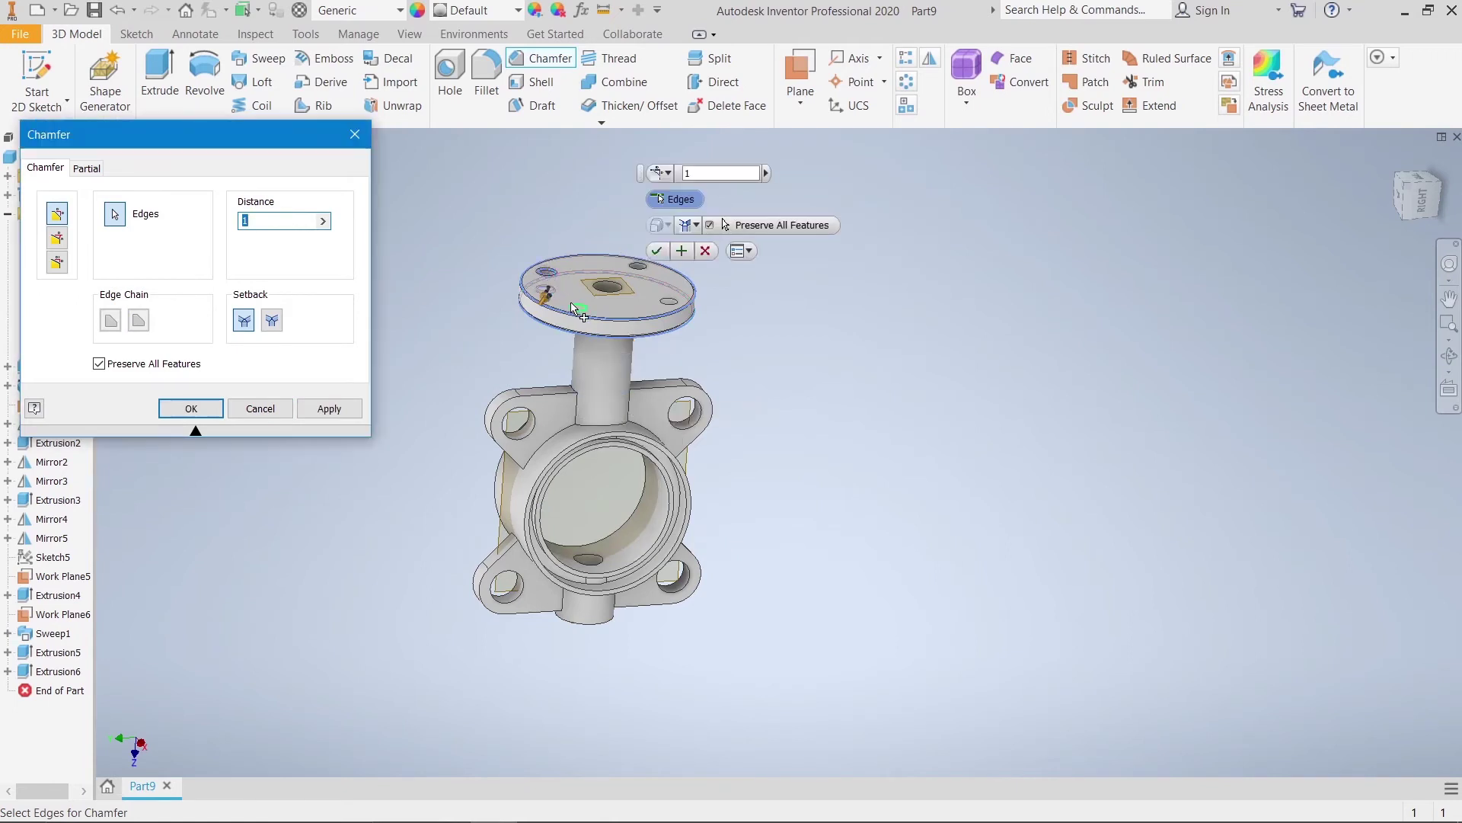
left_click(573, 308)
left_click(666, 295)
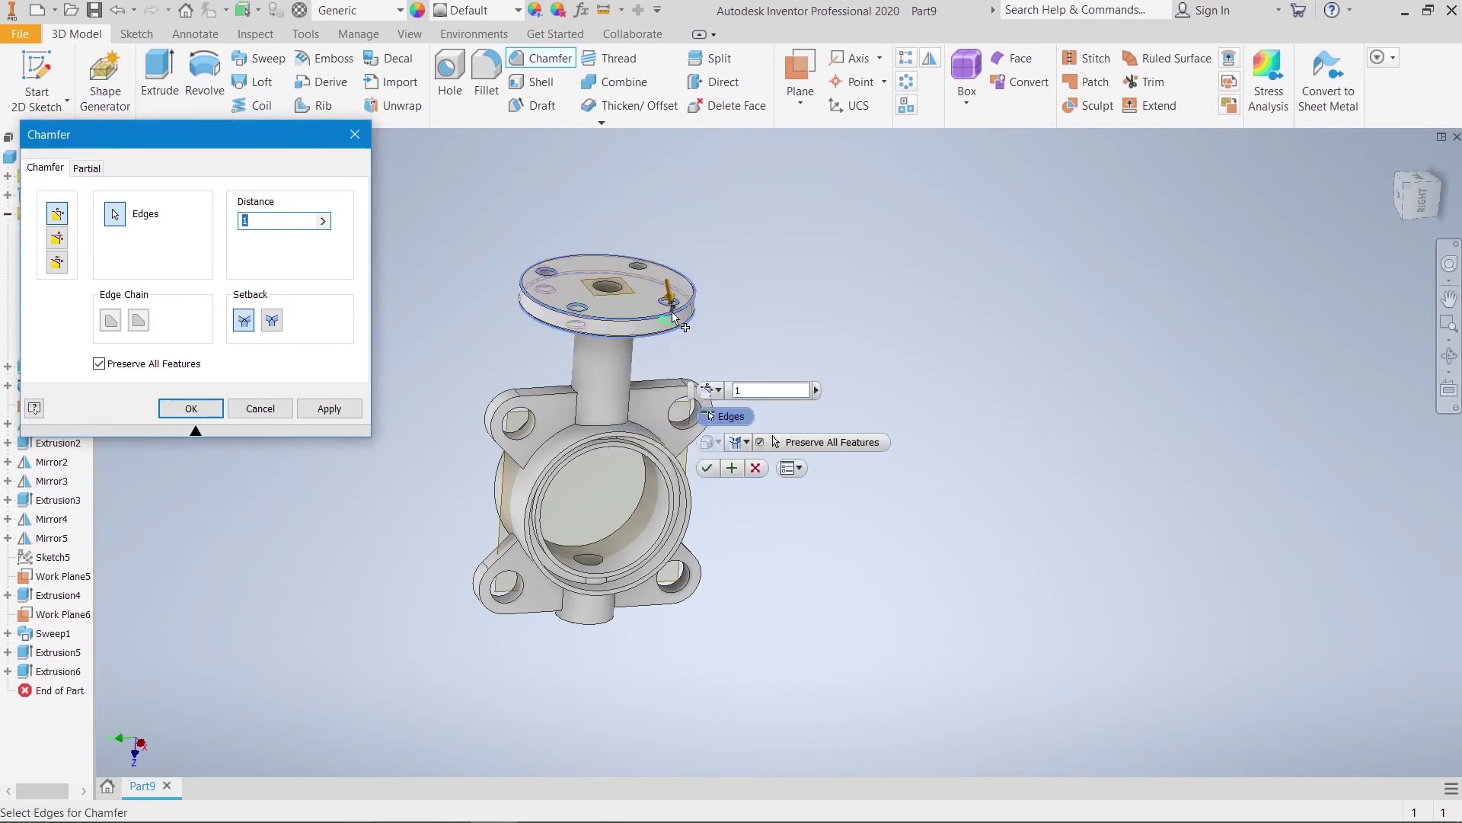
left_click(649, 269)
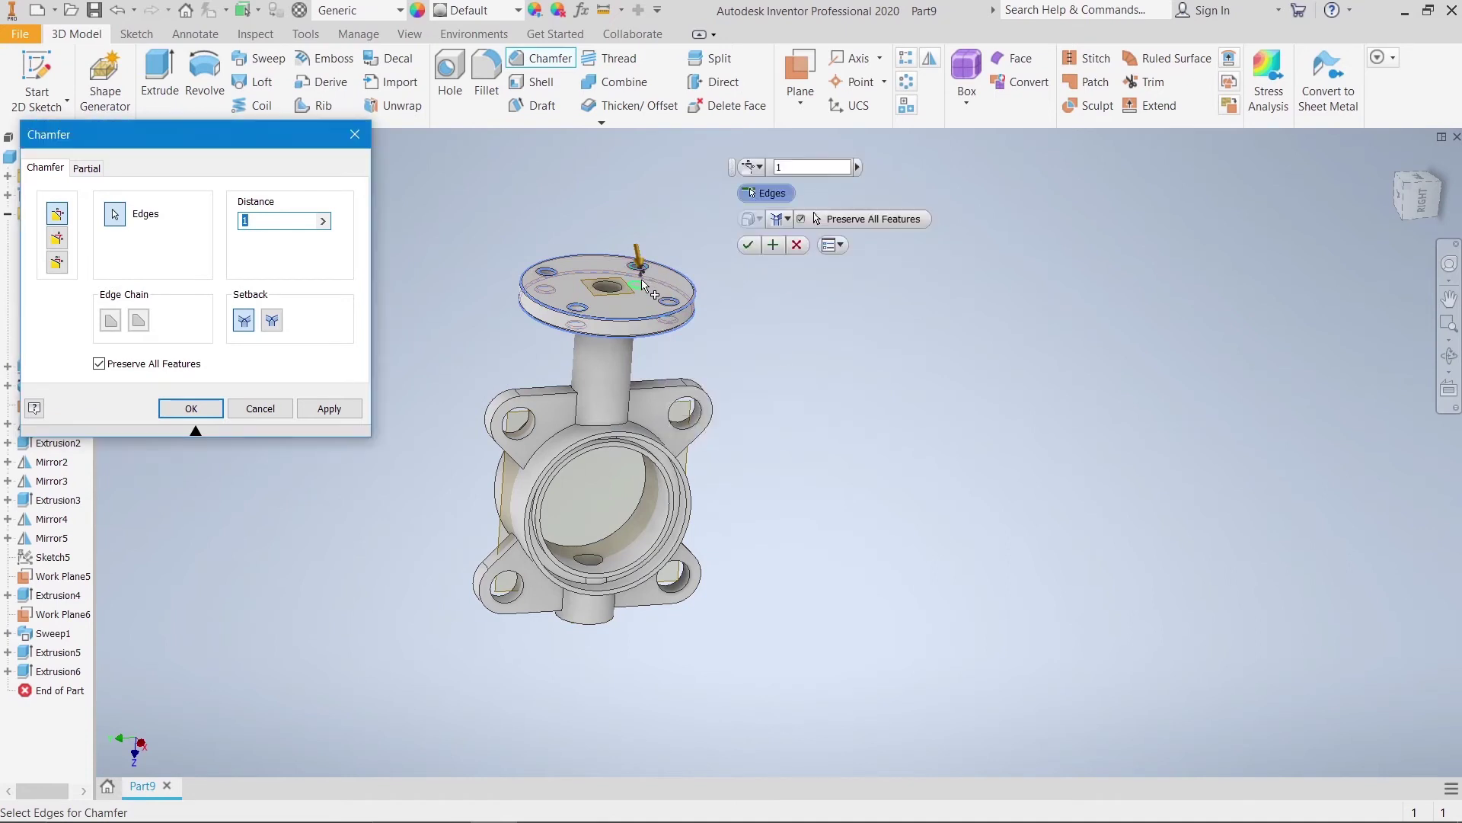
left_click(749, 251)
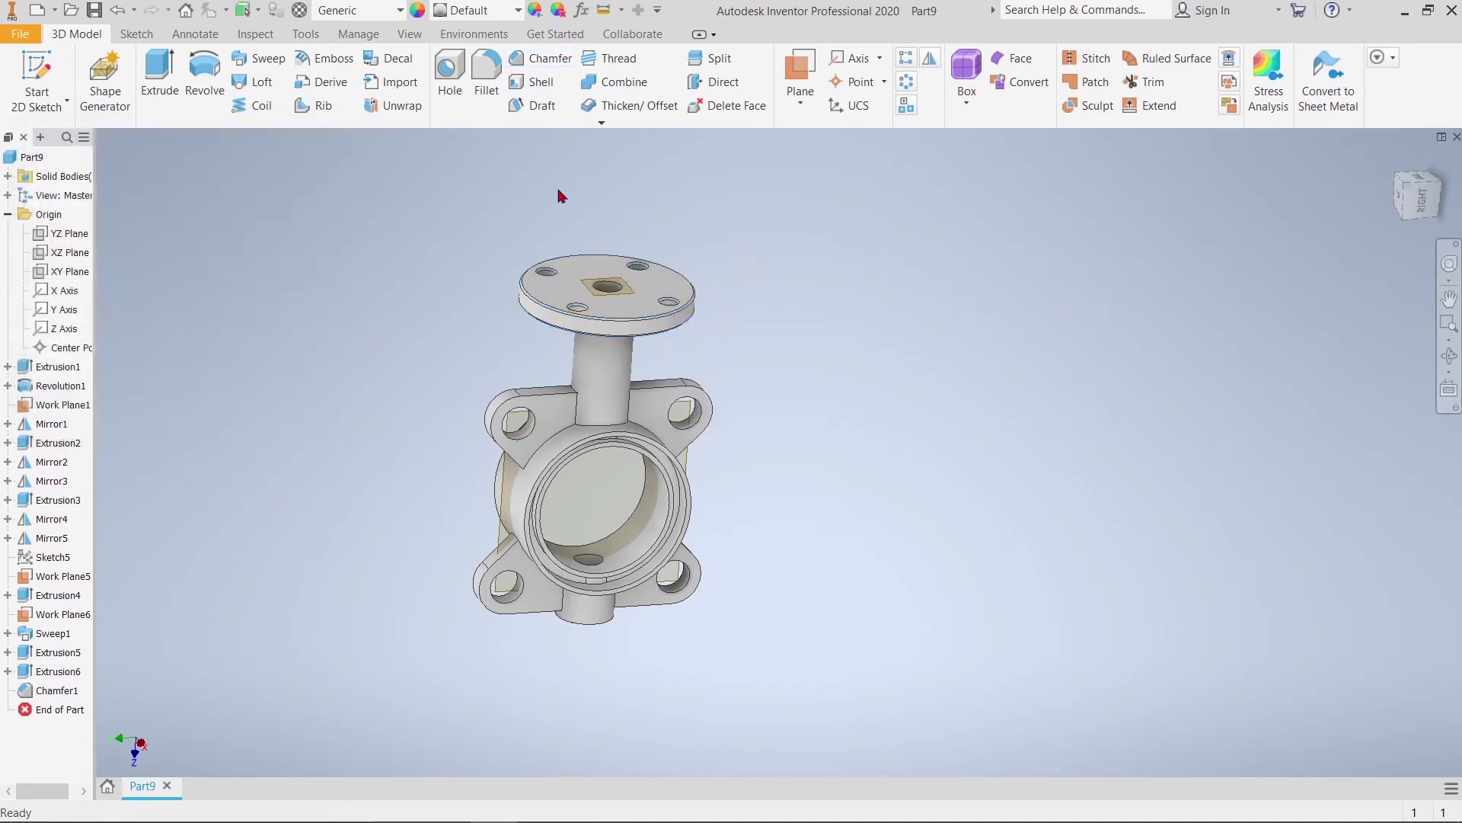
Begin a 2 mm fillet selecting the four front lug outlines
left_click(489, 84)
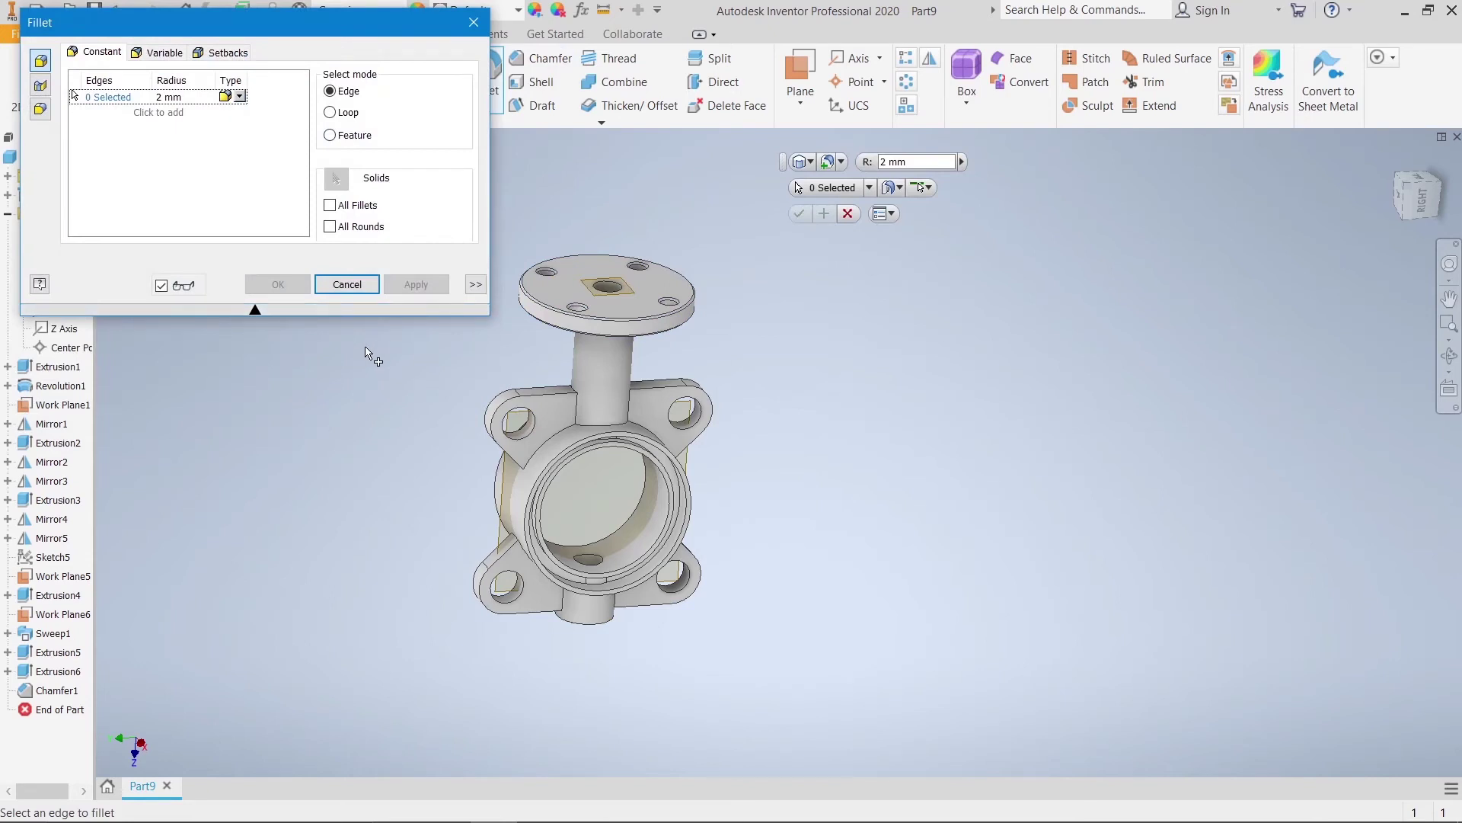
left_click(573, 431)
left_click(576, 412)
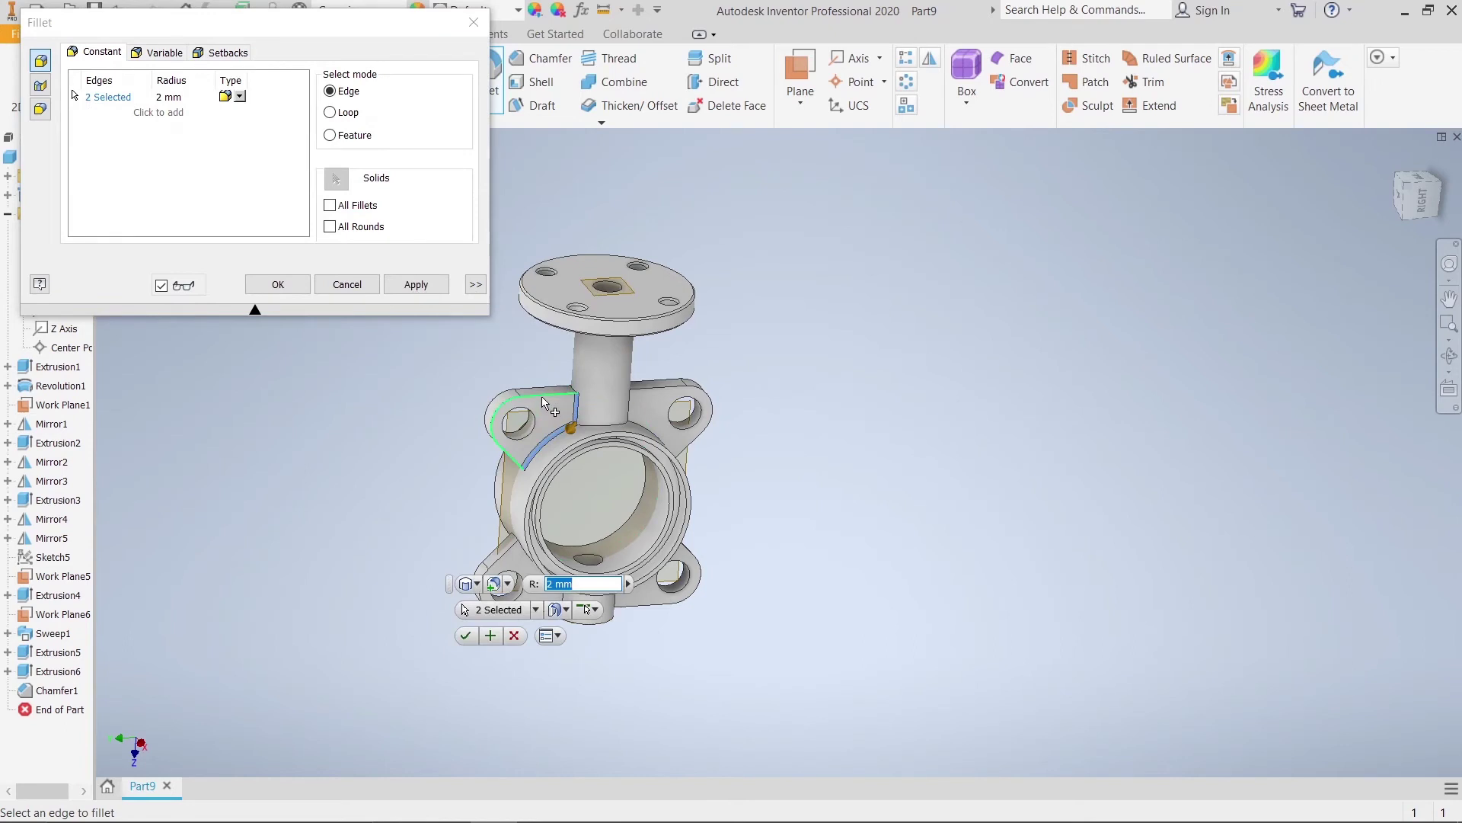
left_click(545, 404)
left_click(644, 432)
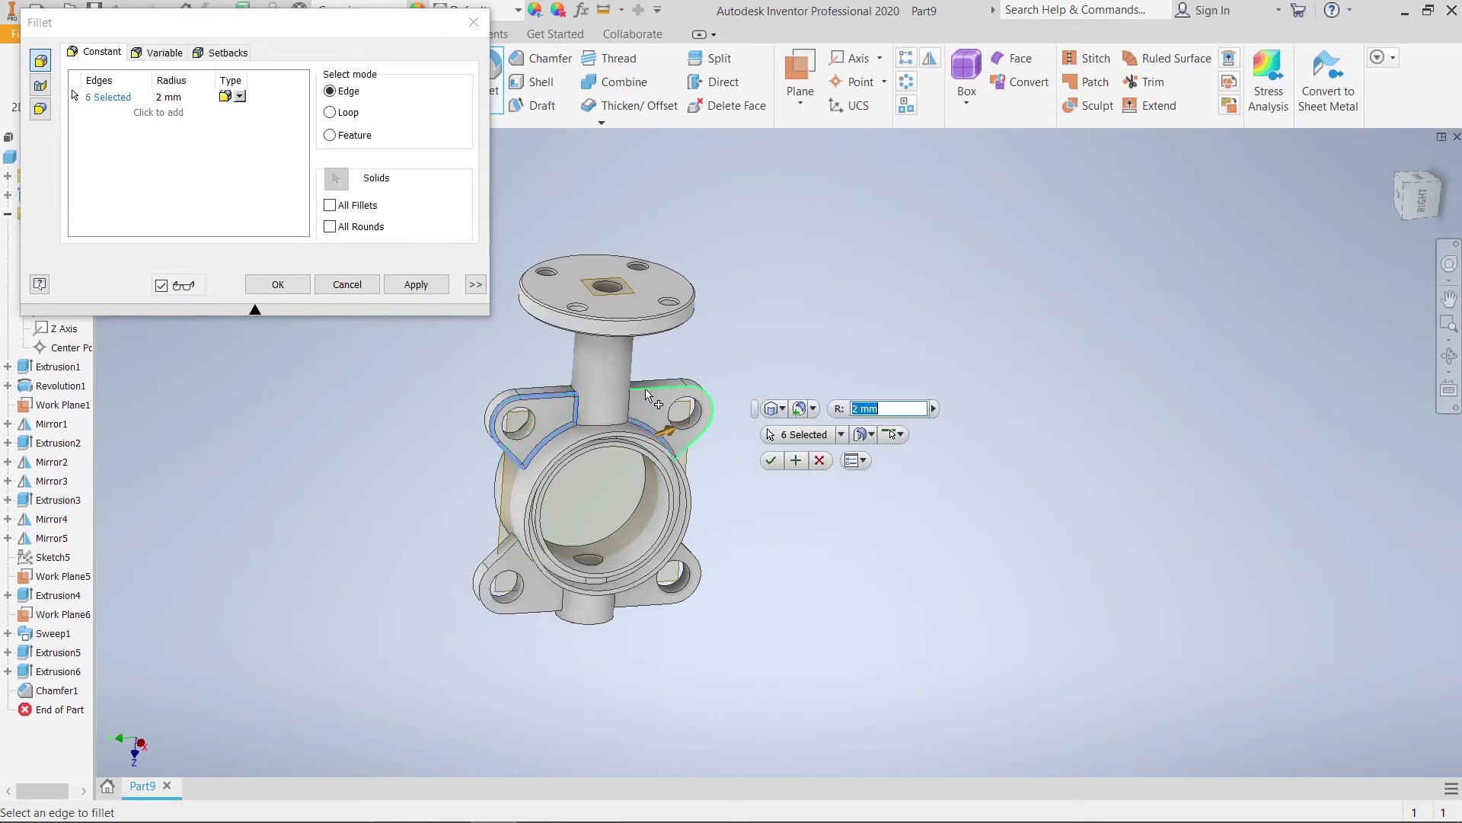
middle_click_drag(807, 439, 793, 168)
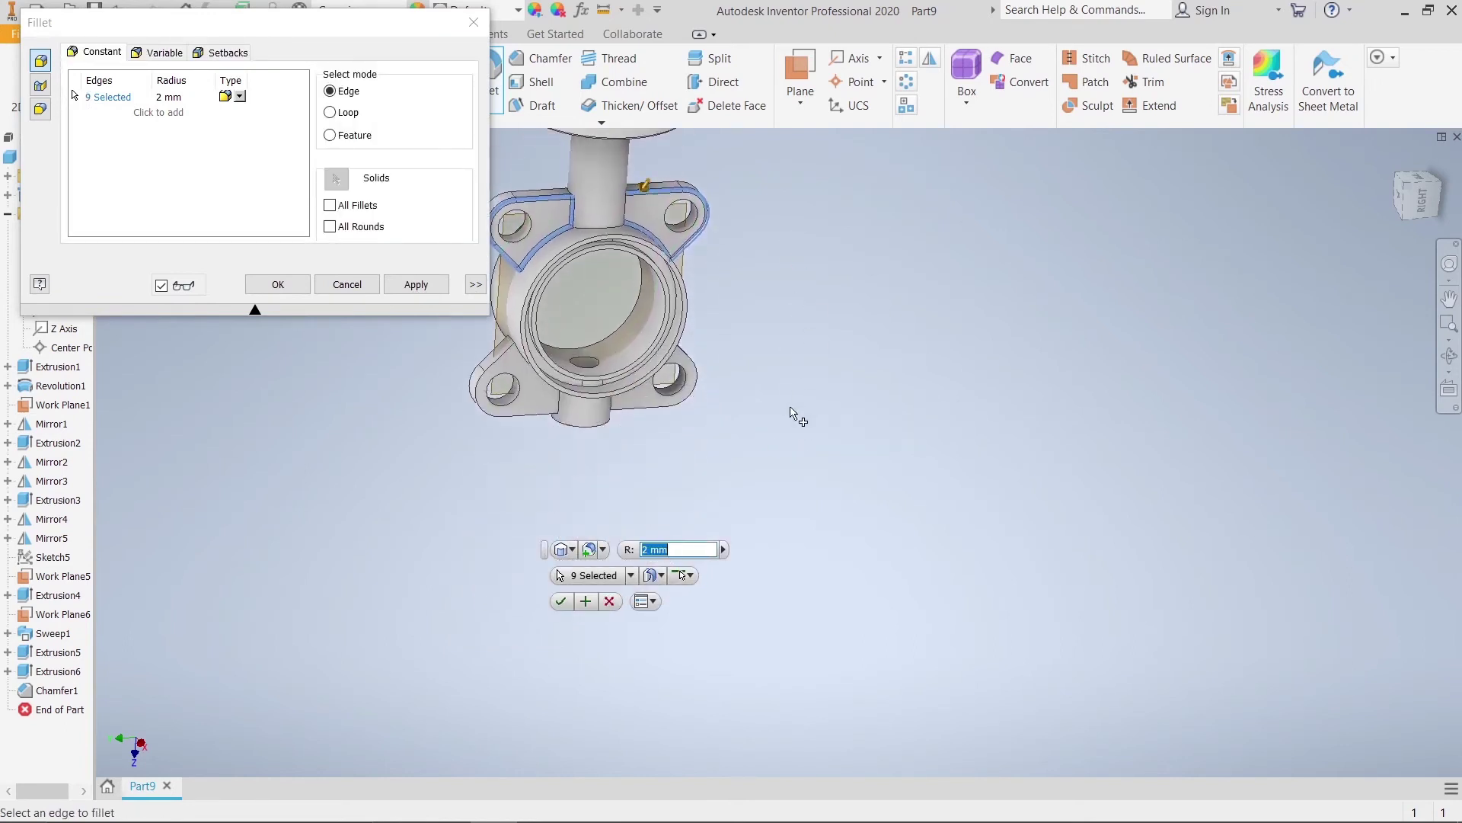
left_click(534, 417)
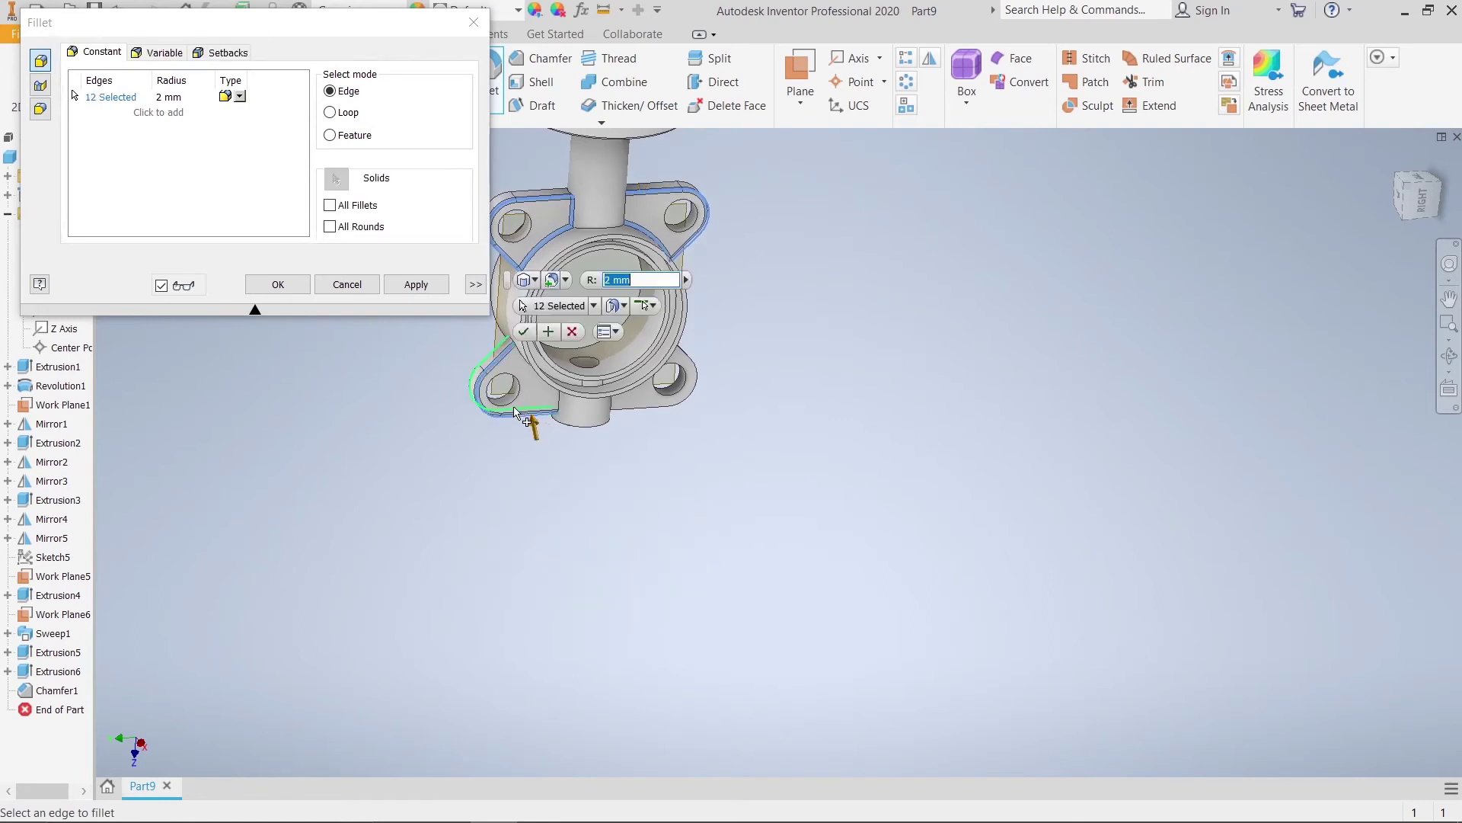
left_click(472, 391)
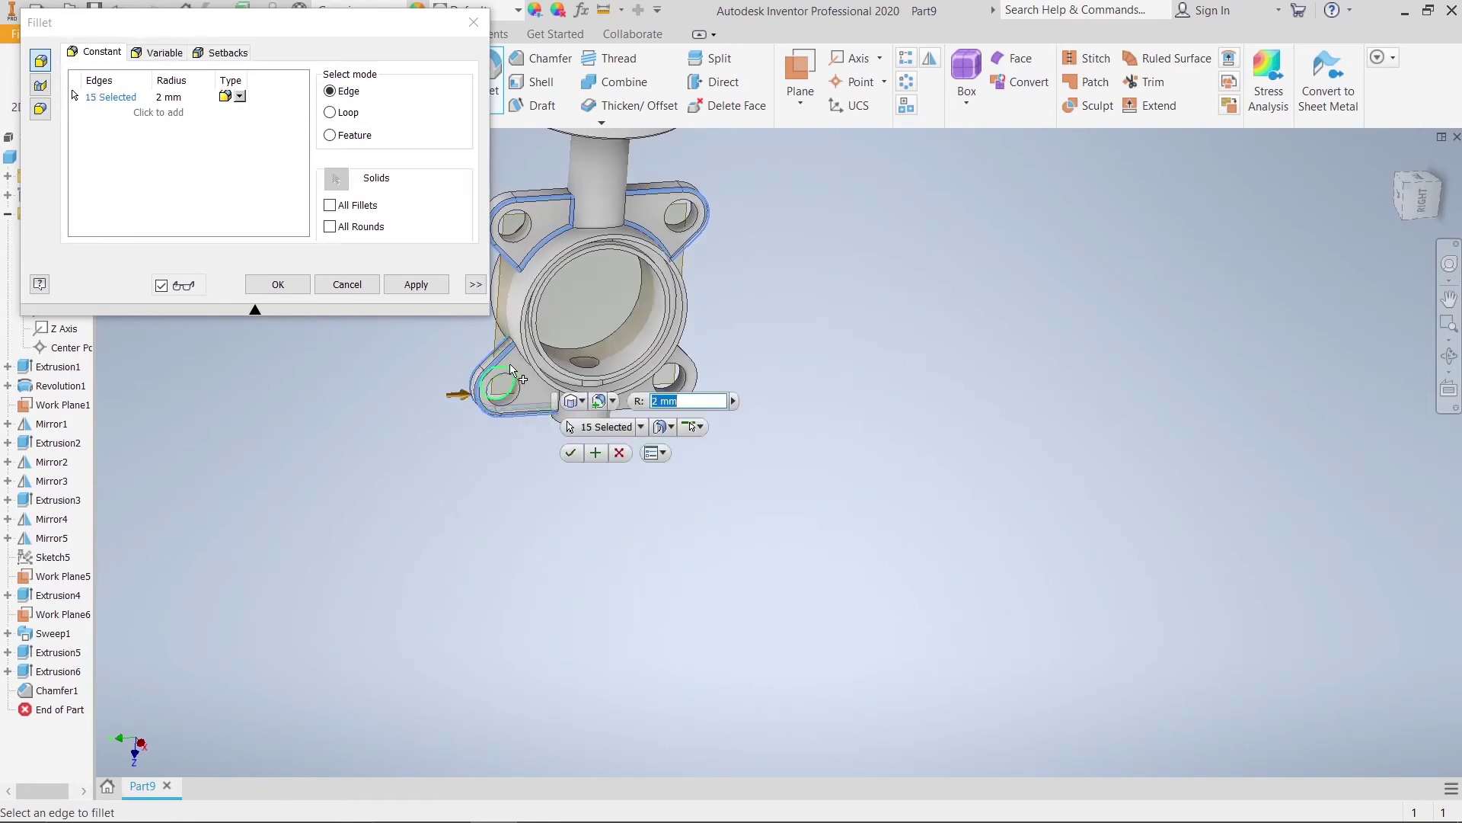
left_click(529, 371)
middle_click_drag(775, 349, 751, 386)
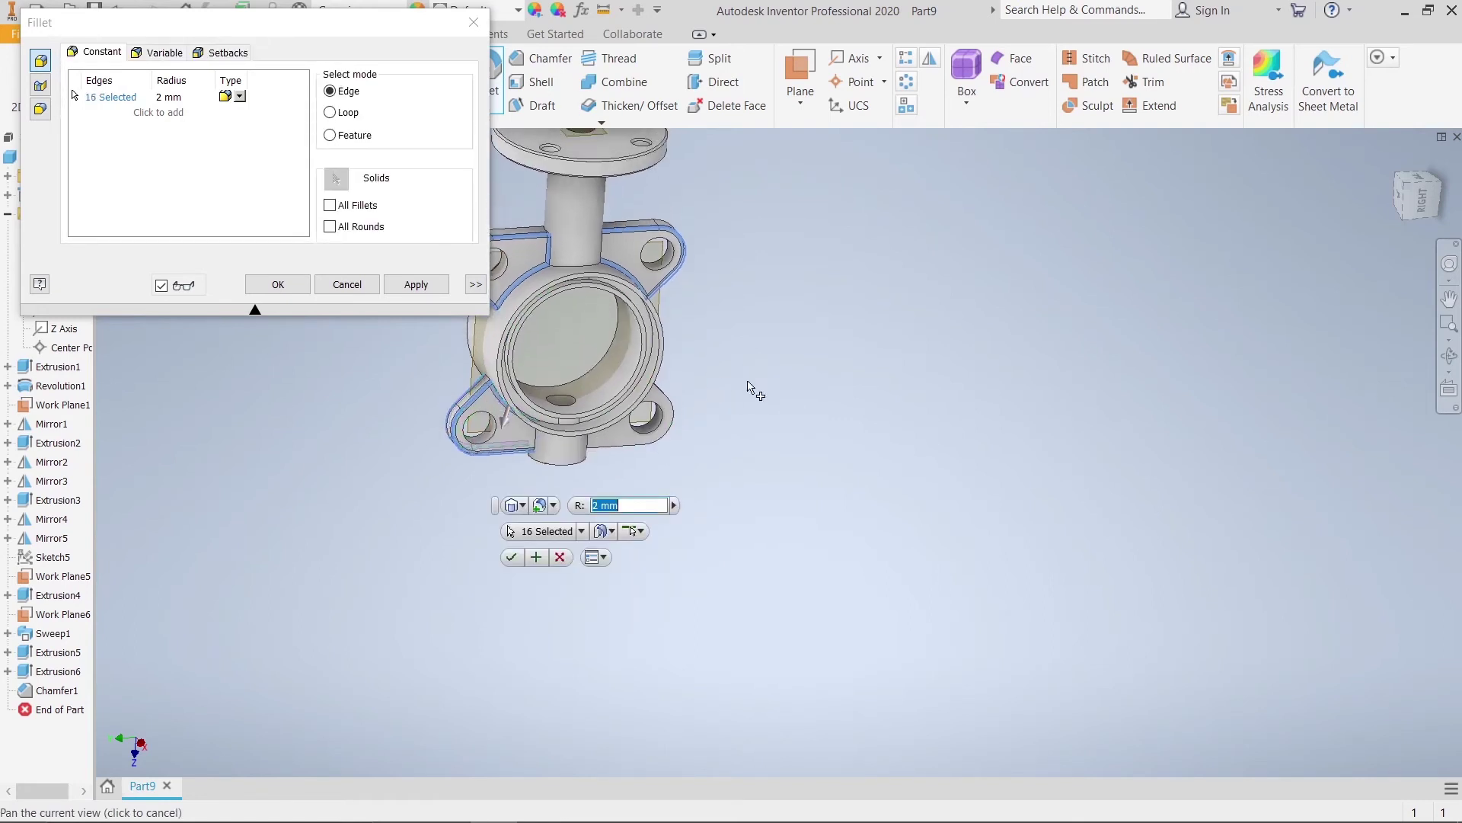
left_click(673, 429)
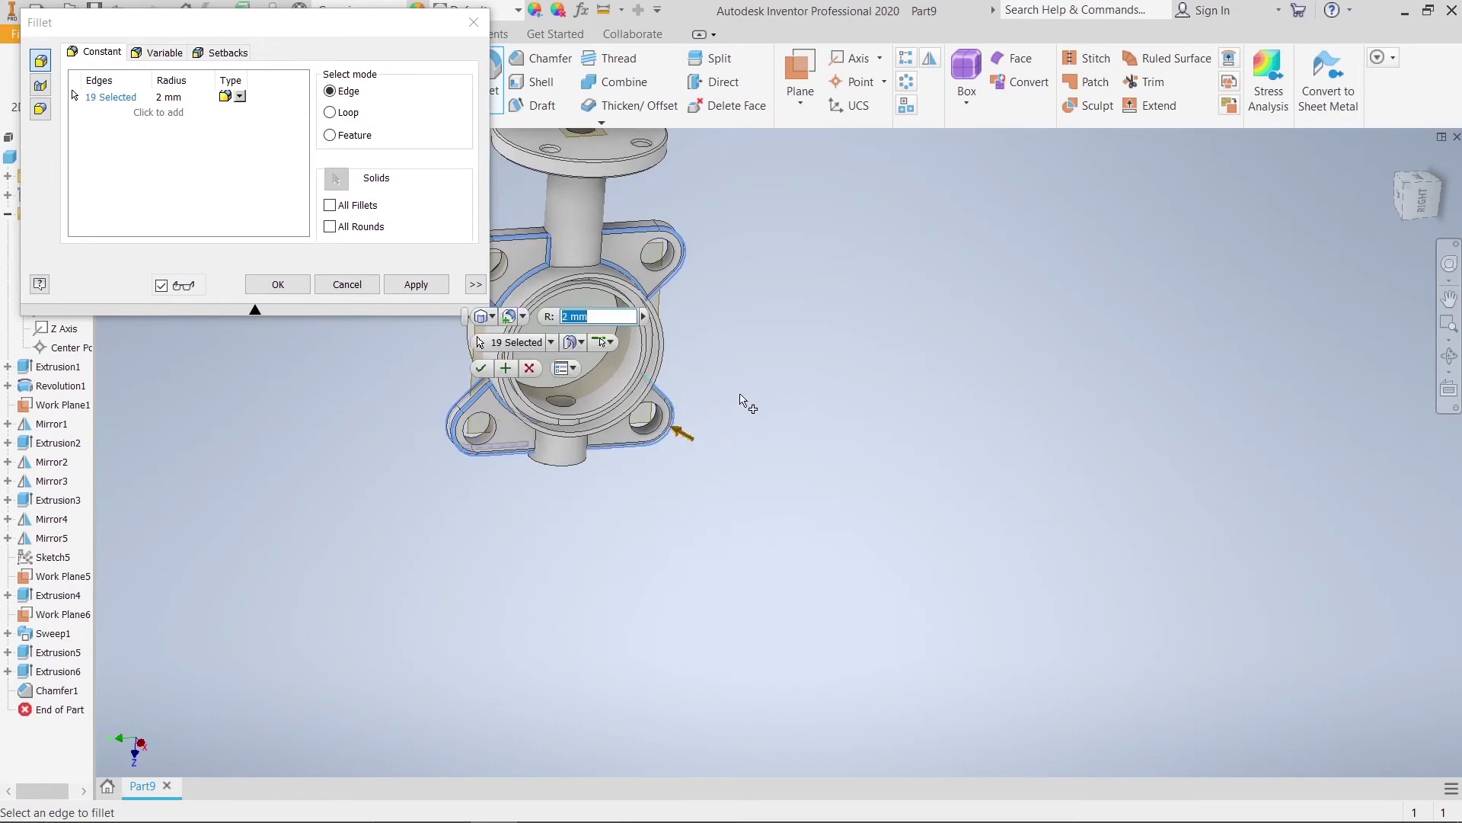
Add the right, left and bottom lug edges on the back to the fillet
scroll(748, 359, "down", 2)
scroll(852, 428, "down", 2)
scroll(1079, 506, "down", 2)
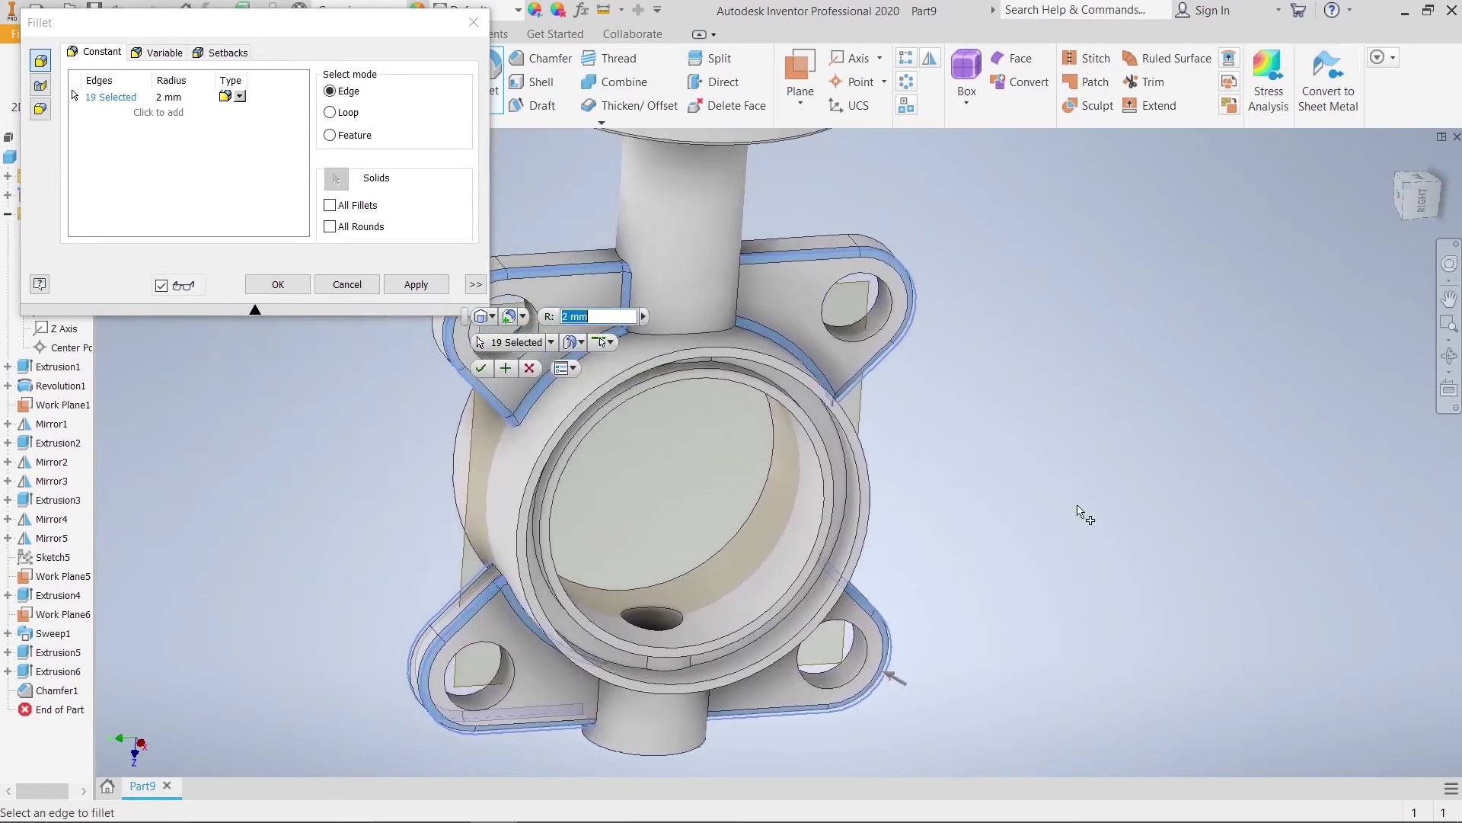
scroll(1078, 507, "up", 3)
middle_click_drag(1077, 506, 1031, 584, "shift")
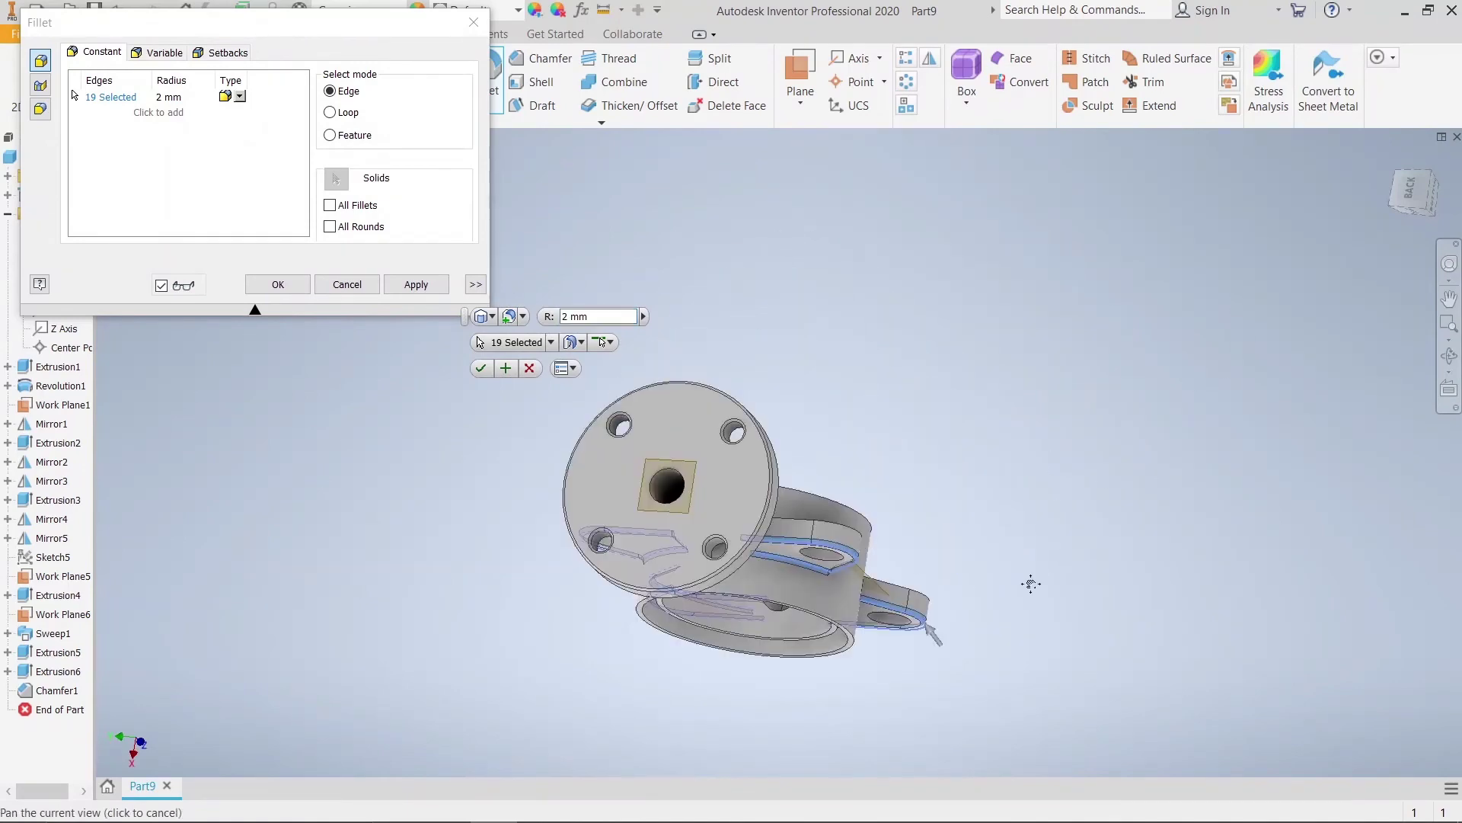
mouse_move(1077, 418)
middle_mouse_down("shift")
mouse_move(1051, 480)
mouse_move(1021, 324)
middle_mouse_up("shift")
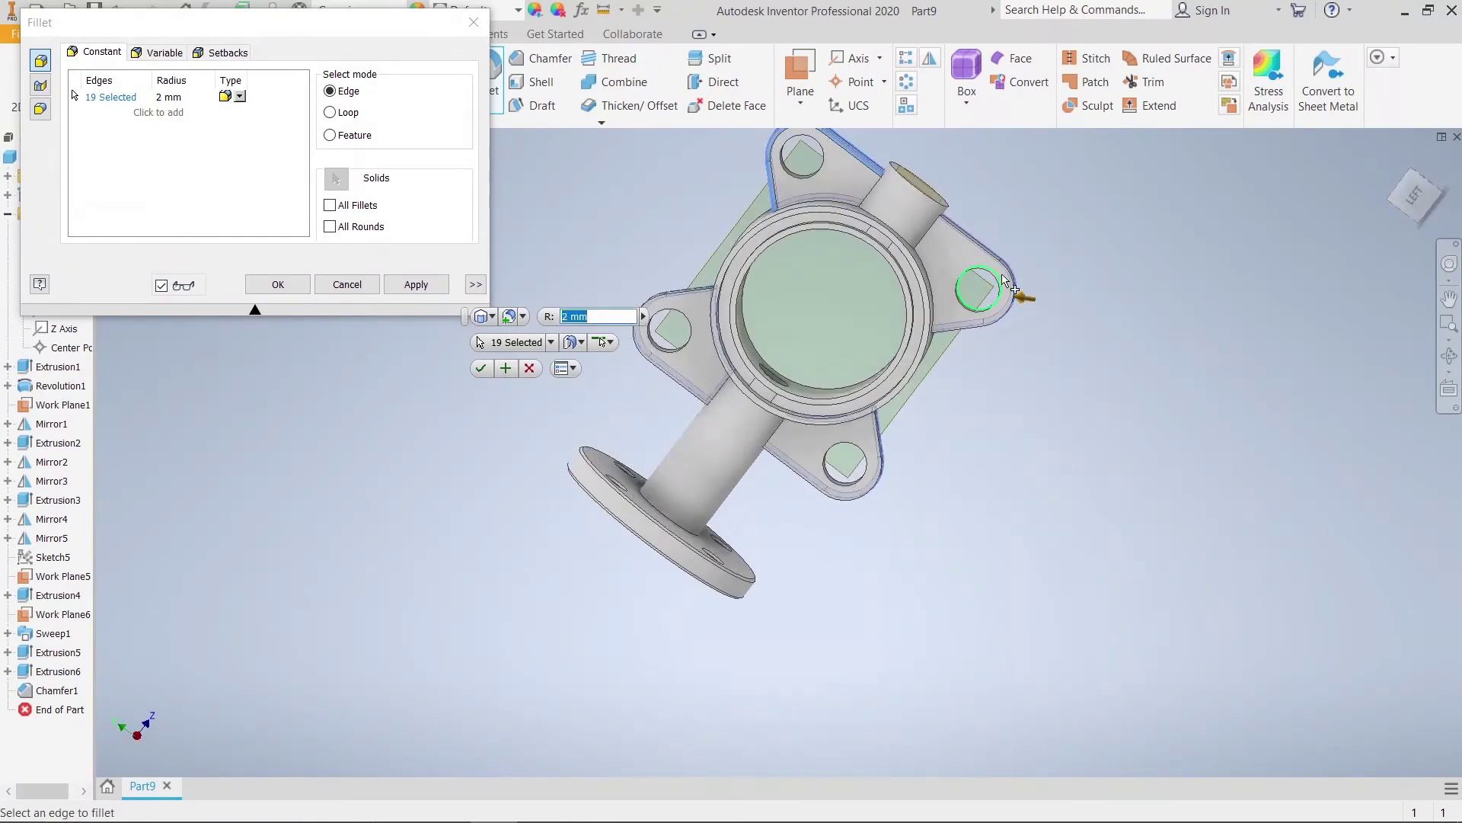
left_click(1006, 282)
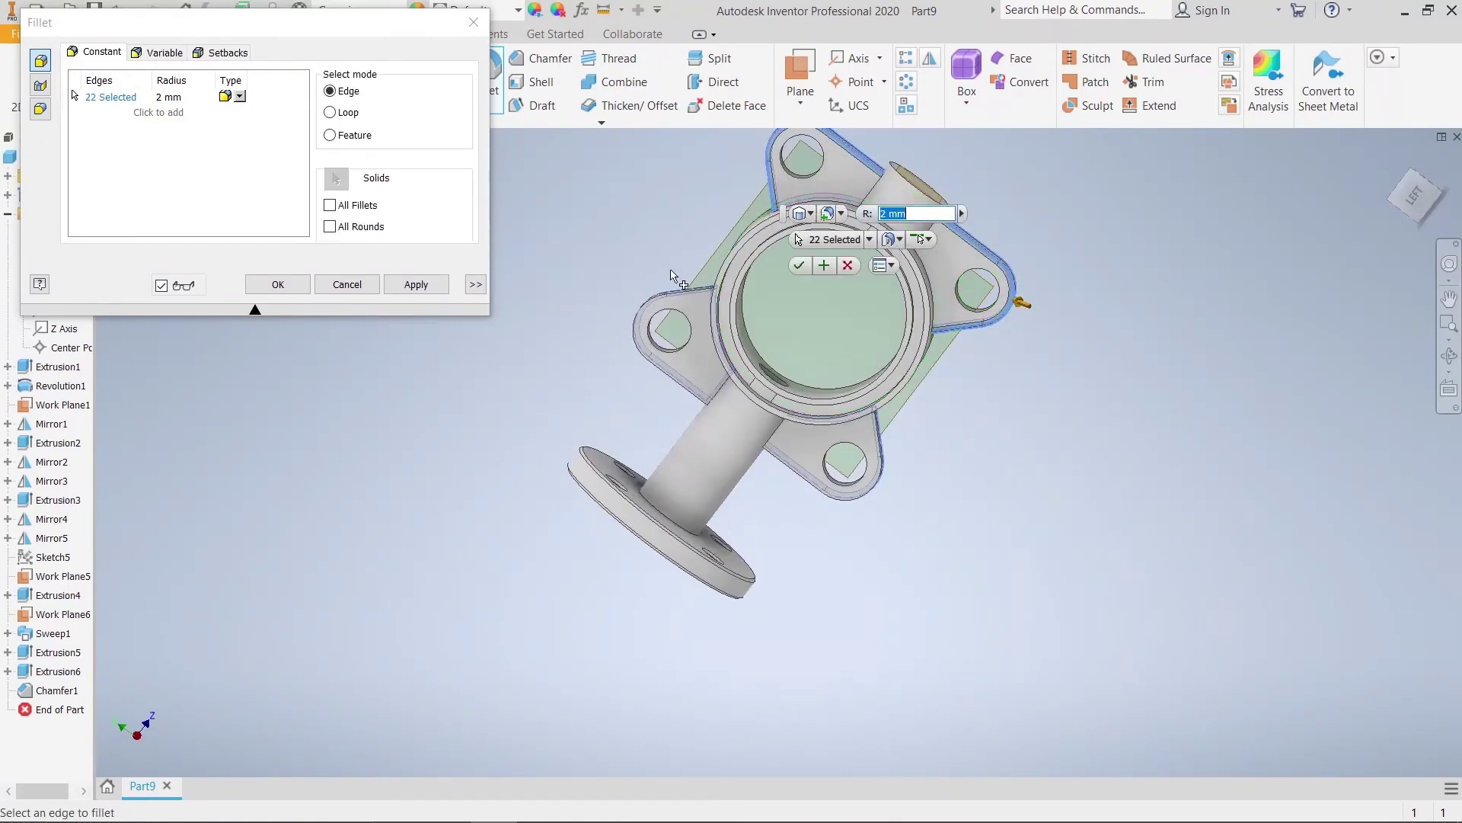
left_click(672, 295)
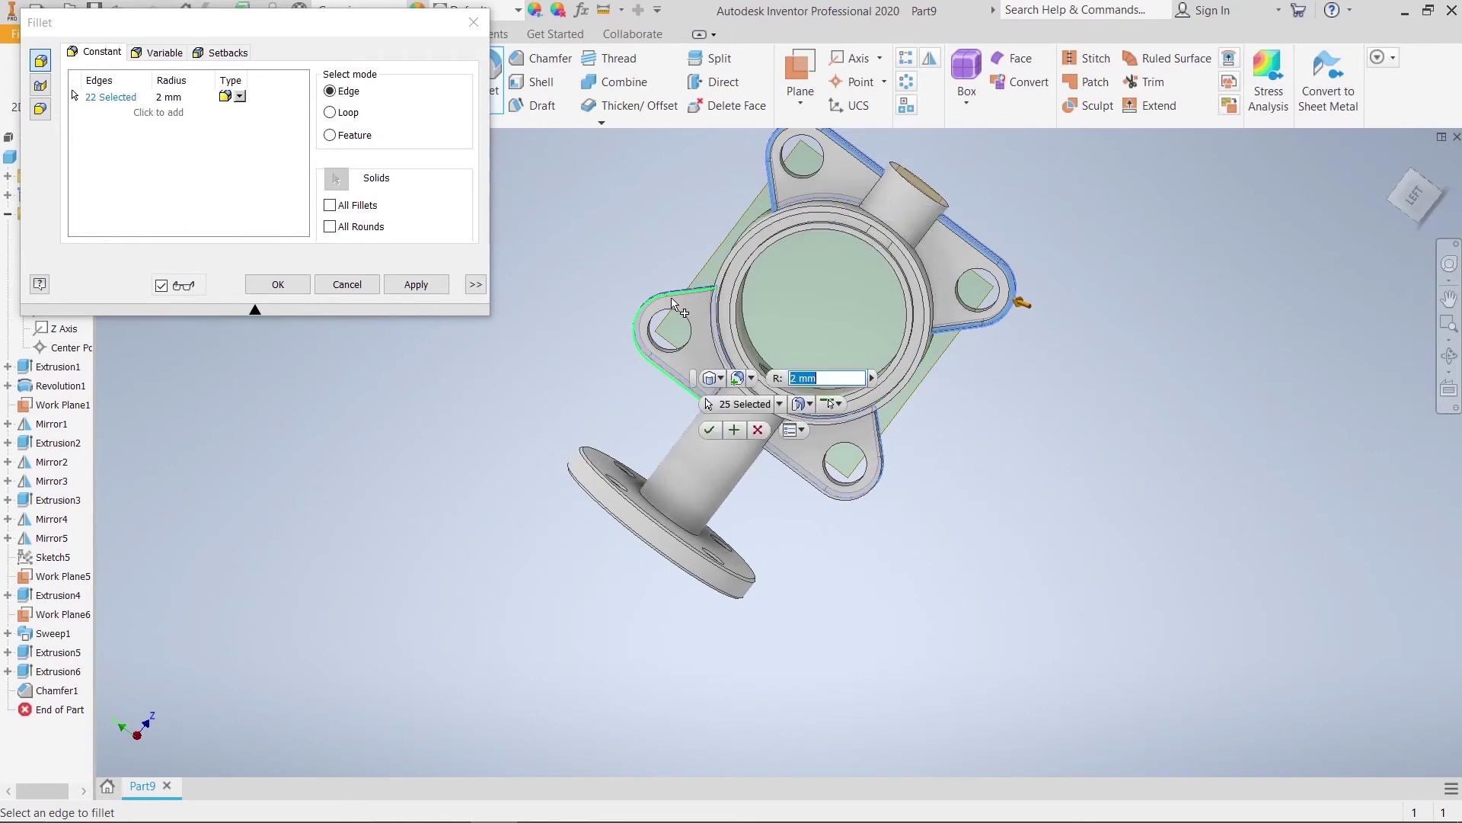
left_click(798, 478)
Add the edges where the lugs meet the stem and stem boss
mouse_move(1094, 440)
middle_mouse_down("shift")
mouse_move(952, 479)
mouse_move(1015, 451)
middle_mouse_up("shift")
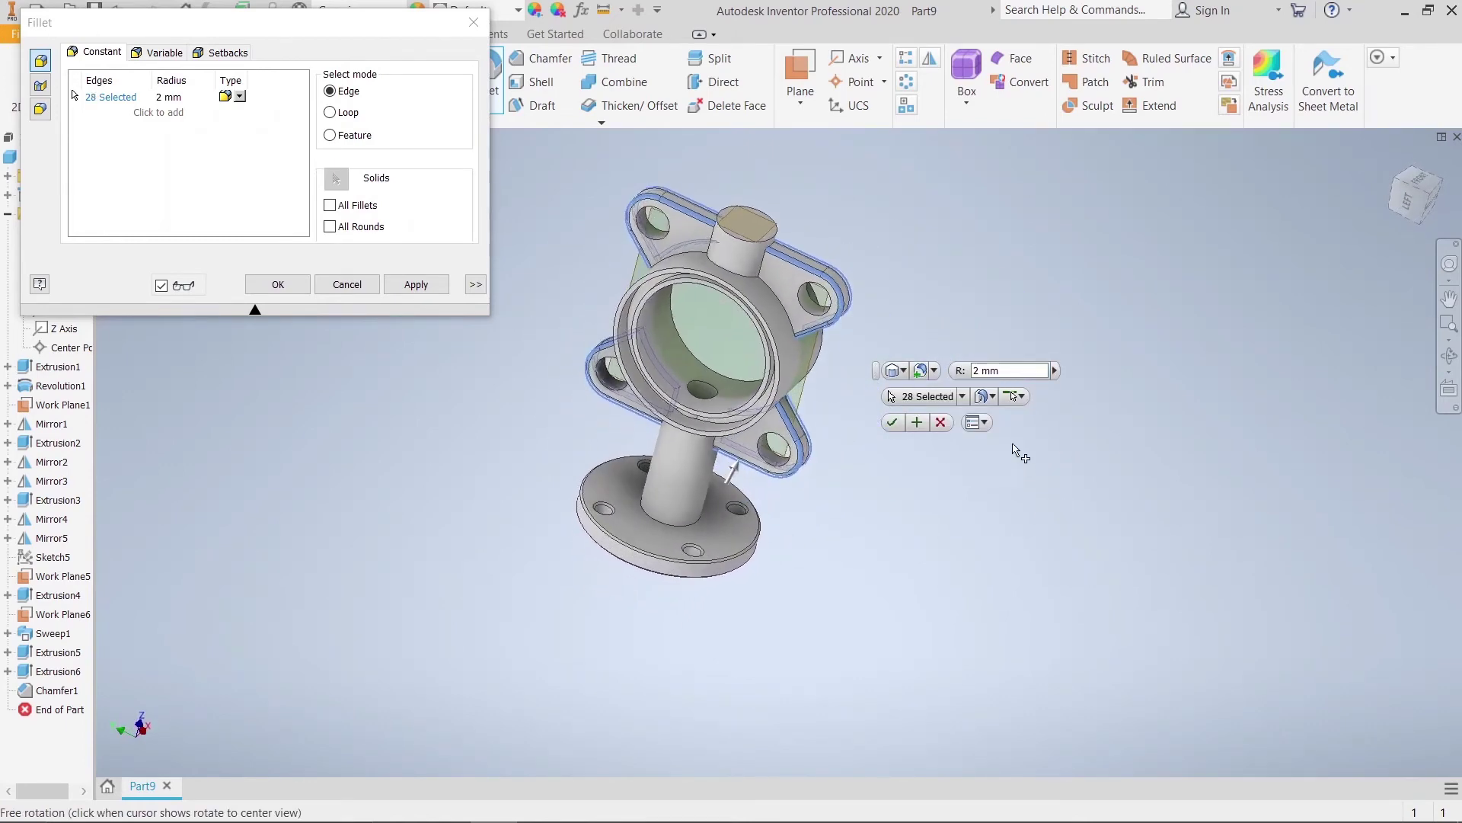
left_click(764, 276)
left_click(774, 291)
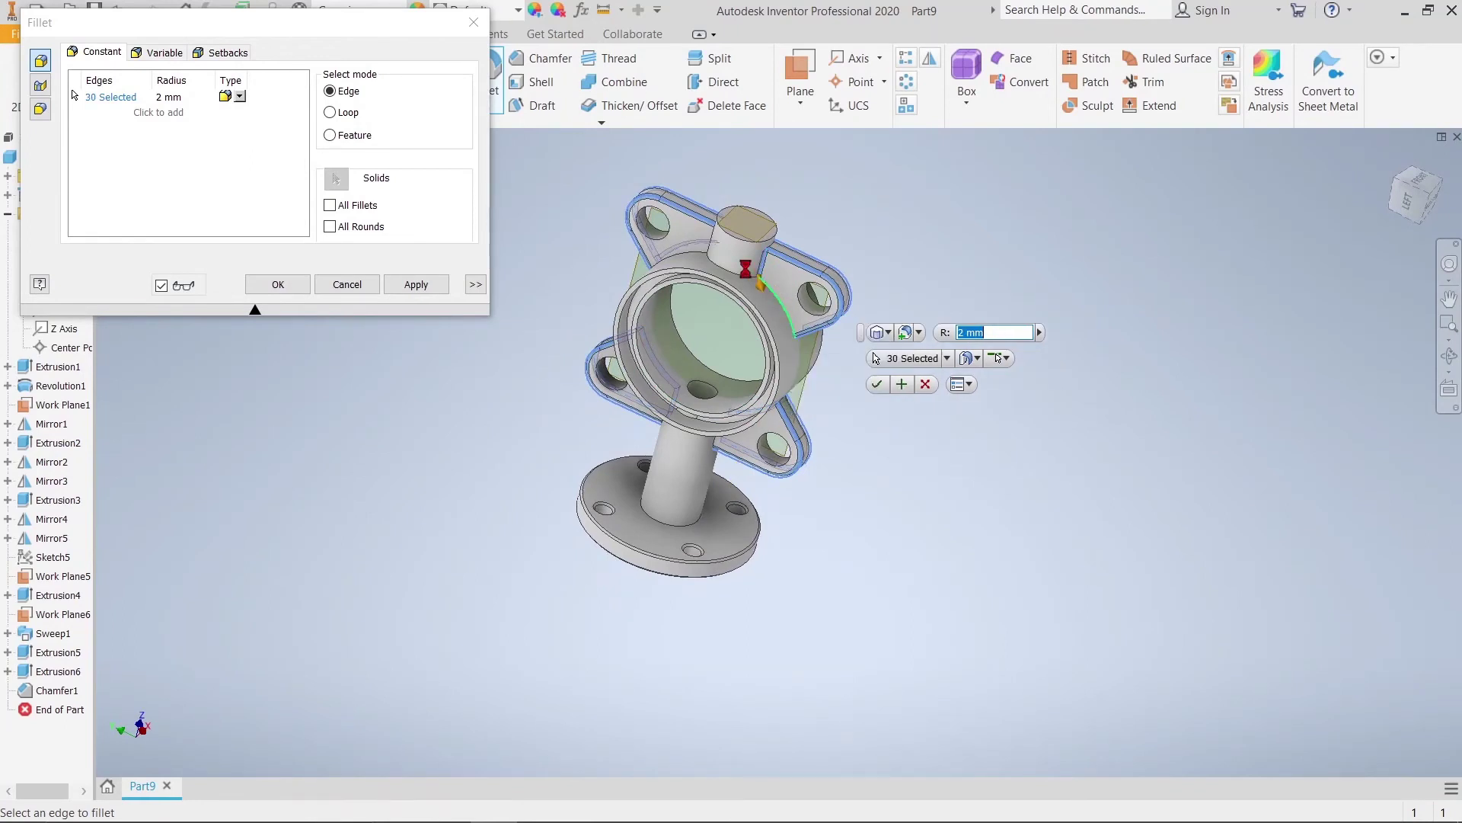
left_click(693, 261)
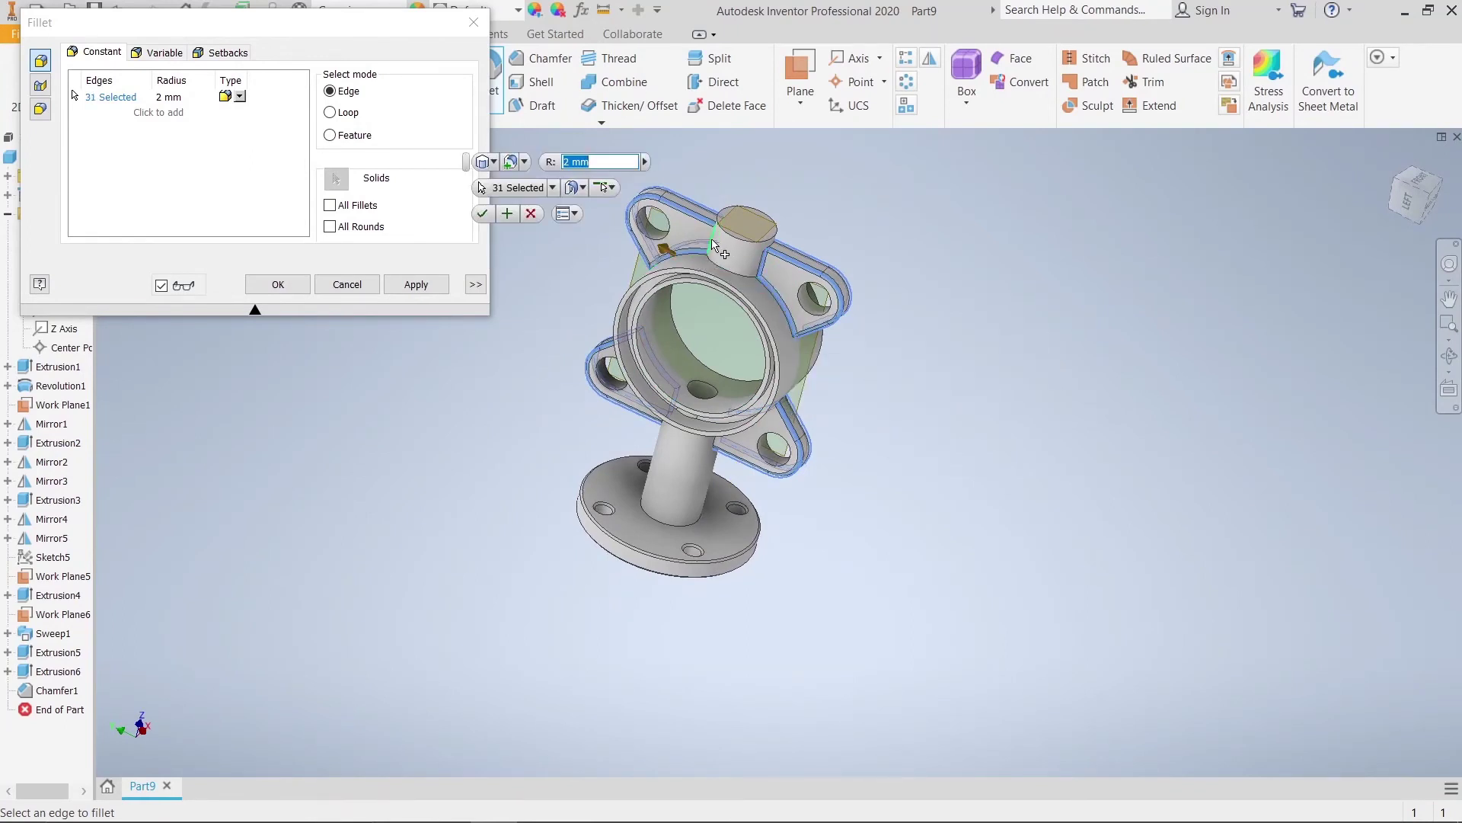
left_click(718, 250)
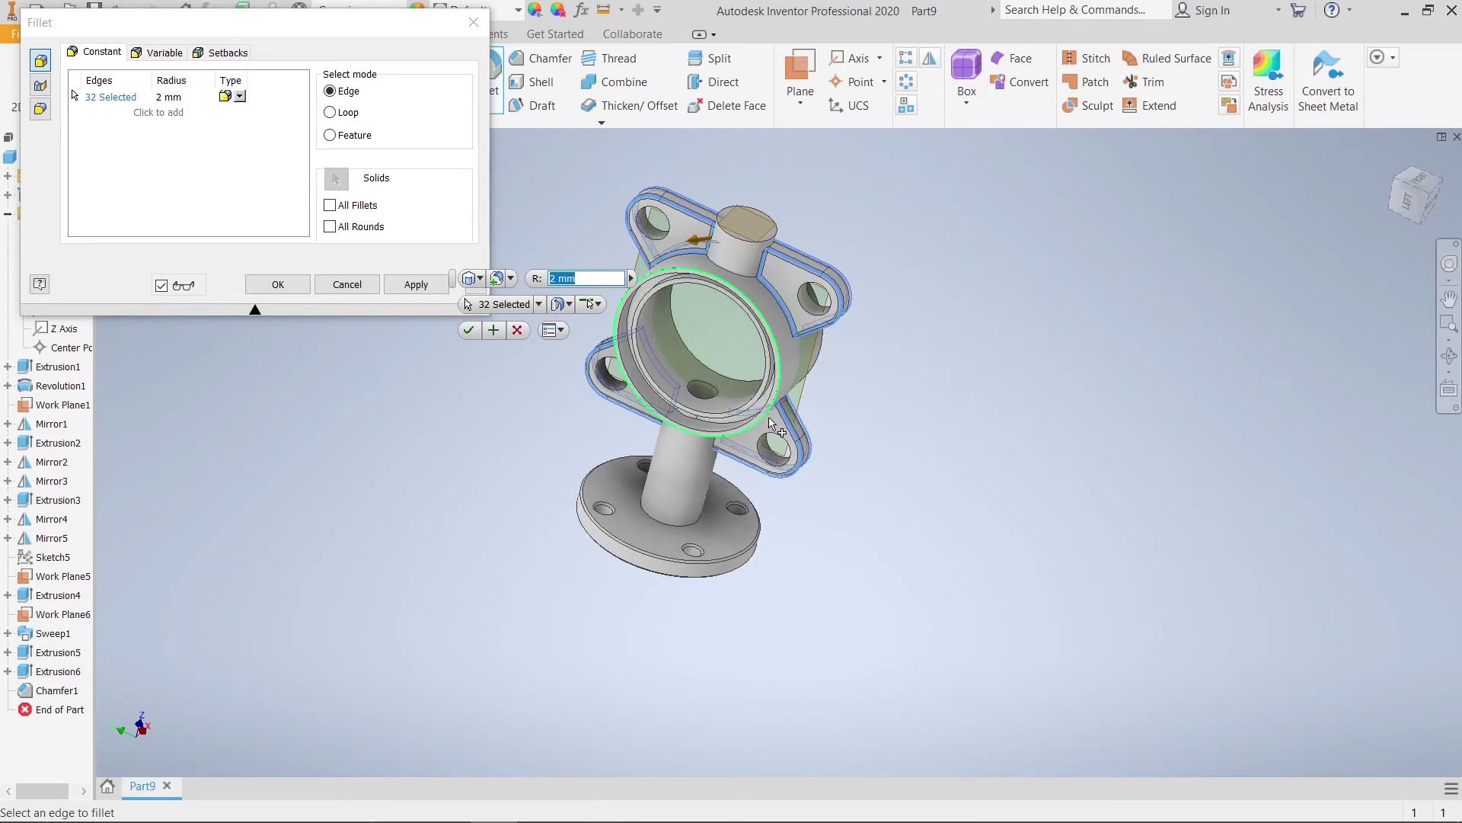
scroll(756, 438, "down", 5)
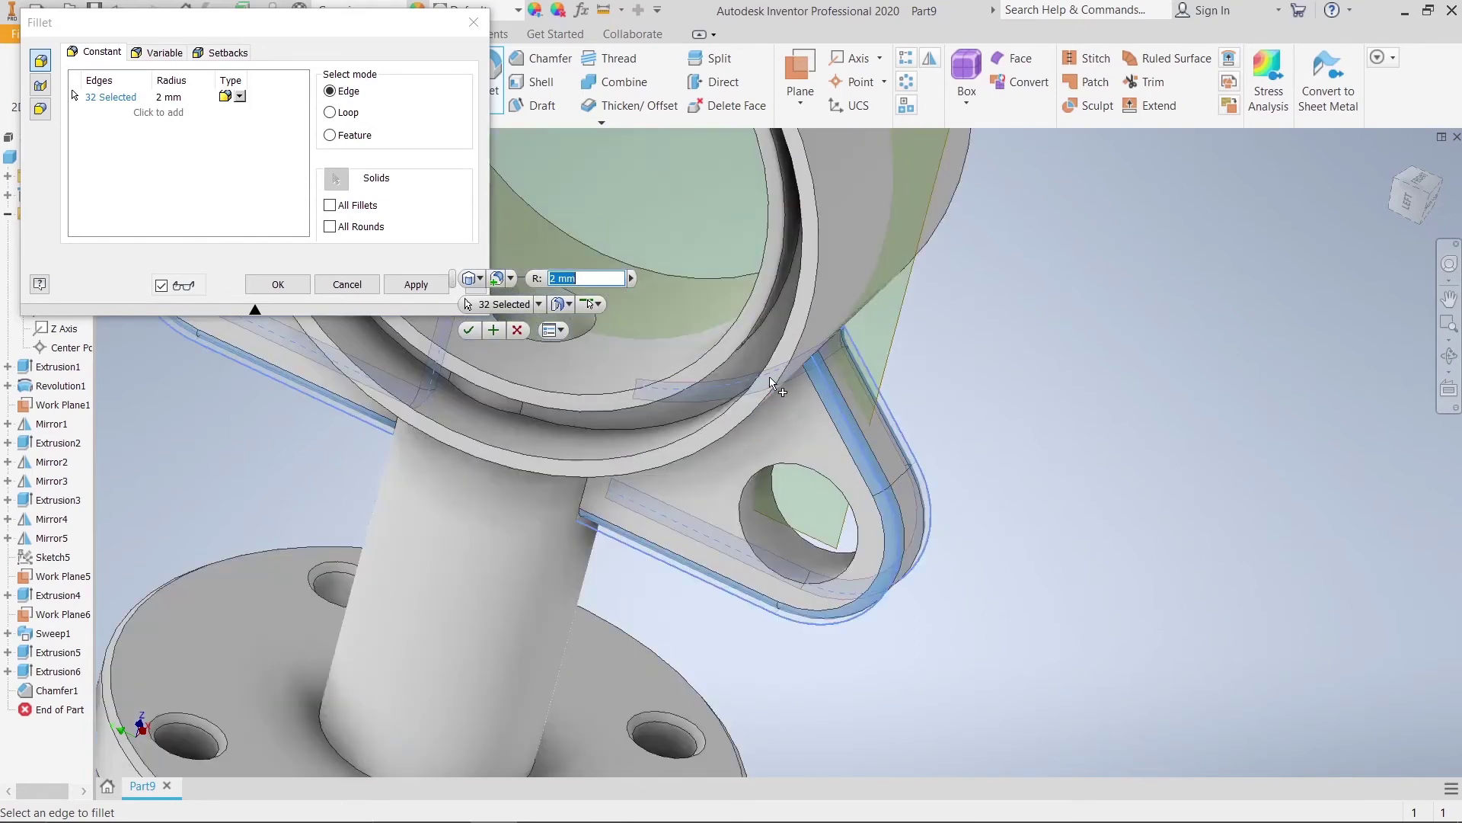
scroll(960, 438, "up", 3)
scroll(960, 438, "up", 3)
mouse_move(1062, 523)
middle_mouse_down("shift")
mouse_move(1068, 431)
mouse_move(1064, 447)
middle_mouse_up("shift")
scroll(1021, 419, "down", 3)
scroll(996, 402, "down", 2)
middle_click_drag(996, 402, 1179, 538)
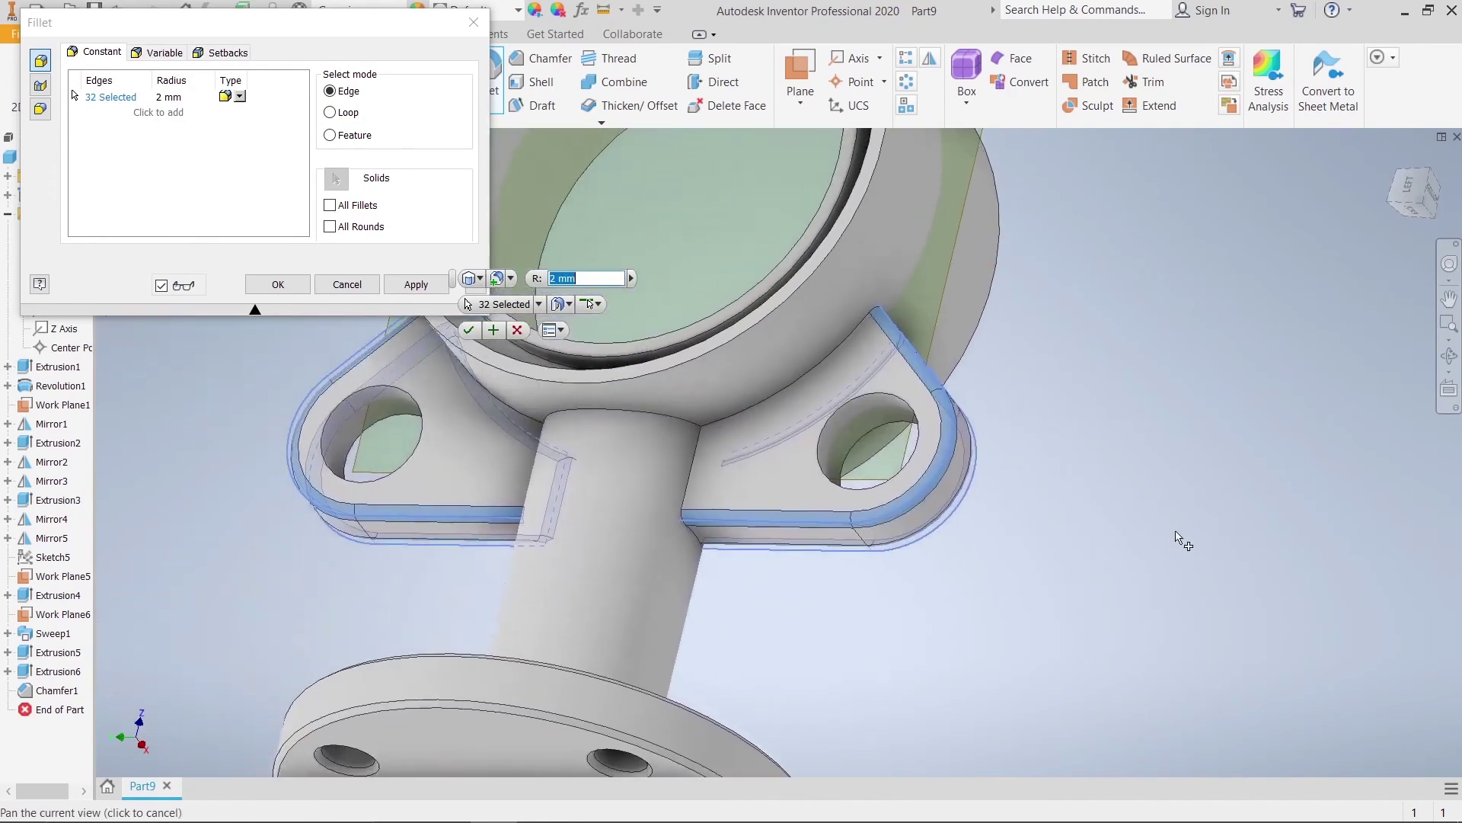
Add the two arc edges by the hub and apply the 2 mm fillet to all 34 edges
left_click(817, 361)
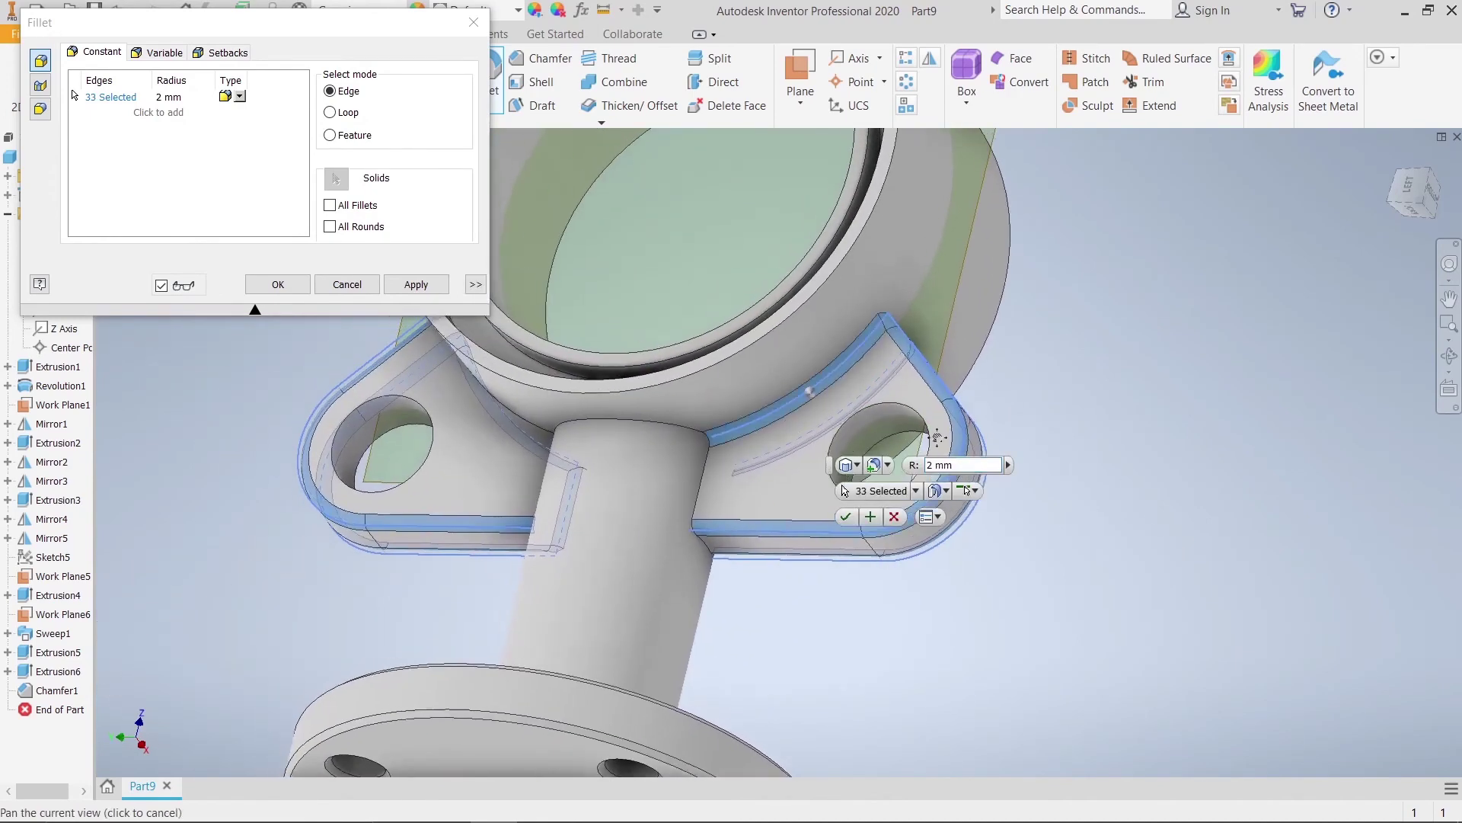
middle_click_drag(939, 438, 875, 441)
left_click(817, 425)
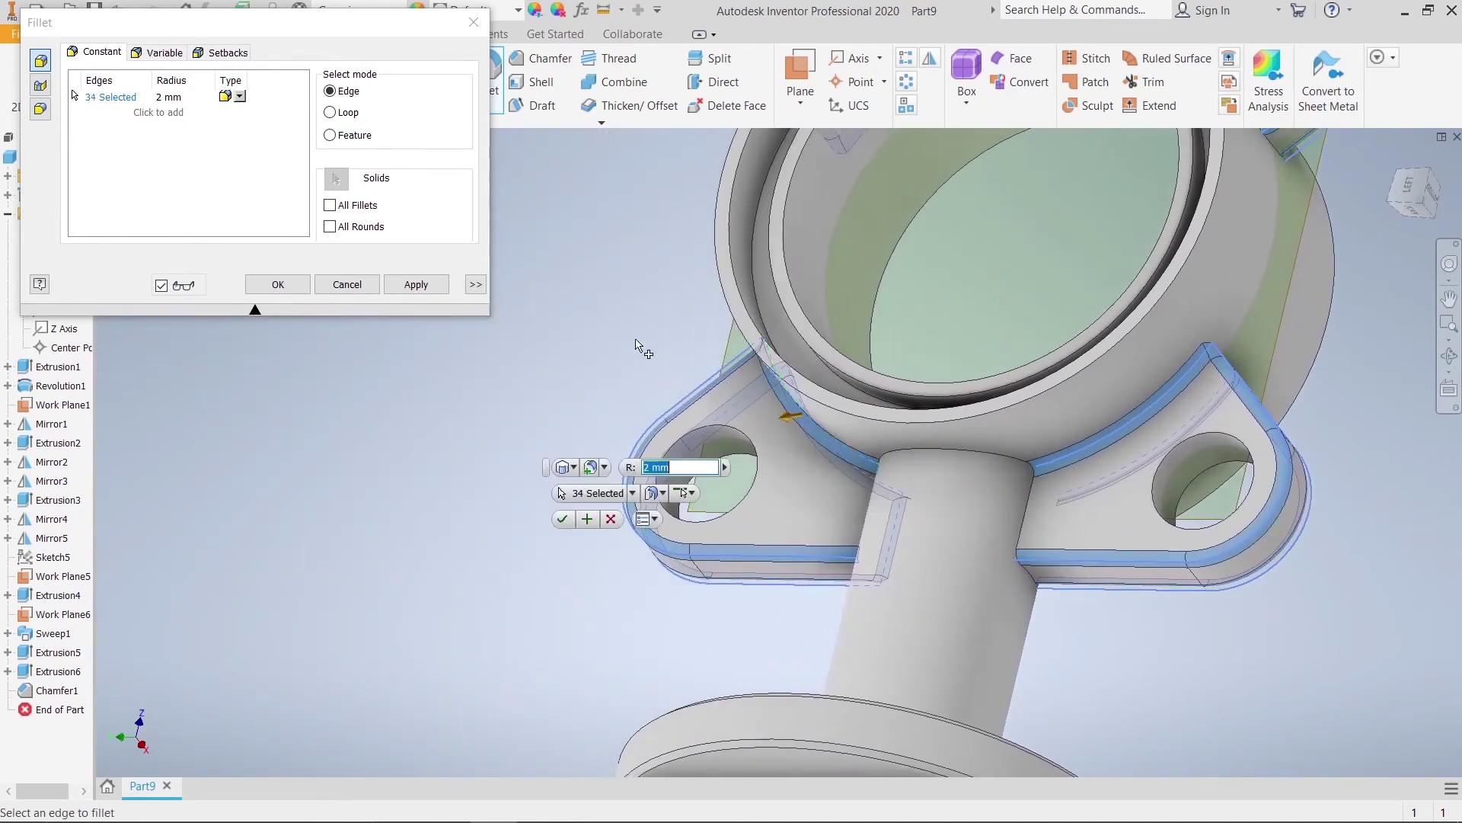
middle_click_drag(643, 342, 719, 354, "shift")
scroll(685, 274, "up", 5)
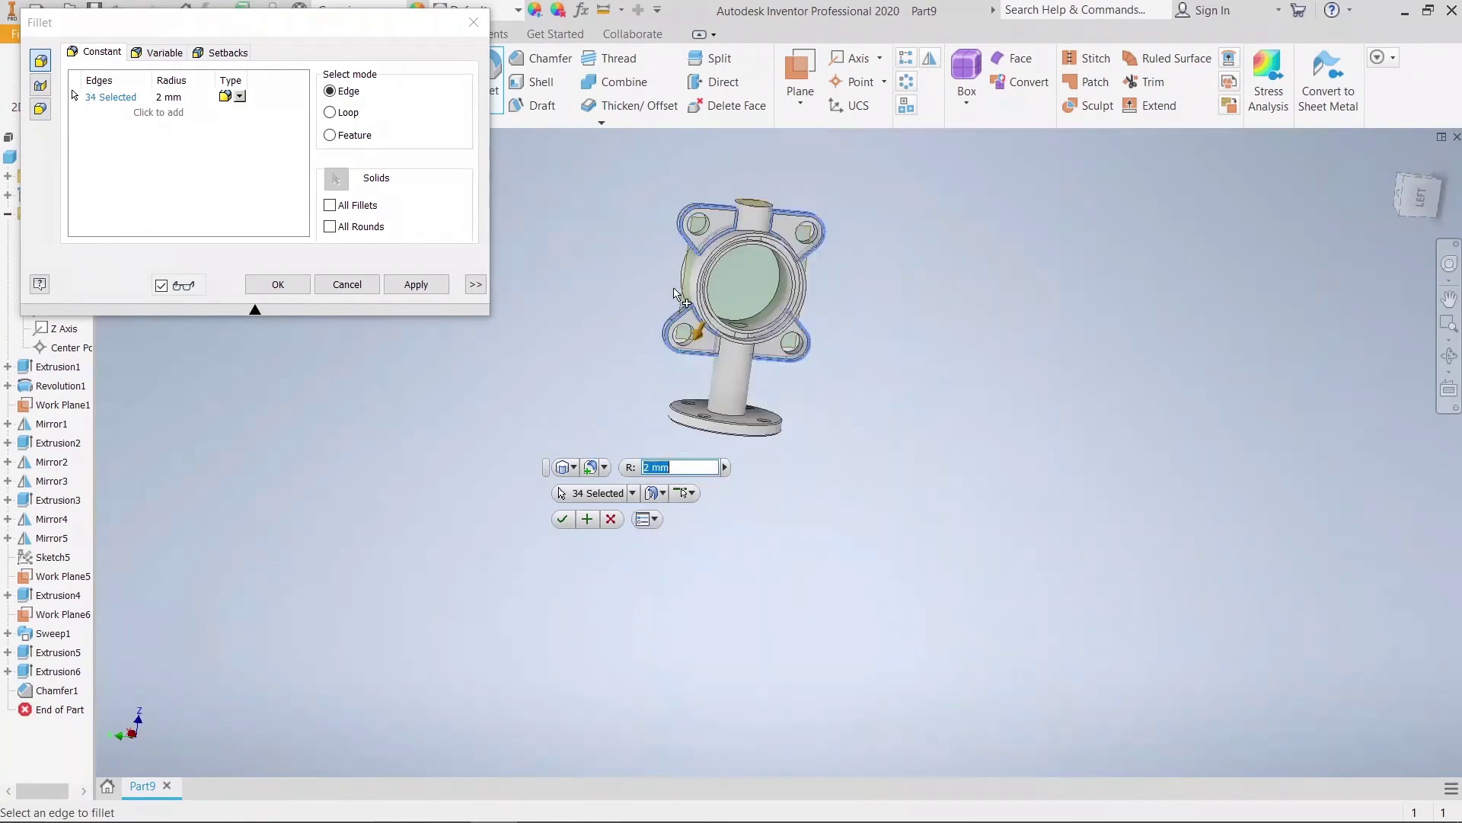
scroll(701, 364, "down", 2)
scroll(707, 367, "down", 2)
middle_click_drag(693, 379, 1048, 445, "shift")
middle_click_drag(881, 343, 615, 246)
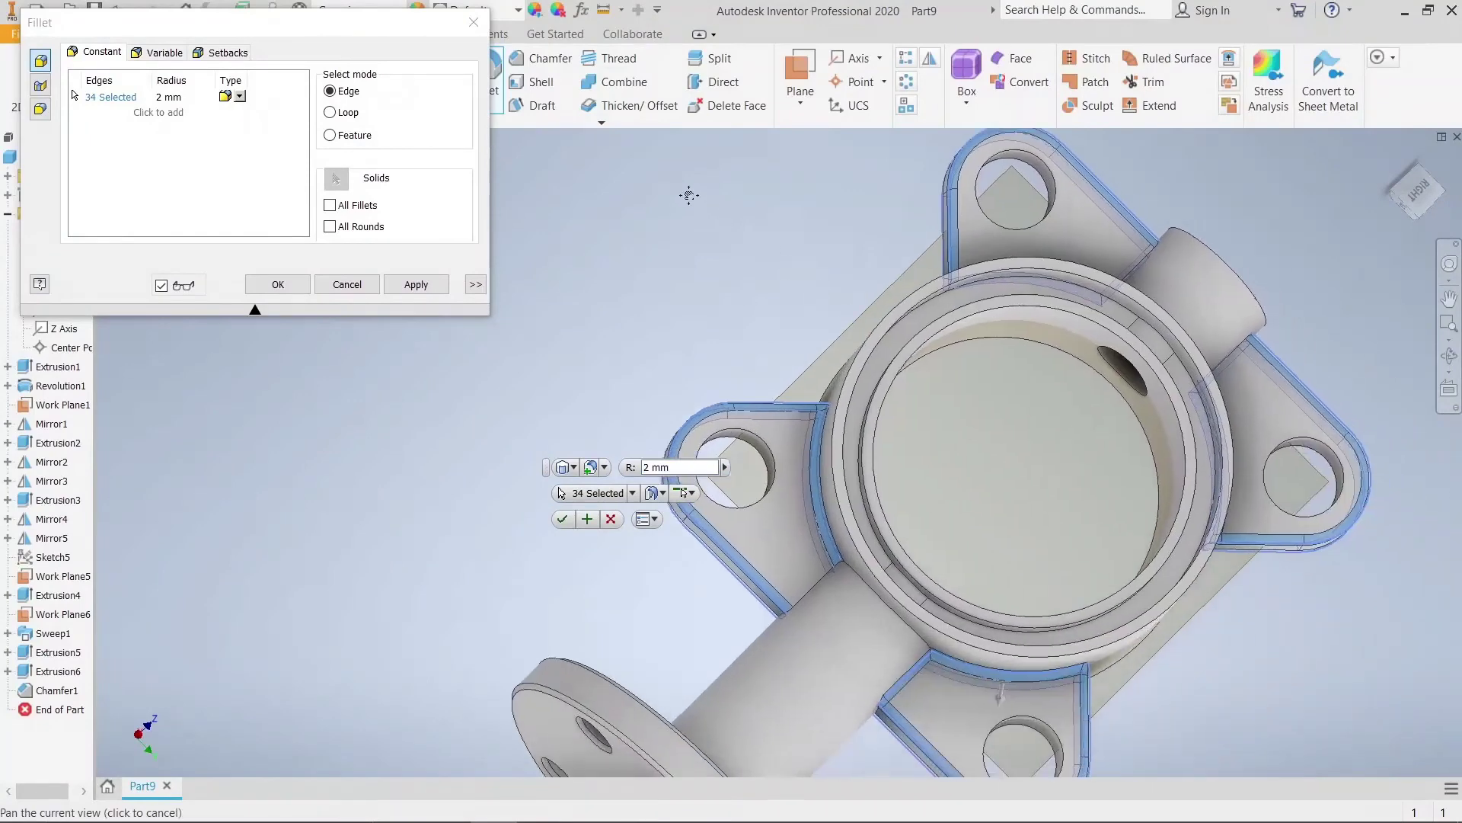
left_click(562, 519)
Hide Work Plane1, Work Plane6 and Work Plane5, then orbit to view the flange and bore
scroll(679, 255, "up", 5)
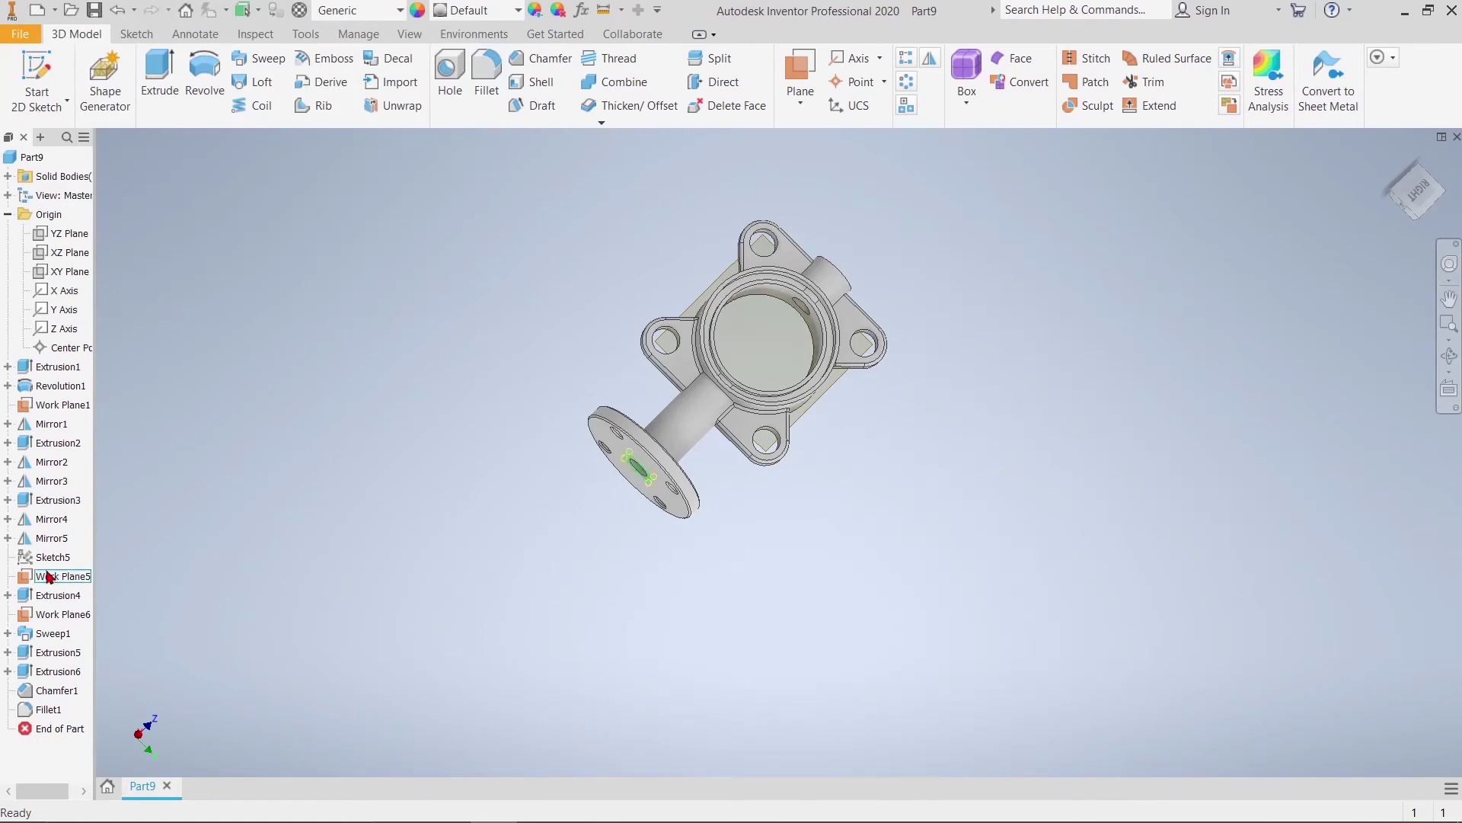
right_click(44, 405)
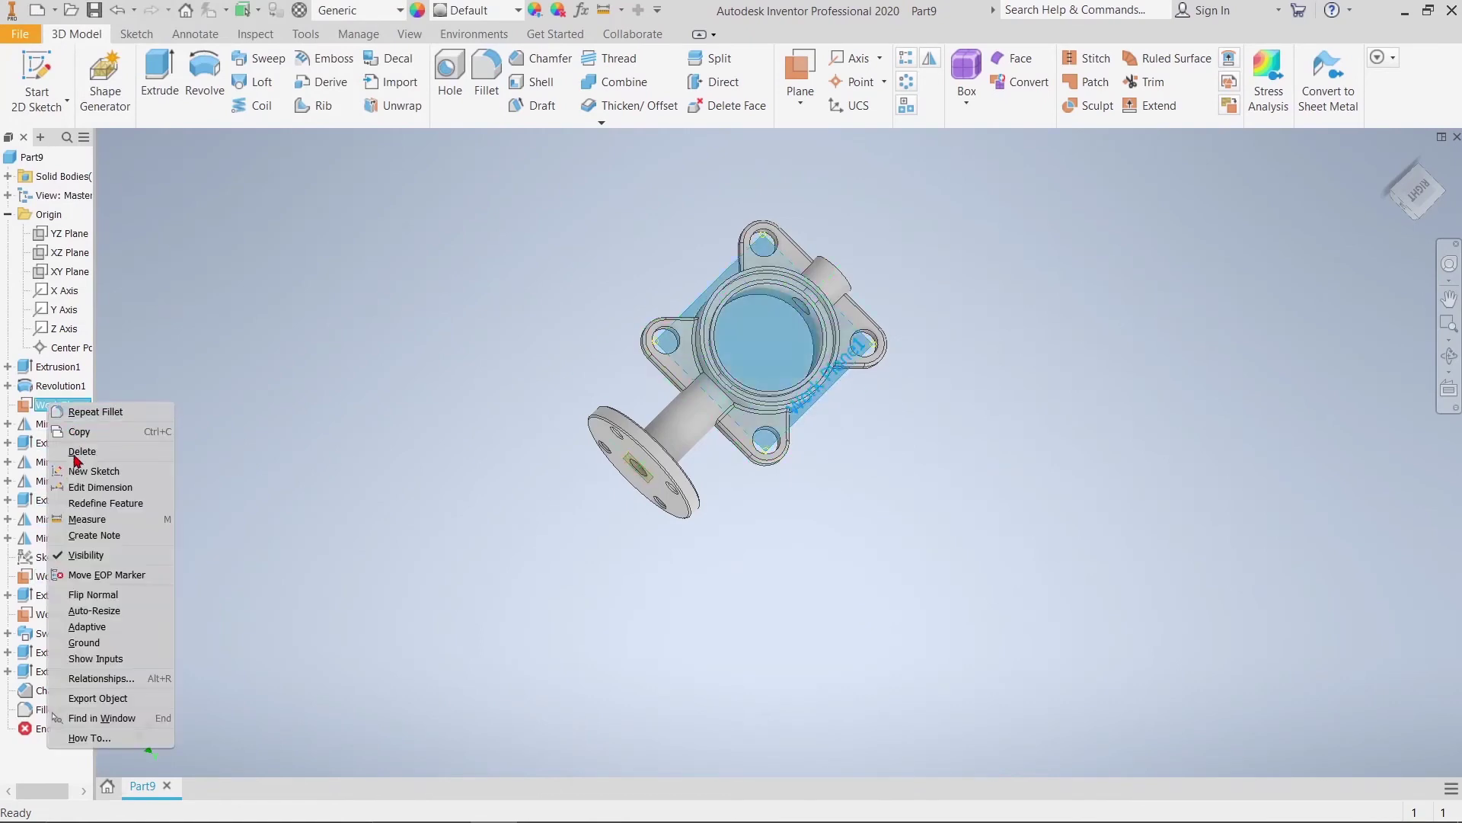
left_click(76, 554)
mouse_move(359, 327)
middle_mouse_down("shift")
mouse_move(520, 472)
mouse_move(434, 487)
middle_mouse_up("shift")
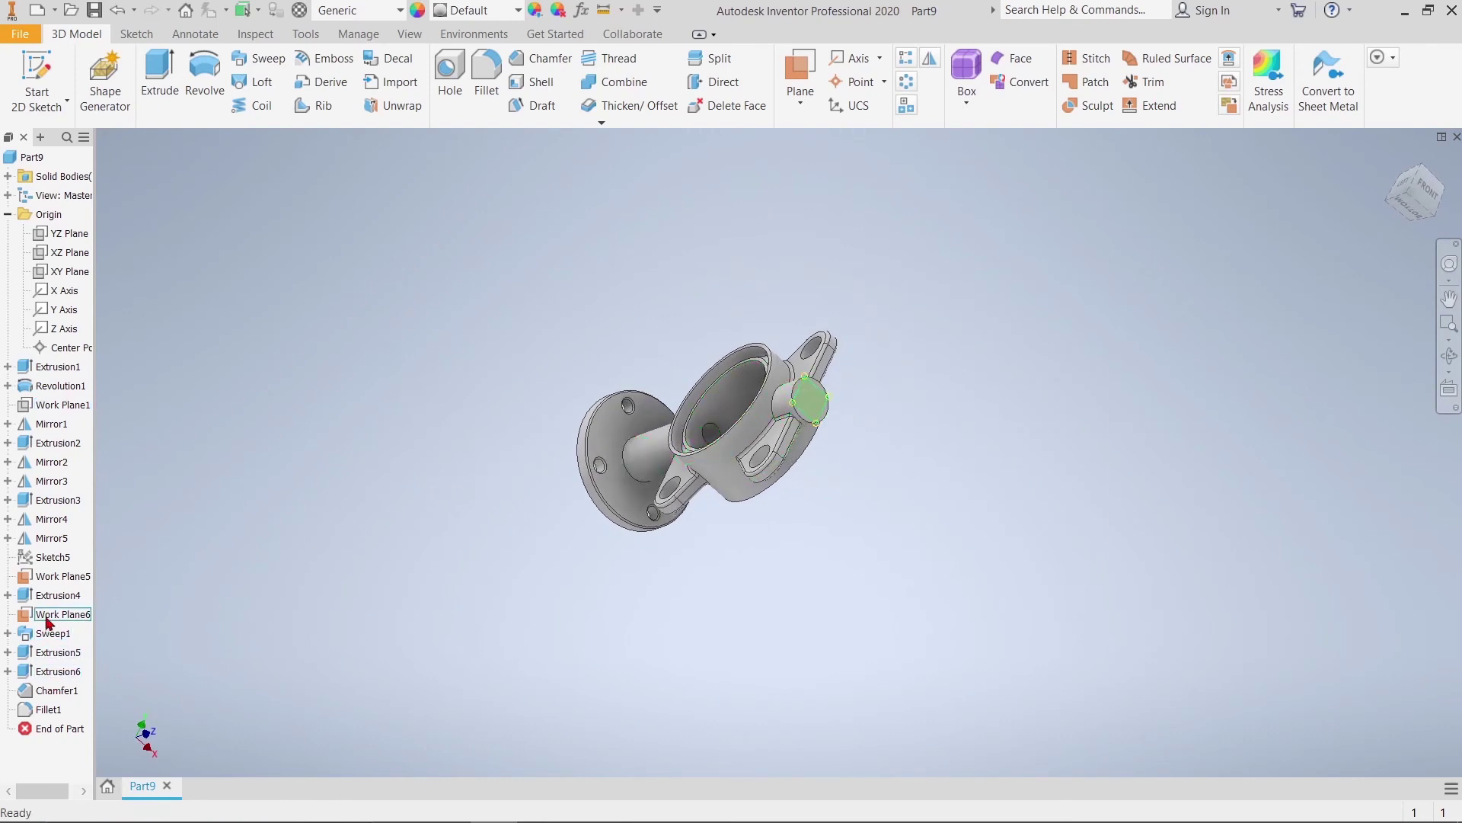
right_click(47, 623)
left_click(76, 608)
right_click(47, 578)
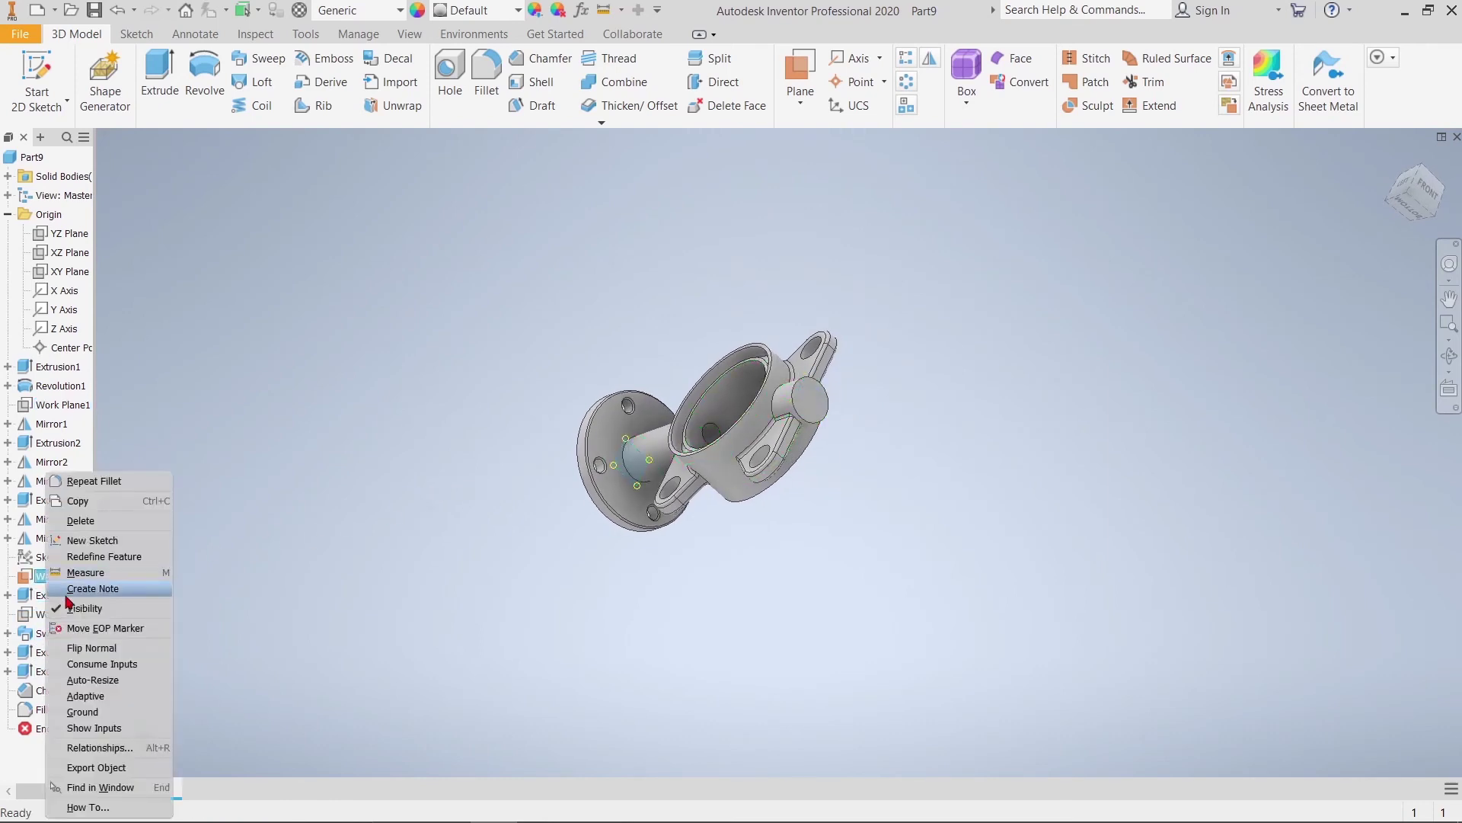
left_click(77, 608)
mouse_move(729, 611)
middle_mouse_down("shift")
mouse_move(784, 591)
mouse_move(711, 635)
mouse_move(790, 705)
mouse_move(855, 732)
middle_mouse_up("shift")
middle_click_drag(789, 454, 937, 484, "shift")
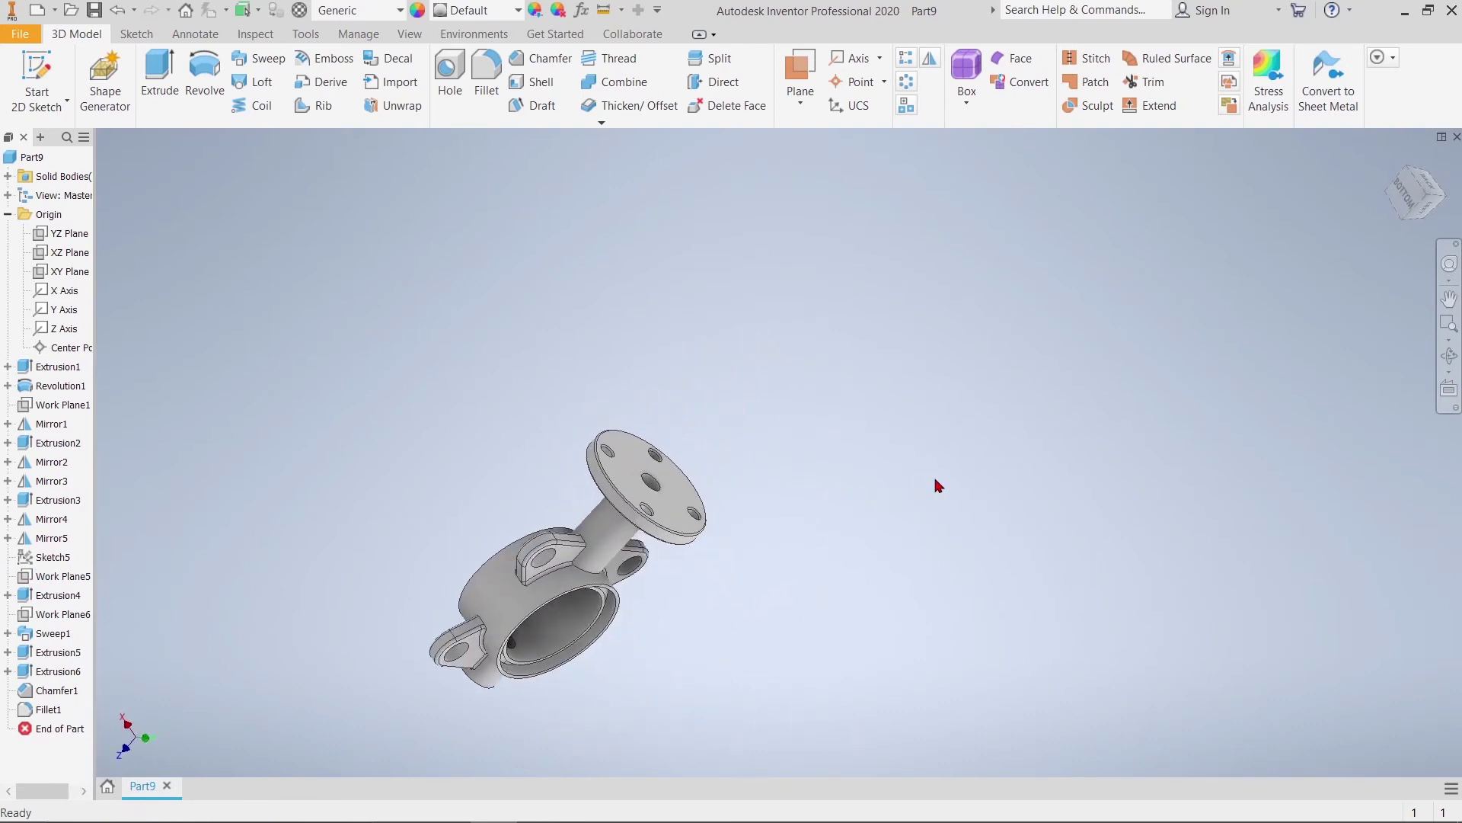
Apply a Half Section View on the XZ Plane and view it from the bottom
left_click(409, 35)
left_click(221, 82)
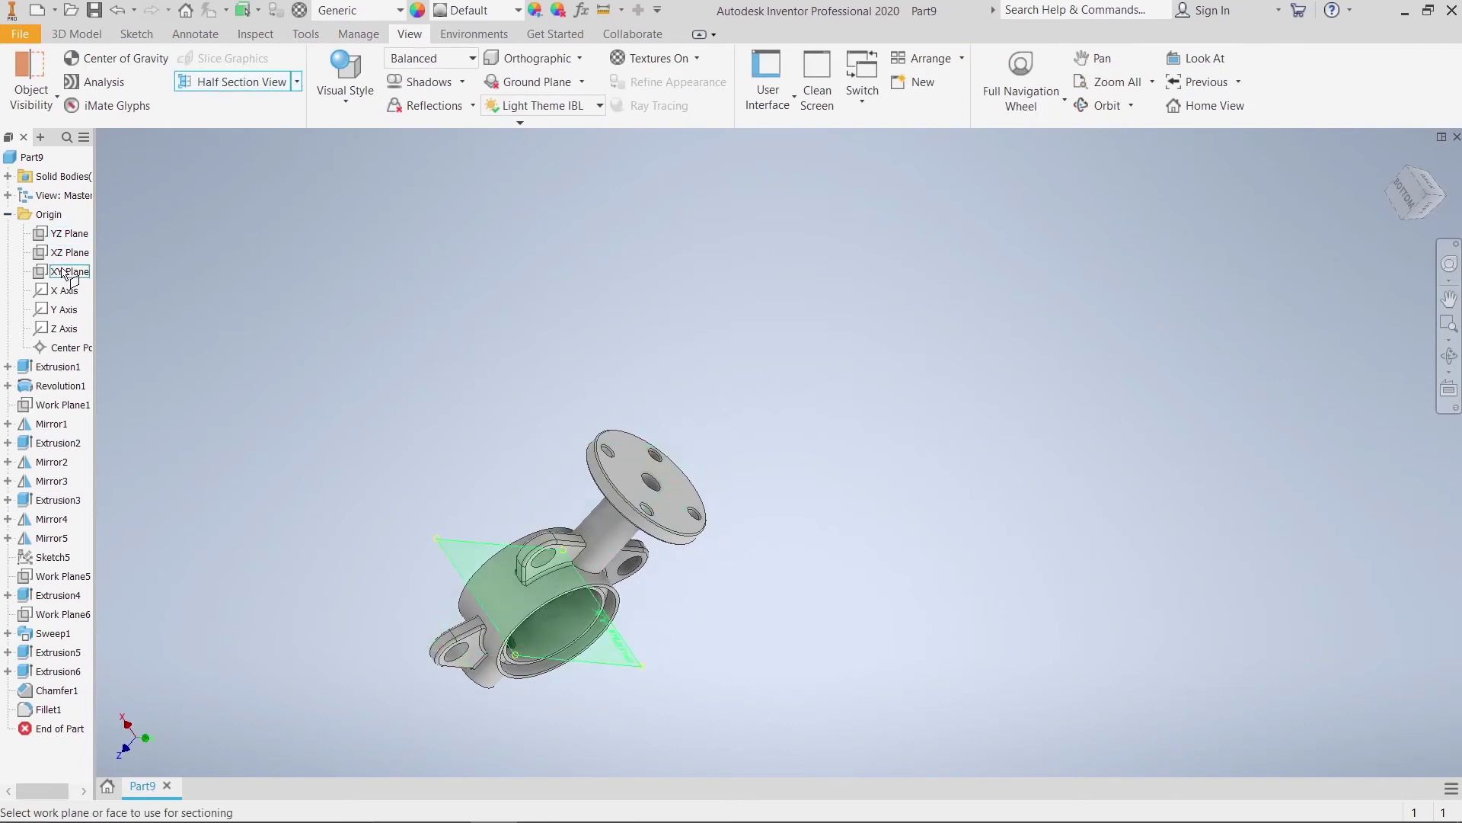
left_click(68, 252)
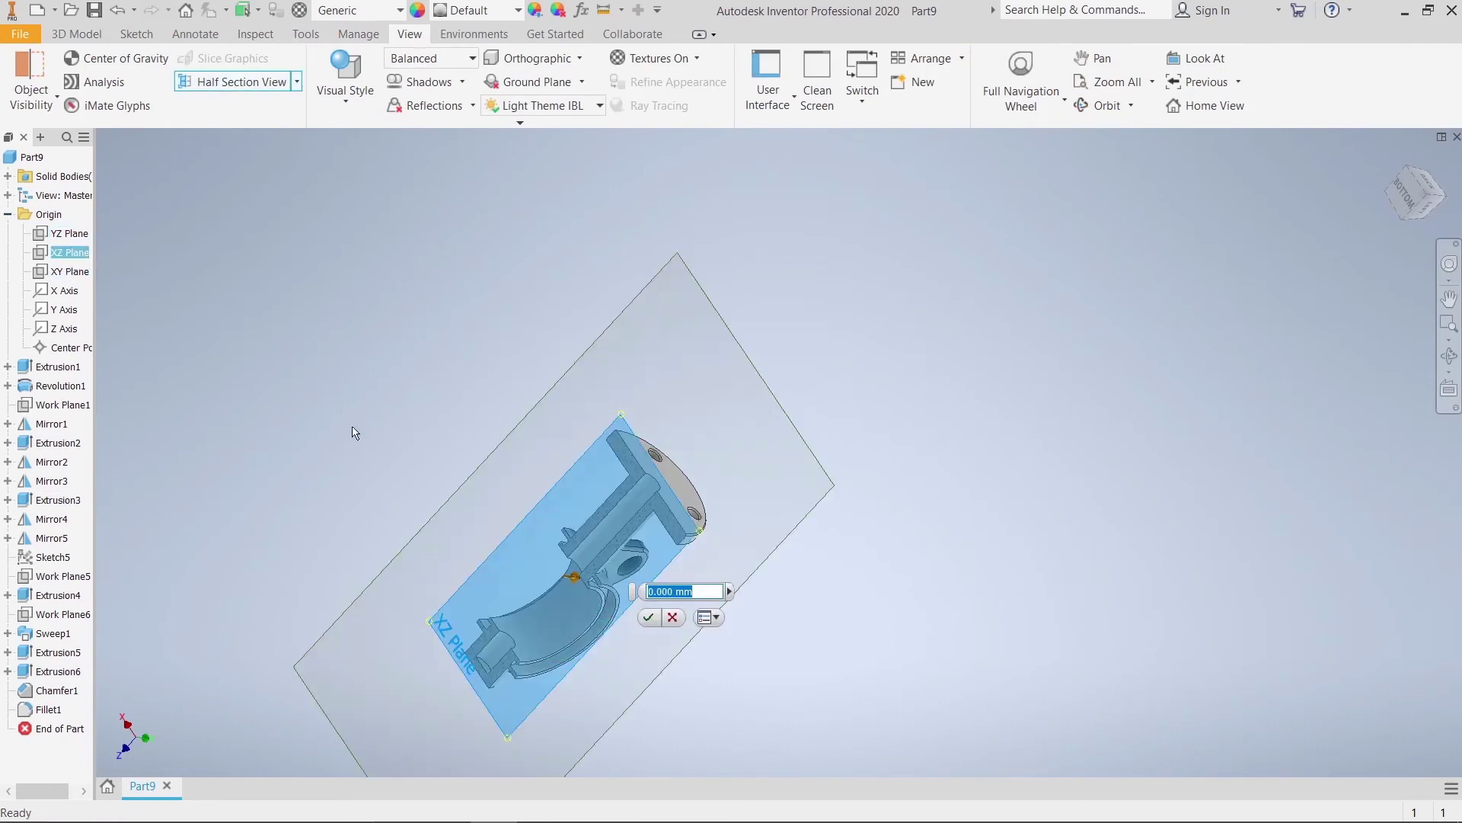
left_click(649, 617)
mouse_move(1415, 192)
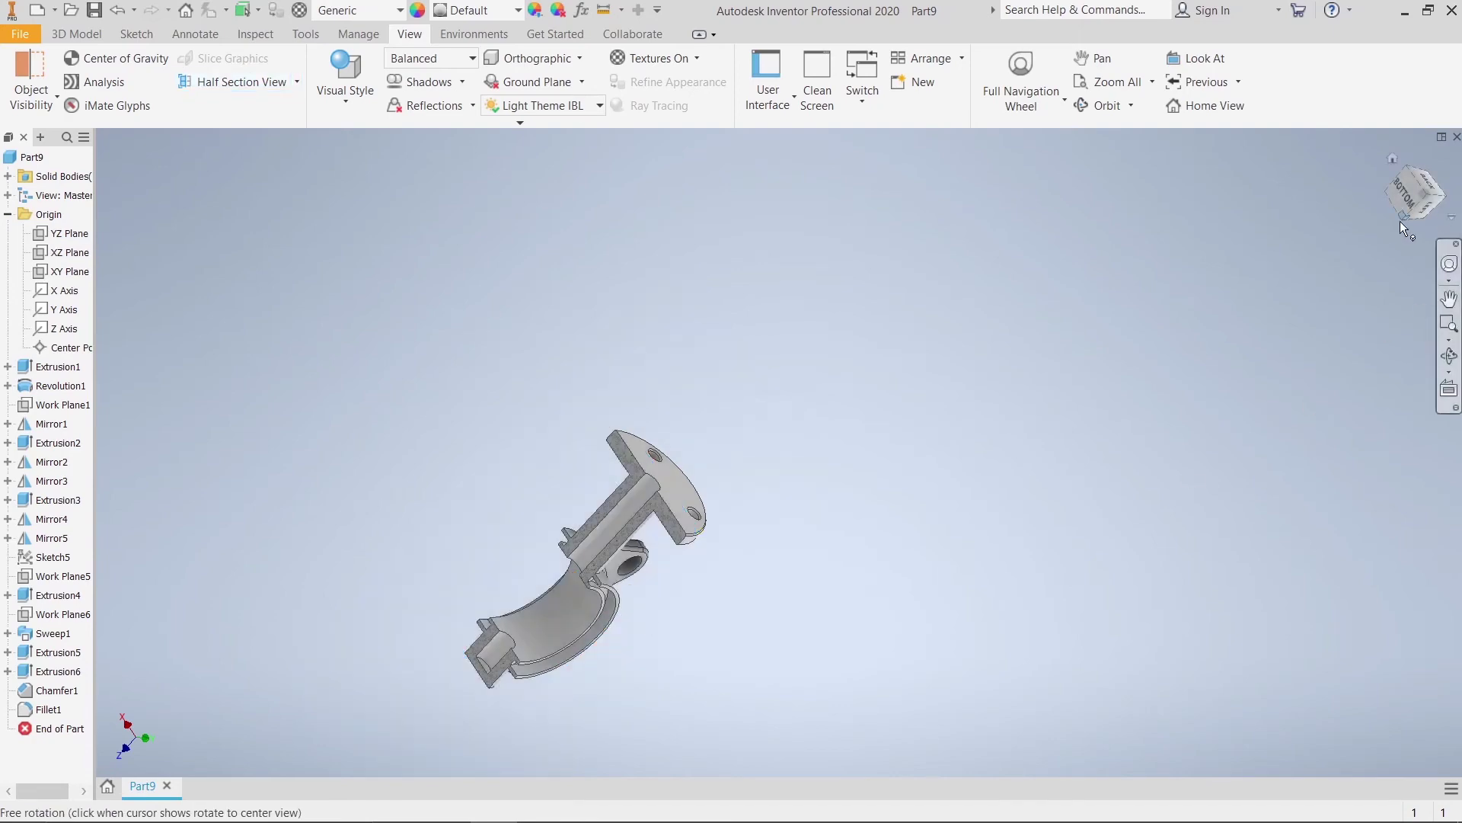
left_click(1408, 192)
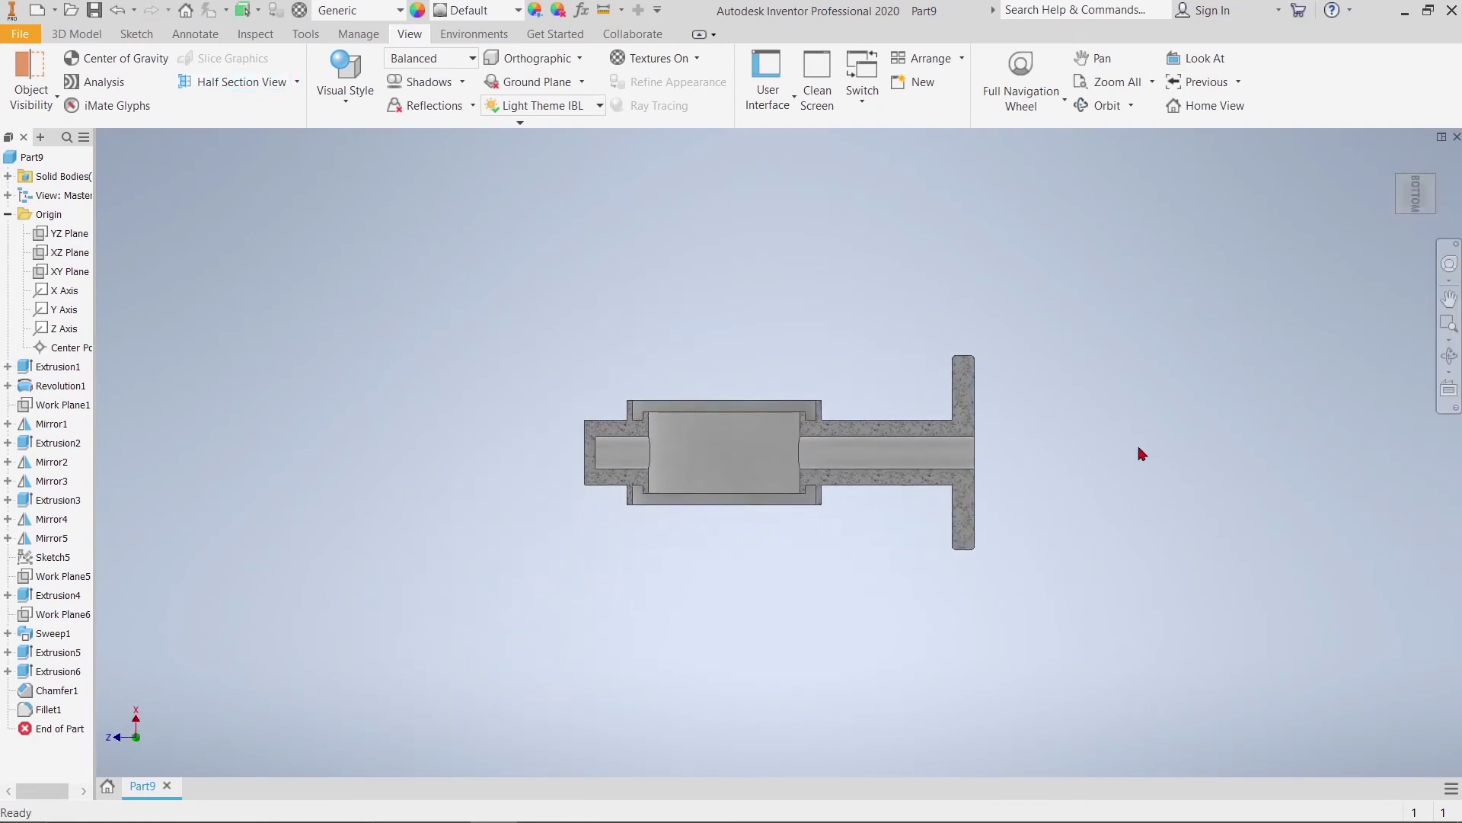
scroll(1138, 449, "up", 3)
Orbit the section, then re-square and recentre it in the bottom view
mouse_move(1186, 366)
middle_mouse_down("shift")
mouse_move(876, 261)
mouse_move(659, 272)
middle_mouse_up("shift")
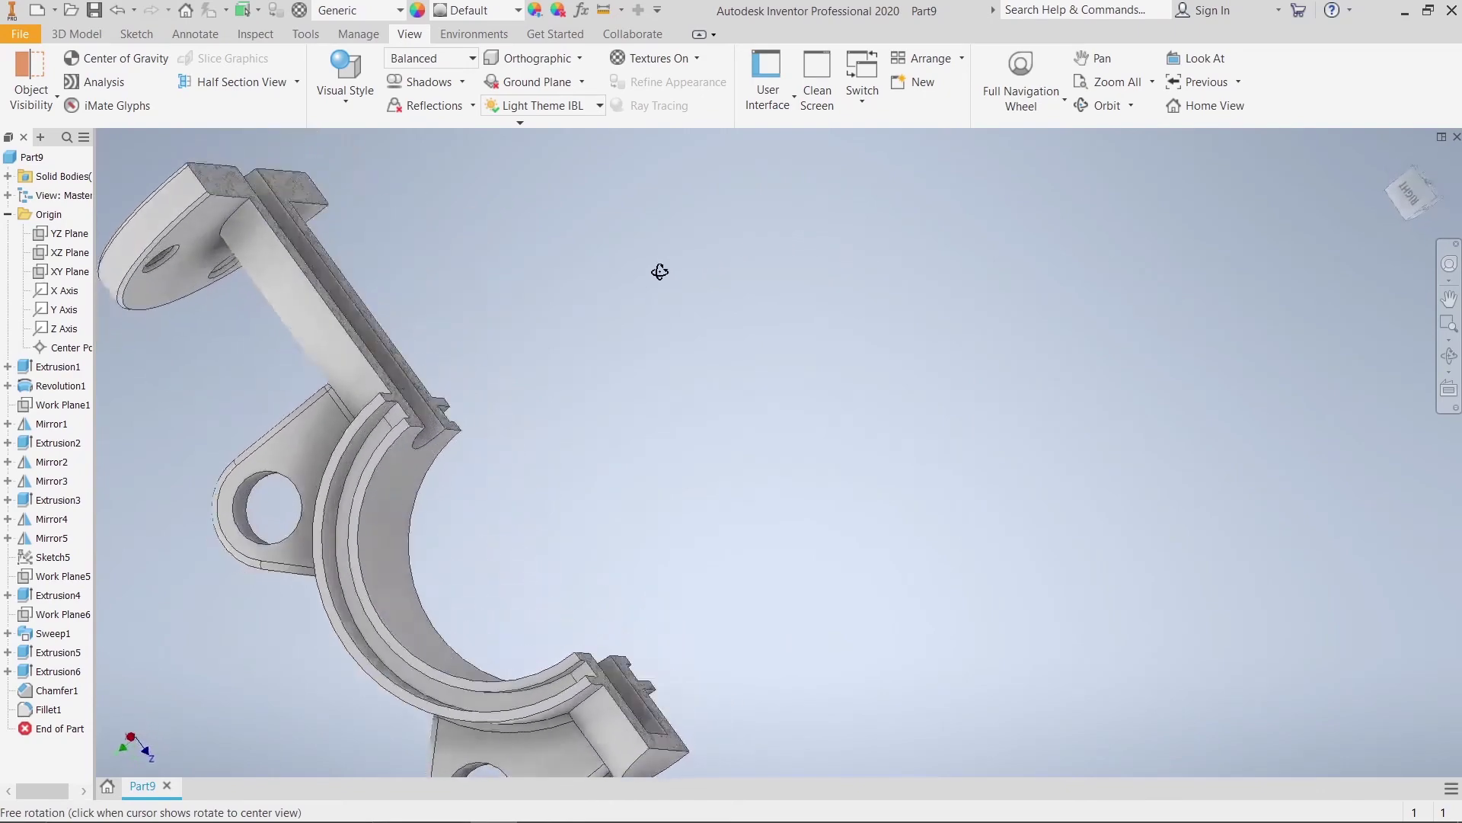
key("F5")
left_click(1410, 190)
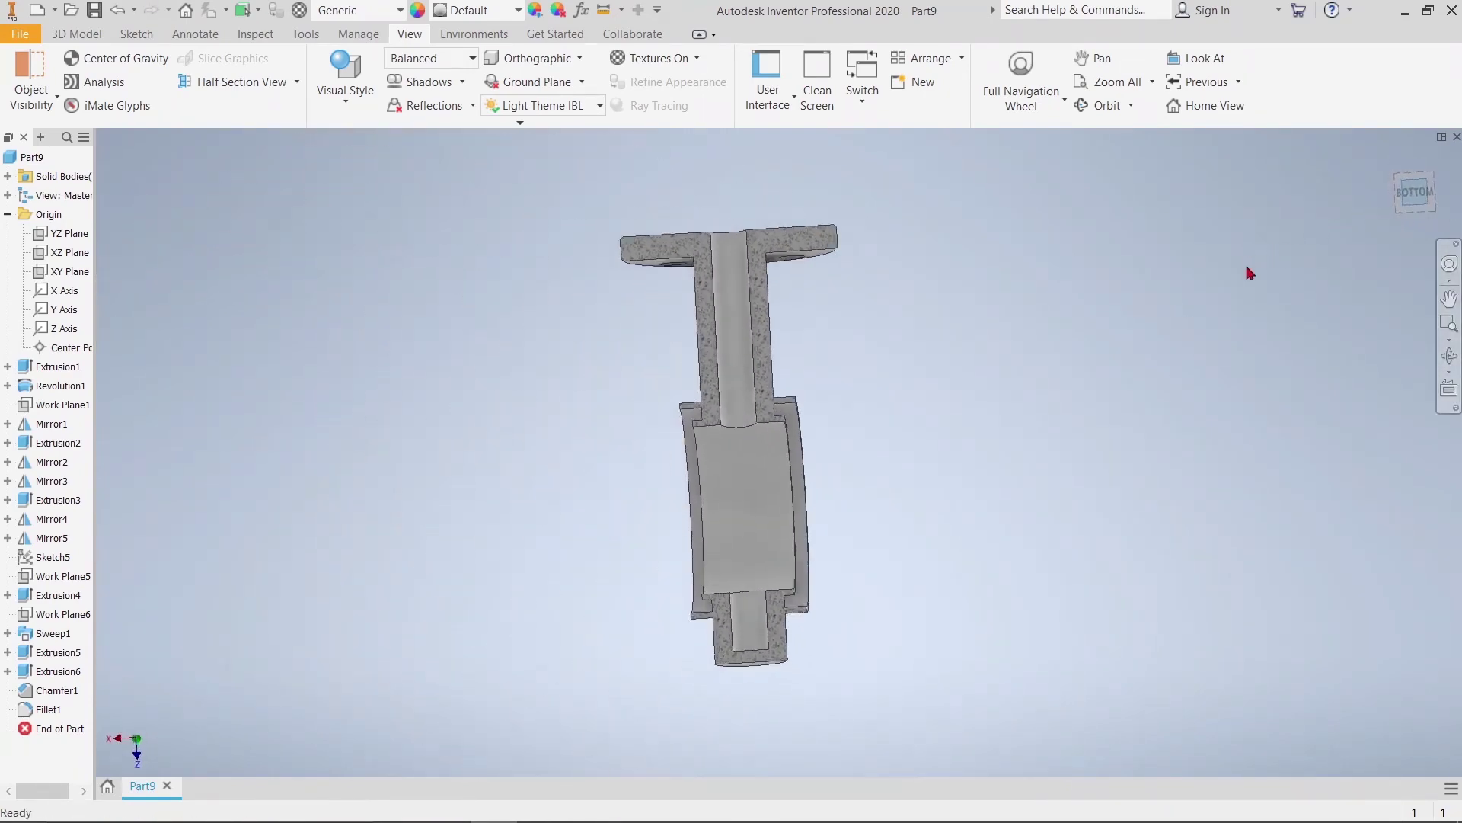
scroll(990, 370, "up", 3)
scroll(971, 372, "down", 3)
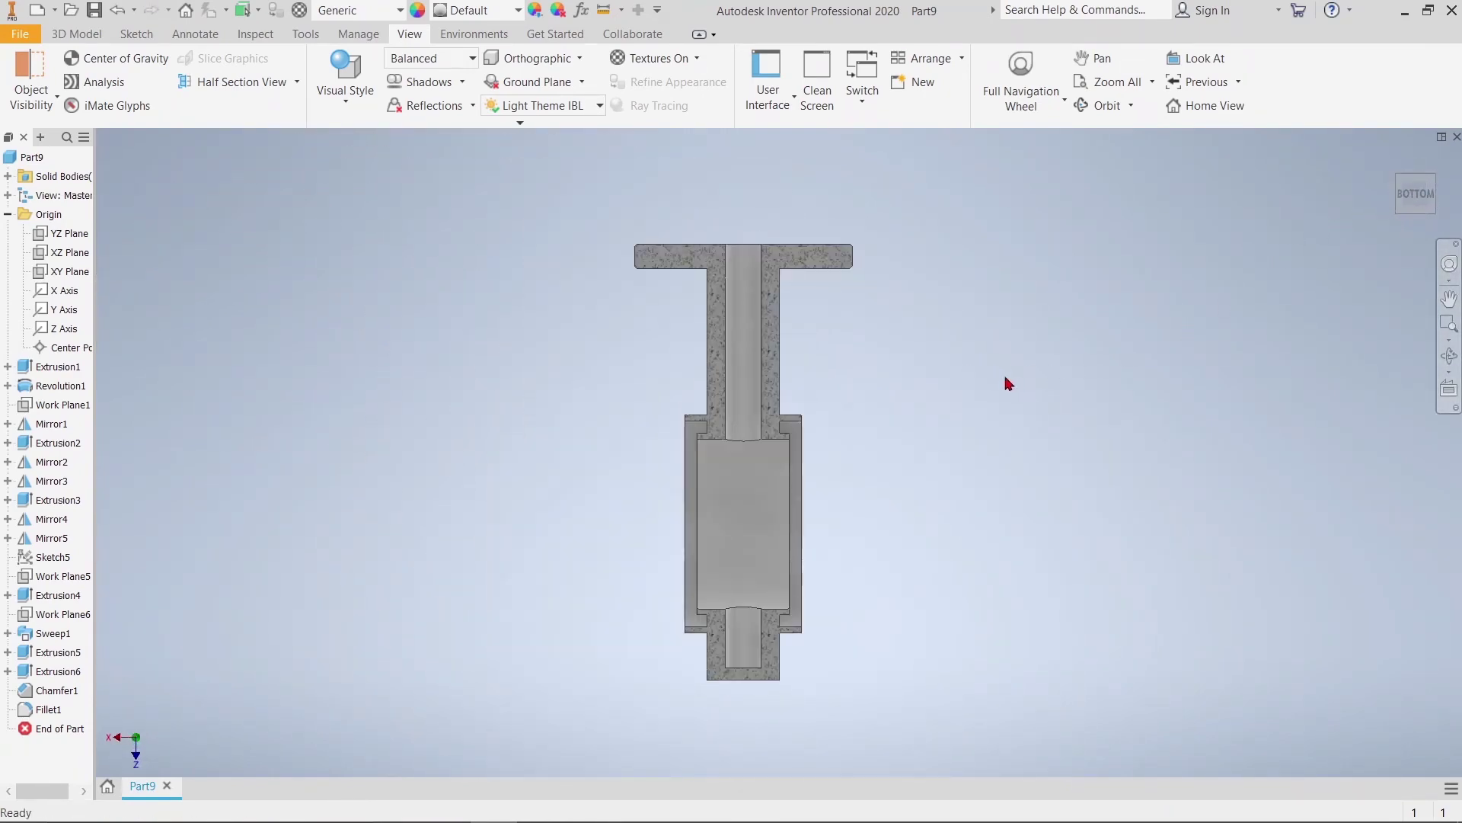
middle_click_drag(1005, 382, 899, 400)
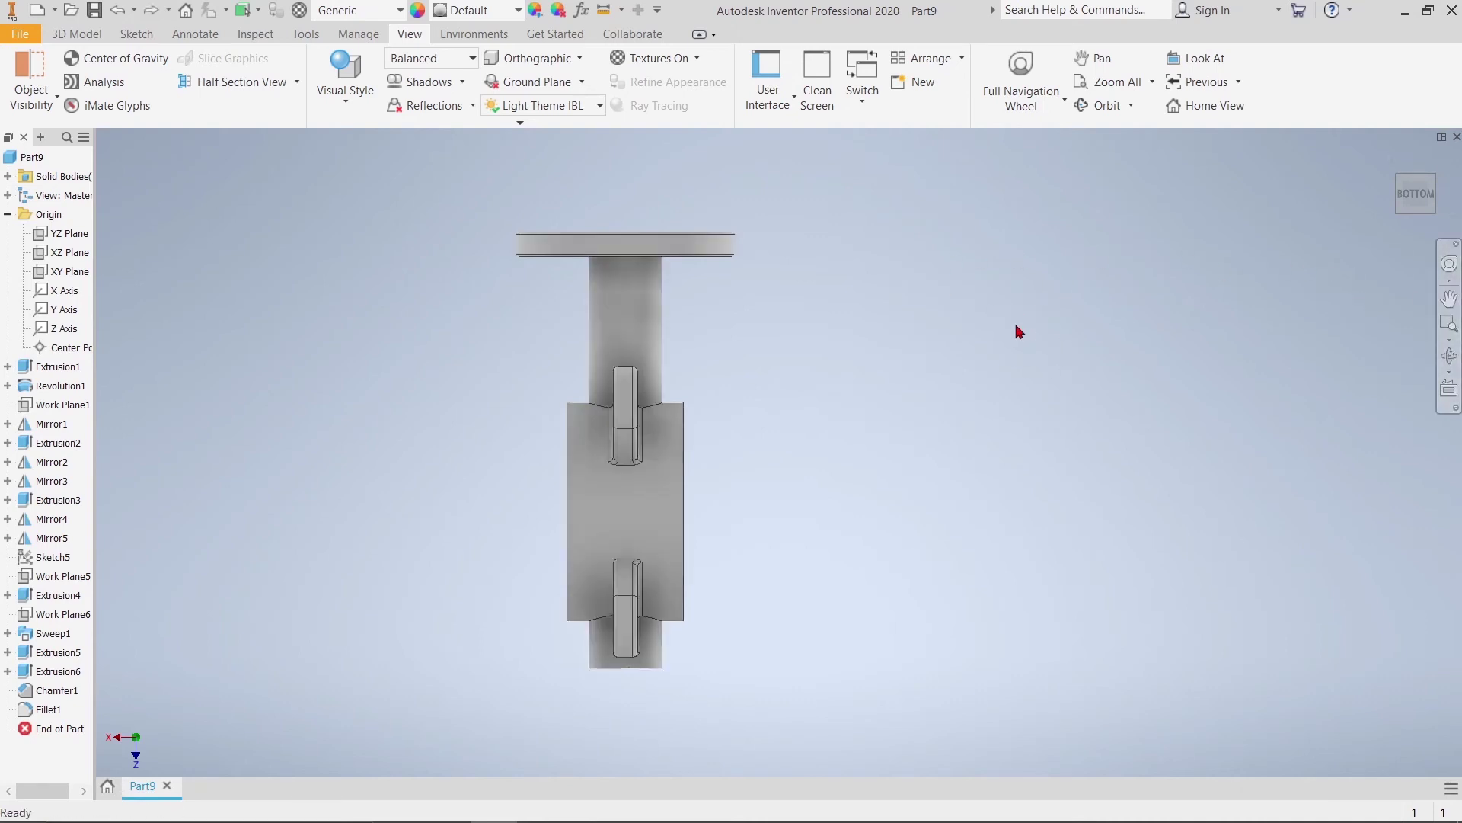
Tilt the full valve body and start a Fillet at the default 2 mm radius
middle_click_drag(1007, 347, 1082, 340, "shift")
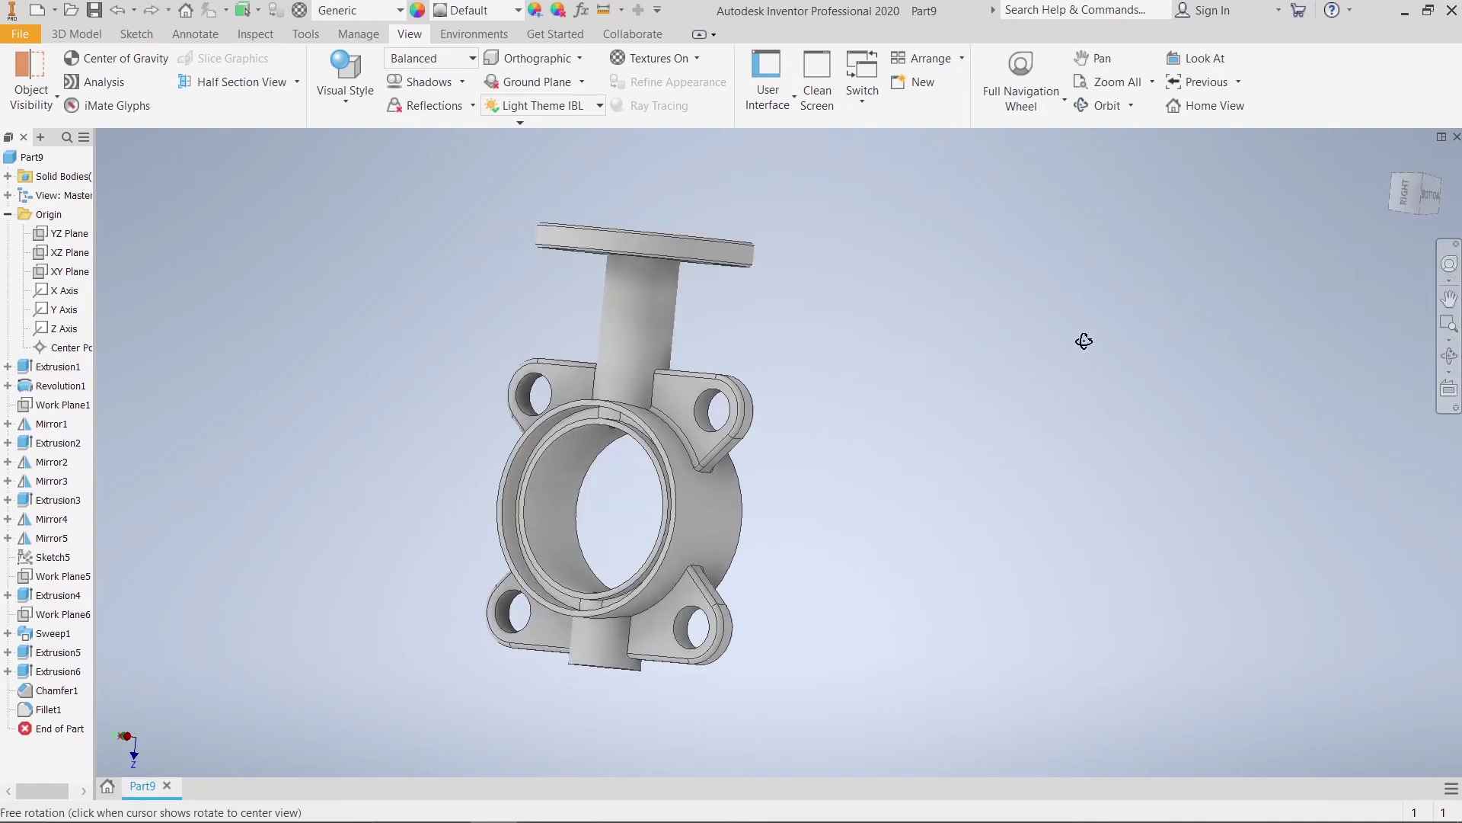
left_click(76, 33)
left_click(487, 72)
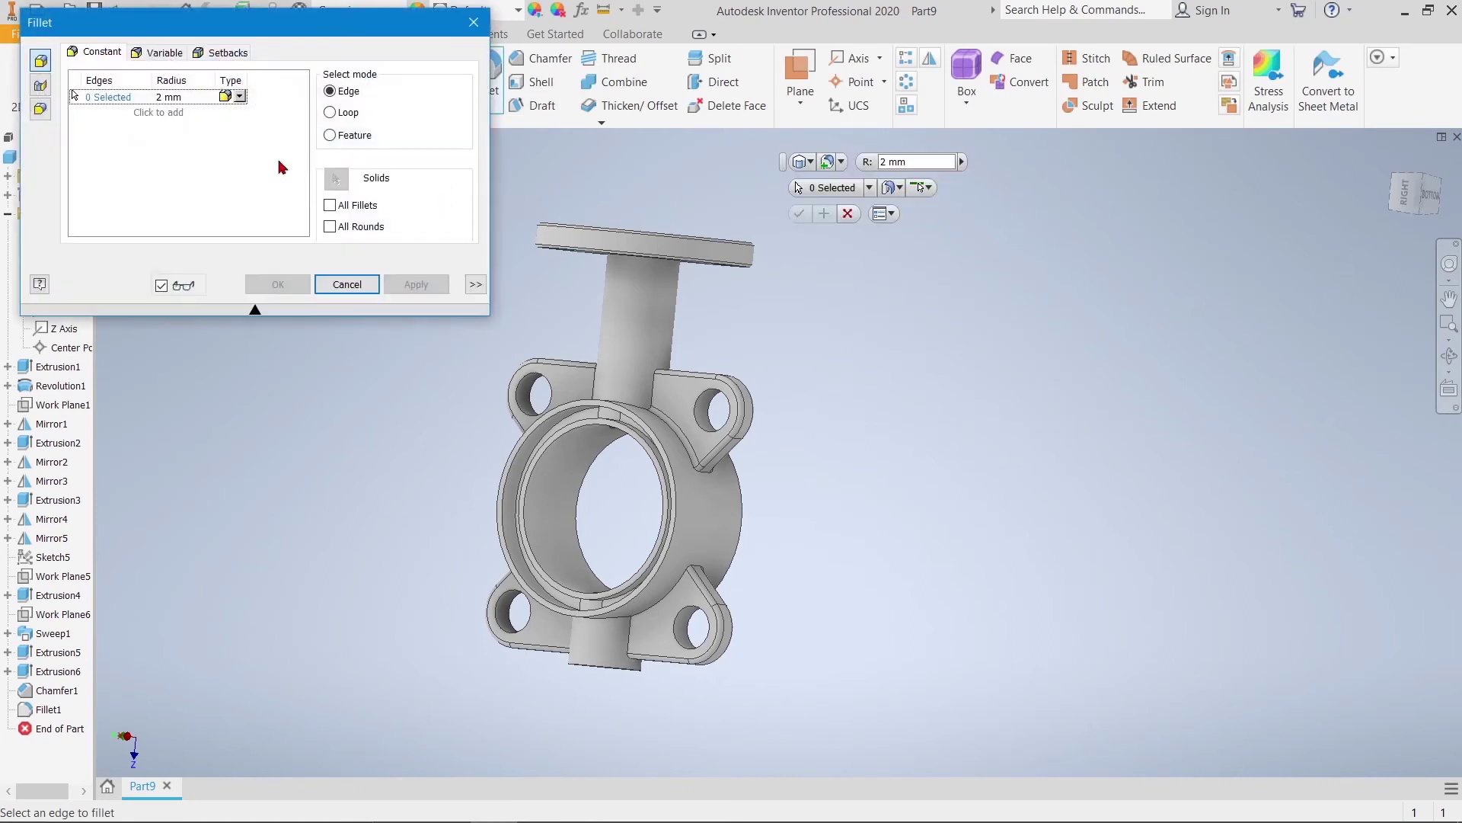
Fillet the stem-to-flange edge with a 4 mm radius
left_click(167, 96)
type("4")
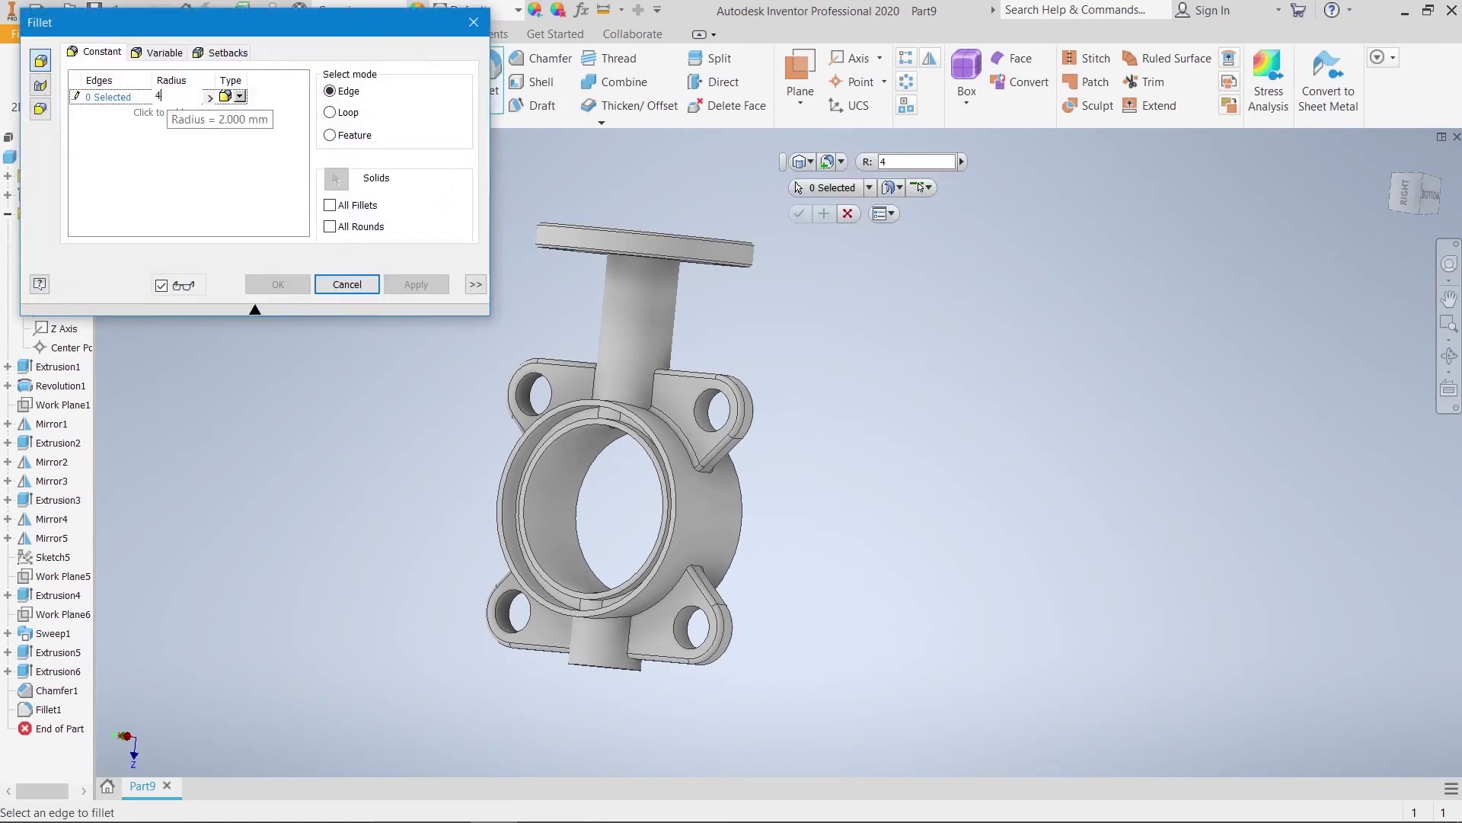
mouse_move(412, 477)
middle_mouse_down()
mouse_move(471, 578)
mouse_move(473, 525)
middle_mouse_up()
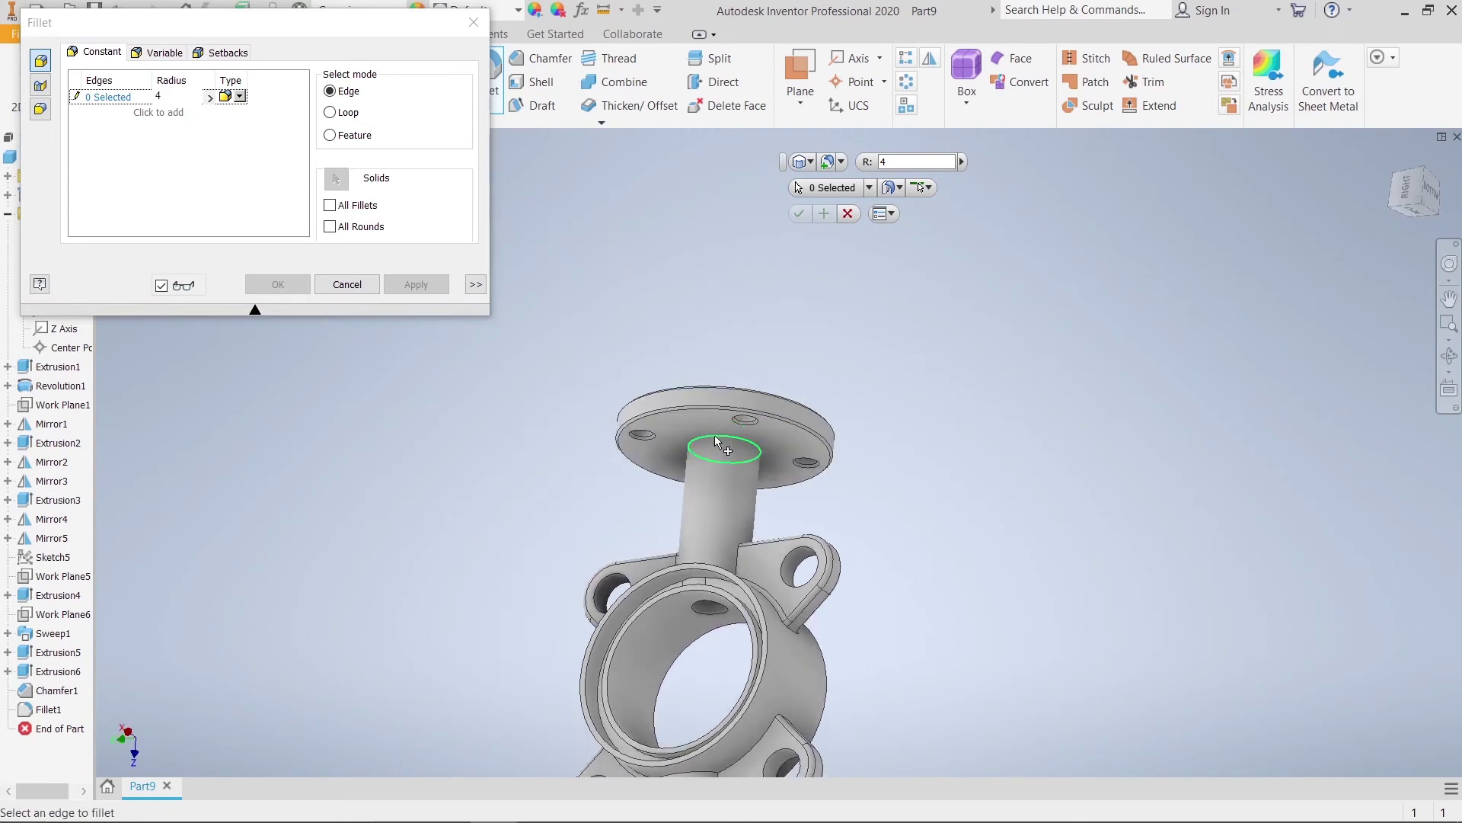
left_click(716, 442)
left_click(567, 648)
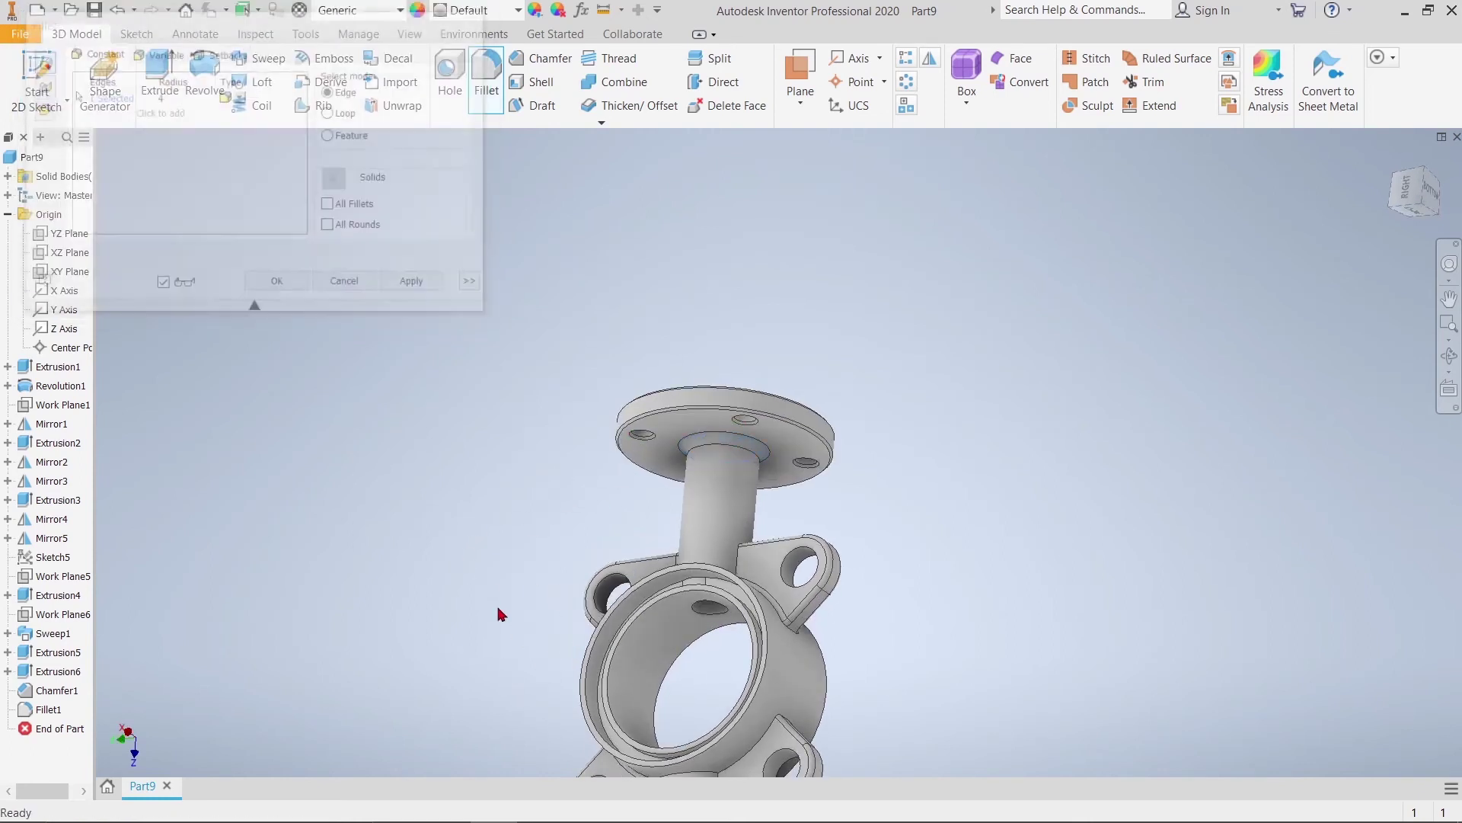
Orbit to inspect the fillet, then select the flat flange face of PD 38
mouse_move(1053, 341)
middle_mouse_down("shift")
mouse_move(1142, 414)
mouse_move(1049, 306)
mouse_move(848, 336)
mouse_move(829, 503)
mouse_move(1001, 284)
mouse_move(940, 422)
mouse_move(1077, 404)
mouse_move(1084, 424)
middle_mouse_up("shift")
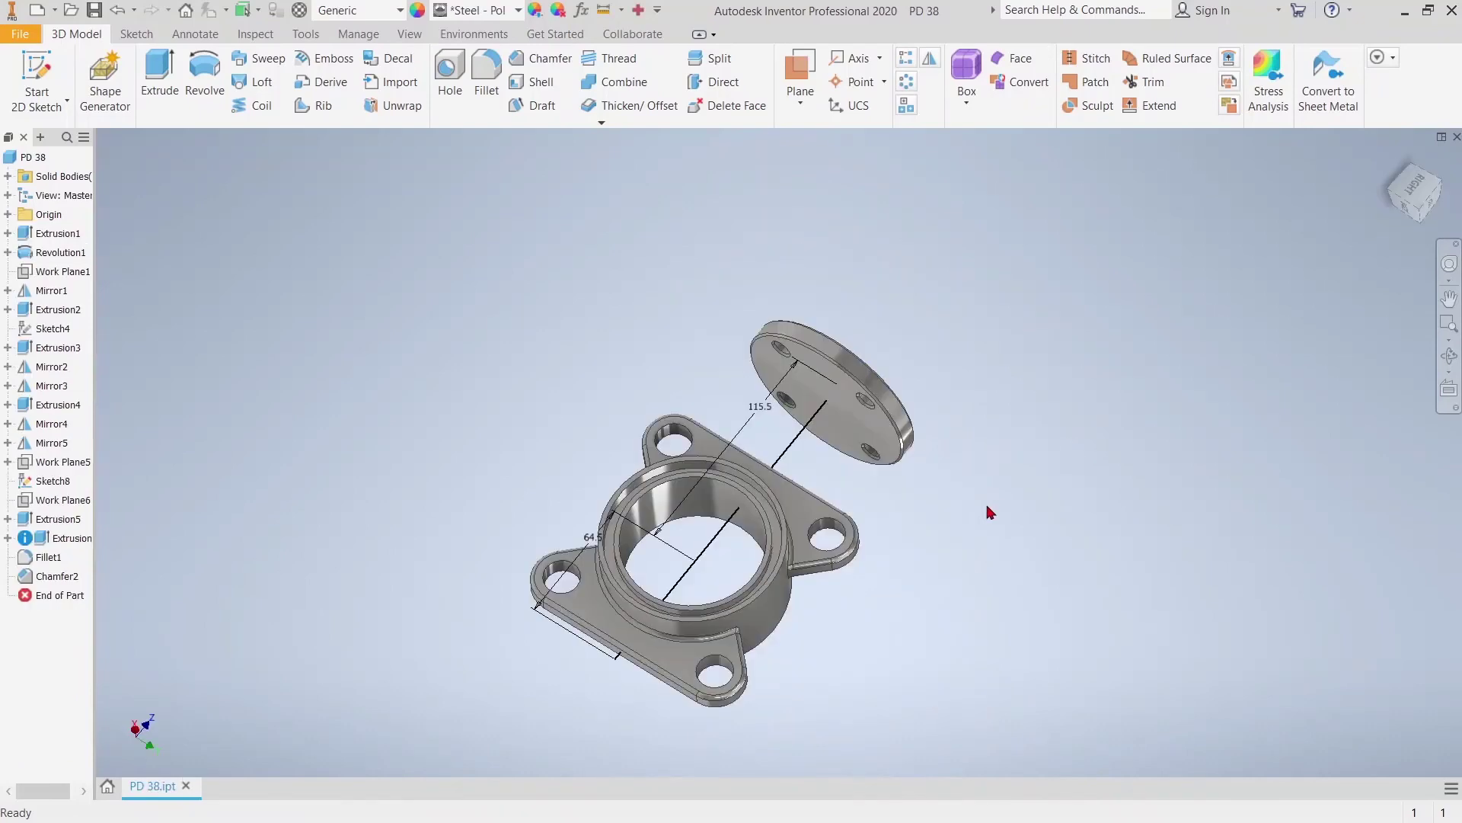
mouse_move(986, 509)
middle_mouse_down()
mouse_move(950, 555)
mouse_move(952, 510)
mouse_move(971, 559)
mouse_move(957, 533)
mouse_move(944, 559)
mouse_move(1003, 512)
mouse_move(1005, 579)
mouse_move(1096, 513)
mouse_move(980, 522)
middle_mouse_up()
left_click(812, 463)
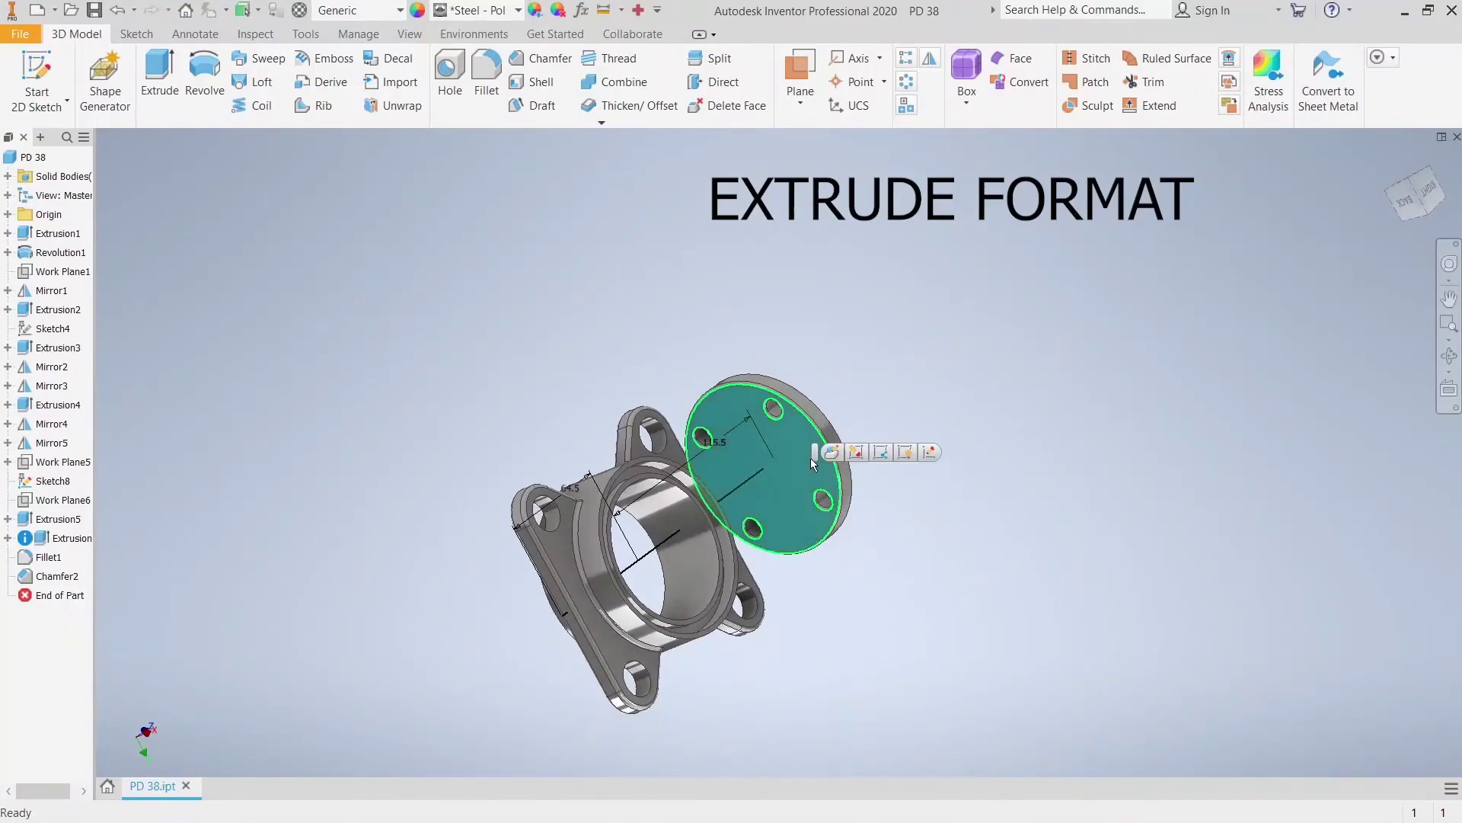
Sketch on the flange face with other geometry hidden, drawing a circle centred at the origin
left_click(929, 452)
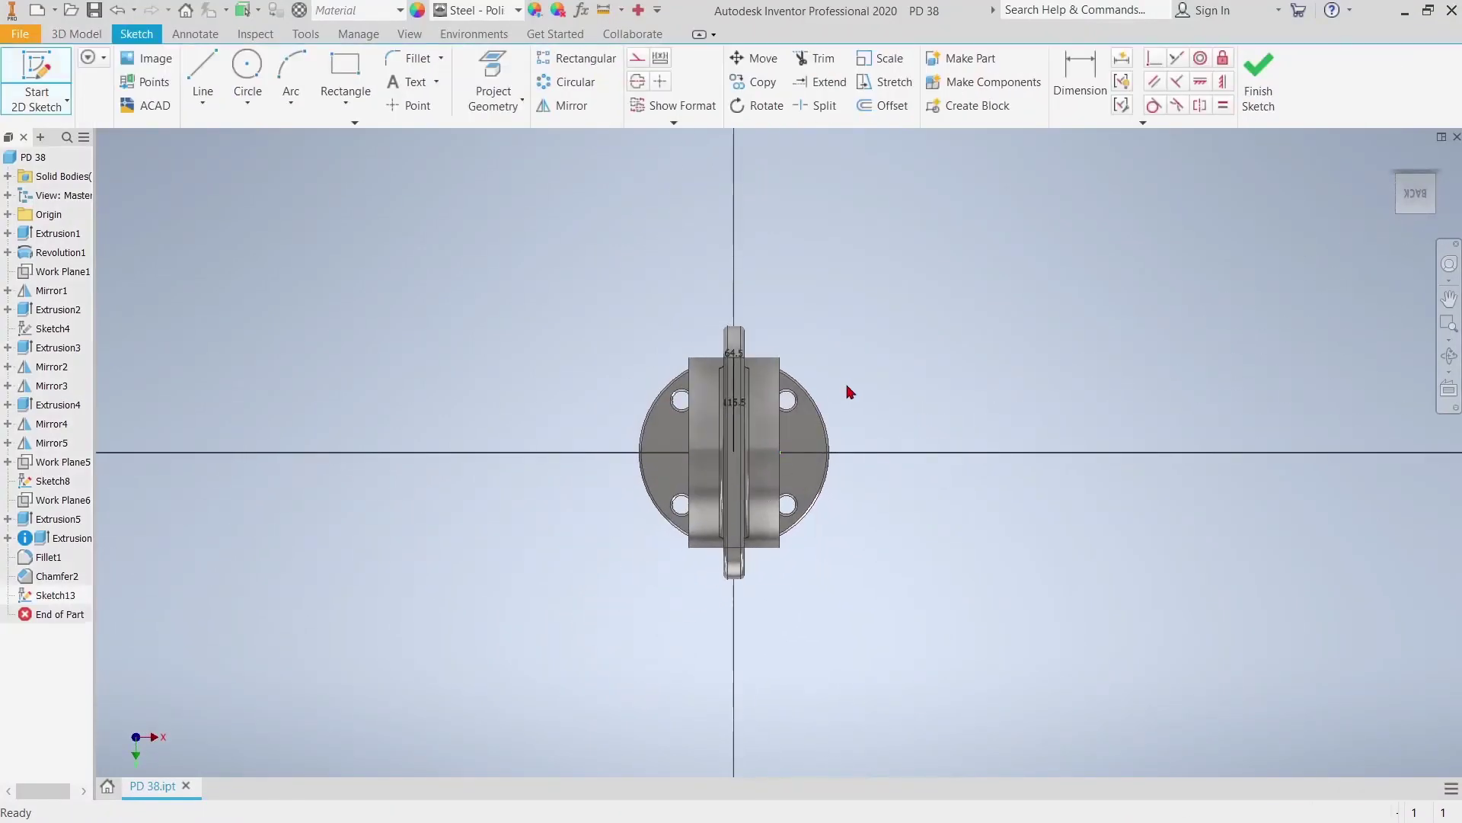
right_click(846, 387)
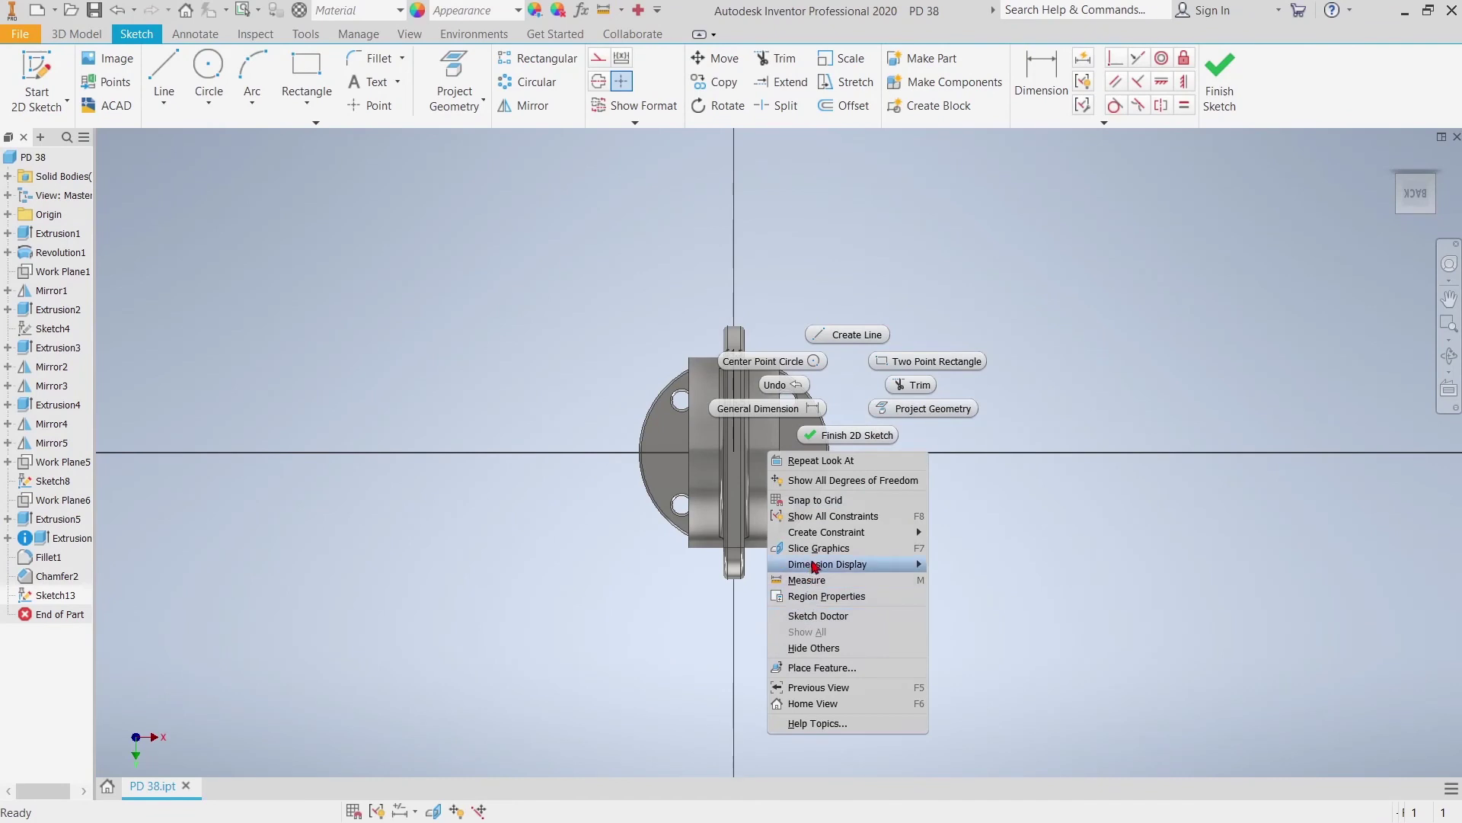
left_click(814, 648)
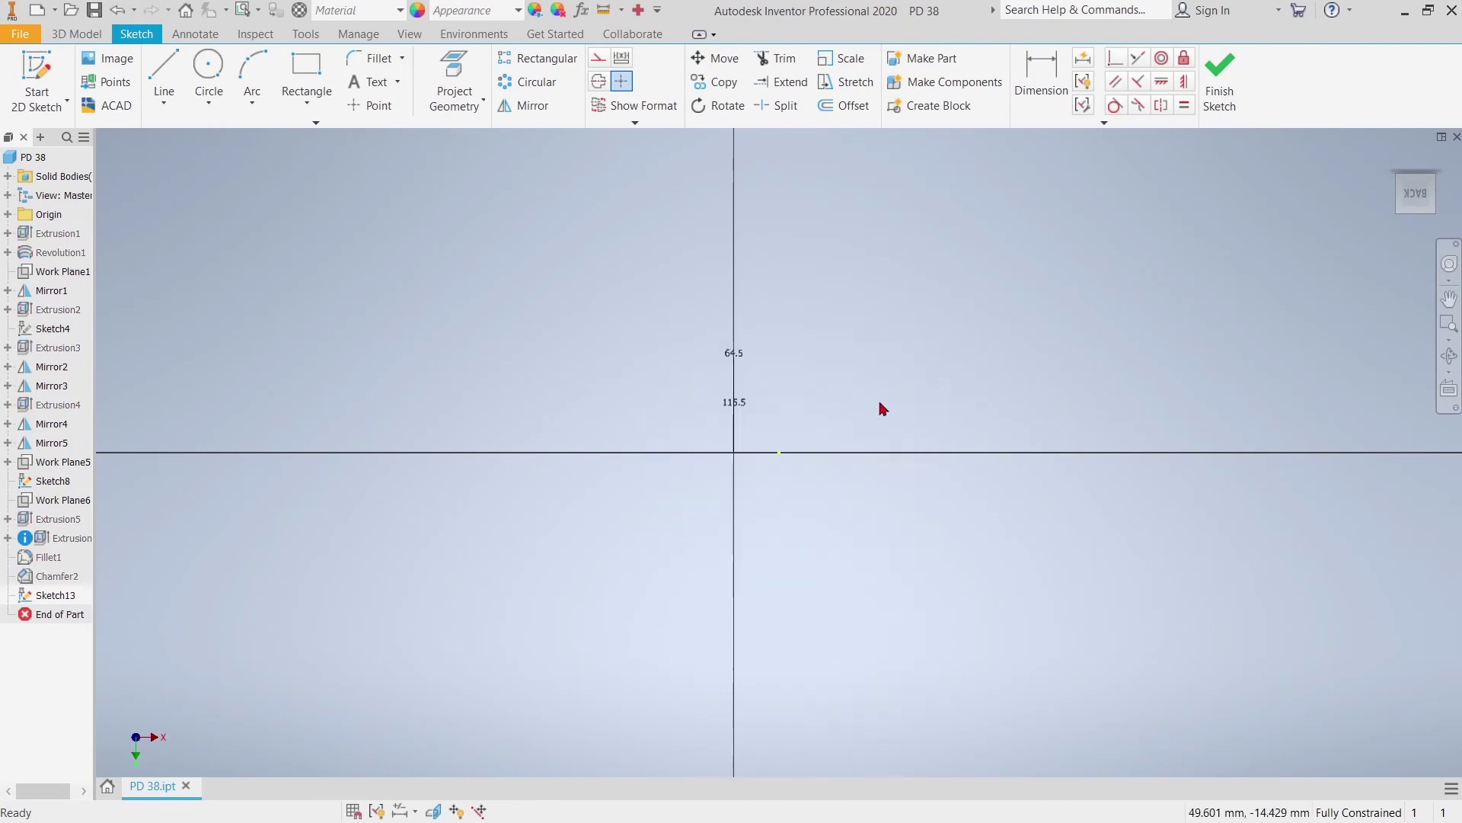
left_click(208, 65)
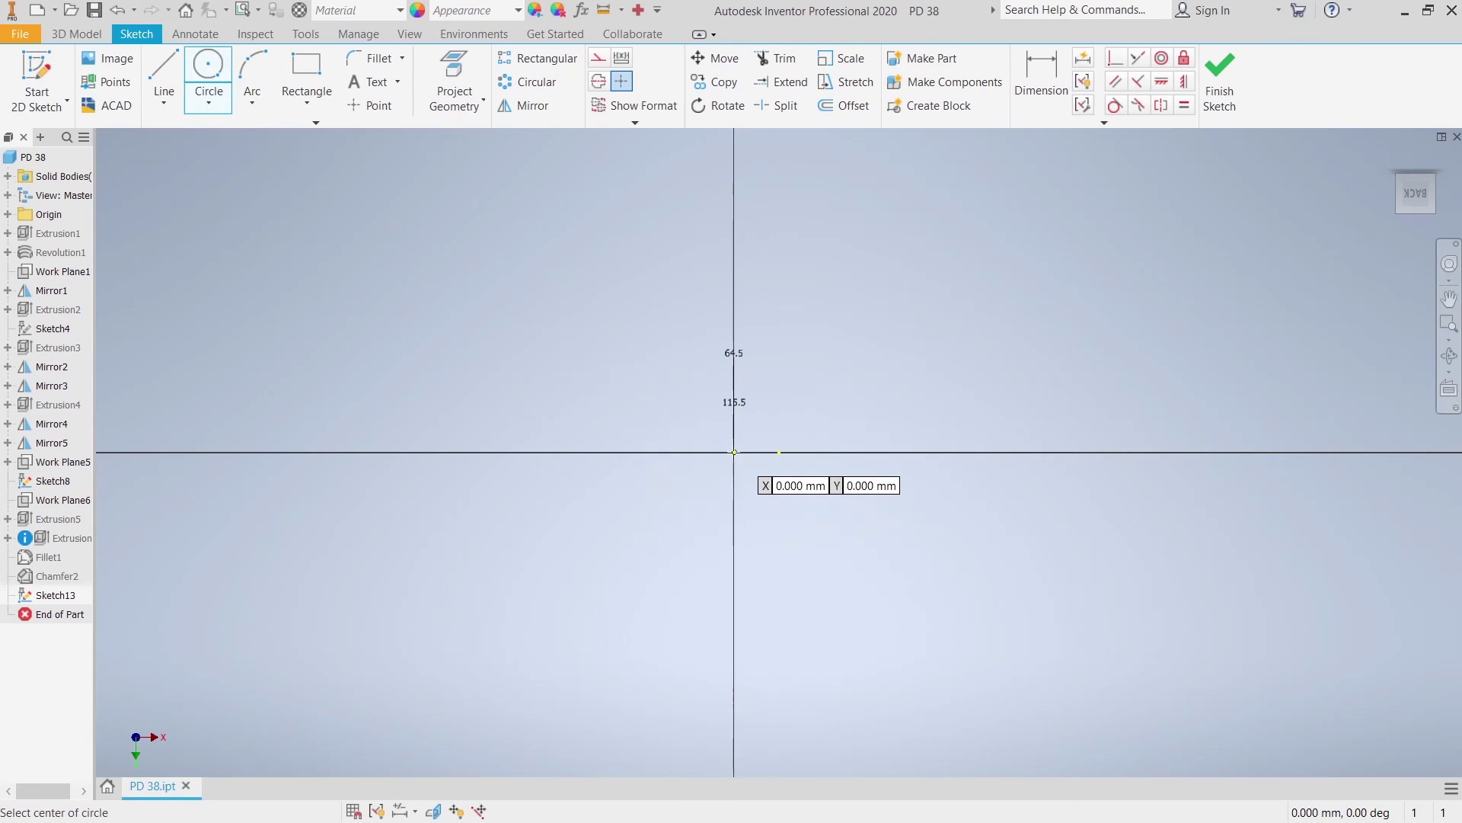
left_click(733, 453)
right_click(780, 394)
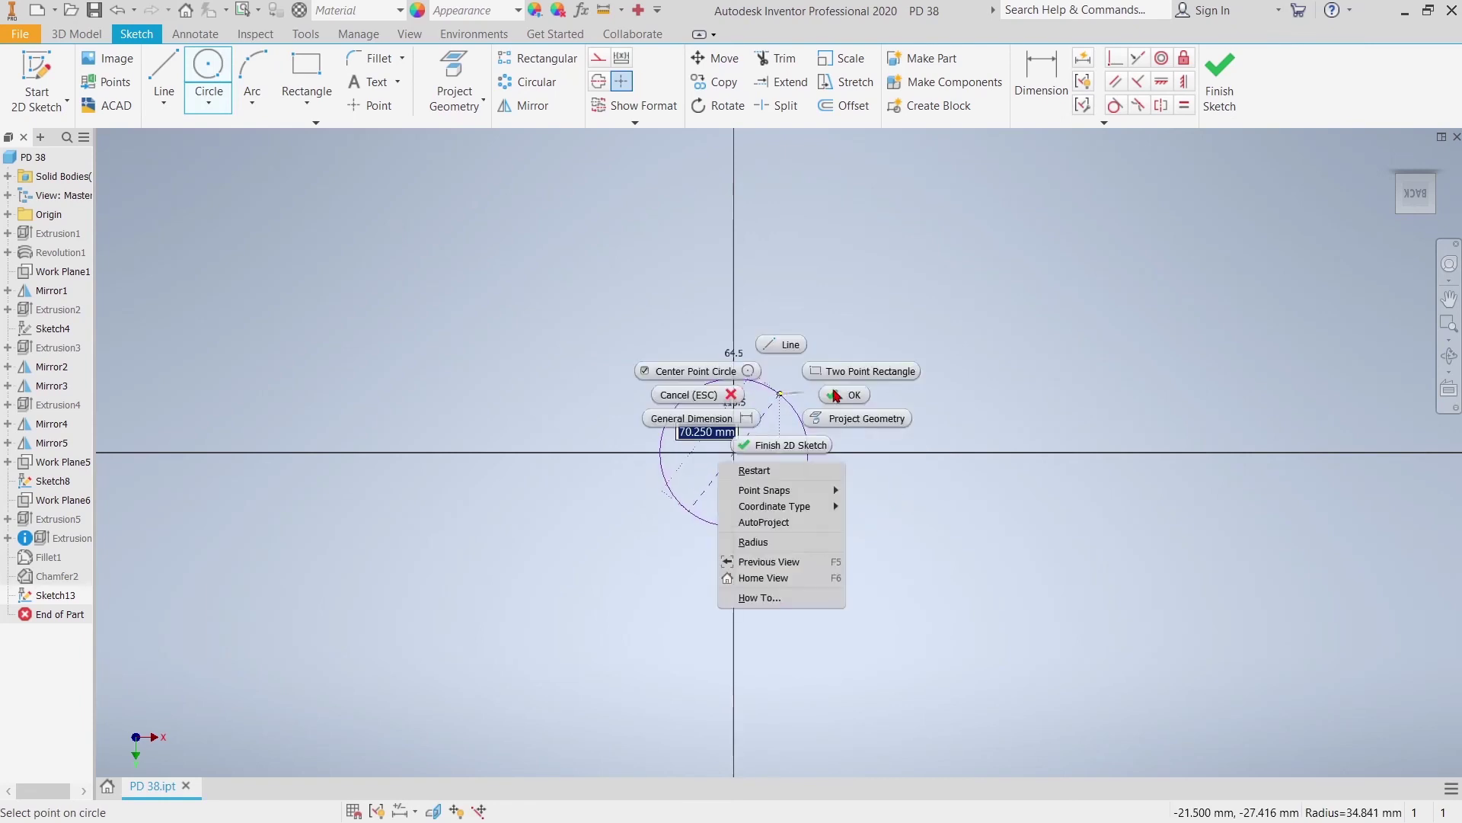
left_click(848, 395)
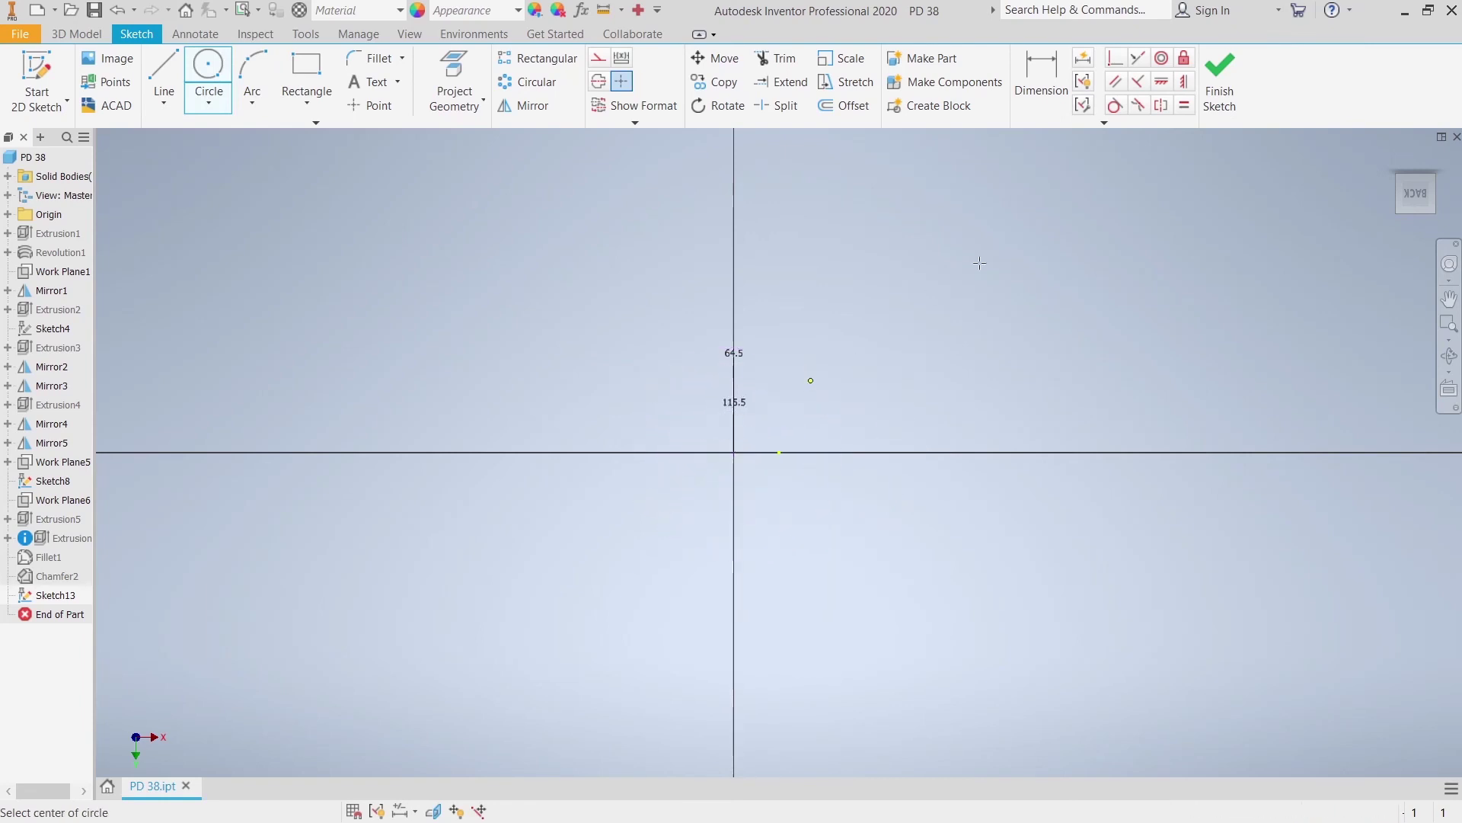
Dimension the circle's diameter to 30.1 mm and finish the sketch
left_click(1019, 92)
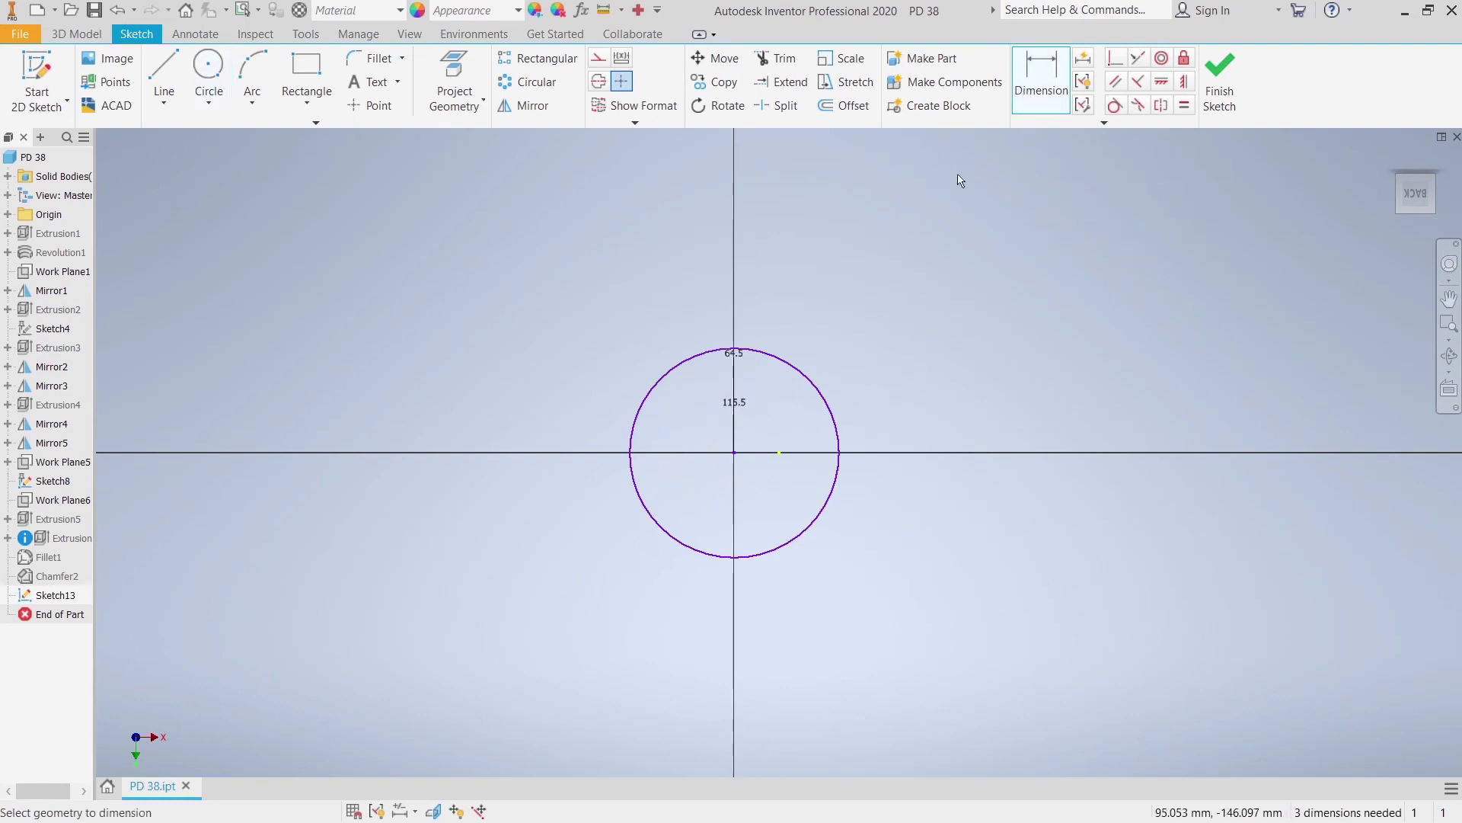
left_click(830, 396)
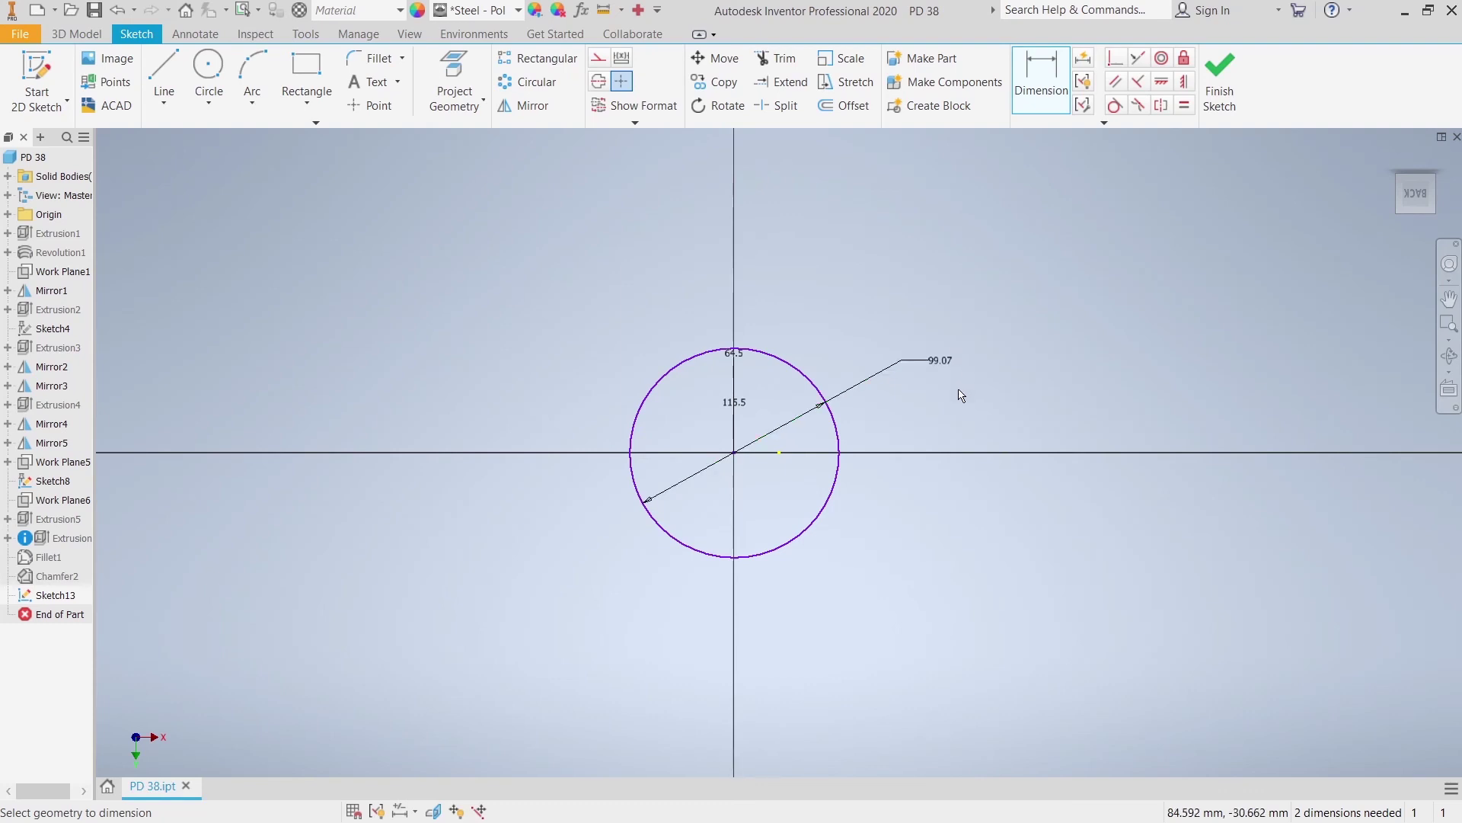
double_click(942, 365)
type("30.")
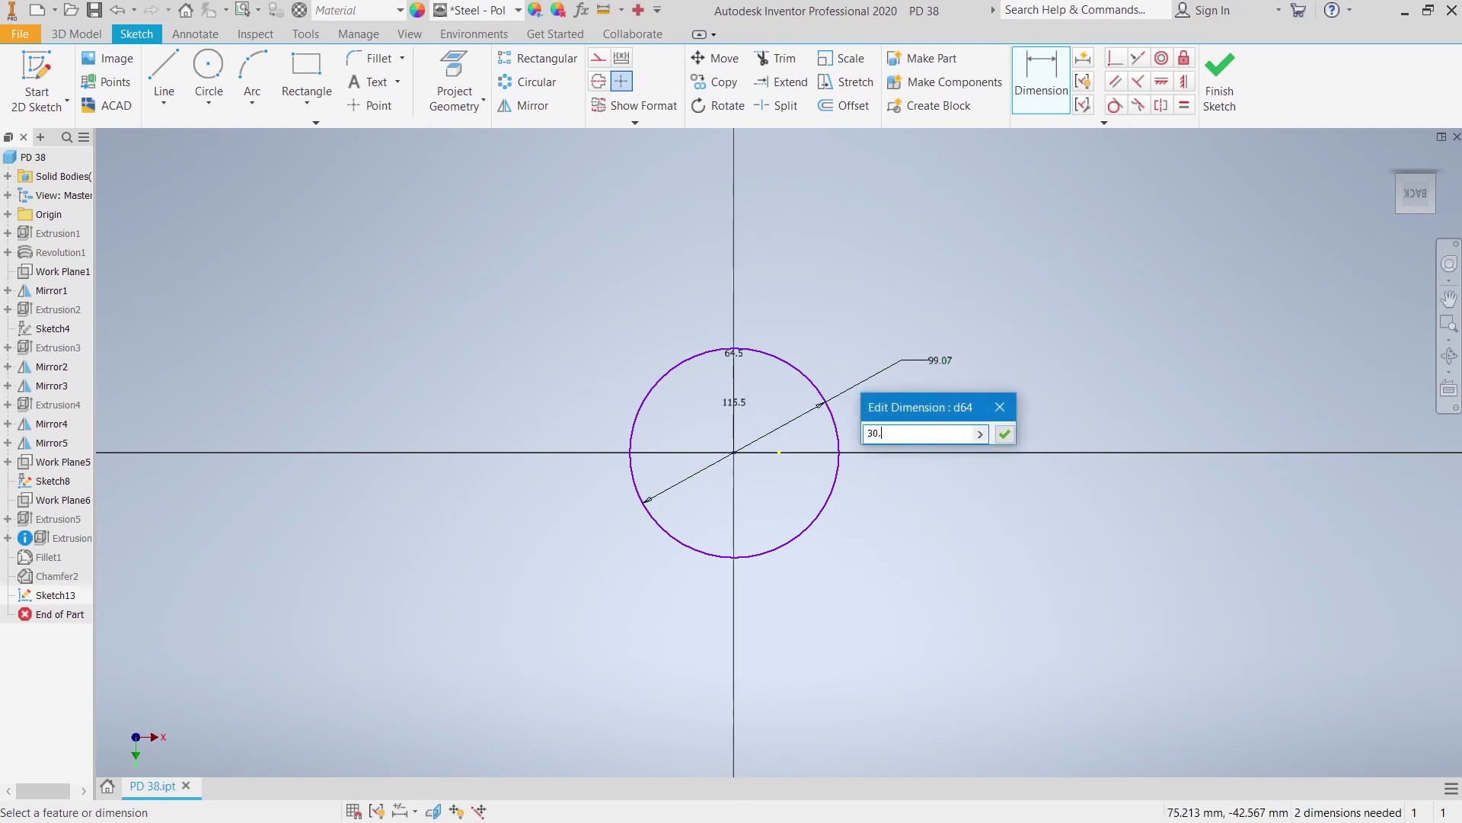
type("1")
key("Return")
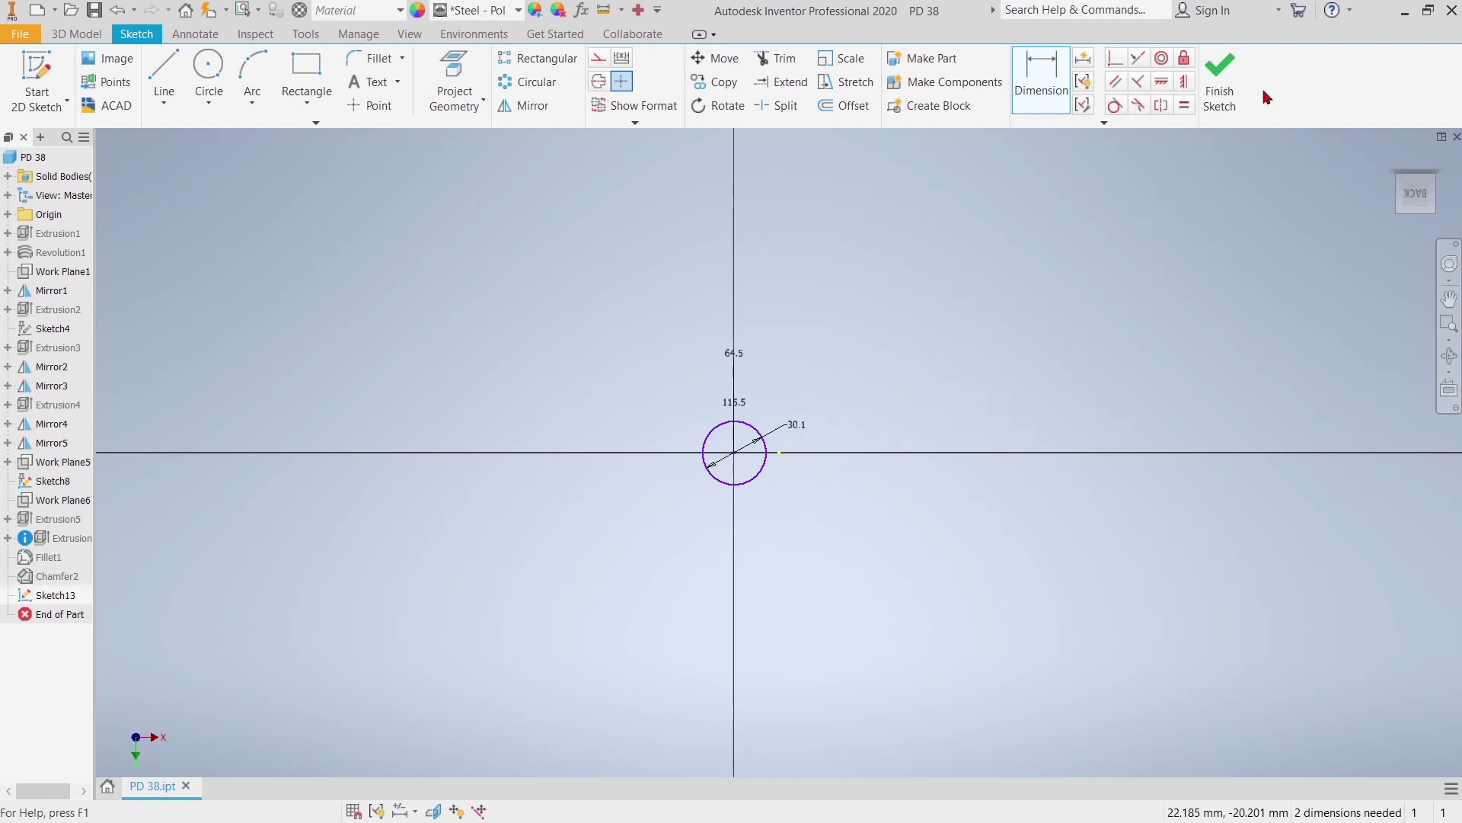
left_click(1220, 85)
Show all geometry, then extrude the 30.1 mm circle To the main body's outer face
right_click(910, 303)
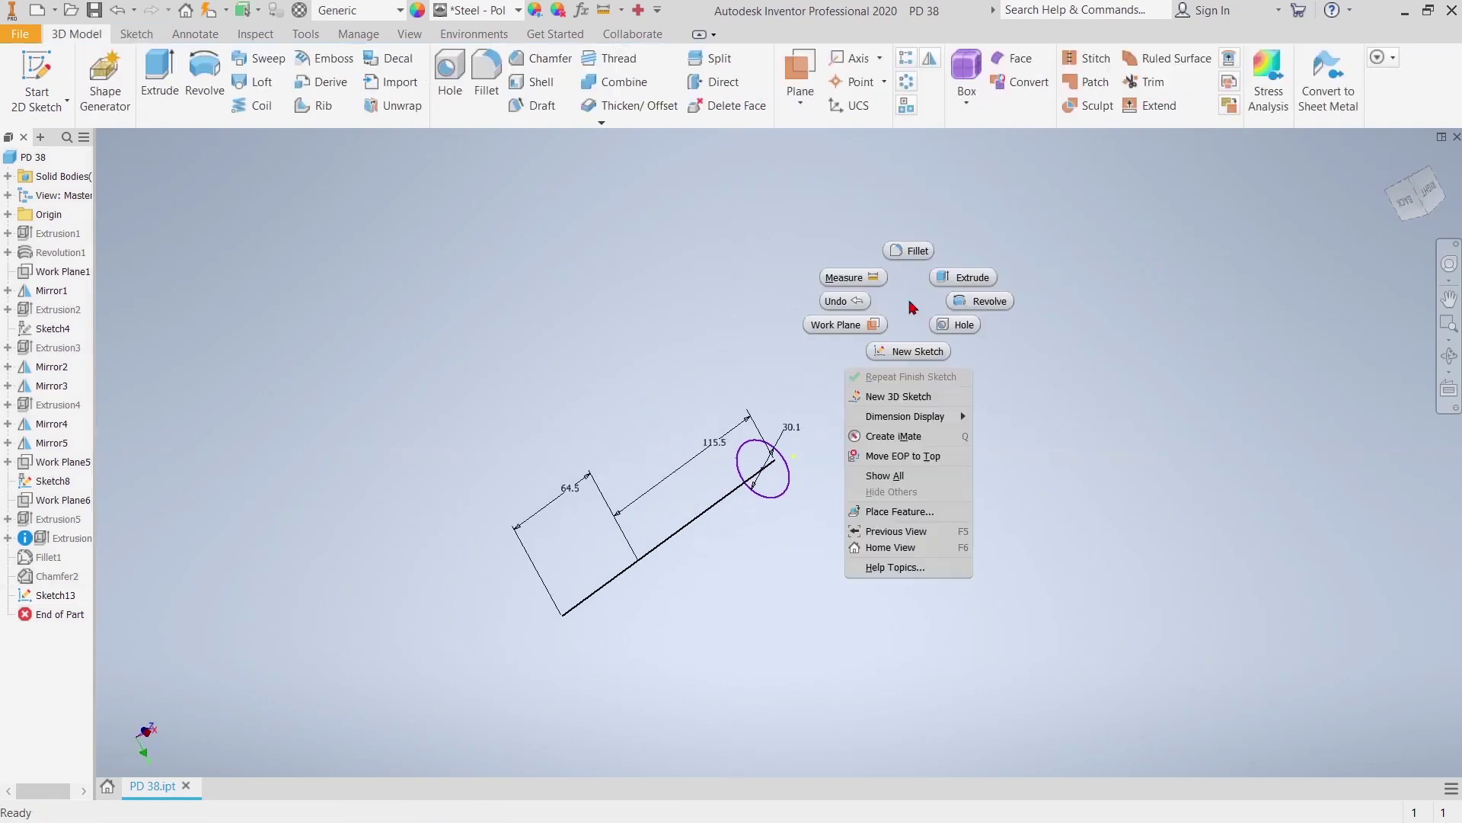
left_click(909, 481)
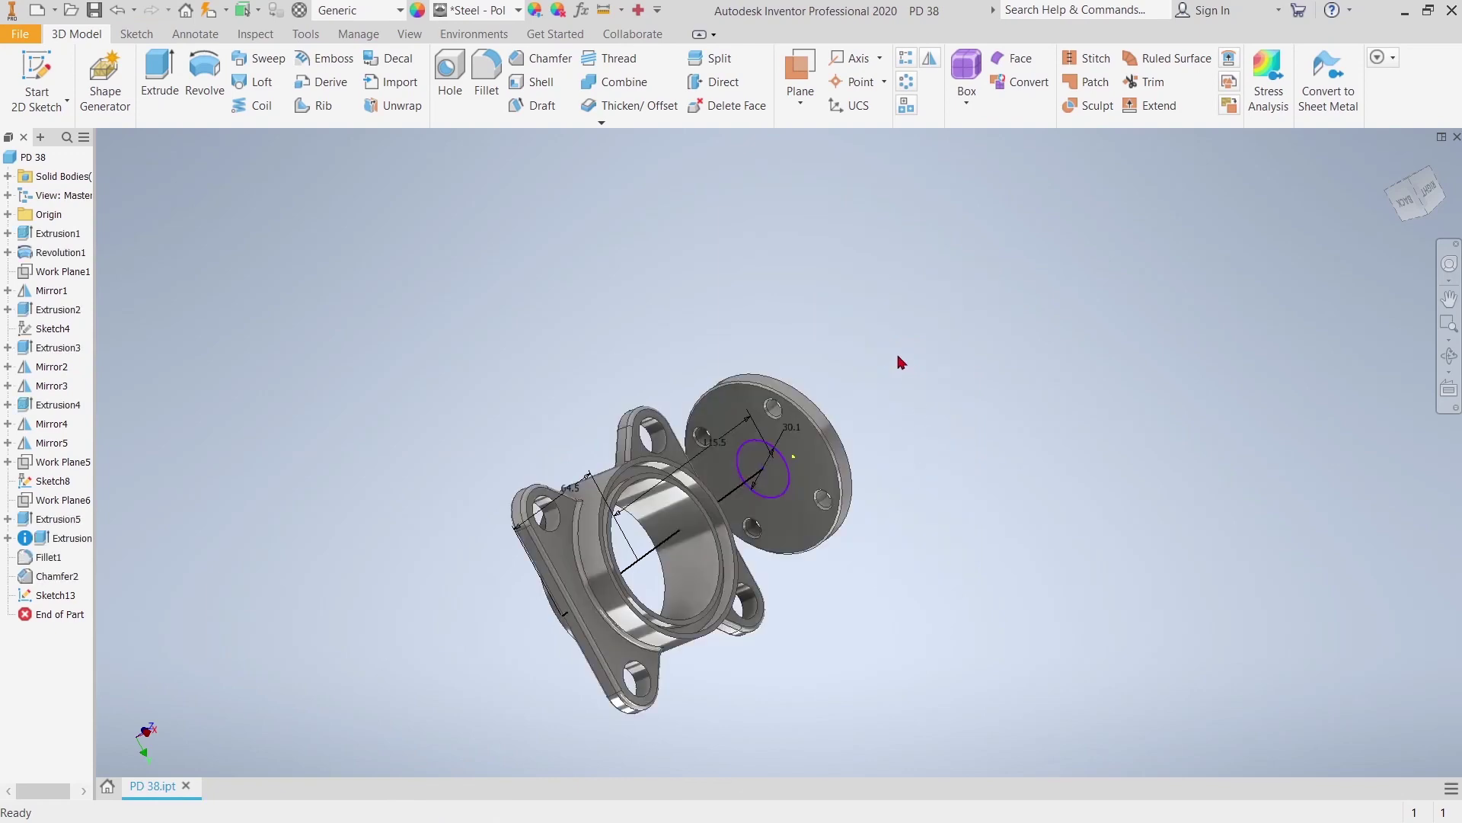
mouse_move(900, 361)
middle_mouse_down("shift")
mouse_move(878, 392)
mouse_move(688, 314)
middle_mouse_up("shift")
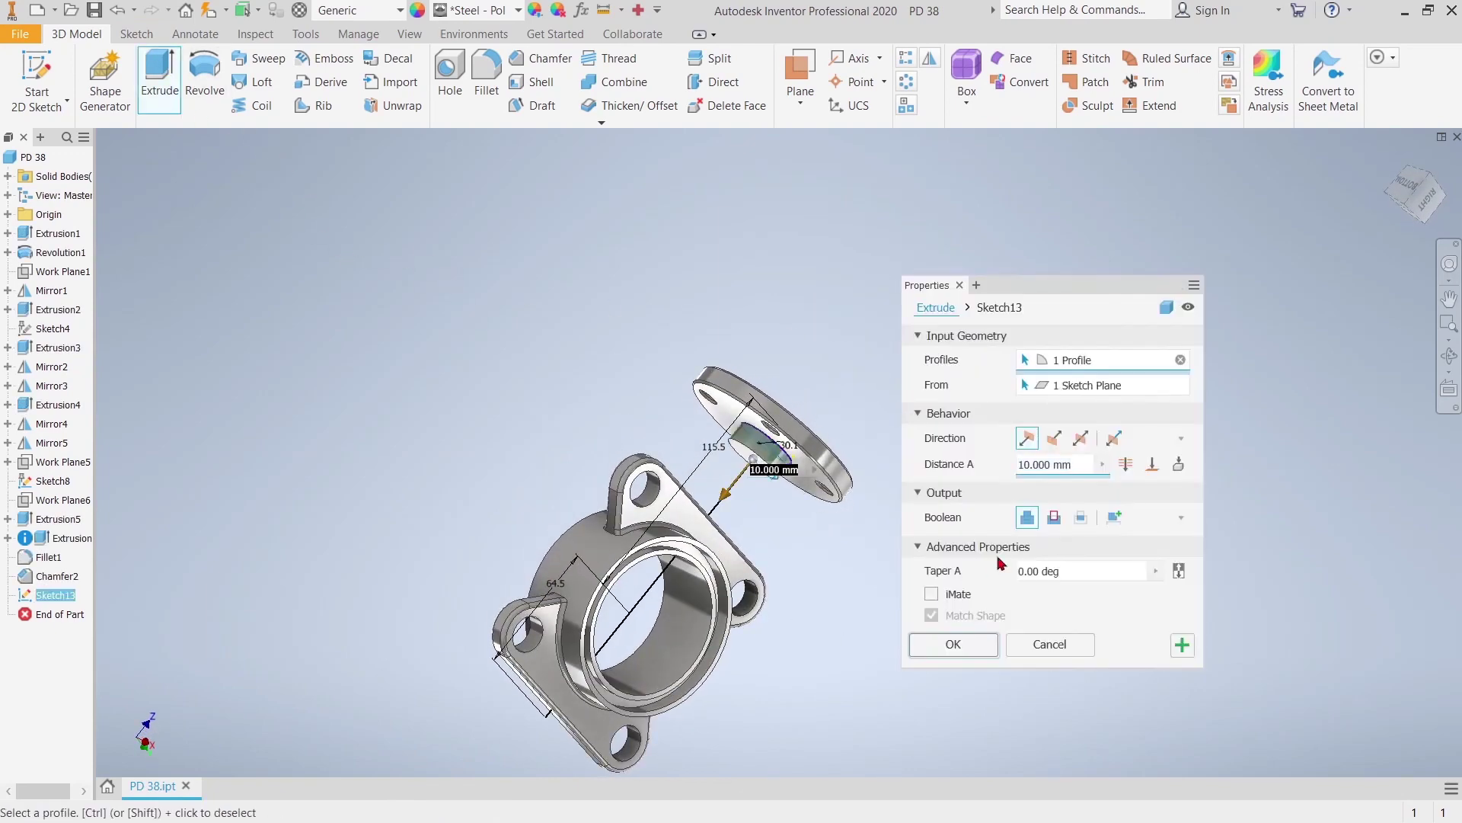
left_click(1178, 465)
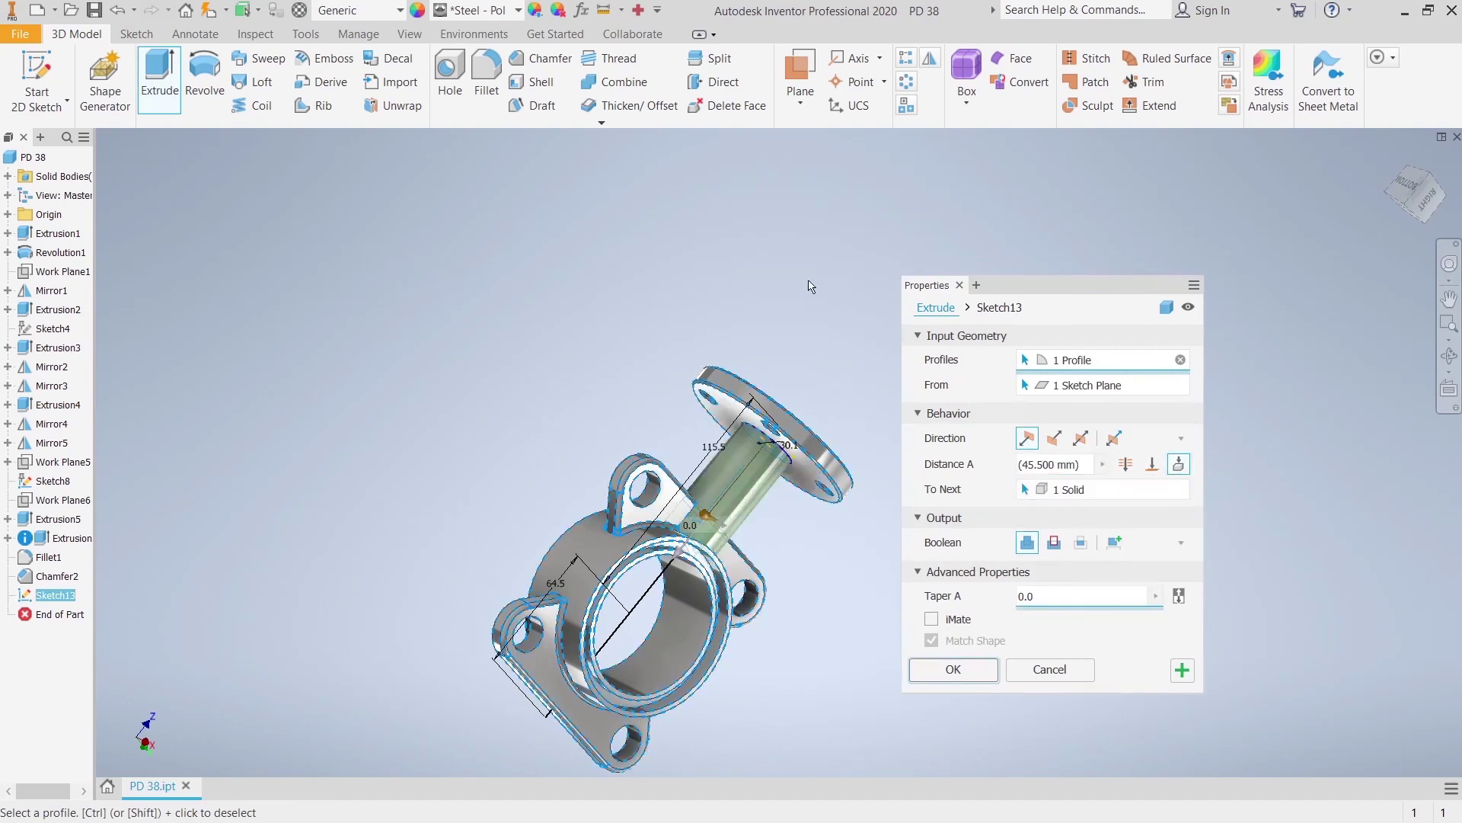
mouse_move(809, 286)
middle_mouse_down("shift")
mouse_move(991, 403)
mouse_move(877, 425)
mouse_move(1066, 507)
middle_mouse_up("shift")
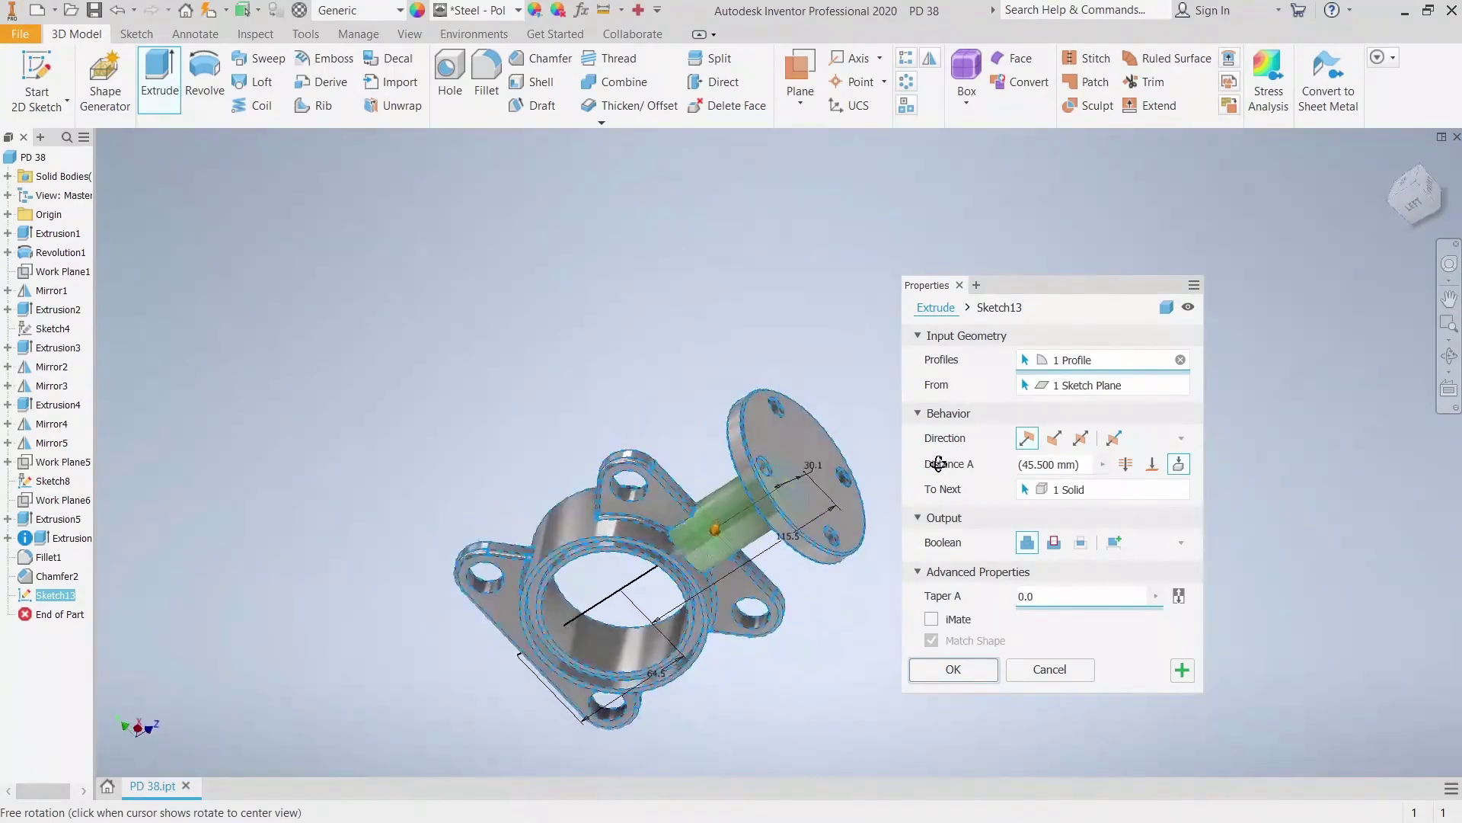
left_click(1152, 465)
left_click(705, 573)
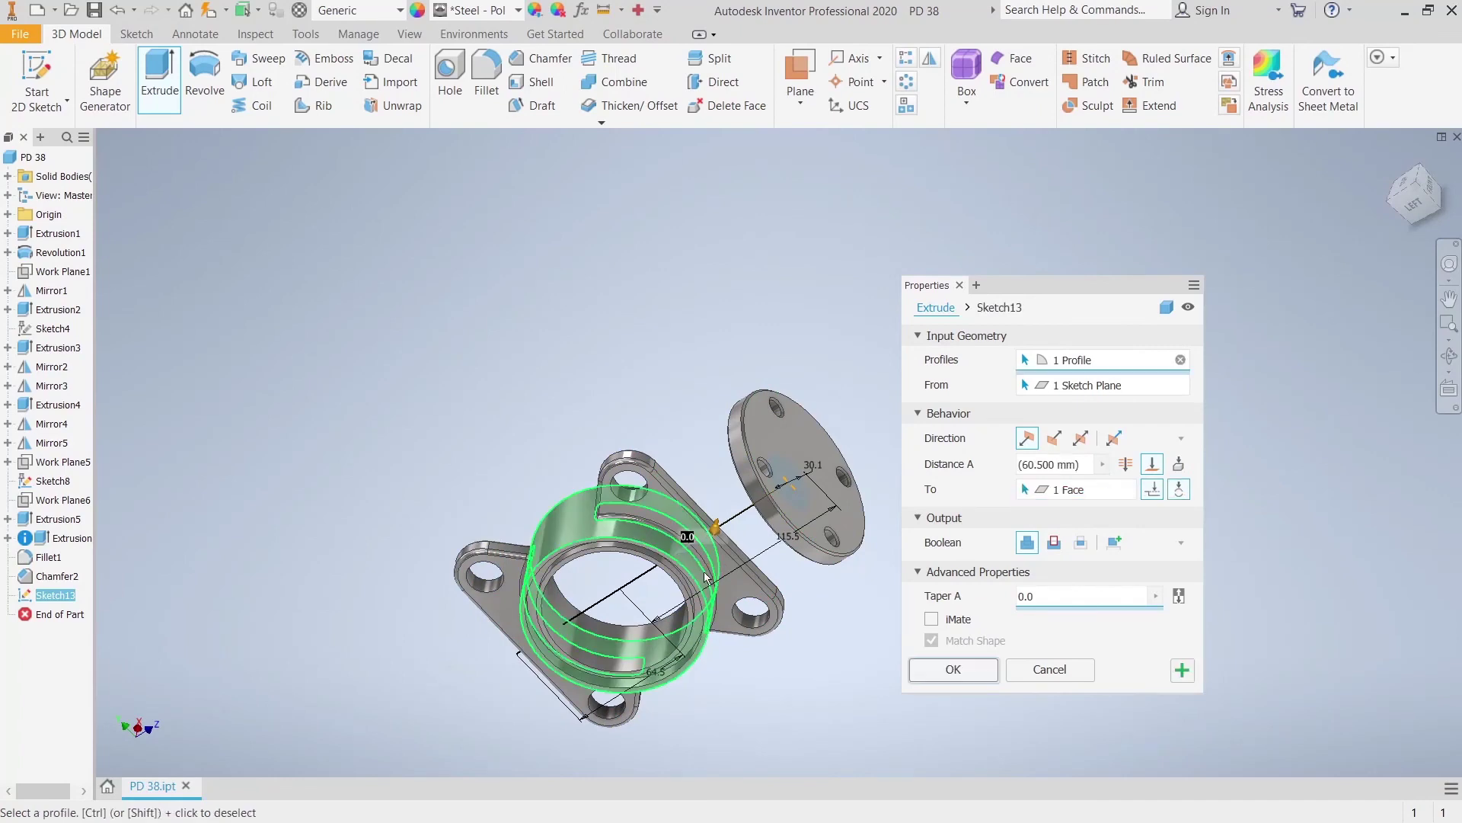
left_click(968, 670)
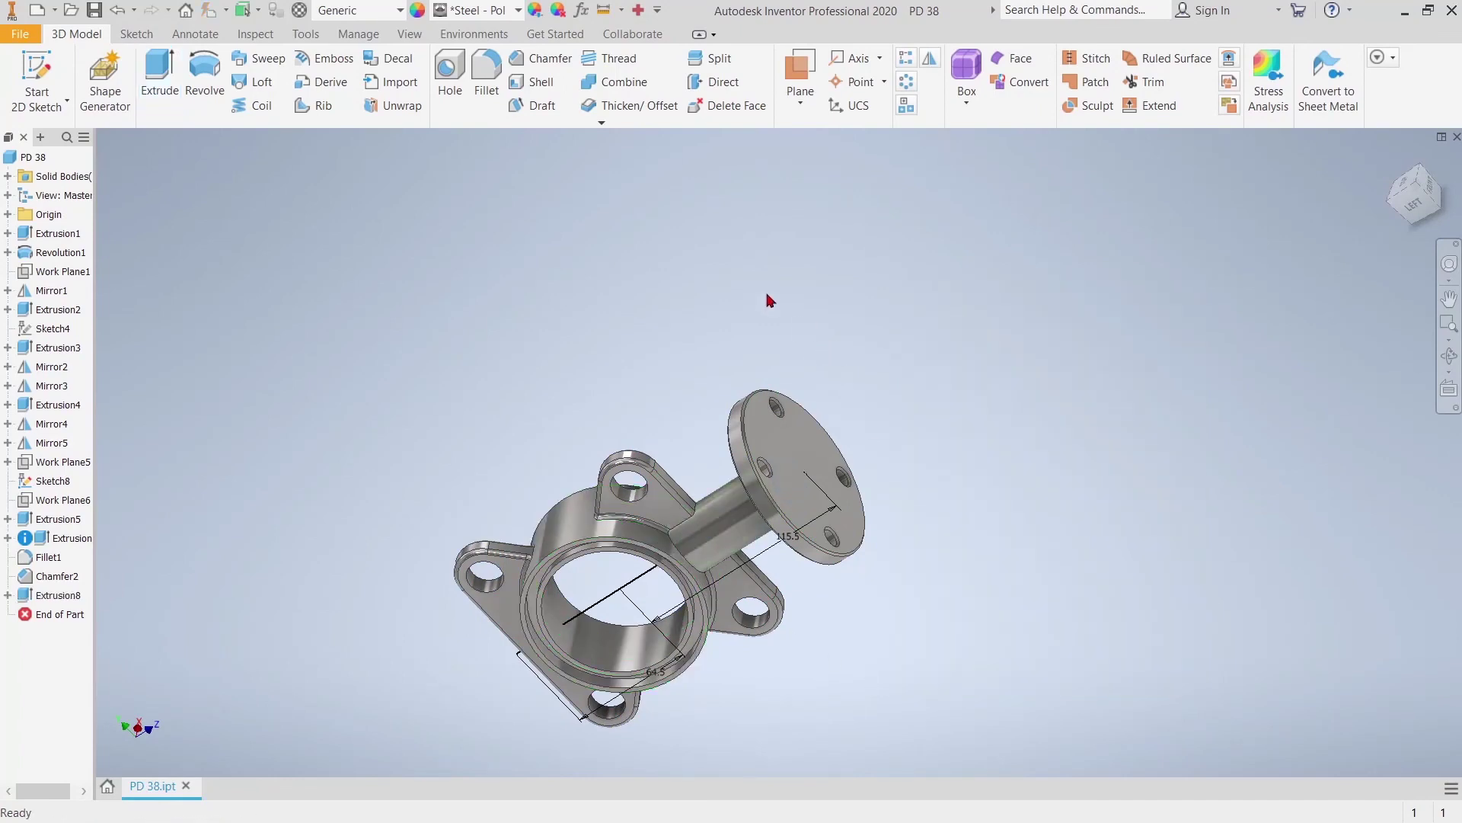
mouse_move(767, 300)
middle_mouse_down("shift")
mouse_move(875, 330)
mouse_move(934, 449)
mouse_move(999, 372)
mouse_move(1061, 404)
mouse_move(1032, 444)
middle_mouse_up("shift")
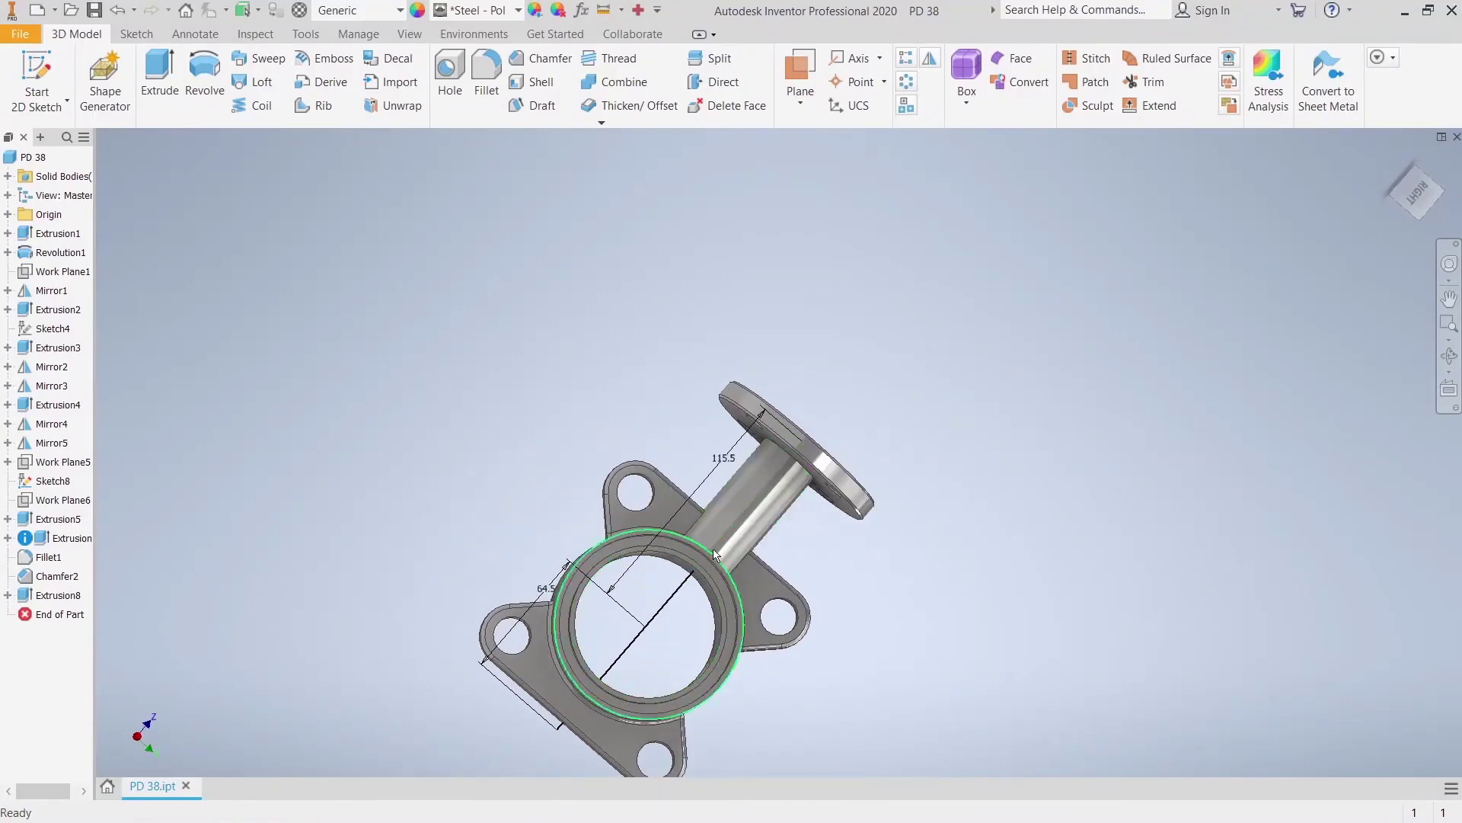
Orbit the model and start an offset work plane, then cancel it
mouse_move(662, 385)
middle_mouse_down("shift")
mouse_move(653, 297)
mouse_move(630, 349)
mouse_move(514, 448)
middle_mouse_up("shift")
mouse_move(371, 528)
middle_mouse_down("shift")
mouse_move(424, 575)
mouse_move(467, 536)
mouse_move(575, 591)
middle_mouse_up("shift")
scroll(775, 635, "down", 3)
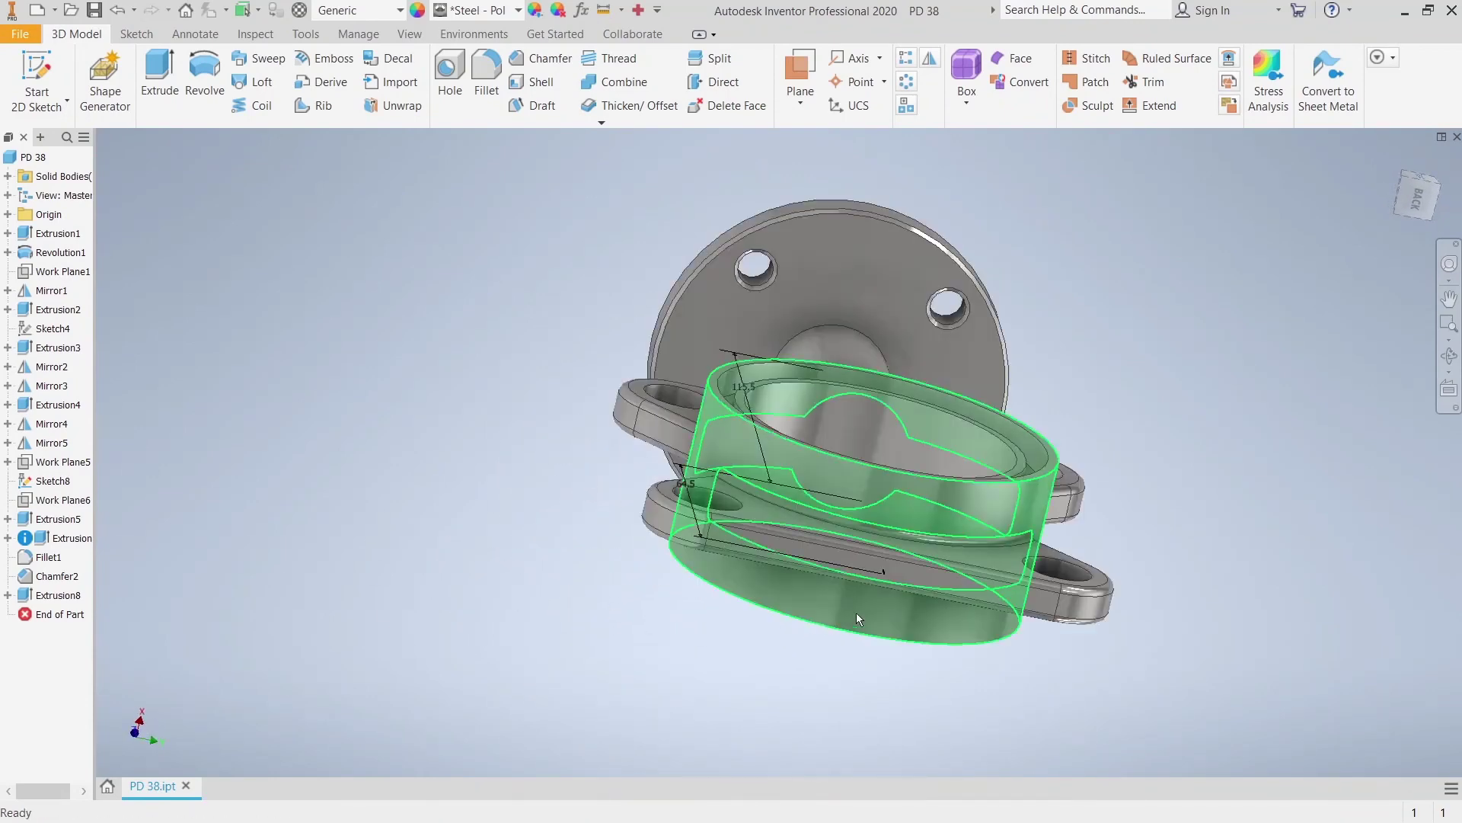
middle_click_drag(1159, 426, 798, 343, "shift")
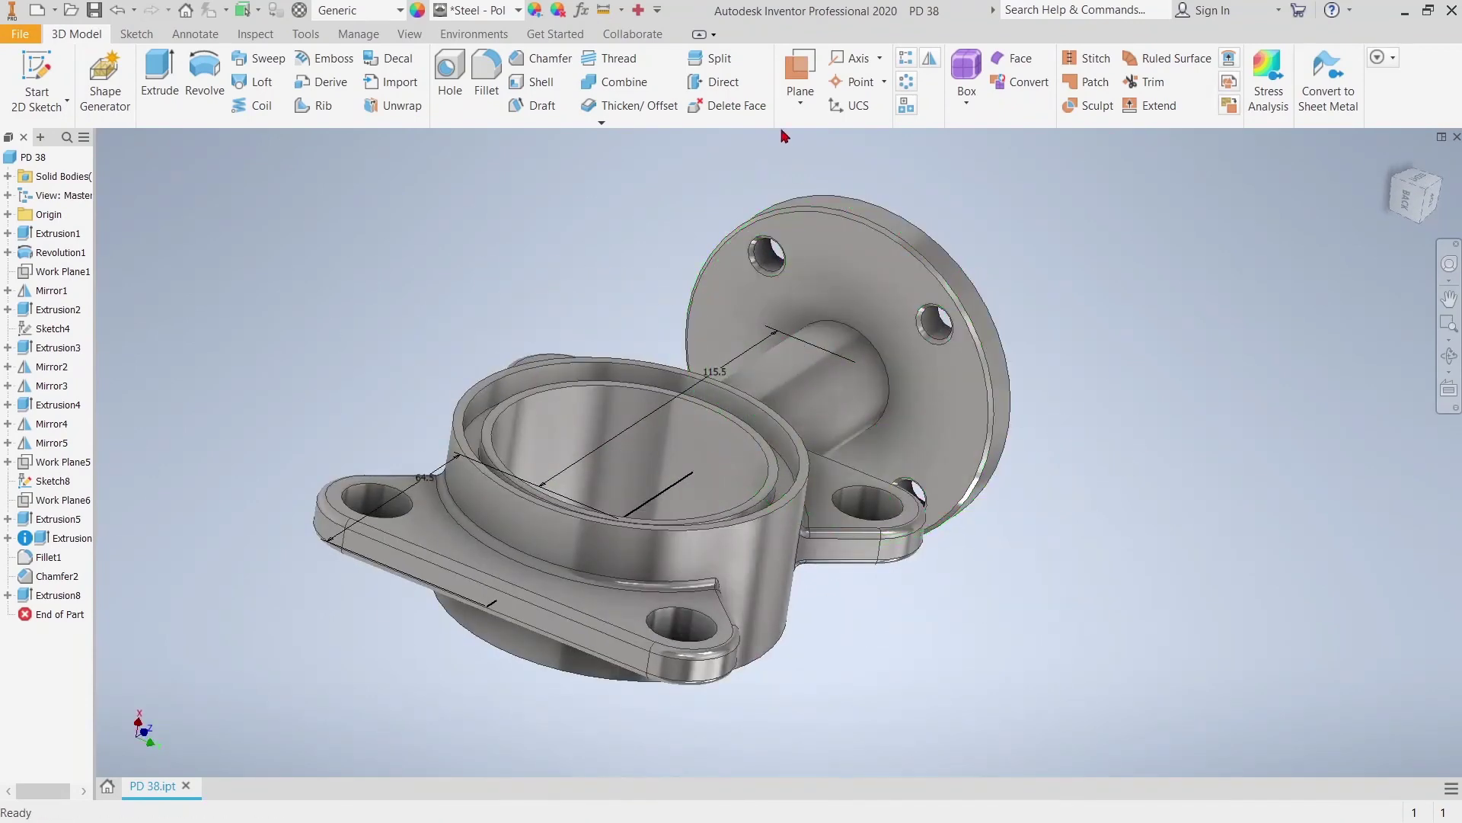
left_click(798, 113)
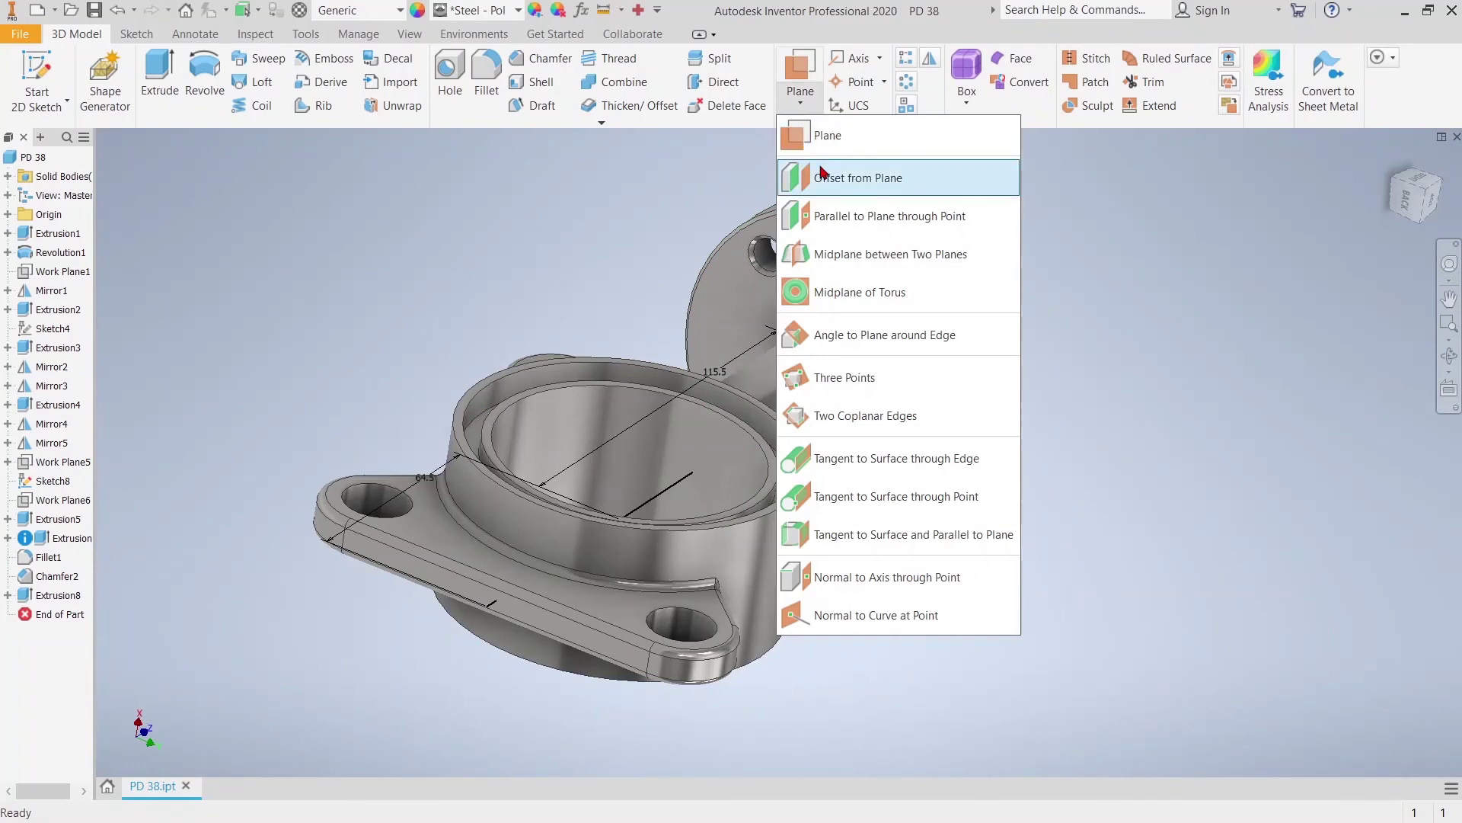
left_click(823, 175)
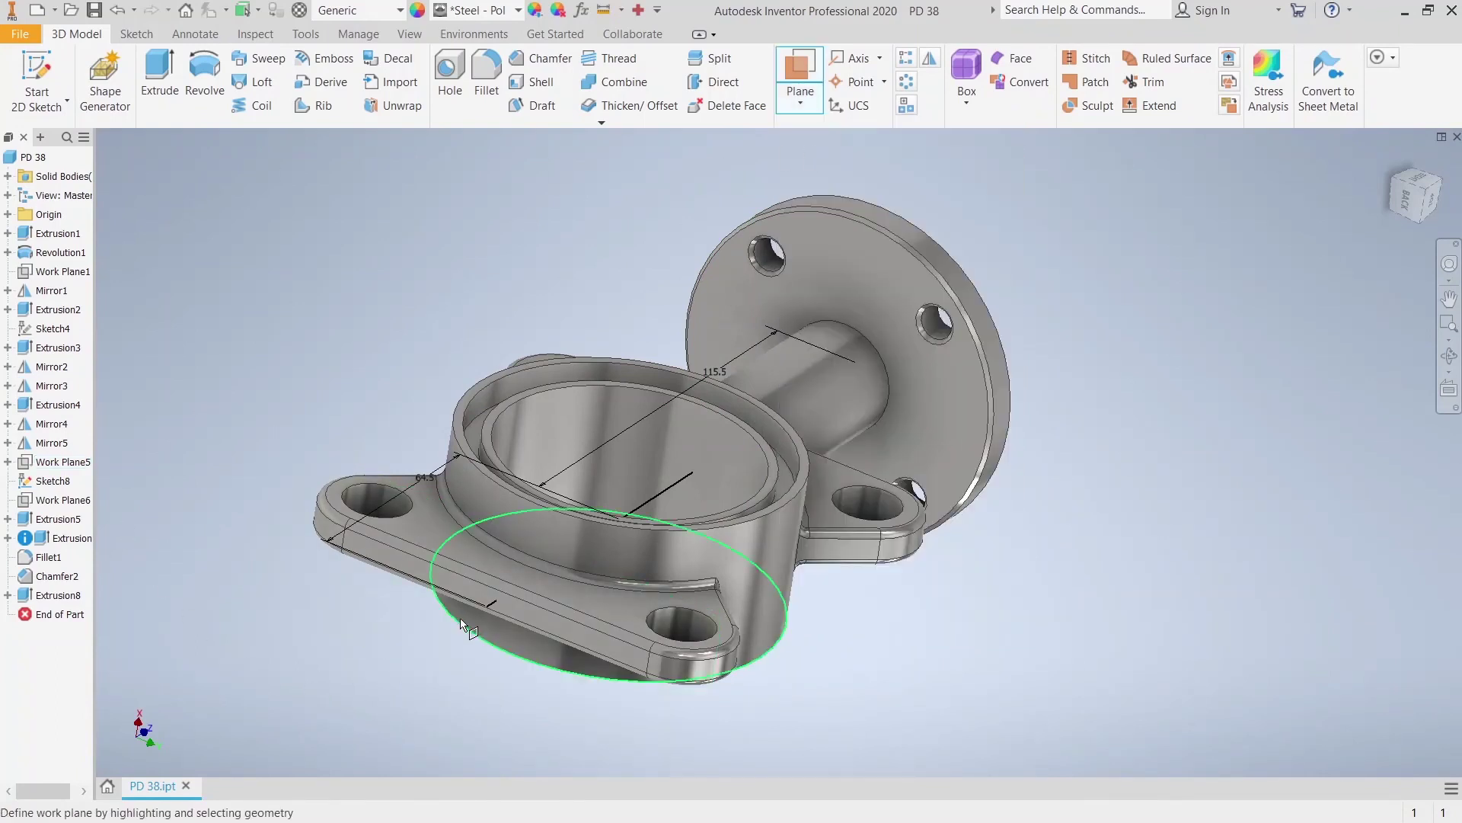
right_click(218, 286)
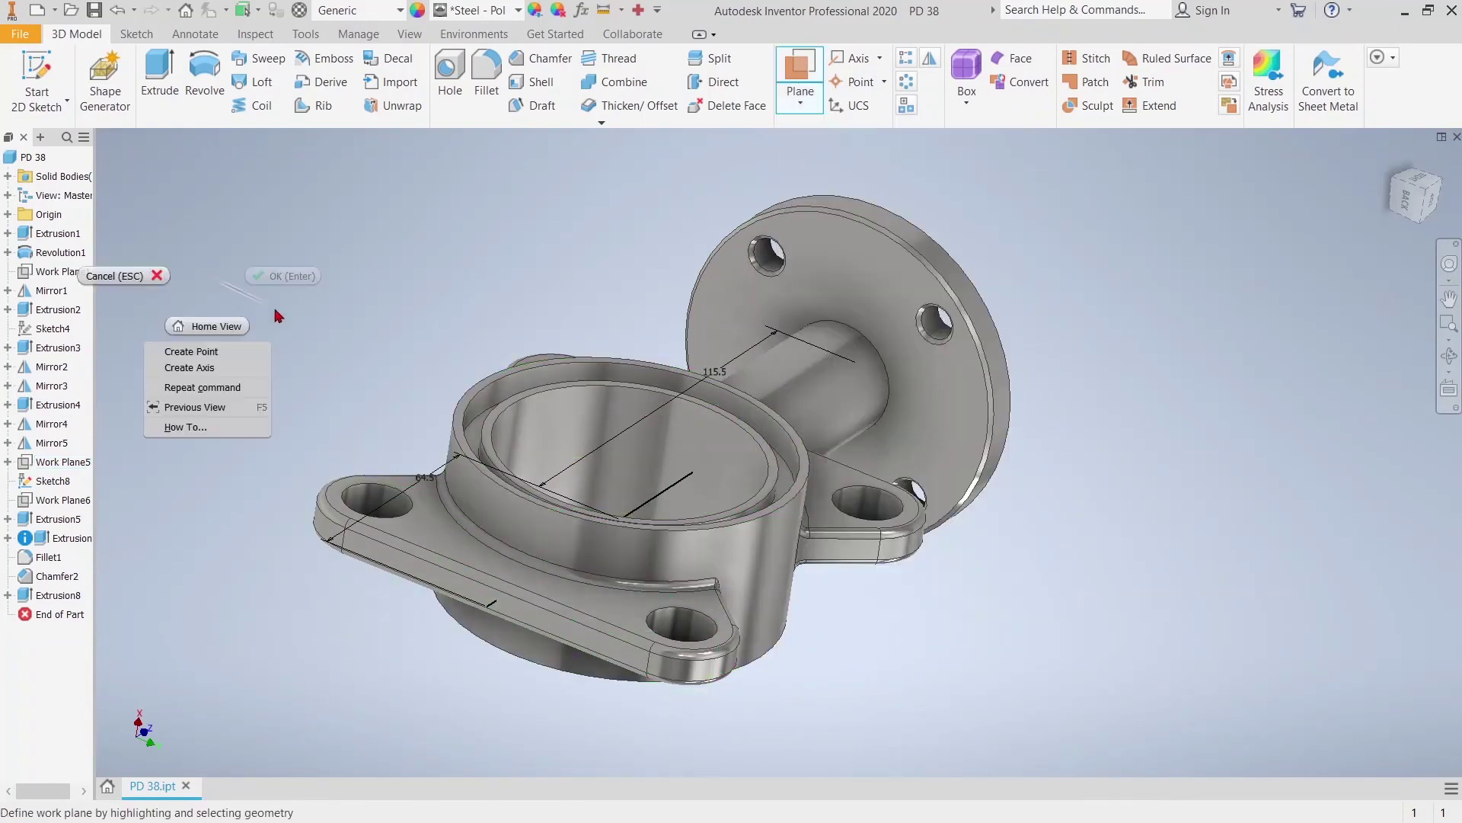
left_click(156, 276)
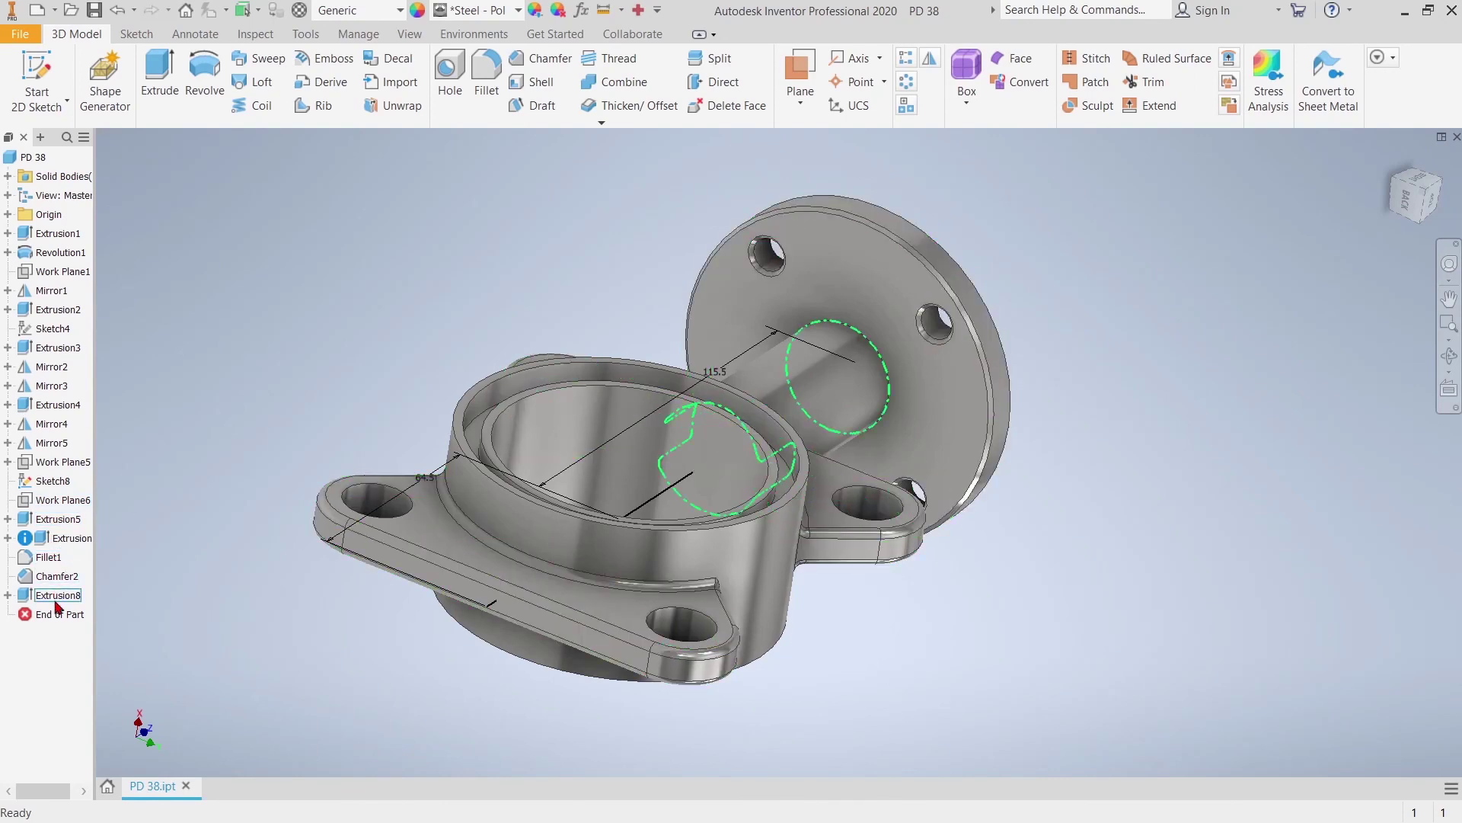
Create Work Plane7 at the bottom of the body and open a sketch on it
left_click(796, 80)
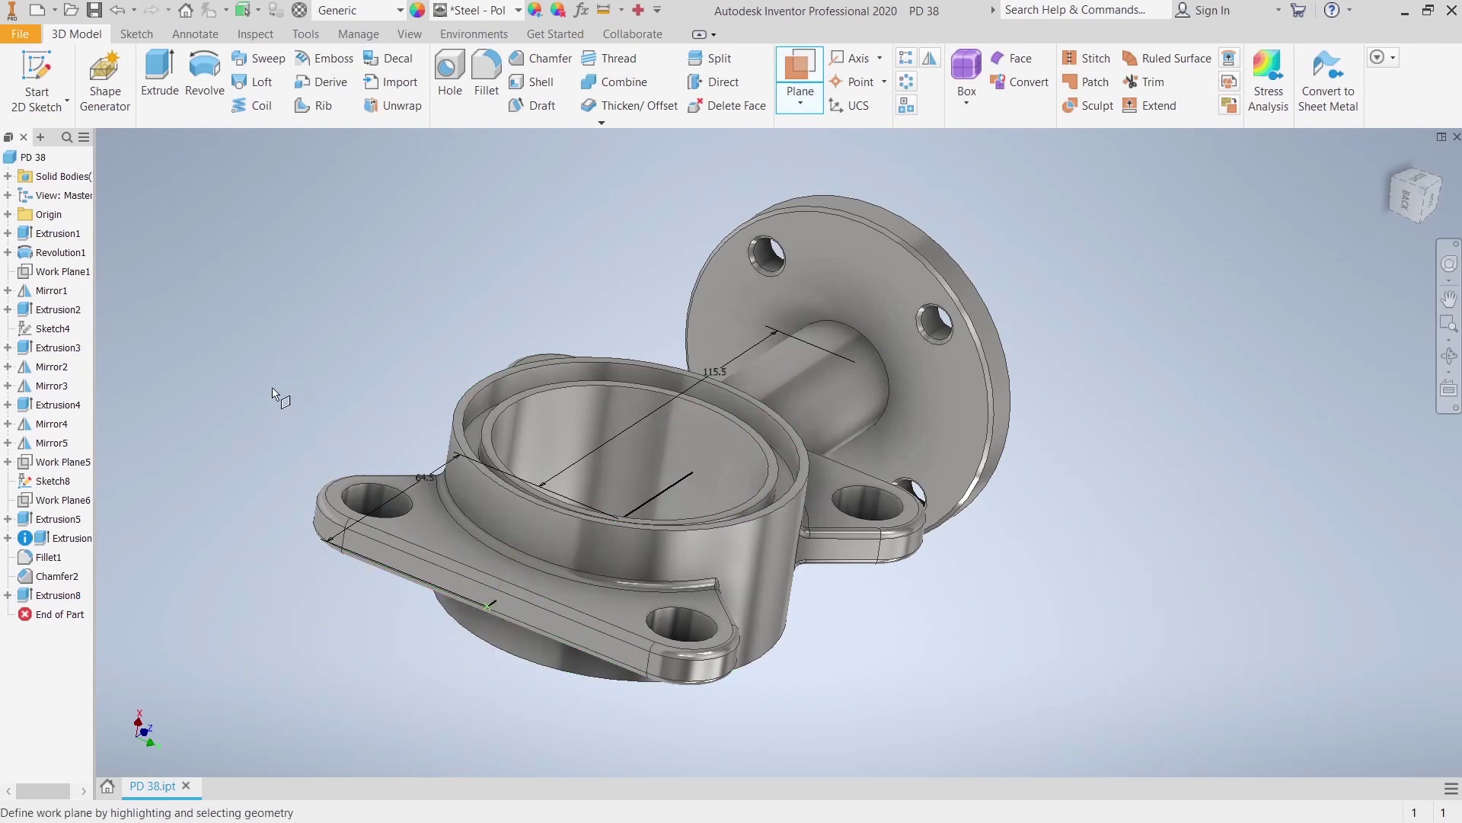
left_click(488, 610)
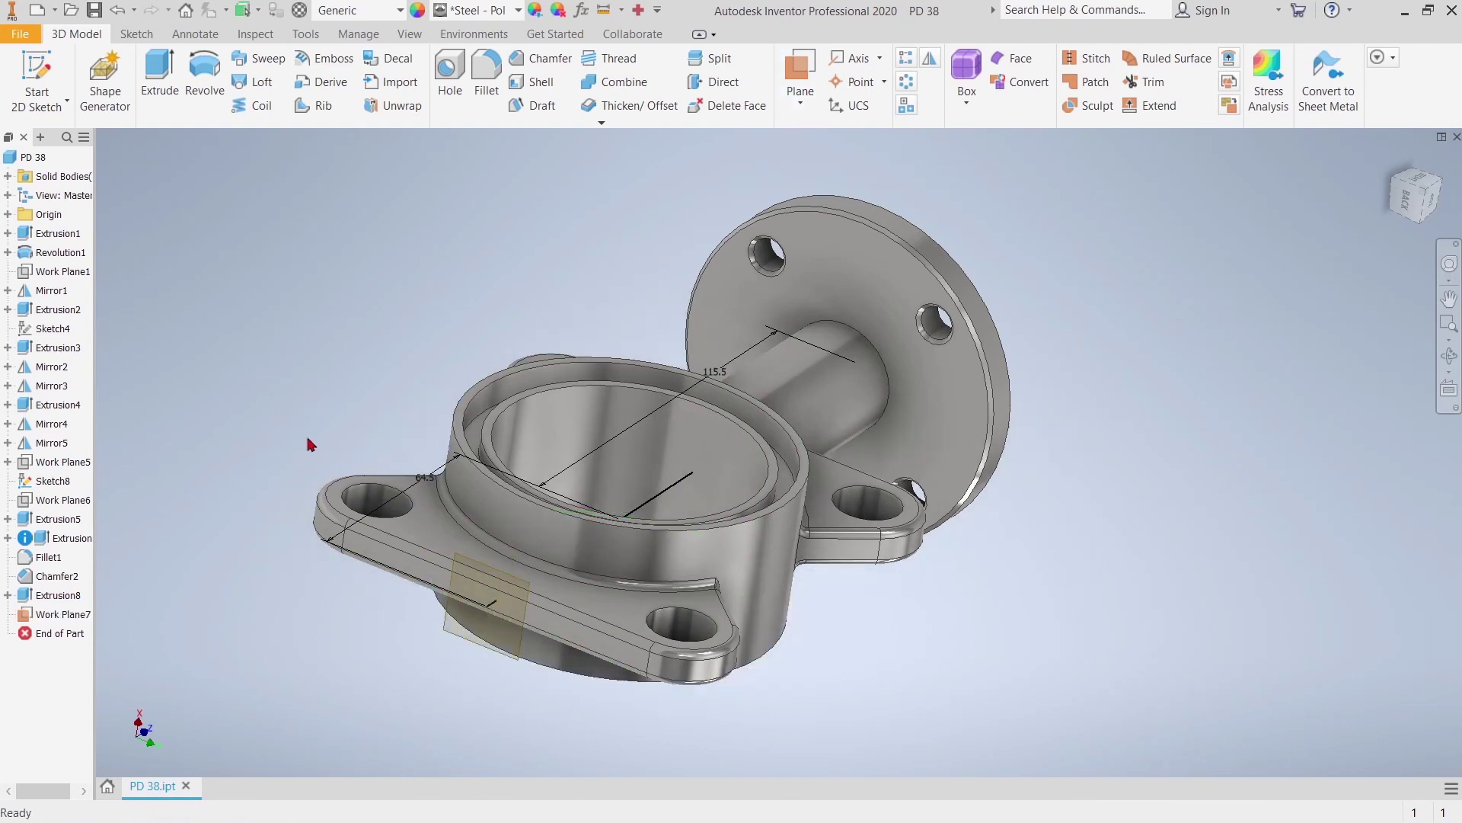
left_click(518, 579)
left_click(539, 566)
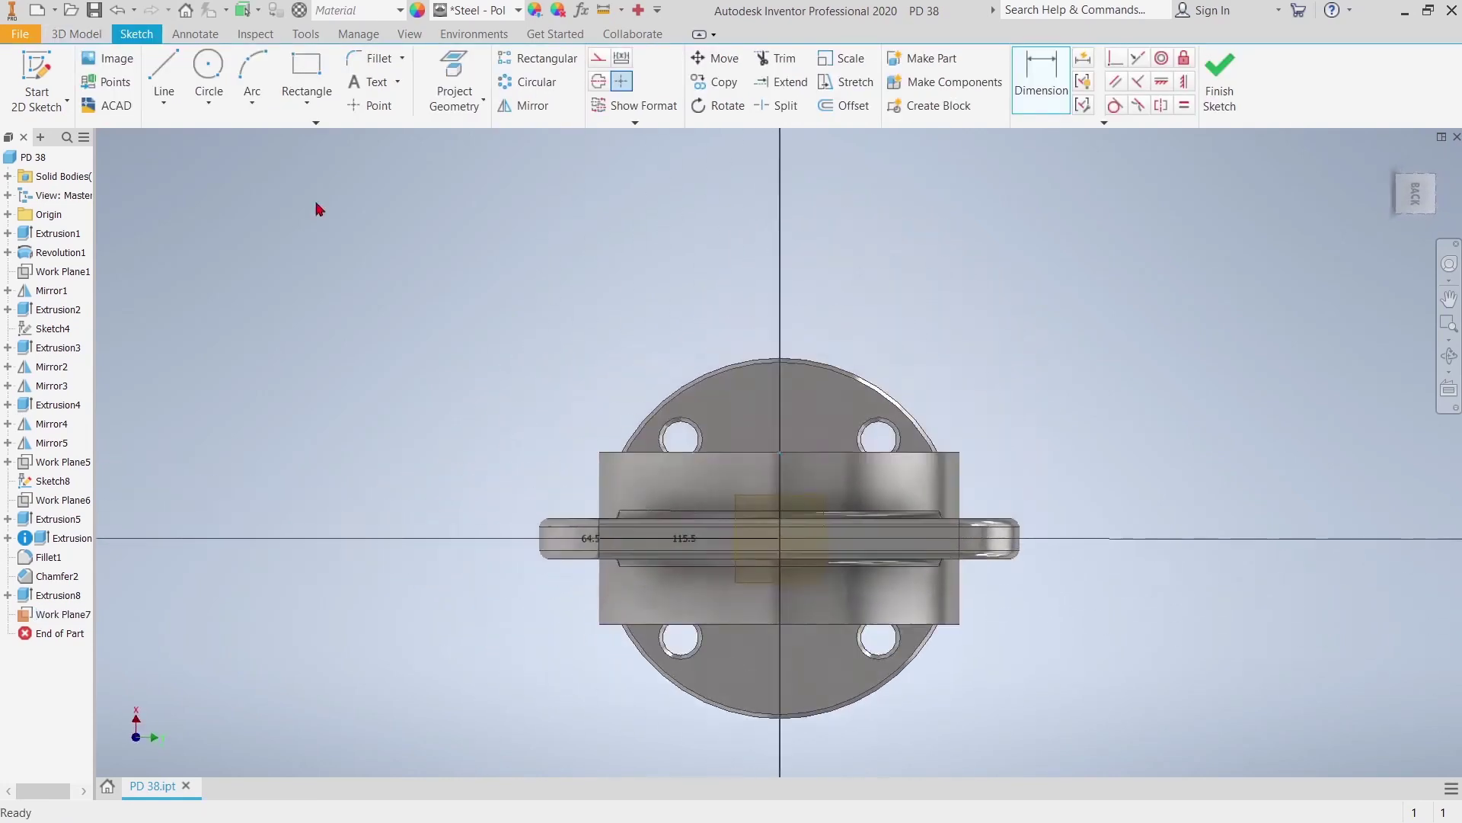
Draw a circle at the sketch origin, set its diameter to 30.1 mm, and finish the sketch
left_click(207, 93)
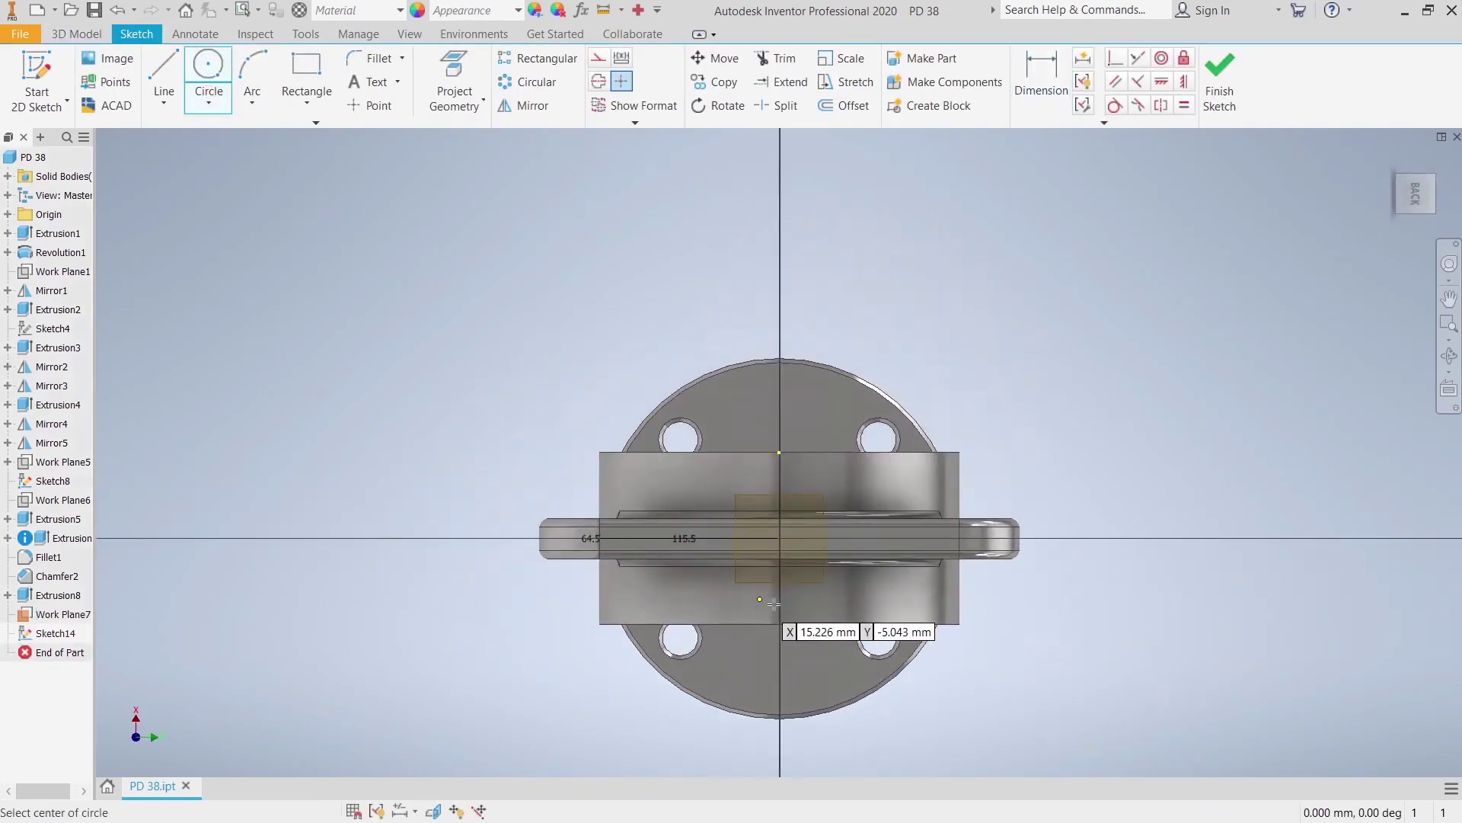
left_click(780, 538)
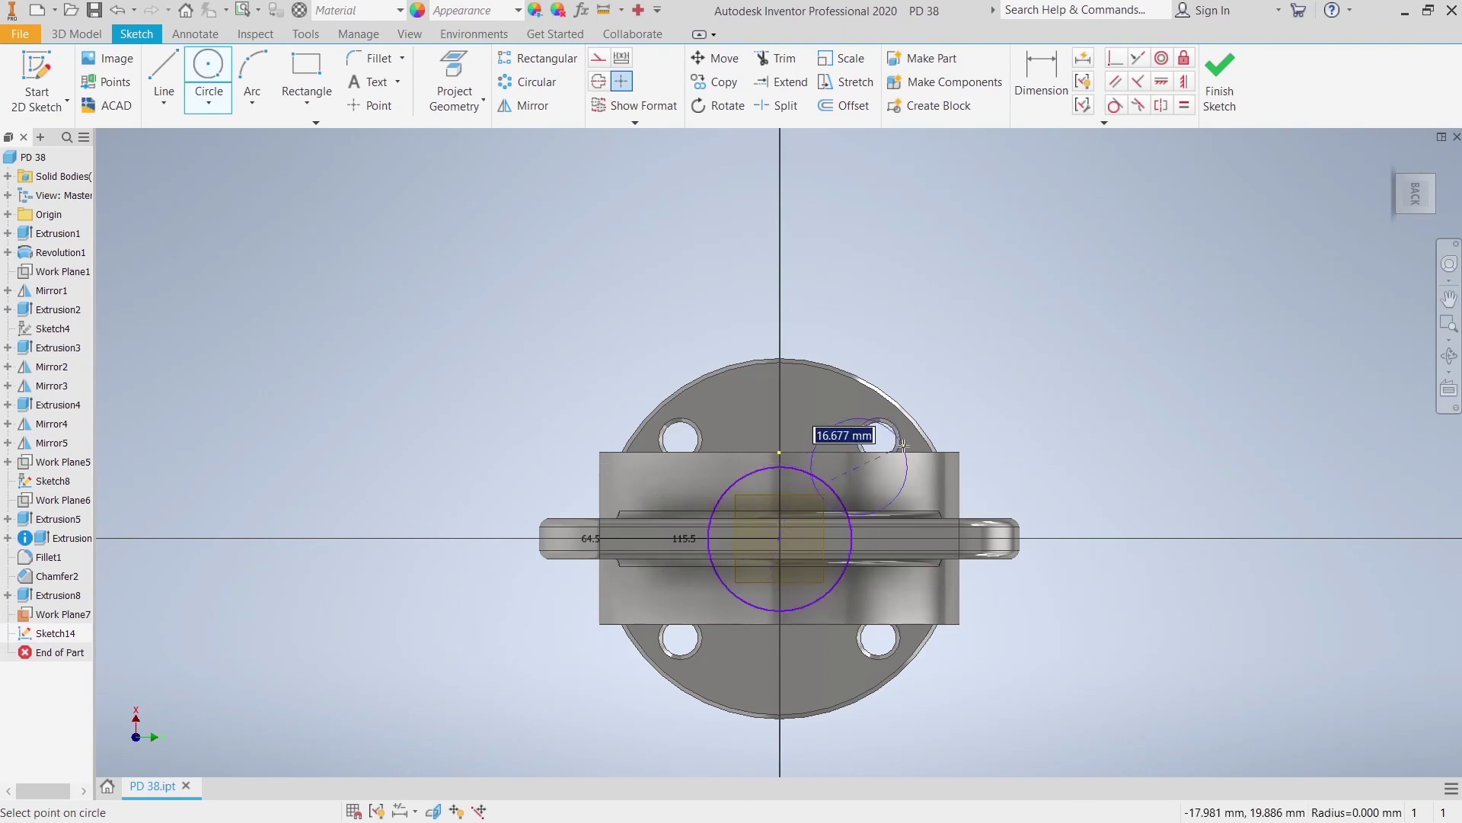
right_click(952, 390)
key("Escape")
left_click(1045, 85)
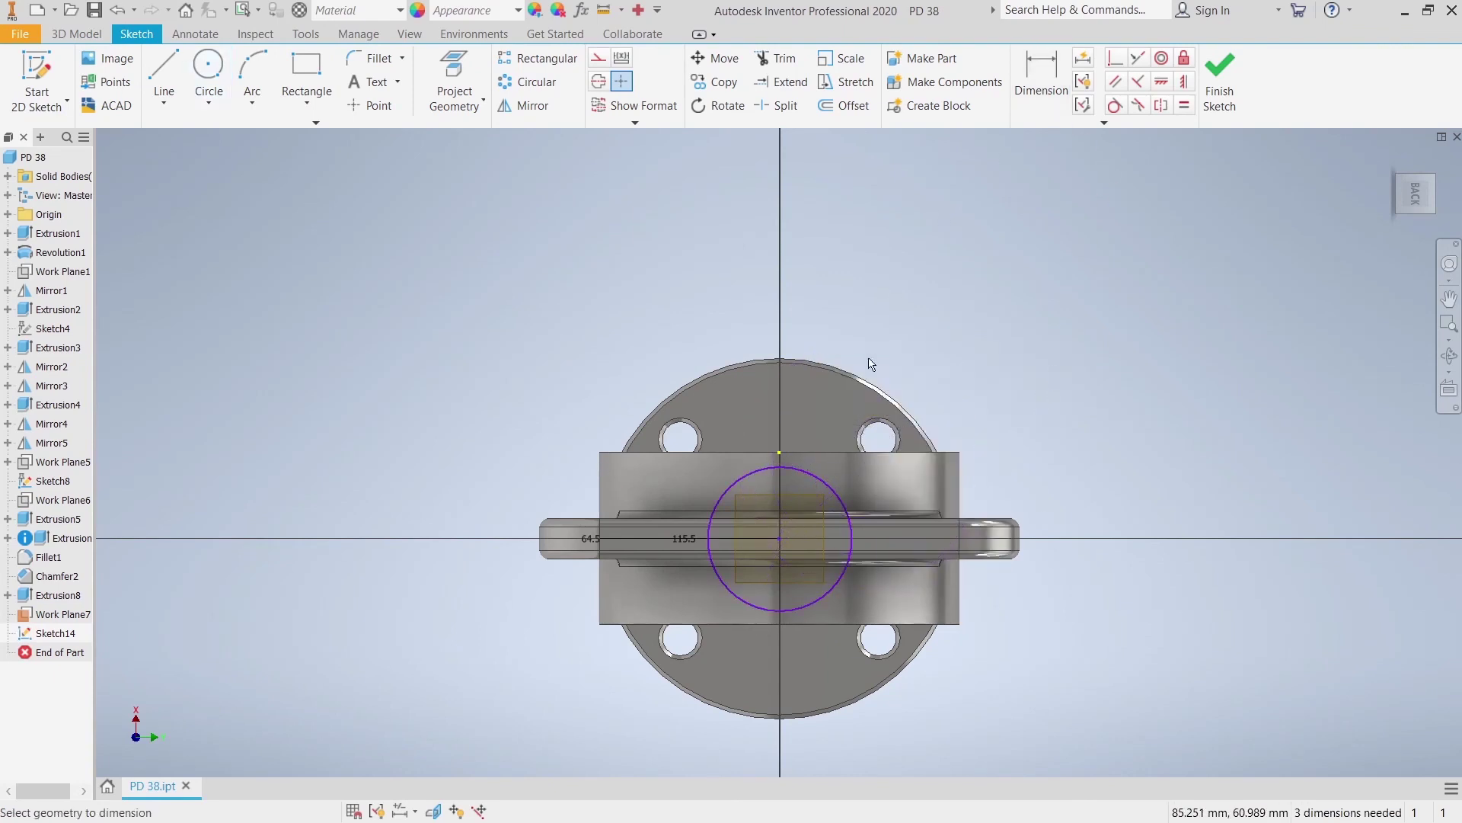
left_click(836, 490)
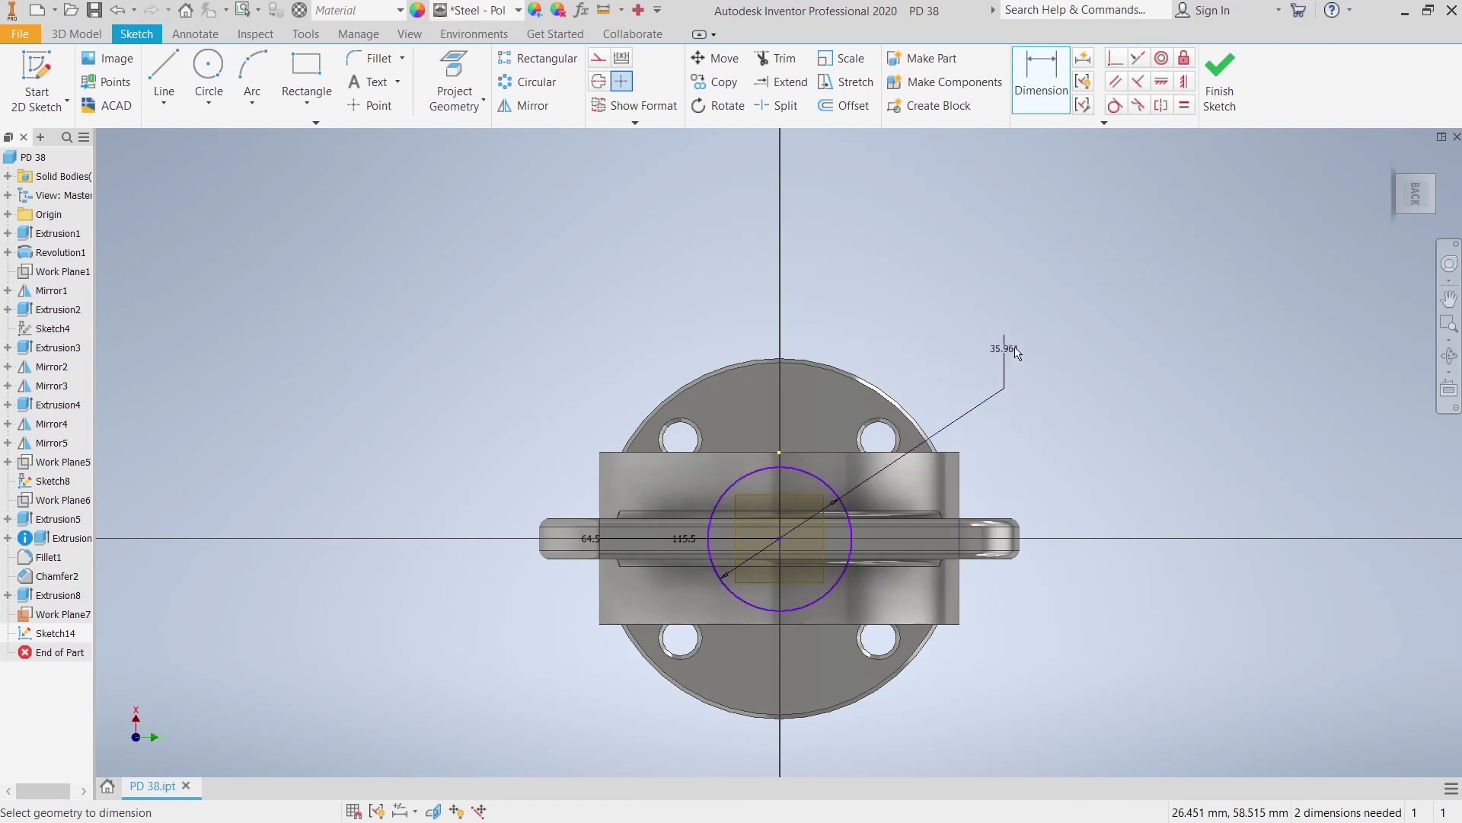
left_click(989, 351)
type("30")
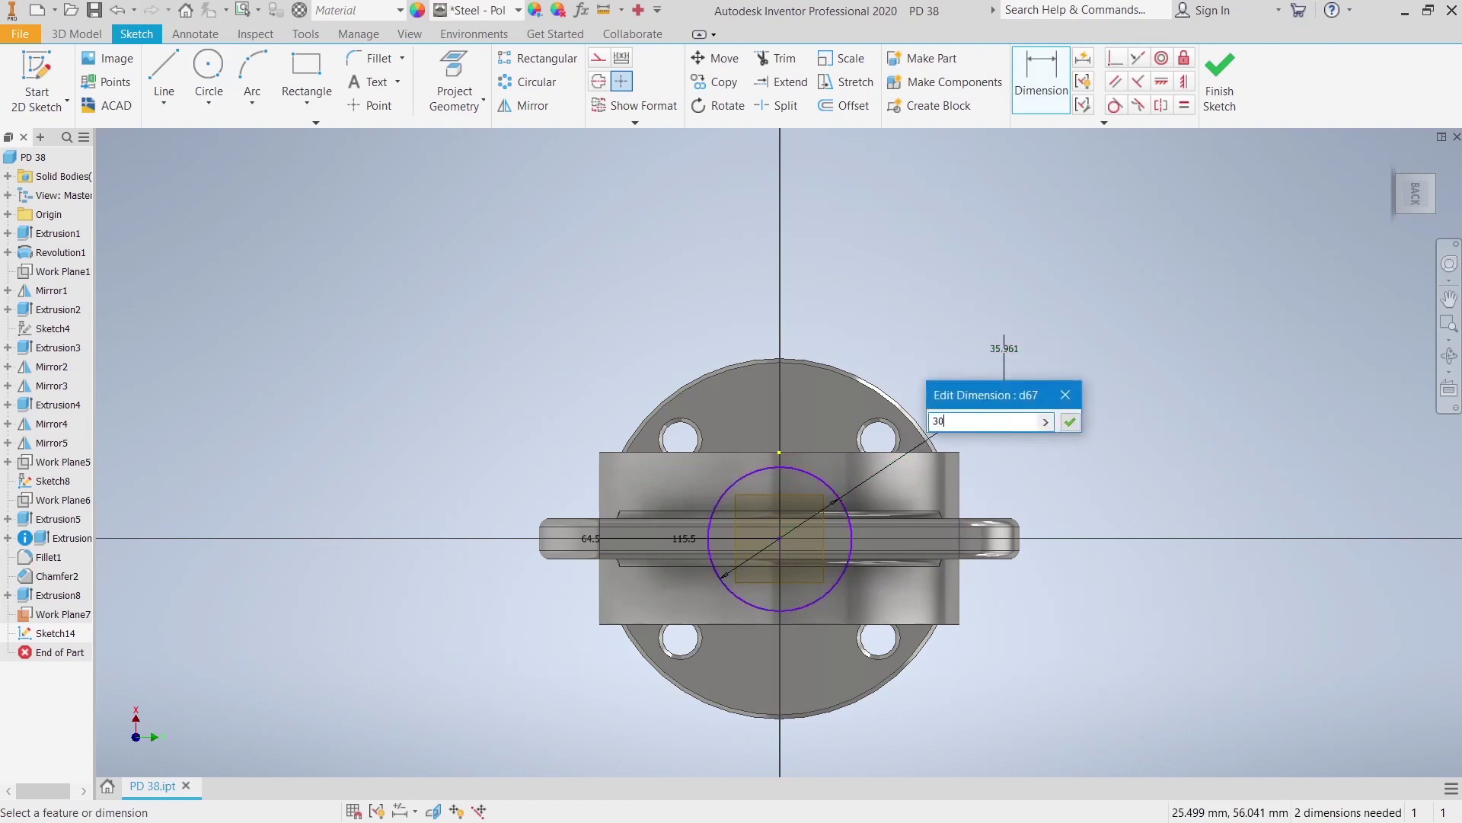
type(".1")
key("Return")
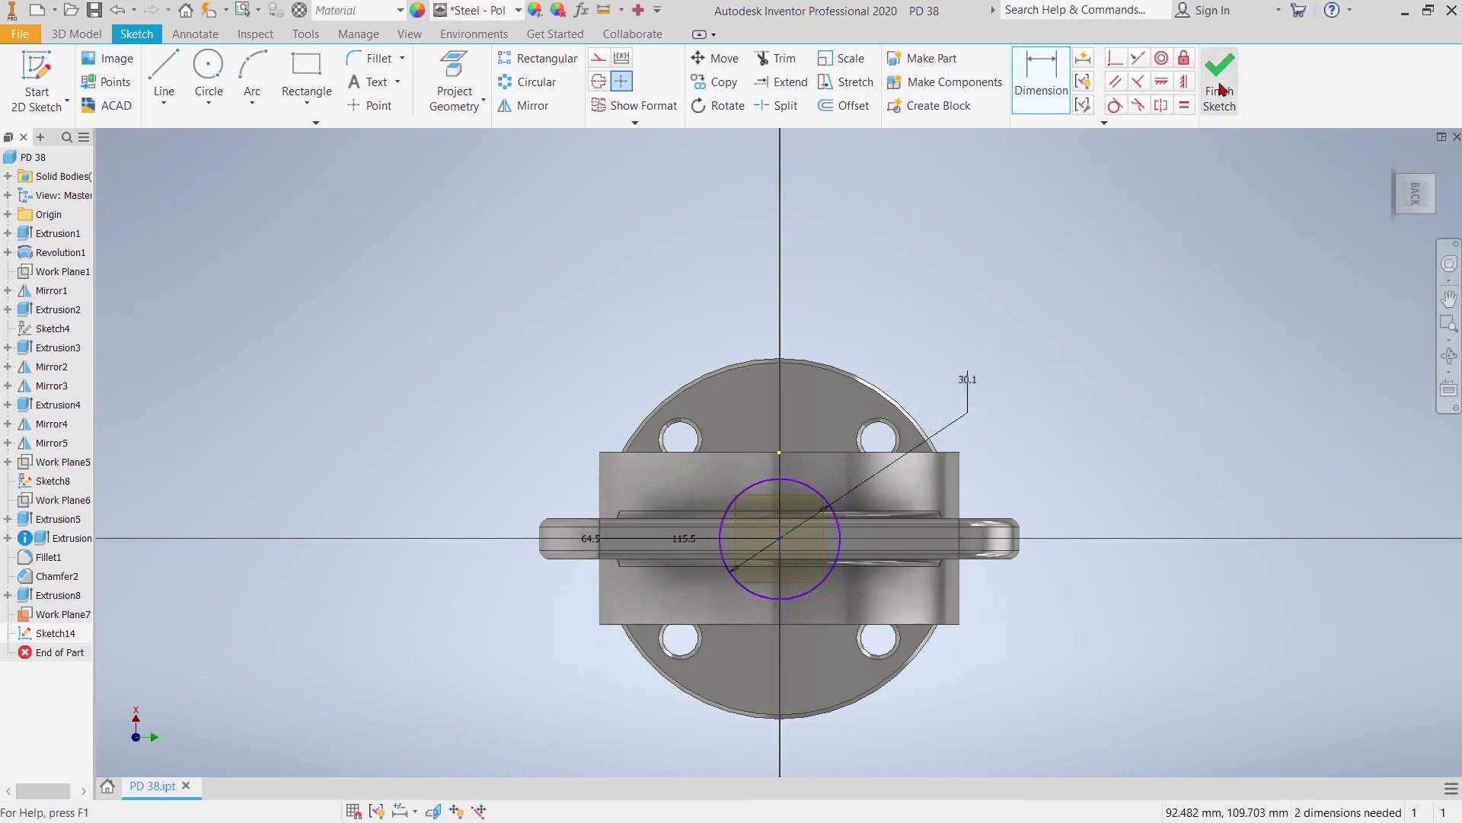
left_click(1220, 80)
mouse_move(1163, 224)
middle_mouse_down("shift")
mouse_move(1145, 272)
mouse_move(595, 272)
middle_mouse_up("shift")
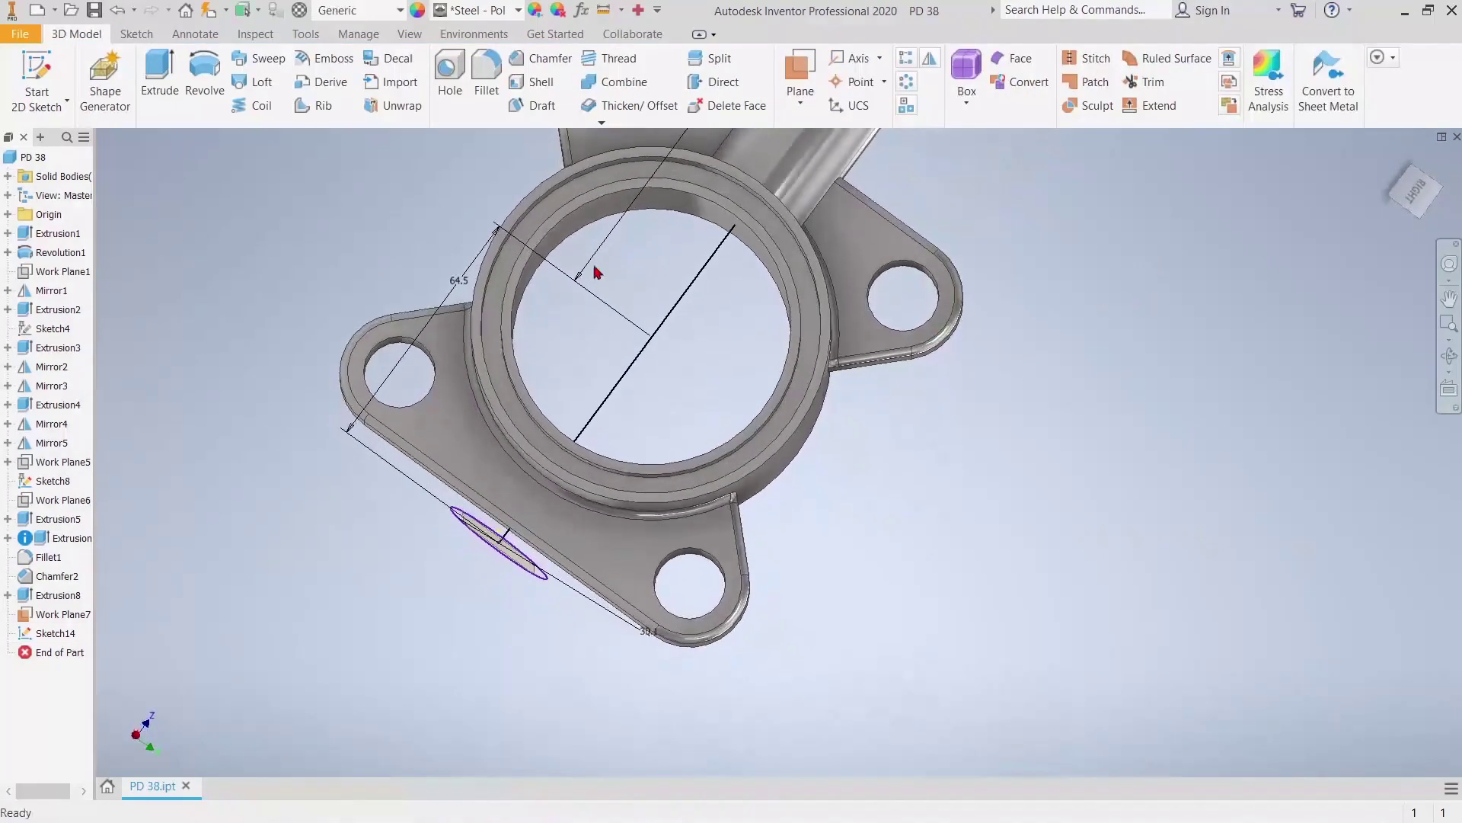
Extrude Sketch14 flipped toward the body, ending at the bore face, as Extrusion9
left_click(160, 76)
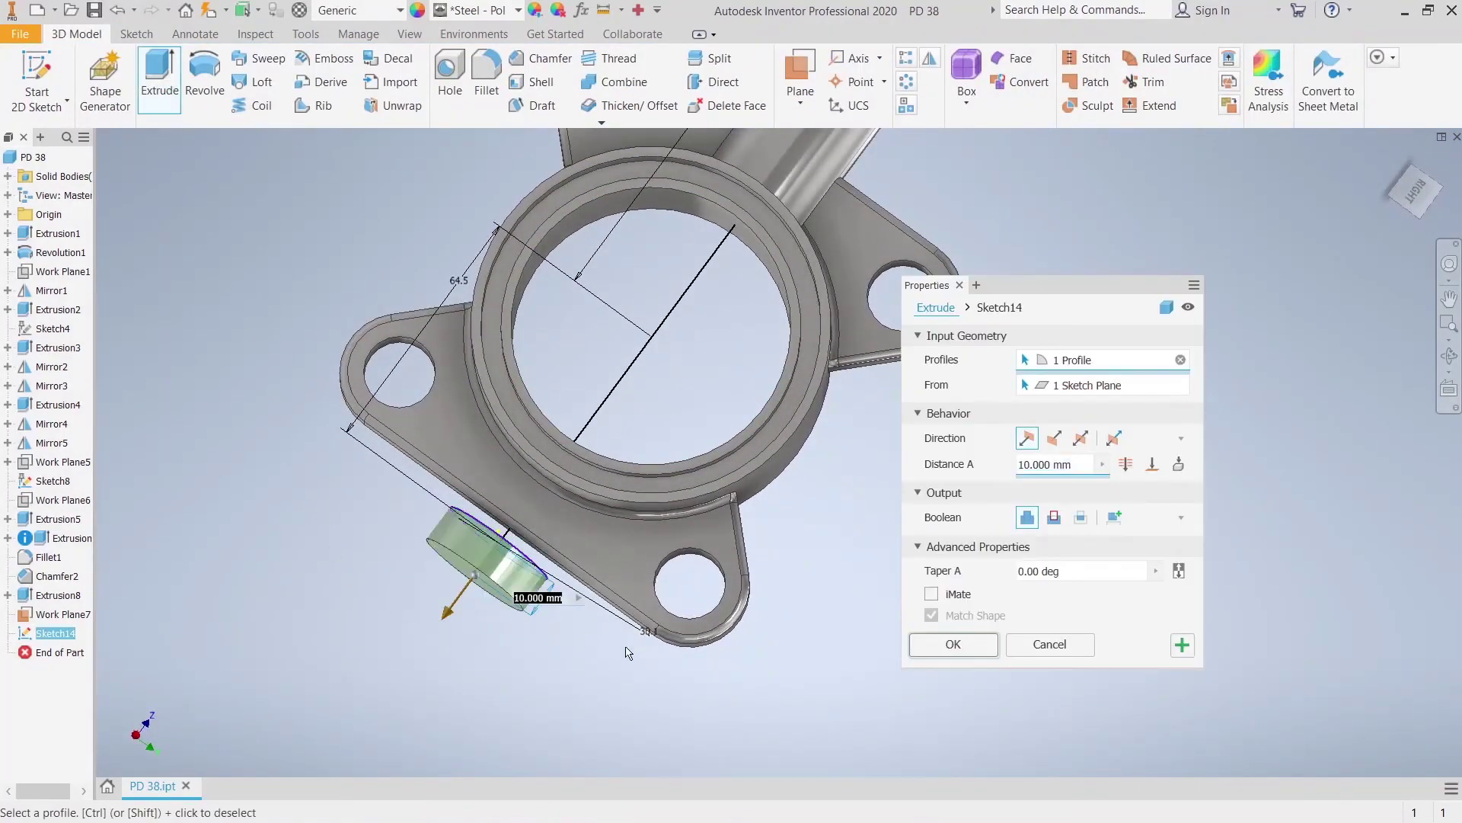
left_click(1053, 439)
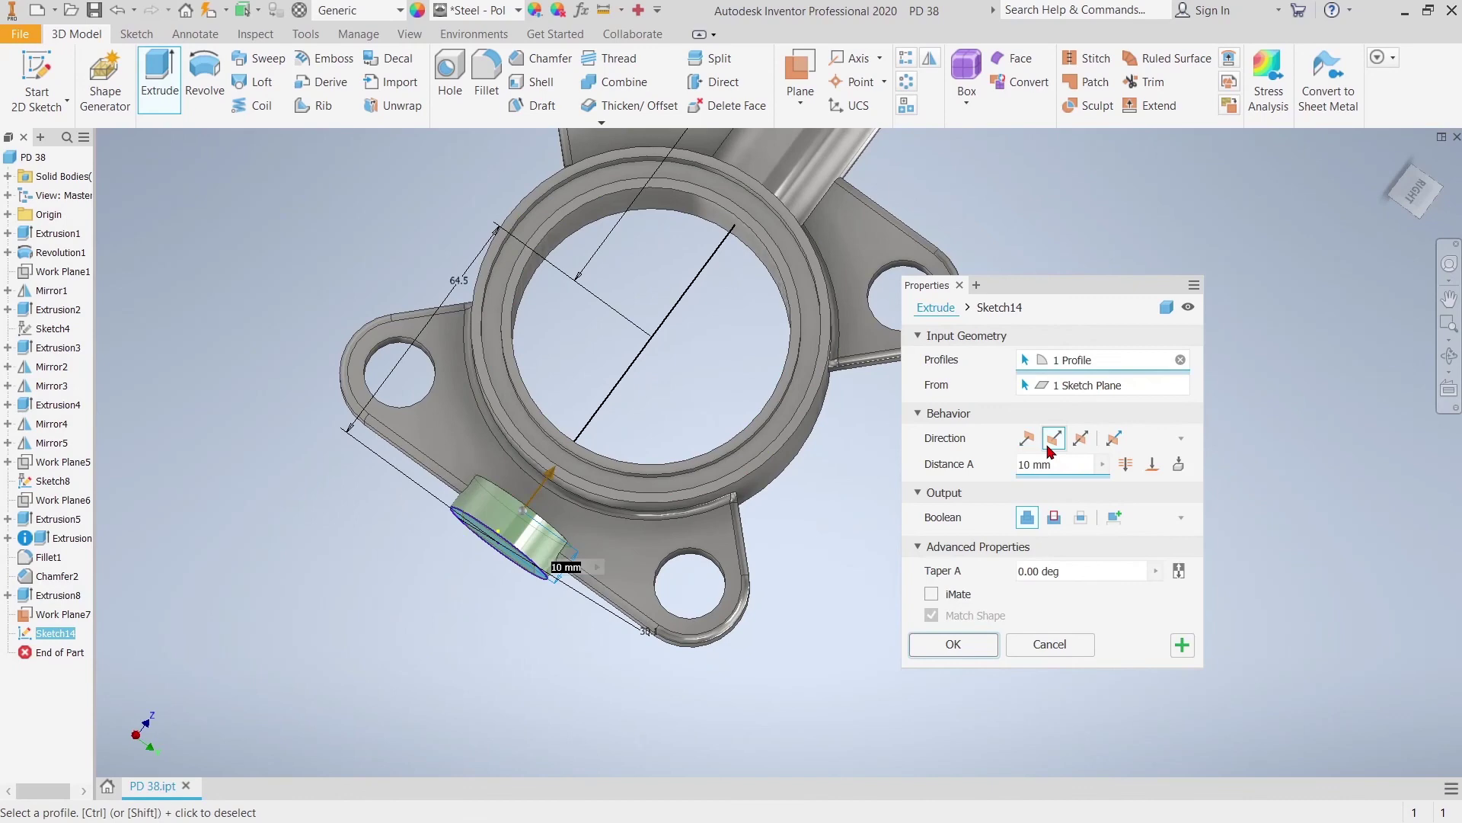
left_click(1152, 464)
middle_click_drag(542, 408, 479, 433, "shift")
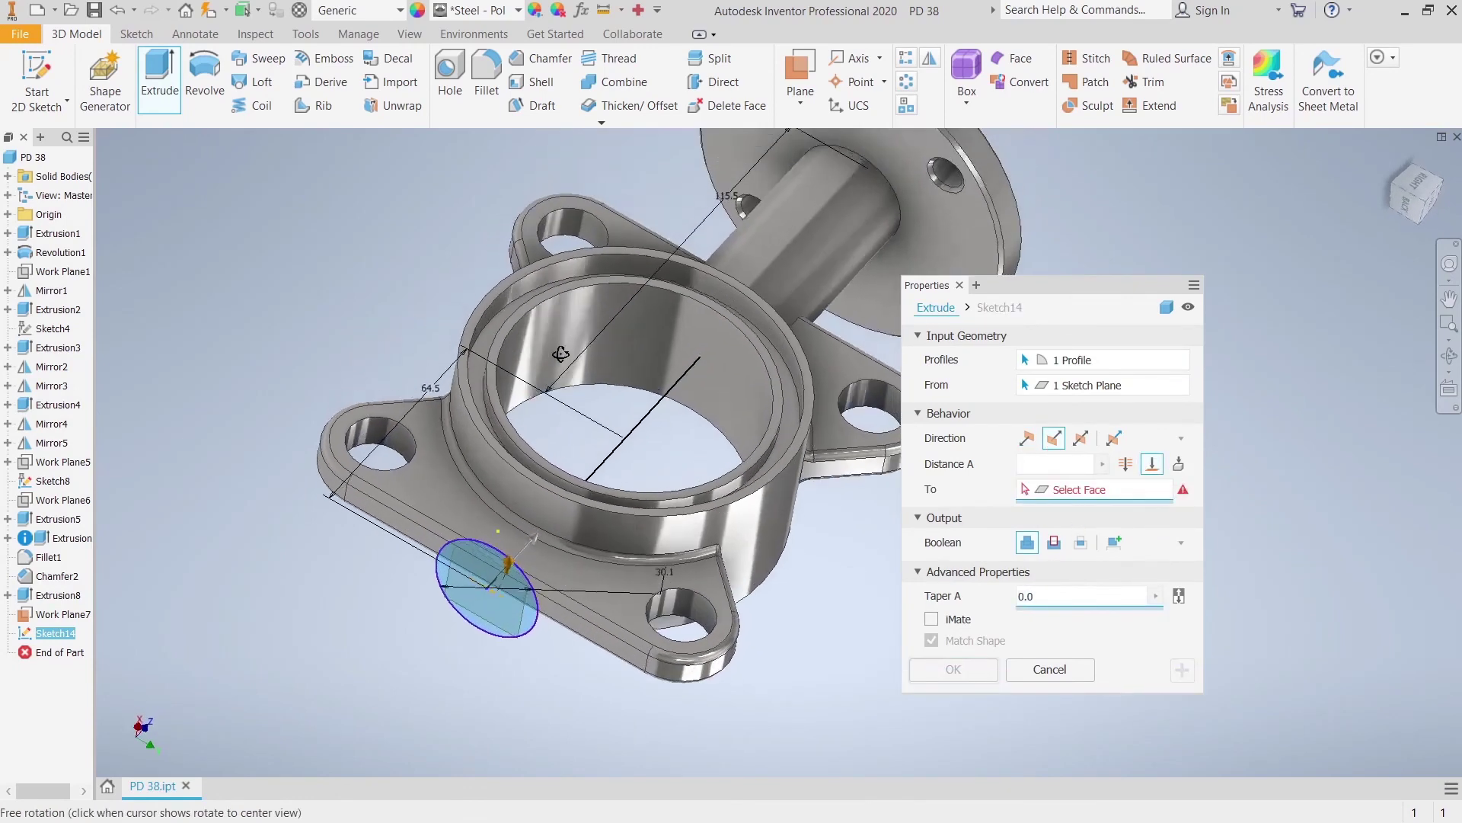
left_click(480, 483)
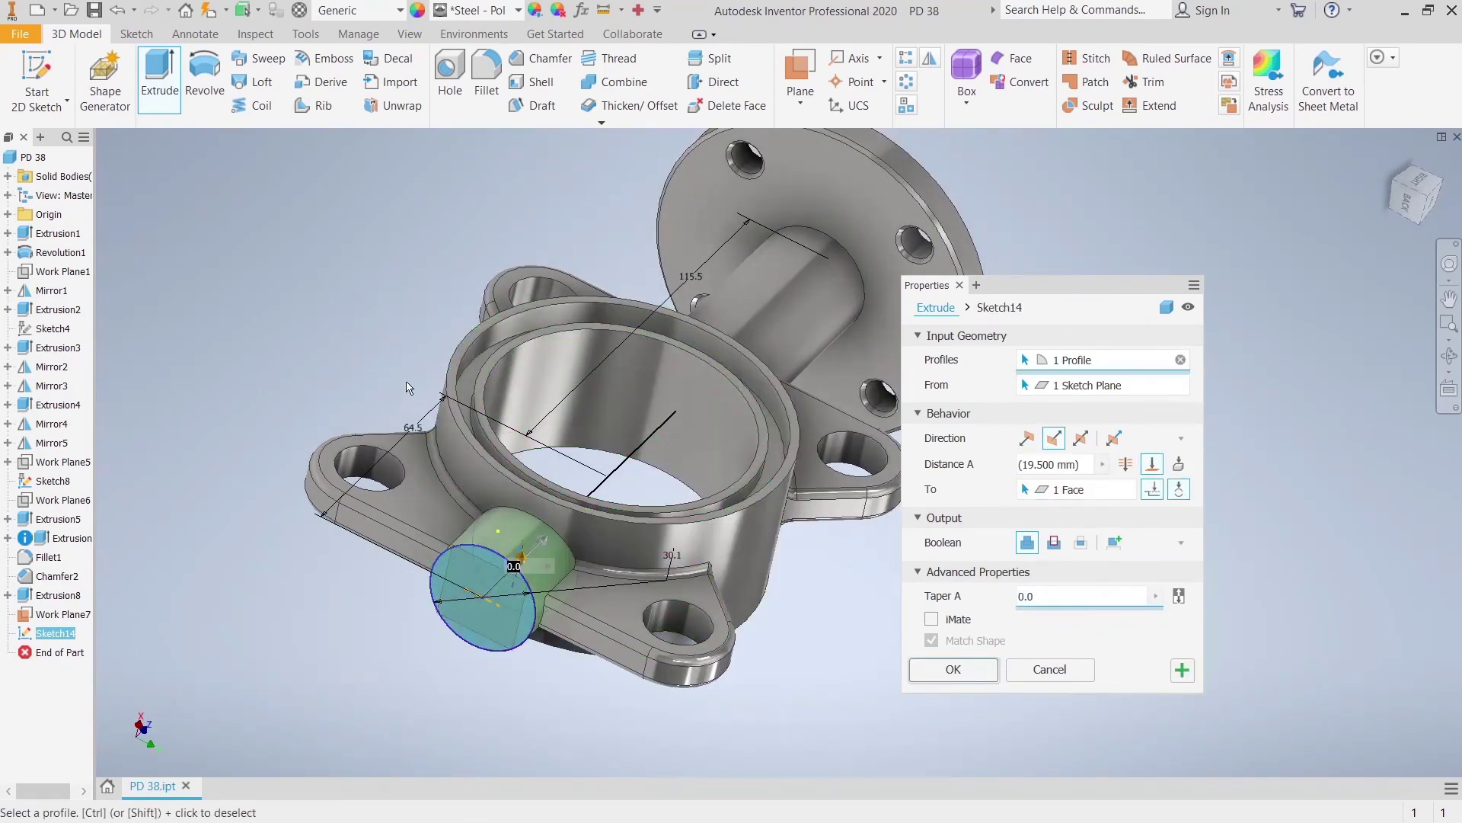
mouse_move(357, 336)
middle_mouse_down("shift")
mouse_move(347, 398)
mouse_move(297, 445)
mouse_move(287, 417)
middle_mouse_up("shift")
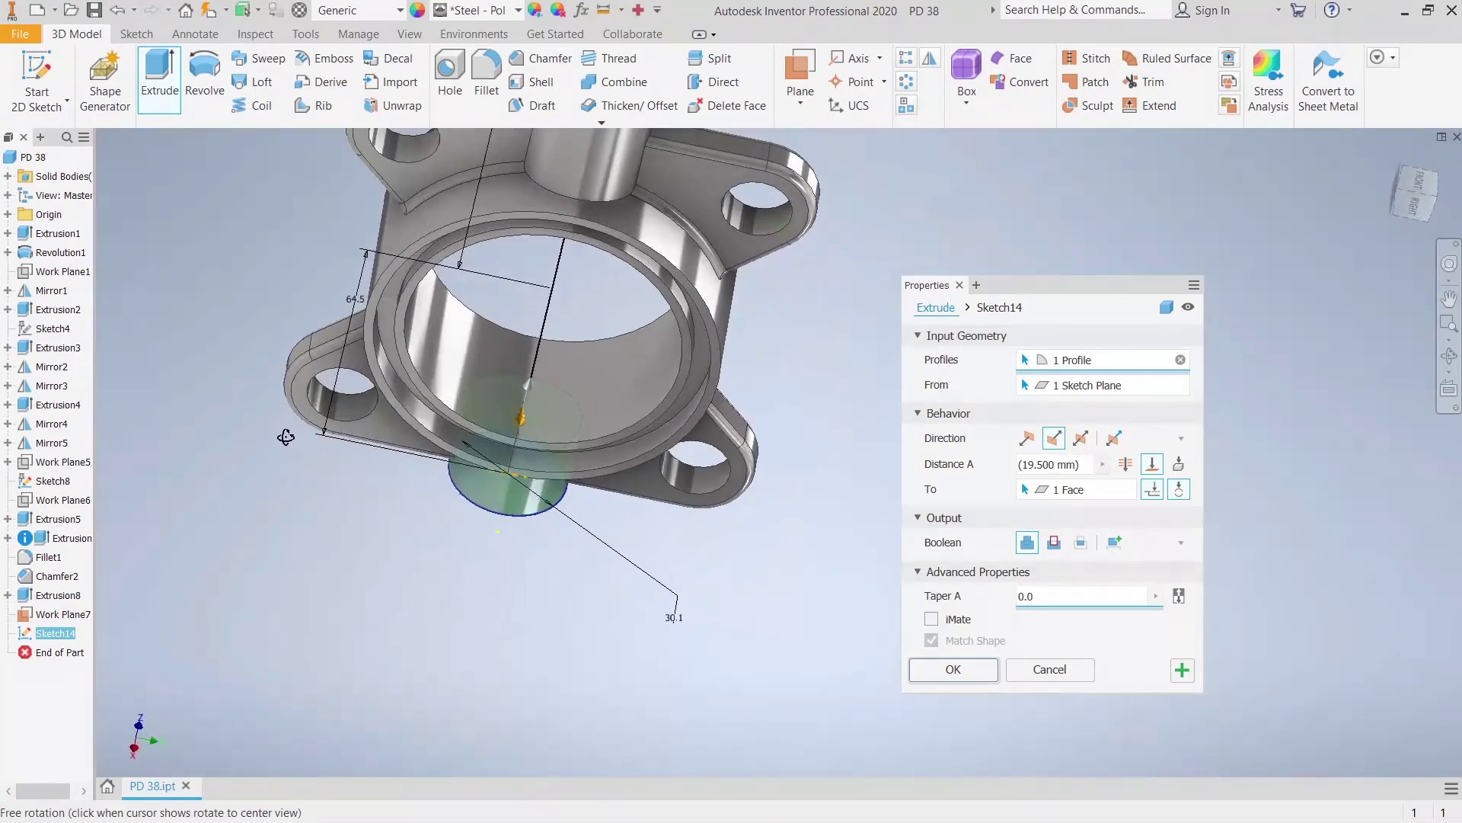
left_click(935, 667)
Orbit around the finished part, opening and dismissing Extrusion6's context menu
scroll(810, 542, "down", 3)
middle_click_drag(807, 573, 836, 490, "shift")
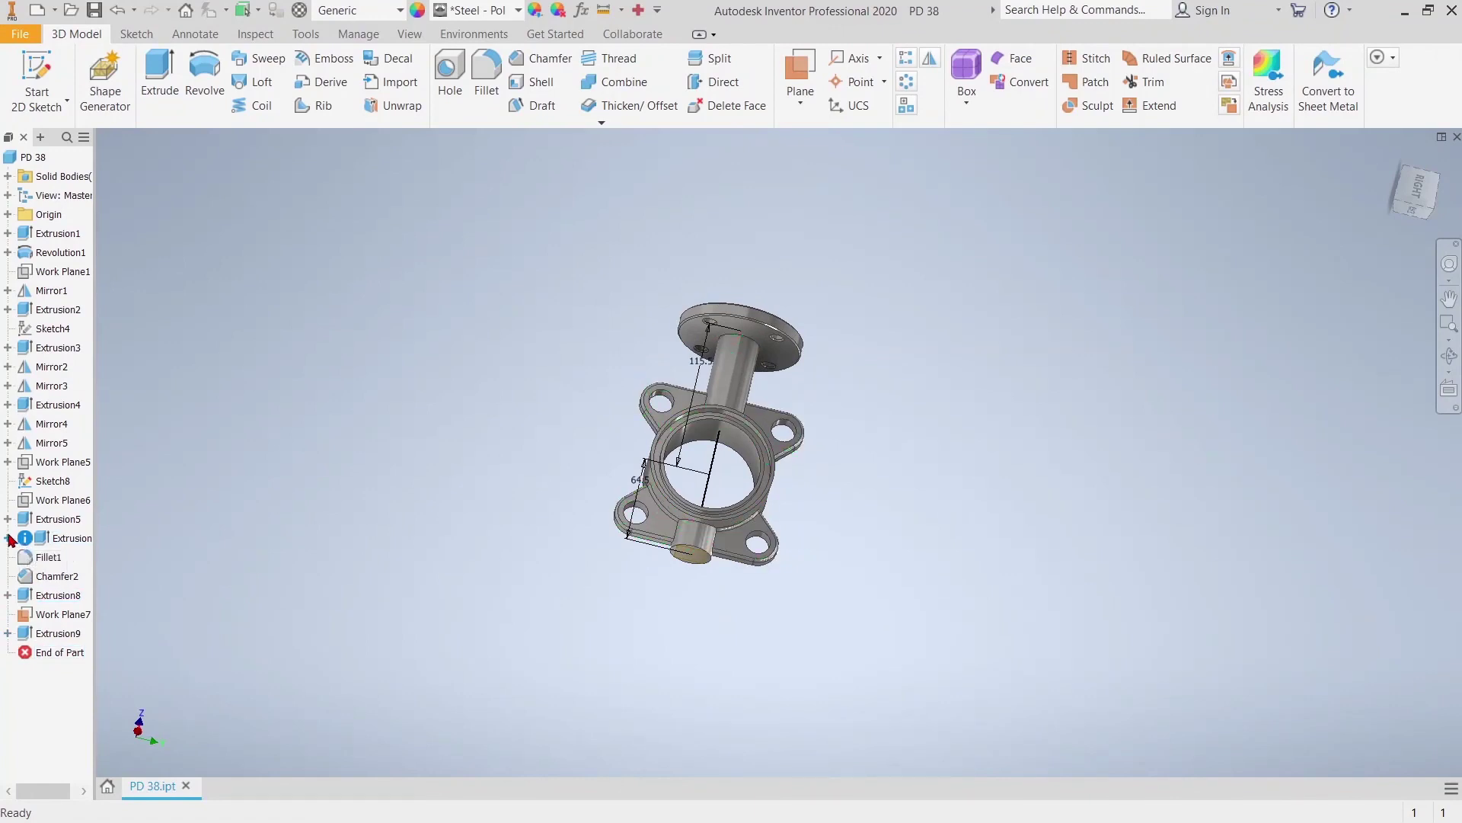
right_click(62, 540)
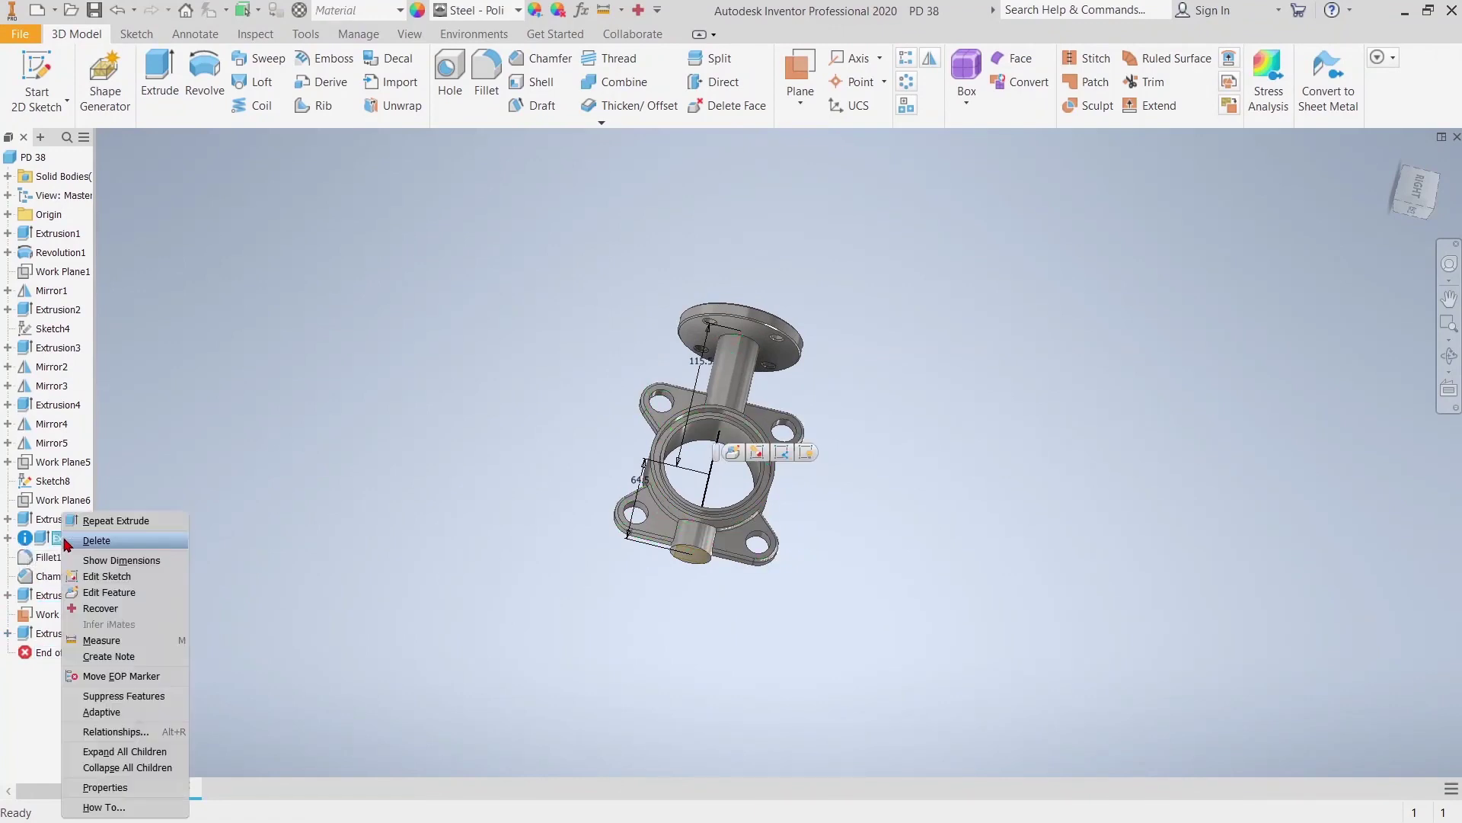
left_click(390, 409)
mouse_move(396, 440)
middle_mouse_down("shift")
mouse_move(614, 594)
mouse_move(385, 388)
mouse_move(858, 461)
middle_mouse_up("shift")
scroll(722, 385, "up", 3)
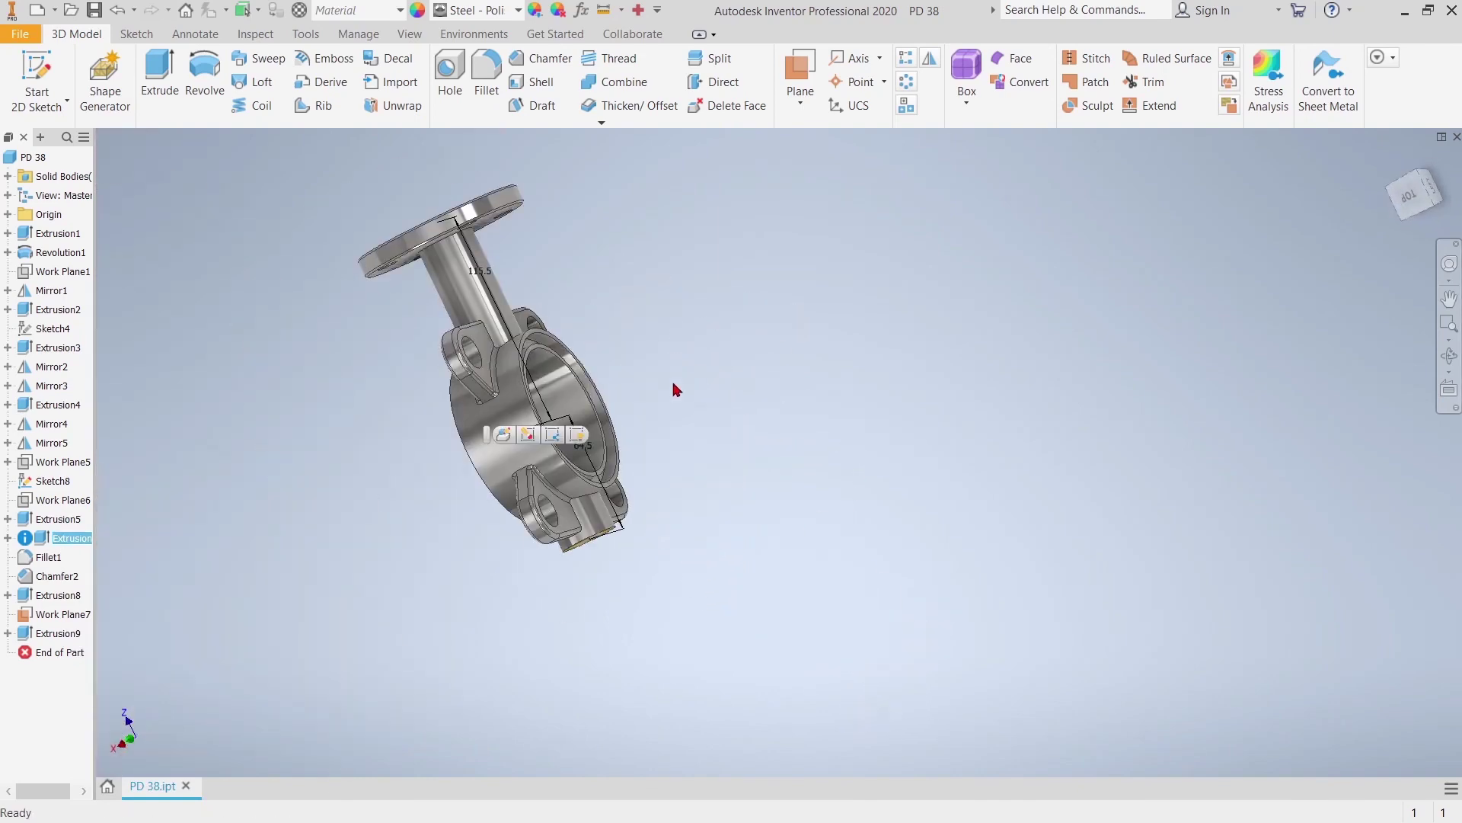